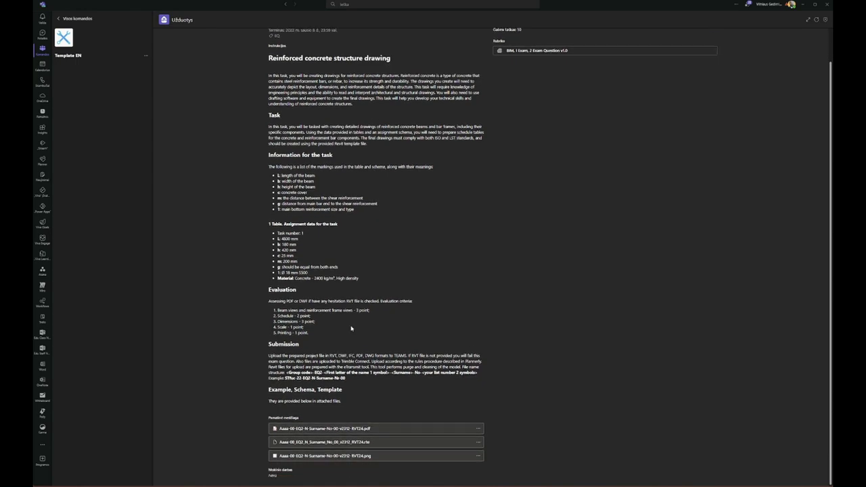
Download the task PDF, the .rte template and the PNG schema image from the Teams assignment.
{"action": "scroll", "coordinate": [485, 428], "scroll_direction": "up", "scroll_amount": 1}
{"action": "scroll", "coordinate": [485, 428], "scroll_direction": "down", "scroll_amount": 1}
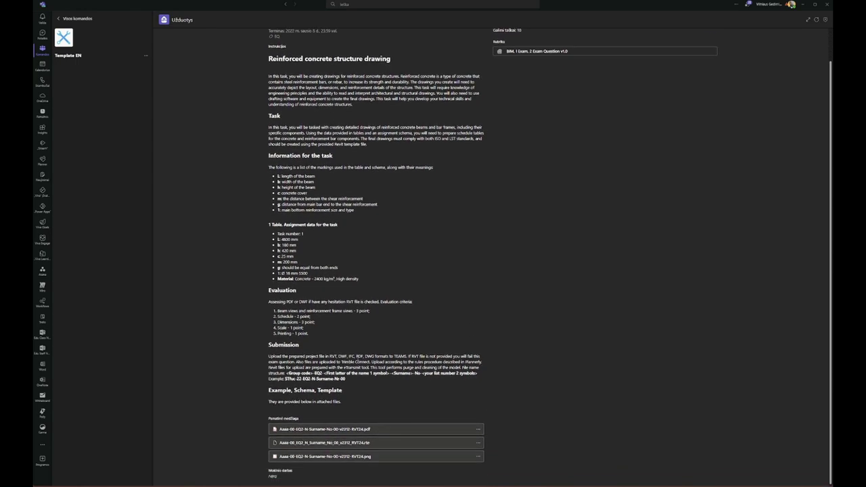
{"action": "left_click", "coordinate": [478, 428]}
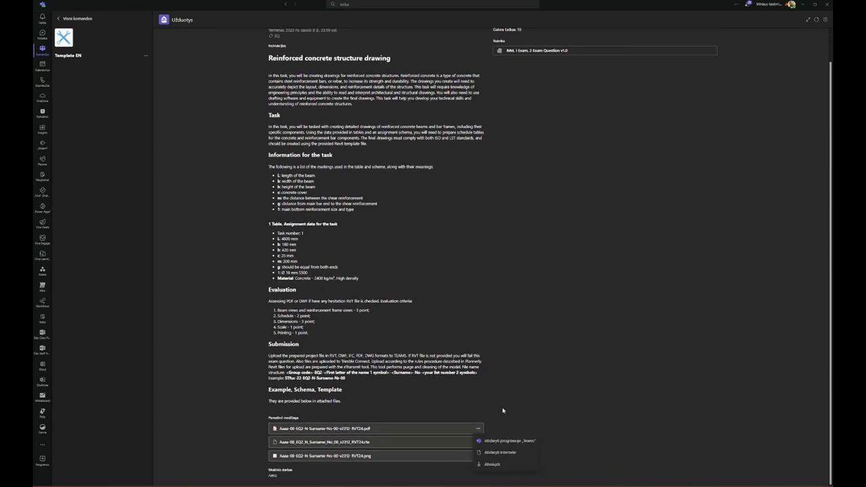
{"action": "left_click", "coordinate": [494, 464]}
{"action": "left_click", "coordinate": [479, 441]}
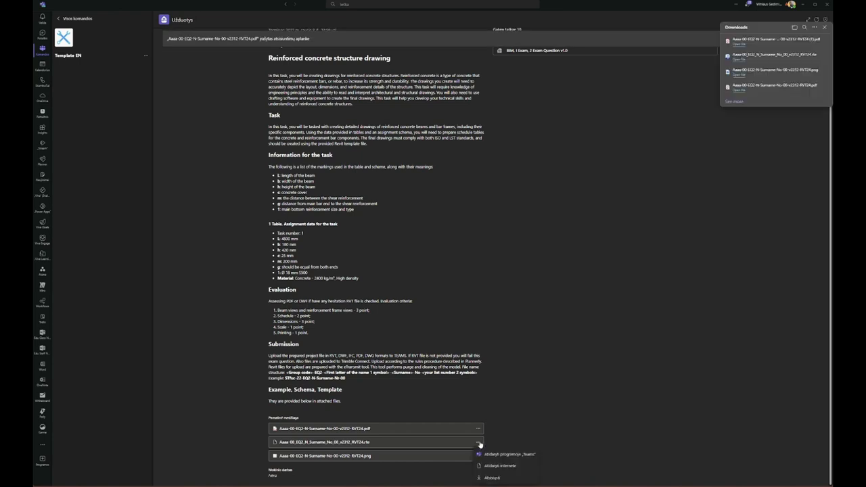
{"action": "left_click", "coordinate": [528, 439]}
{"action": "left_click", "coordinate": [478, 455]}
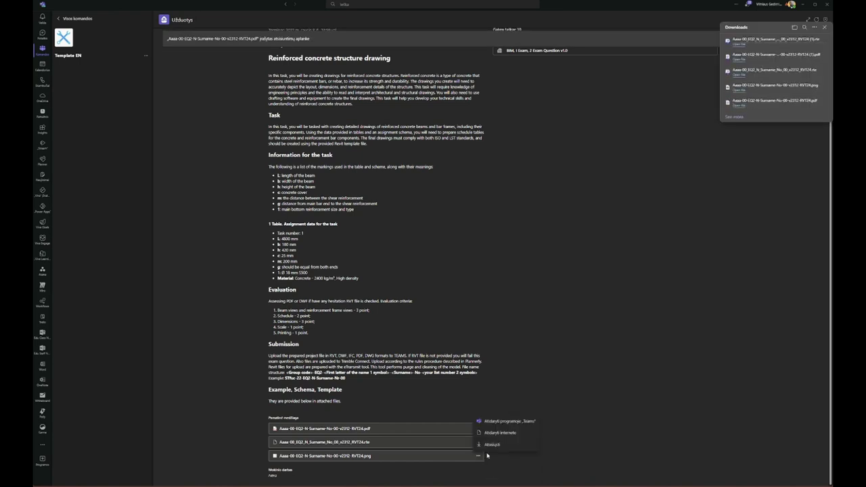
{"action": "left_click", "coordinate": [514, 445]}
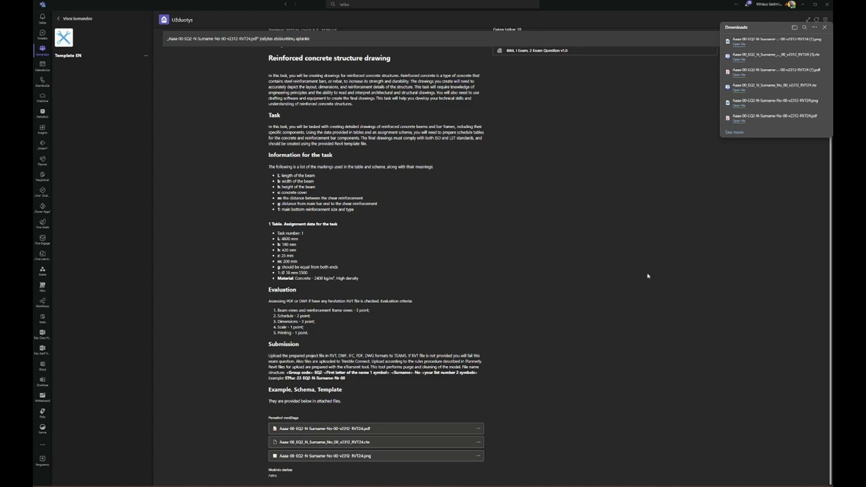
{"action": "left_click", "coordinate": [825, 27]}
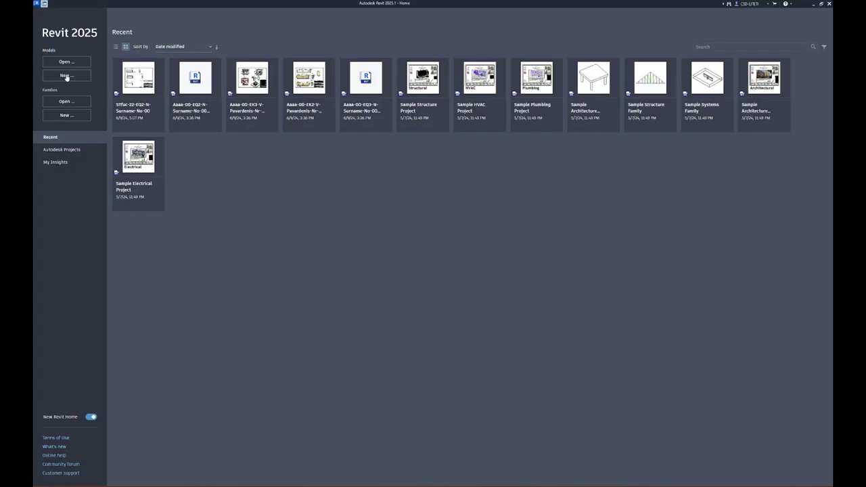
Create a new Revit project from the downloaded .rte template in the Downloads folder.
{"action": "left_click", "coordinate": [66, 76]}
{"action": "left_click", "coordinate": [472, 233]}
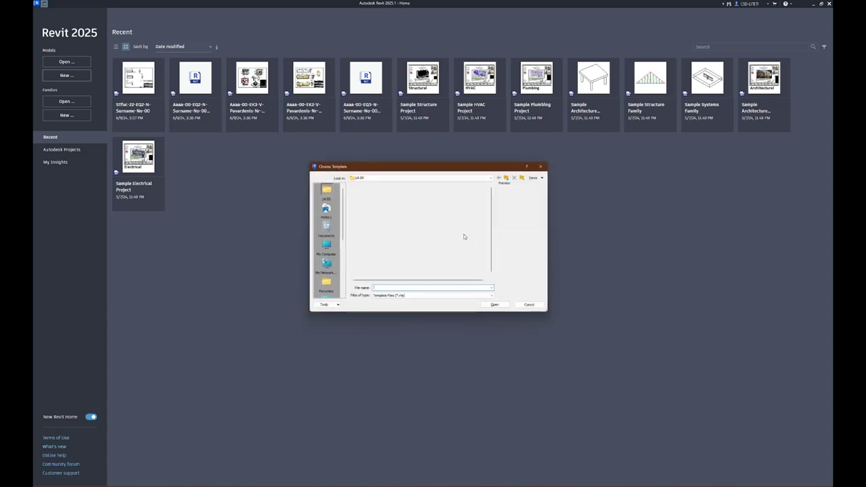
{"action": "left_click", "coordinate": [326, 229]}
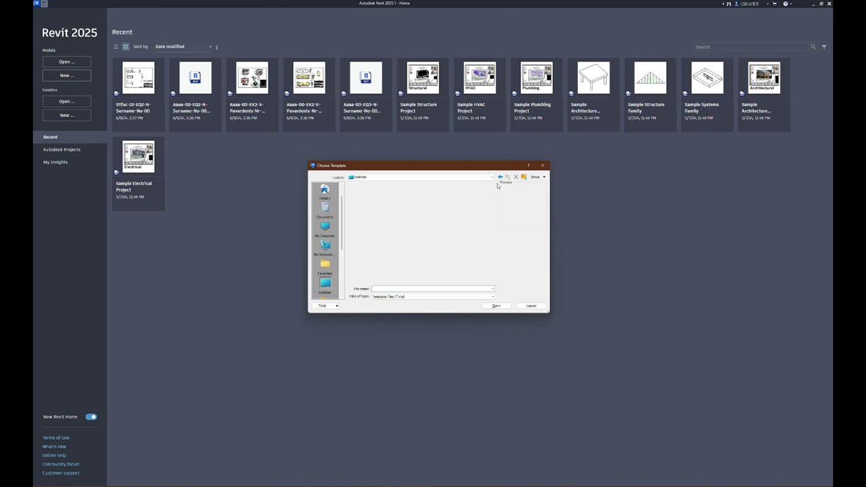
{"action": "left_click", "coordinate": [325, 284]}
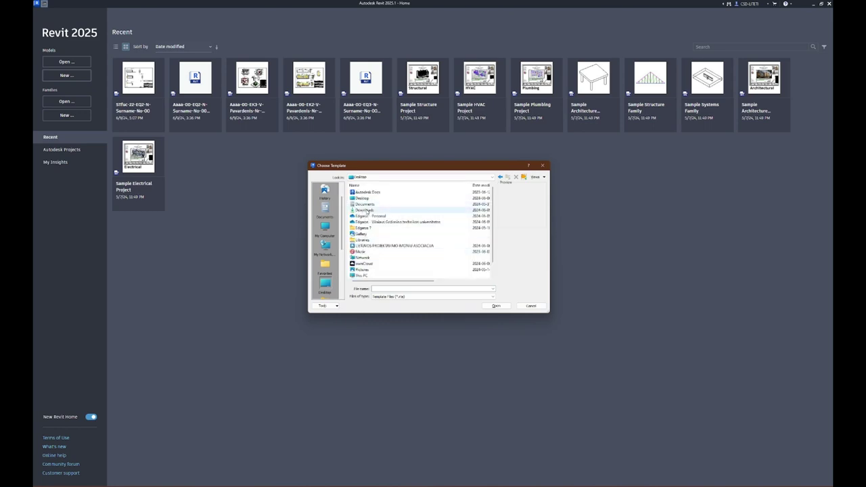
{"action": "double_click", "coordinate": [363, 210]}
{"action": "left_click", "coordinate": [406, 205]}
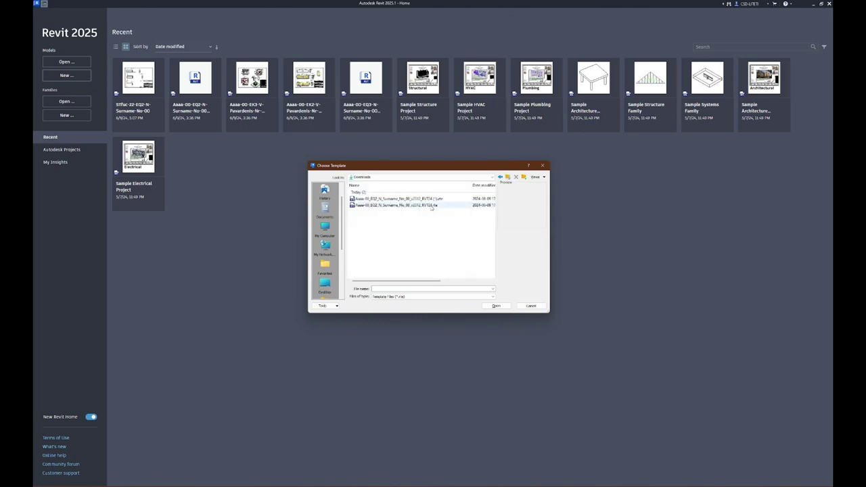
{"action": "left_click", "coordinate": [495, 306]}
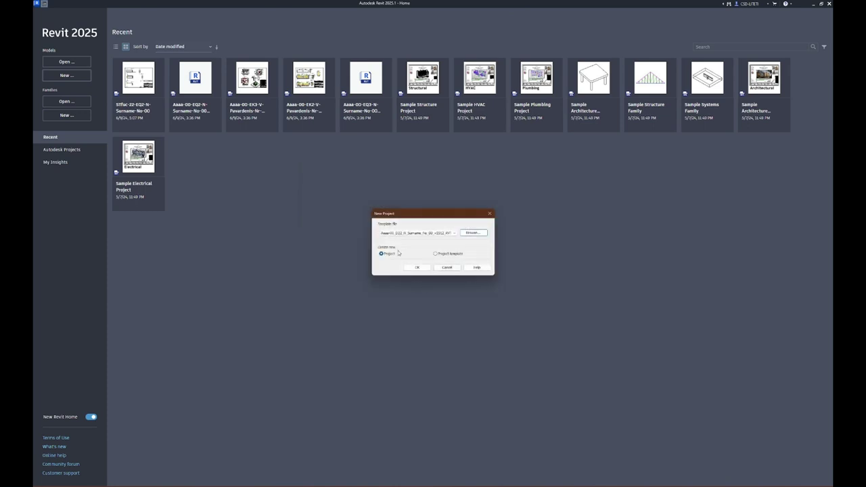
{"action": "left_click", "coordinate": [417, 267]}
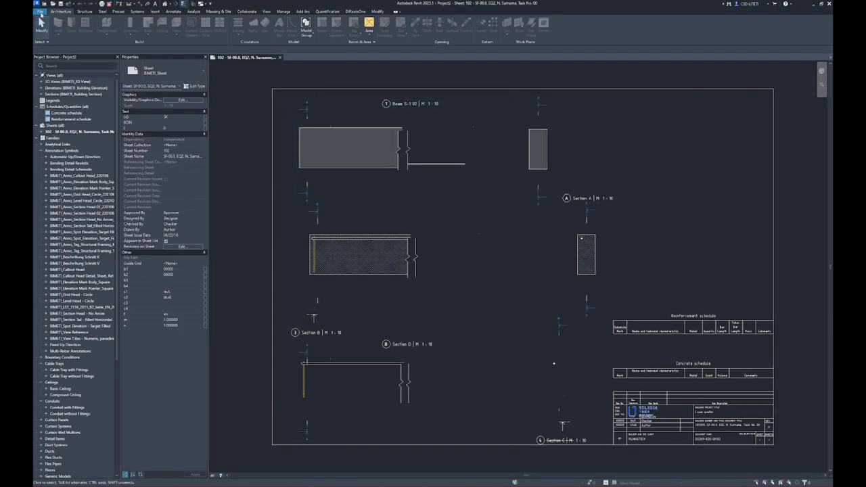
Save the project as an .rvt named with the task sheet's example file name, overwriting the existing file.
{"action": "left_click", "coordinate": [41, 11]}
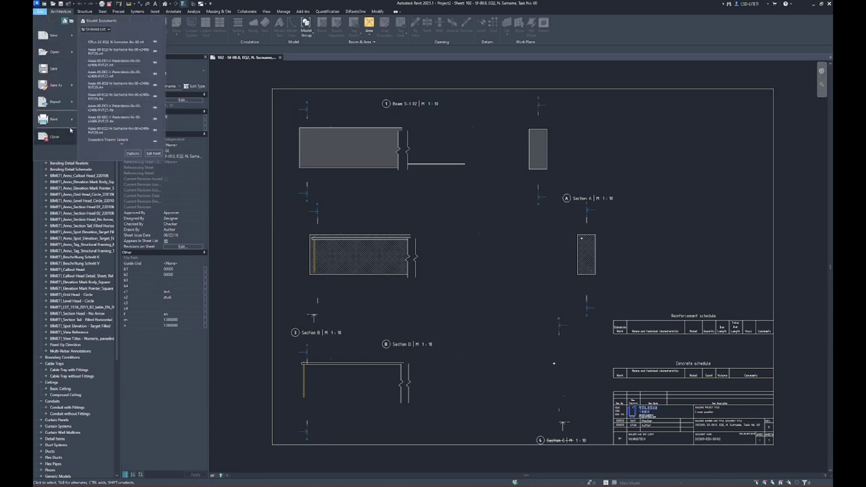
{"action": "mouse_move", "coordinate": [54, 85]}
{"action": "left_click", "coordinate": [101, 34]}
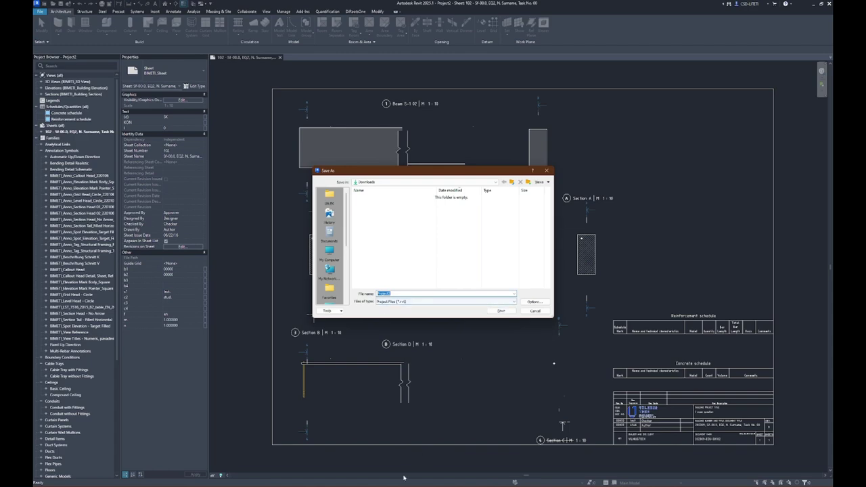
{"action": "key", "text": "alt+Tab"}
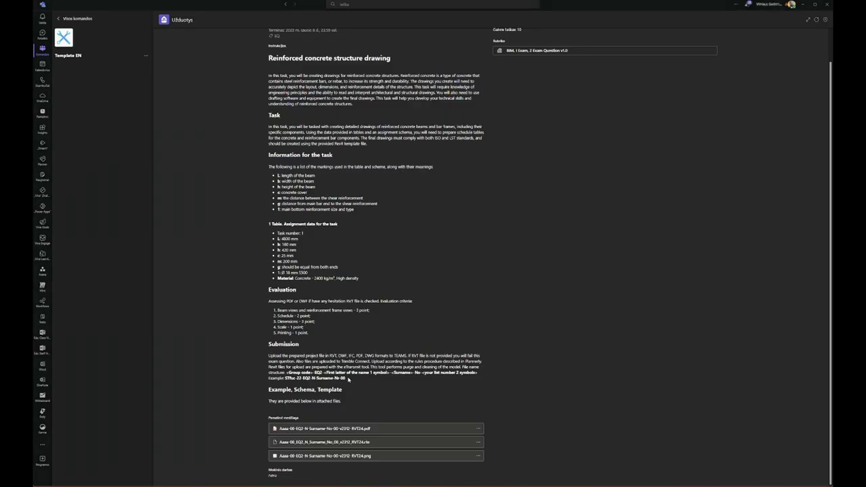
{"action": "left_click_drag", "start_coordinate": [348, 380], "coordinate": [296, 379]}
{"action": "key", "text": "alt+Tab"}
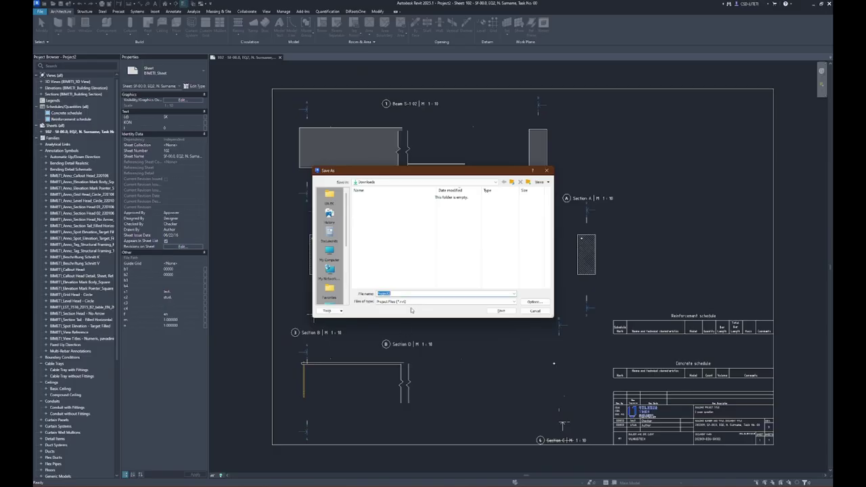
{"action": "key", "text": "ctrl+v"}
{"action": "left_click", "coordinate": [511, 312]}
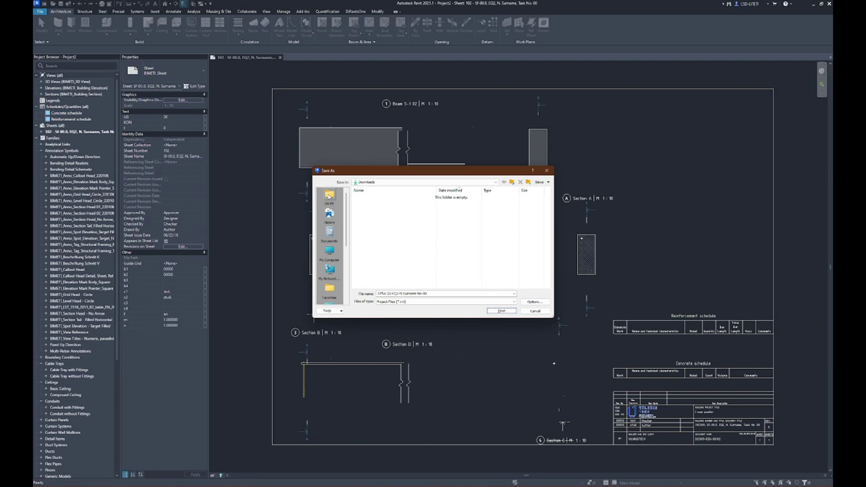
{"action": "left_click", "coordinate": [501, 310]}
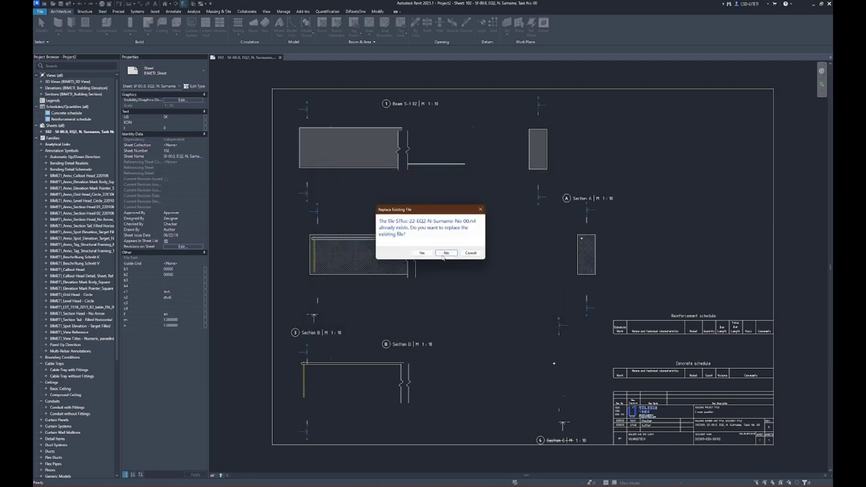
{"action": "left_click", "coordinate": [421, 252]}
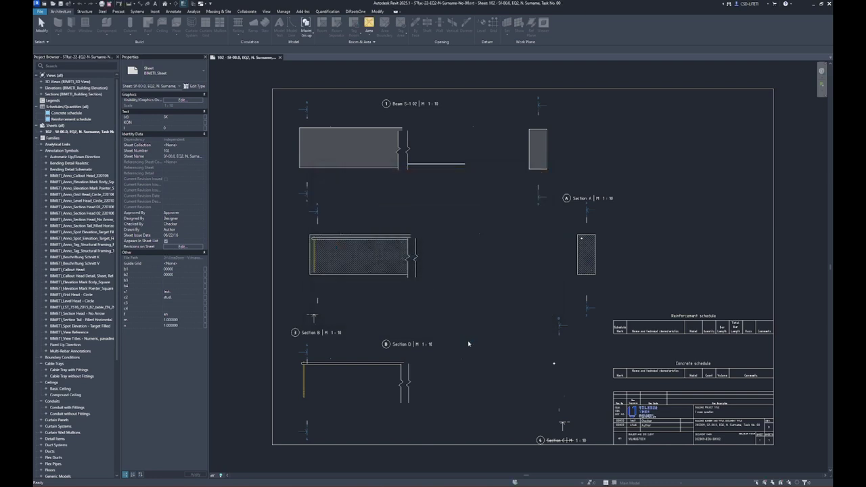
Copy the task instruction text from the Teams assignment.
{"action": "scroll", "coordinate": [374, 284], "scroll_direction": "up", "scroll_amount": 1}
{"action": "scroll", "coordinate": [373, 324], "scroll_direction": "down", "scroll_amount": 1}
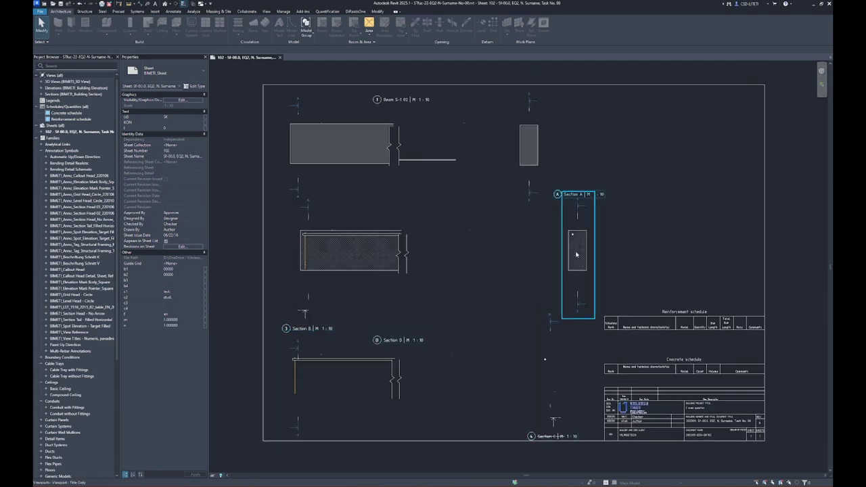
{"action": "scroll", "coordinate": [600, 219], "scroll_direction": "down", "scroll_amount": 2}
{"action": "mouse_move", "coordinate": [601, 220]}
{"action": "middle_mouse_down"}
{"action": "mouse_move", "coordinate": [566, 241]}
{"action": "mouse_move", "coordinate": [656, 303]}
{"action": "middle_mouse_up"}
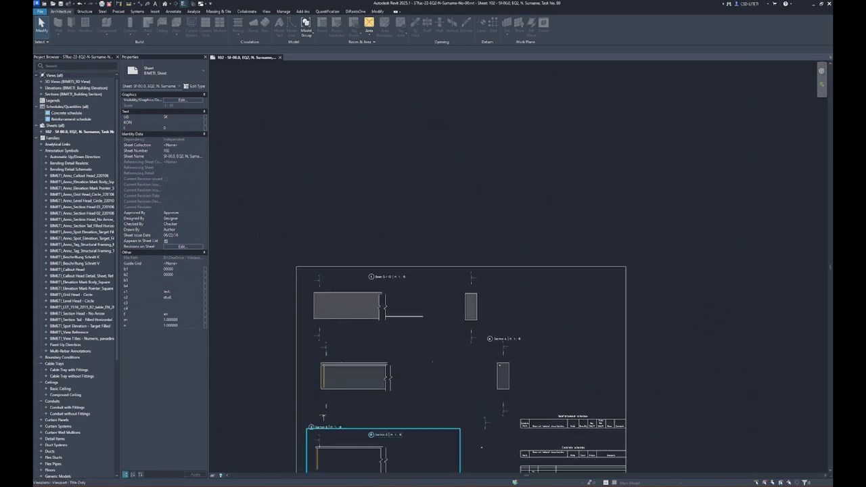
{"action": "key", "text": "alt+Tab"}
{"action": "scroll", "coordinate": [348, 401], "scroll_direction": "up", "scroll_amount": 1}
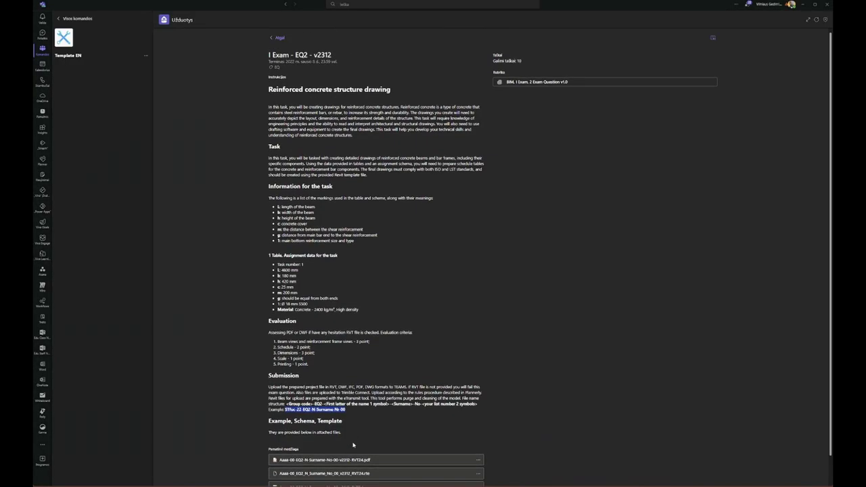
{"action": "left_click_drag", "start_coordinate": [346, 433], "coordinate": [262, 88]}
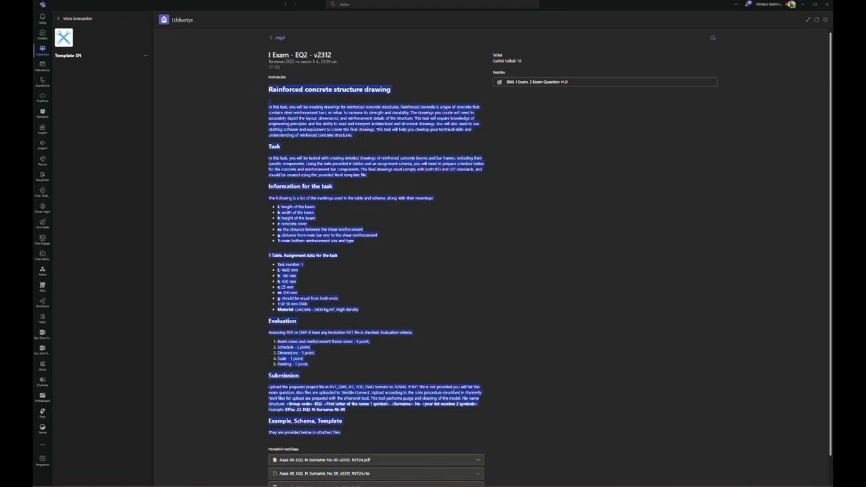
{"action": "key", "text": "alt+Tab"}
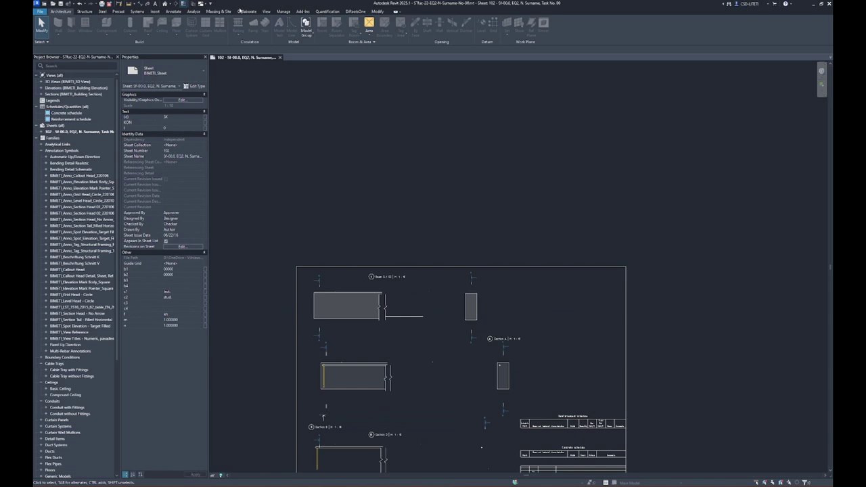
Create a new drafting view named 'Task'.
{"action": "left_click", "coordinate": [173, 11]}
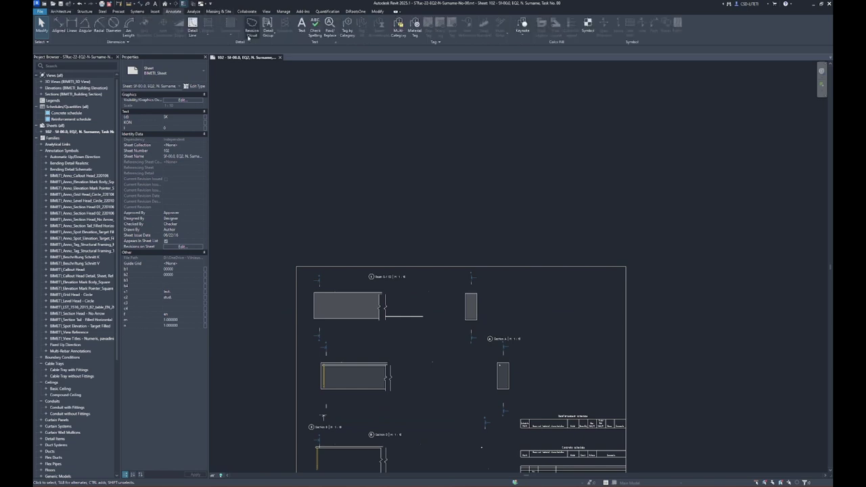
{"action": "left_click", "coordinate": [301, 27]}
{"action": "middle_click_drag", "start_coordinate": [369, 136], "coordinate": [400, 200]}
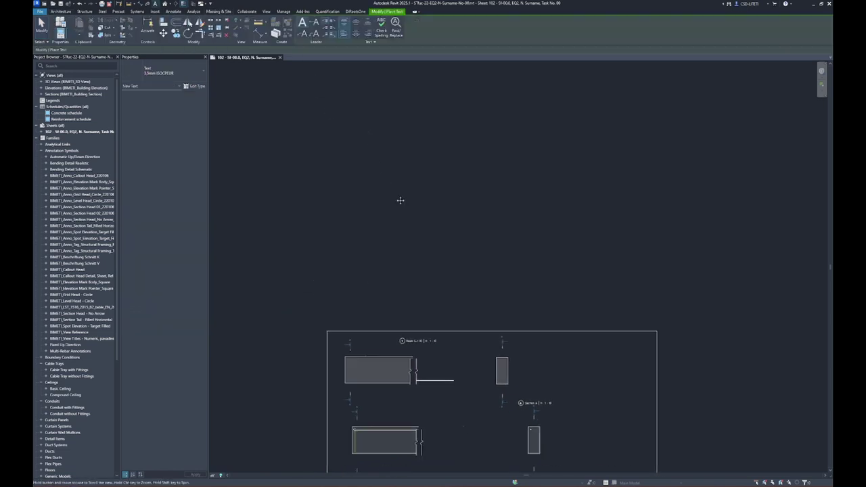
{"action": "key", "text": "Escape"}
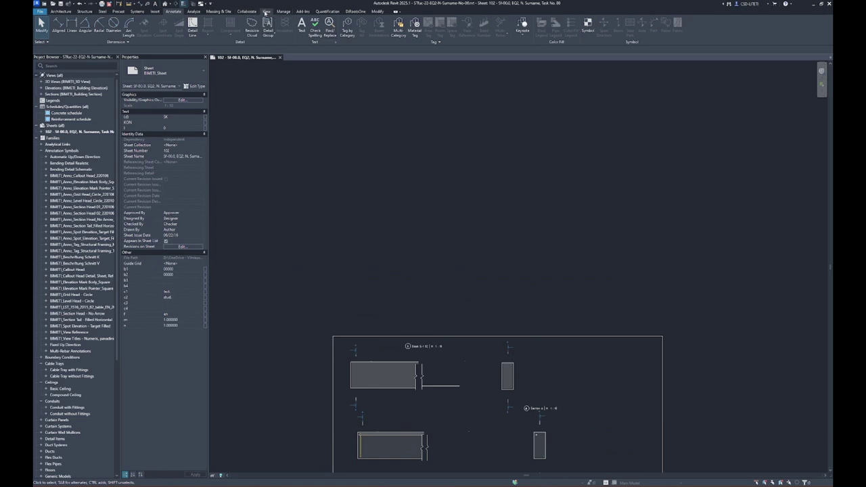
{"action": "left_click", "coordinate": [266, 12]}
{"action": "left_click", "coordinate": [332, 27]}
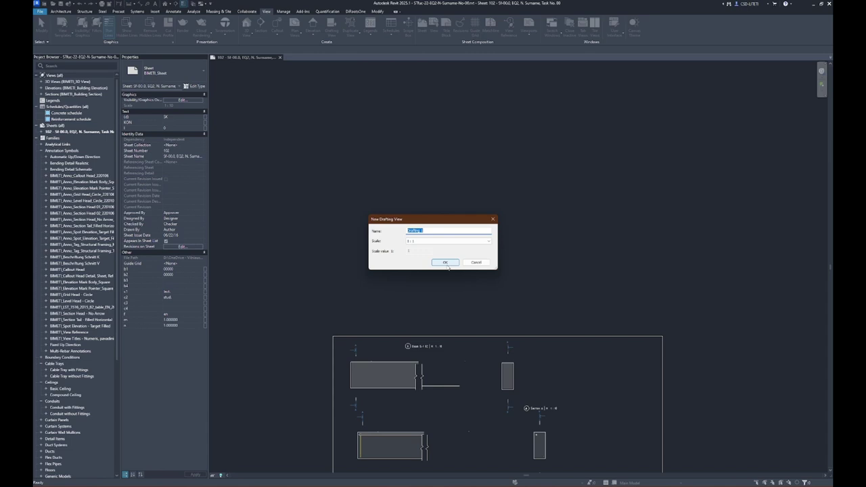
{"action": "type", "text": "Task"}
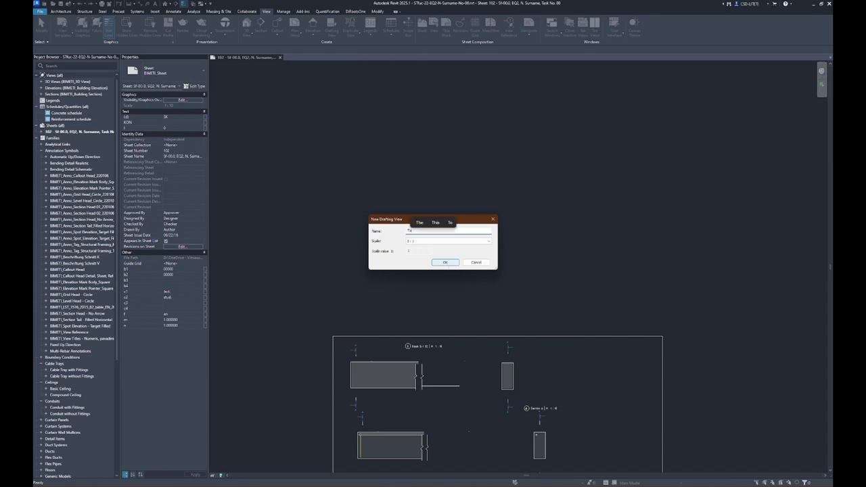
{"action": "left_click", "coordinate": [453, 262]}
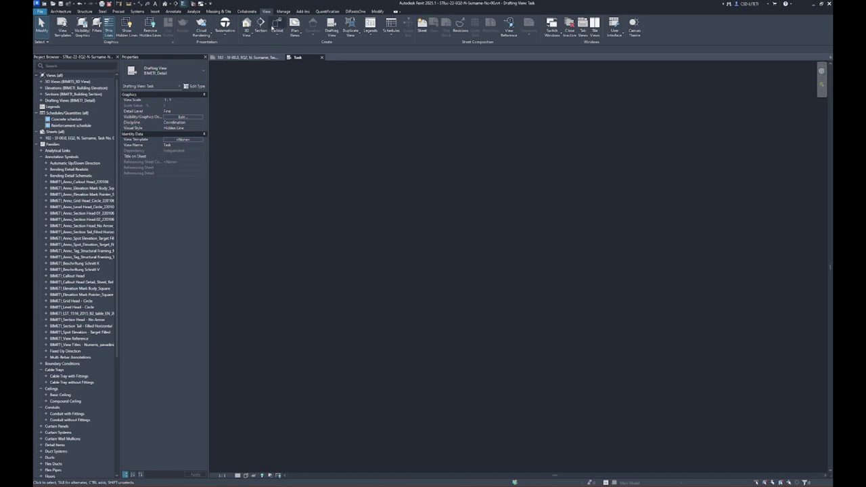
Paste the assignment text as a text note in Task and narrow it into a tall column.
{"action": "left_click", "coordinate": [173, 11]}
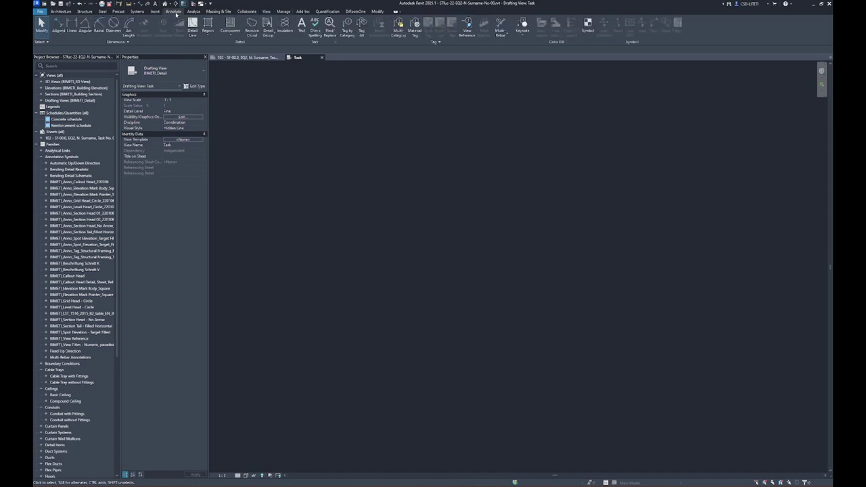
{"action": "left_click", "coordinate": [301, 30]}
{"action": "left_click", "coordinate": [371, 179]}
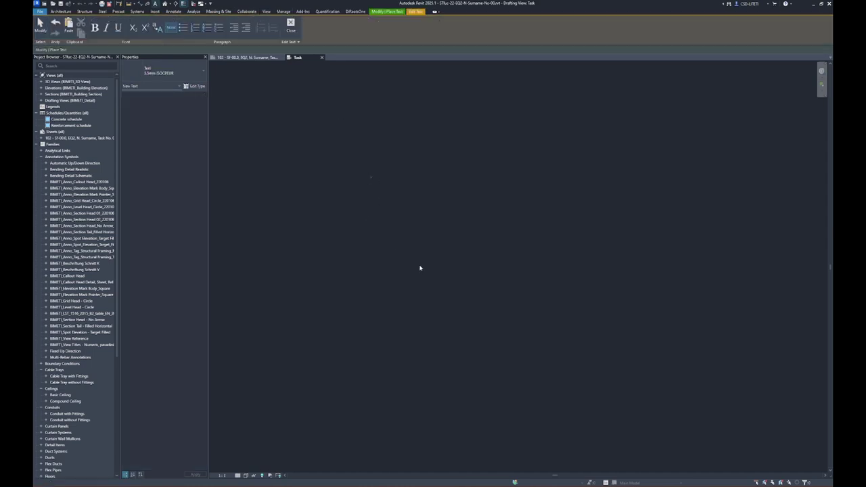
{"action": "left_click", "coordinate": [380, 169]}
{"action": "key", "text": "ctrl+v"}
{"action": "key", "text": "Escape"}
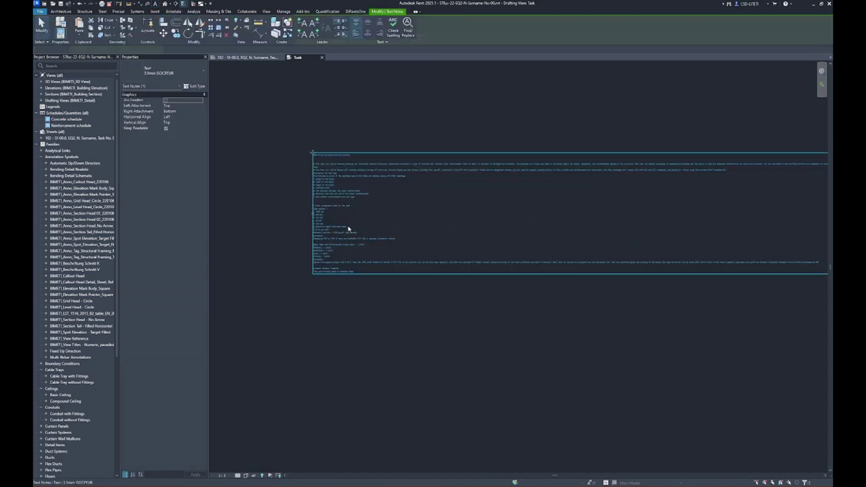
{"action": "left_click_drag", "start_coordinate": [694, 221], "coordinate": [383, 225]}
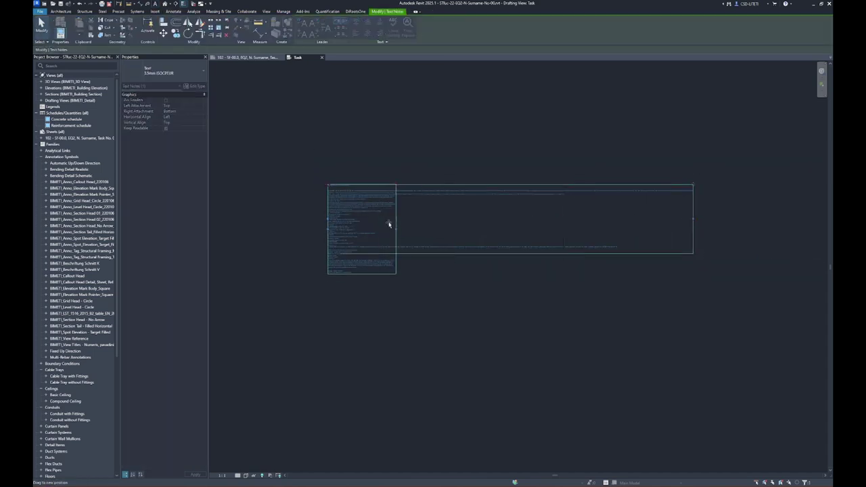
{"action": "left_click", "coordinate": [421, 343]}
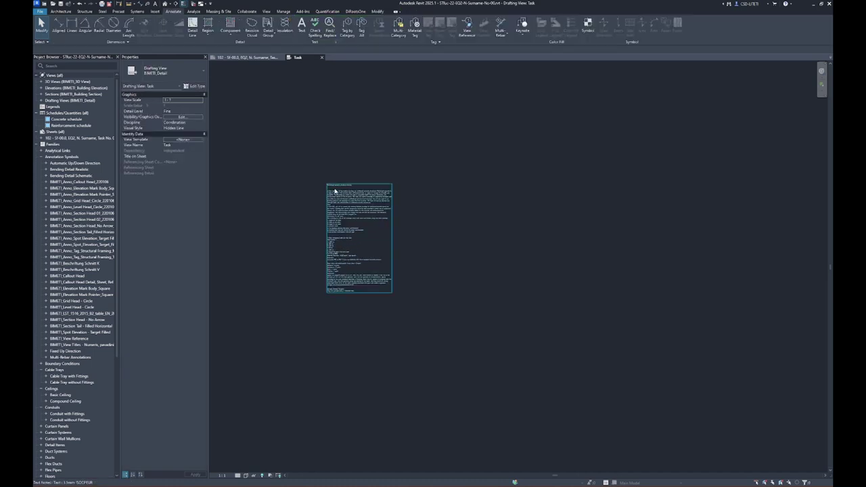
{"action": "scroll", "coordinate": [345, 215], "scroll_direction": "up", "scroll_amount": 3}
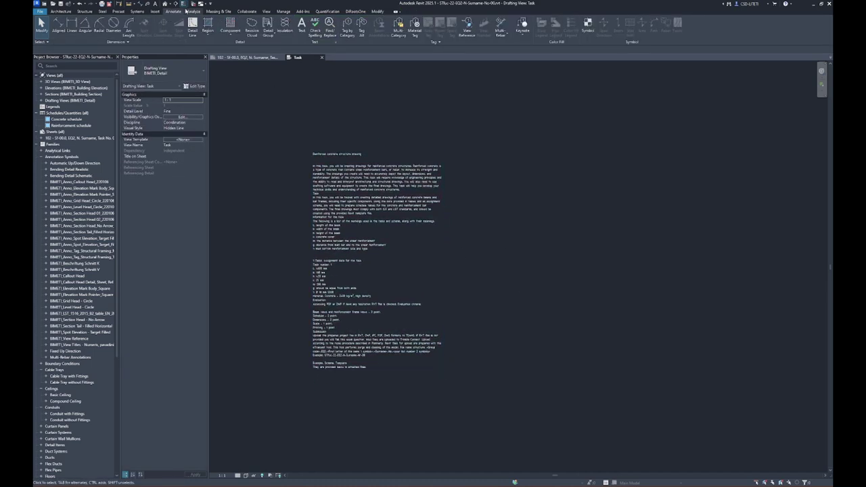
Choose the downloaded task drawing PDF in the Downloads folder for import.
{"action": "left_click", "coordinate": [155, 11]}
{"action": "left_click", "coordinate": [280, 26]}
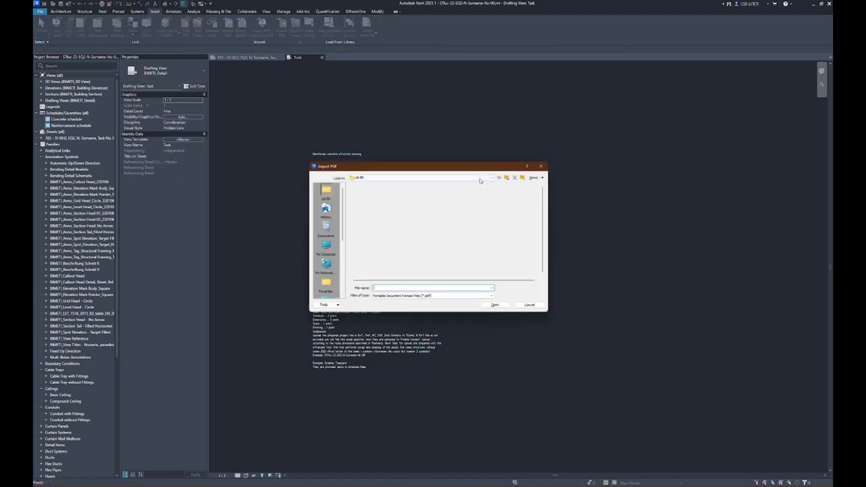
{"action": "scroll", "coordinate": [325, 251], "scroll_direction": "down", "scroll_amount": 2}
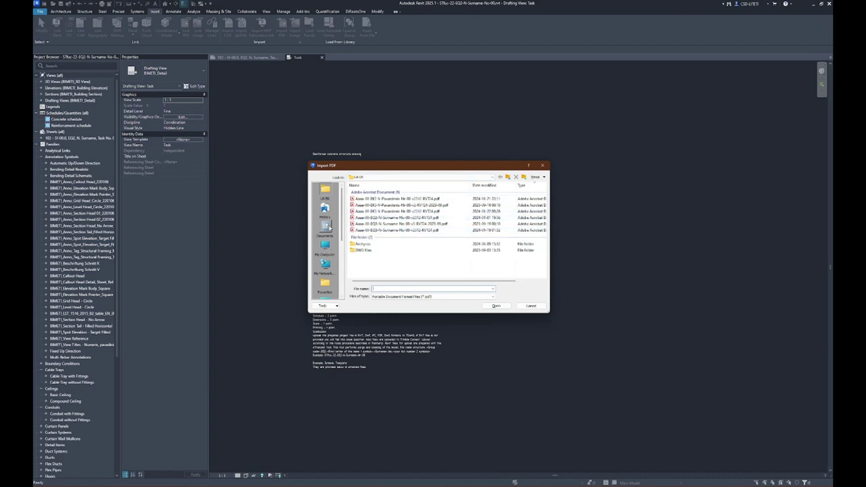
{"action": "left_click", "coordinate": [324, 228]}
{"action": "left_click", "coordinate": [508, 178]}
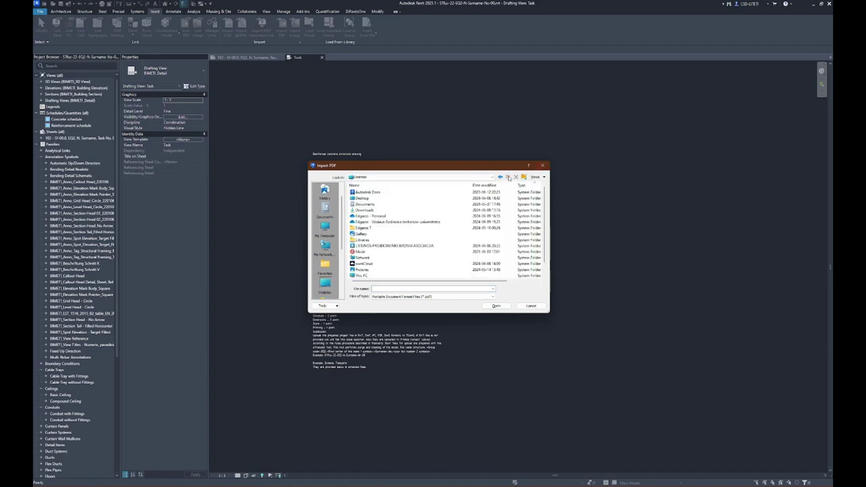
{"action": "double_click", "coordinate": [406, 211]}
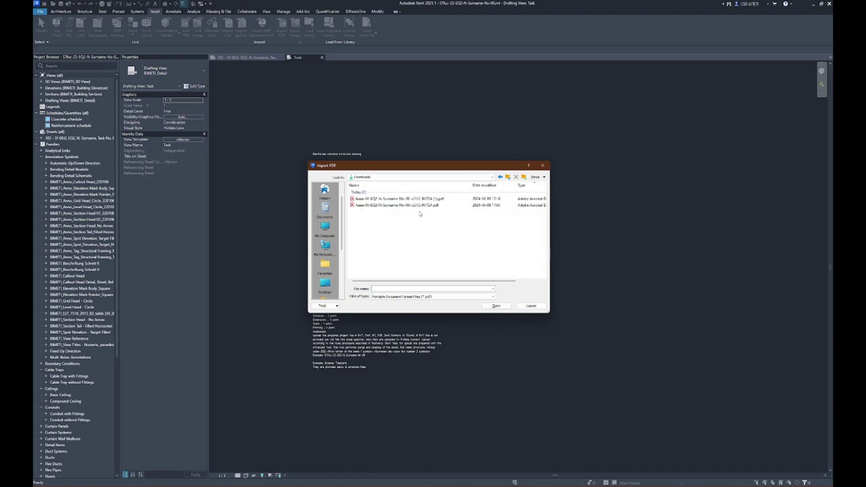
{"action": "left_click", "coordinate": [433, 207]}
{"action": "left_click", "coordinate": [495, 305]}
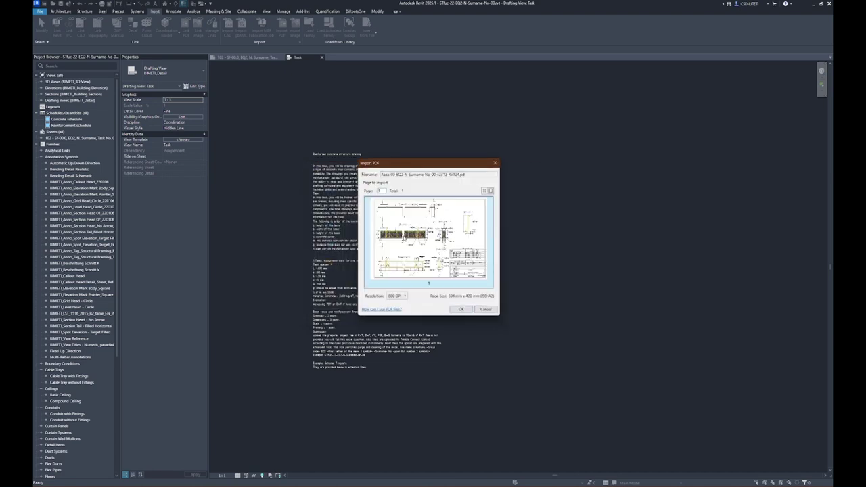
Place the PDF drawing with default page settings beside the text note.
{"action": "left_click", "coordinate": [463, 310]}
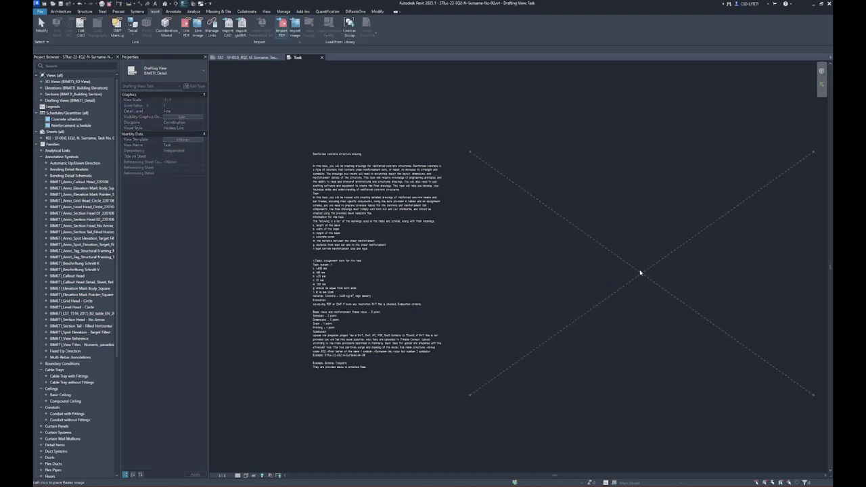
{"action": "left_click", "coordinate": [641, 270]}
{"action": "middle_click_drag", "start_coordinate": [581, 430], "coordinate": [516, 388]}
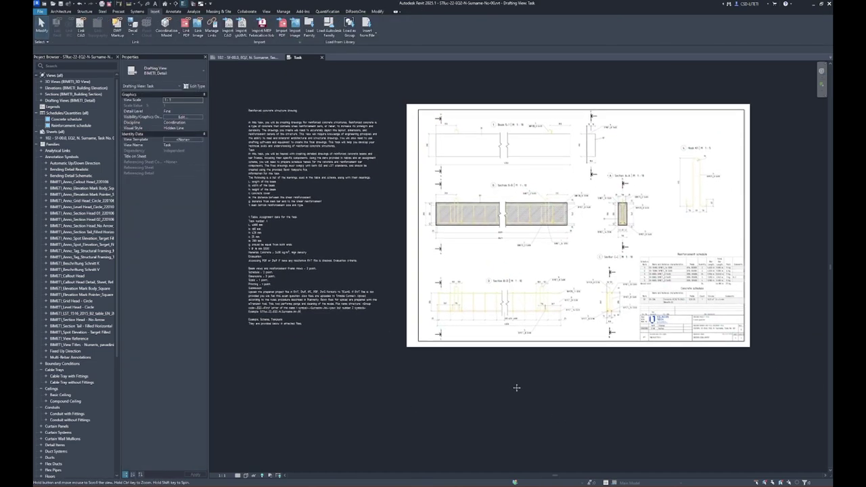
{"action": "scroll", "coordinate": [516, 388], "scroll_direction": "down", "scroll_amount": 3}
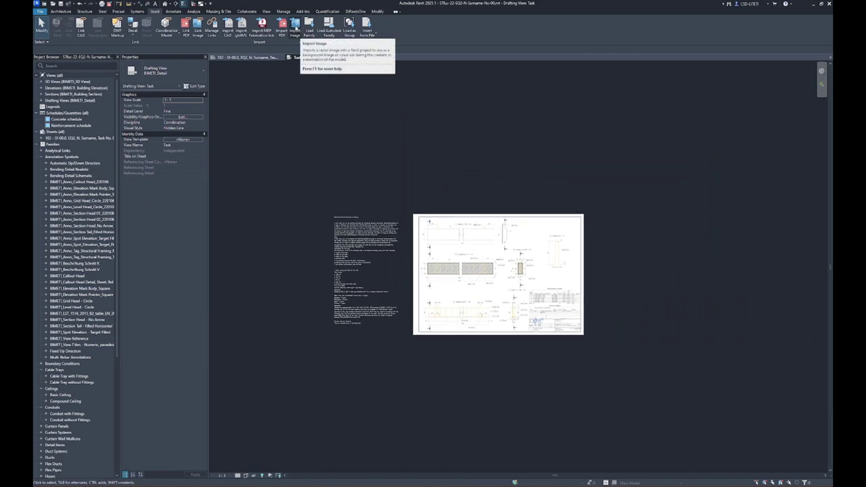
{"action": "left_click", "coordinate": [295, 28]}
Place the PNG task drawing in the view and set its horizontal scale to 0.5.
{"action": "left_click", "coordinate": [425, 205]}
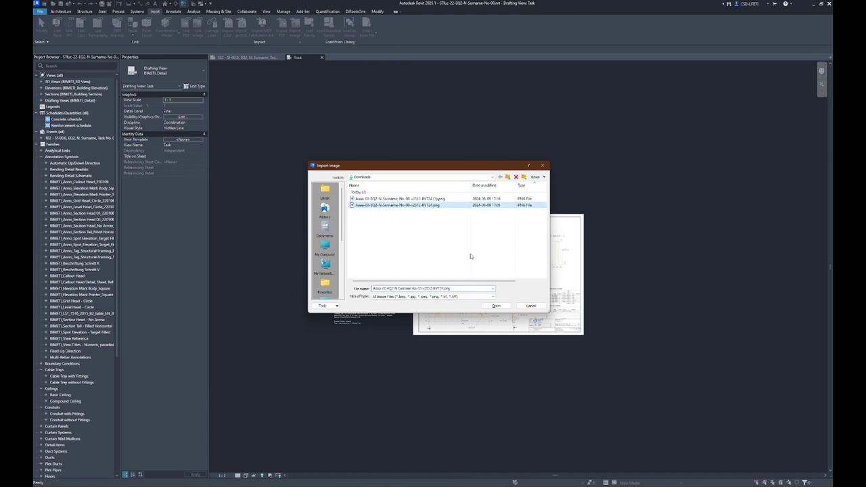
{"action": "left_click", "coordinate": [496, 305]}
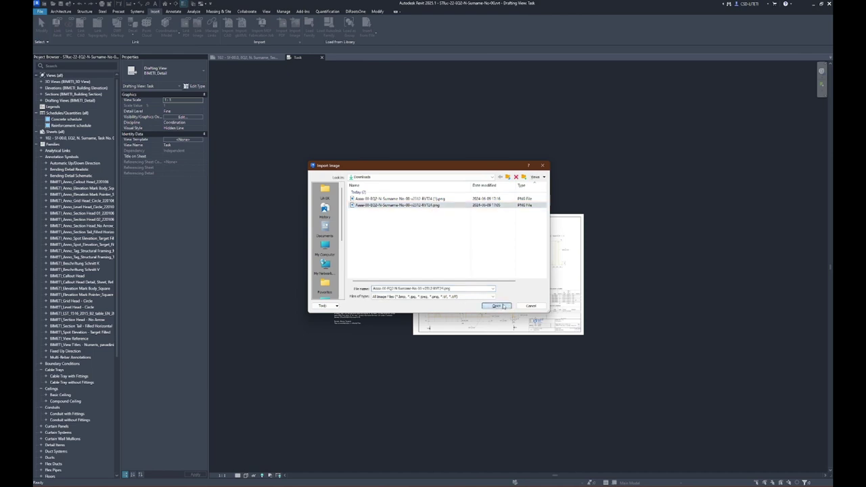
{"action": "left_click", "coordinate": [698, 300]}
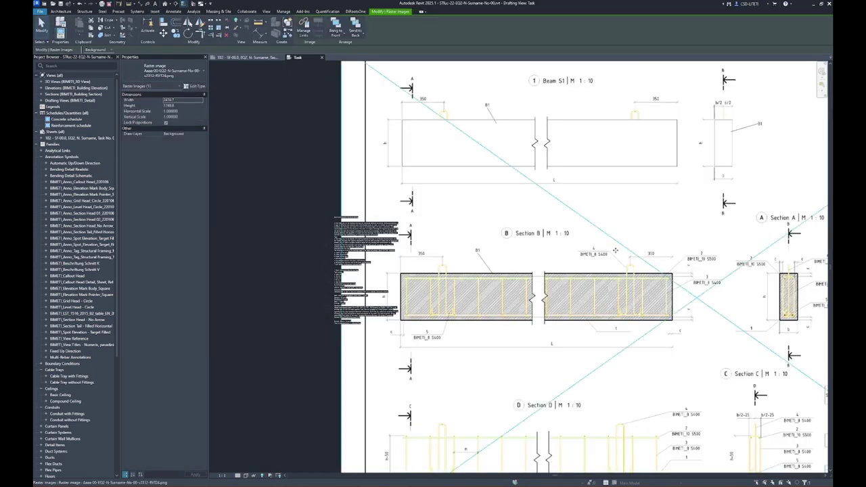
{"action": "left_click", "coordinate": [186, 111]}
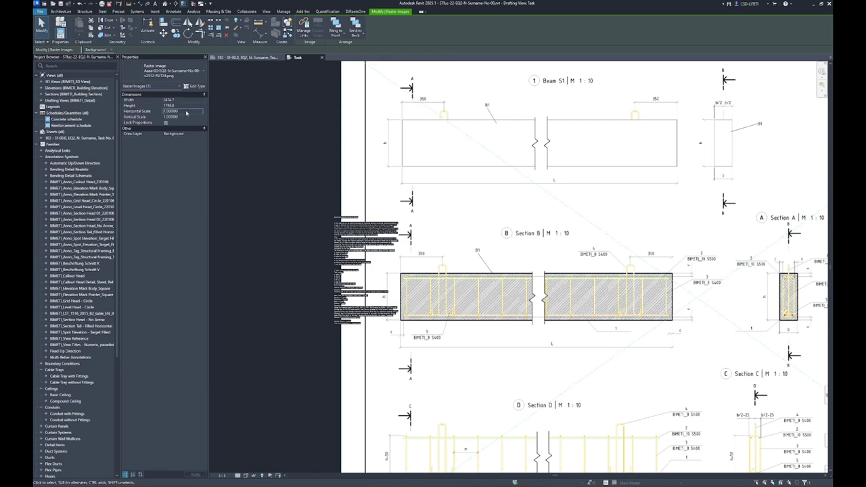
{"action": "type", "text": "0."}
{"action": "type", "text": "5"}
{"action": "key", "text": "Return"}
{"action": "scroll", "coordinate": [708, 297], "scroll_direction": "down", "scroll_amount": 2}
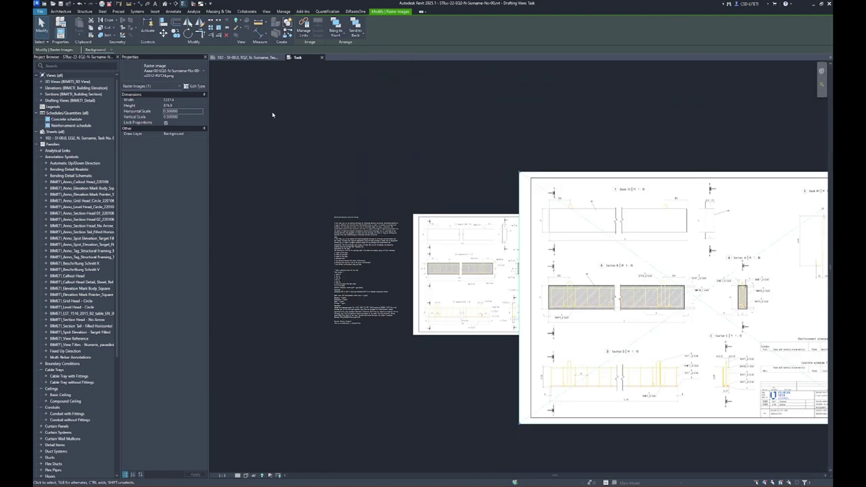
Move the PNG over the PDF's spot at 0.25 scale and shift the PDF drawing right.
{"action": "left_click_drag", "start_coordinate": [523, 231], "coordinate": [512, 284]}
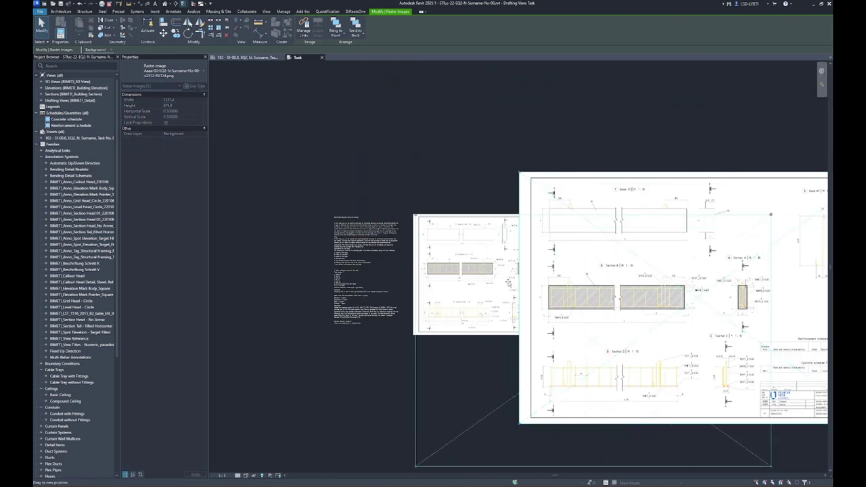
{"action": "left_click_drag", "start_coordinate": [512, 284], "coordinate": [508, 283]}
{"action": "left_click_drag", "start_coordinate": [768, 415], "coordinate": [559, 374]}
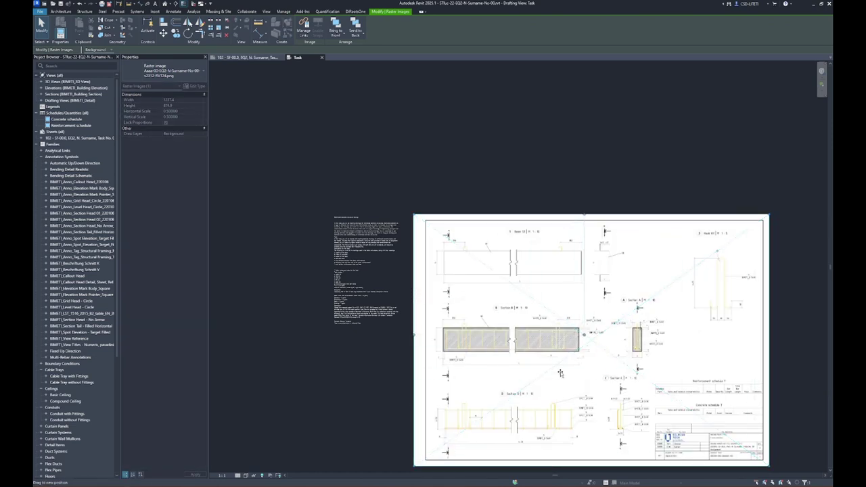
{"action": "left_click_drag", "start_coordinate": [559, 373], "coordinate": [555, 365]}
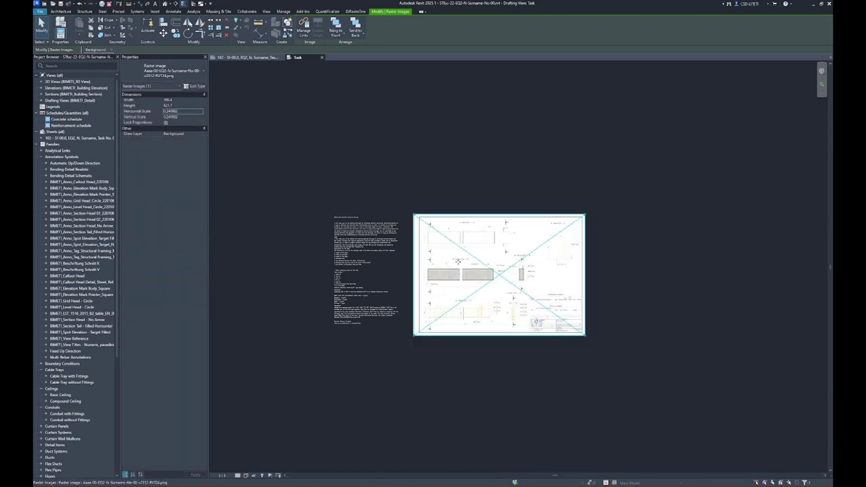
{"action": "left_click", "coordinate": [183, 110]}
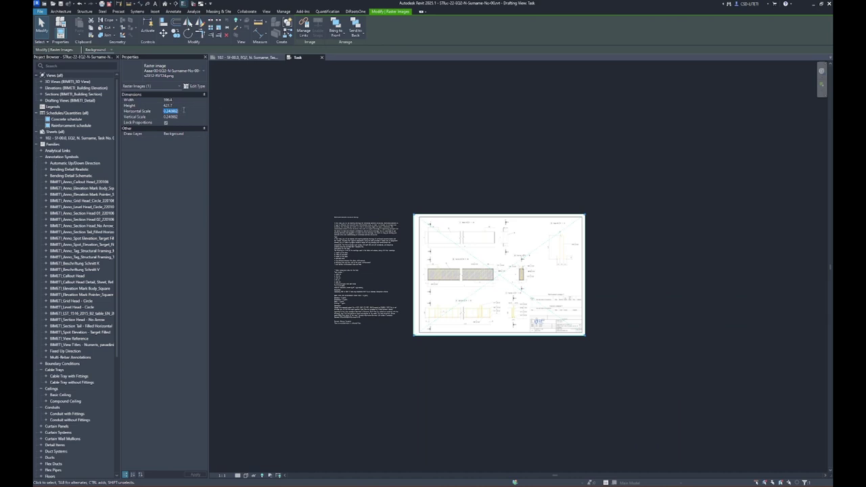
{"action": "type", "text": "0.23"}
{"action": "key", "text": "Return"}
{"action": "mouse_move", "coordinate": [451, 267]}
{"action": "left_mouse_down"}
{"action": "mouse_move", "coordinate": [653, 278]}
{"action": "mouse_move", "coordinate": [637, 265]}
{"action": "left_mouse_up"}
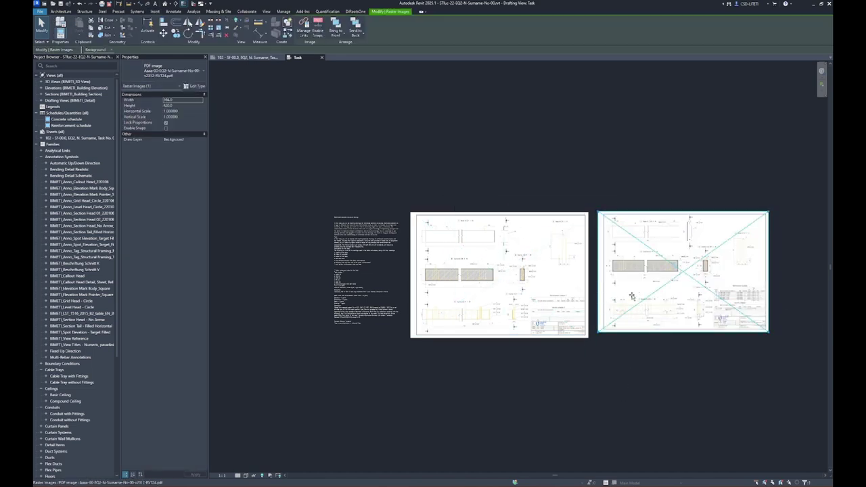
Align the PDF beside the PNG drawing and rescale the PNG to 0.24.
{"action": "left_click_drag", "start_coordinate": [631, 296], "coordinate": [630, 285]}
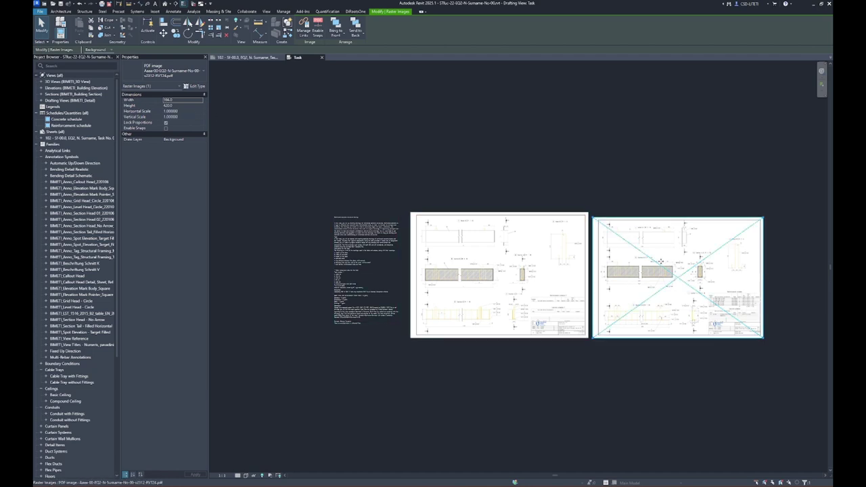
{"action": "left_click", "coordinate": [575, 151]}
{"action": "left_click", "coordinate": [521, 257]}
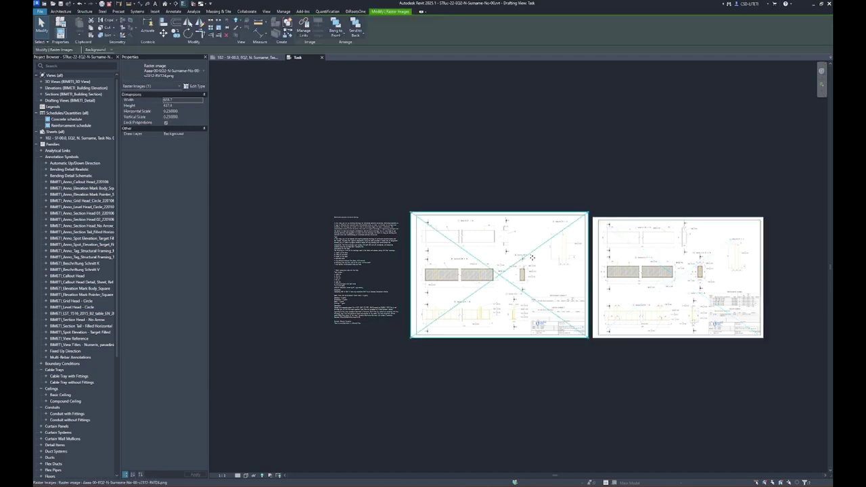
{"action": "scroll", "coordinate": [640, 285], "scroll_direction": "up", "scroll_amount": 2}
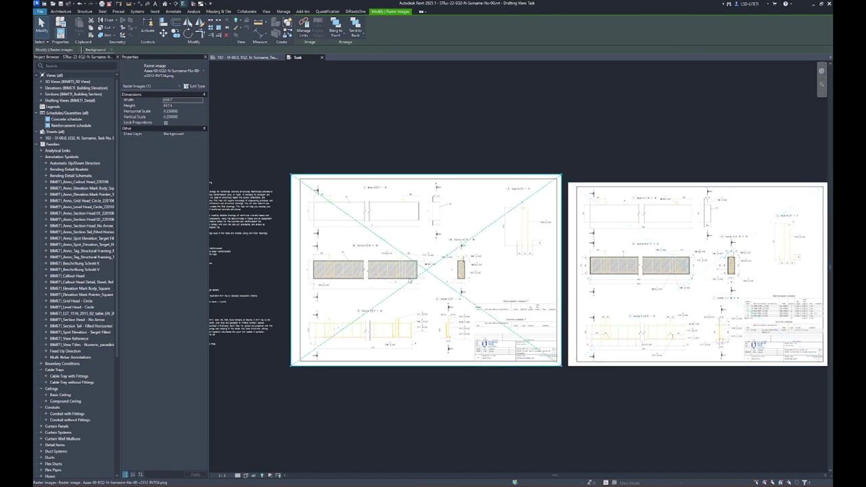
{"action": "left_click", "coordinate": [191, 110]}
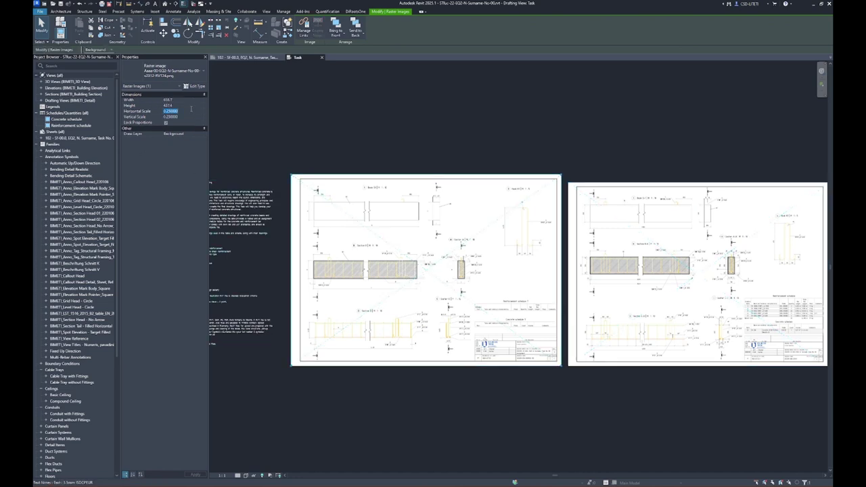
{"action": "type", "text": "0.2"}
{"action": "key", "text": "Return"}
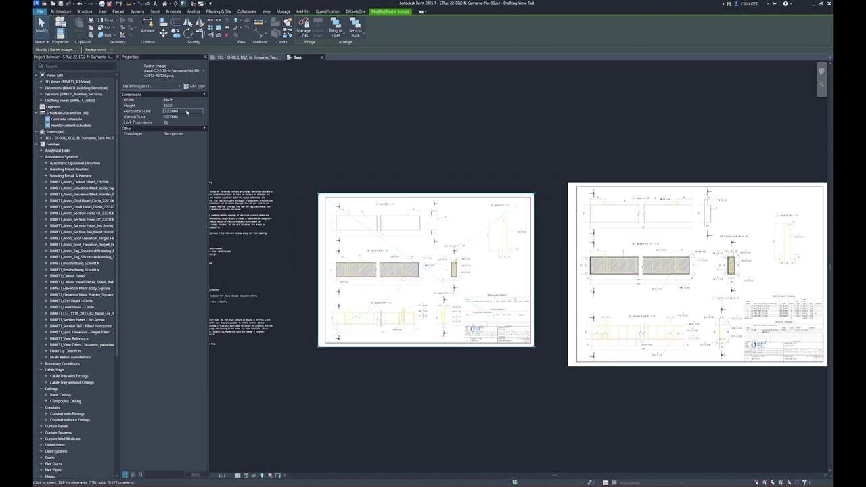
{"action": "left_click", "coordinate": [187, 110]}
{"action": "type", "text": "0.24"}
{"action": "key", "text": "Return"}
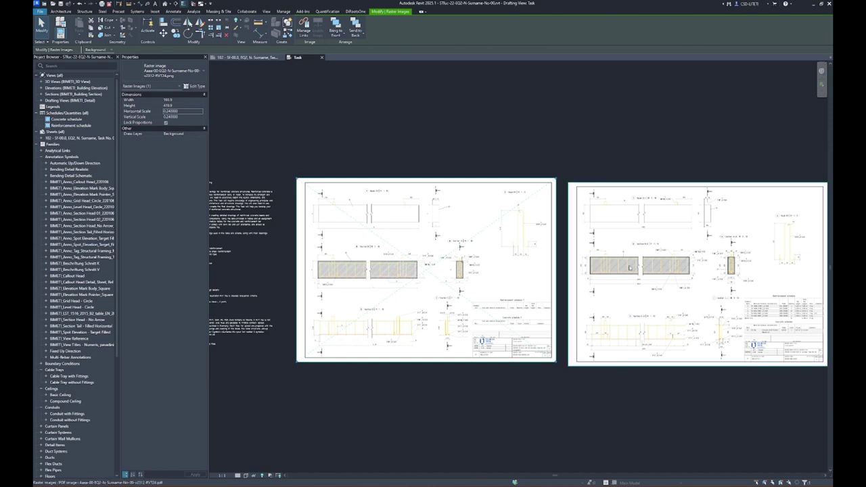
{"action": "left_click", "coordinate": [621, 262]}
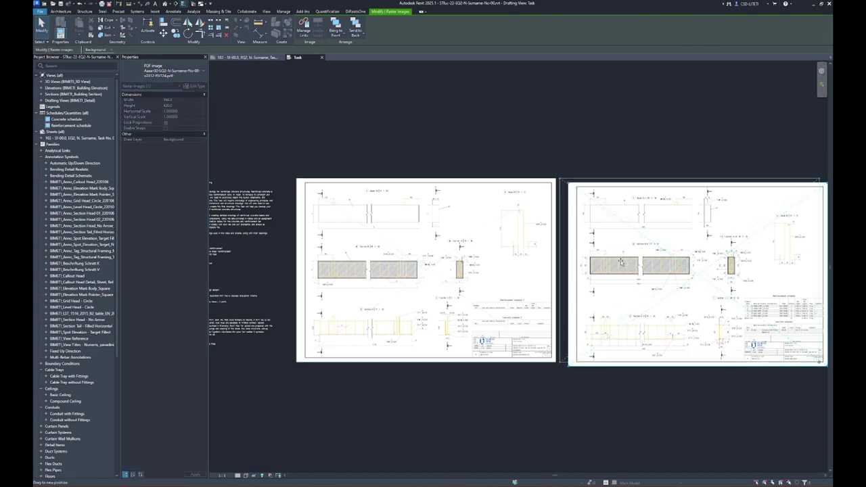
{"action": "left_click", "coordinate": [578, 144]}
Set the task-sheet raster image's height to 420.
{"action": "mouse_move", "coordinate": [364, 114]}
{"action": "middle_mouse_down"}
{"action": "mouse_move", "coordinate": [389, 118]}
{"action": "mouse_move", "coordinate": [452, 94]}
{"action": "middle_mouse_up"}
{"action": "left_click", "coordinate": [453, 252]}
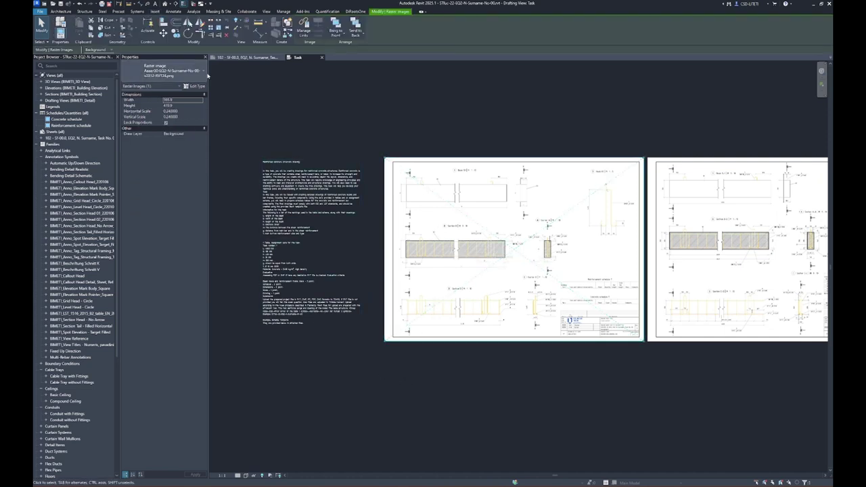
{"action": "left_click", "coordinate": [188, 107]}
{"action": "double_click", "coordinate": [188, 106]}
{"action": "type", "text": "420"}
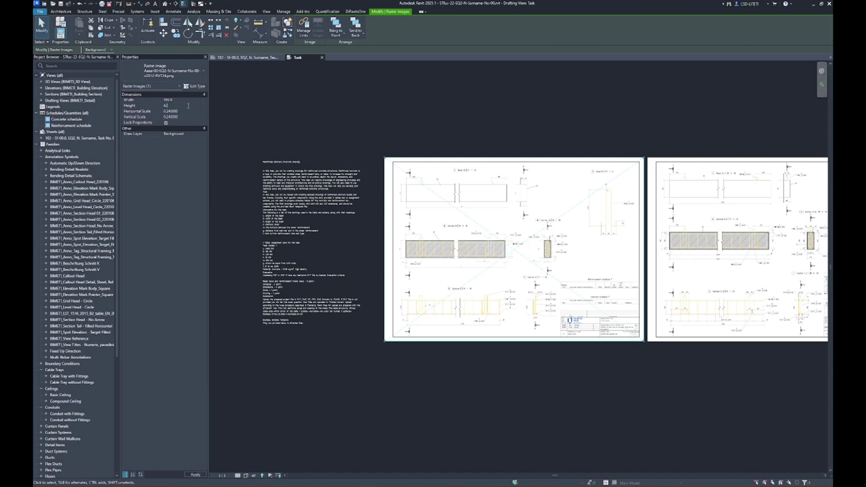
{"action": "left_click", "coordinate": [468, 428]}
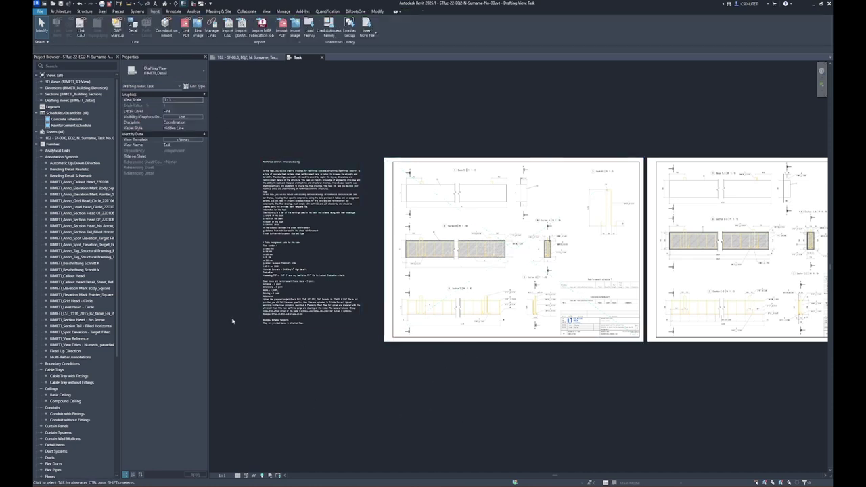
Drag the Task drafting view onto sheet 102 as a viewport above the drawing border.
{"action": "left_click", "coordinate": [252, 57]}
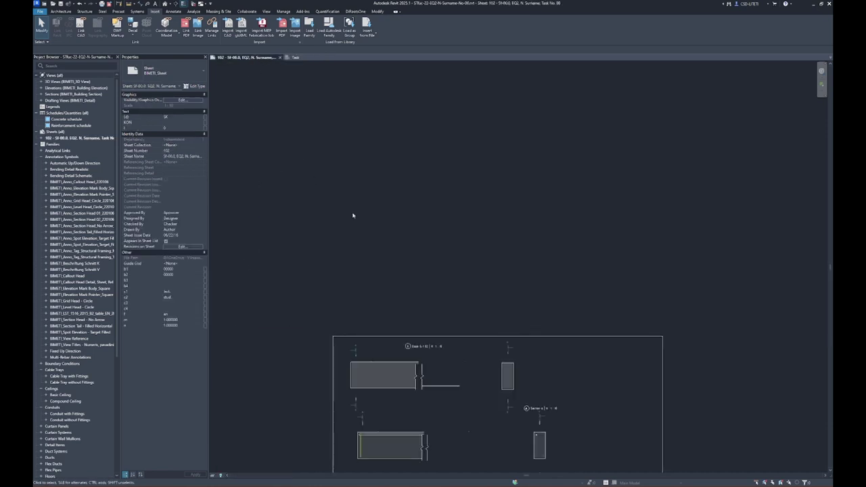
{"action": "key", "text": "z"}
{"action": "key", "text": "f"}
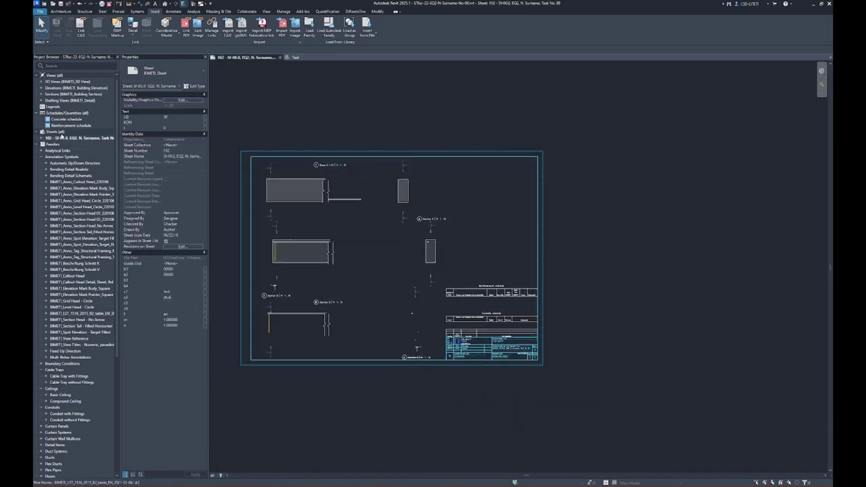
{"action": "left_click", "coordinate": [42, 101]}
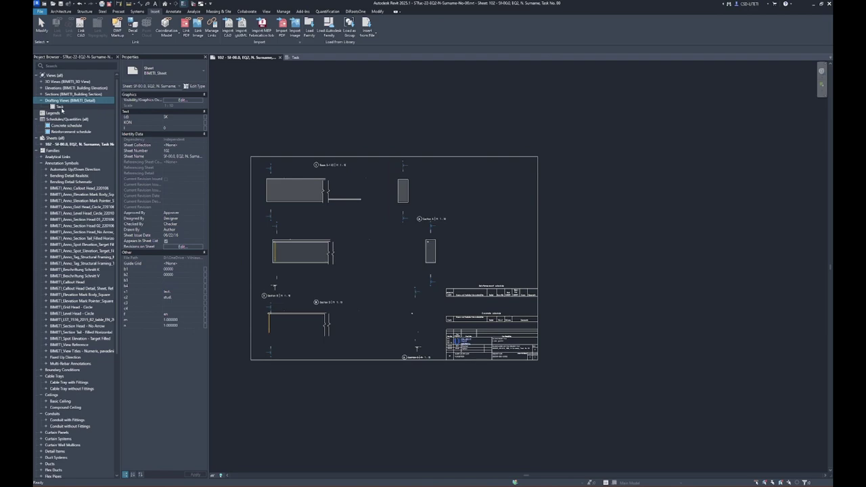
{"action": "left_click_drag", "start_coordinate": [61, 110], "coordinate": [672, 250]}
{"action": "middle_click_drag", "start_coordinate": [662, 146], "coordinate": [753, 303]}
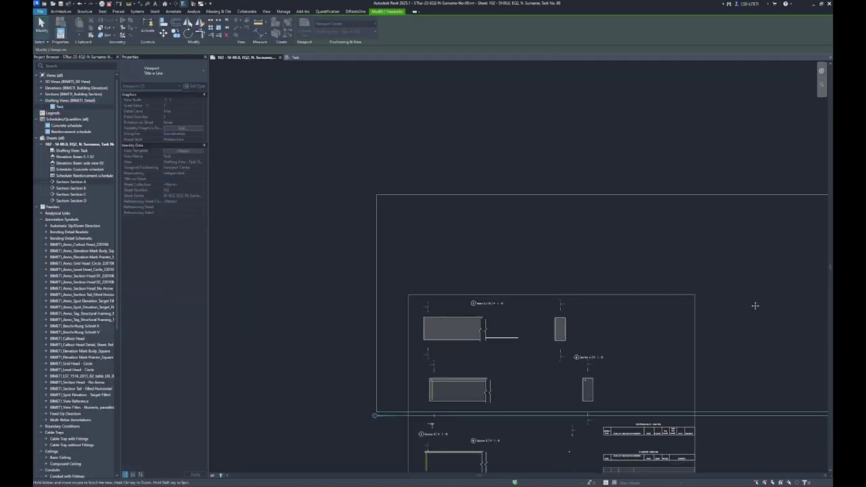
{"action": "left_click", "coordinate": [767, 174]}
{"action": "middle_click_drag", "start_coordinate": [810, 354], "coordinate": [737, 273]}
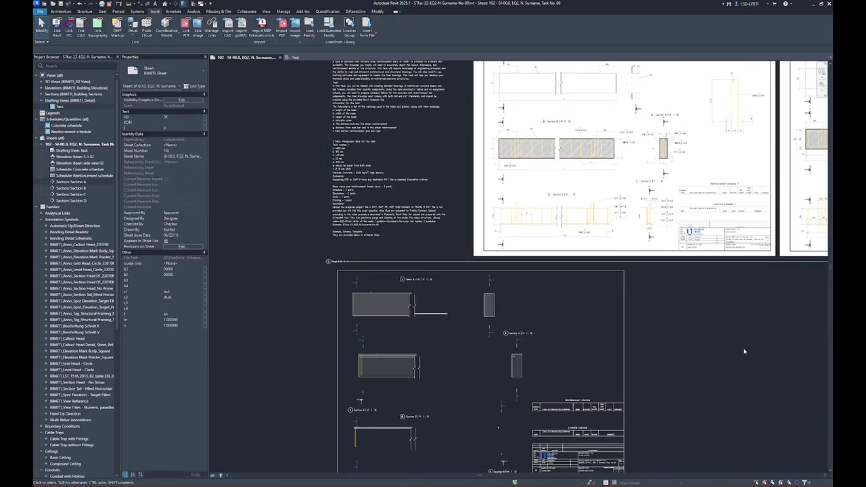
{"action": "left_click", "coordinate": [269, 256]}
{"action": "middle_click_drag", "start_coordinate": [269, 255], "coordinate": [265, 250]}
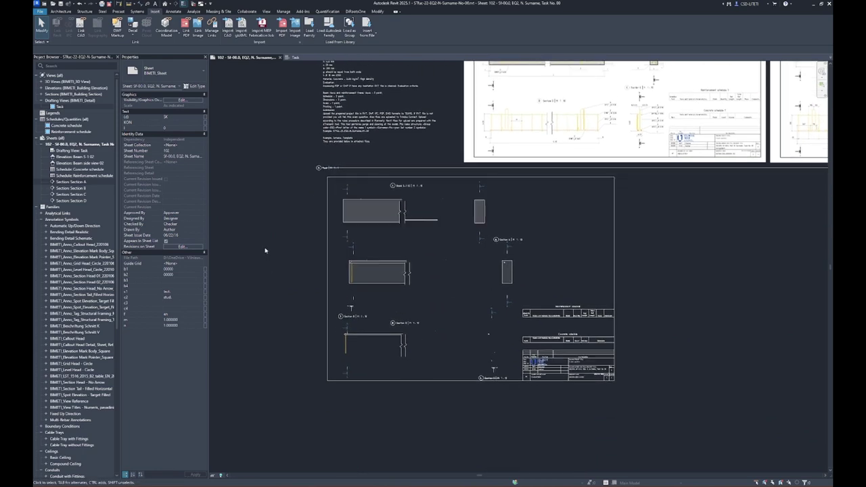
{"action": "scroll", "coordinate": [489, 358], "scroll_direction": "up", "scroll_amount": 3}
{"action": "scroll", "coordinate": [483, 304], "scroll_direction": "down", "scroll_amount": 4}
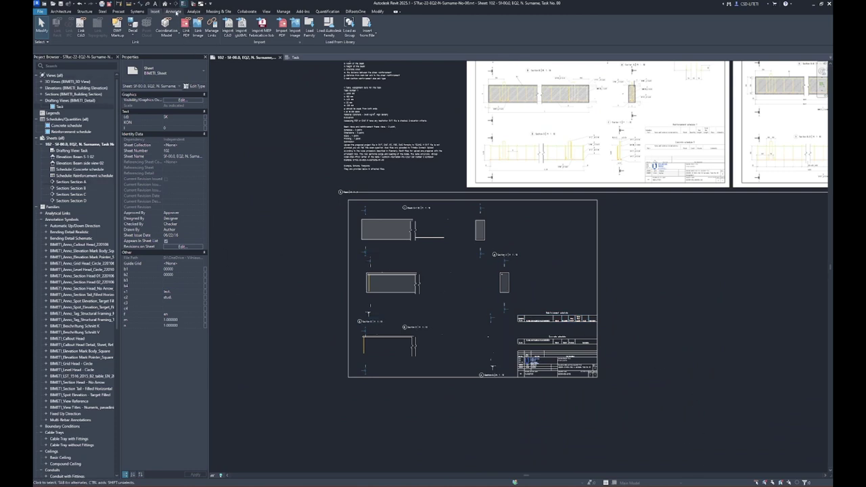
{"action": "left_click", "coordinate": [266, 12]}
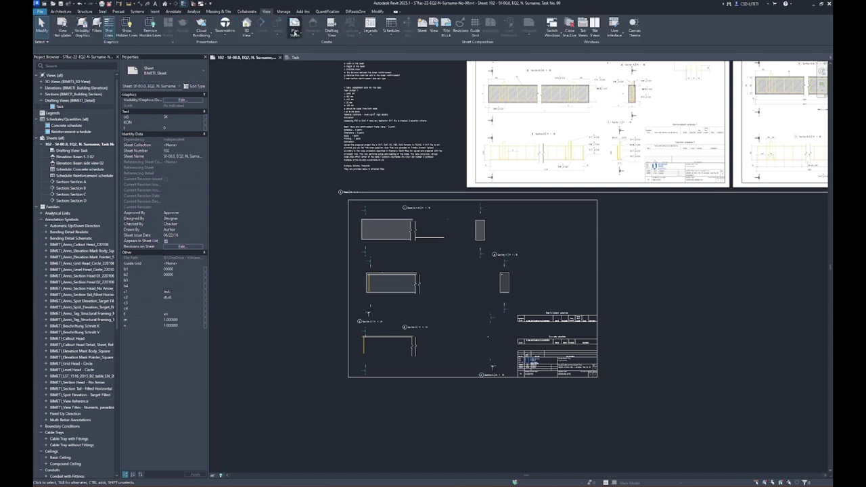
Create the new B.O. Footing floor plan.
{"action": "left_click", "coordinate": [294, 28]}
{"action": "left_click", "coordinate": [321, 46]}
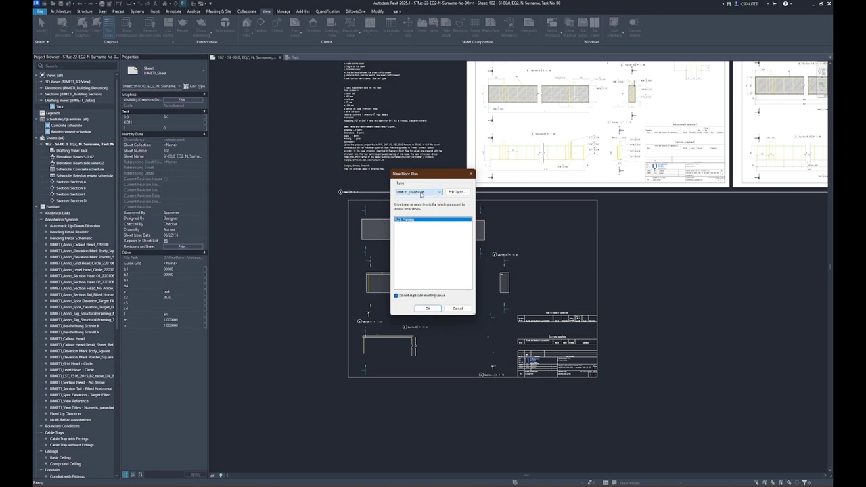
{"action": "left_click", "coordinate": [426, 309]}
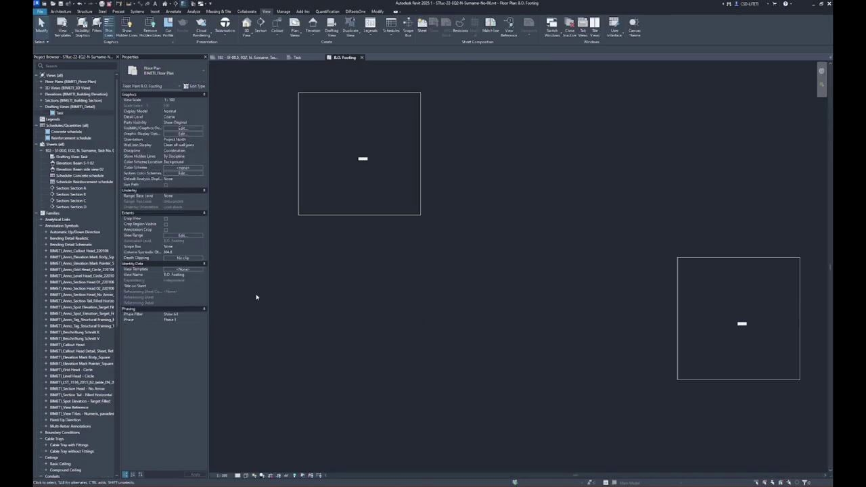
Set the view range Top, Bottom and View Depth to Unlimited with cut plane offset 0.
{"action": "left_click", "coordinate": [182, 236]}
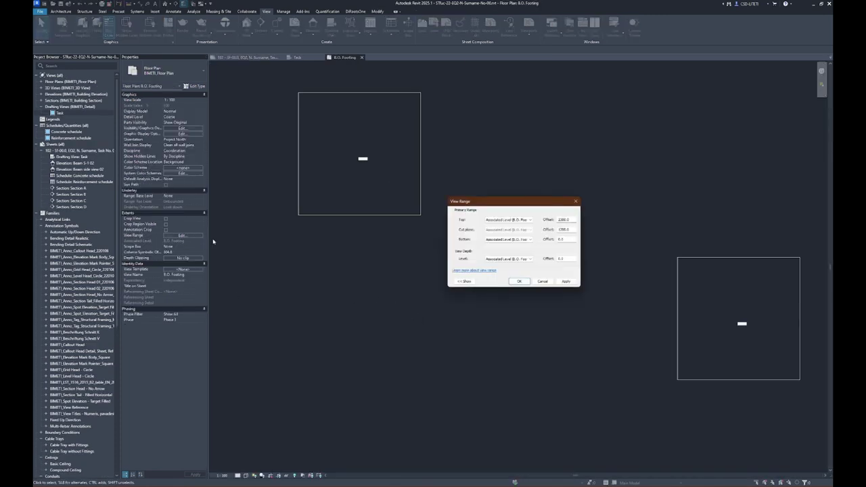
{"action": "left_click", "coordinate": [508, 220]}
{"action": "left_click", "coordinate": [507, 234]}
{"action": "left_click", "coordinate": [507, 239]}
{"action": "left_click", "coordinate": [507, 253]}
{"action": "left_click", "coordinate": [508, 259]}
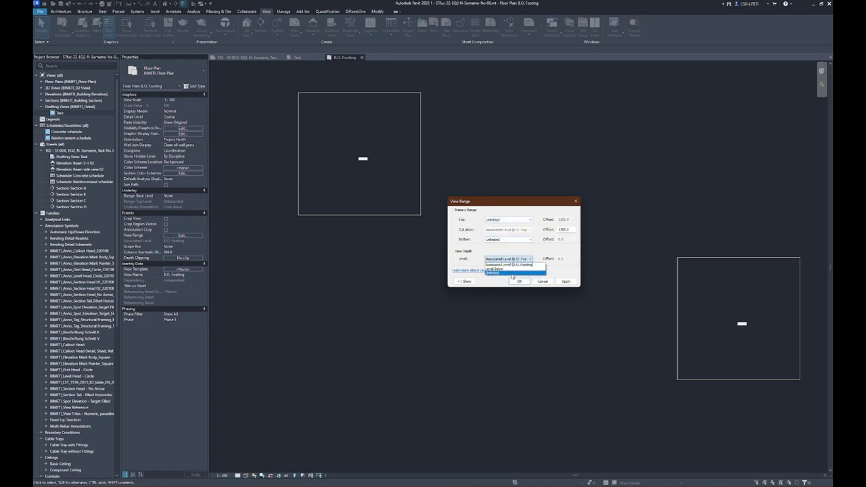
{"action": "left_click", "coordinate": [509, 276]}
{"action": "double_click", "coordinate": [565, 230]}
{"action": "type", "text": "0m"}
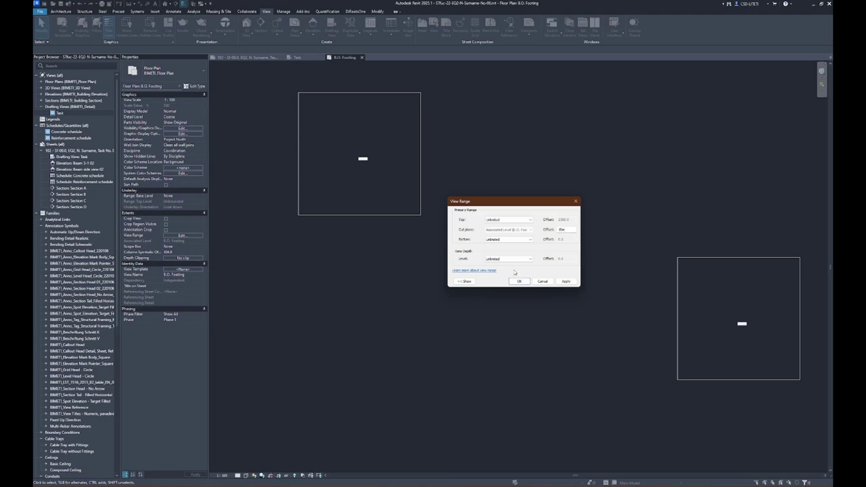
{"action": "left_click", "coordinate": [520, 282]}
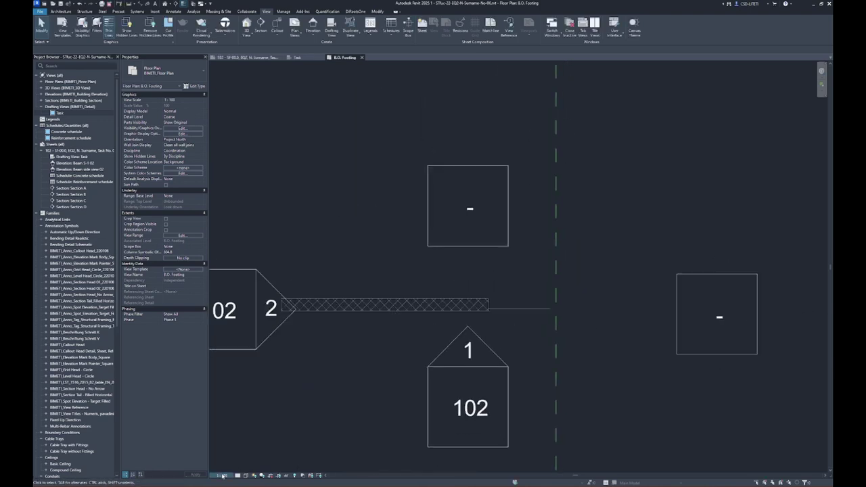
Set the B.O. Footing plan to scale 1:10, Fine detail and Consistent Colors.
{"action": "left_click", "coordinate": [222, 475]}
{"action": "left_click", "coordinate": [226, 406]}
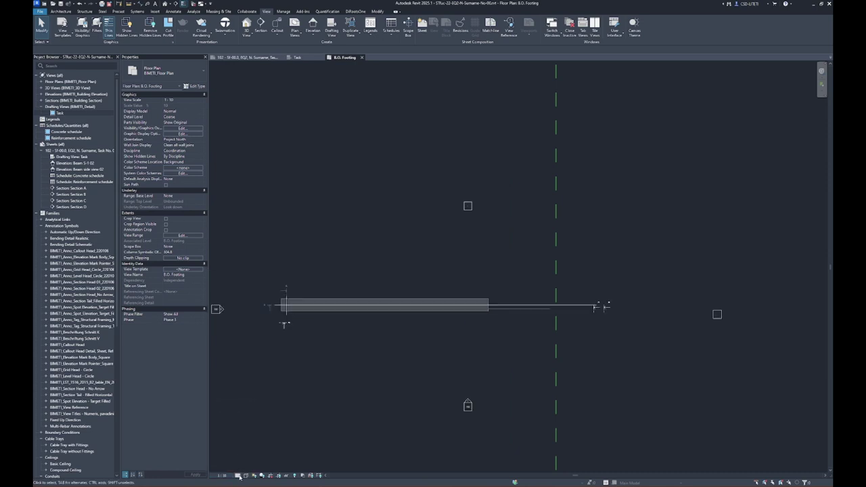
{"action": "left_click", "coordinate": [237, 475]}
{"action": "left_click", "coordinate": [245, 468]}
{"action": "left_click", "coordinate": [245, 475]}
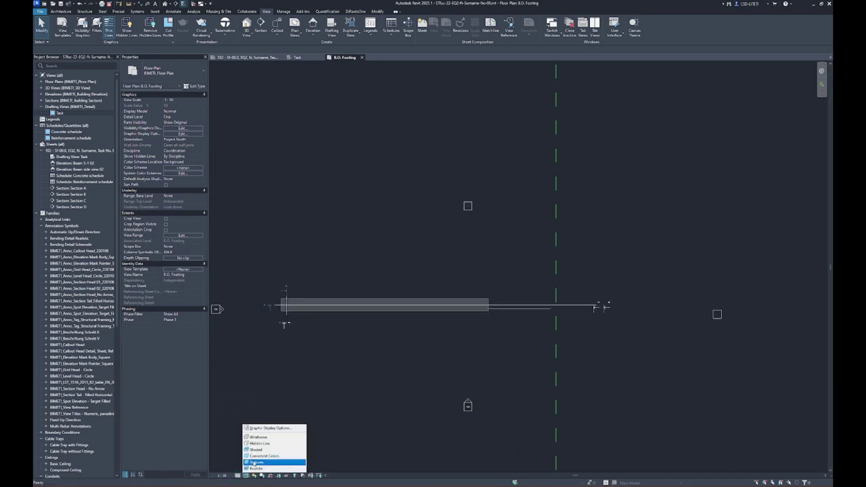
{"action": "left_click", "coordinate": [264, 455]}
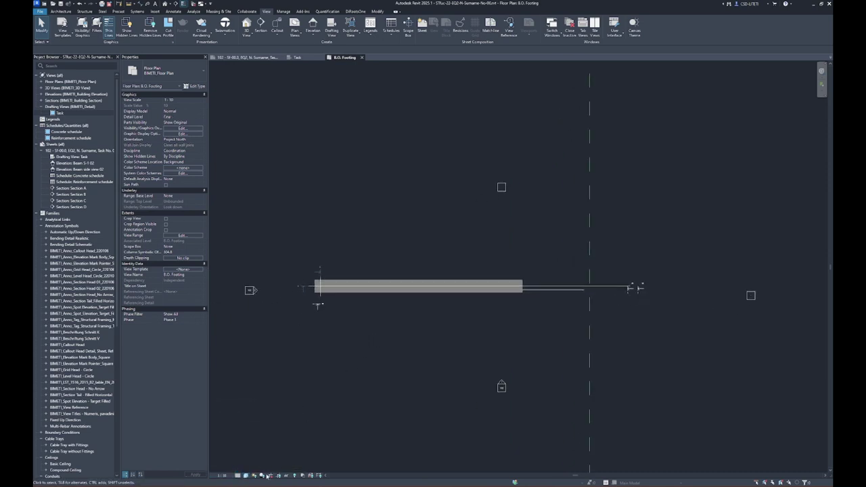
Zoom and pan around the B.O. Footing plan to check the shaded beam and footing.
{"action": "scroll", "coordinate": [439, 325], "scroll_direction": "down", "scroll_amount": 2}
{"action": "scroll", "coordinate": [585, 305], "scroll_direction": "down", "scroll_amount": 3}
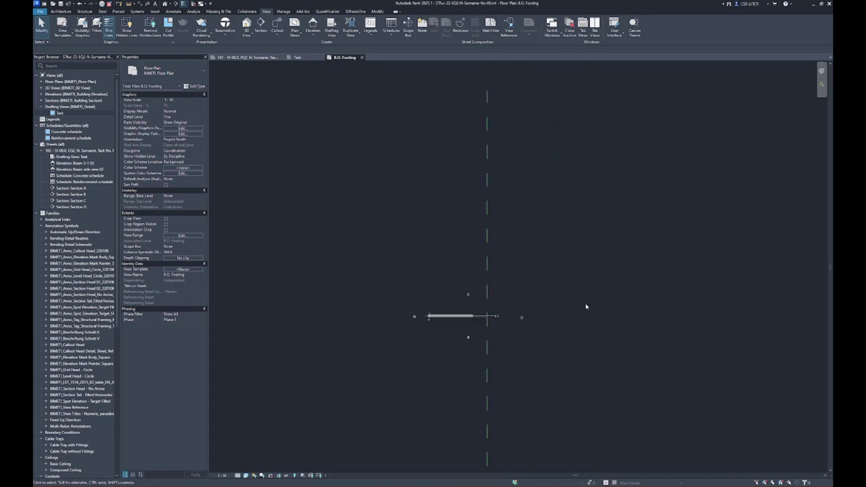
{"action": "scroll", "coordinate": [575, 325], "scroll_direction": "down", "scroll_amount": 2}
{"action": "scroll", "coordinate": [576, 325], "scroll_direction": "up", "scroll_amount": 5}
{"action": "scroll", "coordinate": [485, 309], "scroll_direction": "up", "scroll_amount": 1}
{"action": "left_click", "coordinate": [535, 267]}
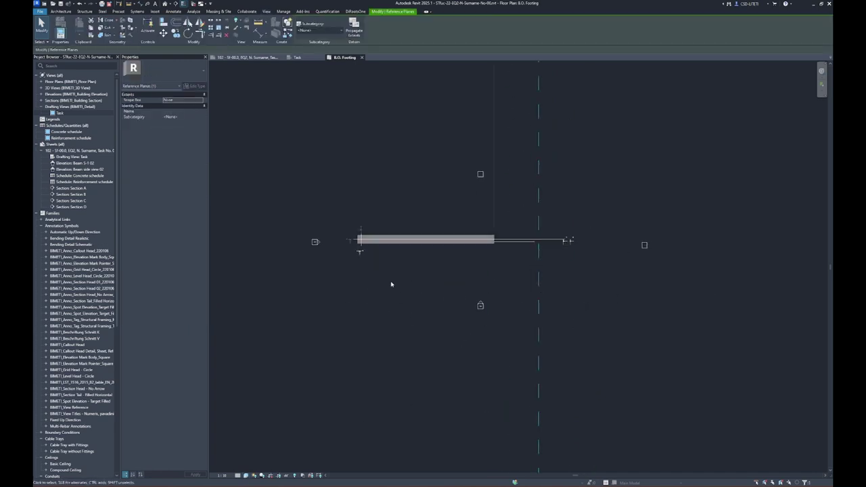
{"action": "middle_click_drag", "start_coordinate": [379, 348], "coordinate": [371, 390]}
{"action": "left_click", "coordinate": [364, 393]}
{"action": "scroll", "coordinate": [418, 318], "scroll_direction": "up", "scroll_amount": 3}
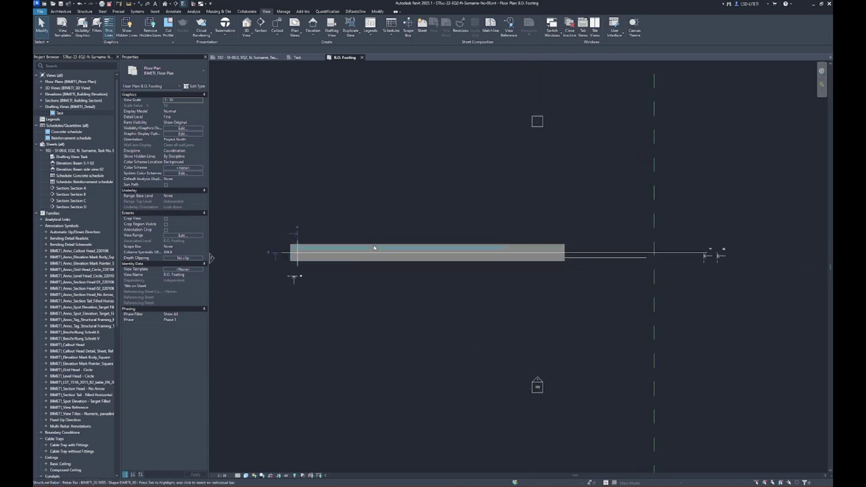
{"action": "left_click", "coordinate": [192, 274]}
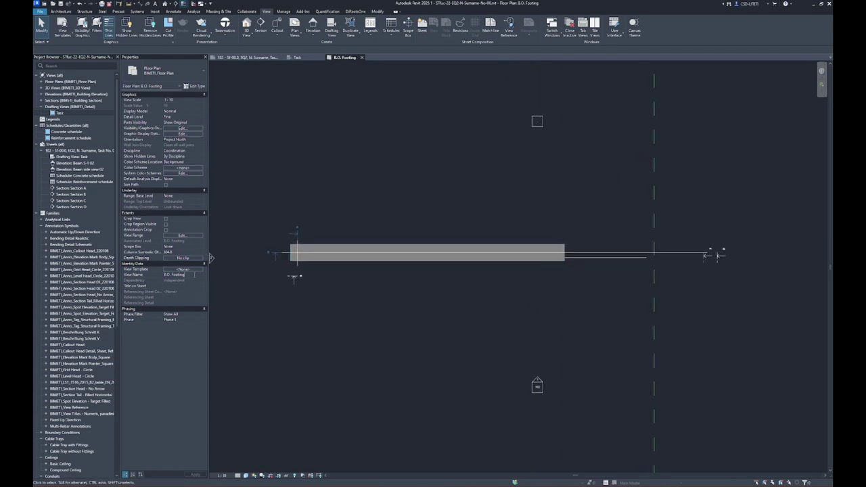
{"action": "type", "text": "WH"}
Confirm the B.O. Footing WIP view name and open the Beam S-1 elevation.
{"action": "key", "text": "Return"}
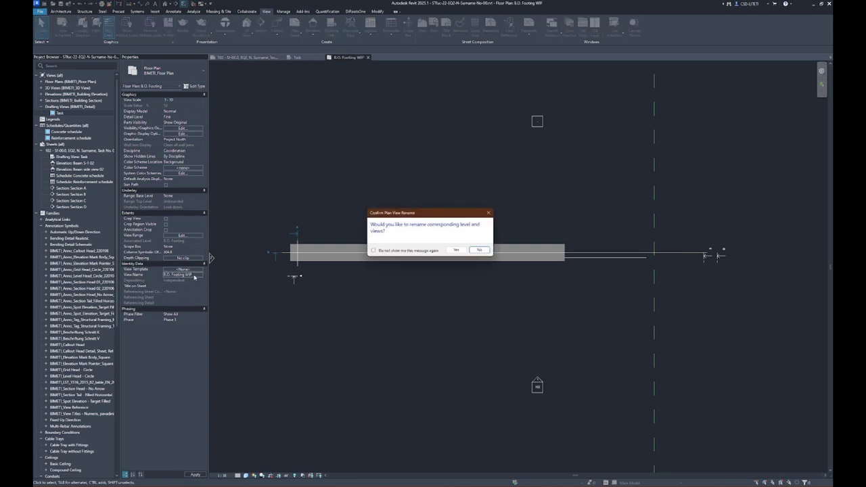
{"action": "left_click", "coordinate": [479, 250]}
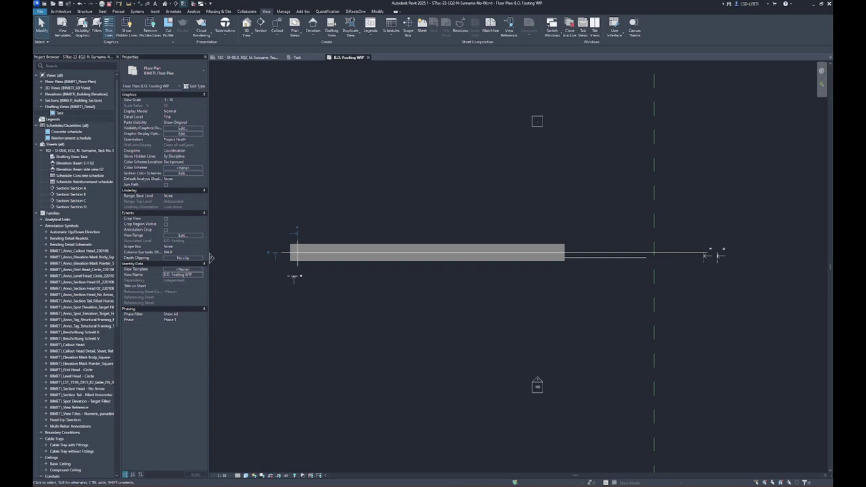
{"action": "left_click", "coordinate": [46, 100]}
{"action": "left_click", "coordinate": [41, 94]}
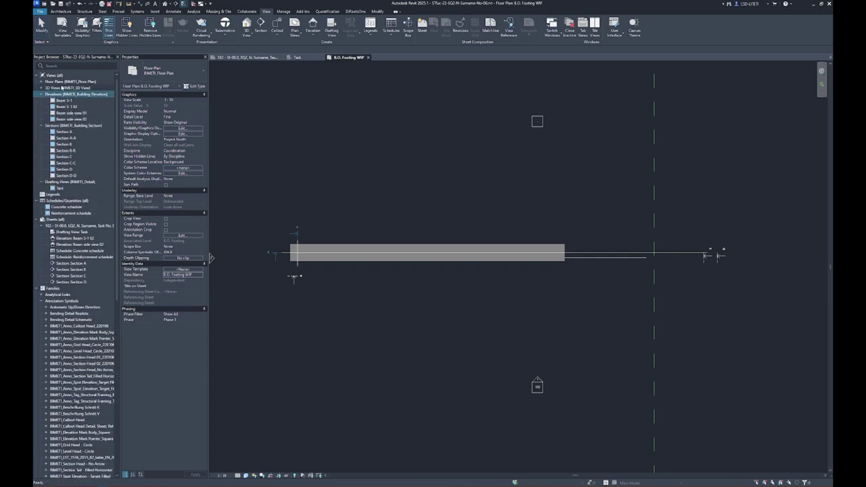
{"action": "left_click", "coordinate": [41, 88]}
{"action": "left_click", "coordinate": [41, 82]}
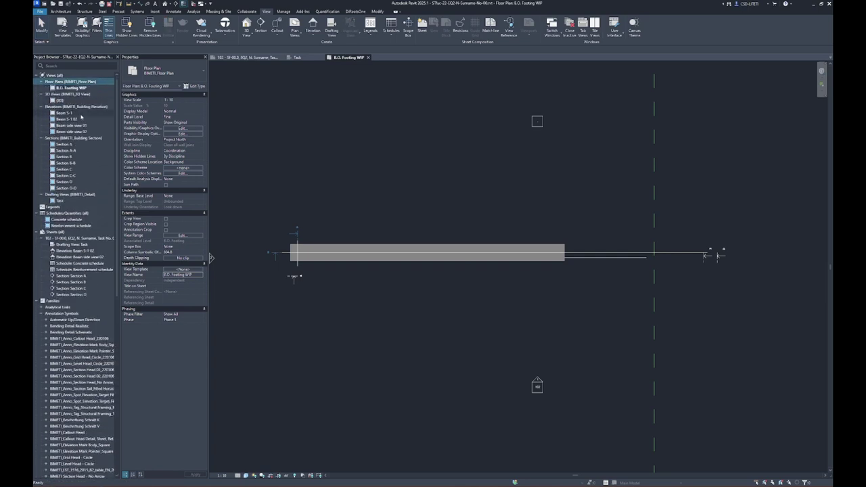
{"action": "left_click", "coordinate": [68, 112]}
{"action": "double_click", "coordinate": [67, 113]}
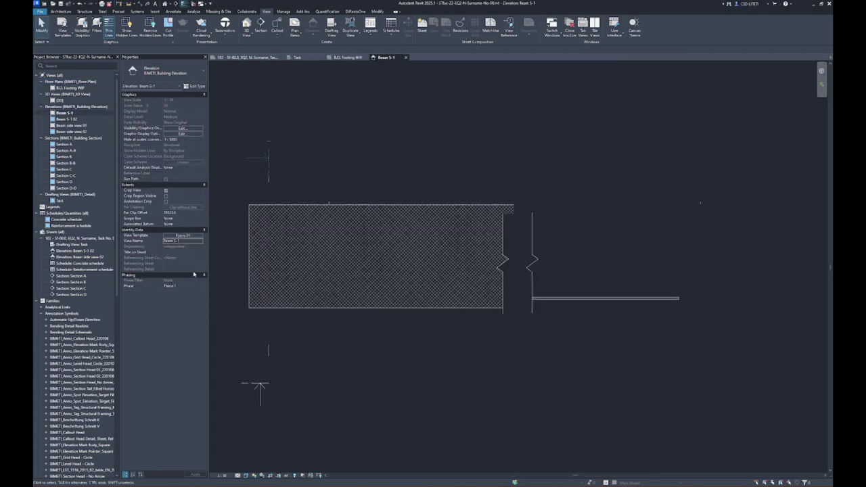
Rename the elevation to Beam S-1 WIP and set its View Template to <None>.
{"action": "left_click", "coordinate": [186, 241]}
{"action": "left_click", "coordinate": [188, 242]}
{"action": "type", "text": "WIP"}
{"action": "key", "text": "Return"}
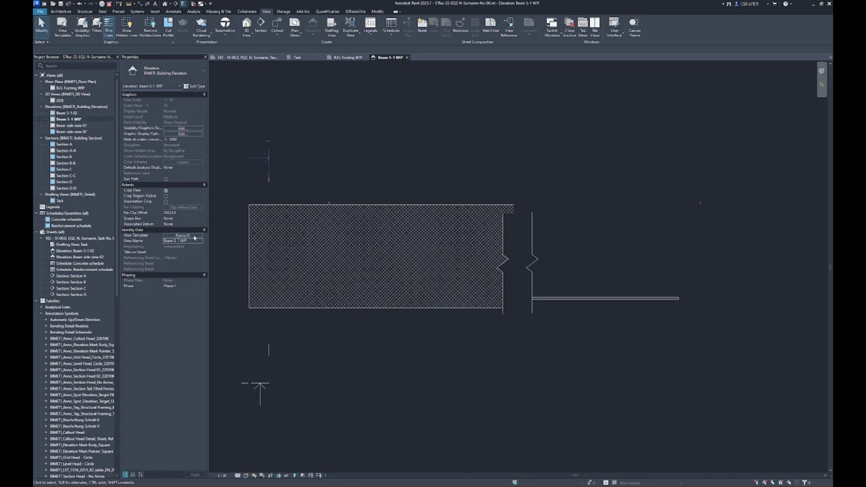
{"action": "left_click", "coordinate": [195, 238]}
{"action": "left_click", "coordinate": [359, 230]}
{"action": "left_click", "coordinate": [451, 306]}
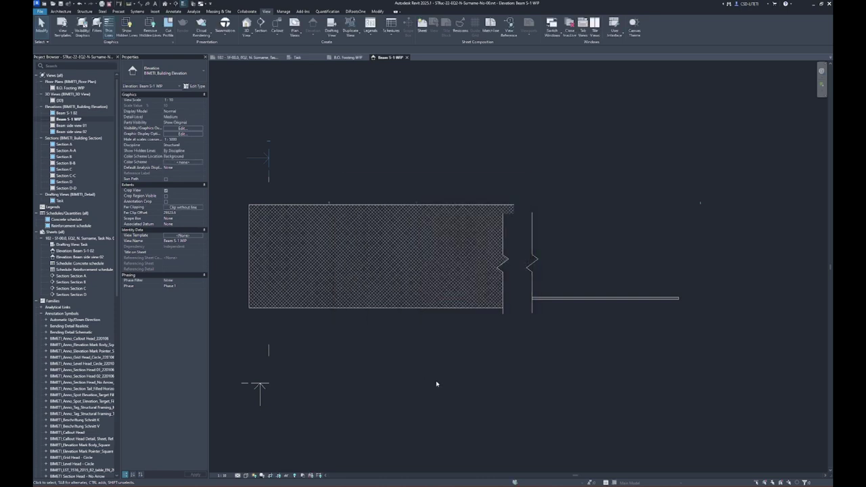
Turn off Crop View for Beam S-1 WIP, accepting the warning, and tile the open views with WT.
{"action": "left_click", "coordinate": [165, 191]}
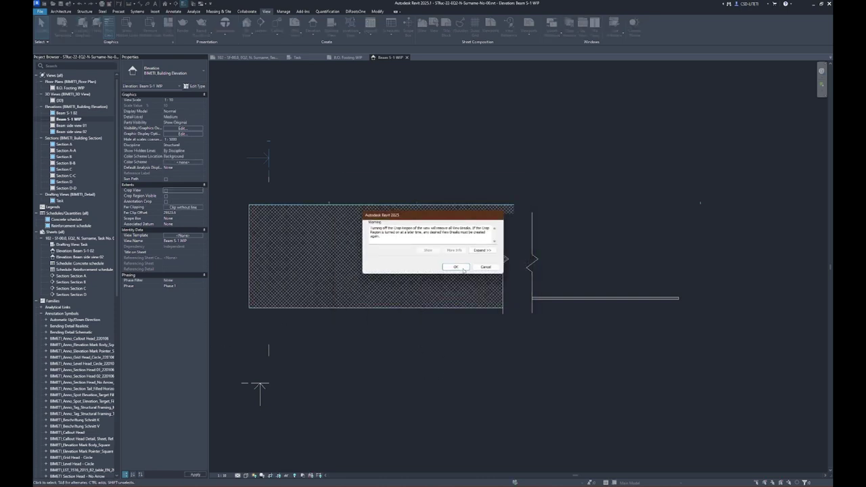
{"action": "left_click", "coordinate": [460, 268]}
{"action": "scroll", "coordinate": [377, 282], "scroll_direction": "down", "scroll_amount": 3}
{"action": "scroll", "coordinate": [371, 280], "scroll_direction": "down", "scroll_amount": 2}
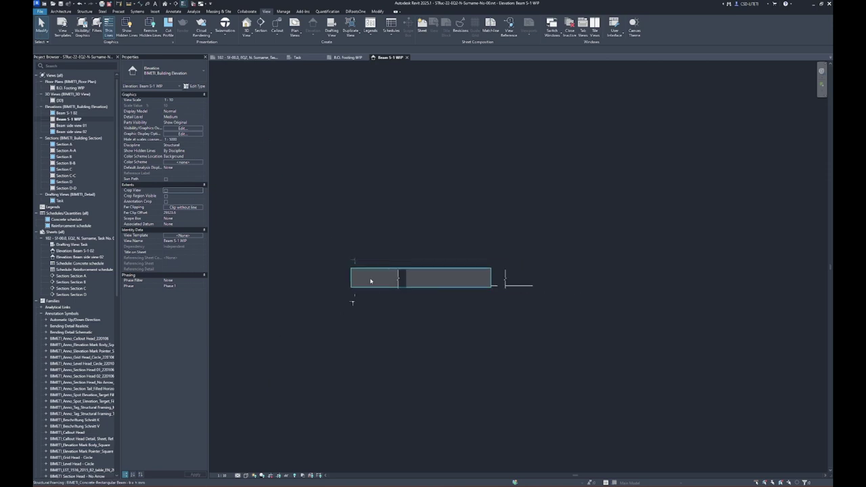
{"action": "scroll", "coordinate": [453, 294], "scroll_direction": "up", "scroll_amount": 2}
{"action": "middle_click_drag", "start_coordinate": [359, 200], "coordinate": [334, 187]}
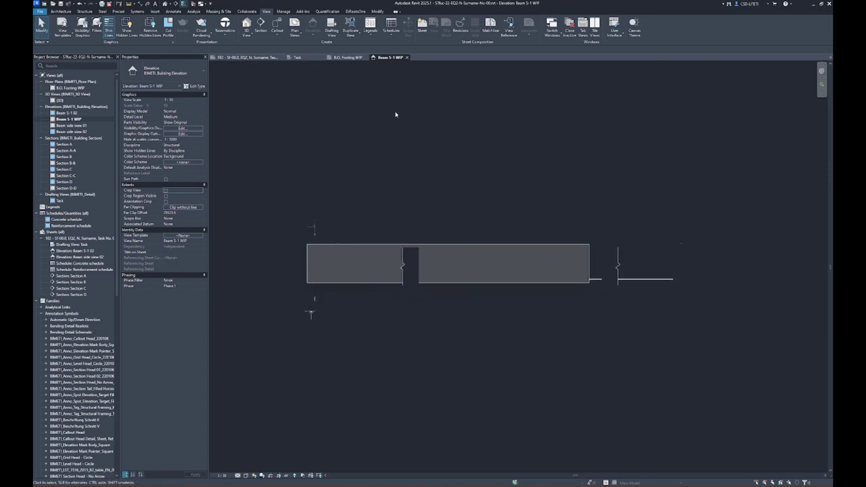
{"action": "key", "text": "w"}
{"action": "key", "text": "t"}
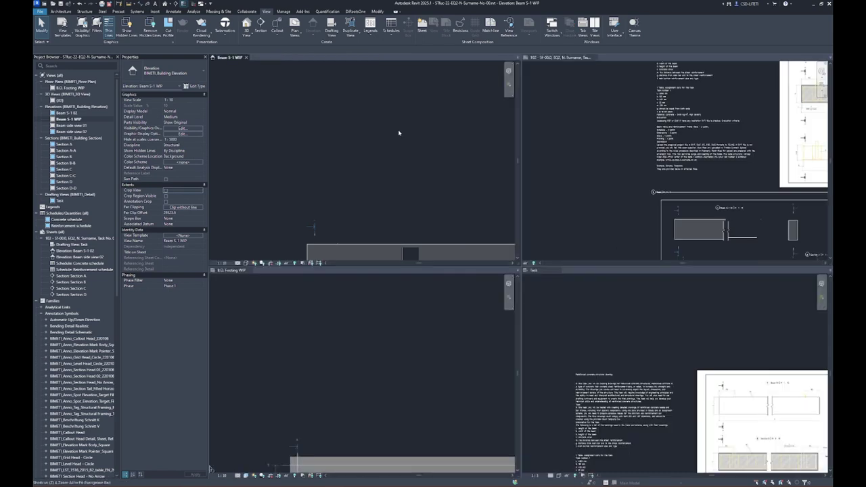
Close the Task view and zoom the B.O. Footing plan in on the beam.
{"action": "left_click", "coordinate": [545, 270]}
{"action": "left_click", "coordinate": [475, 330]}
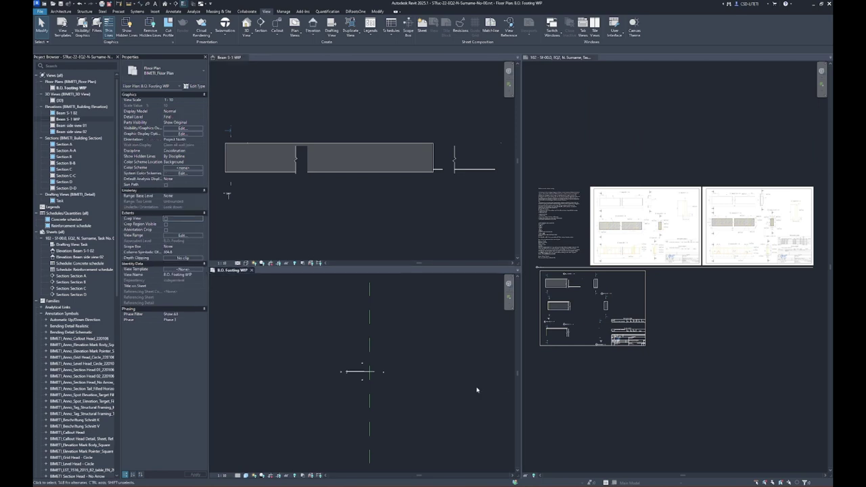
{"action": "scroll", "coordinate": [456, 359], "scroll_direction": "up", "scroll_amount": 3}
{"action": "middle_click_drag", "start_coordinate": [357, 409], "coordinate": [379, 408]}
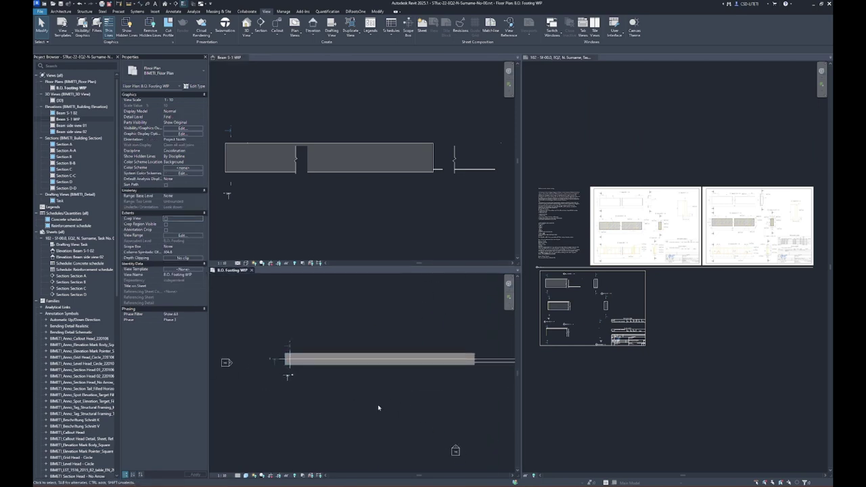
Enlarge the assignment data (L 4800, b 180, h 420 mm) and select the beam.
{"action": "scroll", "coordinate": [446, 399], "scroll_direction": "up", "scroll_amount": 2}
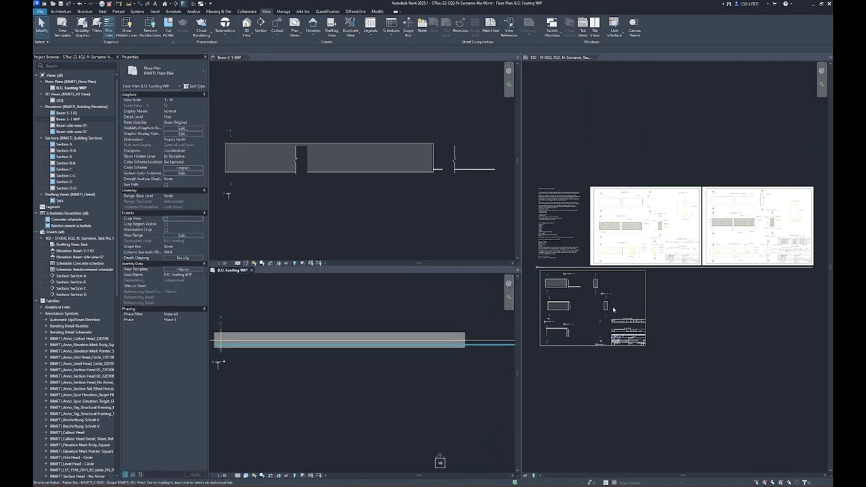
{"action": "scroll", "coordinate": [644, 221], "scroll_direction": "up", "scroll_amount": 1}
{"action": "scroll", "coordinate": [644, 220], "scroll_direction": "up", "scroll_amount": 3}
{"action": "scroll", "coordinate": [644, 220], "scroll_direction": "up", "scroll_amount": 2}
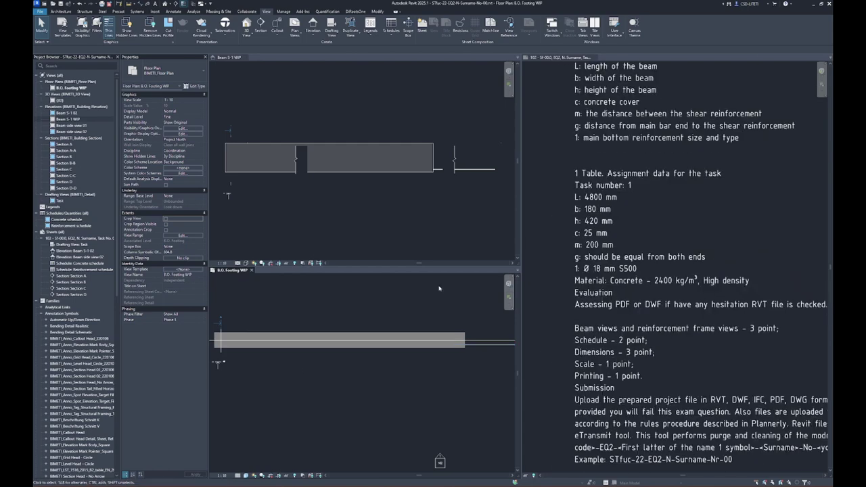
{"action": "left_click", "coordinate": [431, 337]}
{"action": "scroll", "coordinate": [417, 318], "scroll_direction": "down", "scroll_amount": 2}
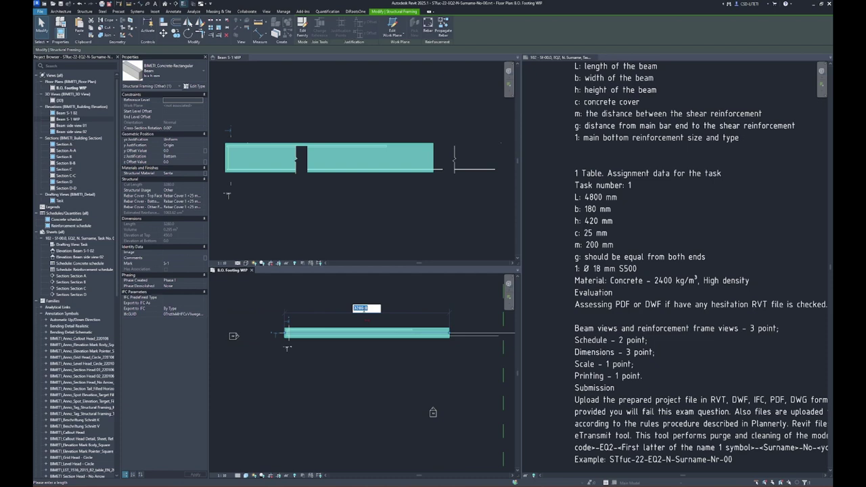
Set the beam's length to 4800 mm.
{"action": "type", "text": "4800"}
{"action": "key", "text": "Return"}
{"action": "left_click", "coordinate": [364, 387]}
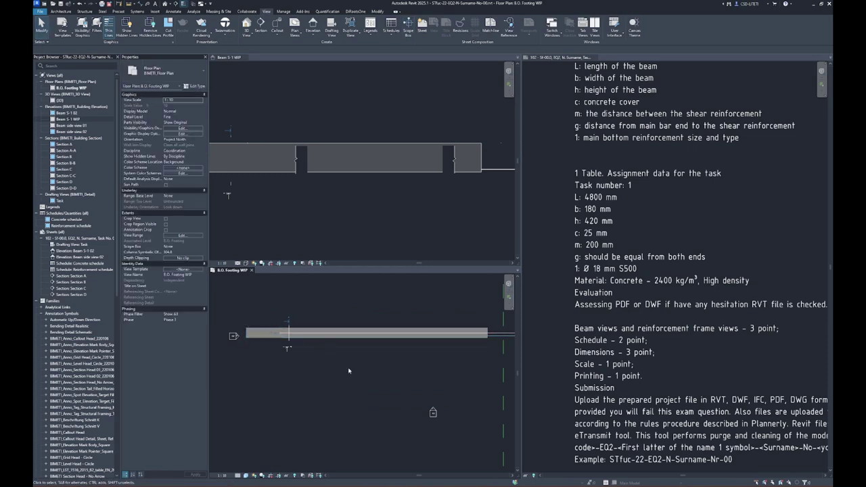
Duplicate the beam type as a new type named 180 x 420 mm.
{"action": "left_click", "coordinate": [349, 332]}
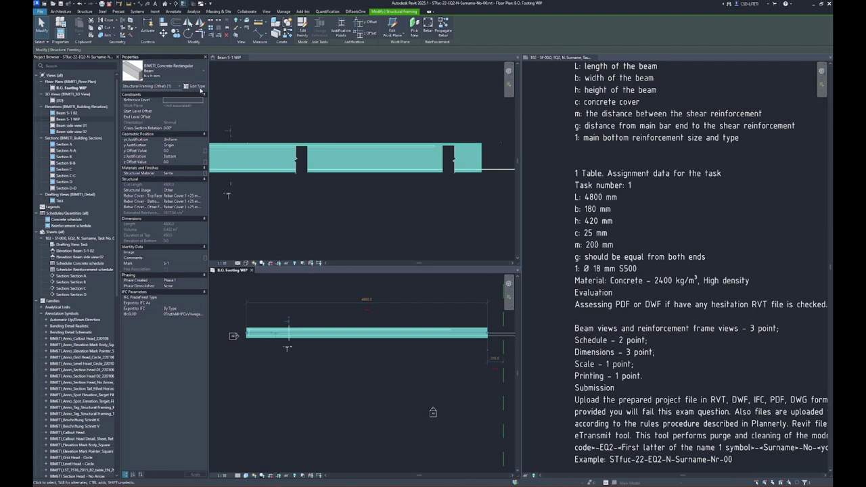
{"action": "left_click", "coordinate": [197, 87]}
{"action": "left_click", "coordinate": [433, 158]}
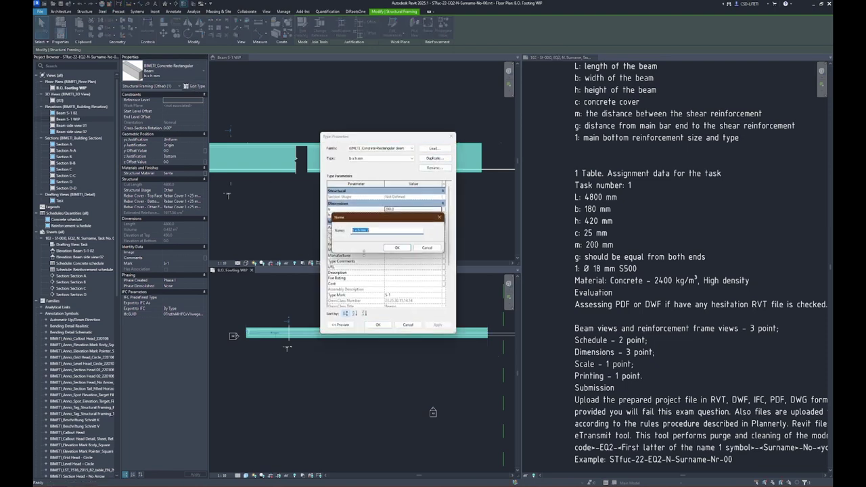
{"action": "left_click", "coordinate": [356, 230]}
{"action": "type", "text": "b"}
{"action": "double_click", "coordinate": [363, 230]}
{"action": "type", "text": "420"}
{"action": "left_click", "coordinate": [397, 248]}
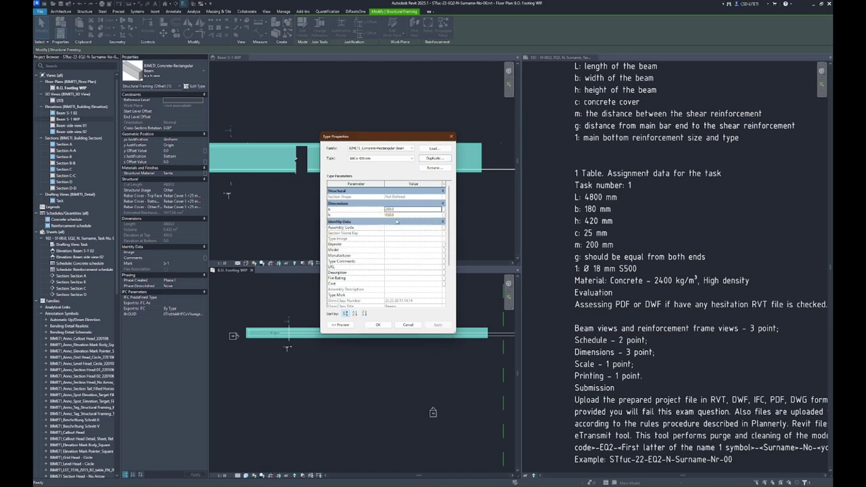
Give the new beam type width b 180 and height h 420, and apply it.
{"action": "left_click", "coordinate": [403, 210]}
{"action": "type", "text": "180"}
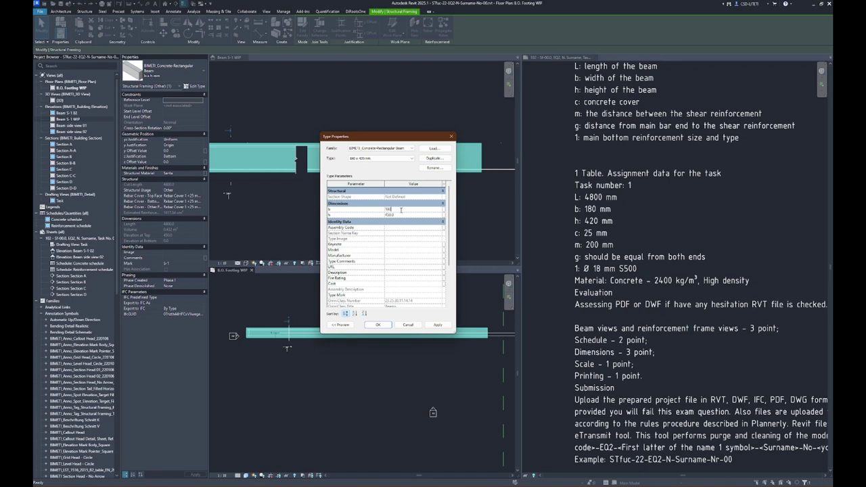
{"action": "left_click", "coordinate": [404, 215]}
{"action": "type", "text": "4"}
{"action": "left_click", "coordinate": [378, 325]}
{"action": "left_click", "coordinate": [318, 403]}
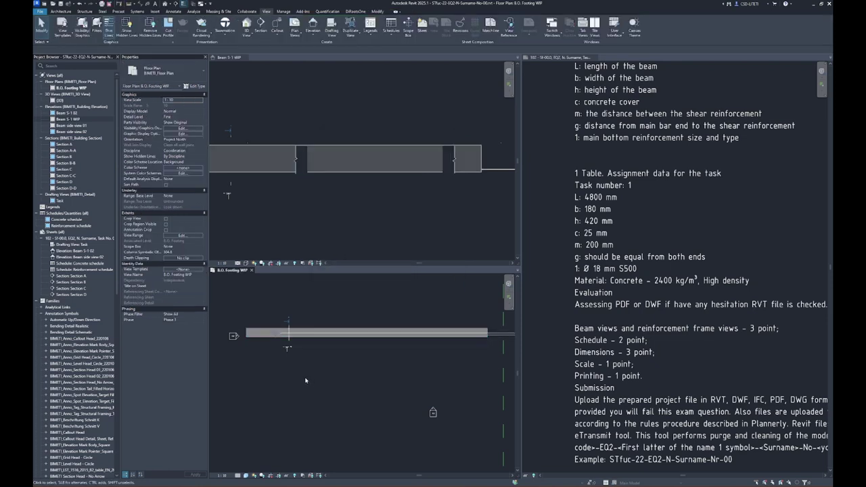
Draw a scope box from the beam's left end to its right end, then open VG for Beam S-1 WIP.
{"action": "left_click", "coordinate": [408, 25]}
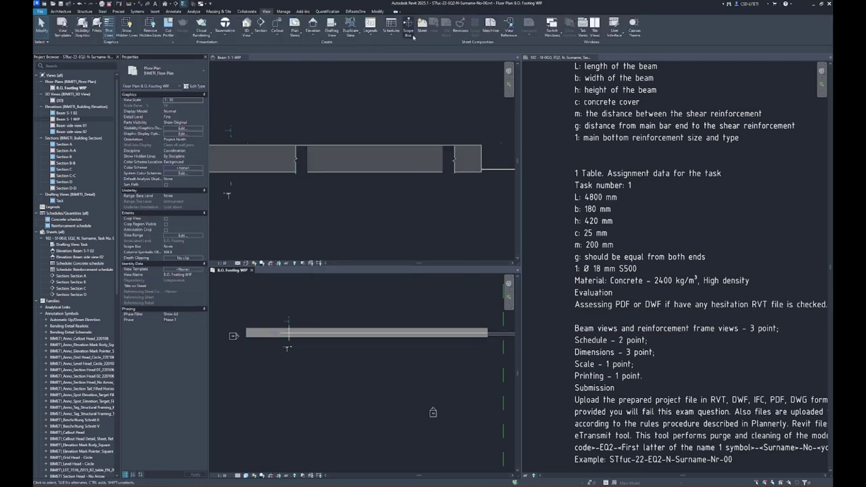
{"action": "left_click", "coordinate": [244, 327]}
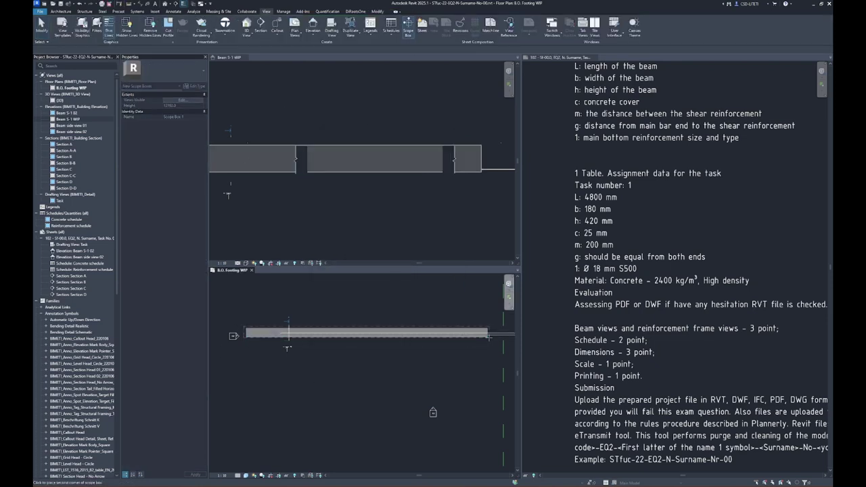
{"action": "left_click", "coordinate": [488, 338]}
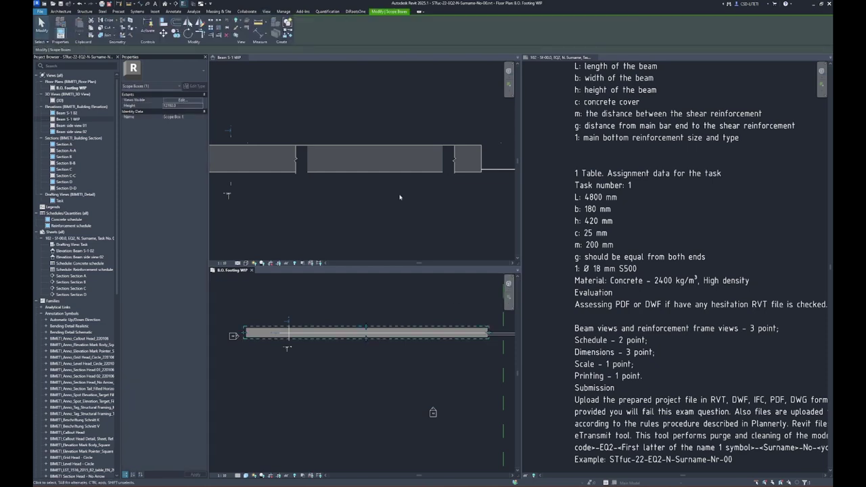
{"action": "scroll", "coordinate": [359, 163], "scroll_direction": "down", "scroll_amount": 3}
{"action": "key", "text": "Escape"}
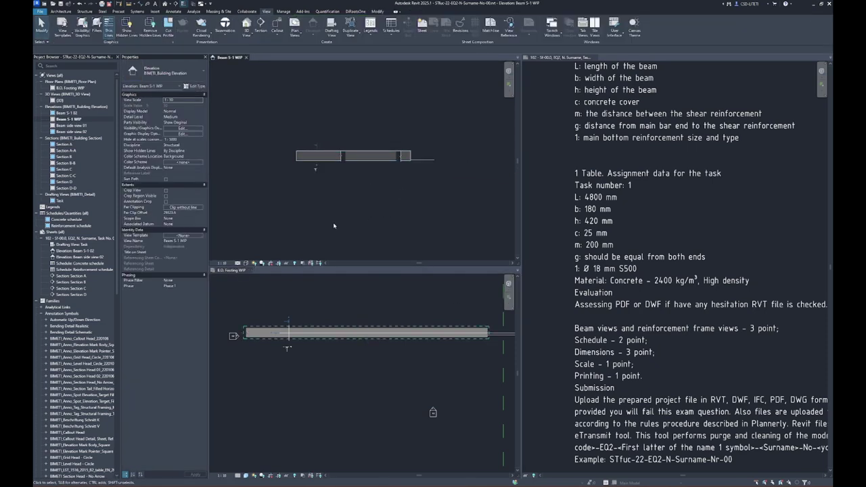
{"action": "key", "text": "v"}
{"action": "key", "text": "g"}
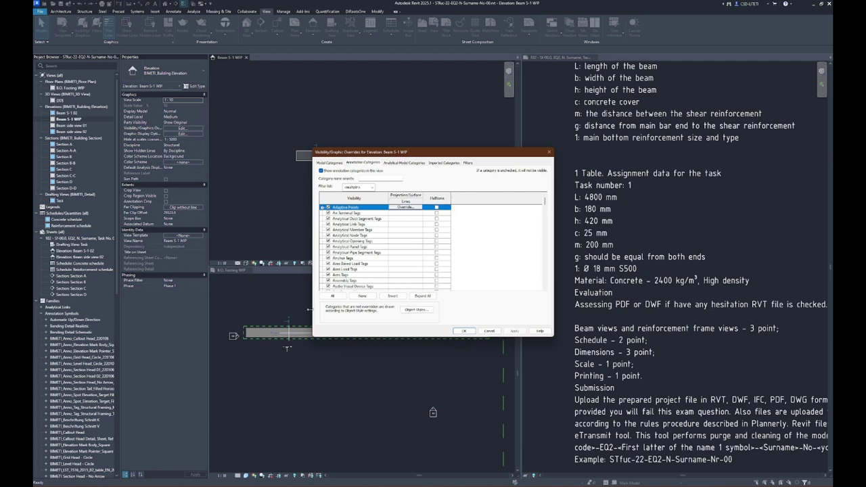
Select all annotation categories in the elevation's visibility overrides and apply.
{"action": "left_click", "coordinate": [332, 296]}
{"action": "left_click", "coordinate": [464, 331]}
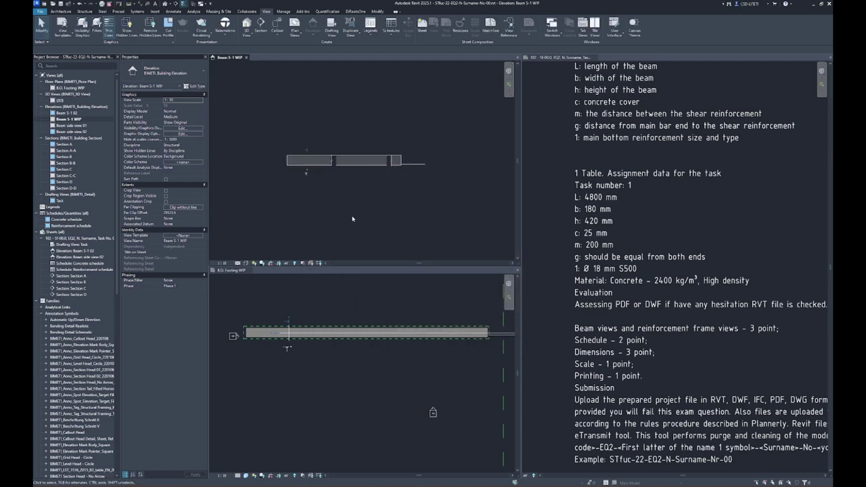
{"action": "middle_click_drag", "start_coordinate": [346, 209], "coordinate": [339, 218]}
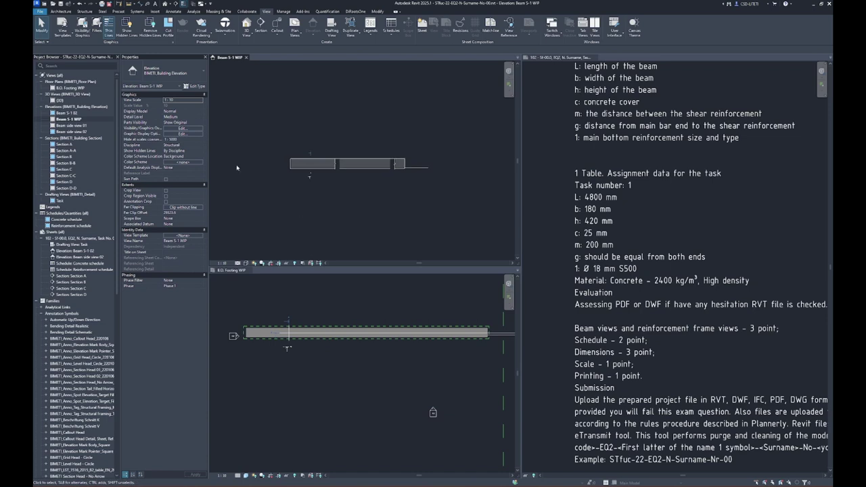
Change the elevation's discipline to Plumbing, then to Coordination, and zoom to fit.
{"action": "left_click", "coordinate": [200, 145]}
{"action": "left_click", "coordinate": [177, 169]}
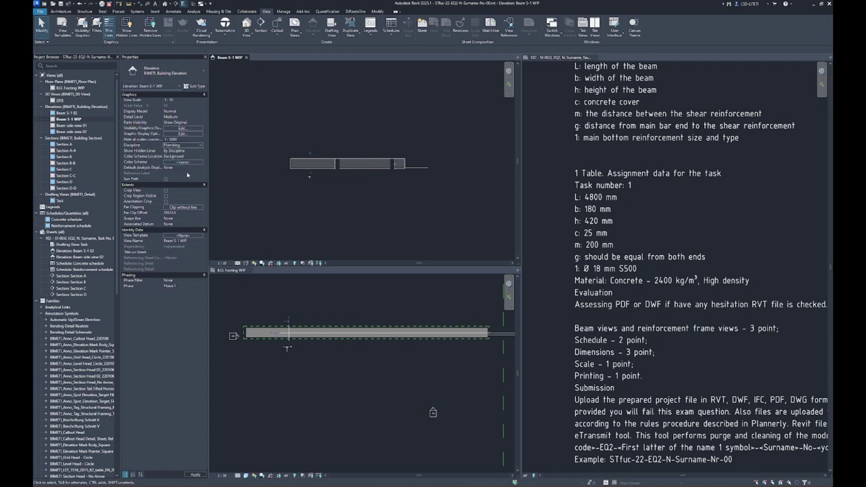
{"action": "left_click", "coordinate": [201, 145]}
{"action": "left_click", "coordinate": [183, 174]}
{"action": "key", "text": "z"}
{"action": "key", "text": "f"}
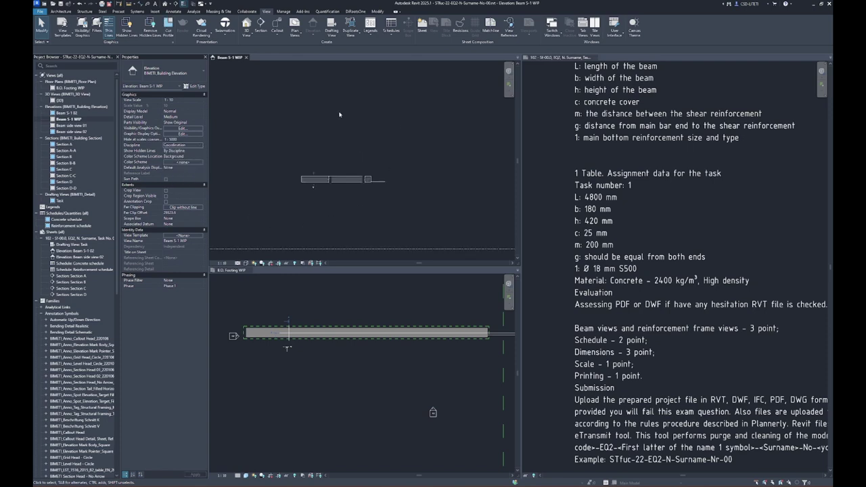
Reopen VG, select all annotation categories again, and close it.
{"action": "key", "text": "v"}
{"action": "key", "text": "g"}
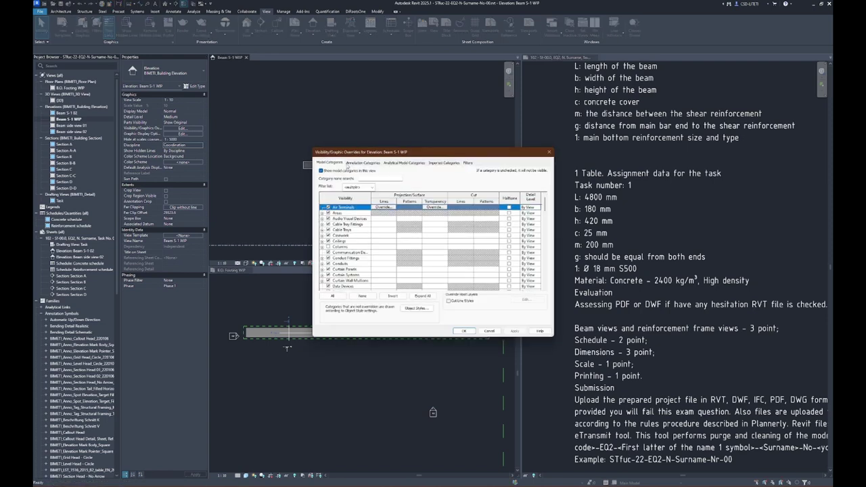
{"action": "left_click", "coordinate": [361, 163]}
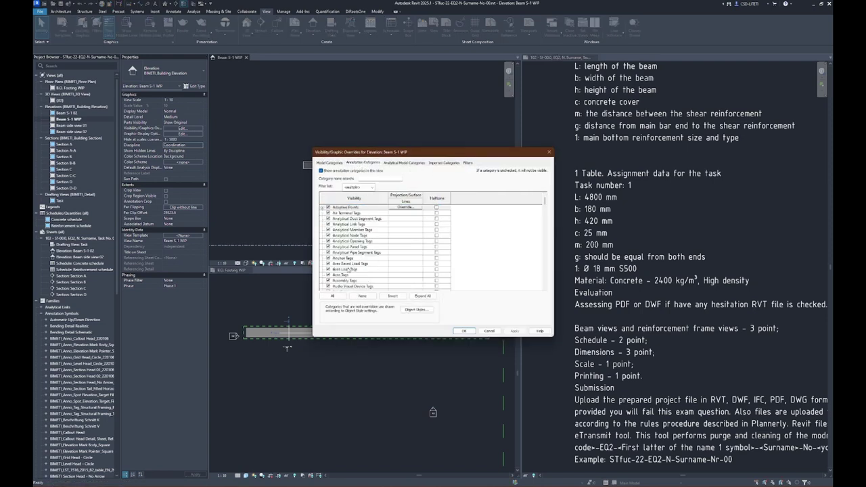
{"action": "left_click", "coordinate": [330, 297]}
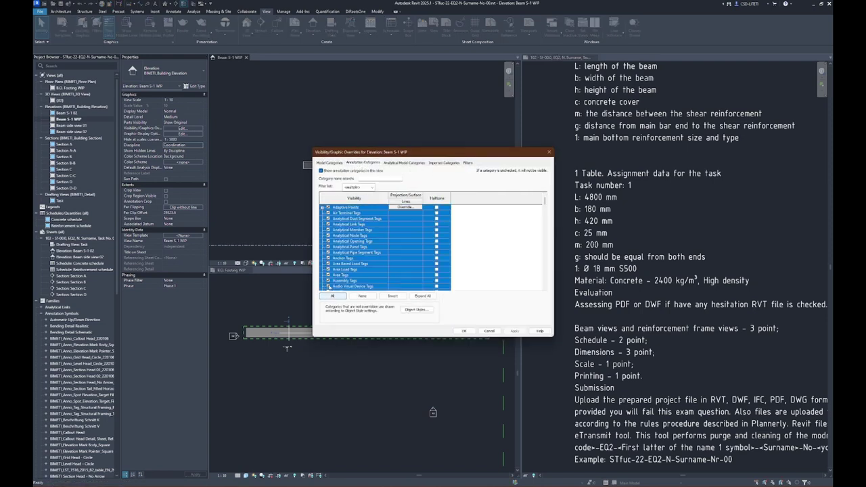
{"action": "left_click", "coordinate": [463, 330]}
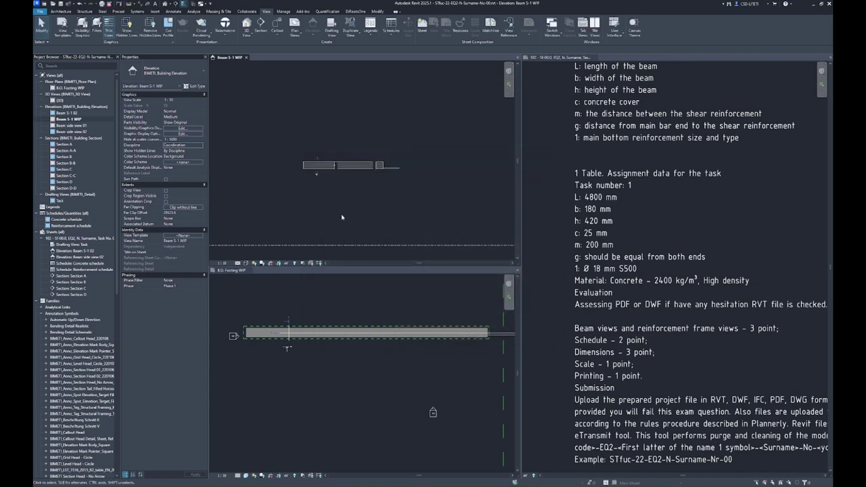
Browse the Analytical Model, Imported Categories and Filters lists in VG, then close it.
{"action": "key", "text": "v"}
{"action": "key", "text": "g"}
{"action": "left_click", "coordinate": [407, 163]}
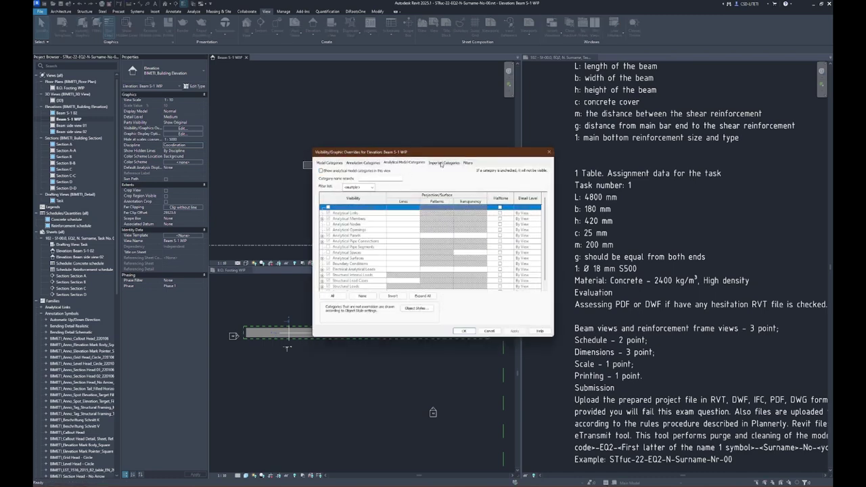
{"action": "left_click", "coordinate": [443, 163]}
{"action": "left_click", "coordinate": [468, 163]}
{"action": "left_click", "coordinate": [464, 330]}
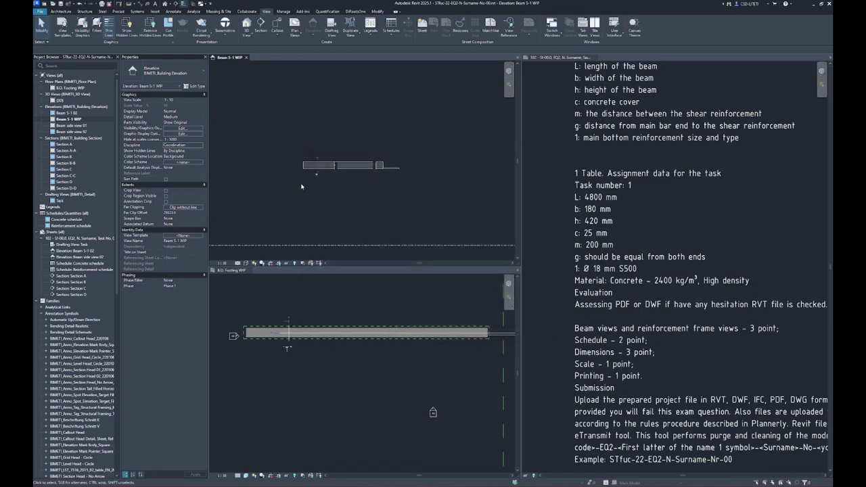
Zoom the beam elevation to fit and make the B.O. Footing WIP plan active.
{"action": "scroll", "coordinate": [301, 187], "scroll_direction": "down", "scroll_amount": 3}
{"action": "middle_click_drag", "start_coordinate": [302, 187], "coordinate": [395, 187]}
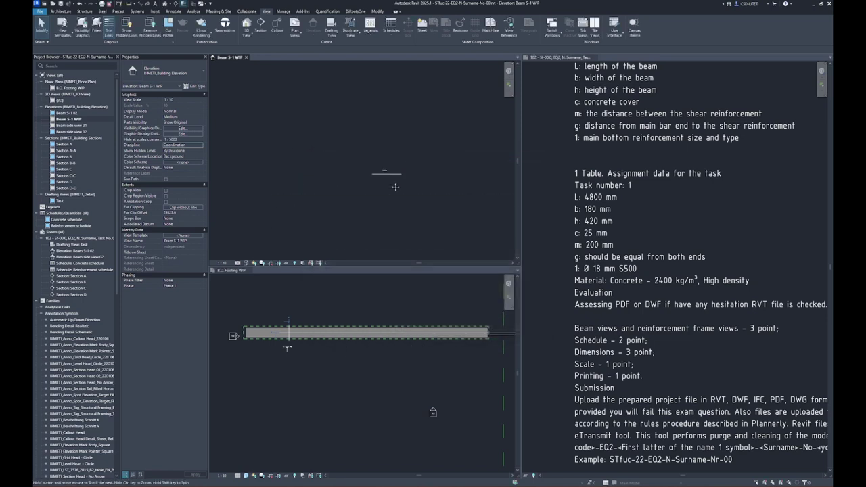
{"action": "key", "text": "z"}
{"action": "key", "text": "f"}
{"action": "left_click", "coordinate": [368, 338]}
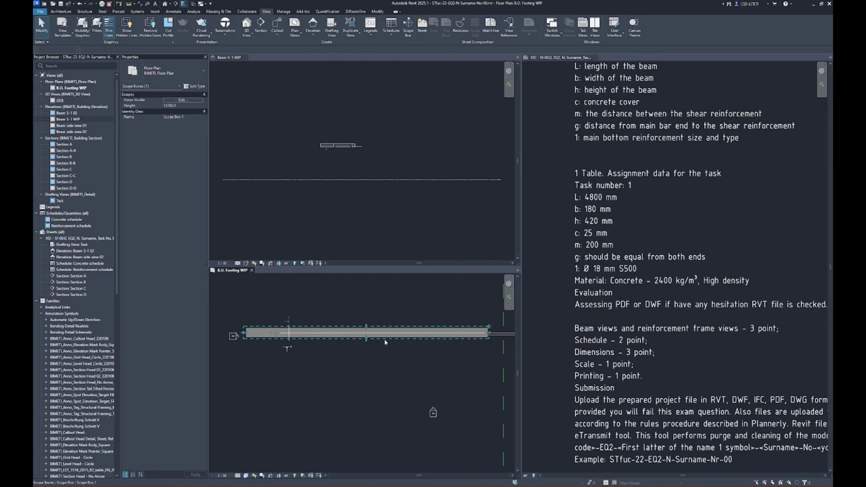
In Beam S-1 WIP's Annotation Categories, filter by 'sco' and turn on Scope Boxes.
{"action": "left_click", "coordinate": [332, 221]}
{"action": "scroll", "coordinate": [347, 182], "scroll_direction": "up", "scroll_amount": 2}
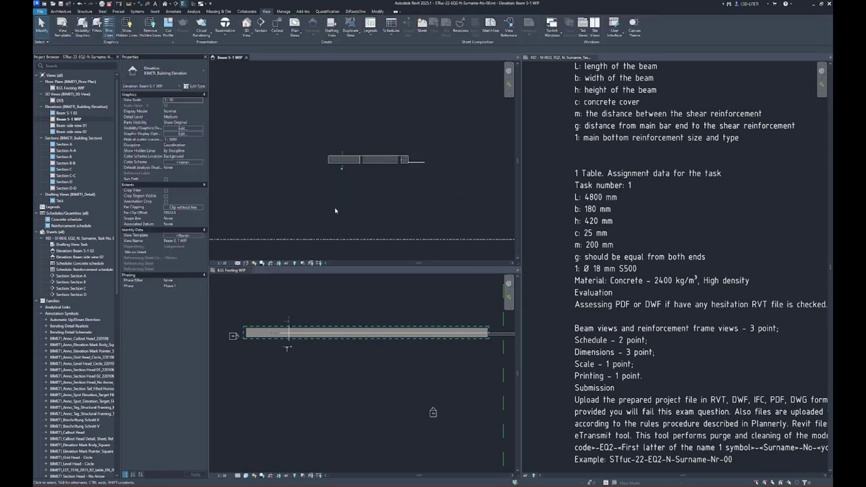
{"action": "key", "text": "v"}
{"action": "key", "text": "g"}
{"action": "left_click", "coordinate": [364, 163]}
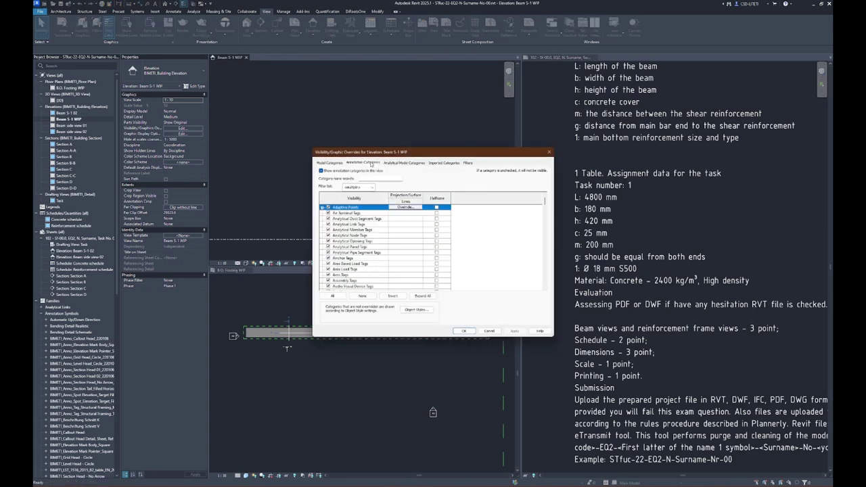
{"action": "left_click", "coordinate": [375, 180]}
{"action": "type", "text": "sco"}
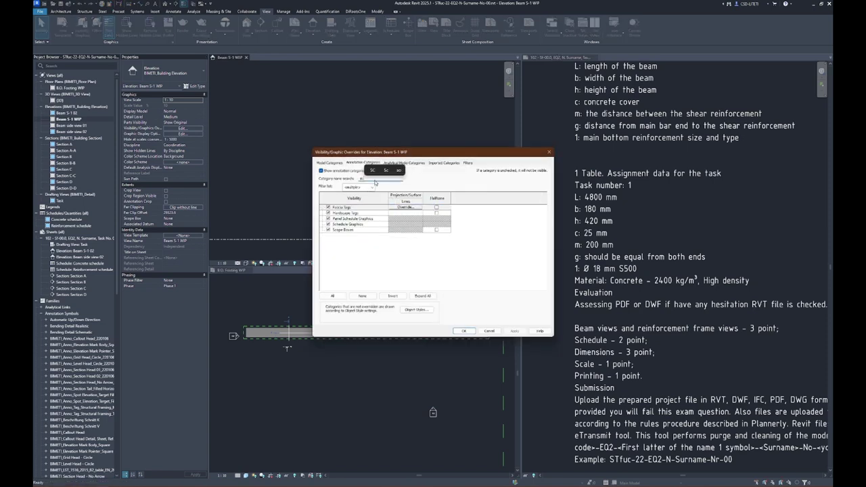
{"action": "left_click", "coordinate": [366, 207]}
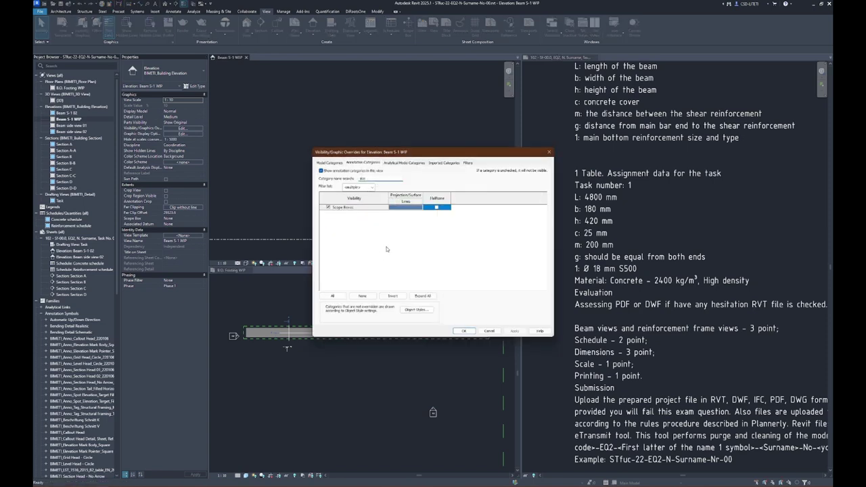
{"action": "left_click", "coordinate": [464, 330]}
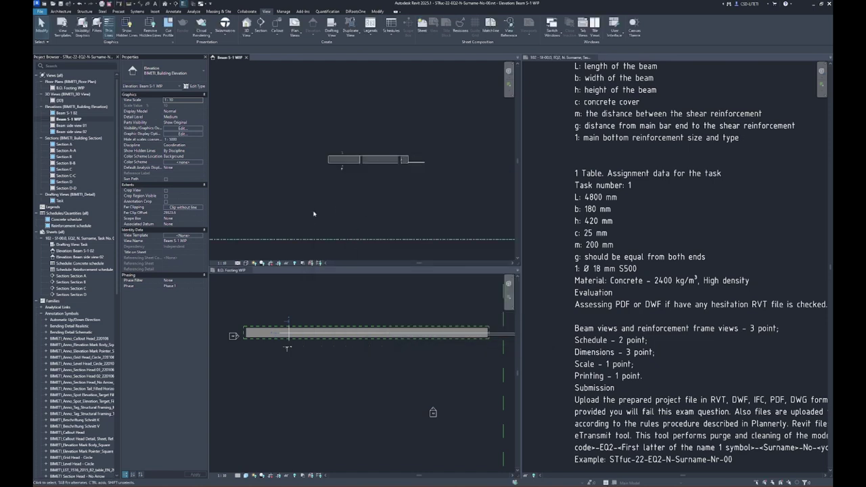
{"action": "left_click", "coordinate": [327, 409]}
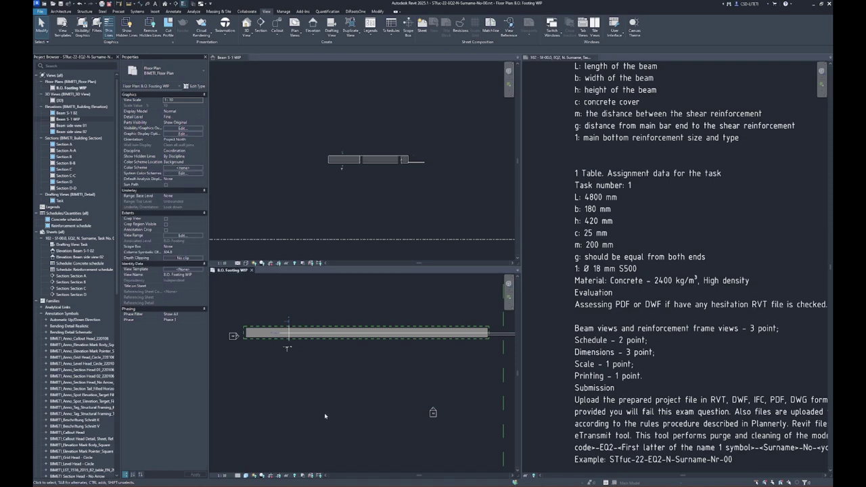
Pick a different Phase Filter for the B.O. Footing WIP plan, drawing the beam red.
{"action": "left_click", "coordinate": [182, 313]}
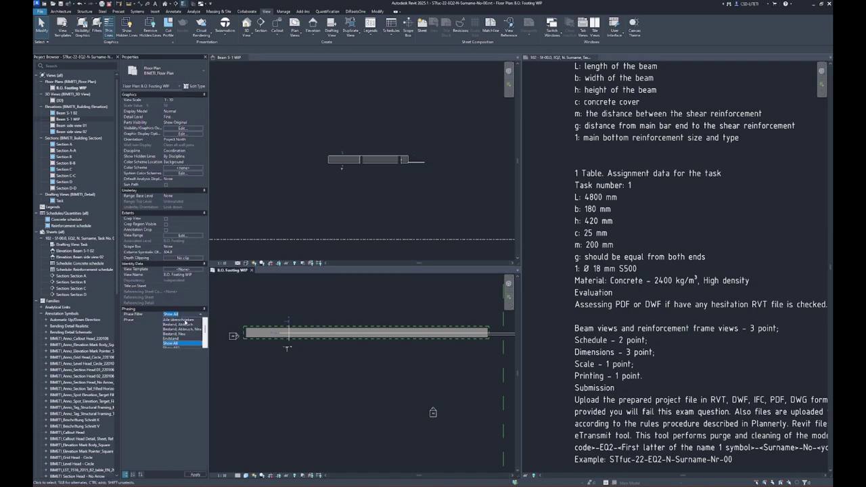
{"action": "left_click", "coordinate": [183, 324]}
{"action": "left_click", "coordinate": [362, 195]}
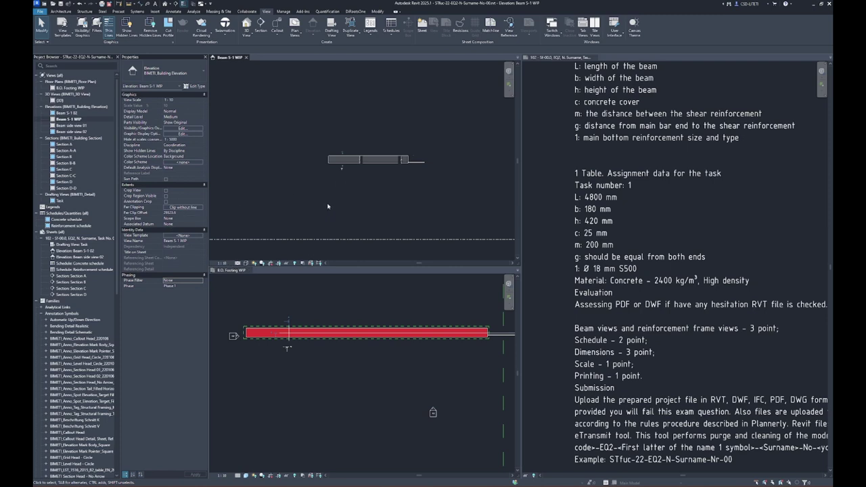
Toggle Crop View on and back off in the Beam S-1 WIP elevation.
{"action": "scroll", "coordinate": [382, 163], "scroll_direction": "up", "scroll_amount": 3}
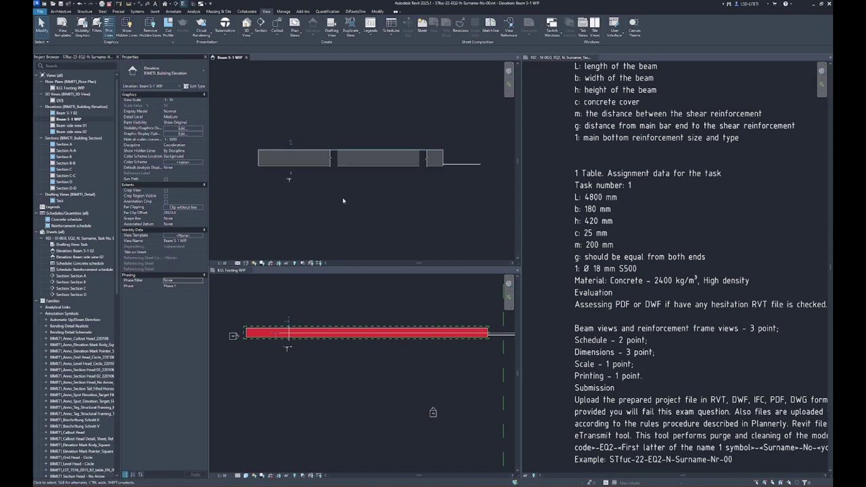
{"action": "scroll", "coordinate": [343, 201], "scroll_direction": "down", "scroll_amount": 3}
{"action": "scroll", "coordinate": [396, 188], "scroll_direction": "down", "scroll_amount": 2}
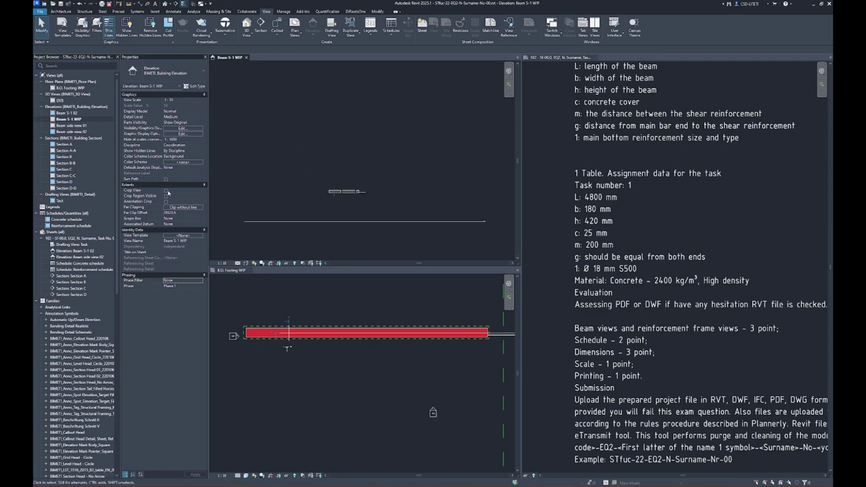
{"action": "left_click", "coordinate": [166, 190]}
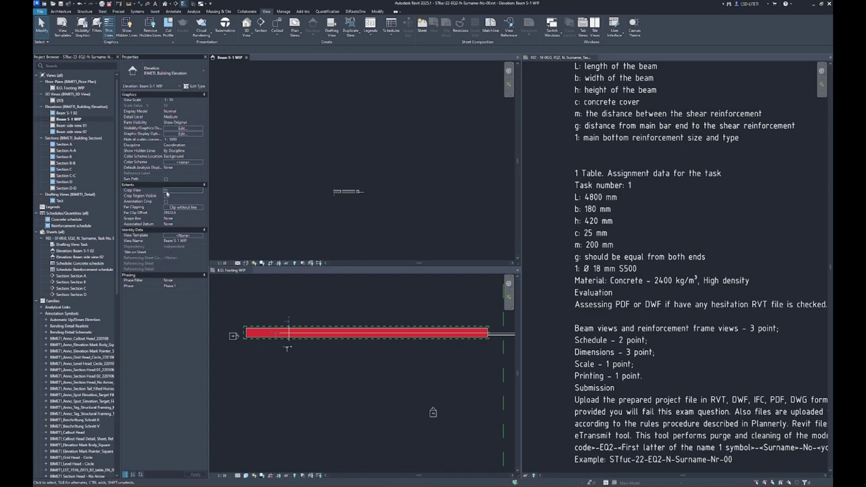
{"action": "left_click", "coordinate": [166, 190]}
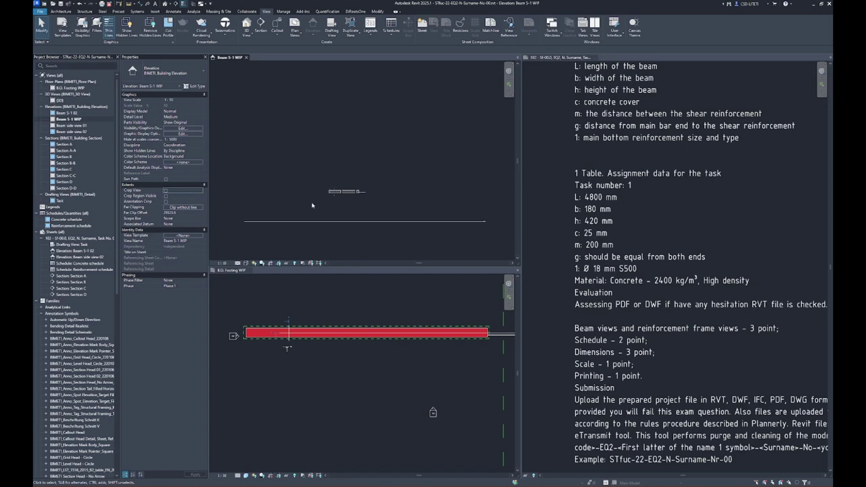
Open Section A-A, make its crop region visible, and rename it Section A-A WIP.
{"action": "left_click", "coordinate": [371, 353]}
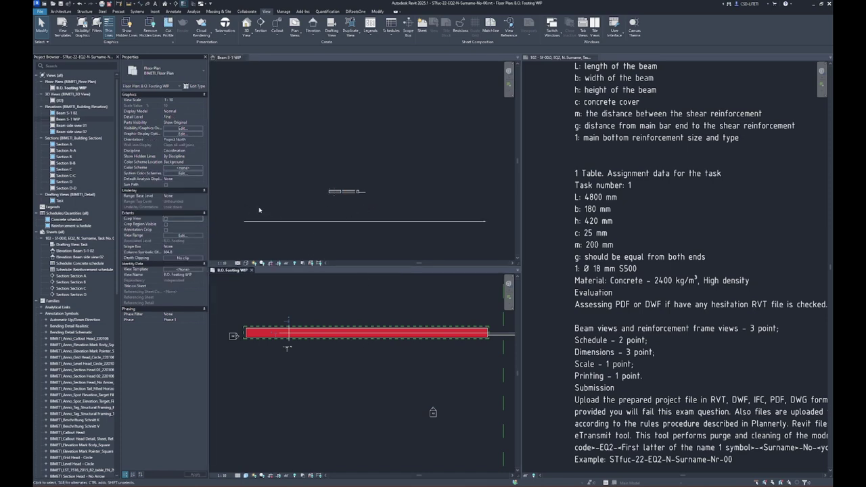
{"action": "double_click", "coordinate": [65, 150]}
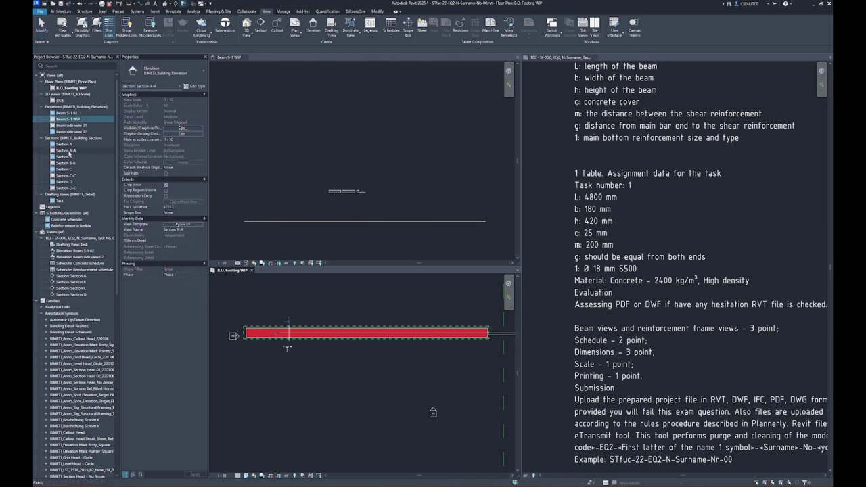
{"action": "left_click", "coordinate": [343, 162]}
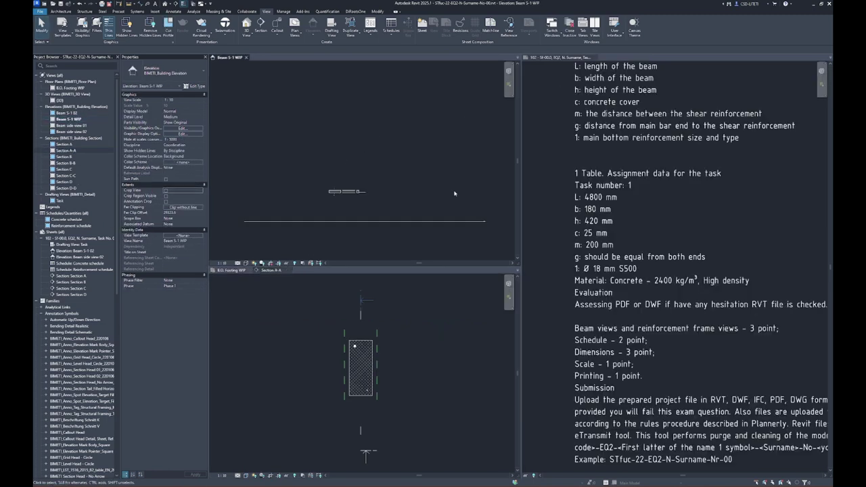
{"action": "left_click", "coordinate": [289, 356]}
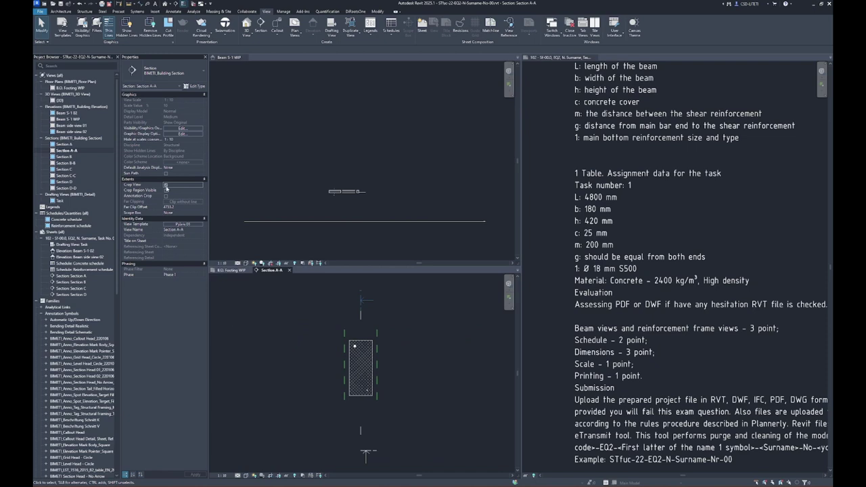
{"action": "left_click", "coordinate": [166, 188]}
{"action": "left_click", "coordinate": [192, 230]}
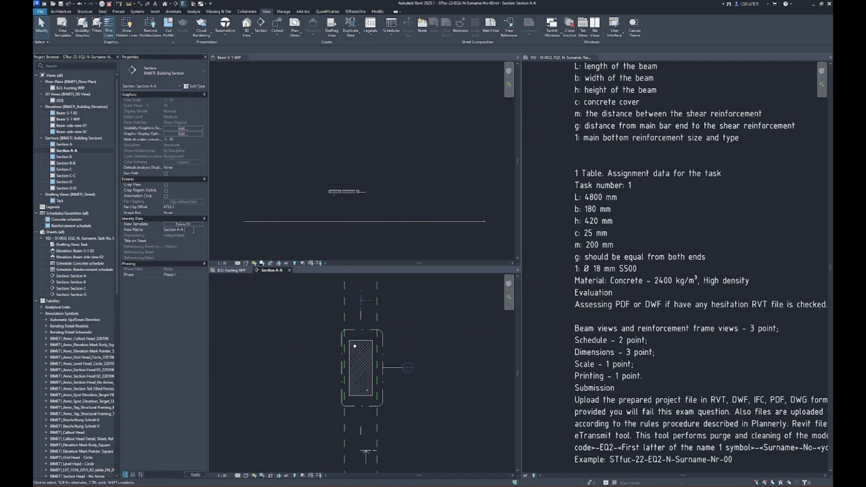
{"action": "type", "text": "WIP"}
{"action": "key", "text": "Return"}
{"action": "scroll", "coordinate": [333, 406], "scroll_direction": "down", "scroll_amount": 2}
{"action": "left_click", "coordinate": [336, 456]}
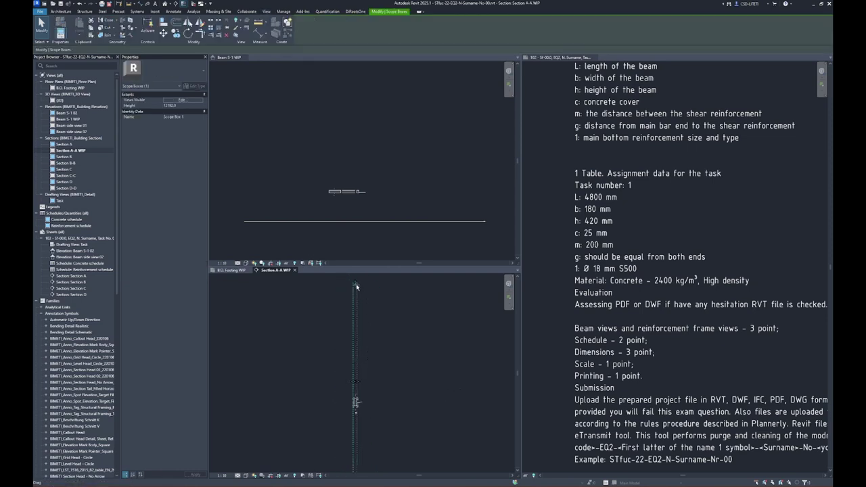
Drag the scope box down to a new position in Section A-A WIP.
{"action": "mouse_move", "coordinate": [356, 287]}
{"action": "left_mouse_down"}
{"action": "mouse_move", "coordinate": [373, 406]}
{"action": "mouse_move", "coordinate": [349, 304]}
{"action": "mouse_move", "coordinate": [377, 367]}
{"action": "left_mouse_up"}
{"action": "middle_click_drag", "start_coordinate": [406, 304], "coordinate": [406, 378]}
{"action": "scroll", "coordinate": [448, 341], "scroll_direction": "up", "scroll_amount": 1}
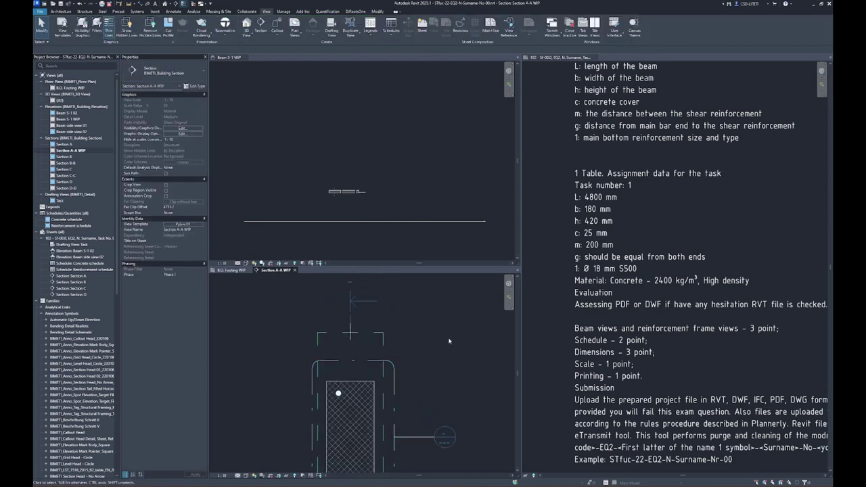
{"action": "scroll", "coordinate": [365, 288], "scroll_direction": "down", "scroll_amount": 1}
{"action": "scroll", "coordinate": [338, 352], "scroll_direction": "up", "scroll_amount": 1}
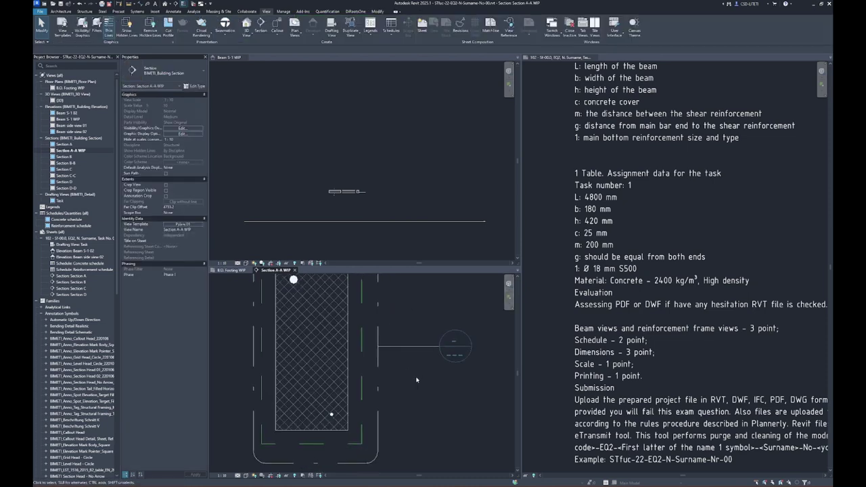
{"action": "scroll", "coordinate": [310, 386], "scroll_direction": "down", "scroll_amount": 1}
In Beam S-1 WIP, move the Section A-A cut left toward the beam's left end.
{"action": "left_click", "coordinate": [373, 226]}
{"action": "scroll", "coordinate": [373, 226], "scroll_direction": "up", "scroll_amount": 1}
{"action": "scroll", "coordinate": [373, 226], "scroll_direction": "up", "scroll_amount": 1}
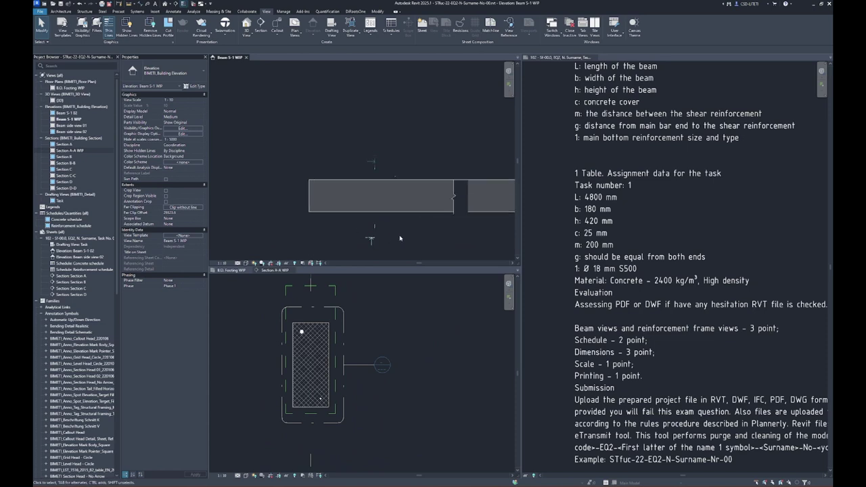
{"action": "scroll", "coordinate": [372, 226], "scroll_direction": "up", "scroll_amount": 1}
{"action": "left_click", "coordinate": [373, 226]}
{"action": "scroll", "coordinate": [386, 227], "scroll_direction": "up", "scroll_amount": 1}
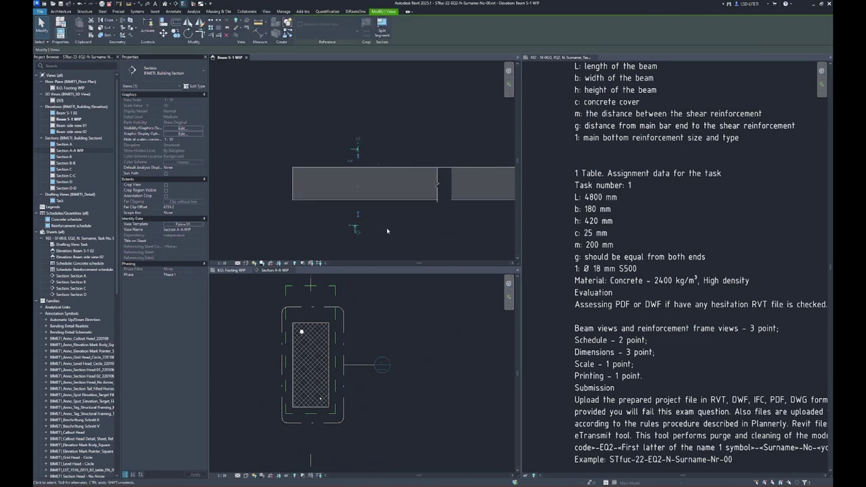
{"action": "scroll", "coordinate": [386, 228], "scroll_direction": "up", "scroll_amount": 1}
{"action": "scroll", "coordinate": [370, 217], "scroll_direction": "down", "scroll_amount": 1}
{"action": "middle_click_drag", "start_coordinate": [329, 203], "coordinate": [359, 205]}
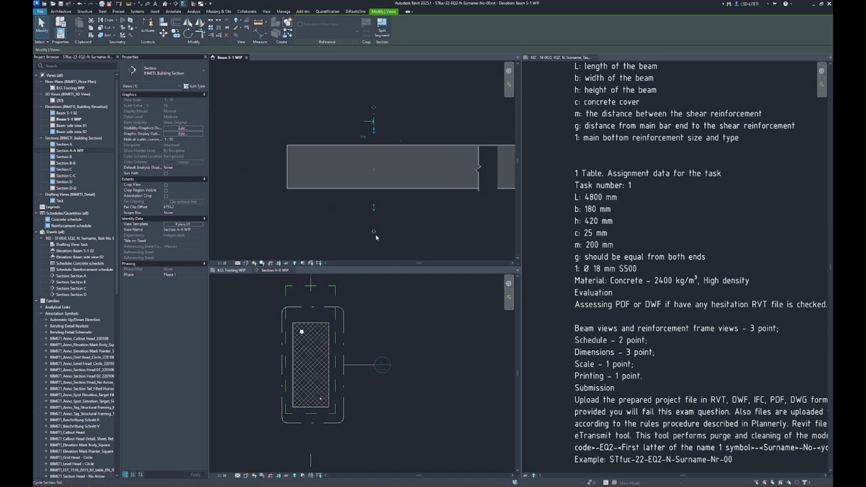
{"action": "mouse_move", "coordinate": [373, 228]}
{"action": "left_mouse_down"}
{"action": "mouse_move", "coordinate": [274, 228]}
{"action": "mouse_move", "coordinate": [277, 215]}
{"action": "left_mouse_up"}
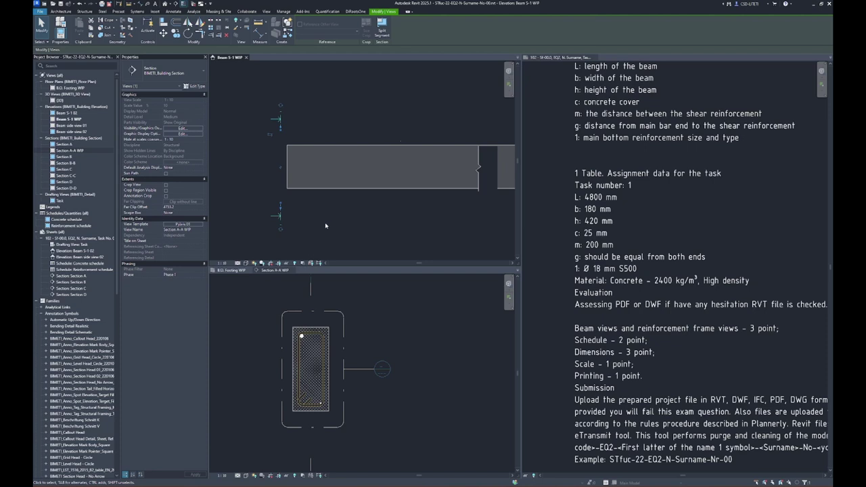
{"action": "left_click", "coordinate": [234, 178]}
{"action": "left_click", "coordinate": [385, 379]}
{"action": "scroll", "coordinate": [281, 394], "scroll_direction": "up", "scroll_amount": 4}
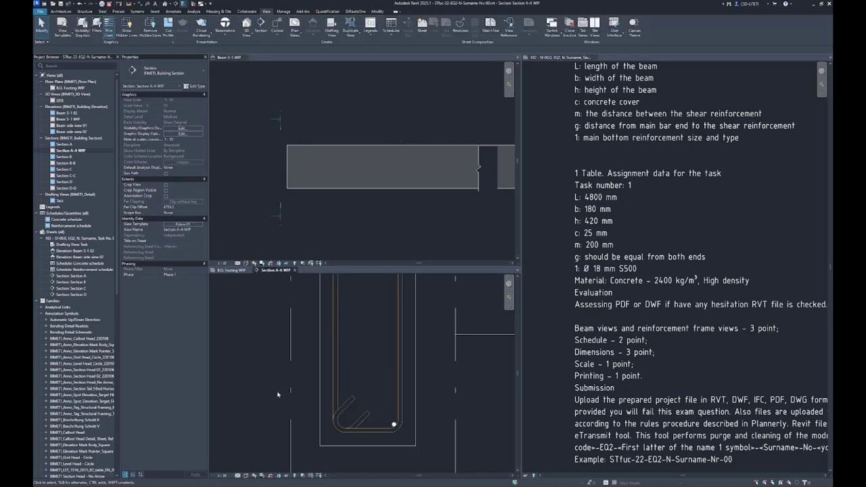
{"action": "scroll", "coordinate": [376, 395], "scroll_direction": "down", "scroll_amount": 2}
{"action": "scroll", "coordinate": [375, 395], "scroll_direction": "down", "scroll_amount": 1}
{"action": "scroll", "coordinate": [376, 395], "scroll_direction": "down", "scroll_amount": 1}
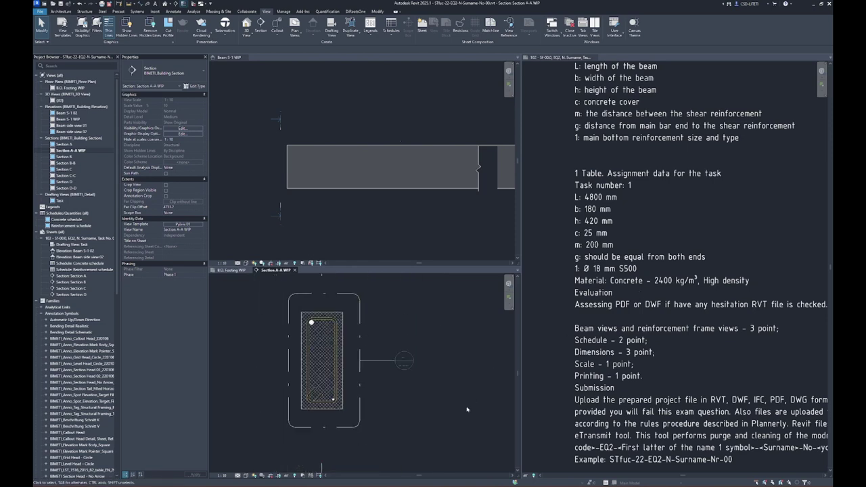
{"action": "mouse_move", "coordinate": [231, 270]}
{"action": "scroll", "coordinate": [731, 266], "scroll_direction": "down", "scroll_amount": 3}
{"action": "scroll", "coordinate": [730, 267], "scroll_direction": "down", "scroll_amount": 2}
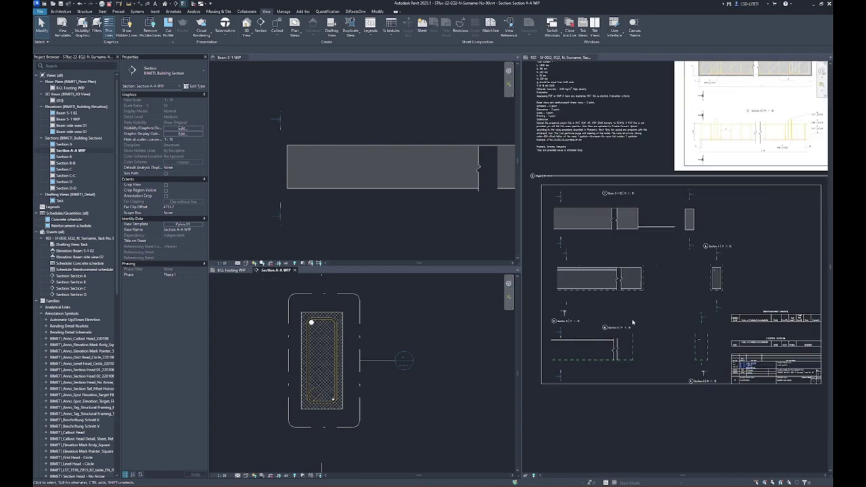
{"action": "scroll", "coordinate": [731, 267], "scroll_direction": "up", "scroll_amount": 2}
{"action": "scroll", "coordinate": [727, 269], "scroll_direction": "up", "scroll_amount": 1}
{"action": "scroll", "coordinate": [710, 276], "scroll_direction": "down", "scroll_amount": 2}
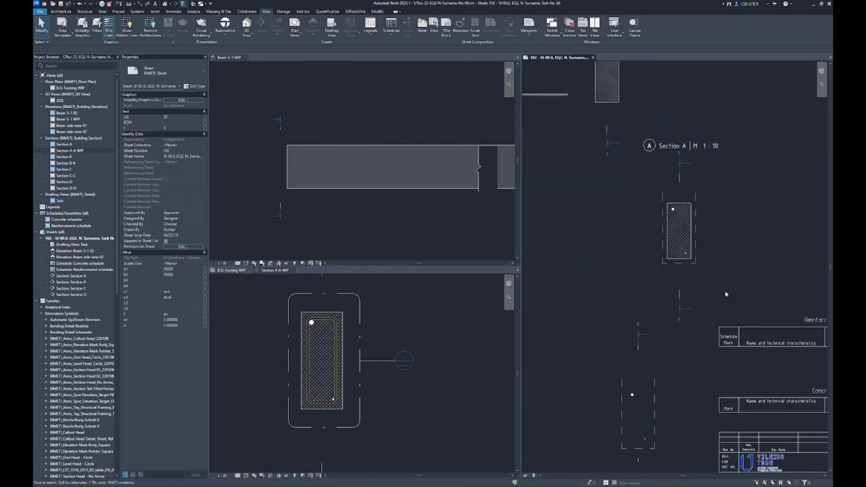
{"action": "scroll", "coordinate": [704, 279], "scroll_direction": "down", "scroll_amount": 1}
{"action": "scroll", "coordinate": [704, 279], "scroll_direction": "up", "scroll_amount": 1}
{"action": "scroll", "coordinate": [717, 283], "scroll_direction": "up", "scroll_amount": 2}
{"action": "scroll", "coordinate": [737, 289], "scroll_direction": "up", "scroll_amount": 1}
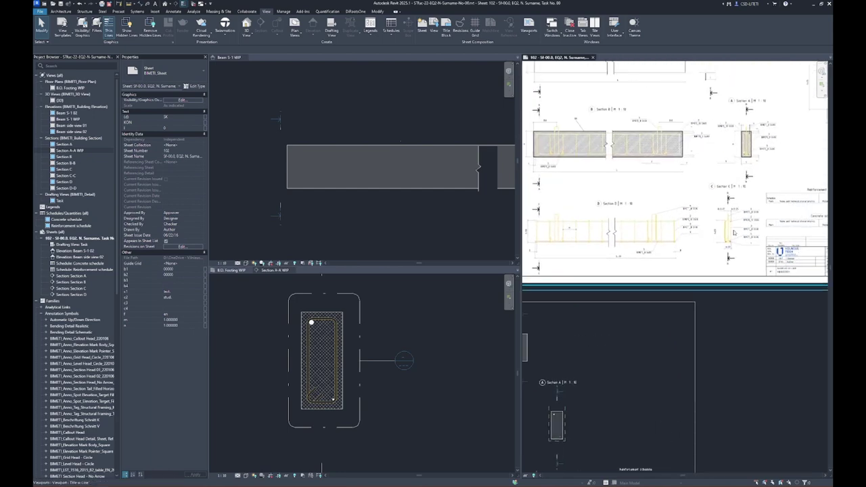
{"action": "scroll", "coordinate": [756, 294], "scroll_direction": "up", "scroll_amount": 2}
{"action": "scroll", "coordinate": [758, 295], "scroll_direction": "down", "scroll_amount": 1}
{"action": "scroll", "coordinate": [691, 248], "scroll_direction": "down", "scroll_amount": 1}
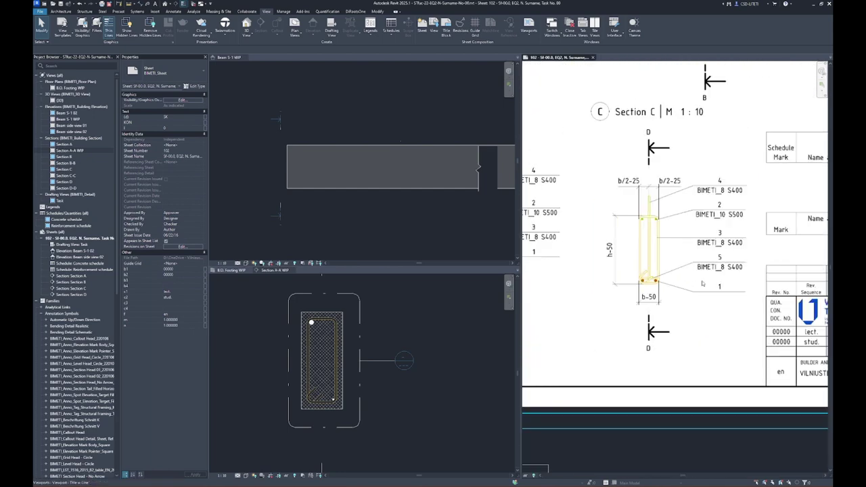
{"action": "scroll", "coordinate": [703, 284], "scroll_direction": "down", "scroll_amount": 3}
{"action": "scroll", "coordinate": [696, 298], "scroll_direction": "up", "scroll_amount": 3}
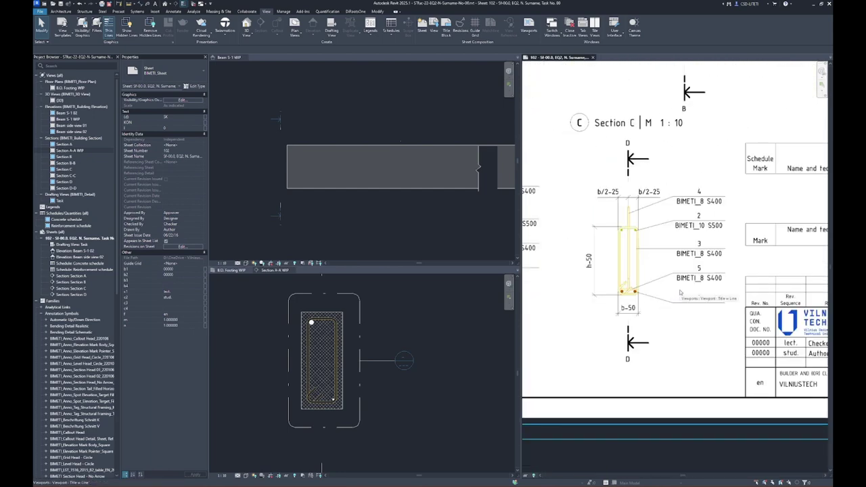
{"action": "scroll", "coordinate": [710, 312], "scroll_direction": "down", "scroll_amount": 3}
{"action": "scroll", "coordinate": [648, 317], "scroll_direction": "up", "scroll_amount": 3}
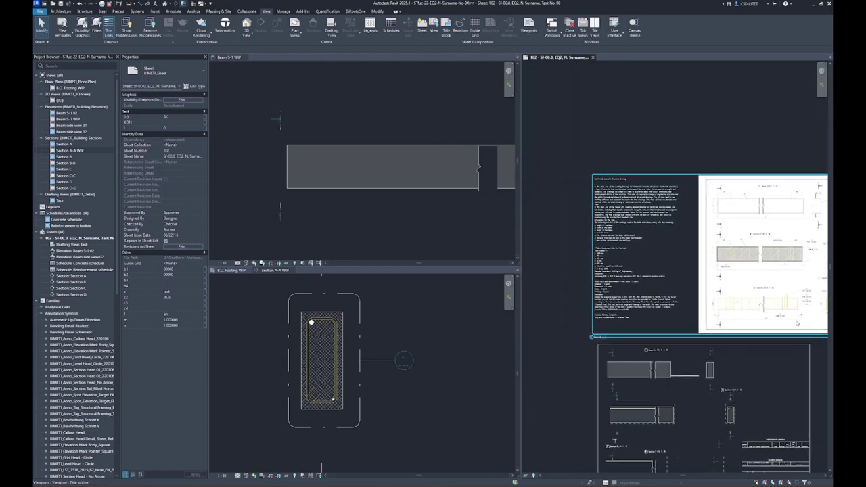
{"action": "scroll", "coordinate": [797, 323], "scroll_direction": "up", "scroll_amount": 2}
{"action": "scroll", "coordinate": [600, 267], "scroll_direction": "up", "scroll_amount": 2}
{"action": "scroll", "coordinate": [607, 222], "scroll_direction": "down", "scroll_amount": 1}
{"action": "scroll", "coordinate": [606, 221], "scroll_direction": "down", "scroll_amount": 2}
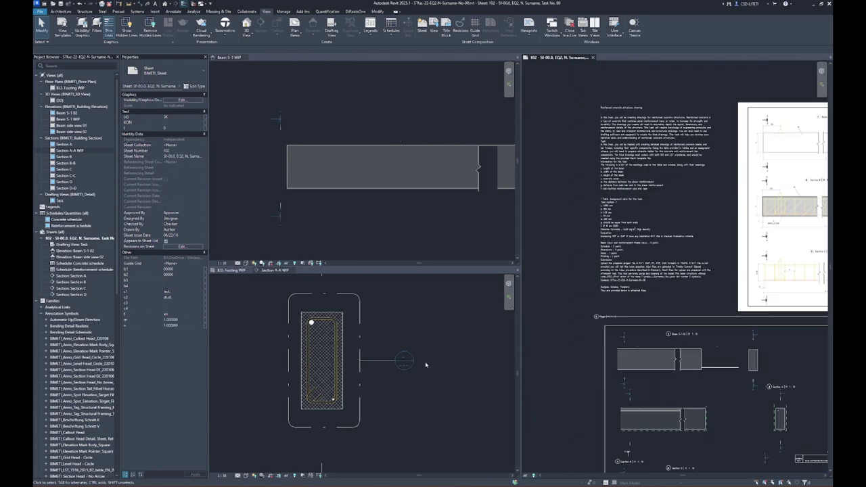
{"action": "left_click", "coordinate": [335, 399]}
{"action": "scroll", "coordinate": [342, 399], "scroll_direction": "up", "scroll_amount": 4}
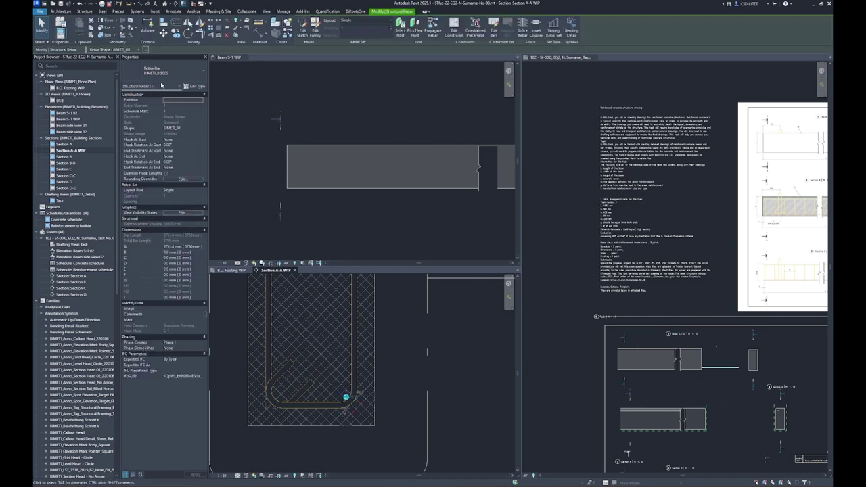
Change the bottom bar to BIMETI_18 400S and check the bar grade on the task sheet.
{"action": "left_click", "coordinate": [162, 70]}
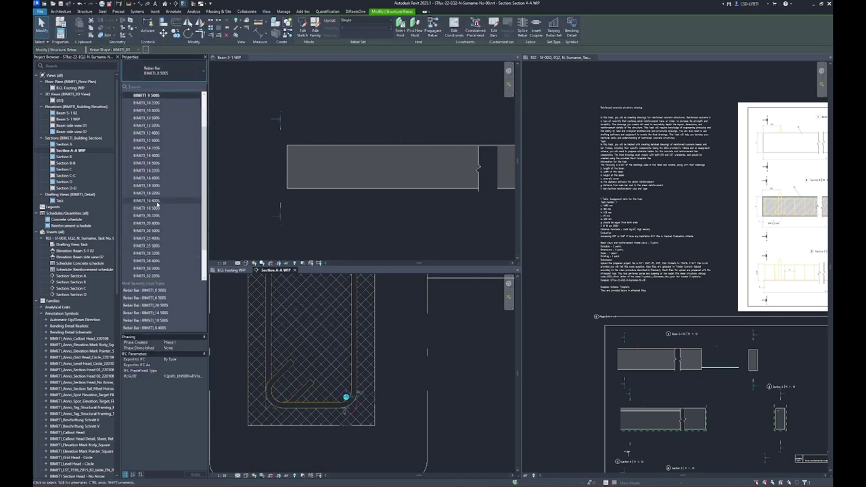
{"action": "left_click", "coordinate": [157, 200]}
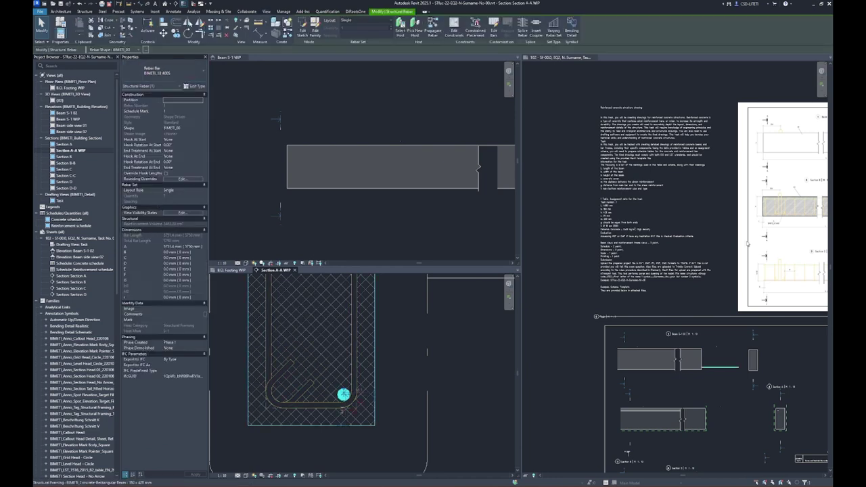
{"action": "scroll", "coordinate": [748, 244], "scroll_direction": "up", "scroll_amount": 1}
{"action": "scroll", "coordinate": [731, 250], "scroll_direction": "up", "scroll_amount": 4}
{"action": "scroll", "coordinate": [678, 274], "scroll_direction": "up", "scroll_amount": 2}
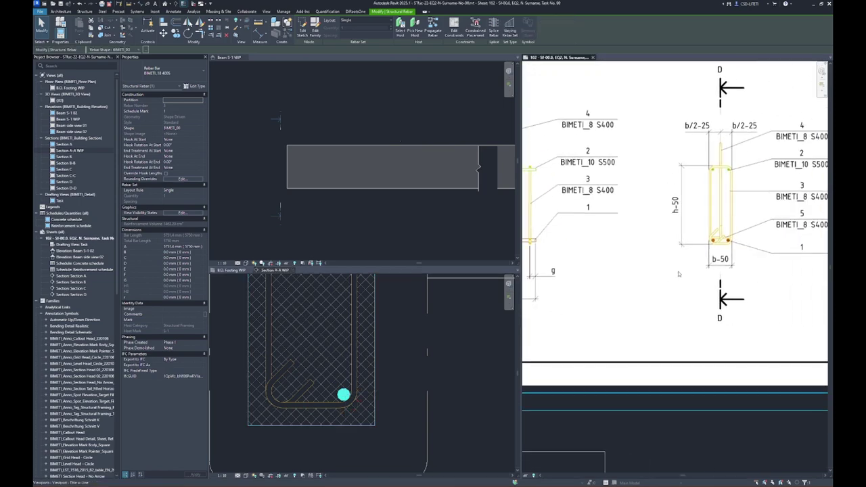
{"action": "scroll", "coordinate": [679, 274], "scroll_direction": "down", "scroll_amount": 3}
{"action": "scroll", "coordinate": [670, 223], "scroll_direction": "up", "scroll_amount": 3}
{"action": "scroll", "coordinate": [662, 196], "scroll_direction": "up", "scroll_amount": 2}
{"action": "scroll", "coordinate": [659, 177], "scroll_direction": "up", "scroll_amount": 1}
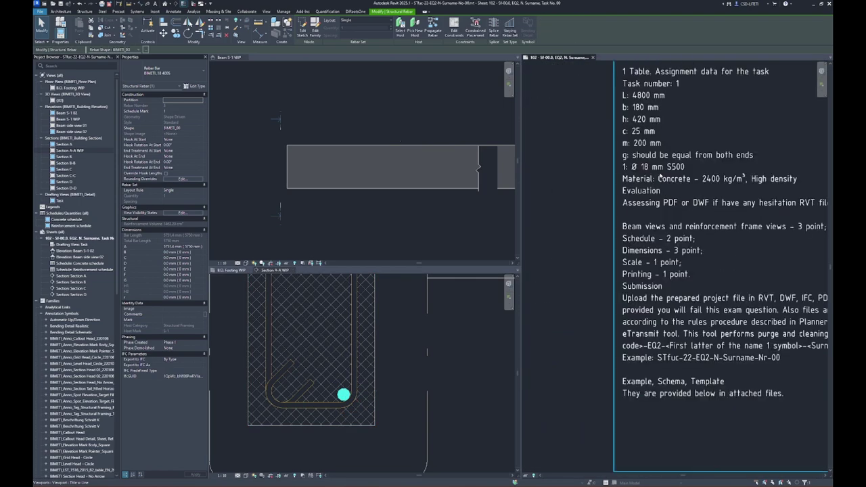
{"action": "scroll", "coordinate": [659, 177], "scroll_direction": "up", "scroll_amount": 2}
{"action": "scroll", "coordinate": [660, 177], "scroll_direction": "up", "scroll_amount": 1}
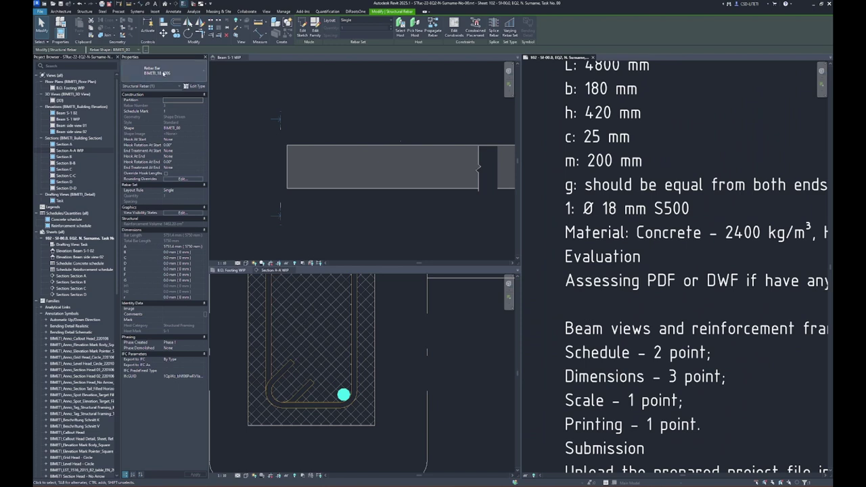
Switch the bar to BIMETI_18 500S to match Ø18 mm S500, then deselect it.
{"action": "left_click", "coordinate": [165, 73]}
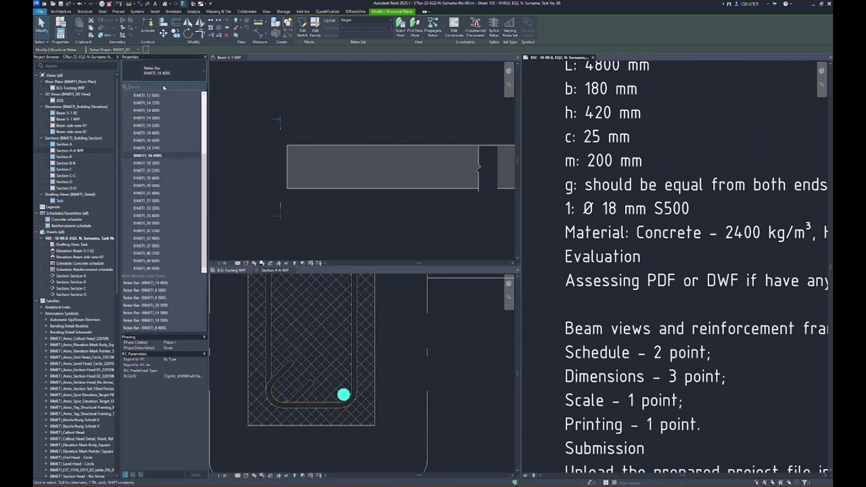
{"action": "left_click", "coordinate": [161, 164]}
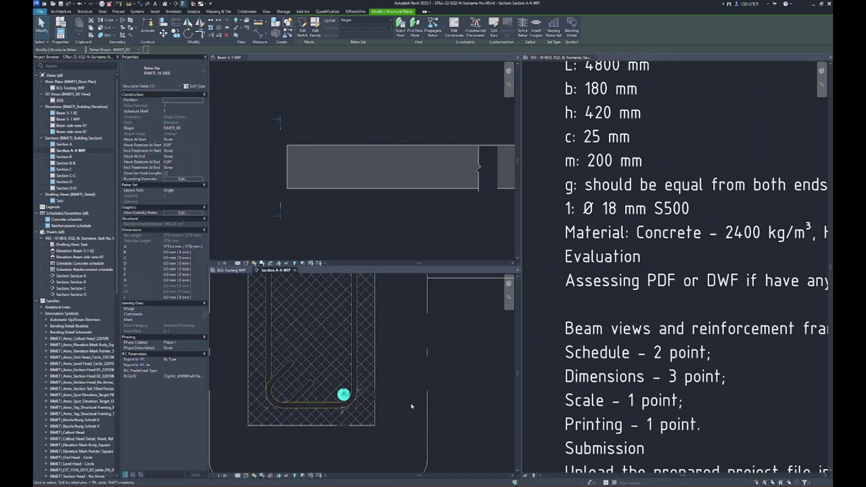
{"action": "middle_click_drag", "start_coordinate": [411, 406], "coordinate": [445, 396]}
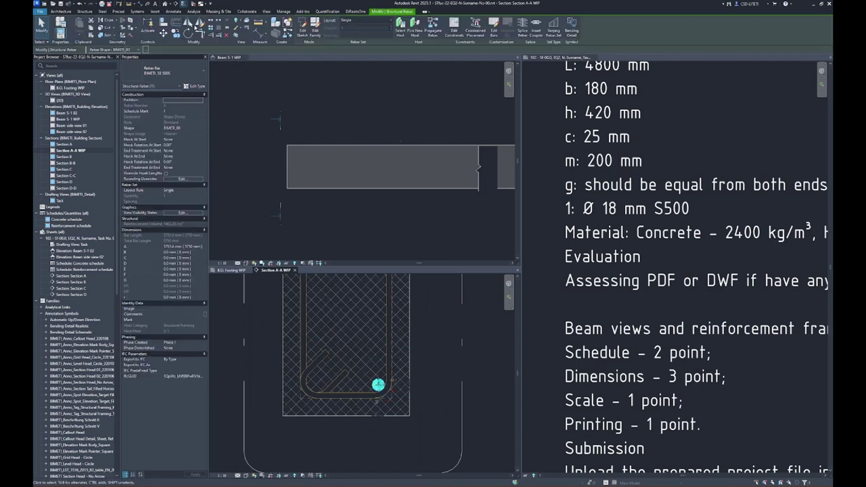
{"action": "left_click", "coordinate": [197, 22]}
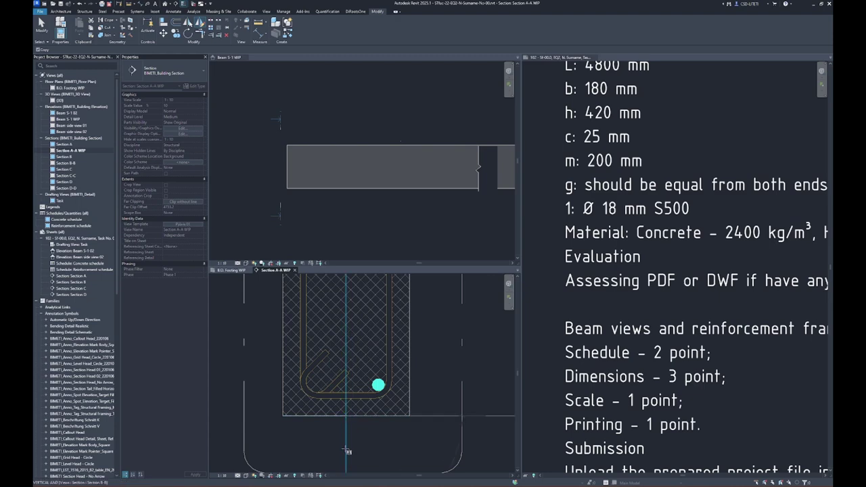
{"action": "key", "text": "Escape"}
Change the top corner bar in Section A-A from BIMETI_20 500S to BIMETI_10 500S.
{"action": "middle_click_drag", "start_coordinate": [429, 284], "coordinate": [432, 393]}
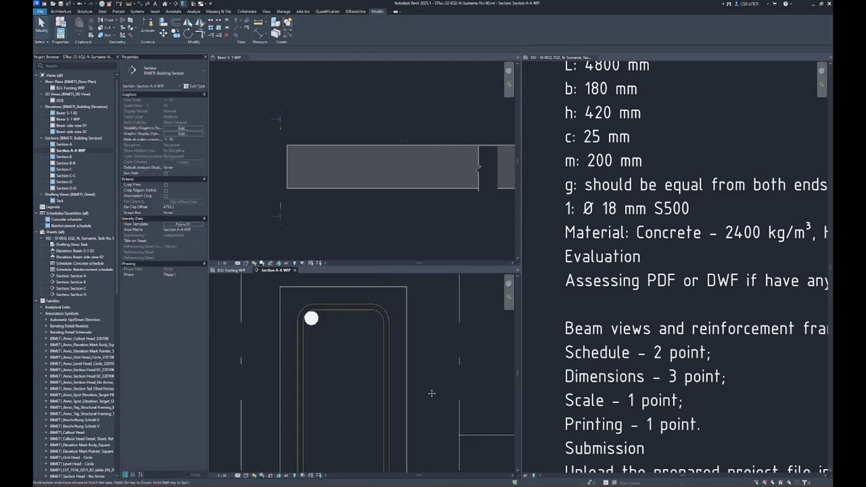
{"action": "left_click", "coordinate": [311, 318]}
{"action": "scroll", "coordinate": [569, 287], "scroll_direction": "down", "scroll_amount": 5}
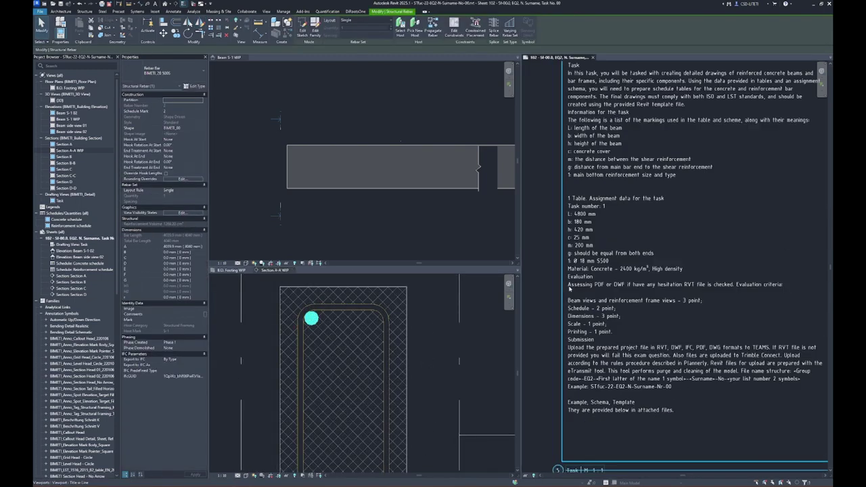
{"action": "scroll", "coordinate": [568, 287], "scroll_direction": "down", "scroll_amount": 5}
{"action": "scroll", "coordinate": [734, 326], "scroll_direction": "up", "scroll_amount": 3}
{"action": "scroll", "coordinate": [730, 318], "scroll_direction": "up", "scroll_amount": 5}
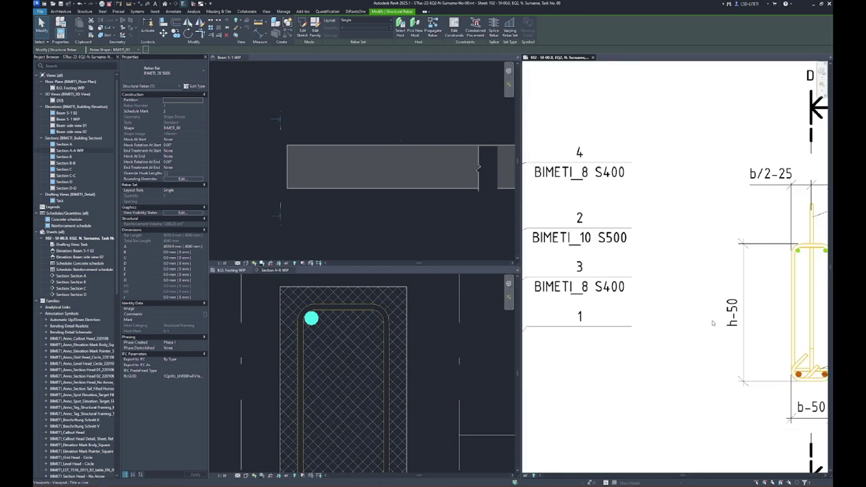
{"action": "scroll", "coordinate": [723, 298], "scroll_direction": "up", "scroll_amount": 2}
{"action": "scroll", "coordinate": [719, 288], "scroll_direction": "up", "scroll_amount": 2}
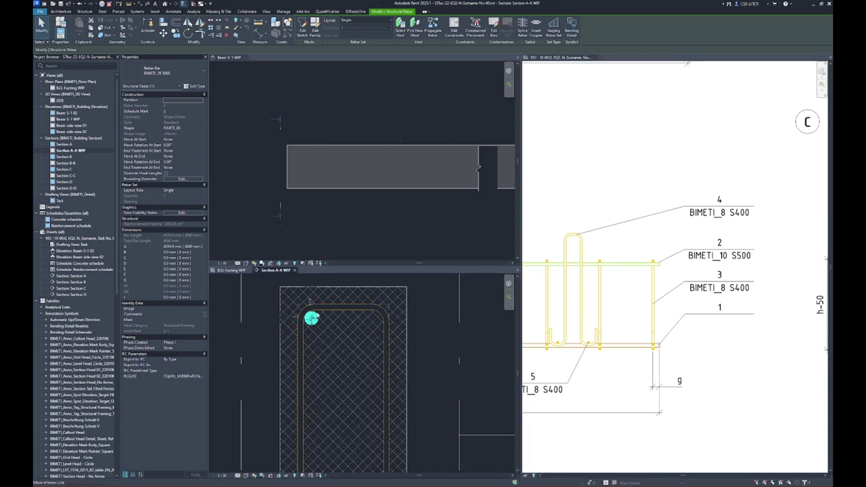
{"action": "left_click", "coordinate": [171, 71]}
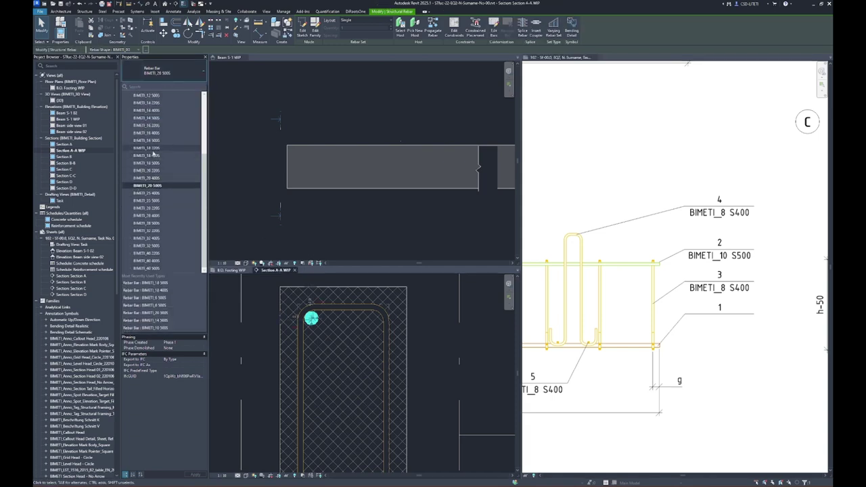
{"action": "scroll", "coordinate": [159, 167], "scroll_direction": "up", "scroll_amount": 3}
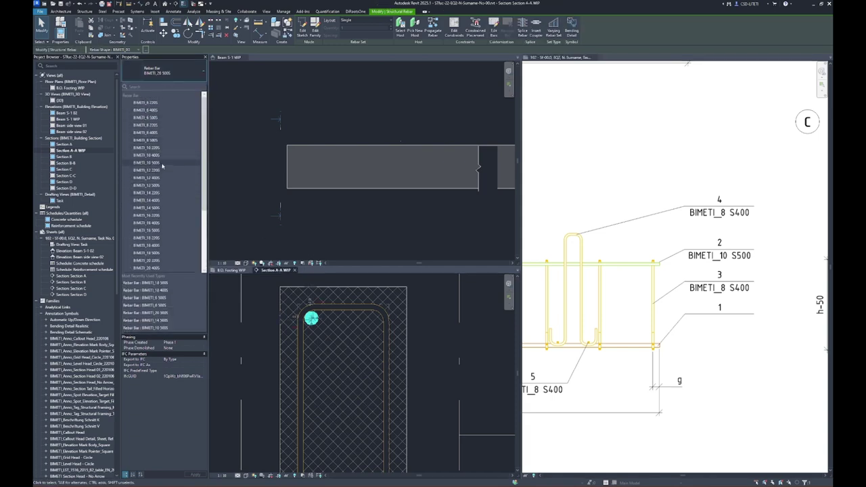
{"action": "left_click", "coordinate": [161, 163]}
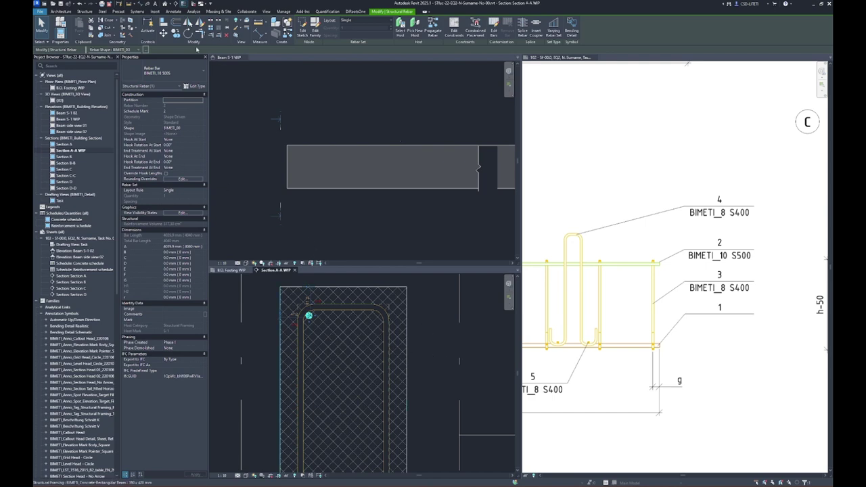
{"action": "key", "text": "Escape"}
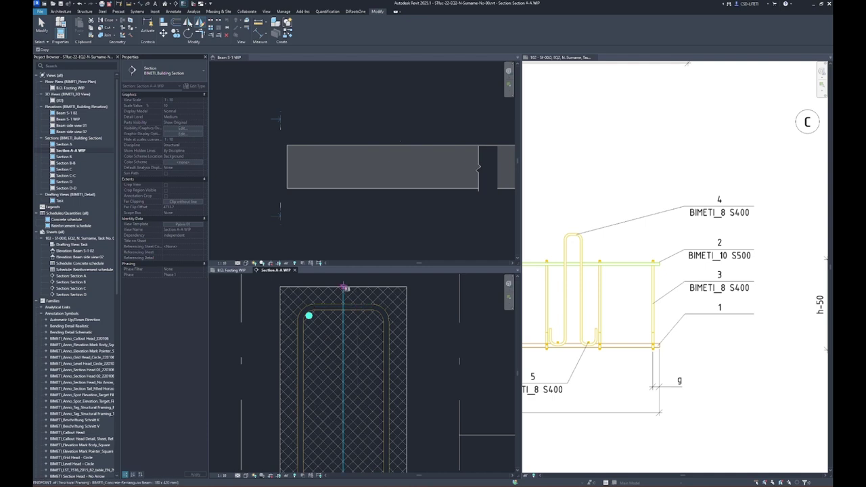
{"action": "scroll", "coordinate": [367, 375], "scroll_direction": "down", "scroll_amount": 3}
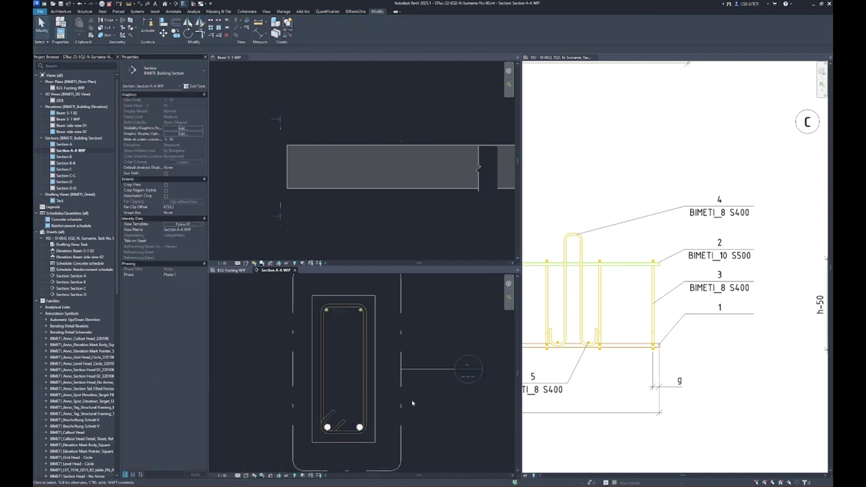
{"action": "scroll", "coordinate": [710, 309], "scroll_direction": "down", "scroll_amount": 2}
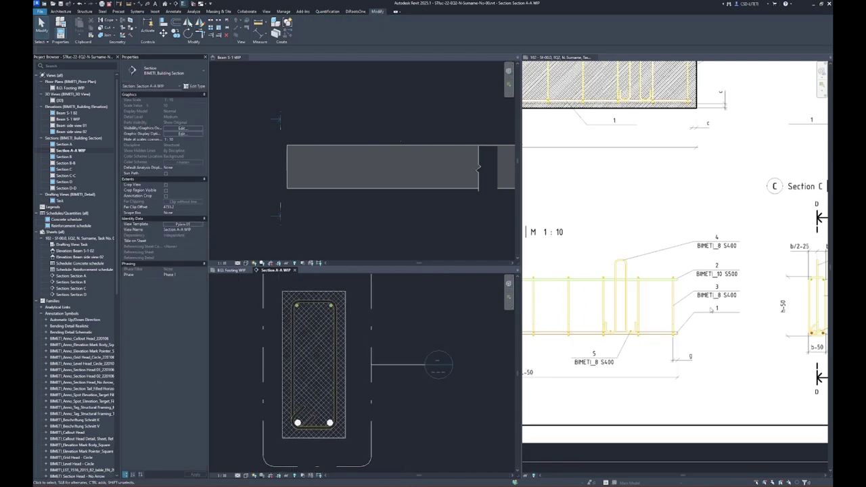
{"action": "middle_click_drag", "start_coordinate": [599, 387], "coordinate": [627, 362]}
{"action": "scroll", "coordinate": [627, 362], "scroll_direction": "down", "scroll_amount": 2}
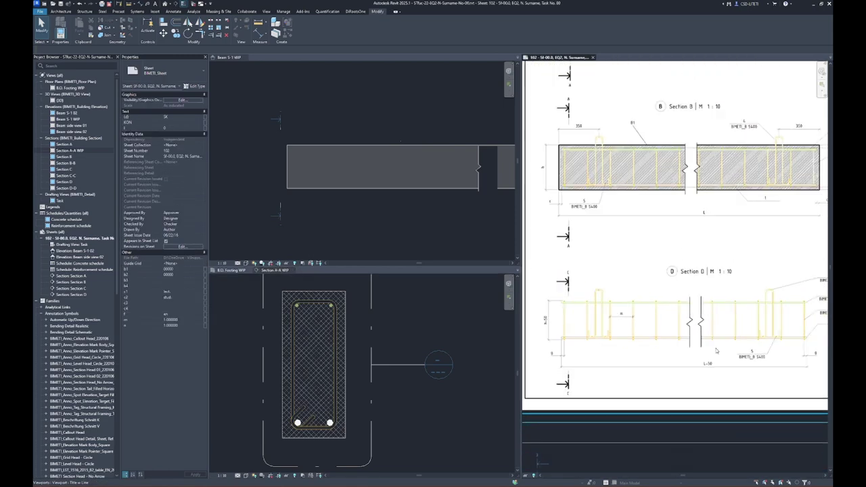
{"action": "scroll", "coordinate": [605, 316], "scroll_direction": "up", "scroll_amount": 3}
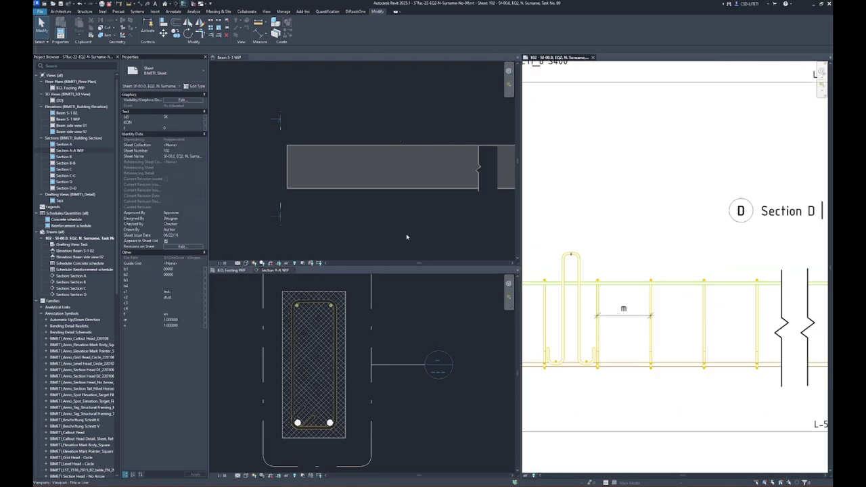
{"action": "scroll", "coordinate": [656, 245], "scroll_direction": "down", "scroll_amount": 3}
{"action": "middle_click_drag", "start_coordinate": [687, 336], "coordinate": [727, 315]}
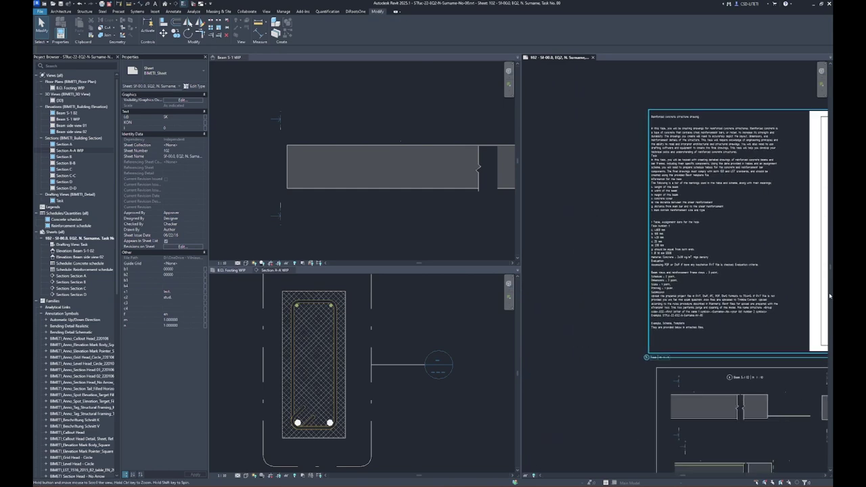
{"action": "scroll", "coordinate": [668, 249], "scroll_direction": "up", "scroll_amount": 3}
{"action": "scroll", "coordinate": [668, 250], "scroll_direction": "up", "scroll_amount": 2}
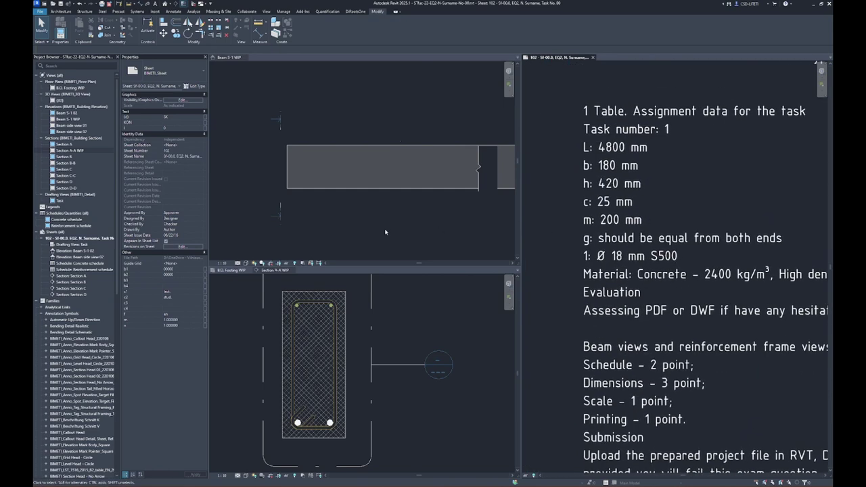
{"action": "left_click", "coordinate": [406, 334]}
{"action": "left_click", "coordinate": [294, 365]}
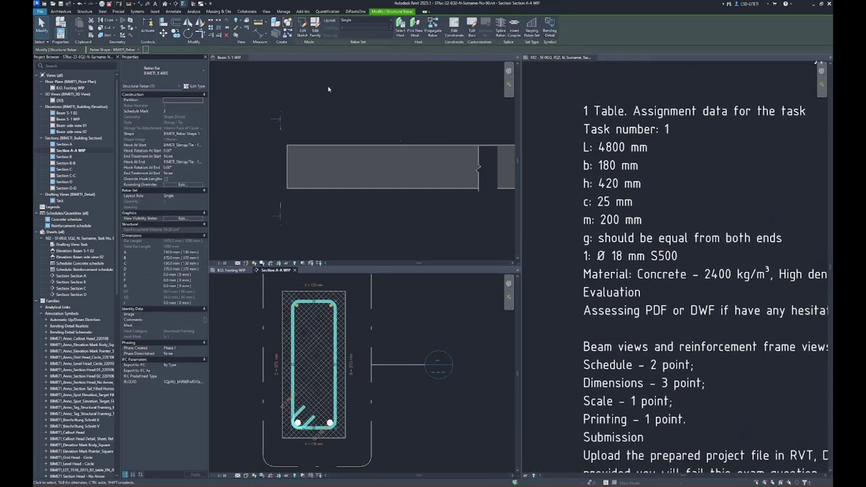
Open the Default 3D View, zoom to the beam, and open its Structural Material in the Material Browser.
{"action": "scroll", "coordinate": [248, 181], "scroll_direction": "down", "scroll_amount": 3}
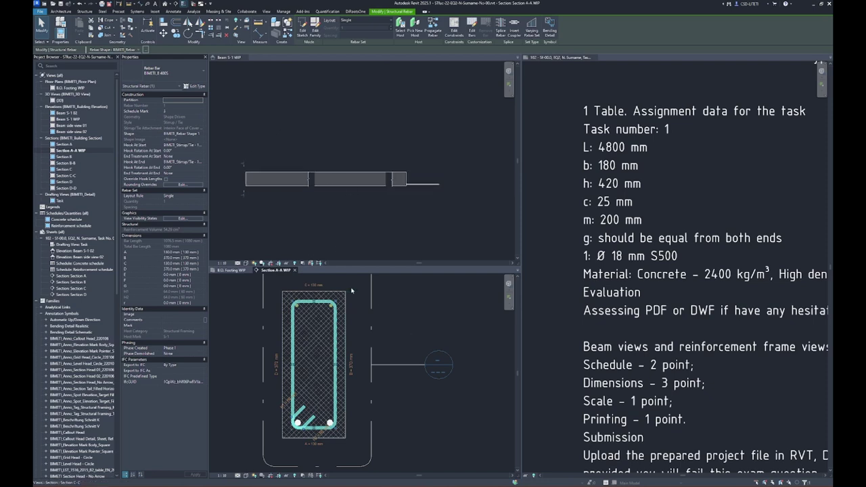
{"action": "left_click", "coordinate": [284, 203]}
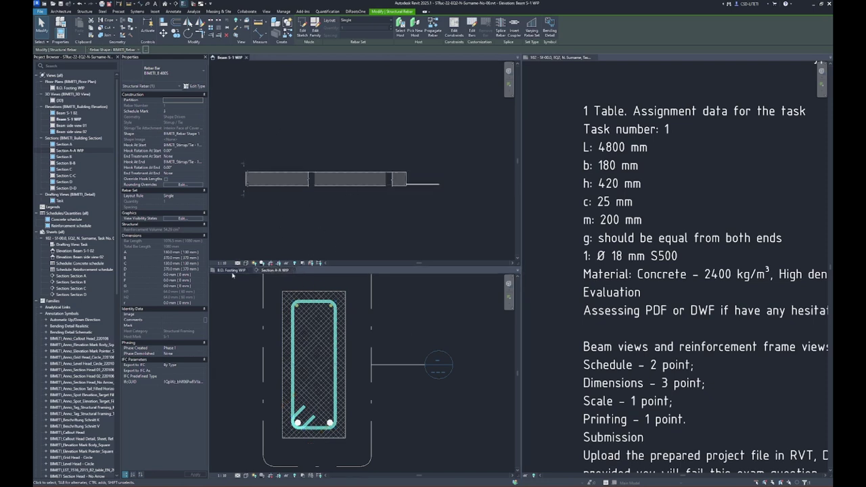
{"action": "left_click", "coordinate": [333, 118]}
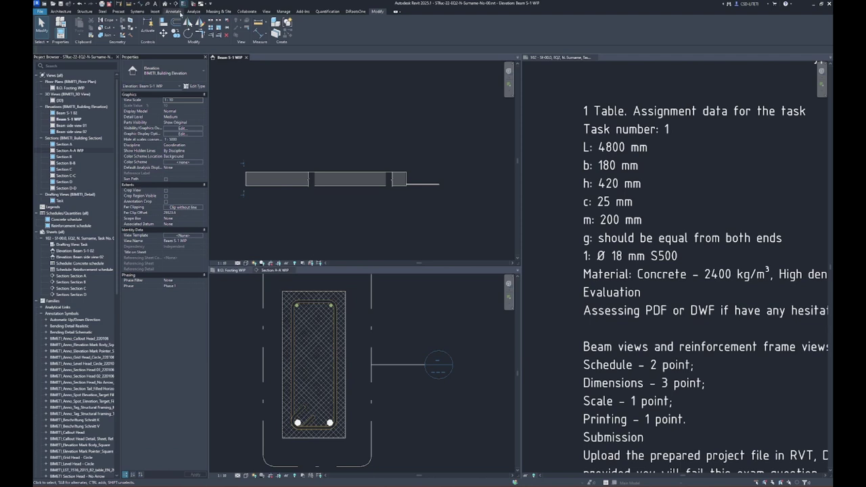
{"action": "left_click", "coordinate": [165, 4]}
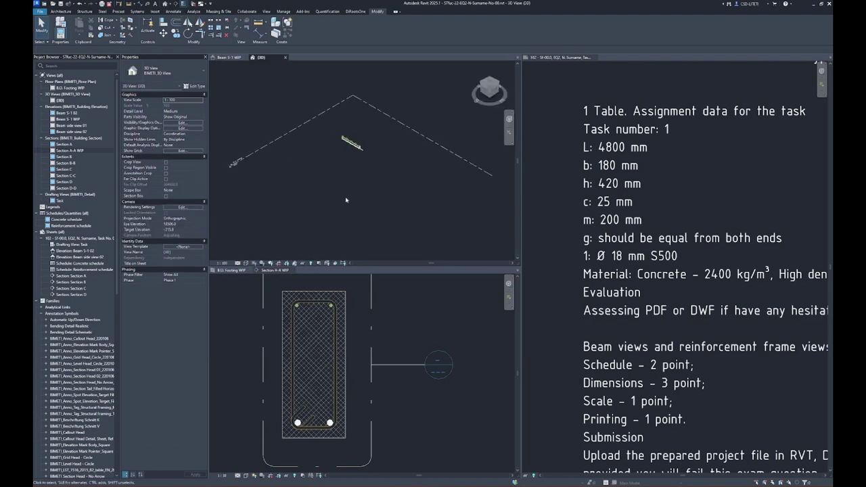
{"action": "scroll", "coordinate": [344, 199], "scroll_direction": "up", "scroll_amount": 3}
{"action": "scroll", "coordinate": [375, 242], "scroll_direction": "up", "scroll_amount": 2}
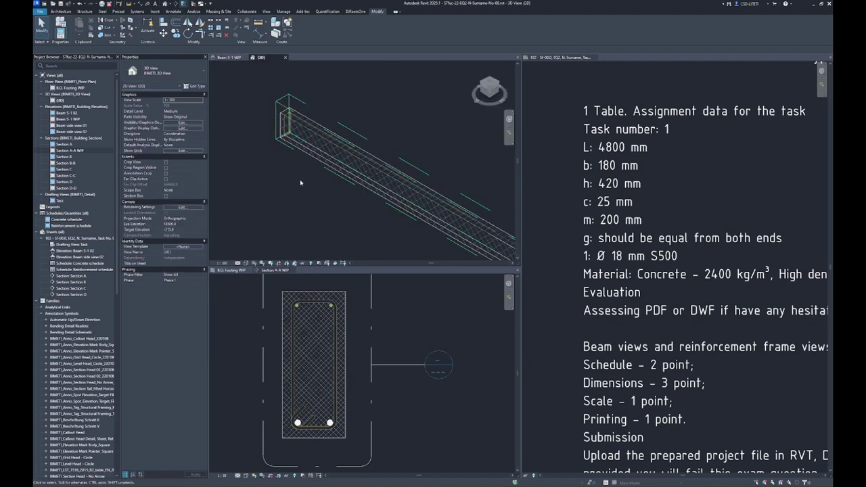
{"action": "scroll", "coordinate": [473, 217], "scroll_direction": "up", "scroll_amount": 3}
{"action": "left_click", "coordinate": [489, 212]}
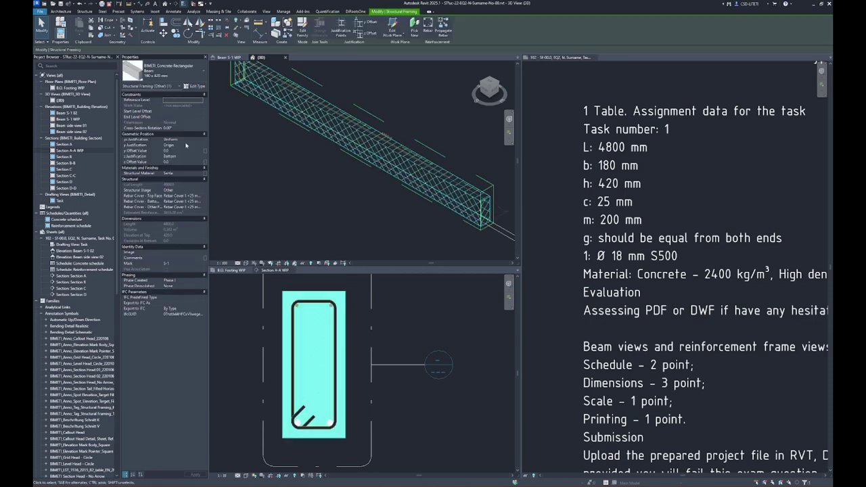
{"action": "left_click", "coordinate": [201, 174]}
{"action": "type", "text": "concrete"}
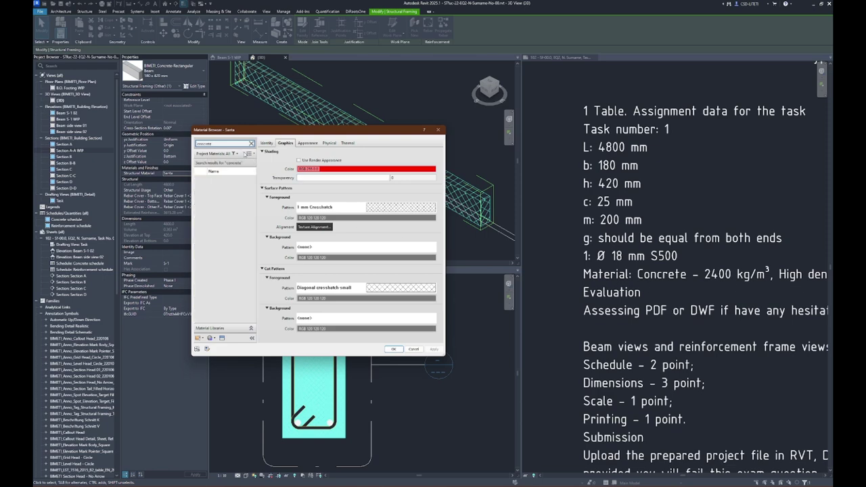
Assign Concrete - 2400 kg/m³ as the beam's structural material.
{"action": "left_click", "coordinate": [240, 194]}
{"action": "key", "text": "Return"}
{"action": "left_click", "coordinate": [338, 224]}
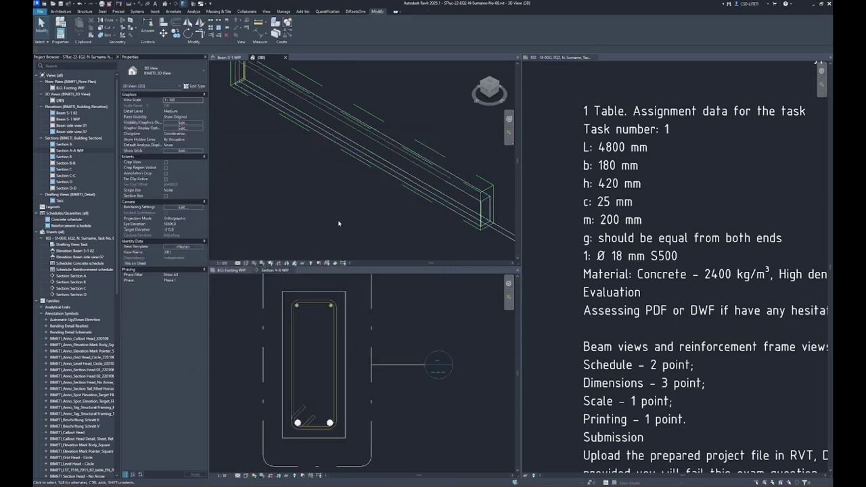
{"action": "mouse_move", "coordinate": [383, 197]}
{"action": "middle_mouse_down", "text": "shift"}
{"action": "mouse_move", "coordinate": [329, 199]}
{"action": "mouse_move", "coordinate": [305, 219]}
{"action": "middle_mouse_up", "text": "shift"}
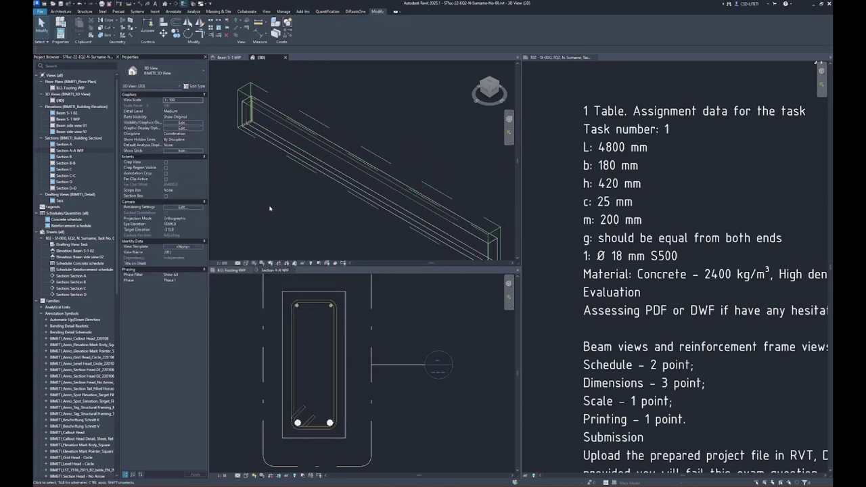
Set the 3D view to 1:10 scale and Fine detail level.
{"action": "left_click", "coordinate": [221, 263]}
{"action": "left_click", "coordinate": [225, 193]}
{"action": "scroll", "coordinate": [254, 139], "scroll_direction": "up", "scroll_amount": 3}
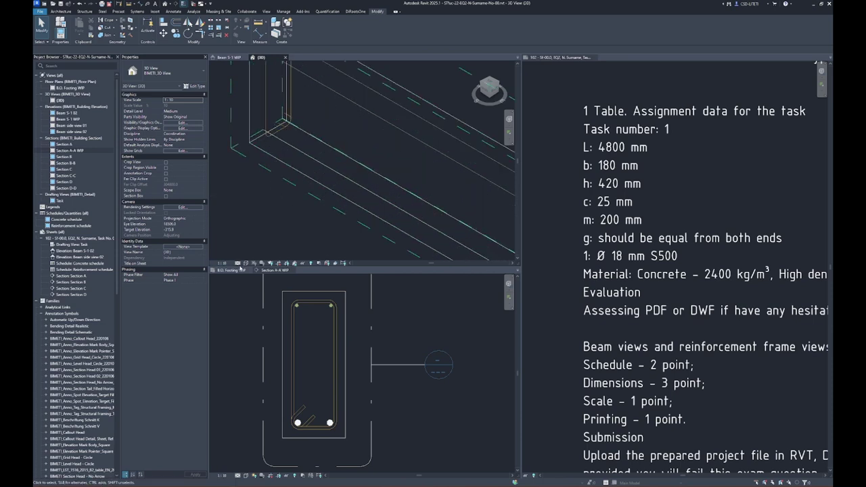
{"action": "left_click", "coordinate": [237, 263]}
{"action": "left_click", "coordinate": [245, 258]}
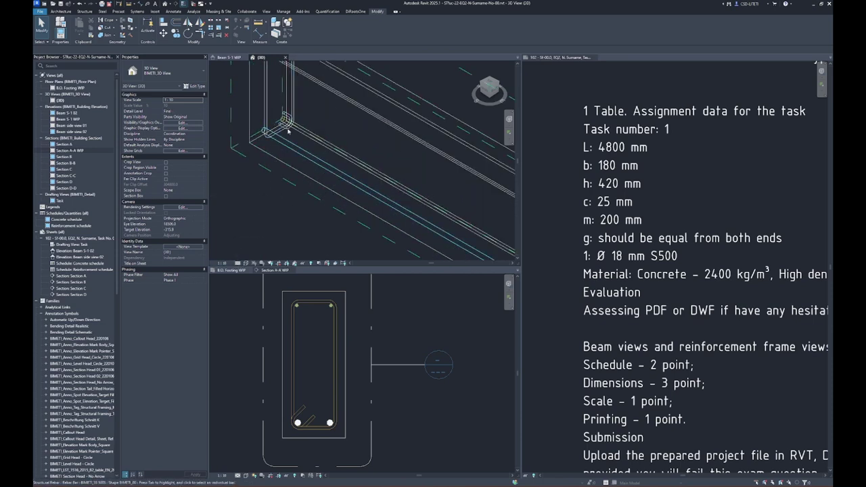
{"action": "left_click", "coordinate": [264, 117]}
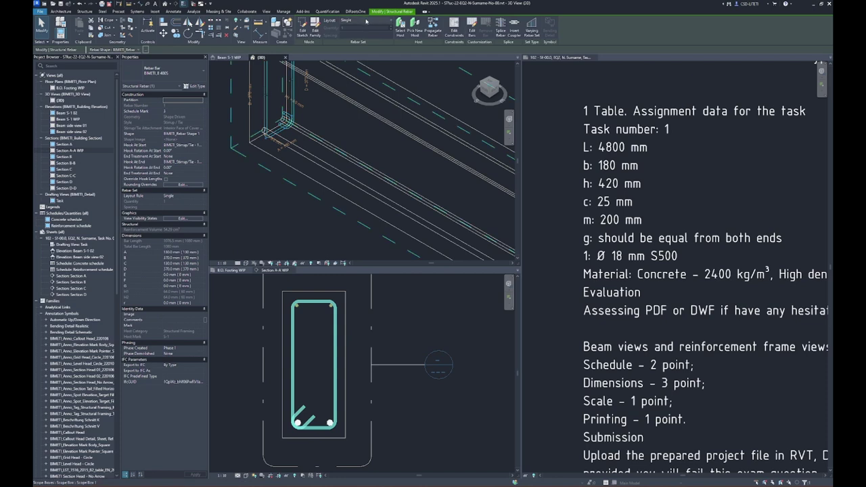
Lay out the stirrup as Number with Spacing at 200 mm spacing.
{"action": "left_click", "coordinate": [365, 21]}
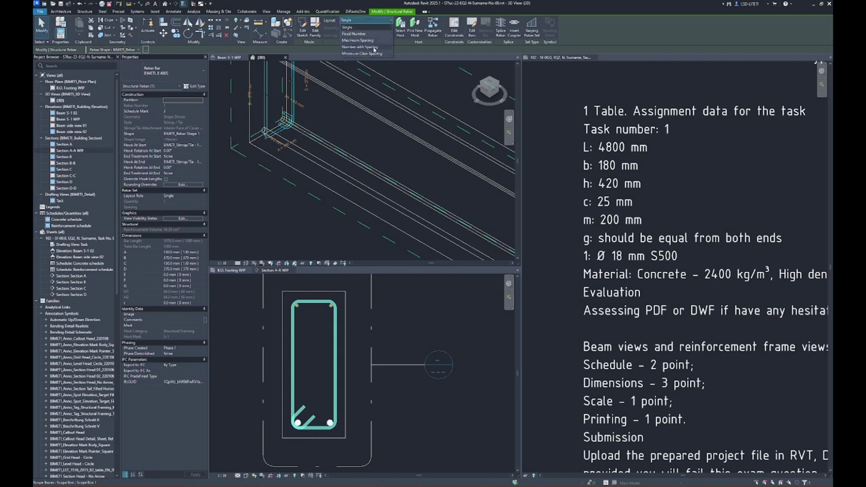
{"action": "left_click", "coordinate": [373, 47]}
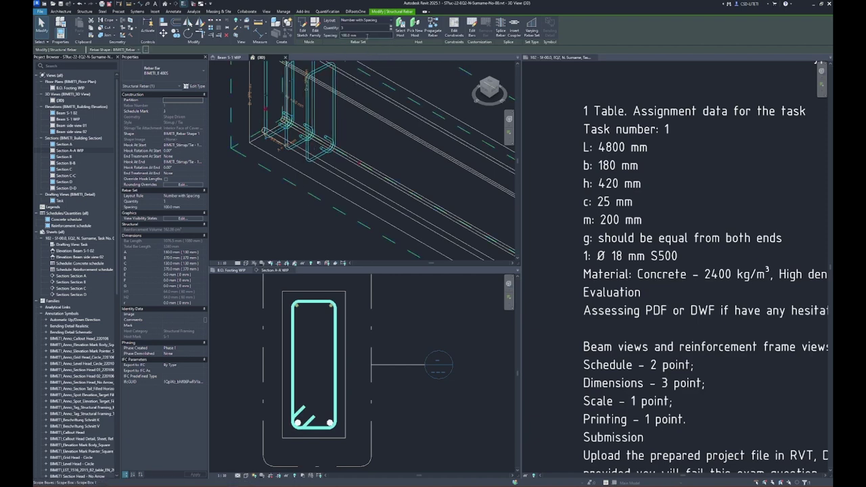
{"action": "type", "text": "0"}
{"action": "key", "text": "Return"}
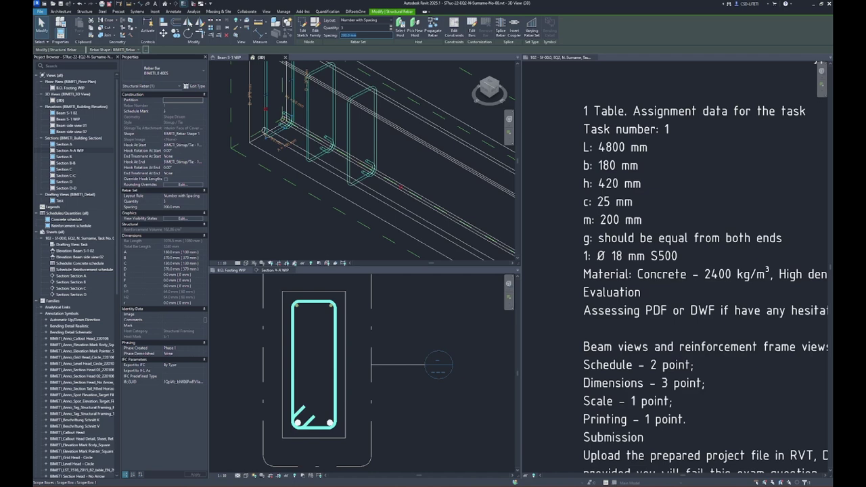
Dock the Beam S-1 WIP elevation in the lower pane and set it to Fine detail.
{"action": "left_click", "coordinate": [274, 270]}
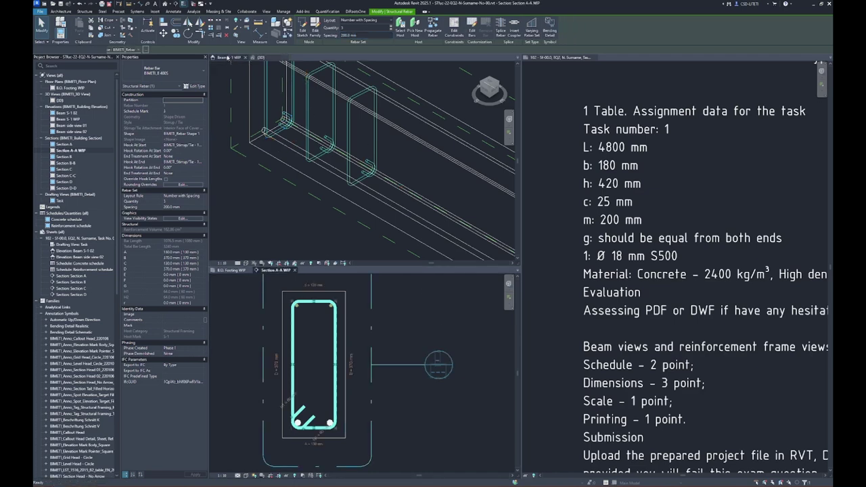
{"action": "left_click", "coordinate": [227, 57]}
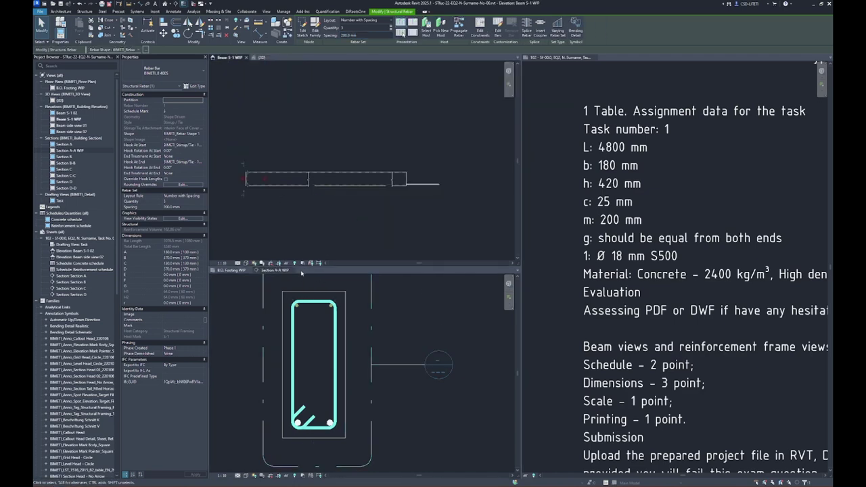
{"action": "mouse_move", "coordinate": [229, 58]}
{"action": "left_mouse_down"}
{"action": "mouse_move", "coordinate": [304, 272]}
{"action": "mouse_move", "coordinate": [290, 305]}
{"action": "left_mouse_up"}
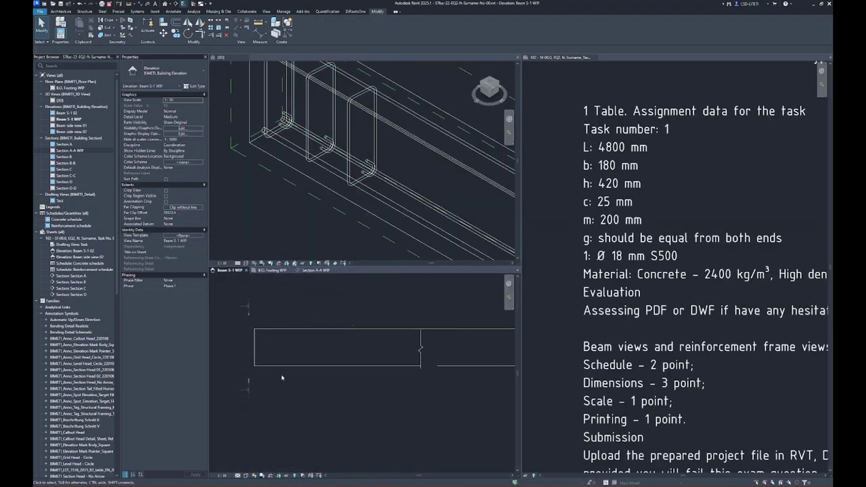
{"action": "scroll", "coordinate": [278, 411], "scroll_direction": "down", "scroll_amount": 2}
{"action": "left_click", "coordinate": [242, 477]}
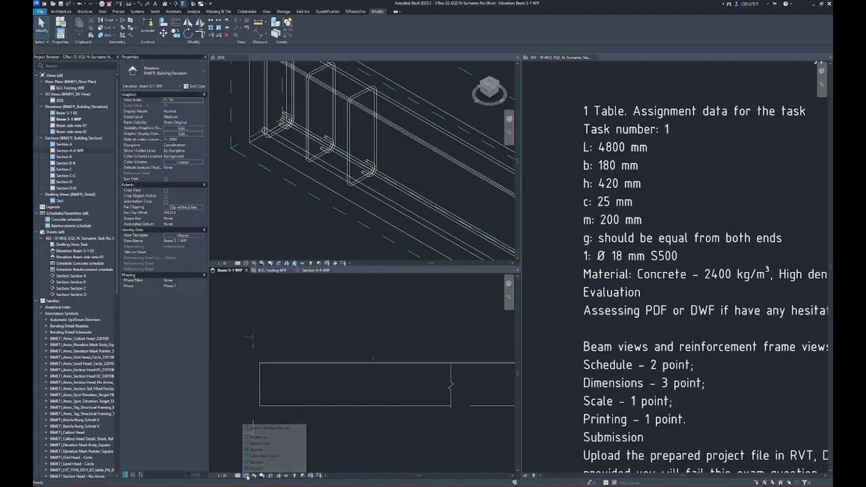
{"action": "left_click", "coordinate": [260, 448]}
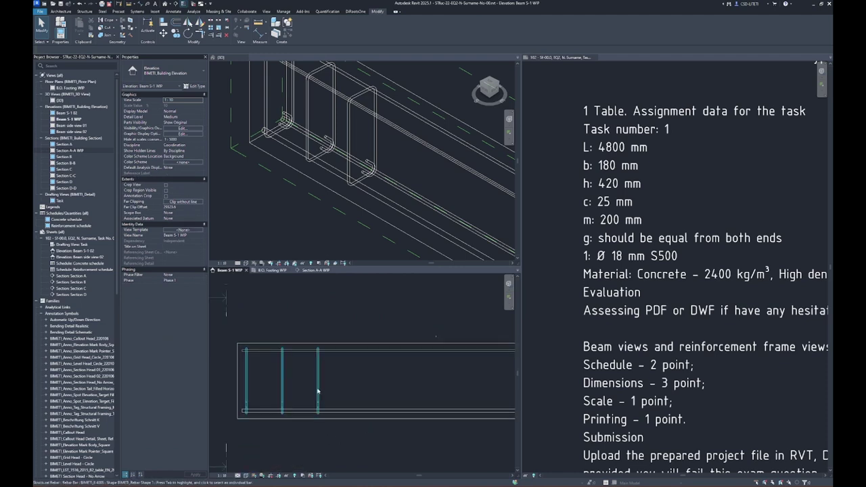
Raise the stirrup set's quantity to 25.
{"action": "left_click", "coordinate": [317, 390]}
{"action": "scroll", "coordinate": [237, 384], "scroll_direction": "down", "scroll_amount": 1}
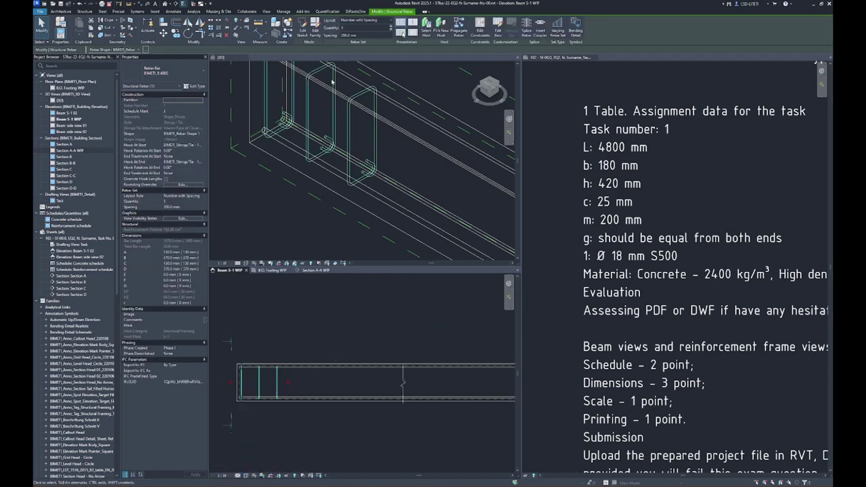
{"action": "scroll", "coordinate": [280, 317], "scroll_direction": "down", "scroll_amount": 1}
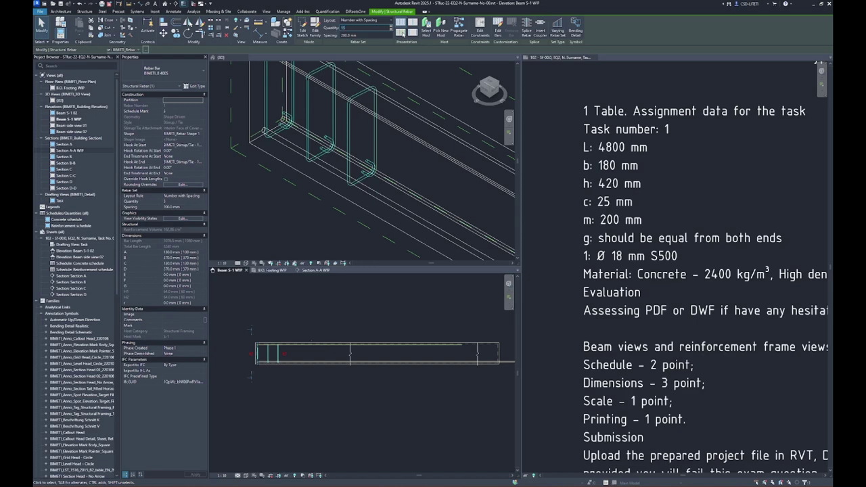
{"action": "left_click", "coordinate": [403, 33]}
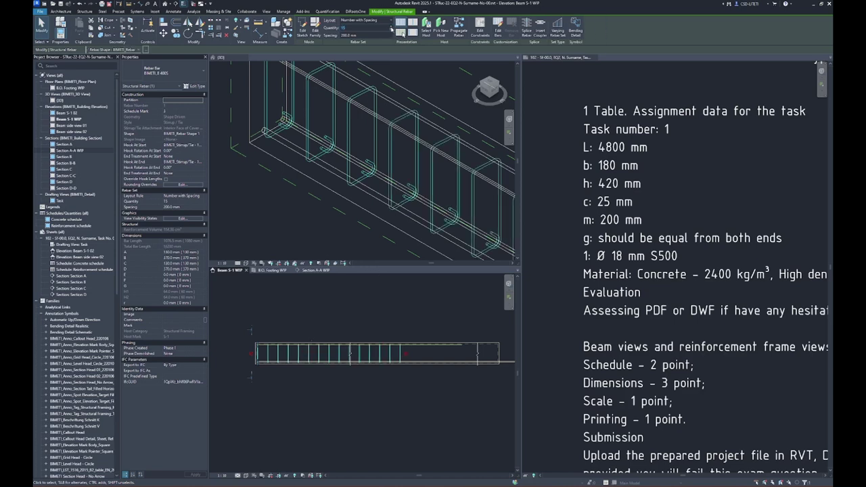
{"action": "left_click", "coordinate": [403, 32]}
{"action": "left_click", "coordinate": [402, 33]}
{"action": "left_click", "coordinate": [403, 32]}
{"action": "left_click", "coordinate": [402, 33]}
{"action": "left_click", "coordinate": [391, 27]}
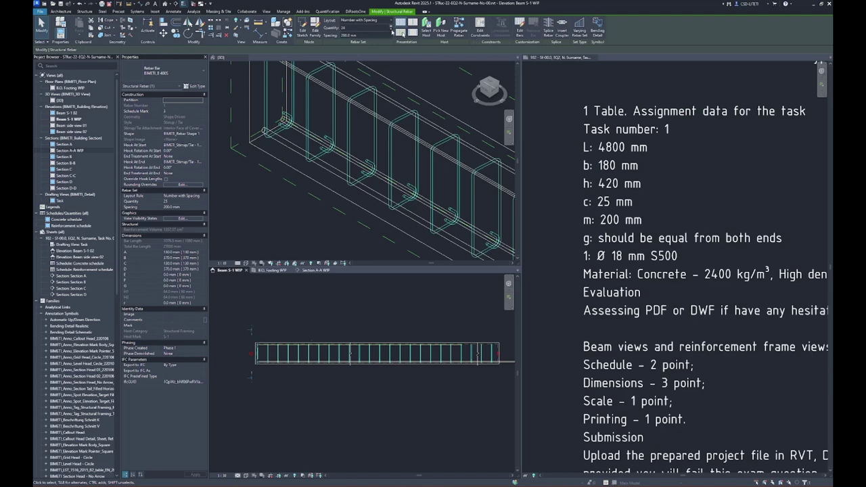
{"action": "left_click", "coordinate": [510, 398]}
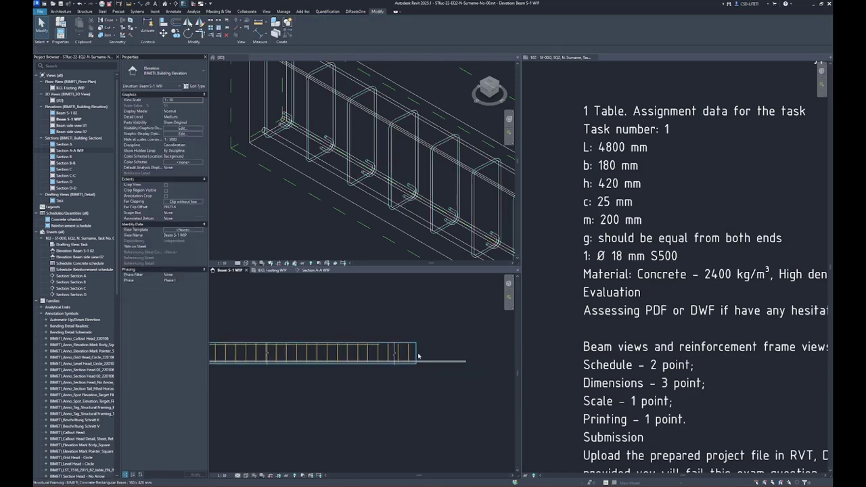
{"action": "scroll", "coordinate": [499, 353], "scroll_direction": "up", "scroll_amount": 5}
{"action": "left_click", "coordinate": [365, 348]}
{"action": "scroll", "coordinate": [366, 349], "scroll_direction": "down", "scroll_amount": 3}
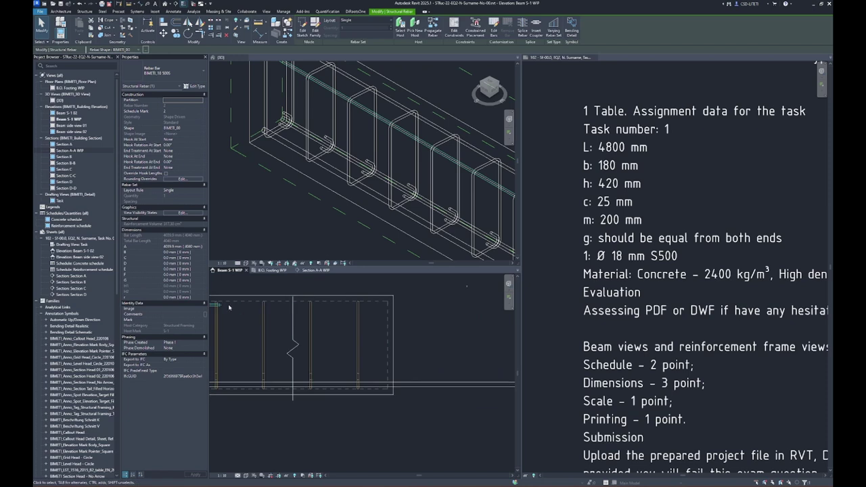
{"action": "left_click", "coordinate": [221, 305]}
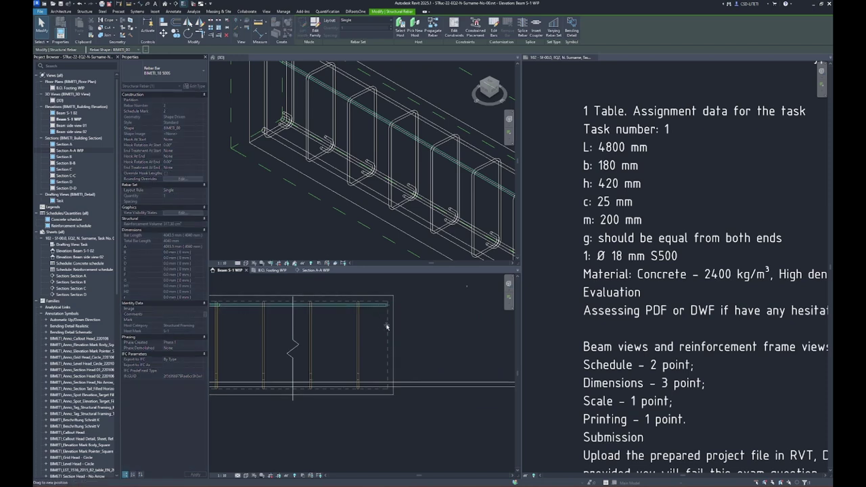
{"action": "left_click_drag", "start_coordinate": [387, 327], "coordinate": [474, 389]}
{"action": "scroll", "coordinate": [479, 386], "scroll_direction": "down", "scroll_amount": 3}
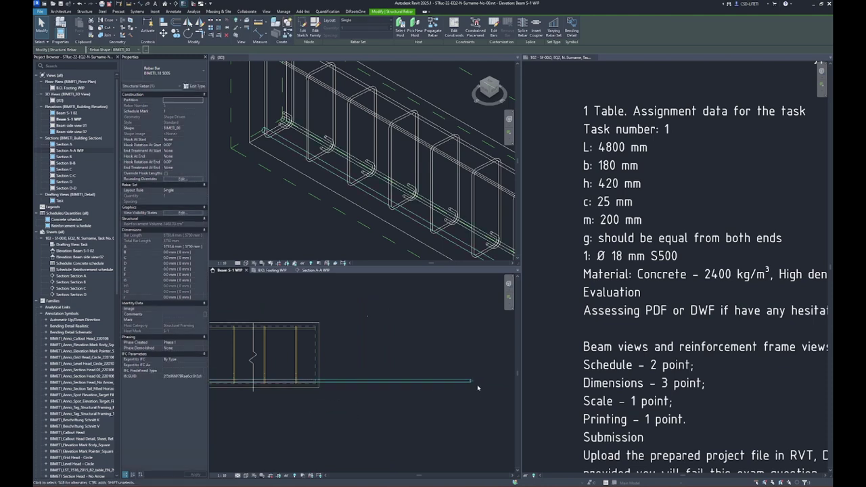
{"action": "left_click_drag", "start_coordinate": [477, 384], "coordinate": [311, 398]}
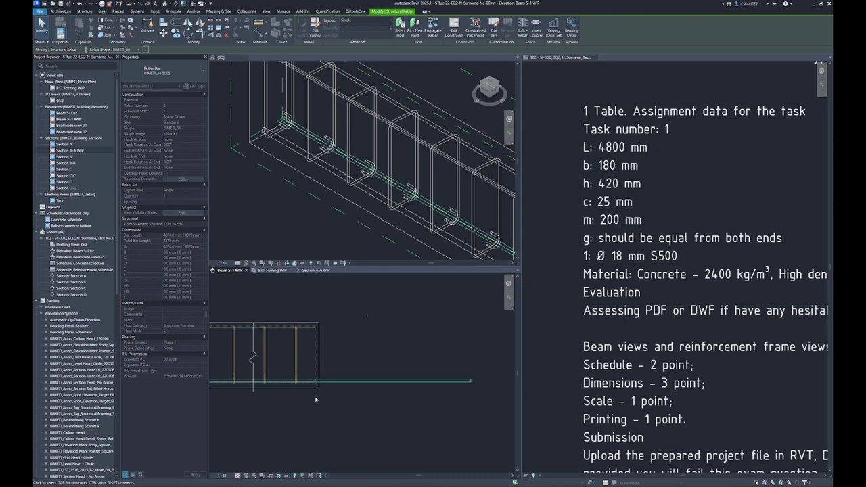
{"action": "left_click", "coordinate": [378, 169]}
{"action": "scroll", "coordinate": [378, 169], "scroll_direction": "down", "scroll_amount": 5}
{"action": "scroll", "coordinate": [379, 169], "scroll_direction": "up", "scroll_amount": 1}
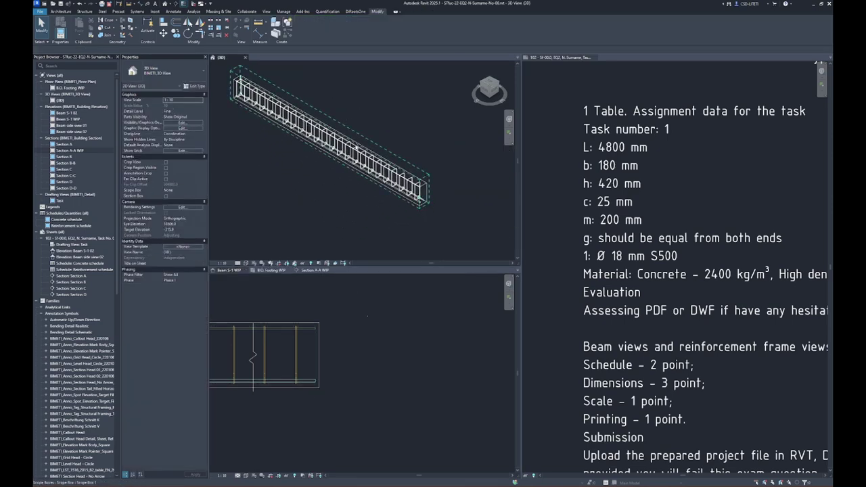
{"action": "scroll", "coordinate": [431, 201], "scroll_direction": "up", "scroll_amount": 5}
{"action": "left_click", "coordinate": [386, 188]}
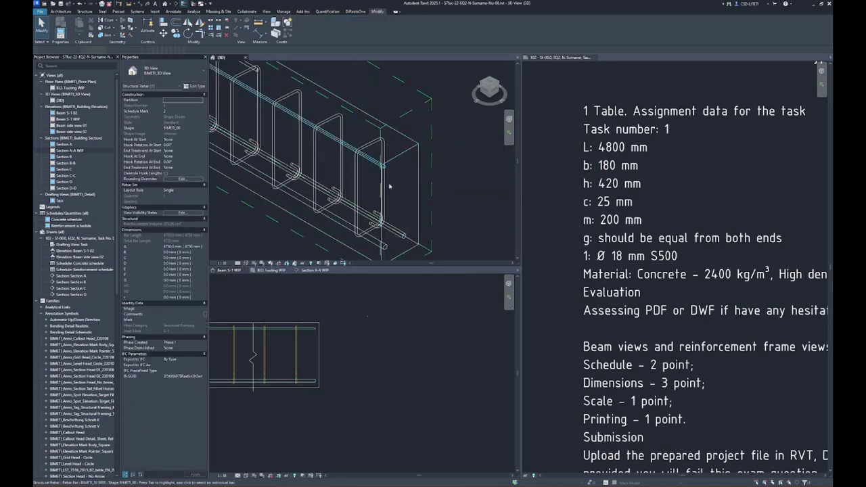
{"action": "mouse_move", "coordinate": [387, 188]}
{"action": "middle_mouse_down", "text": "shift"}
{"action": "mouse_move", "coordinate": [419, 211]}
{"action": "mouse_move", "coordinate": [411, 180]}
{"action": "mouse_move", "coordinate": [406, 236]}
{"action": "mouse_move", "coordinate": [432, 248]}
{"action": "mouse_move", "coordinate": [426, 240]}
{"action": "middle_mouse_up", "text": "shift"}
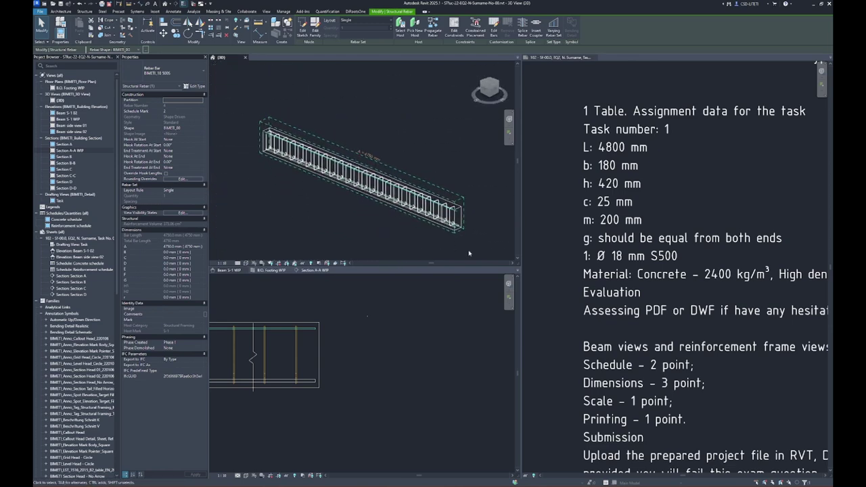
Select the top-left longitudinal bar in Section A-A and view the beam from the front and in elevation.
{"action": "left_click", "coordinate": [349, 230]}
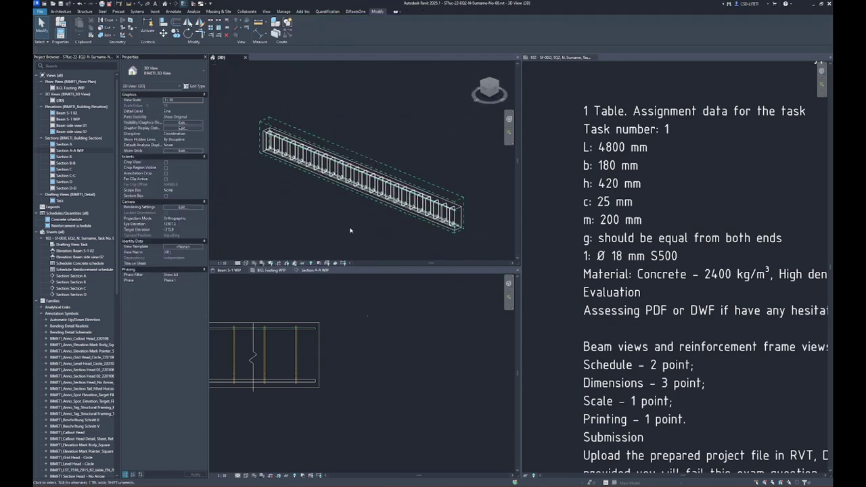
{"action": "left_click", "coordinate": [312, 270]}
{"action": "scroll", "coordinate": [301, 291], "scroll_direction": "up", "scroll_amount": 3}
{"action": "scroll", "coordinate": [301, 291], "scroll_direction": "up", "scroll_amount": 3}
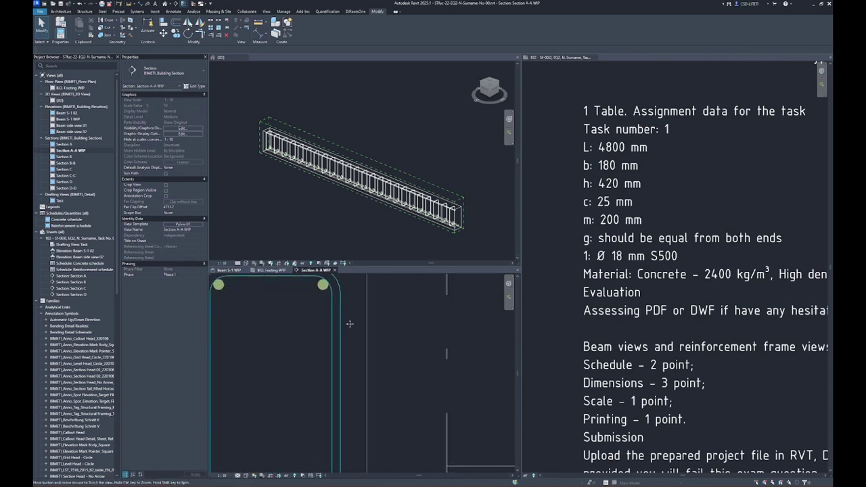
{"action": "left_click", "coordinate": [402, 359]}
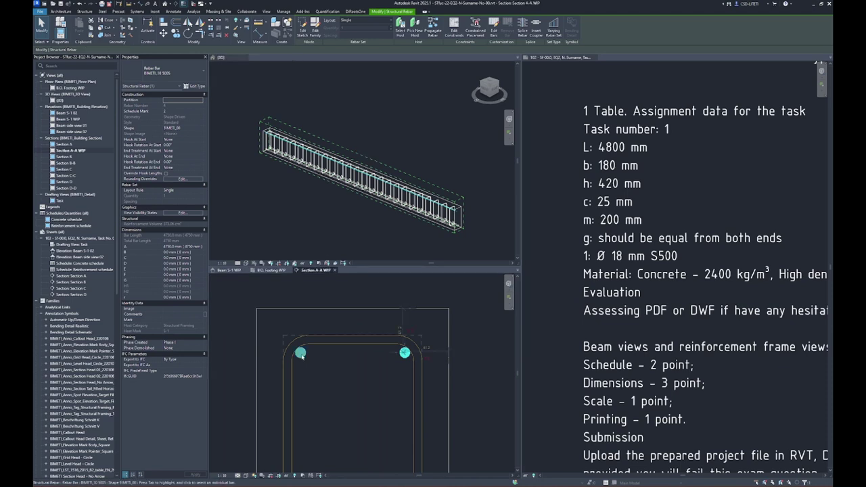
{"action": "left_click", "coordinate": [299, 353]}
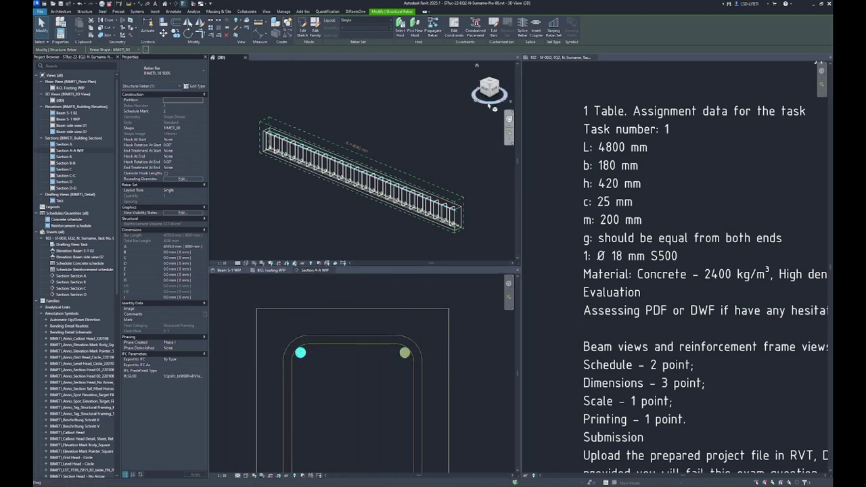
{"action": "left_click", "coordinate": [489, 88]}
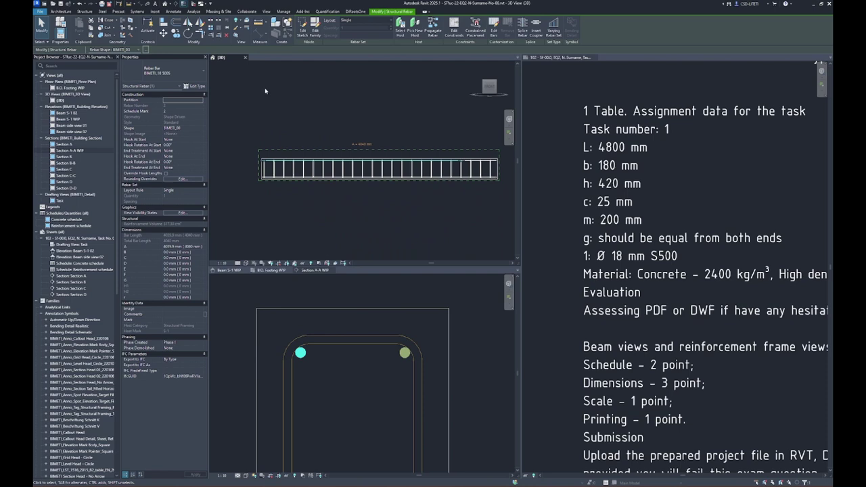
{"action": "left_click", "coordinate": [226, 273]}
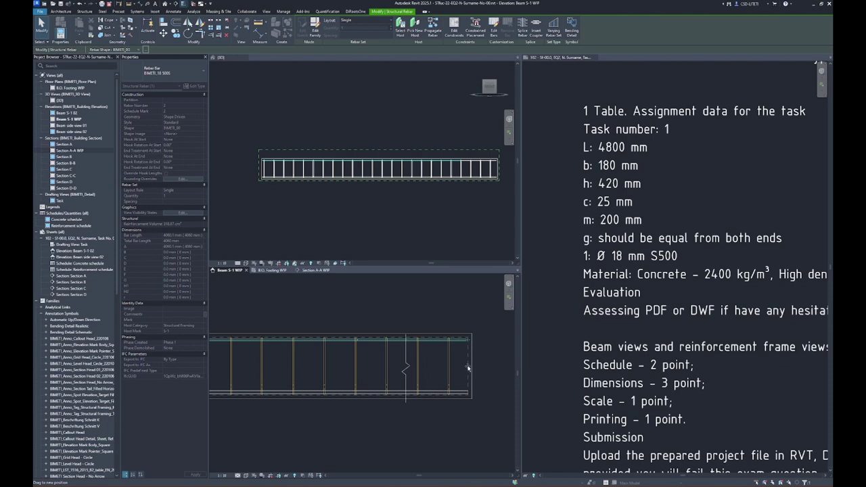
{"action": "left_click_drag", "start_coordinate": [467, 367], "coordinate": [467, 367]}
Select the stirrup set in the elevation and check its bar type.
{"action": "left_click", "coordinate": [474, 349]}
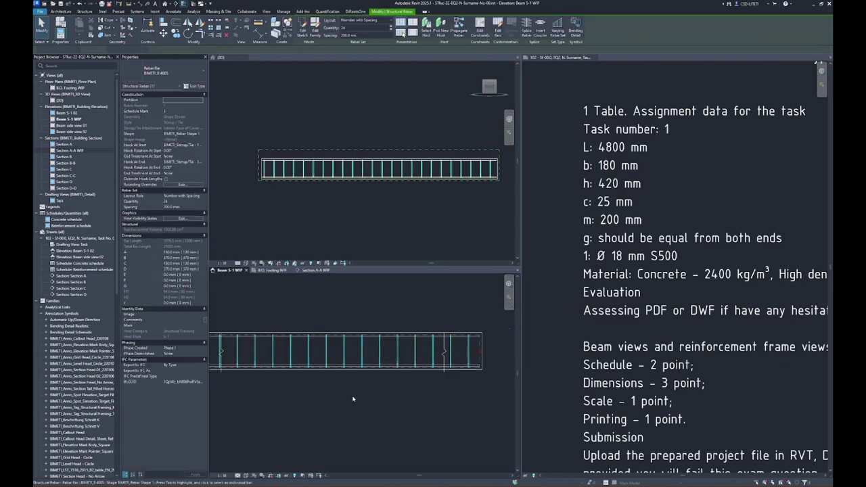
{"action": "scroll", "coordinate": [345, 402], "scroll_direction": "up", "scroll_amount": 2}
{"action": "scroll", "coordinate": [259, 391], "scroll_direction": "up", "scroll_amount": 3}
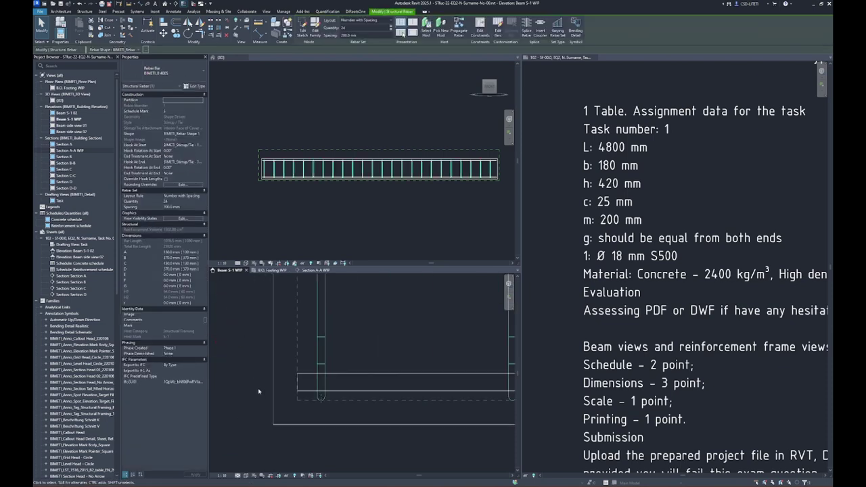
{"action": "scroll", "coordinate": [259, 391], "scroll_direction": "up", "scroll_amount": 1}
{"action": "scroll", "coordinate": [311, 415], "scroll_direction": "up", "scroll_amount": 1}
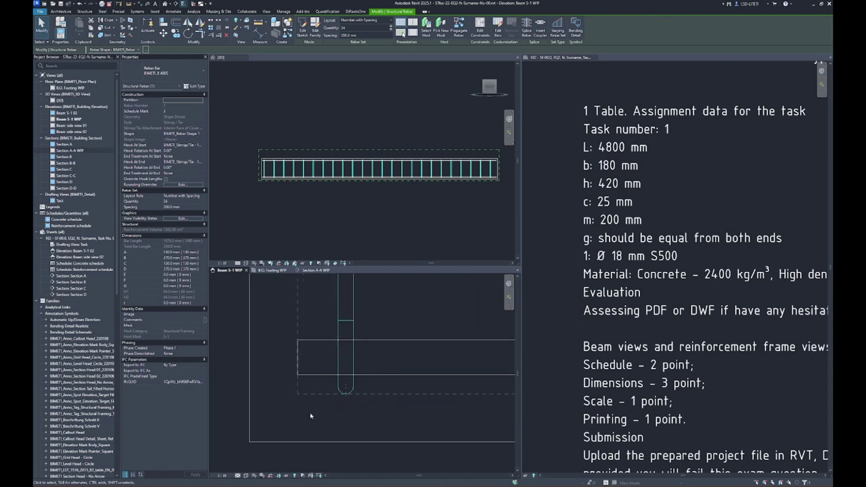
{"action": "left_click", "coordinate": [345, 380]}
{"action": "left_click", "coordinate": [352, 394]}
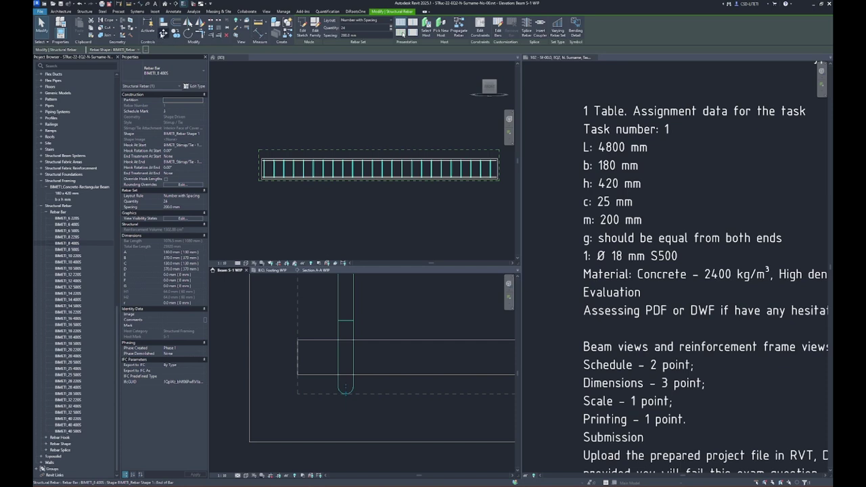
Move the stirrup set further left along the beam with MV.
{"action": "key", "text": "m"}
{"action": "key", "text": "v"}
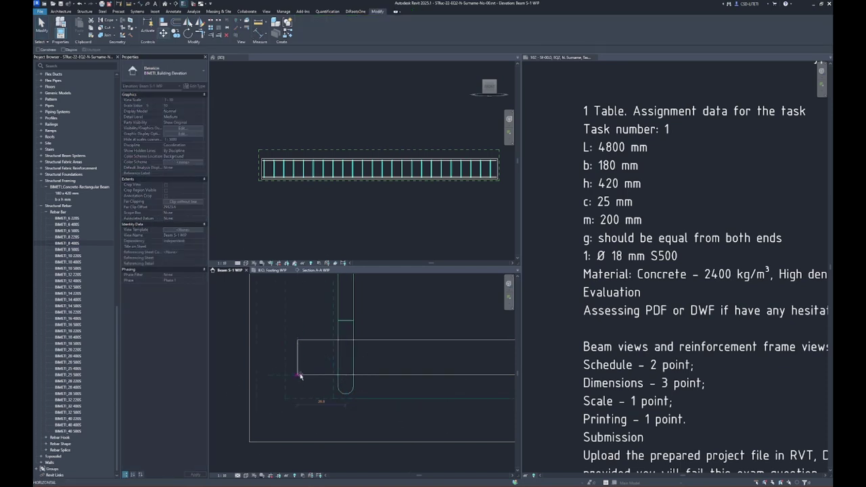
{"action": "left_click", "coordinate": [300, 375]}
{"action": "scroll", "coordinate": [303, 345], "scroll_direction": "up", "scroll_amount": 4}
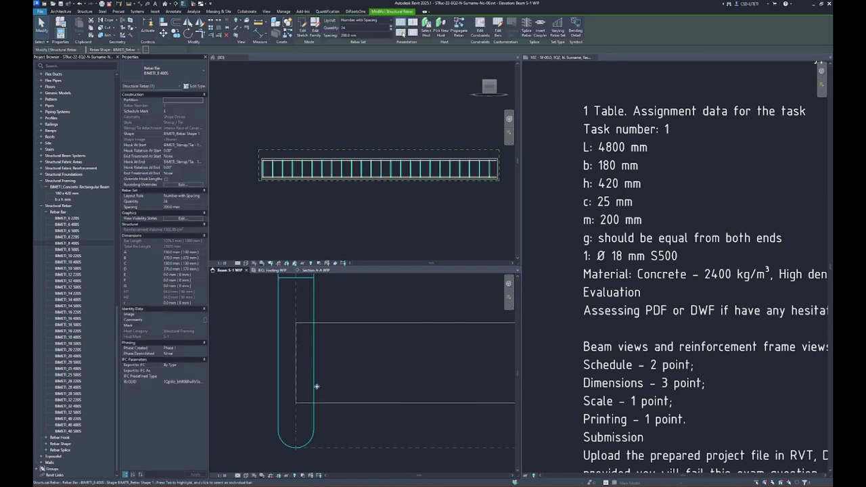
{"action": "scroll", "coordinate": [263, 345], "scroll_direction": "down", "scroll_amount": 3}
{"action": "scroll", "coordinate": [263, 344], "scroll_direction": "down", "scroll_amount": 2}
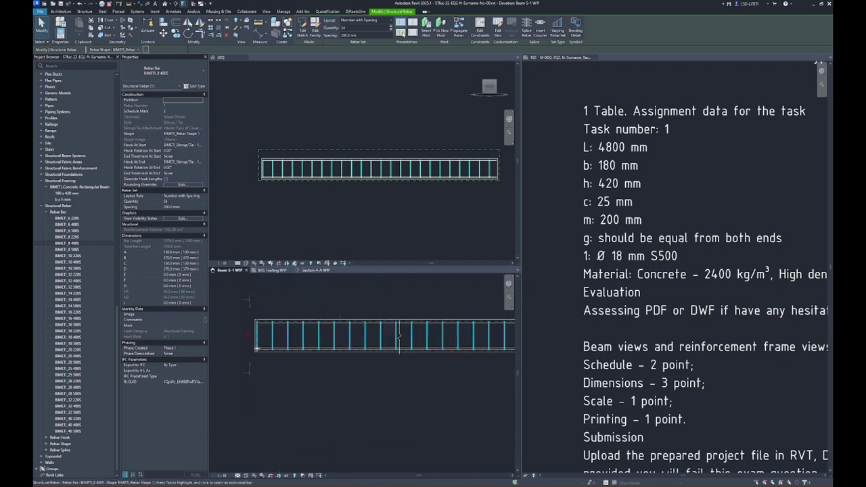
{"action": "mouse_move", "coordinate": [468, 363]}
{"action": "middle_mouse_down"}
{"action": "mouse_move", "coordinate": [357, 393]}
{"action": "mouse_move", "coordinate": [482, 382]}
{"action": "mouse_move", "coordinate": [282, 382]}
{"action": "middle_mouse_up"}
{"action": "scroll", "coordinate": [402, 359], "scroll_direction": "up", "scroll_amount": 3}
{"action": "scroll", "coordinate": [344, 383], "scroll_direction": "down", "scroll_amount": 3}
{"action": "scroll", "coordinate": [282, 383], "scroll_direction": "up", "scroll_amount": 3}
{"action": "scroll", "coordinate": [344, 354], "scroll_direction": "up", "scroll_amount": 3}
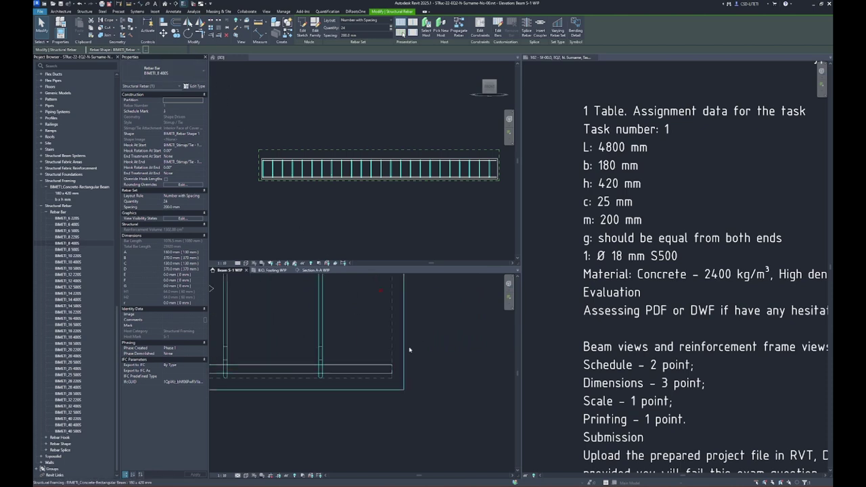
{"action": "left_click", "coordinate": [445, 373]}
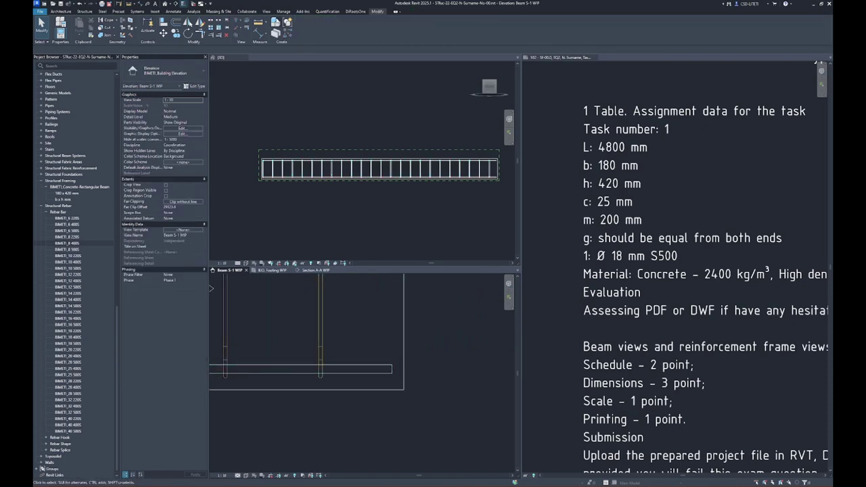
Measure the distance from the bar to the beam end with ME.
{"action": "key", "text": "m"}
{"action": "key", "text": "e"}
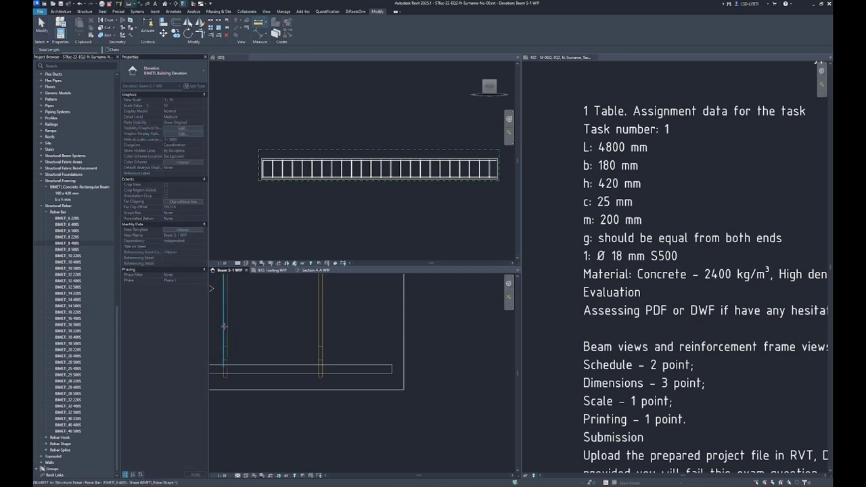
{"action": "left_click", "coordinate": [224, 328]}
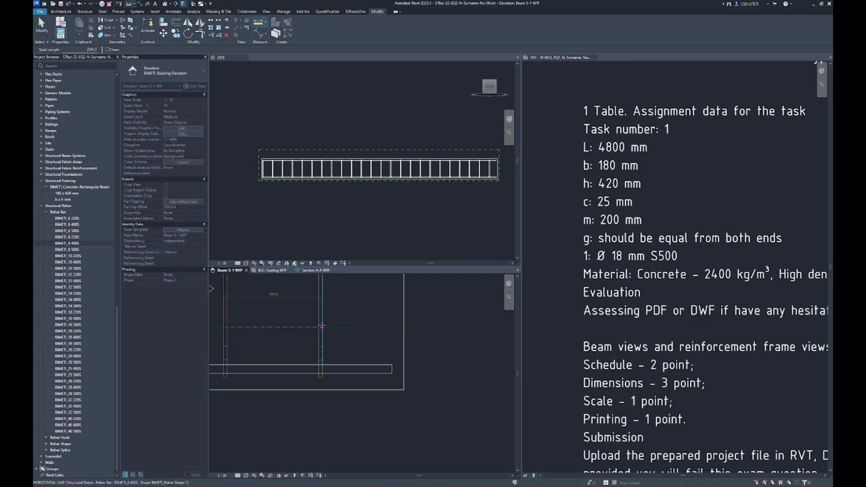
{"action": "key", "text": "Escape"}
{"action": "key", "text": "Escape"}
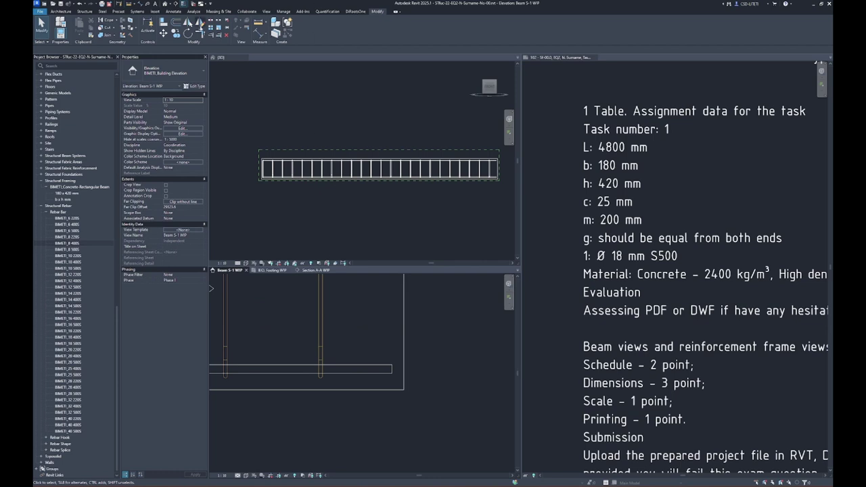
{"action": "key", "text": "m"}
{"action": "key", "text": "e"}
{"action": "scroll", "coordinate": [312, 342], "scroll_direction": "up", "scroll_amount": 2}
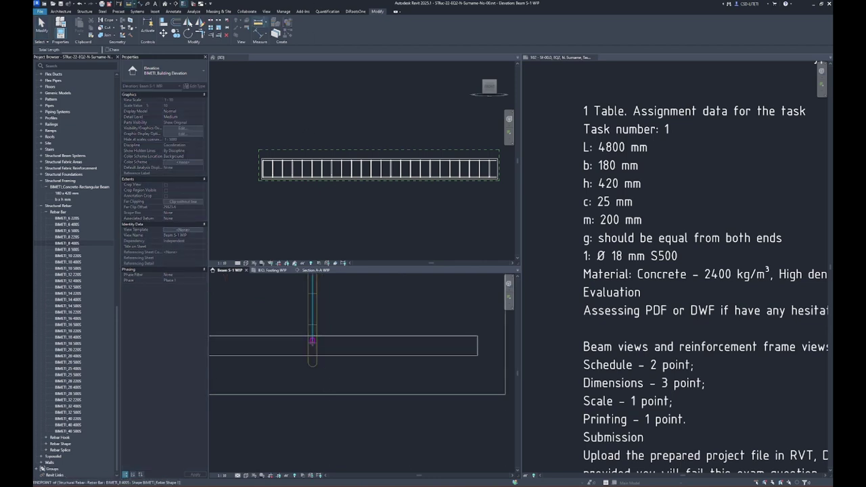
{"action": "left_click", "coordinate": [312, 345]}
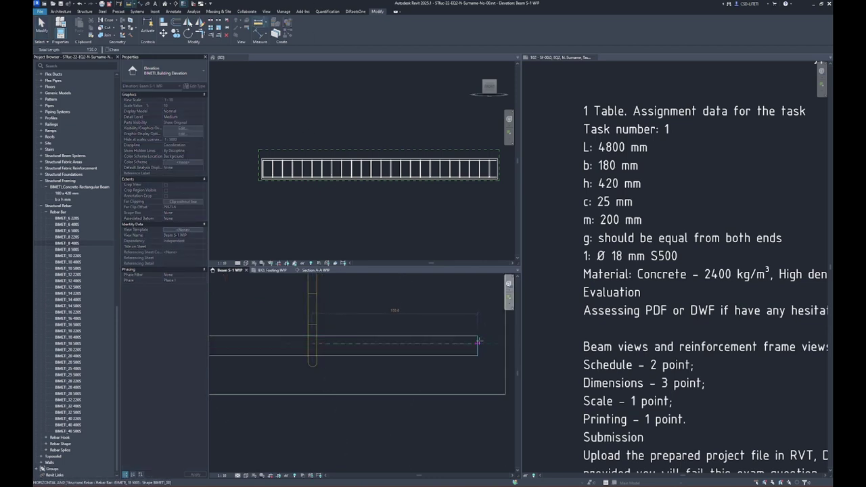
{"action": "key", "text": "Escape"}
{"action": "key", "text": "Escape"}
{"action": "scroll", "coordinate": [478, 342], "scroll_direction": "down", "scroll_amount": 1}
Move the stirrup set by 18 along the beam.
{"action": "left_click", "coordinate": [399, 346]}
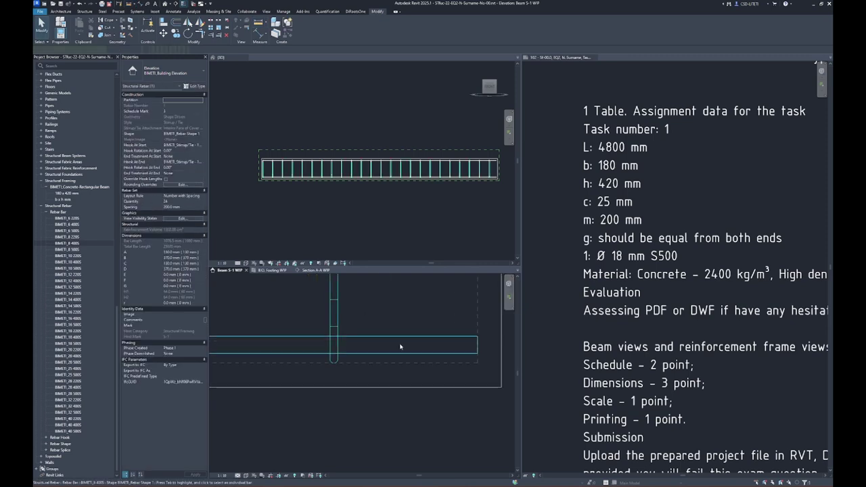
{"action": "scroll", "coordinate": [447, 338], "scroll_direction": "down", "scroll_amount": 2}
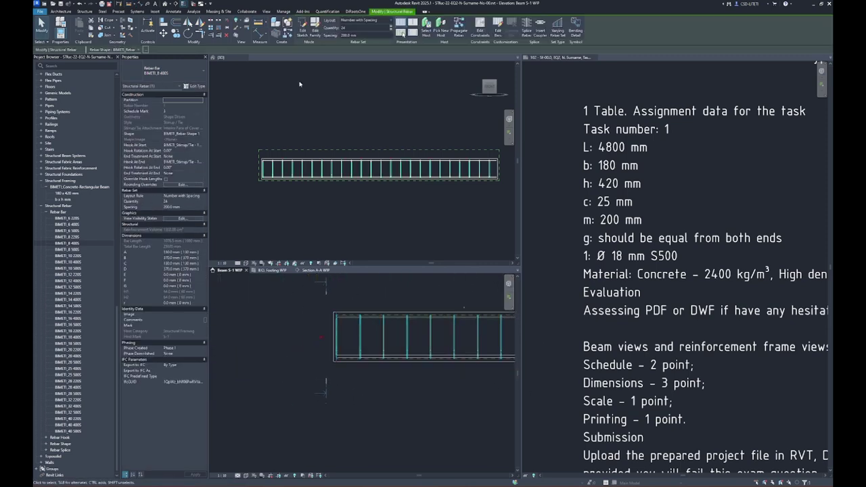
{"action": "key", "text": "Escape"}
{"action": "scroll", "coordinate": [301, 375], "scroll_direction": "up", "scroll_amount": 2}
{"action": "scroll", "coordinate": [295, 391], "scroll_direction": "up", "scroll_amount": 2}
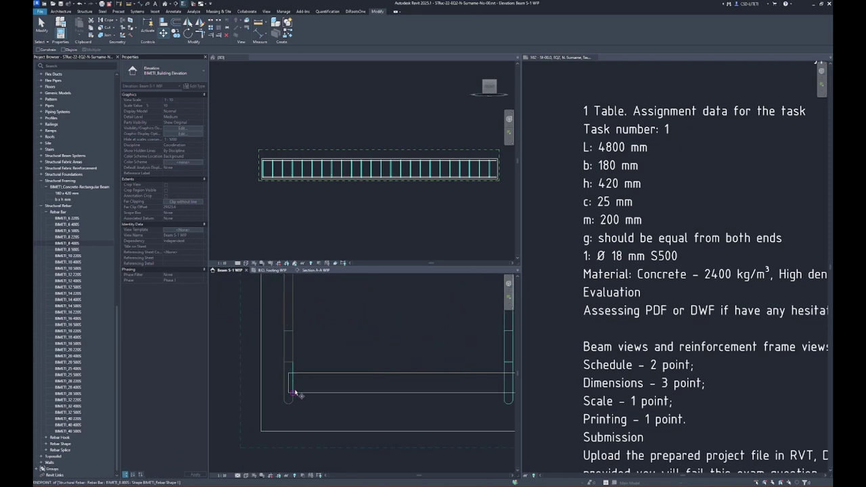
{"action": "scroll", "coordinate": [286, 386], "scroll_direction": "up", "scroll_amount": 2}
{"action": "left_click", "coordinate": [289, 374]}
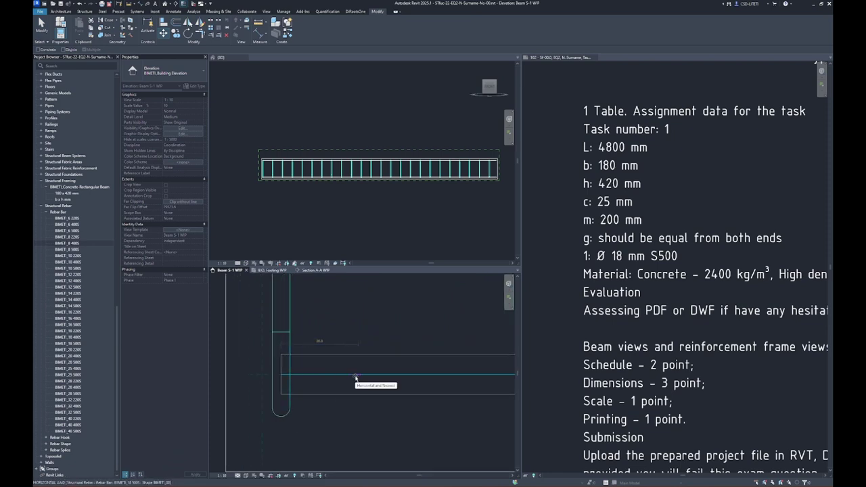
{"action": "type", "text": "18"}
{"action": "key", "text": "Return"}
{"action": "scroll", "coordinate": [354, 379], "scroll_direction": "down", "scroll_amount": 2}
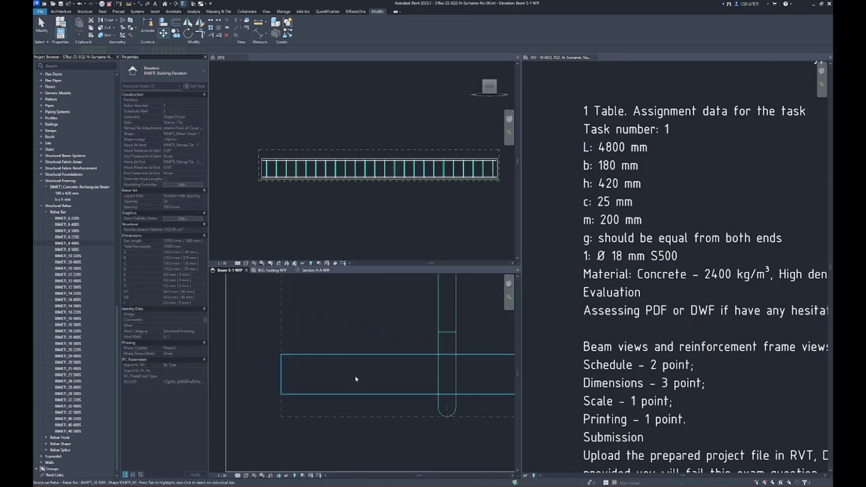
{"action": "scroll", "coordinate": [298, 370], "scroll_direction": "down", "scroll_amount": 1}
Measure again from the bar to the beam edge after the move.
{"action": "left_click", "coordinate": [258, 23]}
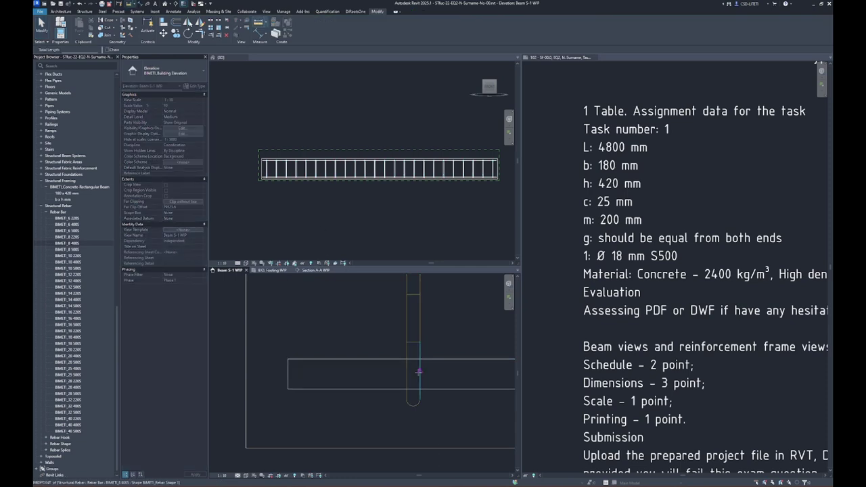
{"action": "left_click", "coordinate": [412, 371]}
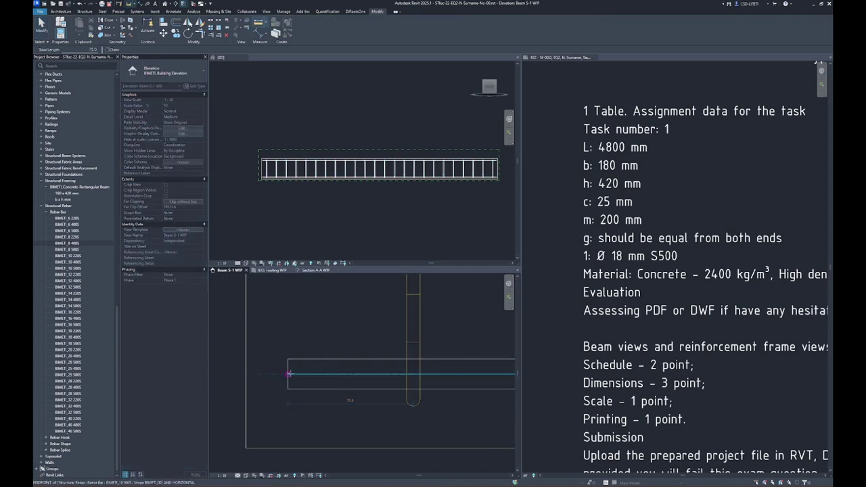
{"action": "key", "text": "Escape"}
{"action": "scroll", "coordinate": [284, 378], "scroll_direction": "down", "scroll_amount": 2}
{"action": "scroll", "coordinate": [219, 412], "scroll_direction": "down", "scroll_amount": 1}
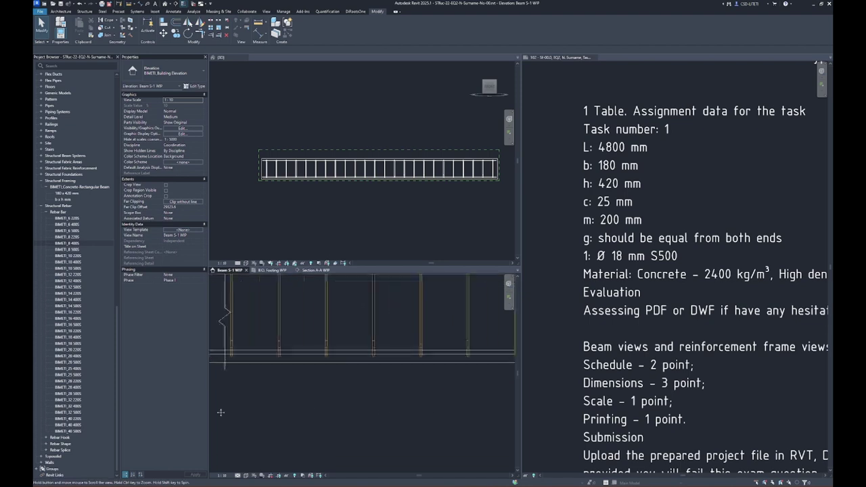
{"action": "scroll", "coordinate": [284, 352], "scroll_direction": "up", "scroll_amount": 2}
{"action": "scroll", "coordinate": [339, 347], "scroll_direction": "up", "scroll_amount": 2}
{"action": "scroll", "coordinate": [338, 347], "scroll_direction": "up", "scroll_amount": 1}
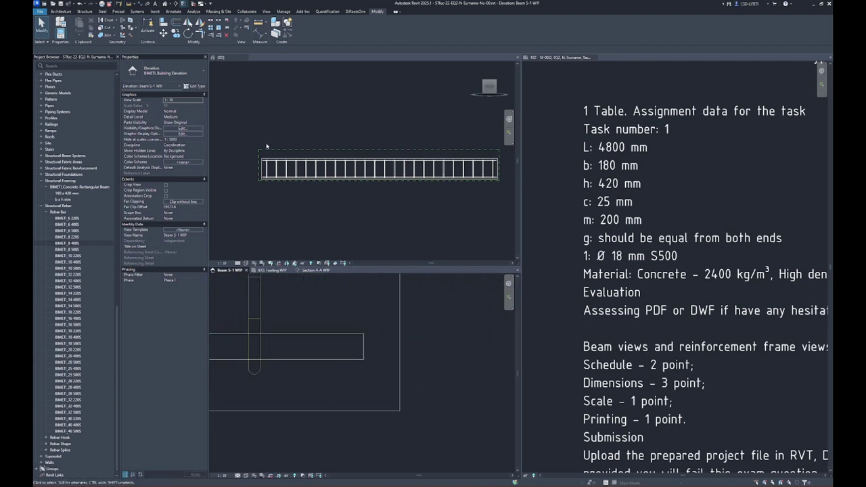
Measure from the first stirrup to the beam end and shift the elevation left.
{"action": "left_click", "coordinate": [257, 22]}
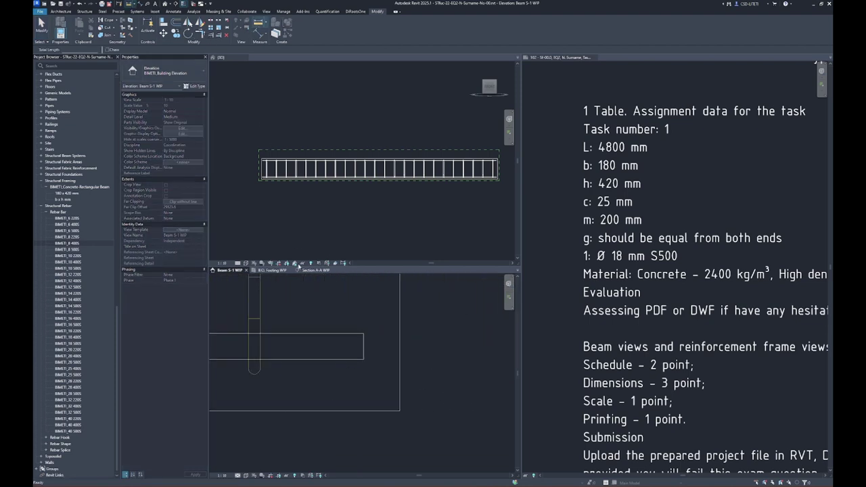
{"action": "left_click", "coordinate": [255, 343]}
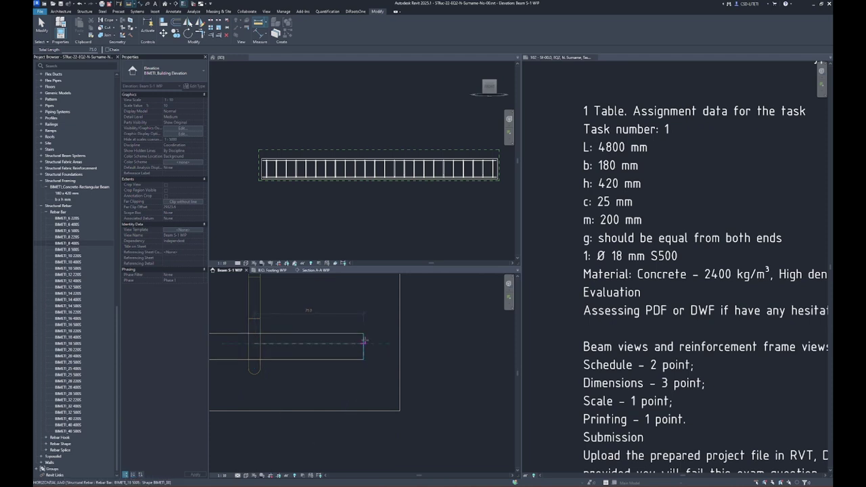
{"action": "key", "text": "Escape"}
{"action": "scroll", "coordinate": [473, 395], "scroll_direction": "down", "scroll_amount": 3}
{"action": "scroll", "coordinate": [460, 396], "scroll_direction": "down", "scroll_amount": 2}
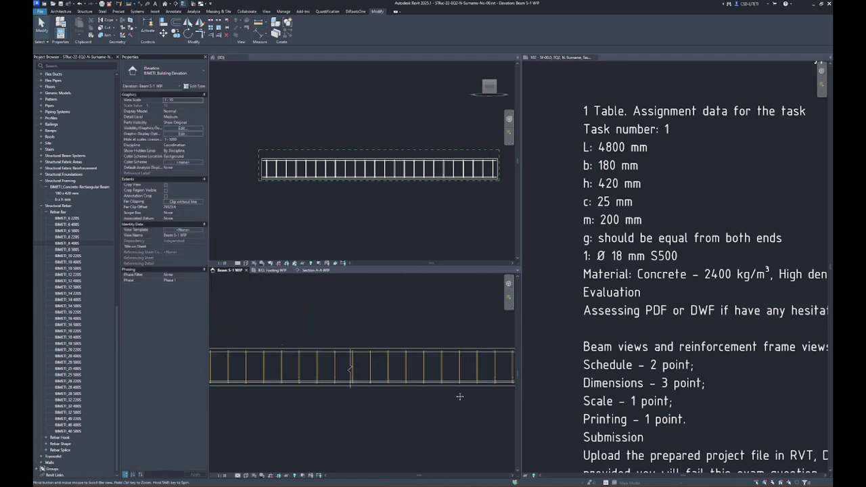
{"action": "middle_click_drag", "start_coordinate": [434, 398], "coordinate": [355, 400]}
{"action": "scroll", "coordinate": [375, 389], "scroll_direction": "up", "scroll_amount": 2}
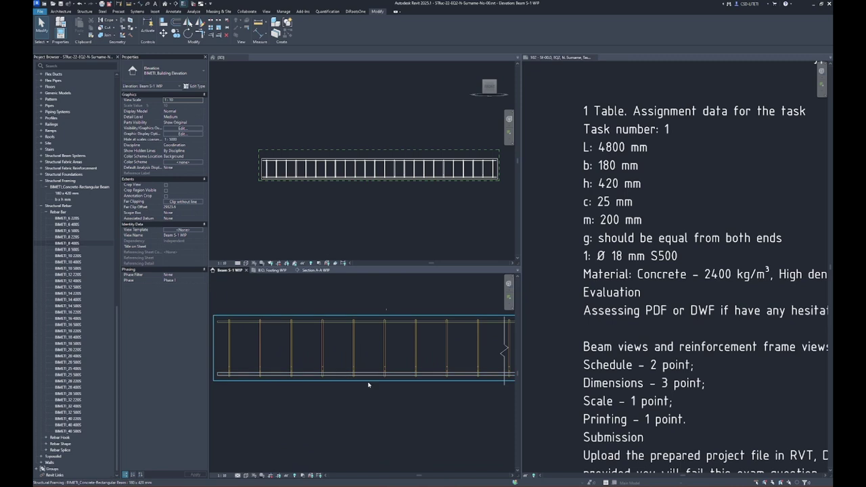
{"action": "scroll", "coordinate": [375, 389], "scroll_direction": "down", "scroll_amount": 1}
Draw a vertical reference plane at the beam's left end.
{"action": "left_click", "coordinate": [66, 12]}
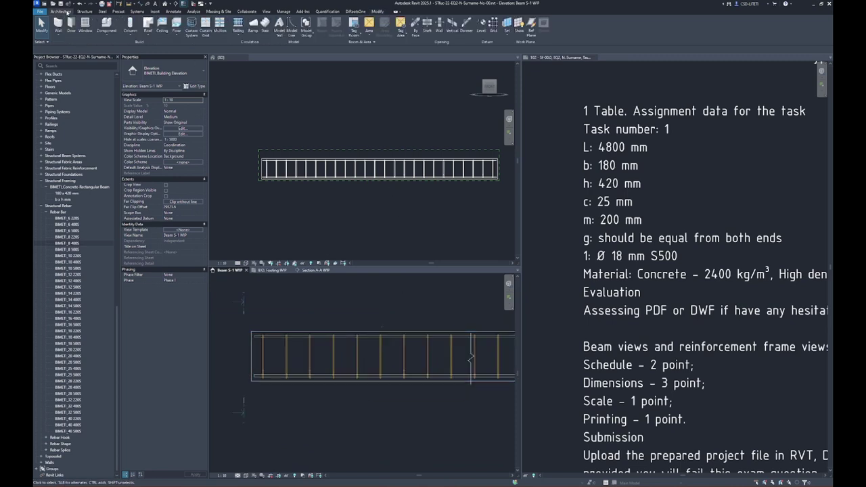
{"action": "left_click", "coordinate": [531, 27]}
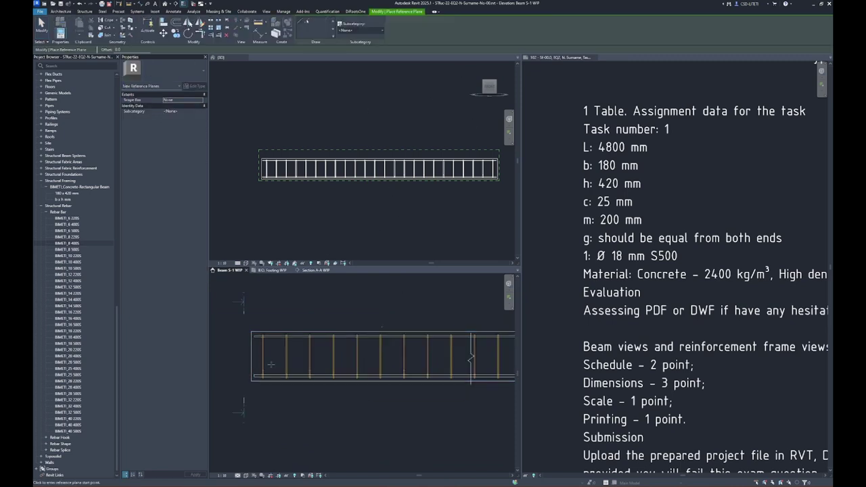
{"action": "left_click", "coordinate": [245, 321]}
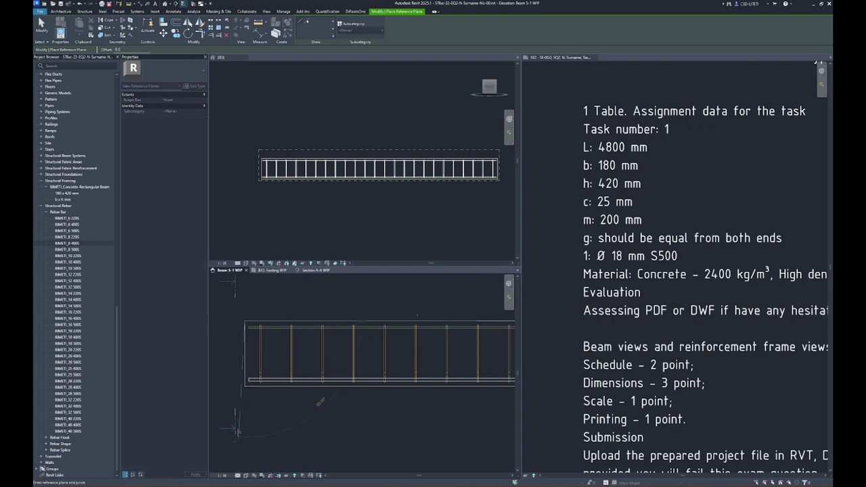
{"action": "left_click", "coordinate": [244, 411]}
{"action": "key", "text": "Escape"}
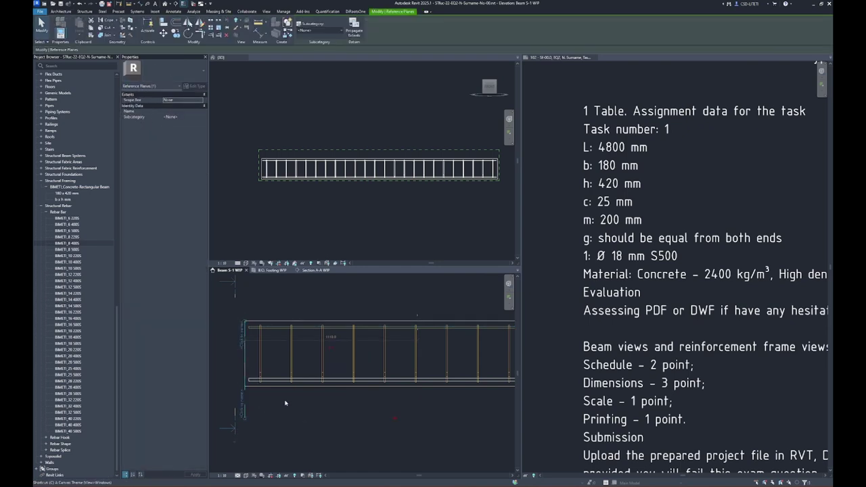
{"action": "key", "text": "Escape"}
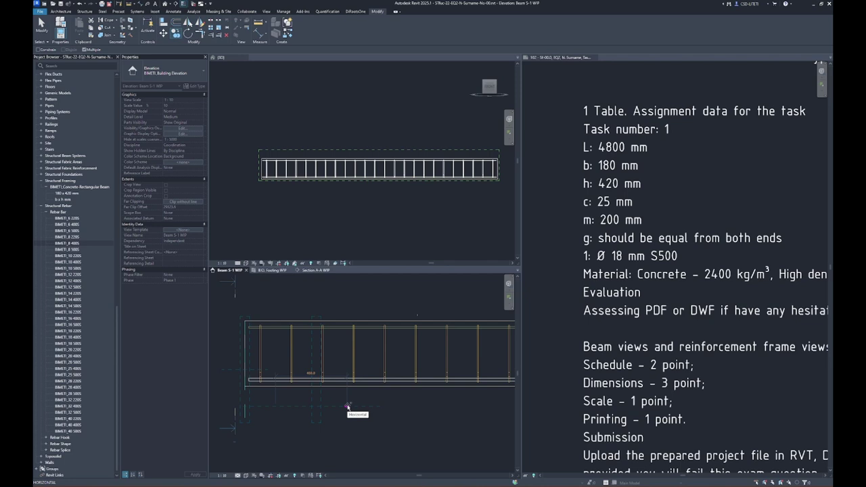
Add a second reference plane 358 from the beam end and zoom to the sheet's hook detail.
{"action": "type", "text": "358"}
{"action": "key", "text": "Return"}
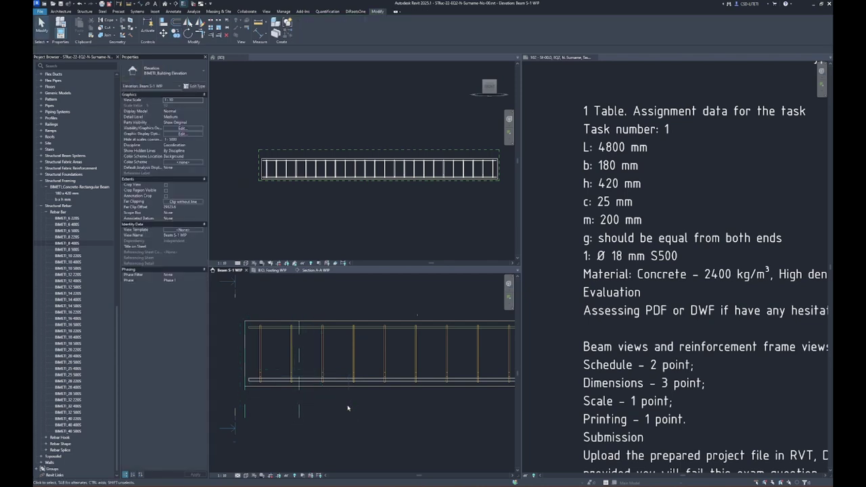
{"action": "scroll", "coordinate": [804, 347], "scroll_direction": "down", "scroll_amount": 5}
{"action": "scroll", "coordinate": [744, 304], "scroll_direction": "down", "scroll_amount": 3}
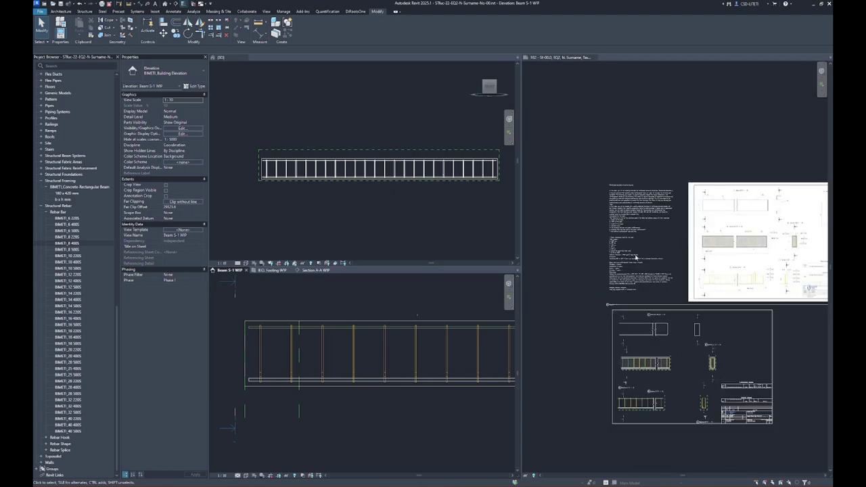
{"action": "scroll", "coordinate": [676, 257], "scroll_direction": "up", "scroll_amount": 5}
{"action": "scroll", "coordinate": [558, 217], "scroll_direction": "up", "scroll_amount": 3}
{"action": "scroll", "coordinate": [660, 228], "scroll_direction": "up", "scroll_amount": 3}
{"action": "scroll", "coordinate": [766, 249], "scroll_direction": "down", "scroll_amount": 2}
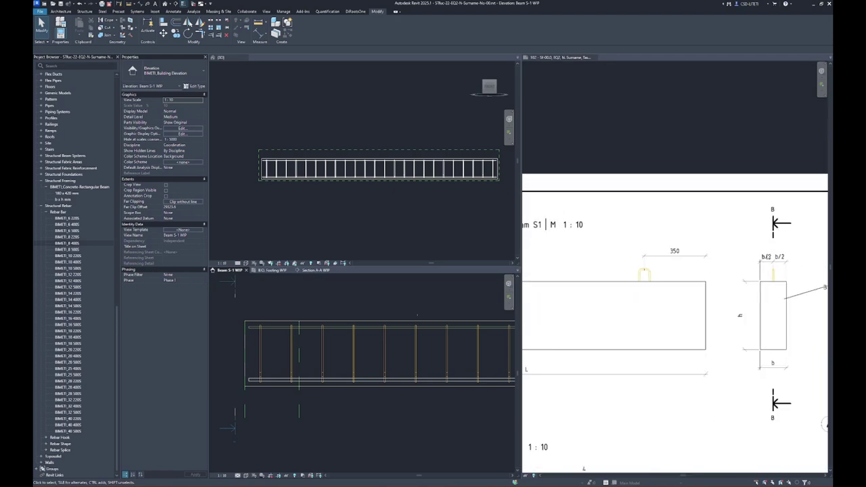
{"action": "scroll", "coordinate": [663, 286], "scroll_direction": "up", "scroll_amount": 1}
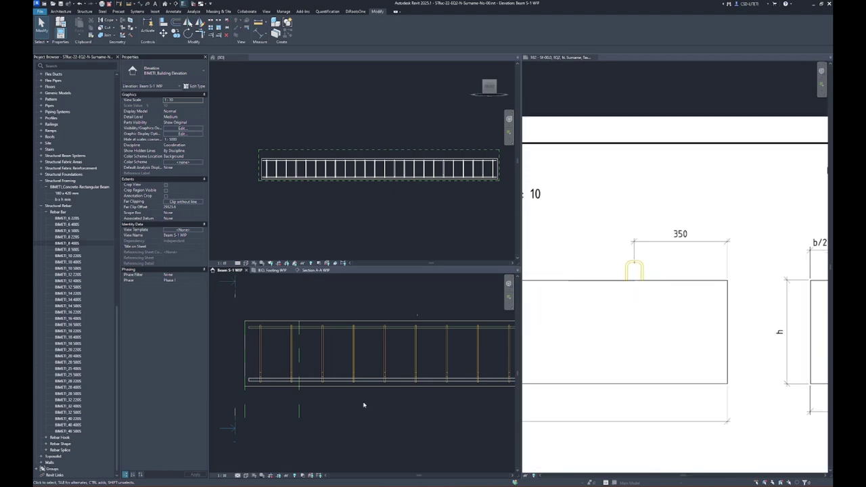
{"action": "scroll", "coordinate": [308, 379], "scroll_direction": "up", "scroll_amount": 2}
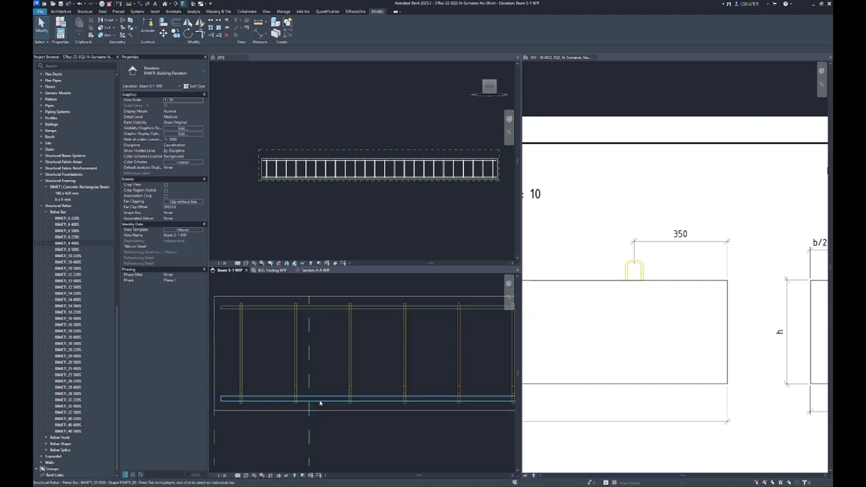
{"action": "scroll", "coordinate": [783, 368], "scroll_direction": "down", "scroll_amount": 2}
{"action": "scroll", "coordinate": [783, 367], "scroll_direction": "down", "scroll_amount": 1}
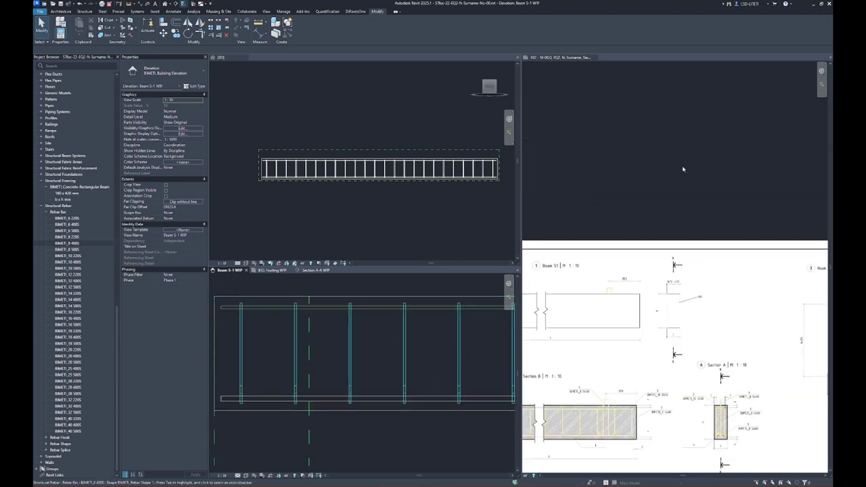
{"action": "scroll", "coordinate": [683, 169], "scroll_direction": "down", "scroll_amount": 1}
{"action": "scroll", "coordinate": [711, 331], "scroll_direction": "up", "scroll_amount": 3}
{"action": "scroll", "coordinate": [711, 331], "scroll_direction": "up", "scroll_amount": 2}
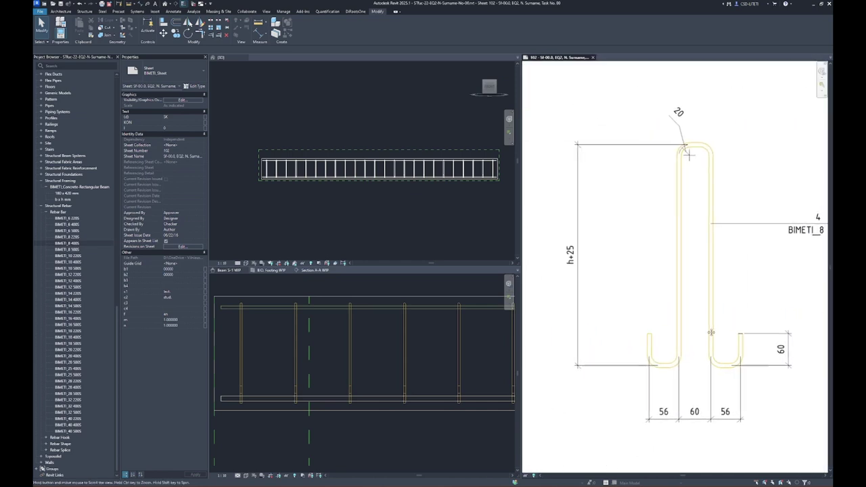
Begin a sketched rebar on the beam, confirm its work plane, then return to the B.O. Footing WIP plan.
{"action": "left_click", "coordinate": [309, 379]}
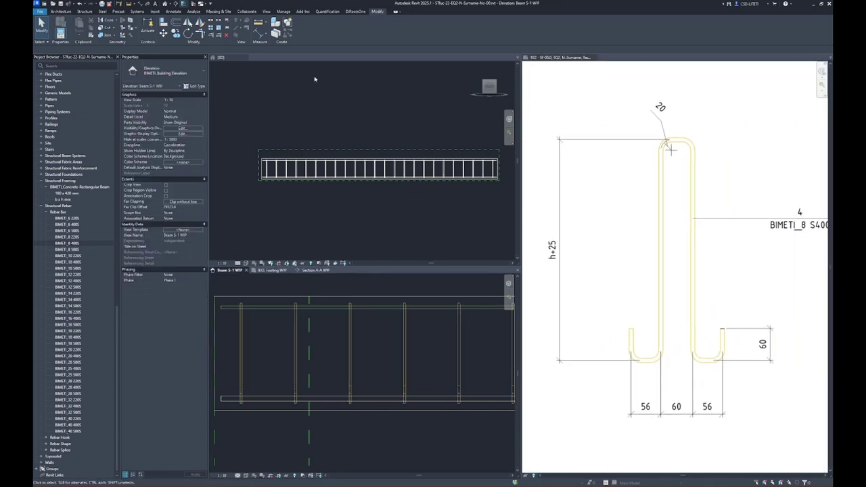
{"action": "left_click", "coordinate": [335, 298]}
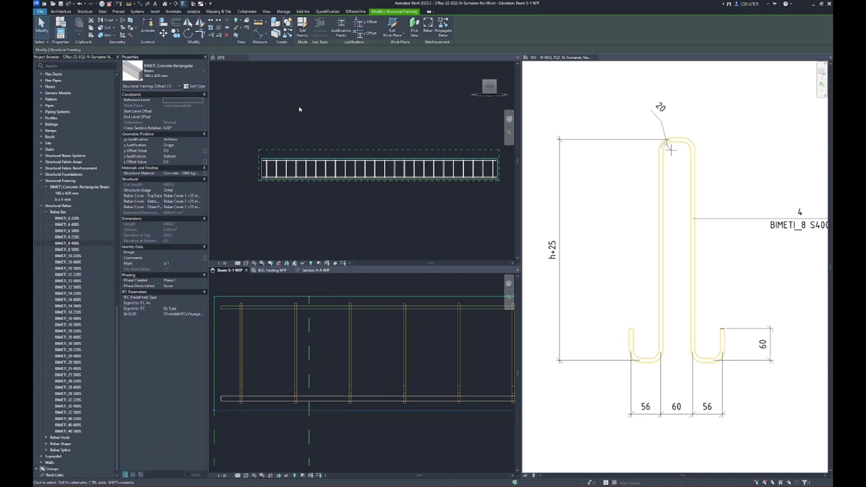
{"action": "left_click", "coordinate": [427, 35]}
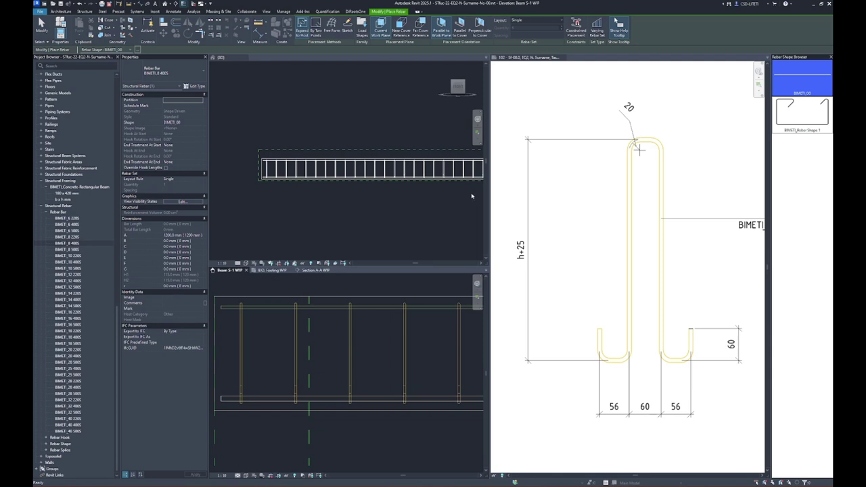
{"action": "left_click", "coordinate": [347, 31]}
{"action": "left_click", "coordinate": [330, 297]}
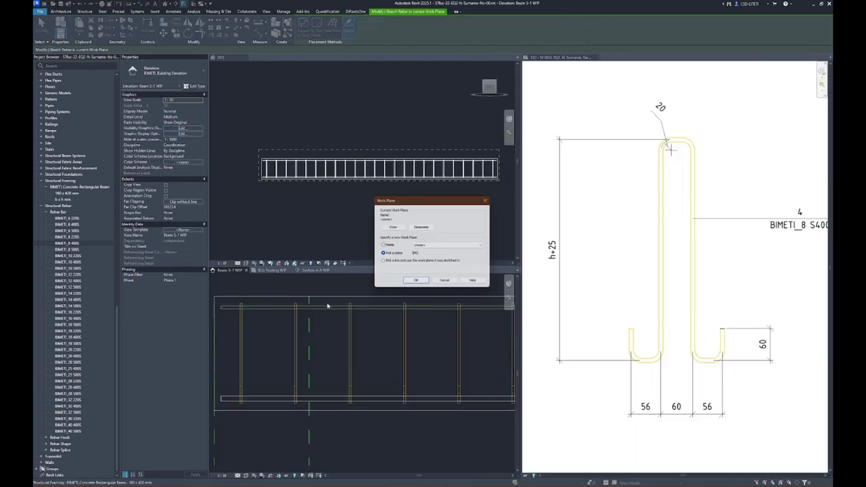
{"action": "left_click", "coordinate": [446, 283]}
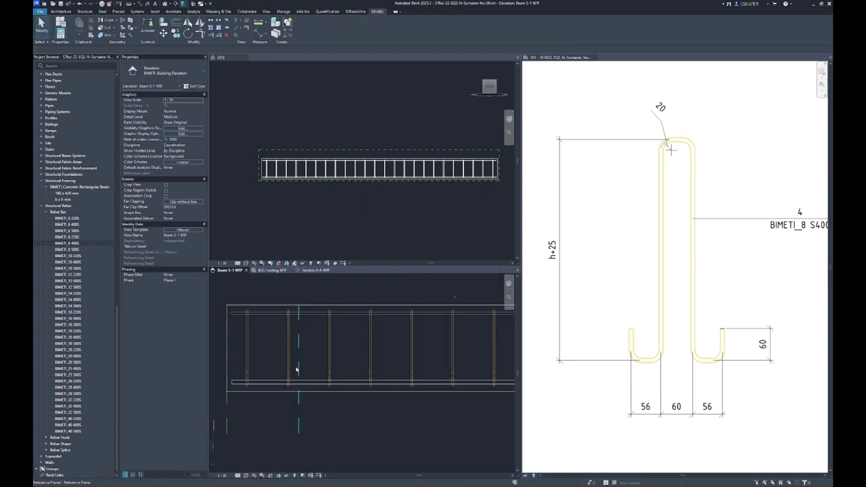
{"action": "scroll", "coordinate": [300, 350], "scroll_direction": "down", "scroll_amount": 2}
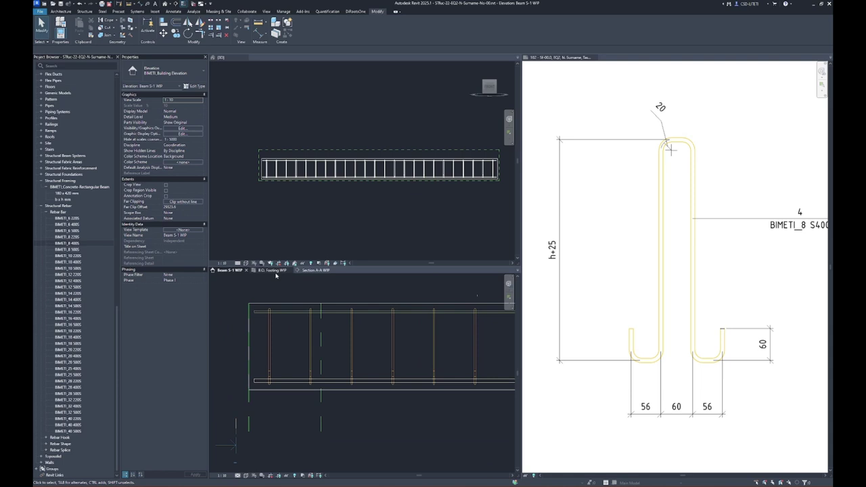
{"action": "left_click", "coordinate": [273, 271]}
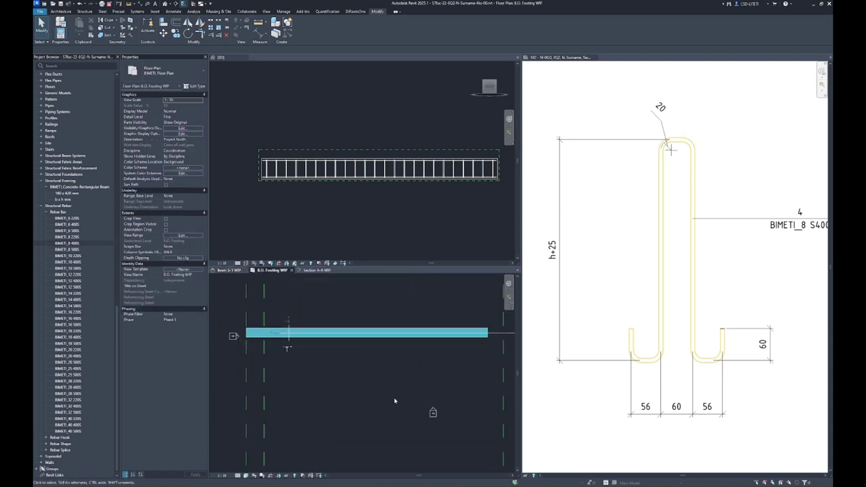
Open Section D-D from the Project Browser and pan it to centre the beam's stirrup row.
{"action": "left_click", "coordinate": [498, 333]}
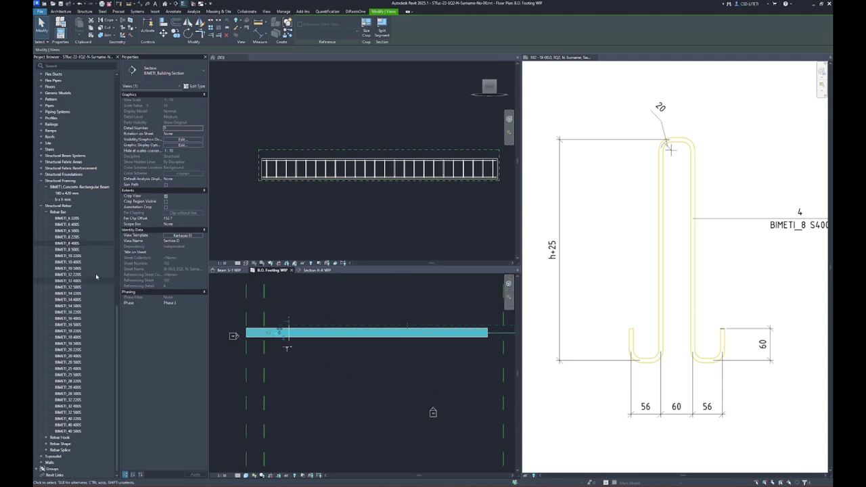
{"action": "scroll", "coordinate": [96, 276], "scroll_direction": "up", "scroll_amount": 5}
{"action": "scroll", "coordinate": [72, 269], "scroll_direction": "up", "scroll_amount": 5}
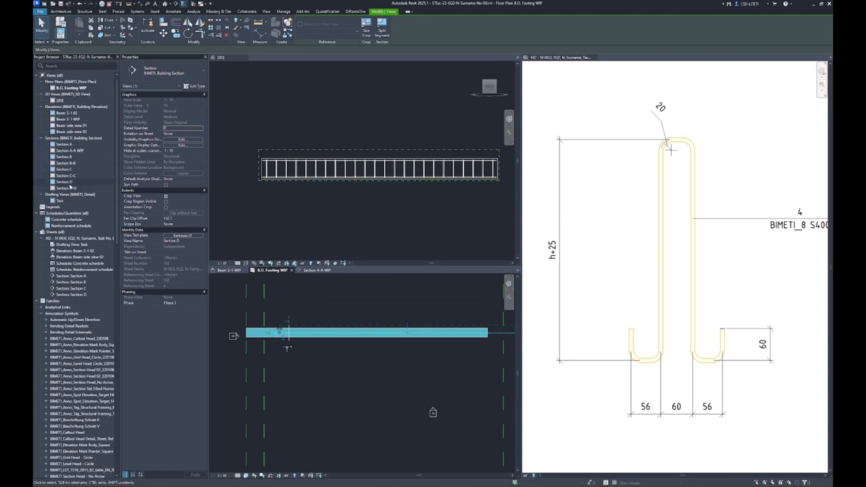
{"action": "left_click", "coordinate": [74, 190]}
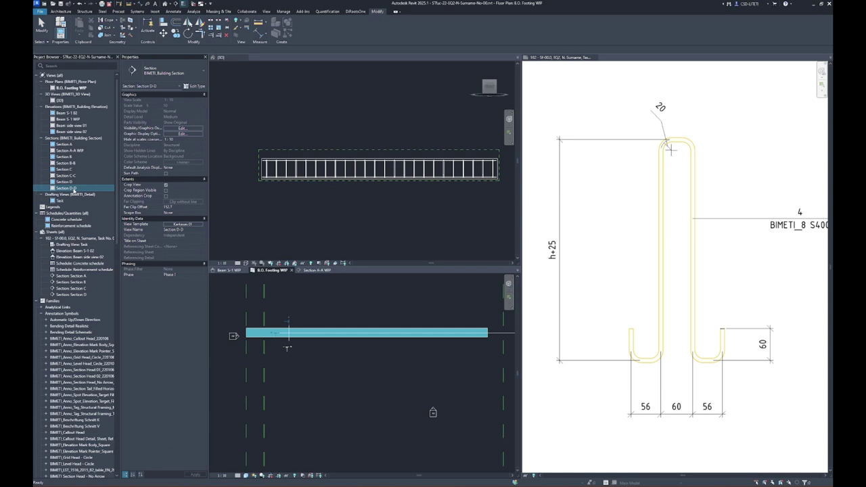
{"action": "key", "text": "Return"}
{"action": "left_click", "coordinate": [463, 346]}
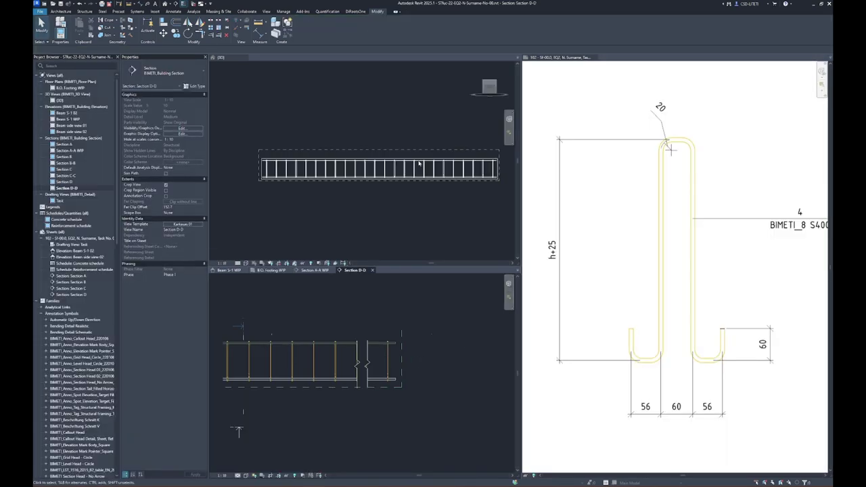
{"action": "middle_click_drag", "start_coordinate": [399, 301], "coordinate": [398, 398]}
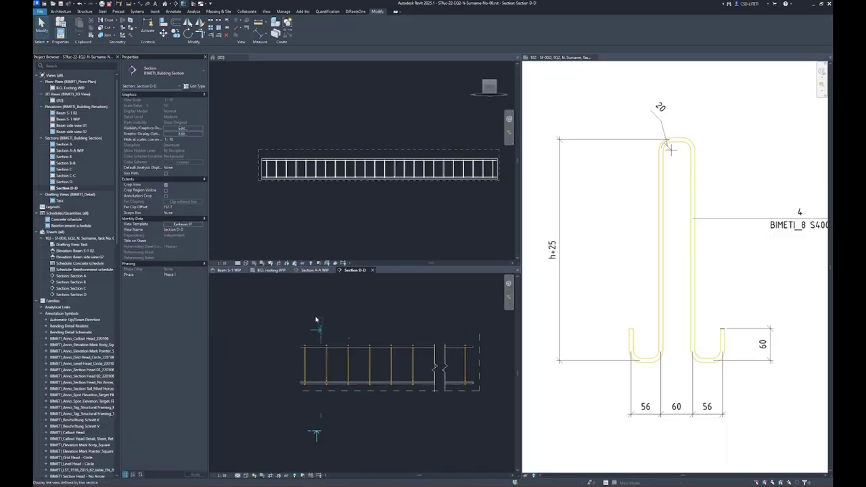
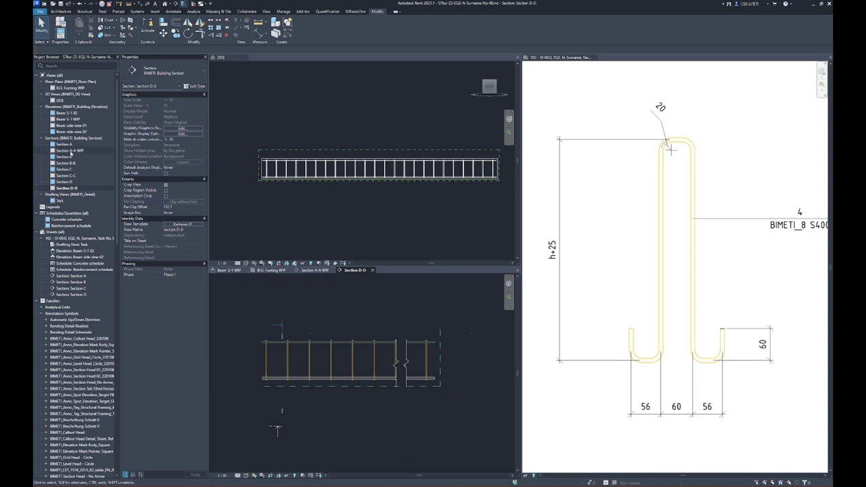
Switch the lower view from Section A-A WIP to Section B-B, turn off Crop View, and fit the whole beam.
{"action": "double_click", "coordinate": [70, 151]}
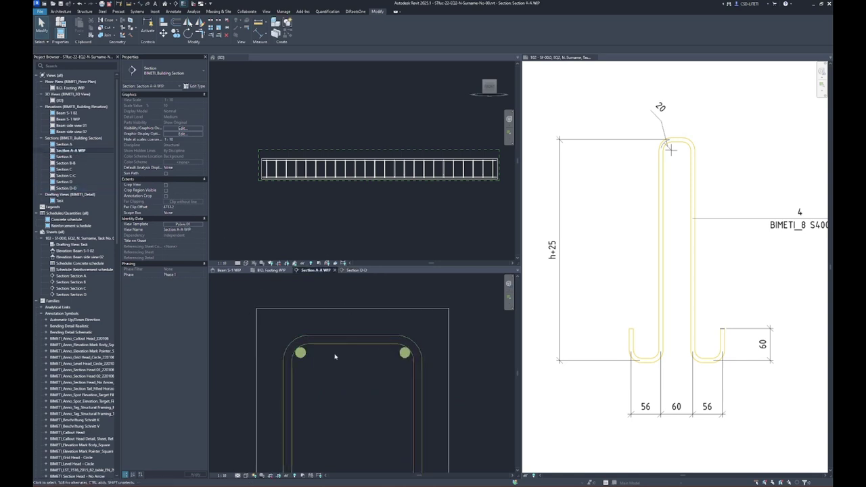
{"action": "double_click", "coordinate": [66, 163]}
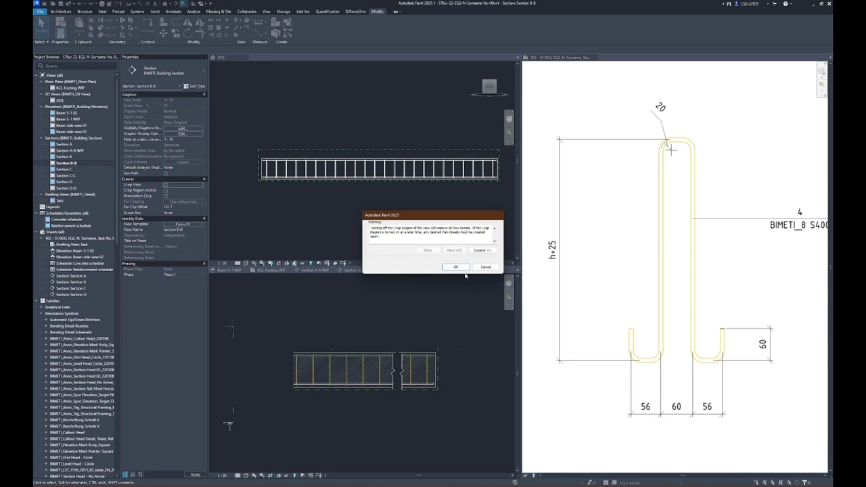
{"action": "left_click", "coordinate": [455, 267]}
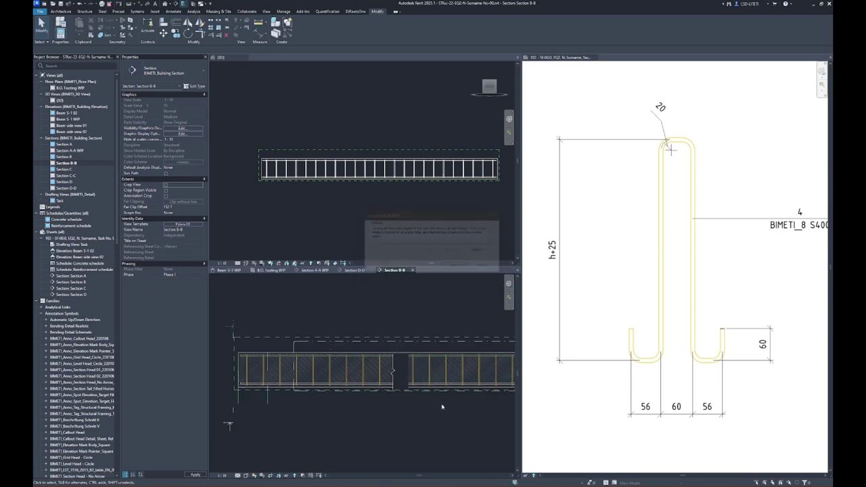
{"action": "middle_click", "coordinate": [379, 433]}
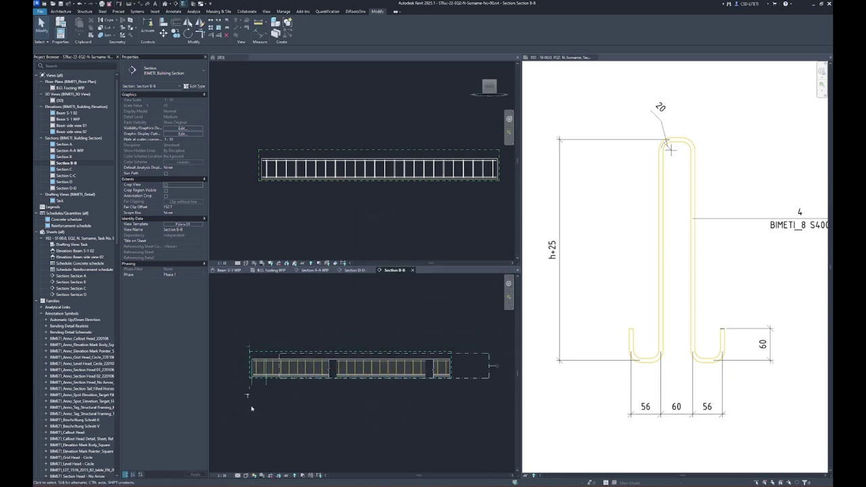
{"action": "scroll", "coordinate": [251, 407], "scroll_direction": "up", "scroll_amount": 2}
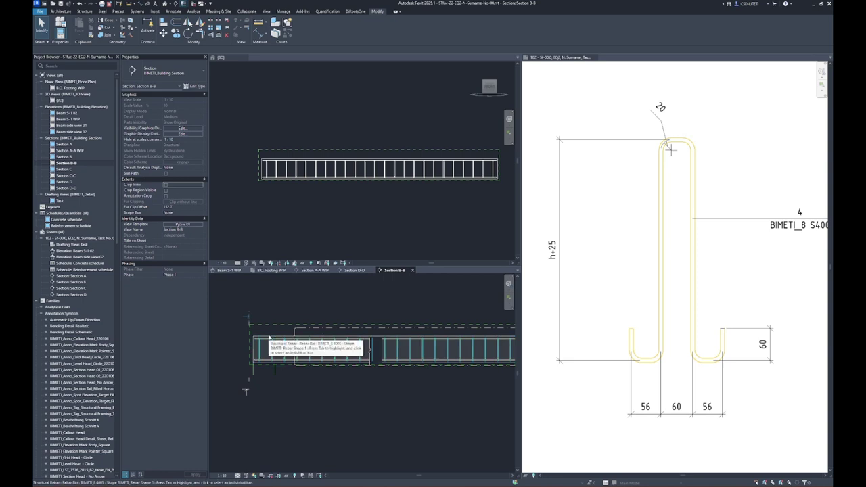
{"action": "scroll", "coordinate": [269, 337], "scroll_direction": "up", "scroll_amount": 1}
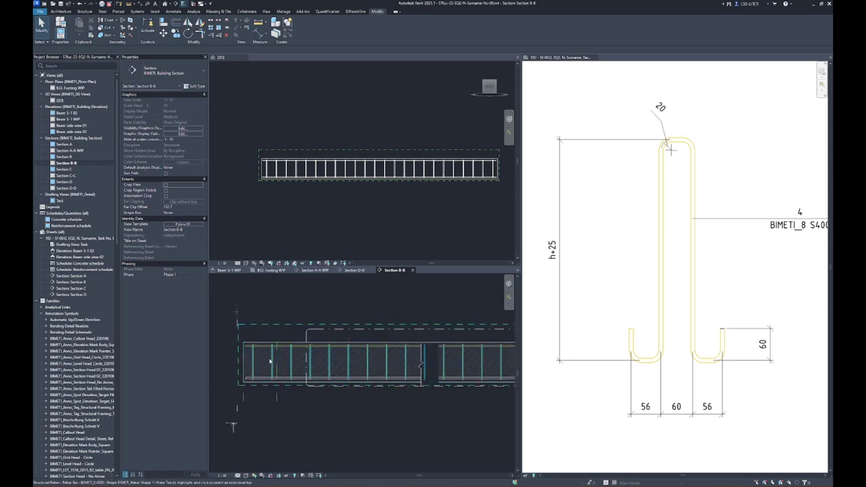
{"action": "scroll", "coordinate": [270, 361], "scroll_direction": "up", "scroll_amount": 1}
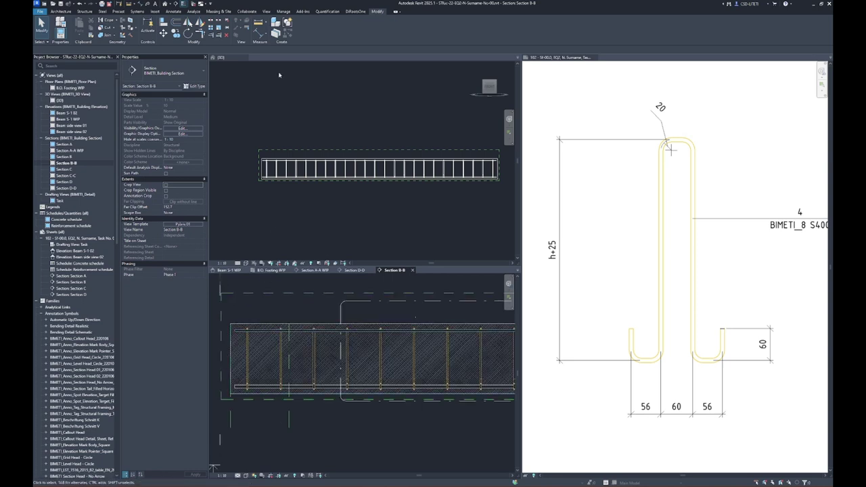
Start a sketched rebar hosted in the concrete beam and draw its rectangular outline.
{"action": "left_click", "coordinate": [262, 324]}
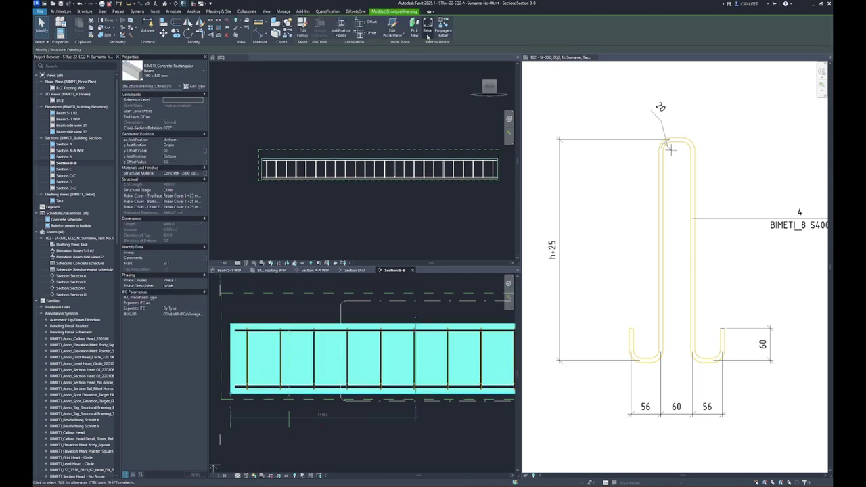
{"action": "left_click", "coordinate": [427, 34]}
{"action": "left_click", "coordinate": [343, 31]}
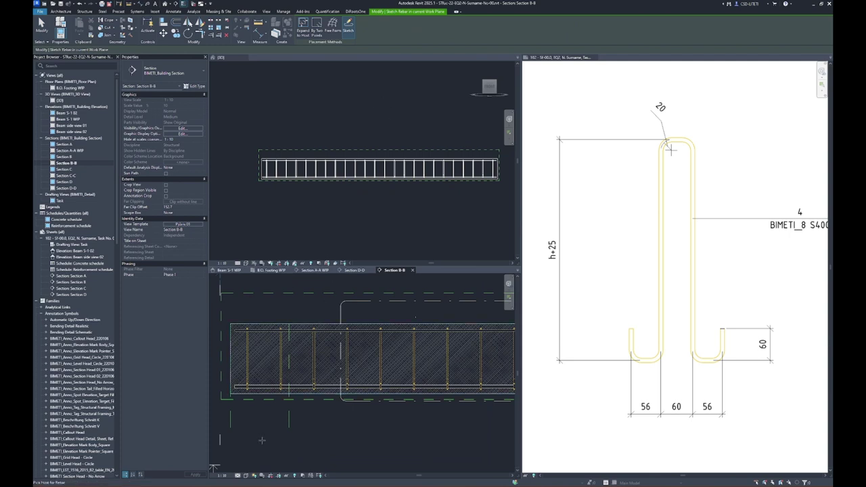
{"action": "left_click", "coordinate": [269, 395]}
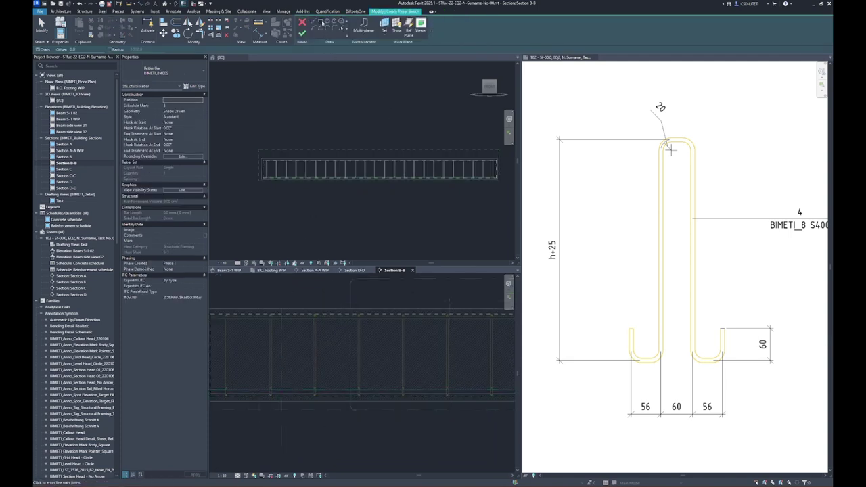
{"action": "middle_click_drag", "start_coordinate": [278, 323], "coordinate": [338, 372]}
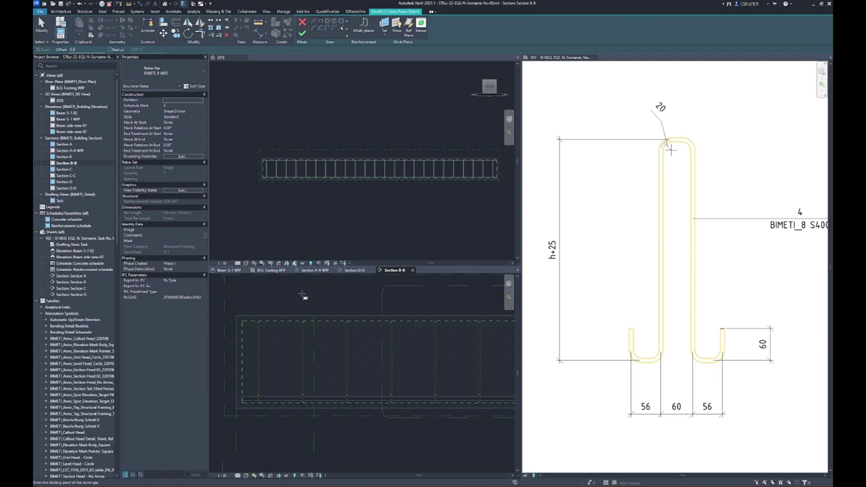
{"action": "key", "text": "Escape"}
Delete the rectangle's bottom line and set the spacing between the two rebar legs to 60.
{"action": "scroll", "coordinate": [309, 306], "scroll_direction": "up", "scroll_amount": 5}
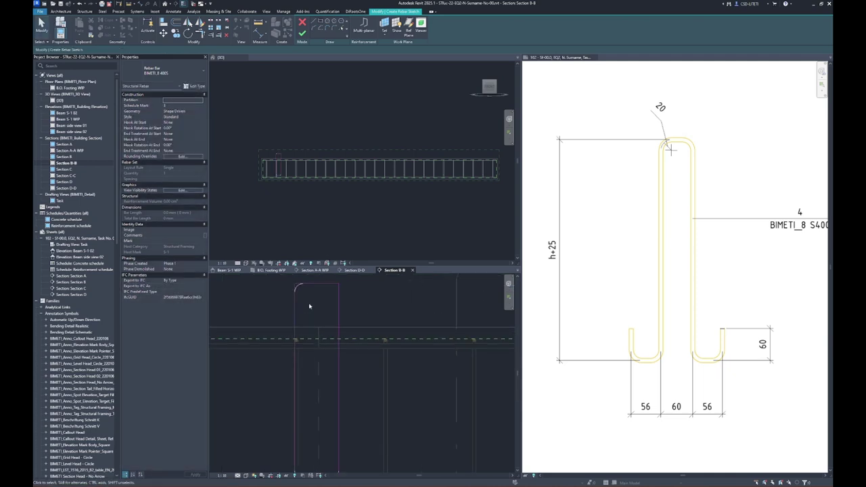
{"action": "scroll", "coordinate": [309, 306], "scroll_direction": "down", "scroll_amount": 3}
{"action": "key", "text": "Delete"}
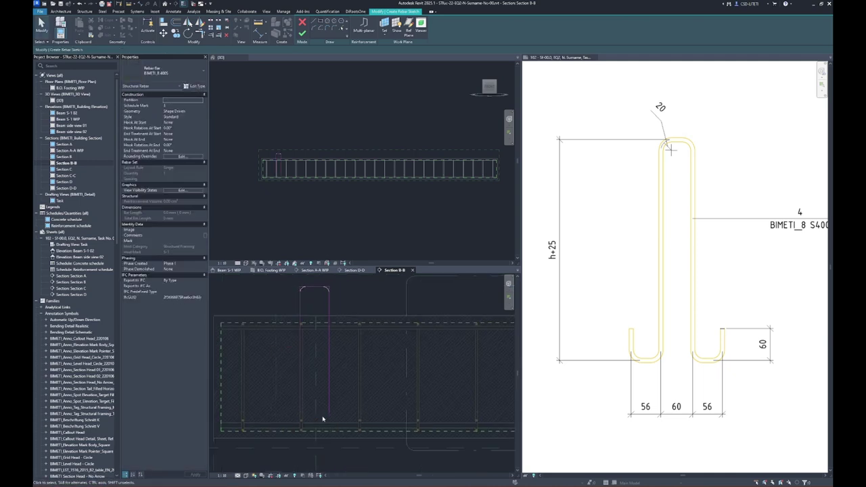
{"action": "scroll", "coordinate": [329, 405], "scroll_direction": "down", "scroll_amount": 1}
{"action": "scroll", "coordinate": [332, 399], "scroll_direction": "down", "scroll_amount": 1}
{"action": "scroll", "coordinate": [338, 385], "scroll_direction": "down", "scroll_amount": 1}
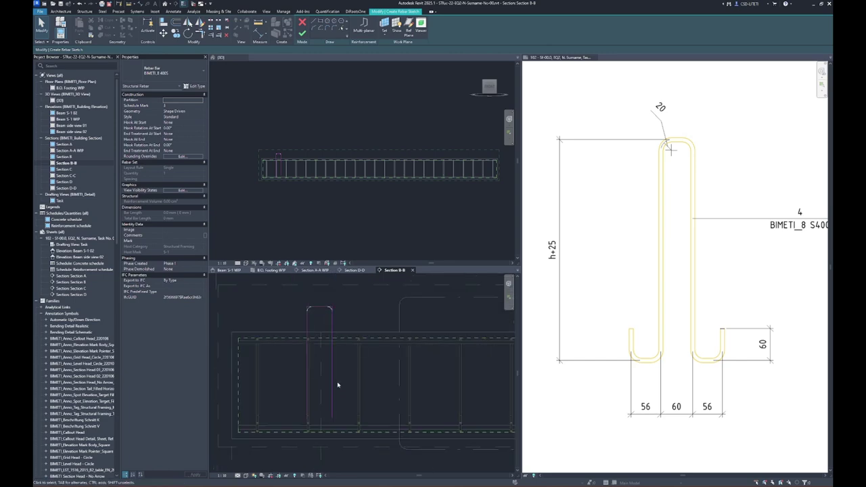
{"action": "left_click", "coordinate": [333, 348]}
{"action": "scroll", "coordinate": [318, 289], "scroll_direction": "up", "scroll_amount": 3}
{"action": "left_click", "coordinate": [324, 279]}
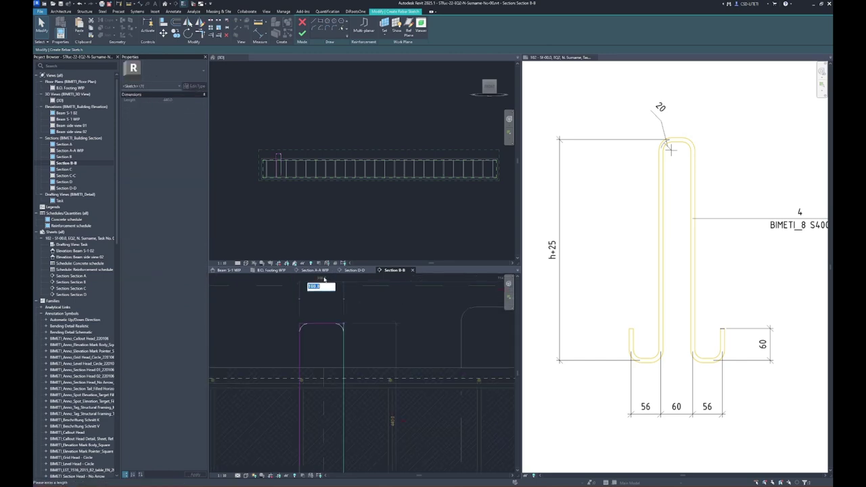
{"action": "key", "text": "Return"}
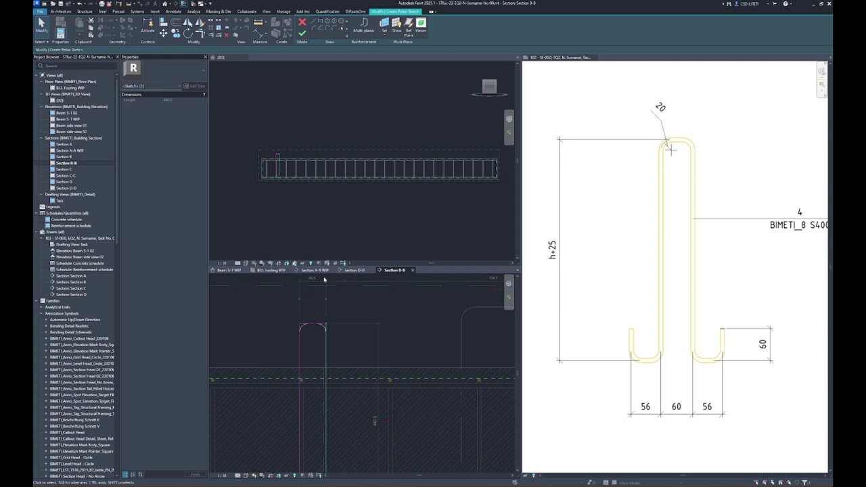
{"action": "key", "text": "m"}
{"action": "key", "text": "v"}
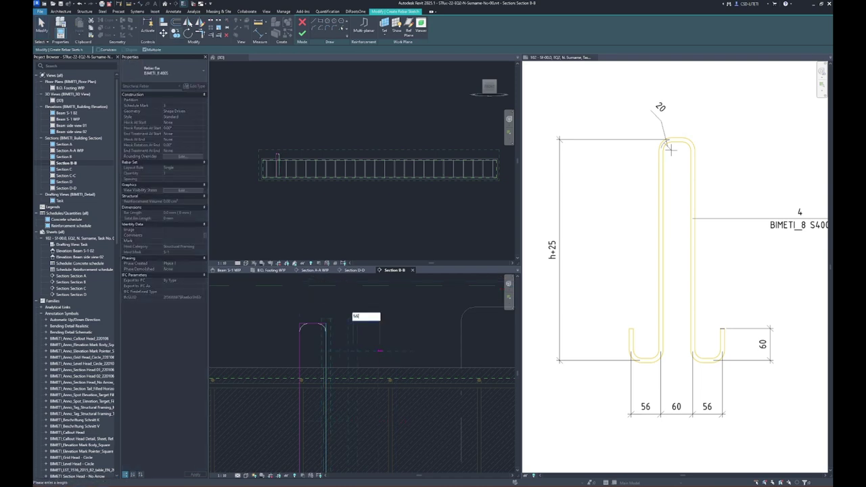
Place the moved sketch lines and copy a vertical leg within the rebar sketch.
{"action": "left_click", "coordinate": [380, 350]}
{"action": "scroll", "coordinate": [378, 338], "scroll_direction": "down", "scroll_amount": 3}
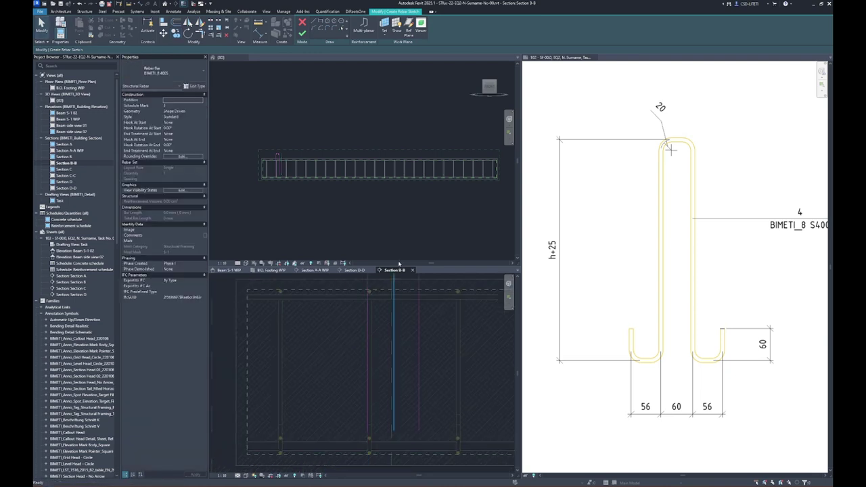
{"action": "left_click", "coordinate": [368, 332]}
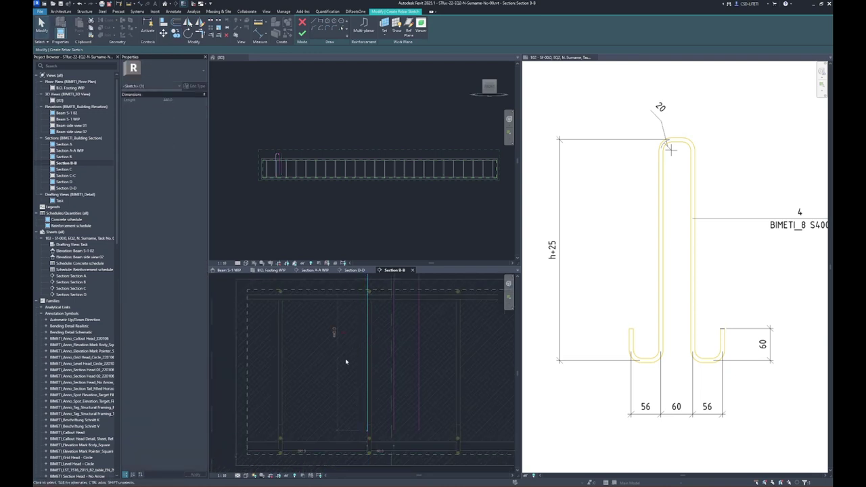
{"action": "key", "text": "c"}
{"action": "key", "text": "o"}
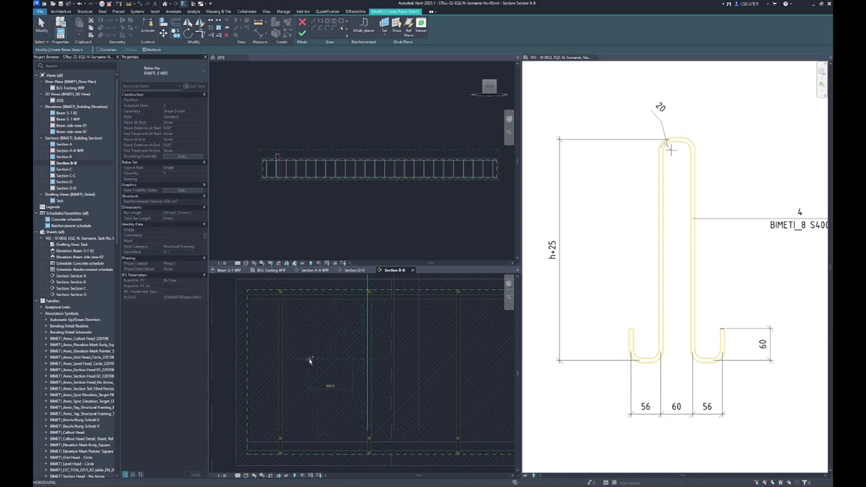
{"action": "type", "text": "56"}
{"action": "left_click", "coordinate": [315, 388]}
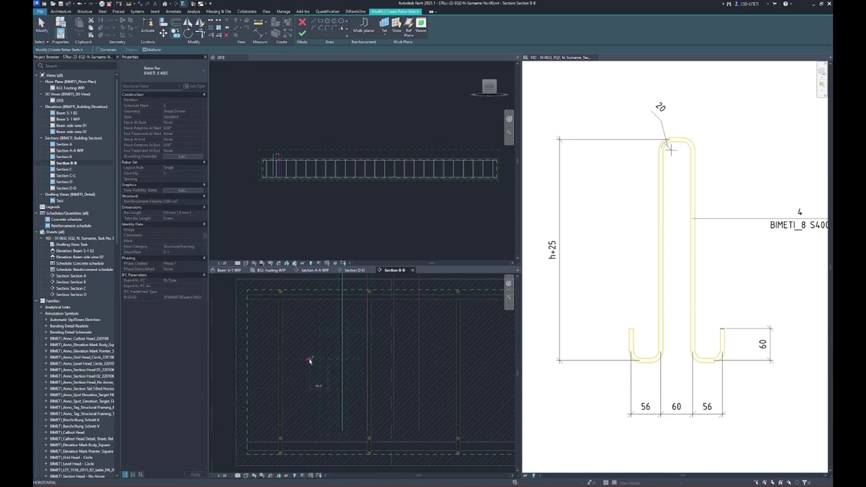
Shorten one vertical sketch line to 60 and adjust the other leg's 460.0 length.
{"action": "scroll", "coordinate": [381, 404], "scroll_direction": "up", "scroll_amount": 2}
{"action": "scroll", "coordinate": [380, 404], "scroll_direction": "down", "scroll_amount": 1}
{"action": "left_click", "coordinate": [376, 393]}
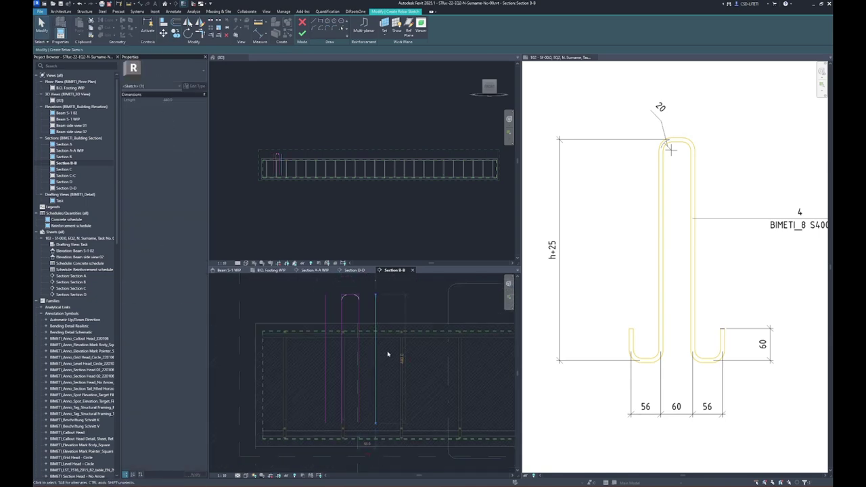
{"action": "left_click", "coordinate": [399, 357]}
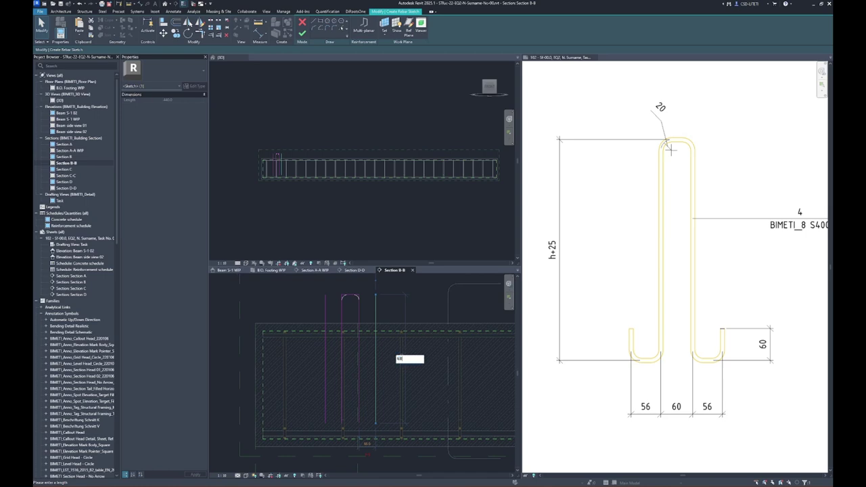
{"action": "key", "text": "Return"}
{"action": "left_click", "coordinate": [326, 362]}
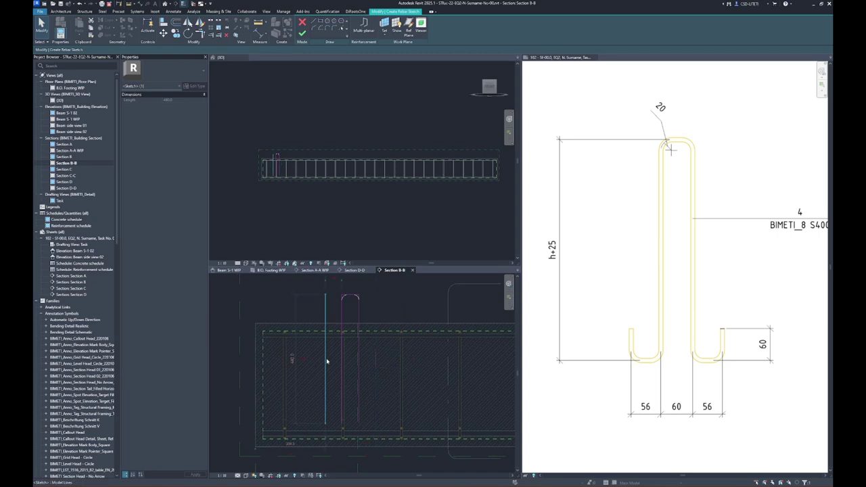
{"action": "left_click", "coordinate": [292, 359]}
{"action": "key", "text": "Escape"}
{"action": "key", "text": "Escape"}
Select the 440.0-long sketch line near the bars' lower ends and edit its length.
{"action": "scroll", "coordinate": [381, 430], "scroll_direction": "up", "scroll_amount": 3}
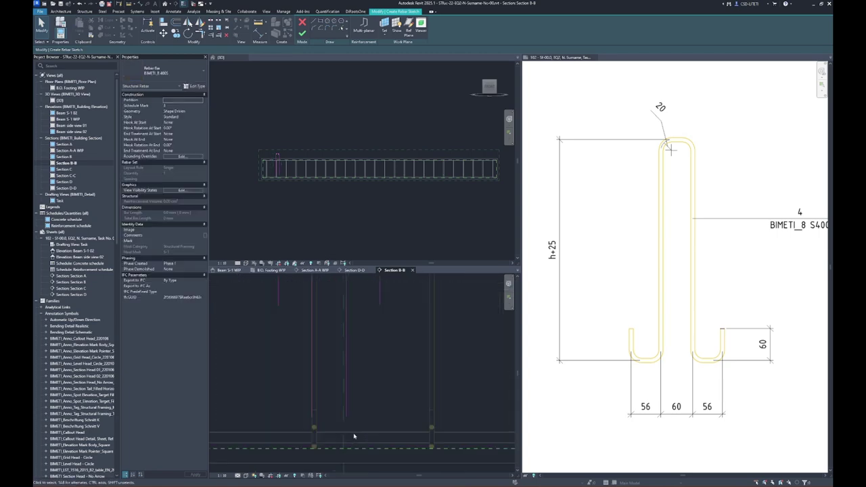
{"action": "middle_click_drag", "start_coordinate": [352, 401], "coordinate": [344, 411]}
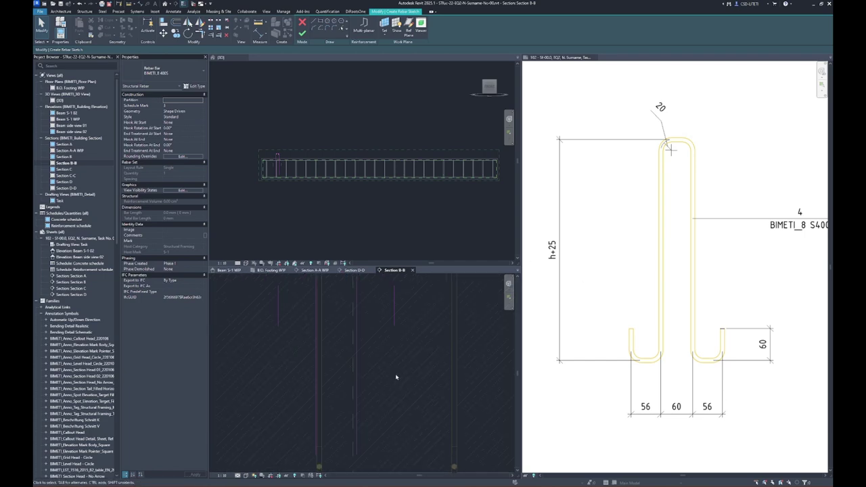
{"action": "scroll", "coordinate": [396, 318], "scroll_direction": "down", "scroll_amount": 2}
{"action": "scroll", "coordinate": [371, 368], "scroll_direction": "down", "scroll_amount": 1}
{"action": "left_click", "coordinate": [369, 375]}
{"action": "scroll", "coordinate": [374, 365], "scroll_direction": "down", "scroll_amount": 1}
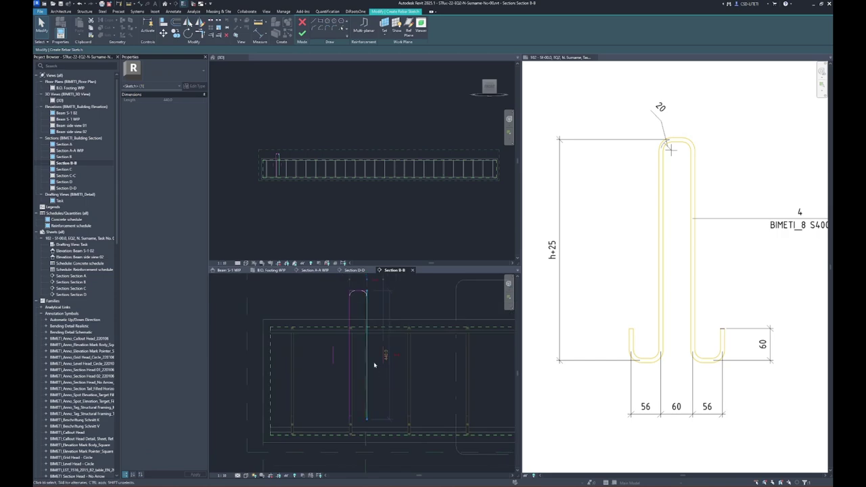
{"action": "left_click", "coordinate": [388, 356]}
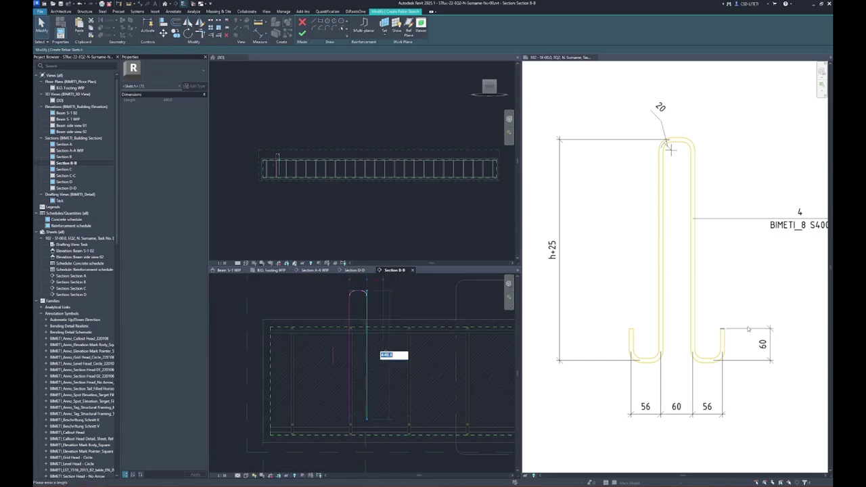
Zoom around the sheet to read the task data and the Hook K1 detail for the leg length.
{"action": "scroll", "coordinate": [821, 290], "scroll_direction": "down", "scroll_amount": 3}
{"action": "scroll", "coordinate": [825, 308], "scroll_direction": "down", "scroll_amount": 4}
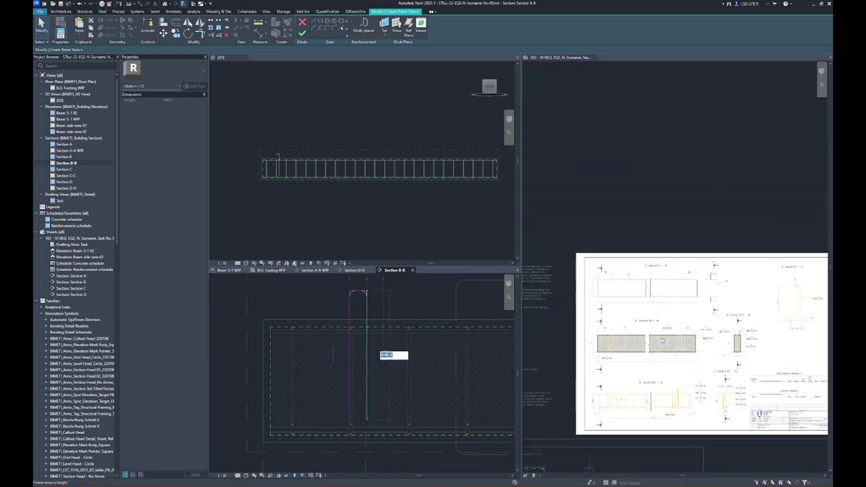
{"action": "scroll", "coordinate": [579, 280], "scroll_direction": "up", "scroll_amount": 5}
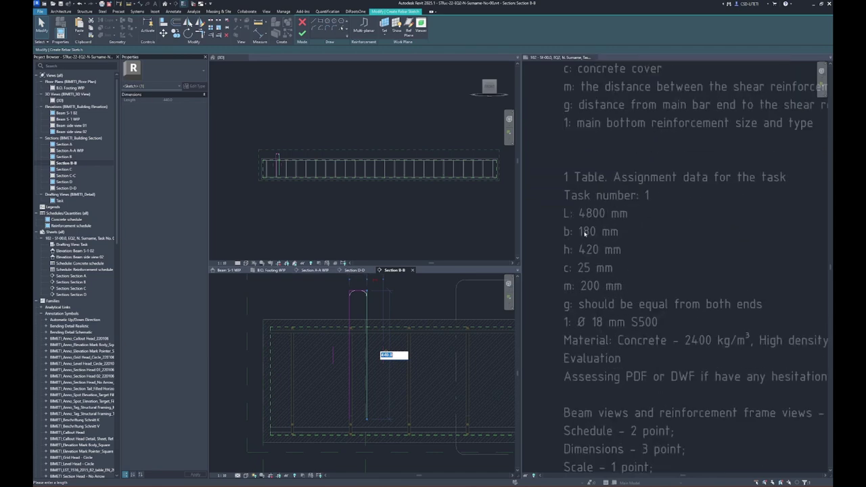
{"action": "scroll", "coordinate": [578, 259], "scroll_direction": "down", "scroll_amount": 2}
{"action": "scroll", "coordinate": [579, 259], "scroll_direction": "down", "scroll_amount": 3}
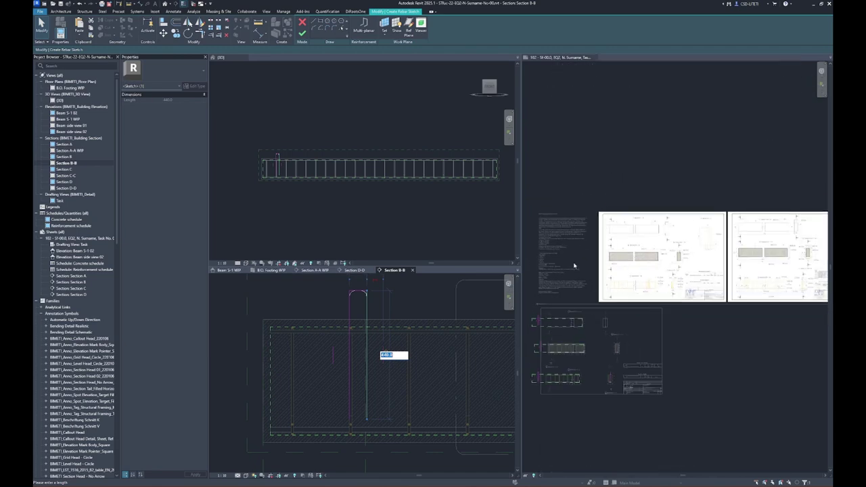
{"action": "scroll", "coordinate": [789, 321], "scroll_direction": "up", "scroll_amount": 3}
{"action": "scroll", "coordinate": [789, 320], "scroll_direction": "up", "scroll_amount": 3}
{"action": "scroll", "coordinate": [789, 320], "scroll_direction": "up", "scroll_amount": 1}
{"action": "type", "text": "=478+25"}
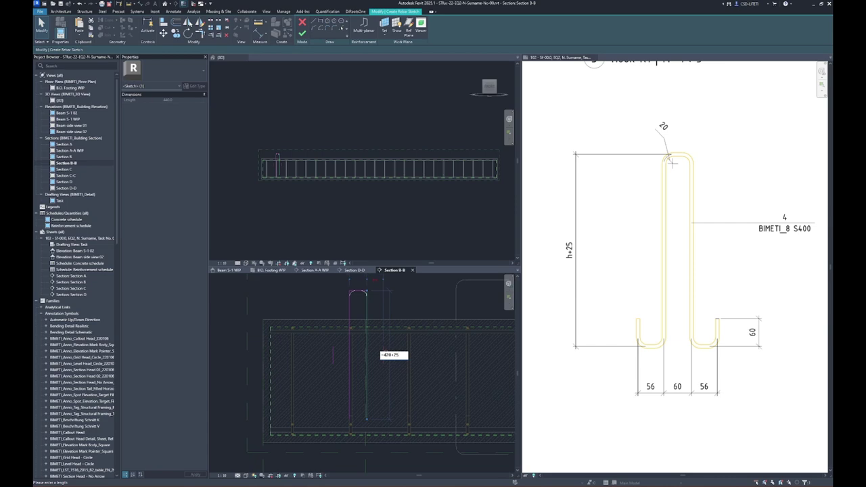
Commit the 420+25 leg length and move the left sketch line to a distance of 445.
{"action": "key", "text": "Return"}
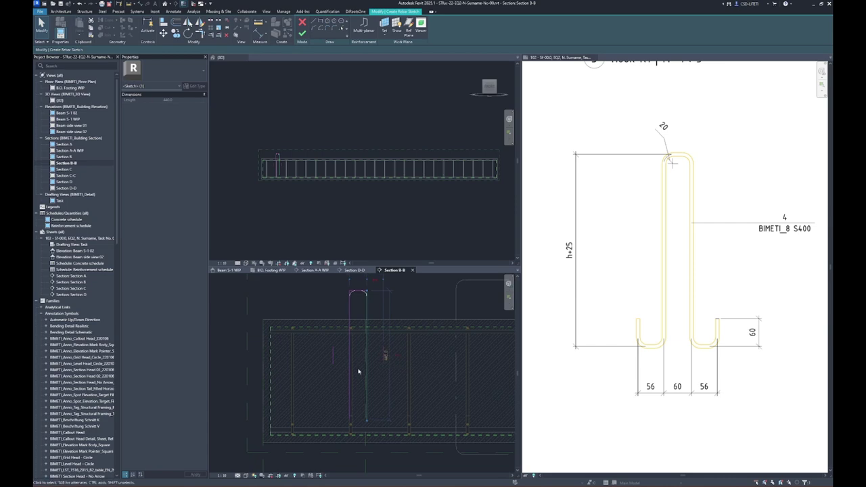
{"action": "scroll", "coordinate": [358, 372], "scroll_direction": "up", "scroll_amount": 1}
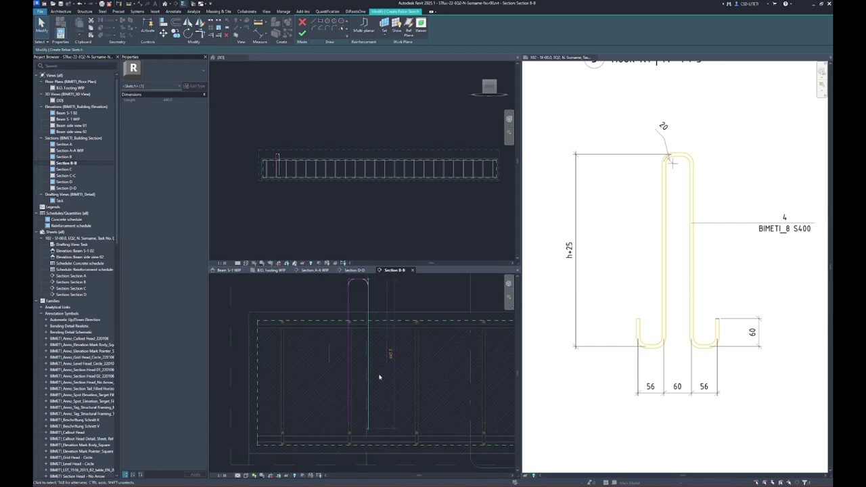
{"action": "left_click", "coordinate": [350, 406]}
{"action": "left_click", "coordinate": [313, 353]}
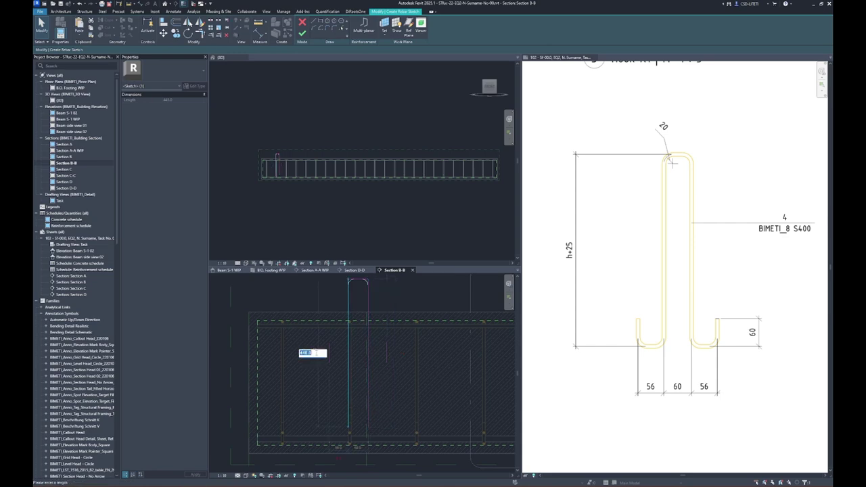
{"action": "key", "text": "Return"}
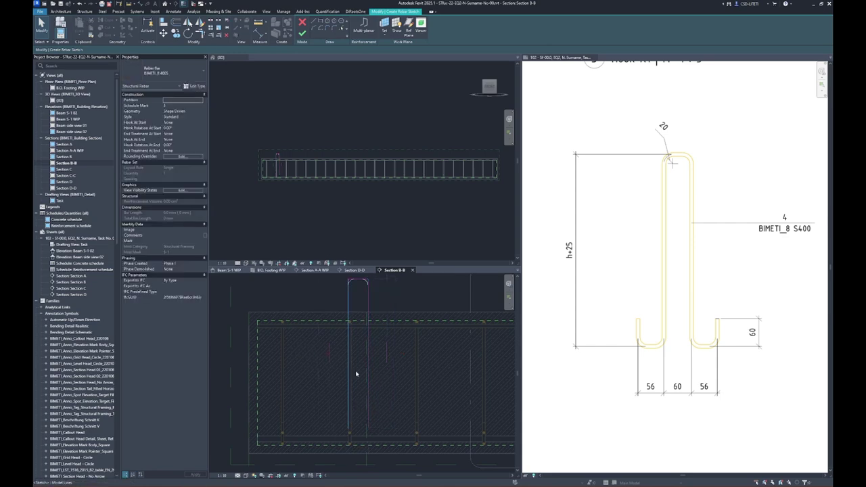
{"action": "scroll", "coordinate": [389, 361], "scroll_direction": "up", "scroll_amount": 2}
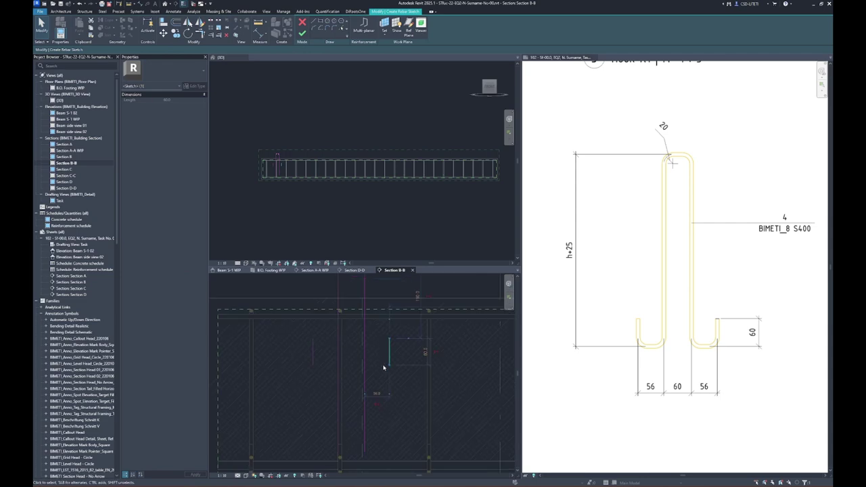
{"action": "key", "text": "Escape"}
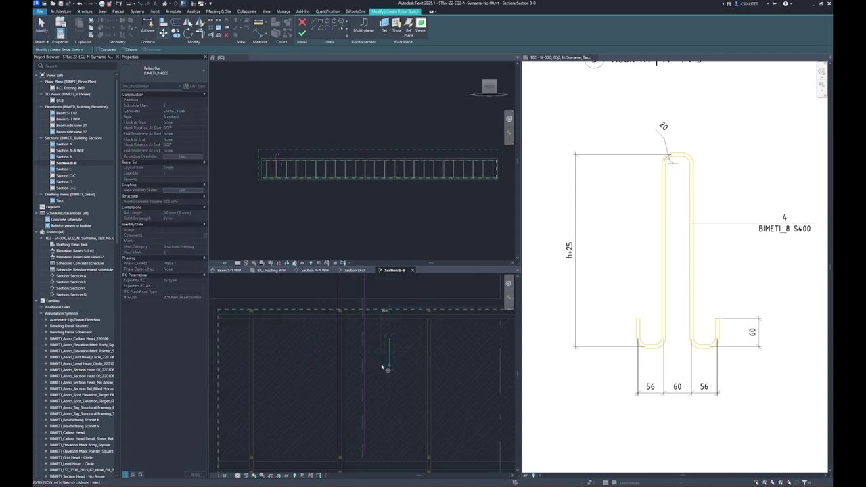
Begin sketching the hook segments near the beam bottom from the short left line's end.
{"action": "left_click", "coordinate": [389, 366]}
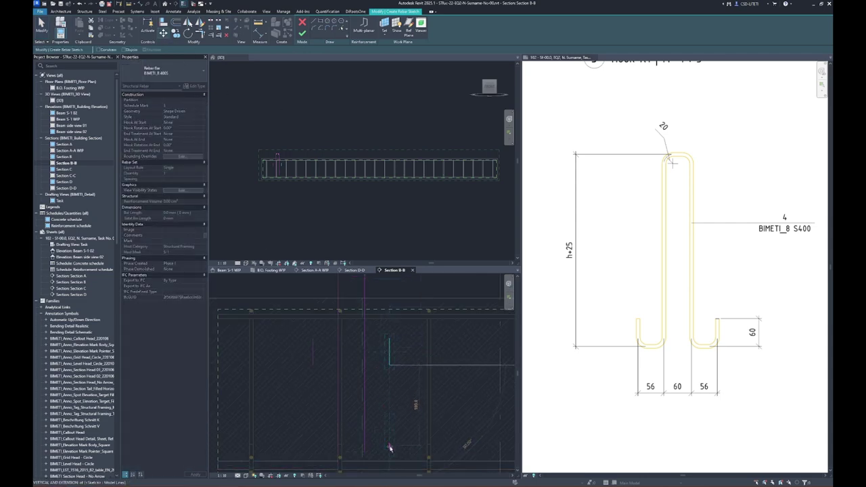
{"action": "key", "text": "Escape"}
{"action": "left_click", "coordinate": [309, 352]}
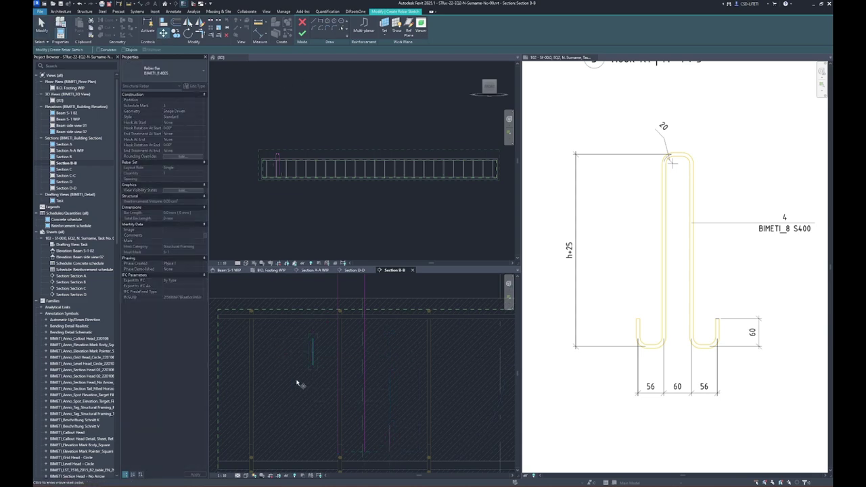
{"action": "key", "text": "Escape"}
{"action": "left_click", "coordinate": [314, 367]}
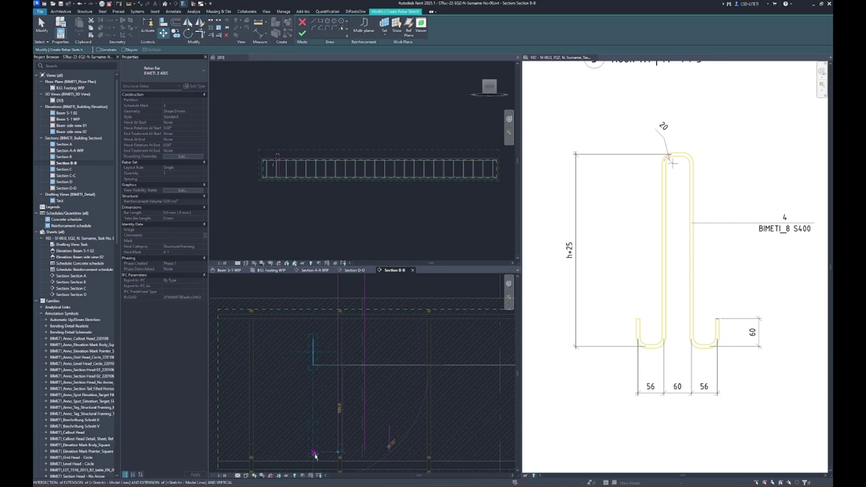
{"action": "key", "text": "Escape"}
{"action": "key", "text": "Escape"}
Draw the bottom bends of the two U-shaped hooks and finish the sketch as Rebar Shape 1.
{"action": "left_click", "coordinate": [313, 24]}
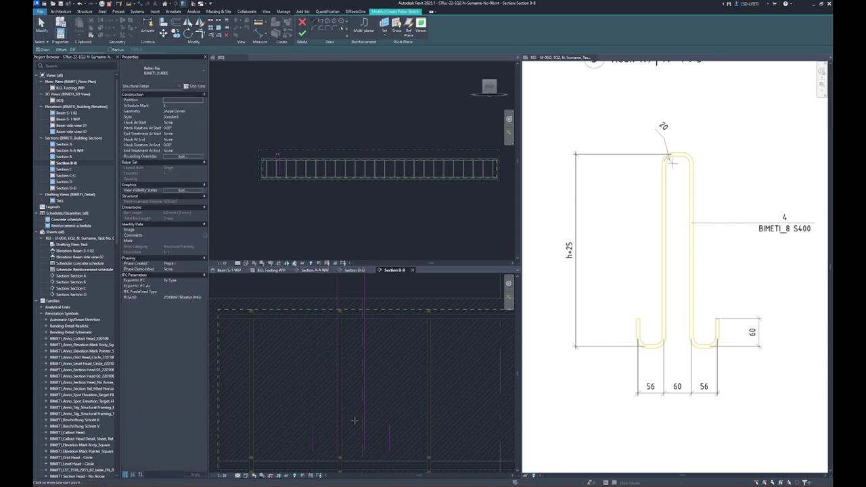
{"action": "scroll", "coordinate": [356, 426], "scroll_direction": "up", "scroll_amount": 2}
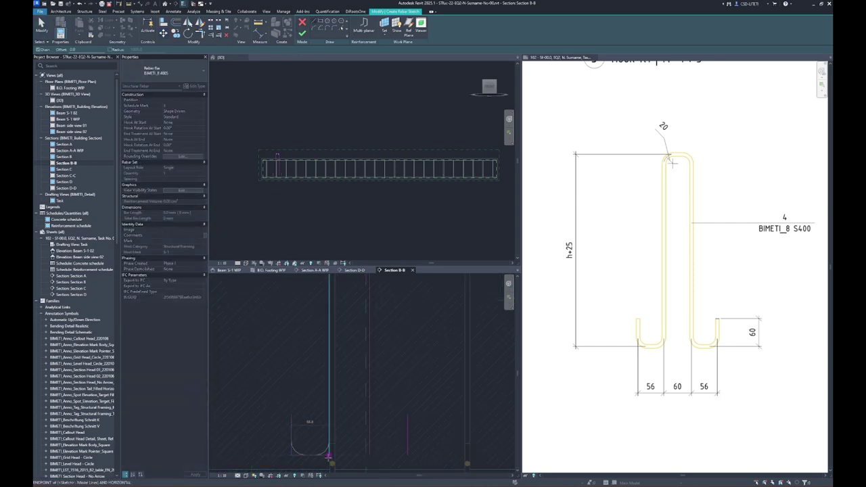
{"action": "left_click", "coordinate": [330, 455]}
{"action": "left_click", "coordinate": [369, 455]}
{"action": "key", "text": "Escape"}
{"action": "key", "text": "Escape"}
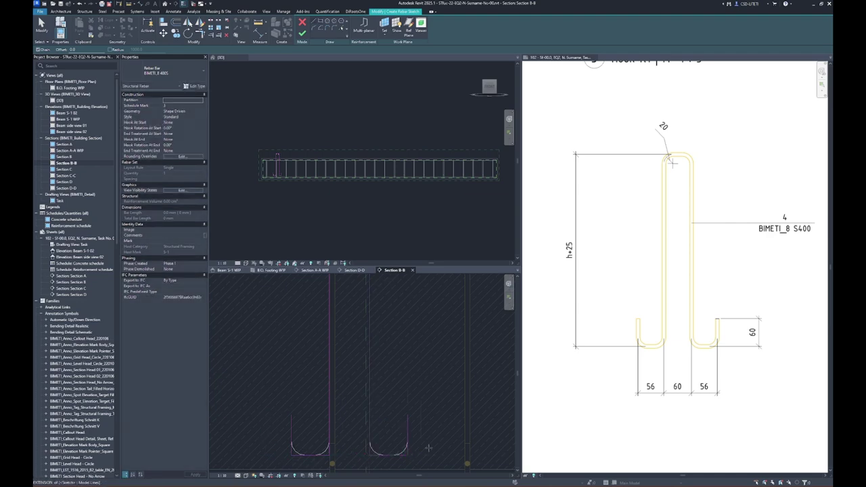
{"action": "scroll", "coordinate": [378, 406], "scroll_direction": "down", "scroll_amount": 3}
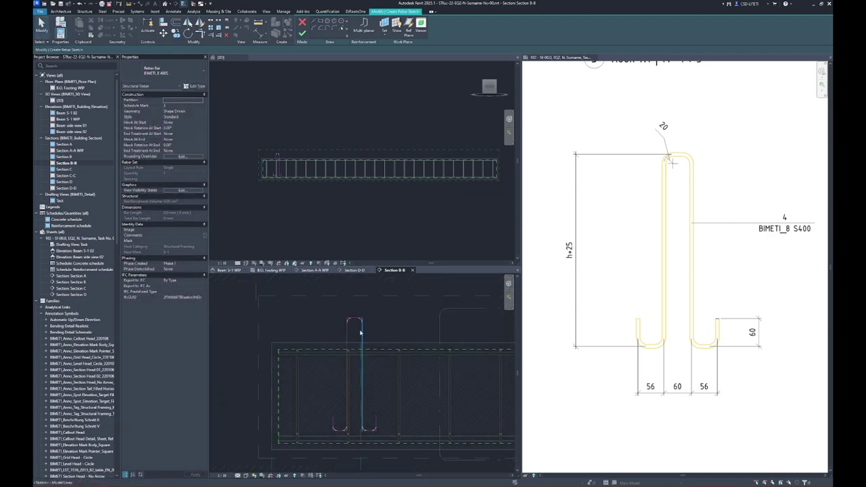
{"action": "middle_click_drag", "start_coordinate": [405, 342], "coordinate": [382, 330]}
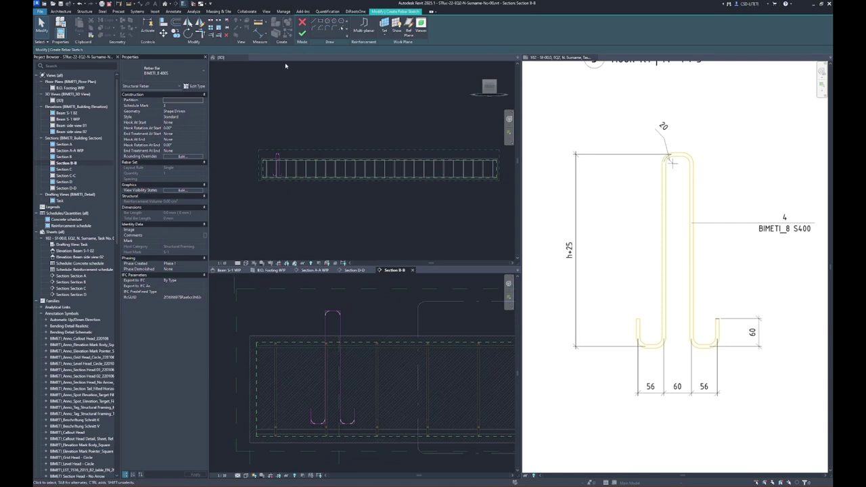
{"action": "left_click", "coordinate": [302, 32]}
Review the available bar types and inspect the placed BIMETI_8 bar near the beam's left end.
{"action": "scroll", "coordinate": [355, 412], "scroll_direction": "up", "scroll_amount": 3}
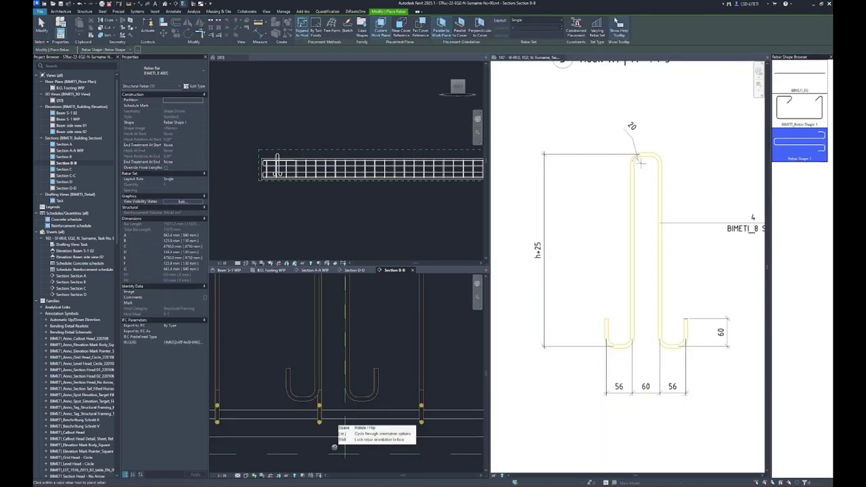
{"action": "scroll", "coordinate": [377, 416], "scroll_direction": "up", "scroll_amount": 3}
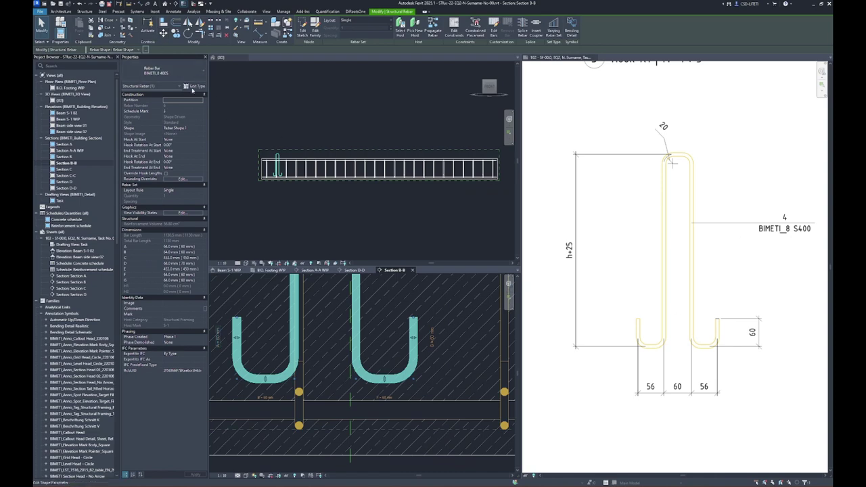
{"action": "left_click", "coordinate": [196, 71]}
{"action": "key", "text": "Escape"}
{"action": "key", "text": "Escape"}
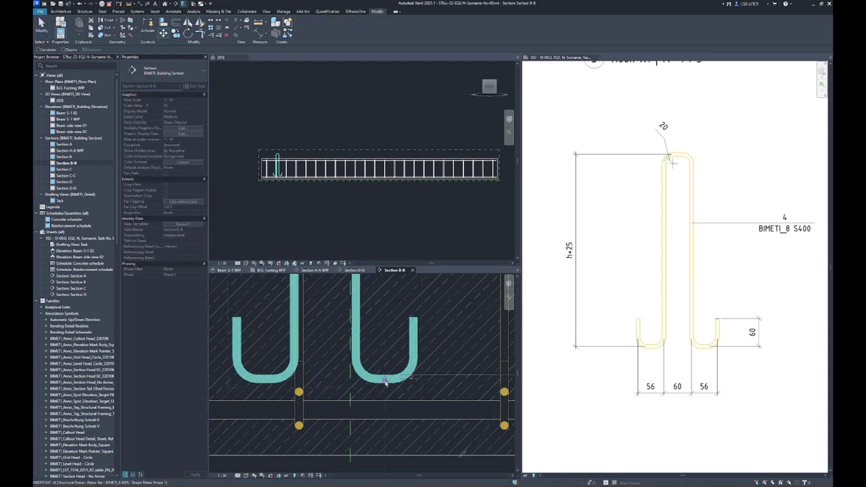
{"action": "left_click", "coordinate": [388, 400]}
{"action": "middle_click_drag", "start_coordinate": [388, 400], "coordinate": [417, 457]}
{"action": "scroll", "coordinate": [417, 457], "scroll_direction": "down", "scroll_amount": 2}
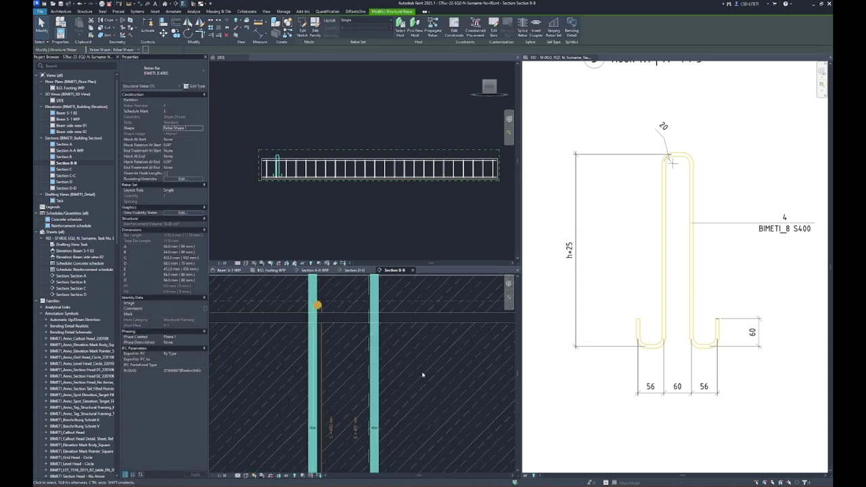
{"action": "scroll", "coordinate": [421, 340], "scroll_direction": "down", "scroll_amount": 2}
{"action": "scroll", "coordinate": [340, 426], "scroll_direction": "up", "scroll_amount": 1}
{"action": "key", "text": "Escape"}
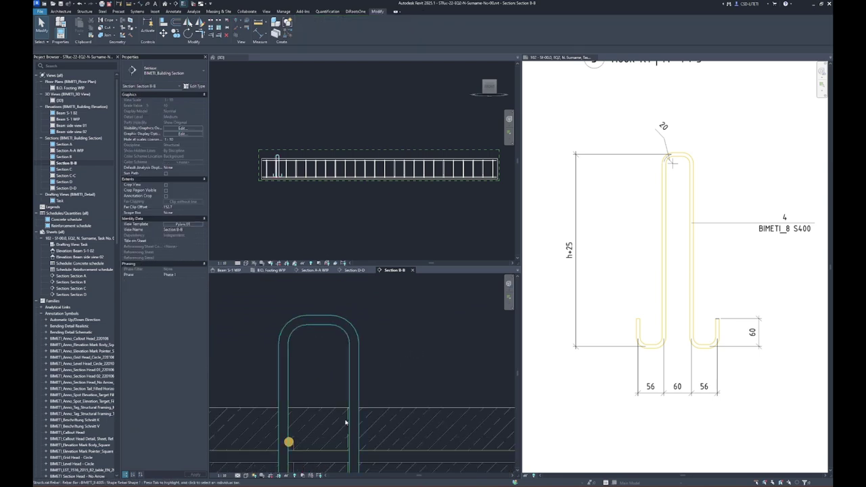
Try measuring the U-shaped rebar with an aligned dimension (DI), then cancel and recheck the bar.
{"action": "left_click", "coordinate": [346, 410]}
{"action": "left_click", "coordinate": [353, 399]}
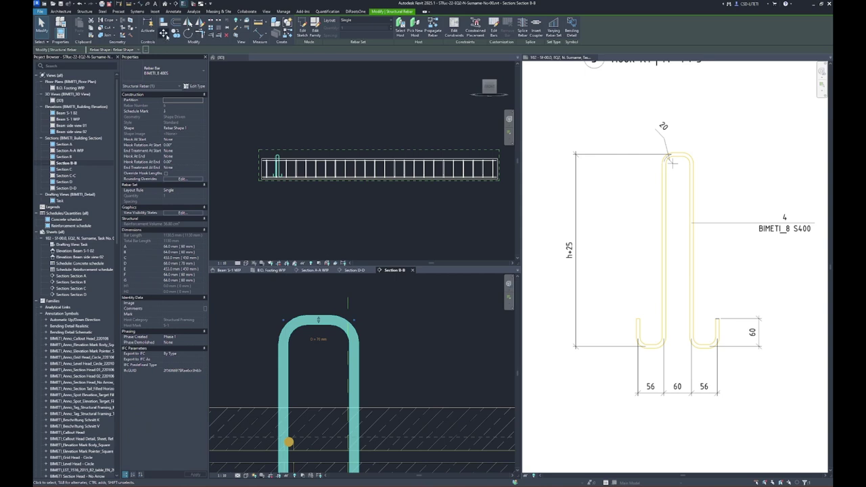
{"action": "key", "text": "d"}
{"action": "key", "text": "i"}
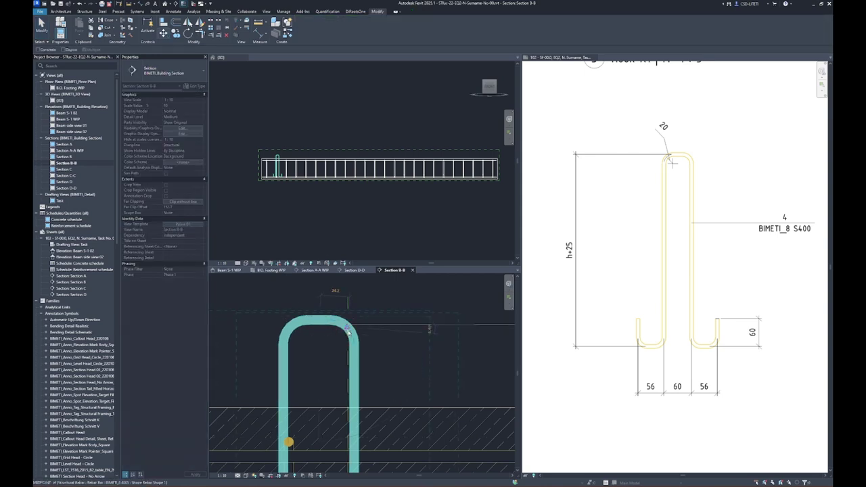
{"action": "scroll", "coordinate": [346, 328], "scroll_direction": "up", "scroll_amount": 3}
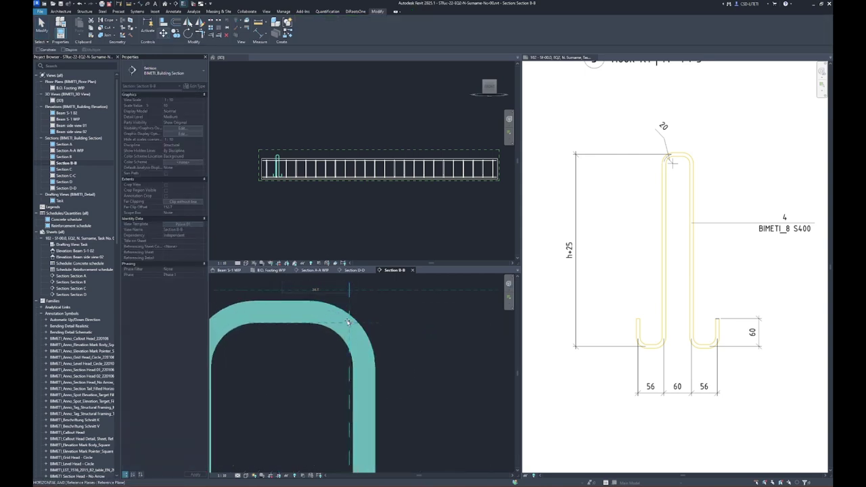
{"action": "scroll", "coordinate": [353, 323], "scroll_direction": "down", "scroll_amount": 3}
{"action": "key", "text": "Escape"}
{"action": "left_click", "coordinate": [357, 379]}
{"action": "scroll", "coordinate": [312, 334], "scroll_direction": "down", "scroll_amount": 3}
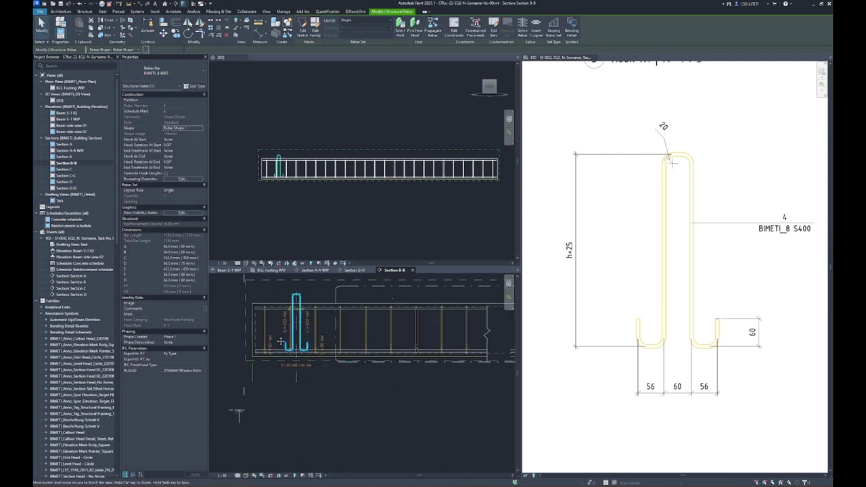
{"action": "scroll", "coordinate": [311, 338], "scroll_direction": "down", "scroll_amount": 3}
{"action": "scroll", "coordinate": [311, 352], "scroll_direction": "down", "scroll_amount": 2}
{"action": "scroll", "coordinate": [310, 352], "scroll_direction": "up", "scroll_amount": 2}
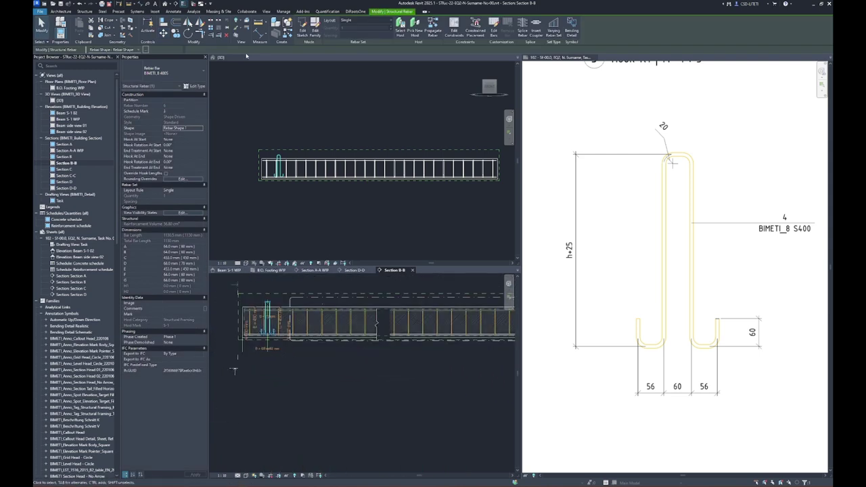
{"action": "key", "text": "Escape"}
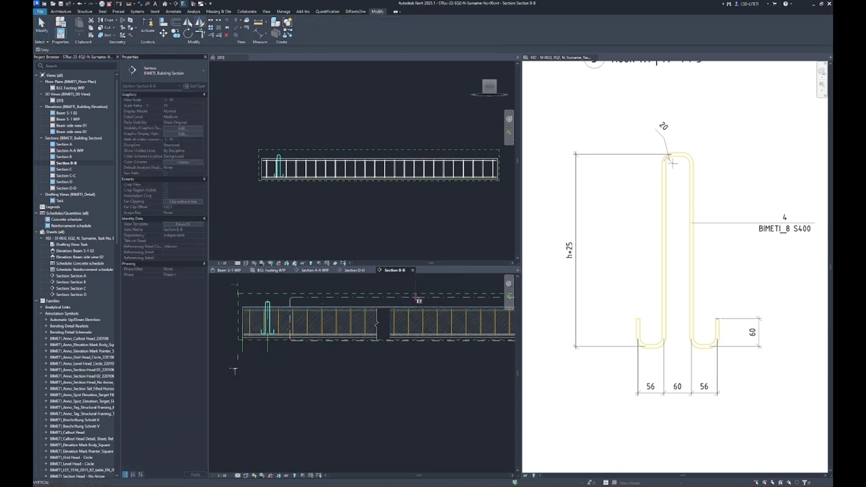
Inspect one of the existing rebars and zoom out in Section B-B.
{"action": "left_click", "coordinate": [267, 318]}
{"action": "key", "text": "Escape"}
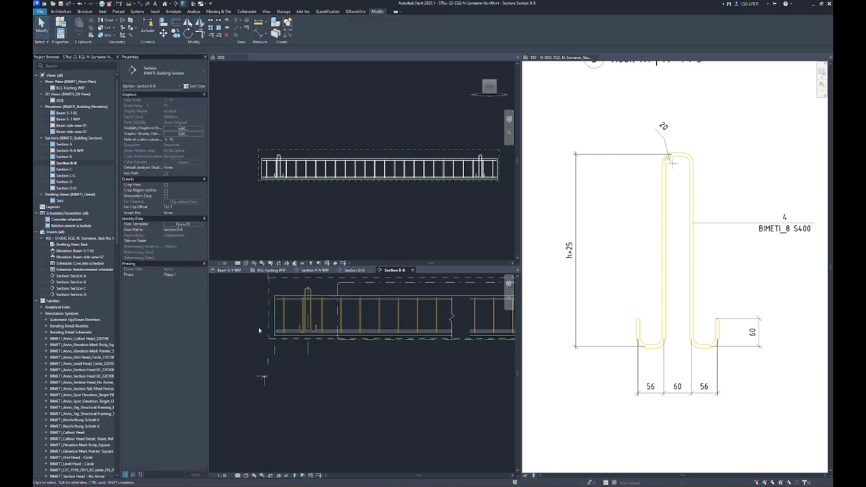
{"action": "scroll", "coordinate": [383, 337], "scroll_direction": "up", "scroll_amount": 5}
{"action": "scroll", "coordinate": [384, 337], "scroll_direction": "up", "scroll_amount": 2}
{"action": "scroll", "coordinate": [380, 342], "scroll_direction": "up", "scroll_amount": 2}
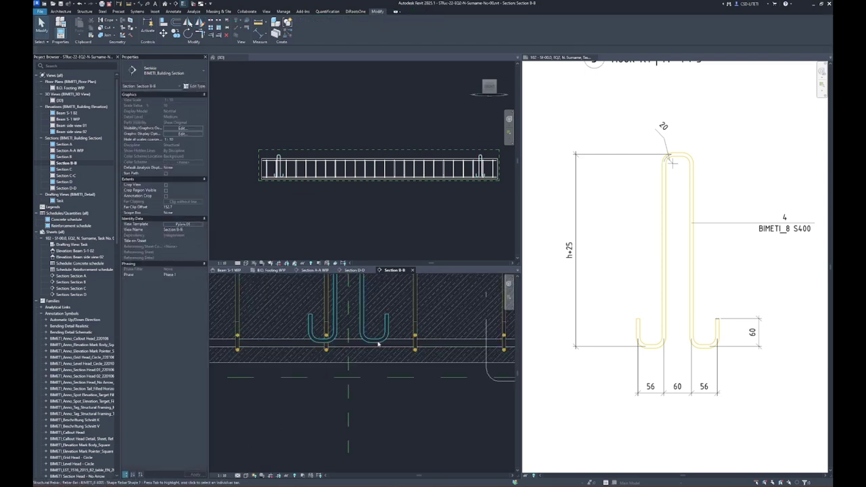
{"action": "scroll", "coordinate": [375, 343], "scroll_direction": "up", "scroll_amount": 2}
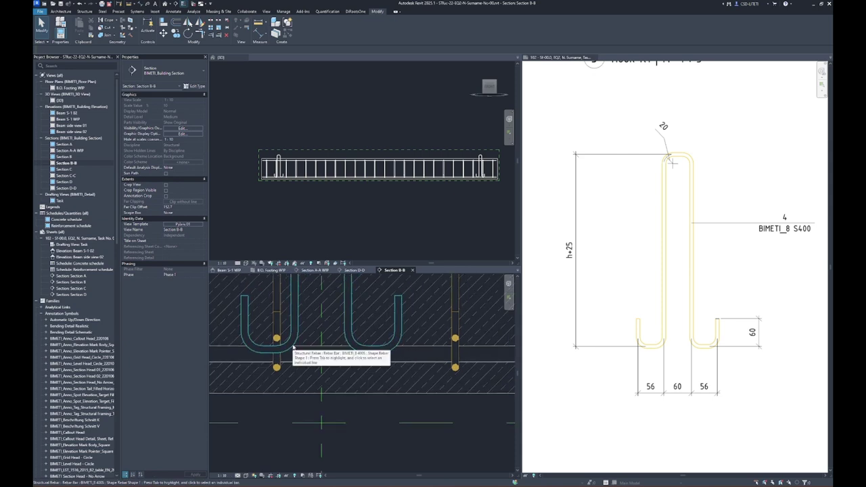
{"action": "left_click", "coordinate": [61, 11]}
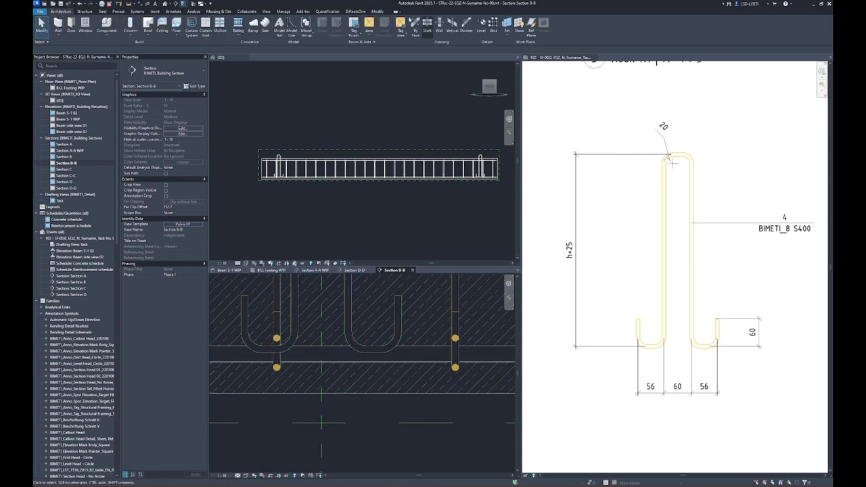
Place straight BIMETI_00 bars in the beam at the bottoms of the right and left U-bars.
{"action": "left_click", "coordinate": [410, 379]}
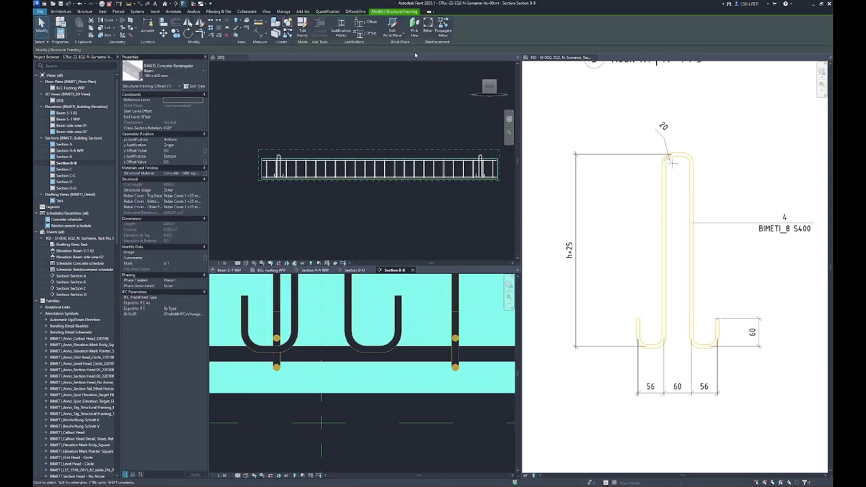
{"action": "left_click", "coordinate": [426, 34]}
{"action": "left_click", "coordinate": [824, 78]}
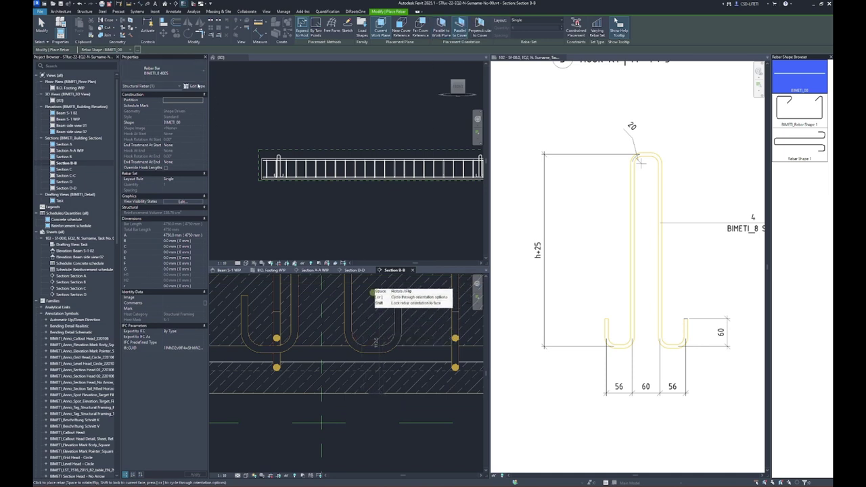
{"action": "scroll", "coordinate": [597, 291], "scroll_direction": "down", "scroll_amount": 2}
{"action": "scroll", "coordinate": [609, 317], "scroll_direction": "down", "scroll_amount": 3}
{"action": "scroll", "coordinate": [660, 364], "scroll_direction": "up", "scroll_amount": 5}
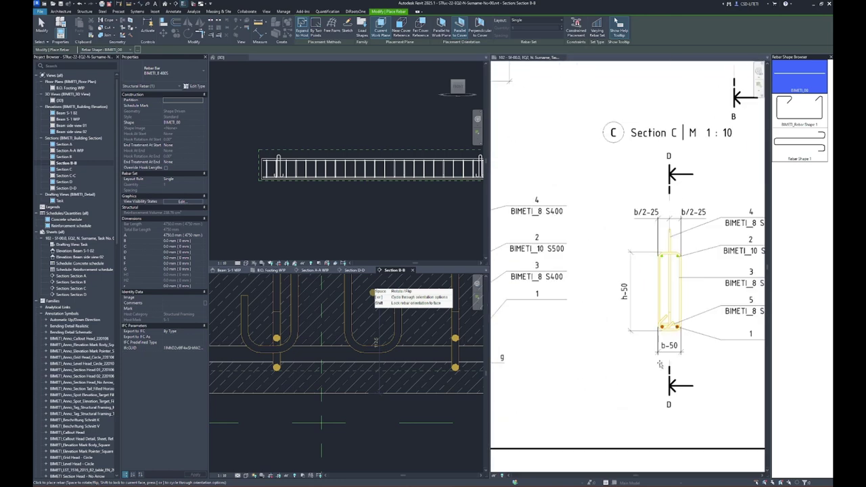
{"action": "scroll", "coordinate": [601, 323], "scroll_direction": "down", "scroll_amount": 2}
{"action": "scroll", "coordinate": [681, 315], "scroll_direction": "up", "scroll_amount": 4}
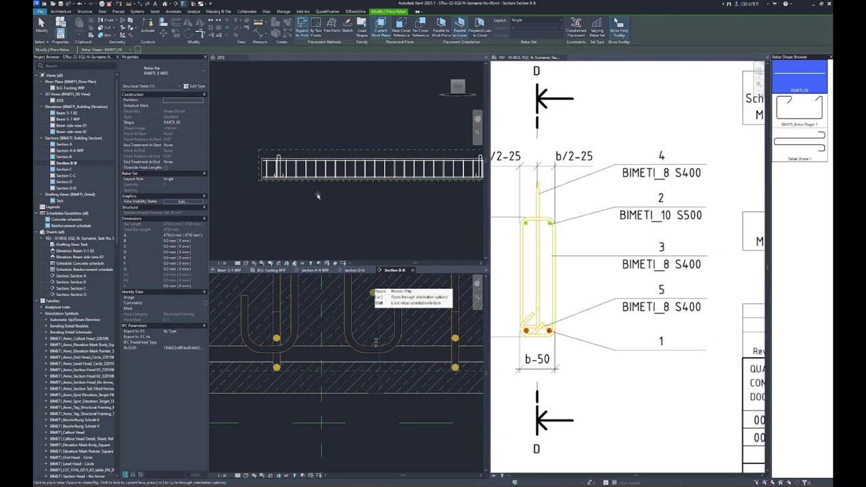
{"action": "left_click", "coordinate": [372, 335]}
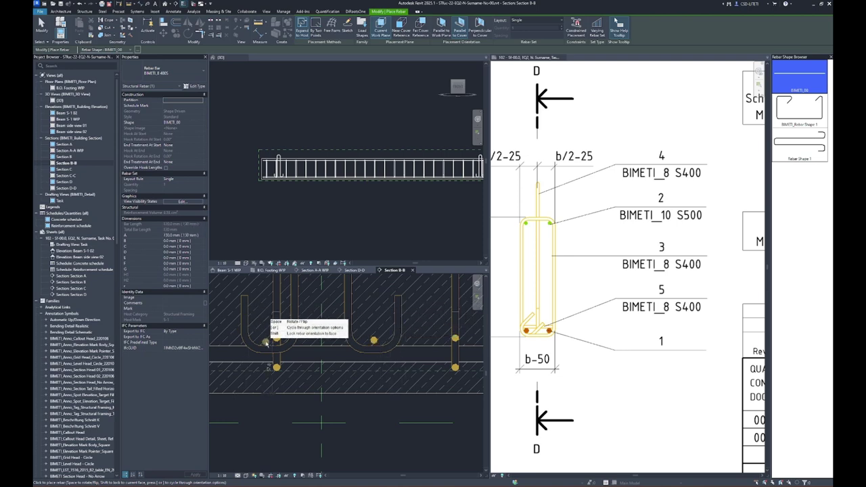
{"action": "left_click", "coordinate": [265, 342]}
{"action": "scroll", "coordinate": [267, 336], "scroll_direction": "up", "scroll_amount": 3}
{"action": "scroll", "coordinate": [271, 332], "scroll_direction": "up", "scroll_amount": 2}
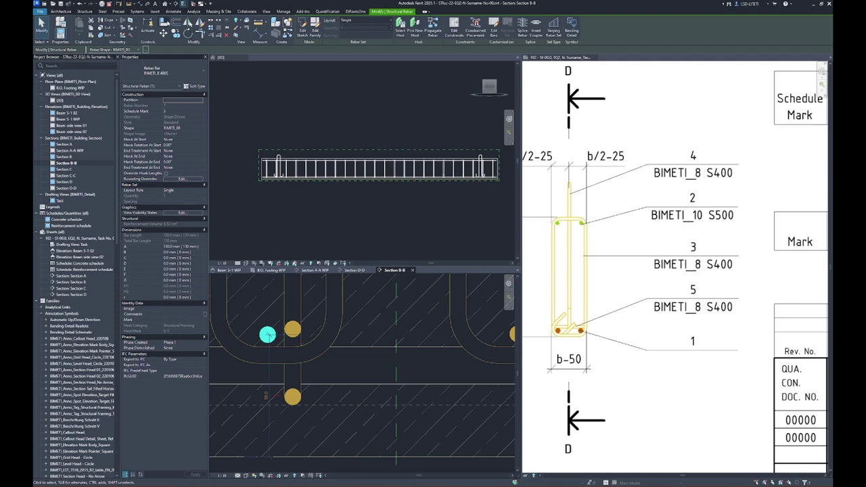
Align the new bar in Section B-B to the U-bar using AL.
{"action": "key", "text": "a"}
{"action": "key", "text": "l"}
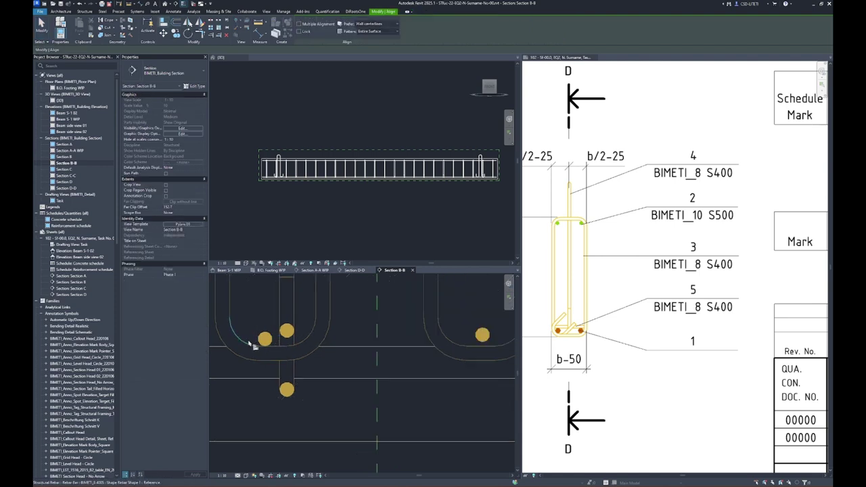
{"action": "scroll", "coordinate": [251, 340], "scroll_direction": "down", "scroll_amount": 3}
{"action": "scroll", "coordinate": [432, 348], "scroll_direction": "up", "scroll_amount": 5}
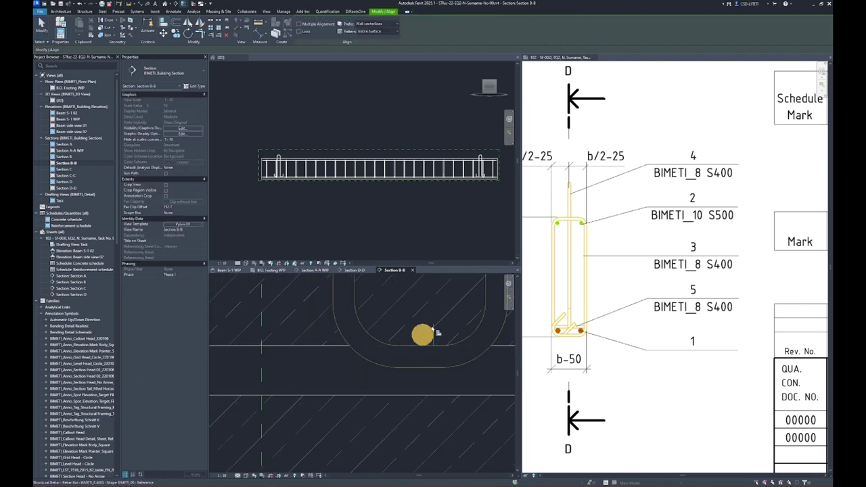
{"action": "key", "text": "Escape"}
{"action": "scroll", "coordinate": [428, 331], "scroll_direction": "down", "scroll_amount": 2}
Select both new bars in Section B-B.
{"action": "left_click", "coordinate": [428, 330]}
{"action": "left_click", "coordinate": [241, 328], "text": "ctrl"}
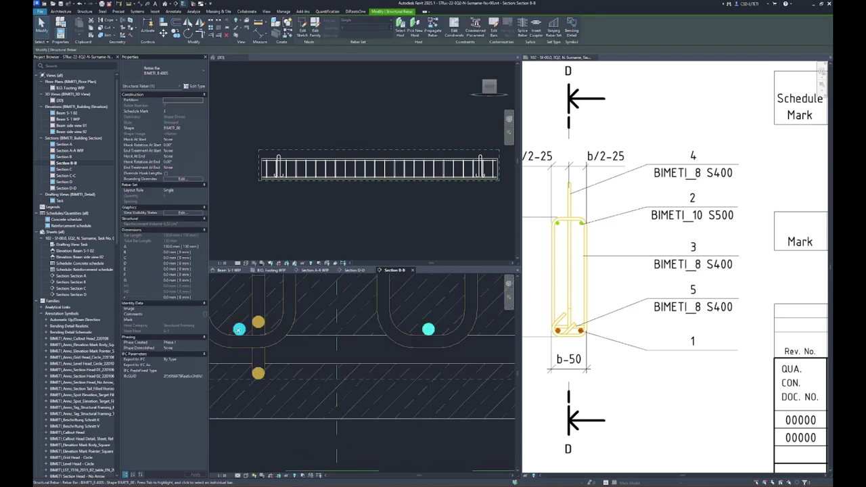
{"action": "scroll", "coordinate": [431, 344], "scroll_direction": "down", "scroll_amount": 3}
{"action": "scroll", "coordinate": [431, 344], "scroll_direction": "down", "scroll_amount": 2}
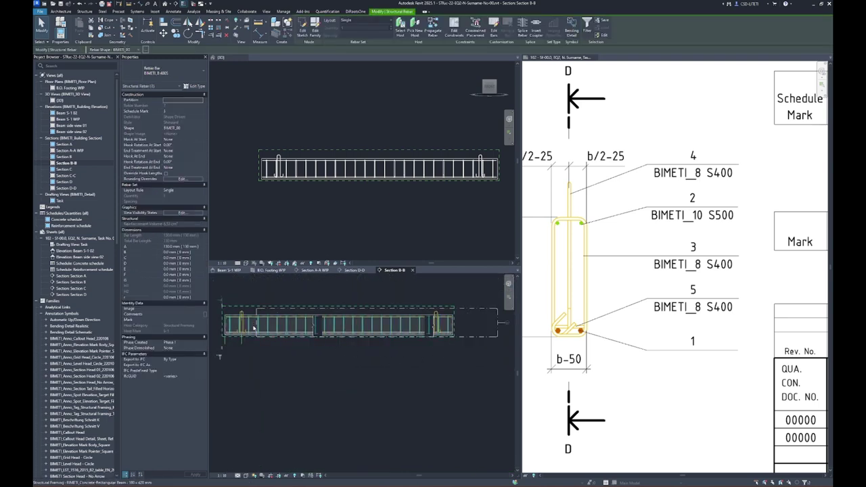
{"action": "scroll", "coordinate": [251, 332], "scroll_direction": "up", "scroll_amount": 3}
{"action": "scroll", "coordinate": [250, 331], "scroll_direction": "up", "scroll_amount": 2}
Copy the two bars so a second bar sits beside each original.
{"action": "key", "text": "c"}
{"action": "key", "text": "o"}
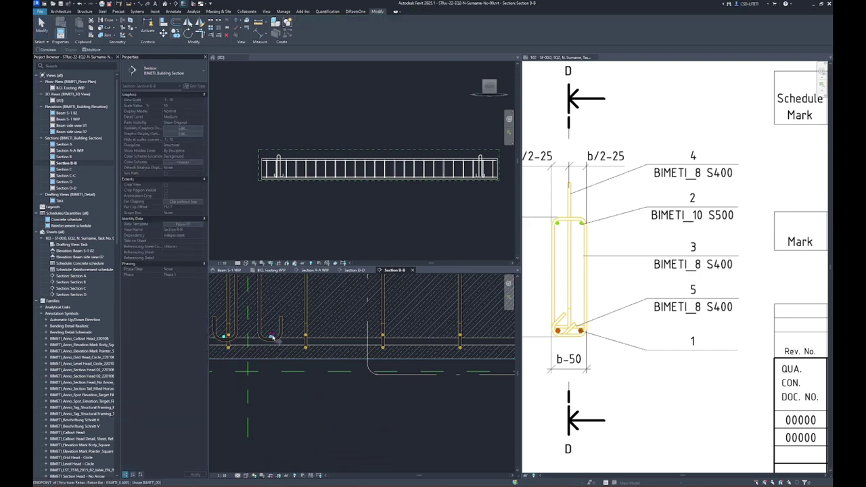
{"action": "scroll", "coordinate": [273, 322], "scroll_direction": "up", "scroll_amount": 3}
{"action": "scroll", "coordinate": [273, 321], "scroll_direction": "up", "scroll_amount": 2}
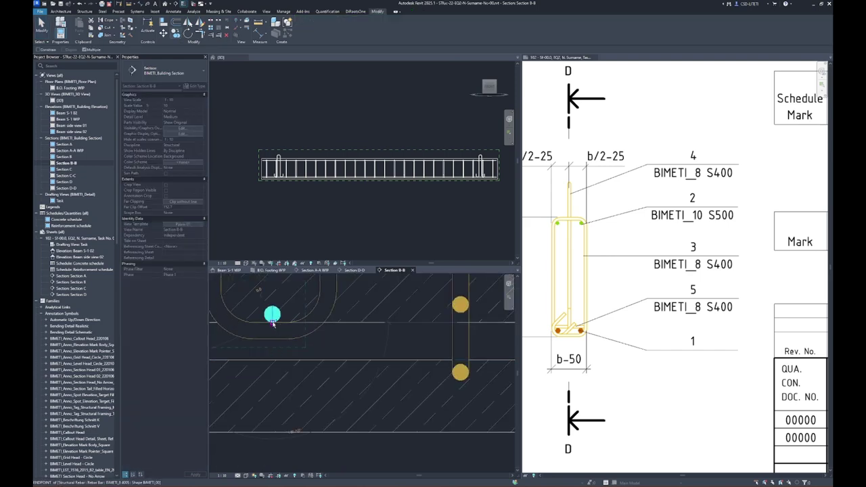
{"action": "scroll", "coordinate": [273, 323], "scroll_direction": "down", "scroll_amount": 3}
{"action": "scroll", "coordinate": [348, 351], "scroll_direction": "down", "scroll_amount": 2}
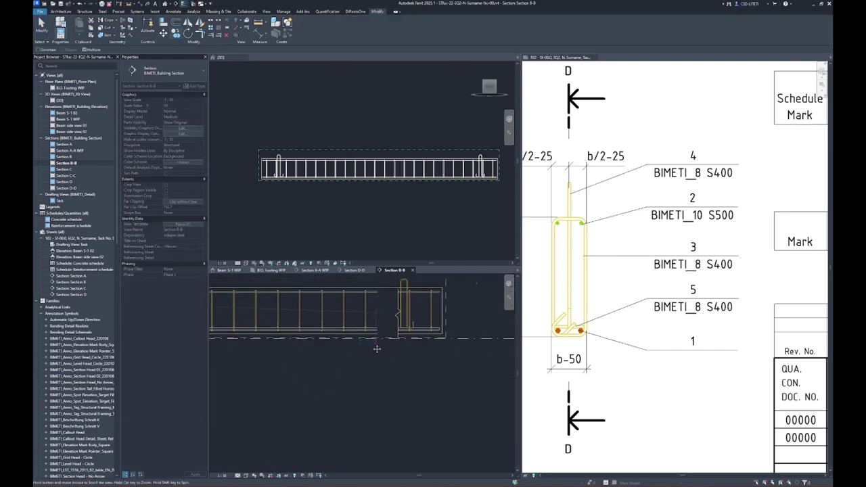
{"action": "scroll", "coordinate": [348, 352], "scroll_direction": "up", "scroll_amount": 2}
{"action": "scroll", "coordinate": [358, 353], "scroll_direction": "up", "scroll_amount": 2}
{"action": "scroll", "coordinate": [371, 355], "scroll_direction": "up", "scroll_amount": 3}
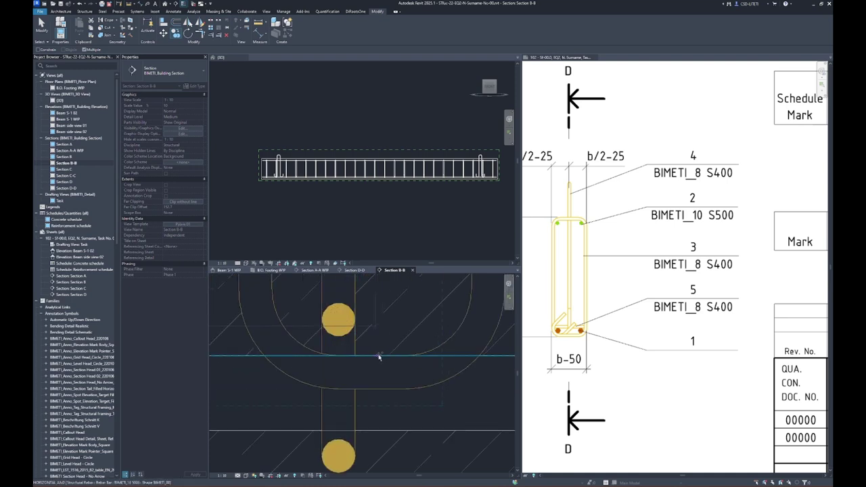
{"action": "left_click", "coordinate": [376, 356]}
{"action": "scroll", "coordinate": [428, 332], "scroll_direction": "down", "scroll_amount": 4}
{"action": "scroll", "coordinate": [428, 332], "scroll_direction": "down", "scroll_amount": 2}
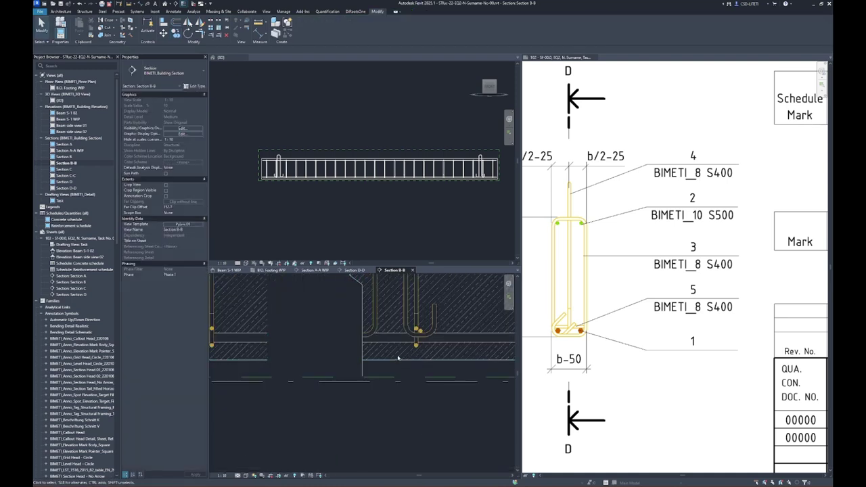
{"action": "left_click", "coordinate": [362, 369]}
{"action": "scroll", "coordinate": [362, 369], "scroll_direction": "down", "scroll_amount": 3}
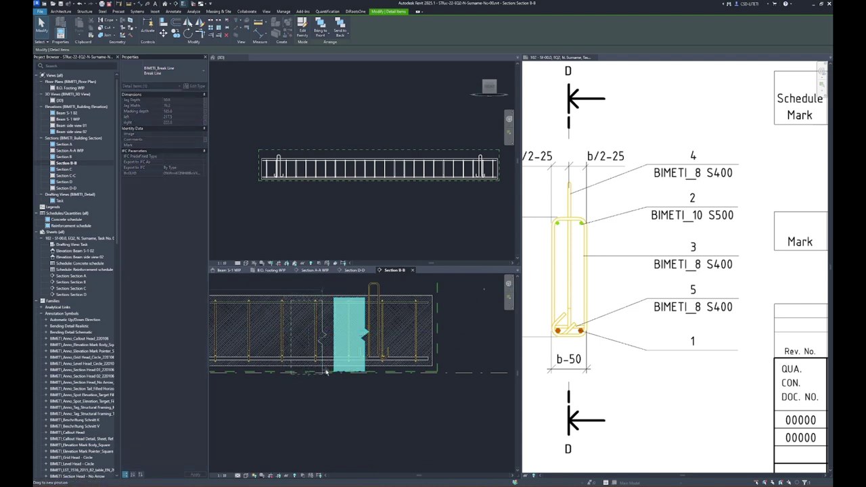
Shift Section B-B's break line left and nudge it slightly upward.
{"action": "left_click_drag", "start_coordinate": [325, 369], "coordinate": [325, 369]}
{"action": "key", "text": "Up"}
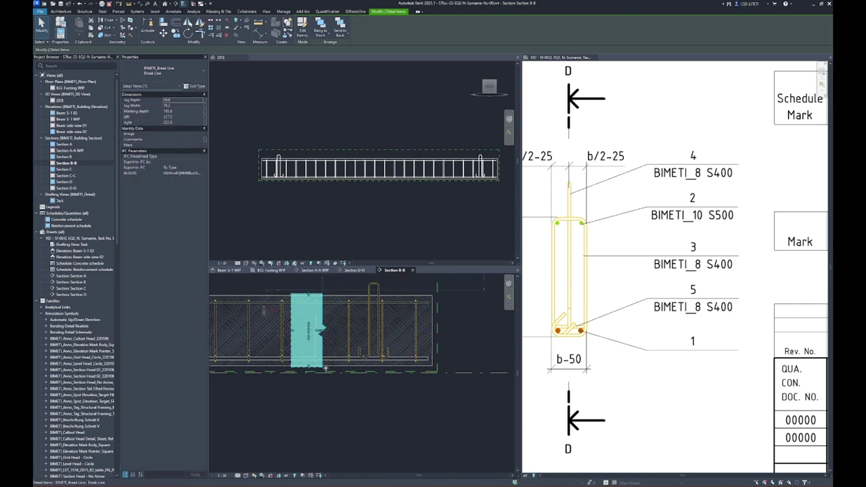
{"action": "key", "text": "Up"}
{"action": "key", "text": "Down"}
{"action": "scroll", "coordinate": [318, 367], "scroll_direction": "up", "scroll_amount": 2}
{"action": "scroll", "coordinate": [312, 366], "scroll_direction": "up", "scroll_amount": 2}
{"action": "key", "text": "Escape"}
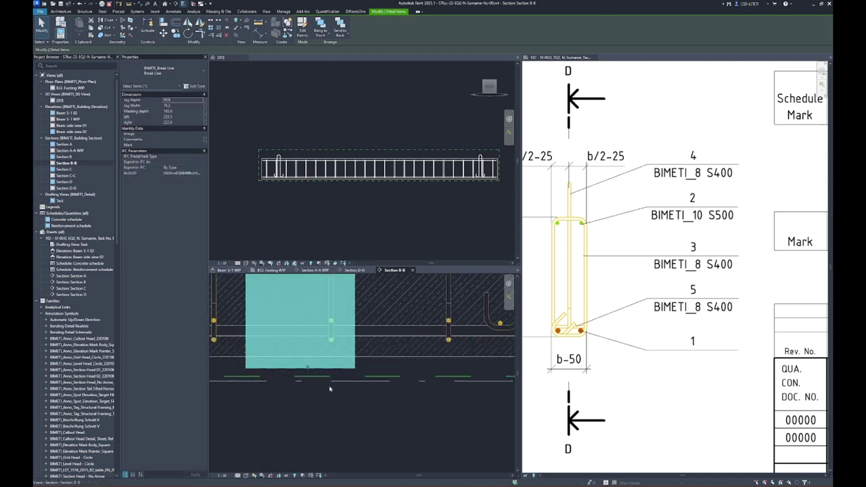
{"action": "scroll", "coordinate": [406, 369], "scroll_direction": "up", "scroll_amount": 2}
{"action": "scroll", "coordinate": [386, 330], "scroll_direction": "down", "scroll_amount": 5}
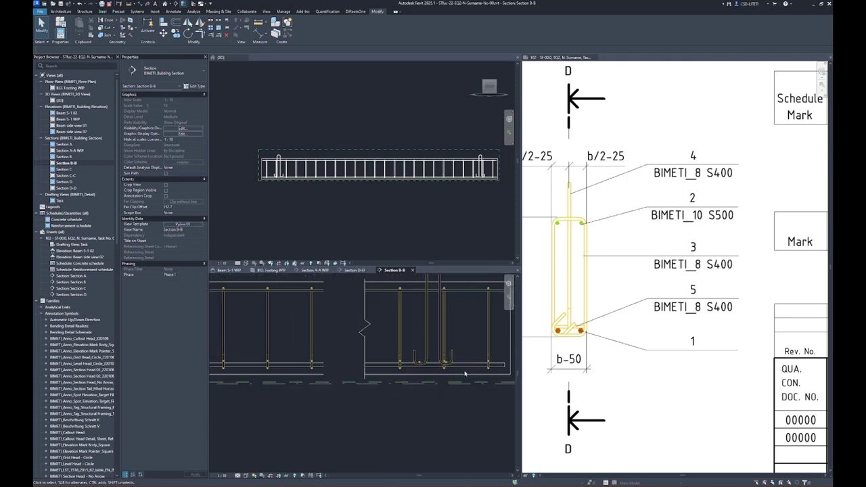
On sheet 102, lower the top edge of the 3D view's scope box.
{"action": "scroll", "coordinate": [690, 244], "scroll_direction": "down", "scroll_amount": 5}
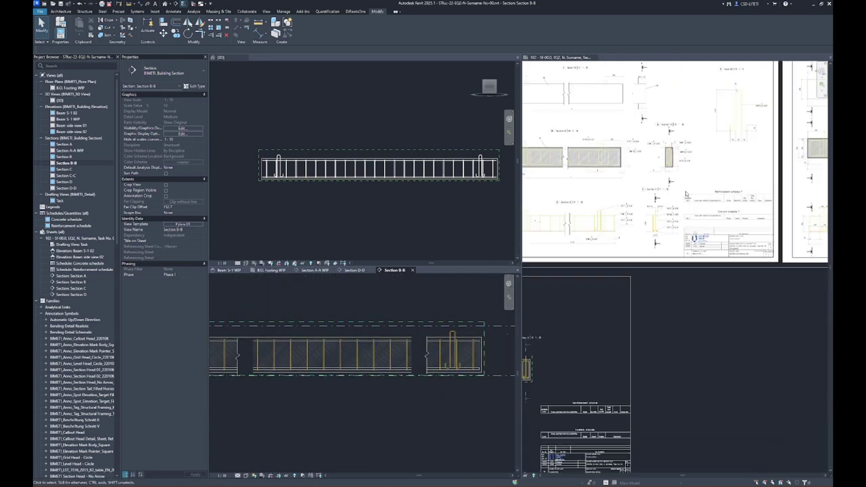
{"action": "scroll", "coordinate": [690, 244], "scroll_direction": "down", "scroll_amount": 3}
{"action": "scroll", "coordinate": [693, 244], "scroll_direction": "up", "scroll_amount": 4}
{"action": "left_click", "coordinate": [694, 244]}
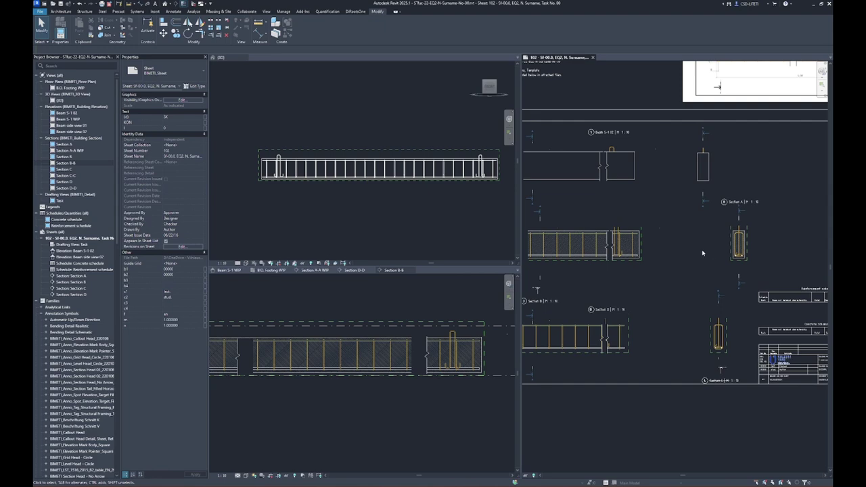
{"action": "scroll", "coordinate": [703, 252], "scroll_direction": "down", "scroll_amount": 2}
{"action": "scroll", "coordinate": [717, 247], "scroll_direction": "down", "scroll_amount": 2}
{"action": "scroll", "coordinate": [744, 240], "scroll_direction": "down", "scroll_amount": 2}
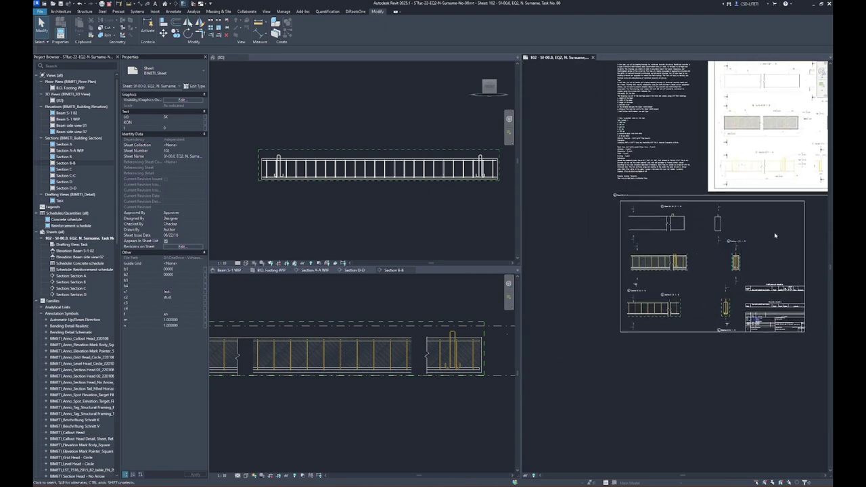
{"action": "scroll", "coordinate": [744, 267], "scroll_direction": "up", "scroll_amount": 4}
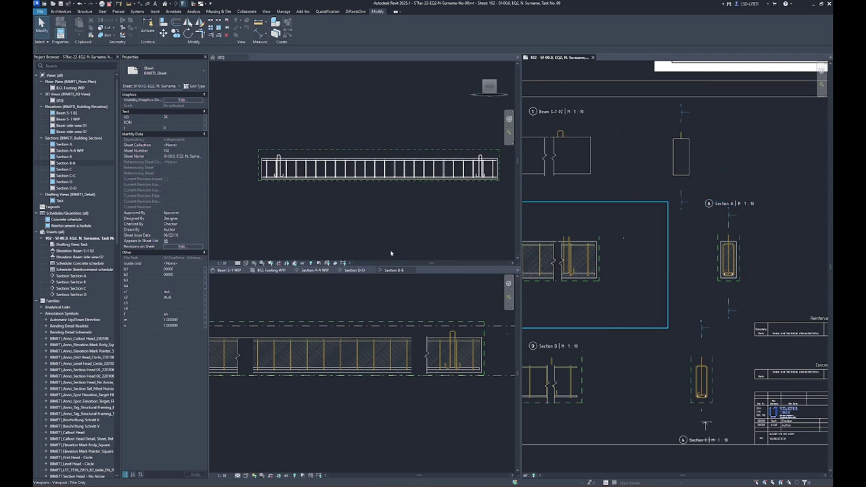
{"action": "left_click", "coordinate": [321, 191]}
{"action": "scroll", "coordinate": [385, 152], "scroll_direction": "up", "scroll_amount": 1}
{"action": "left_click", "coordinate": [386, 152]}
{"action": "scroll", "coordinate": [386, 152], "scroll_direction": "up", "scroll_amount": 3}
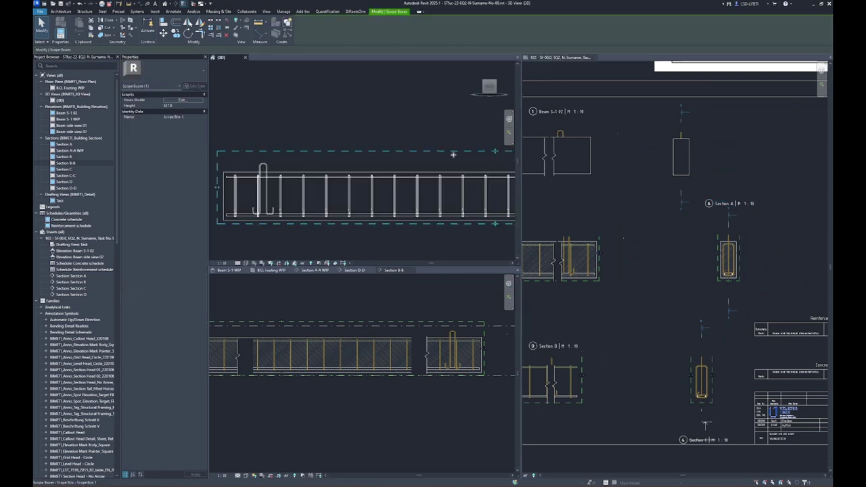
{"action": "left_click_drag", "start_coordinate": [497, 152], "coordinate": [495, 160]}
{"action": "left_click", "coordinate": [295, 119]}
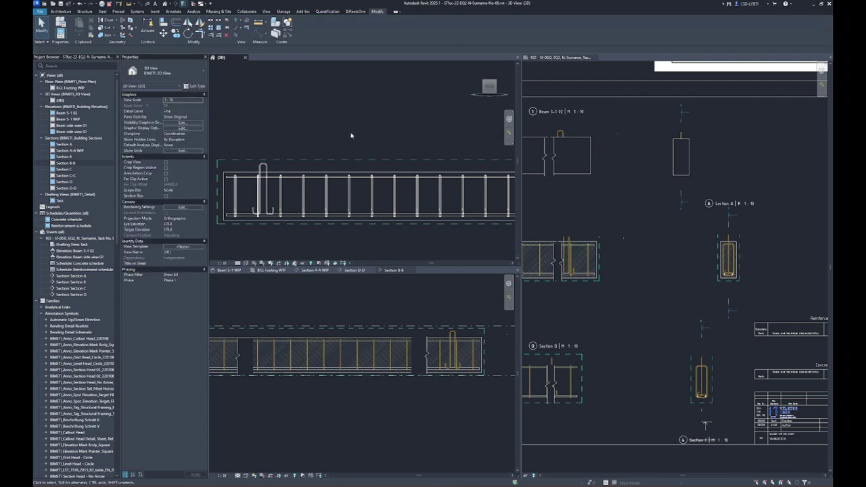
Select the section viewports on sheet 102.
{"action": "scroll", "coordinate": [744, 271], "scroll_direction": "down", "scroll_amount": 3}
{"action": "left_click", "coordinate": [622, 309]}
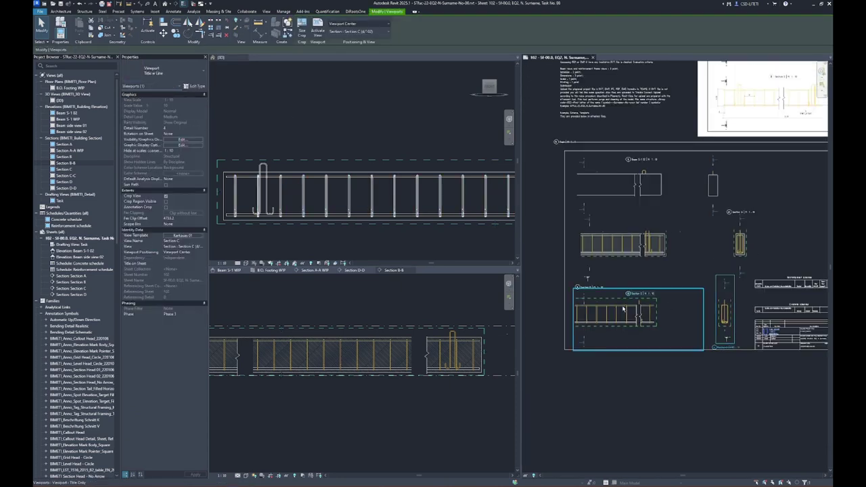
{"action": "left_click", "coordinate": [622, 245], "text": "ctrl"}
{"action": "left_click", "coordinate": [627, 187], "text": "ctrl"}
{"action": "left_click", "coordinate": [716, 184], "text": "ctrl"}
Assign Scope Box 1 to the selected section viewports.
{"action": "left_click", "coordinate": [741, 247], "text": "ctrl"}
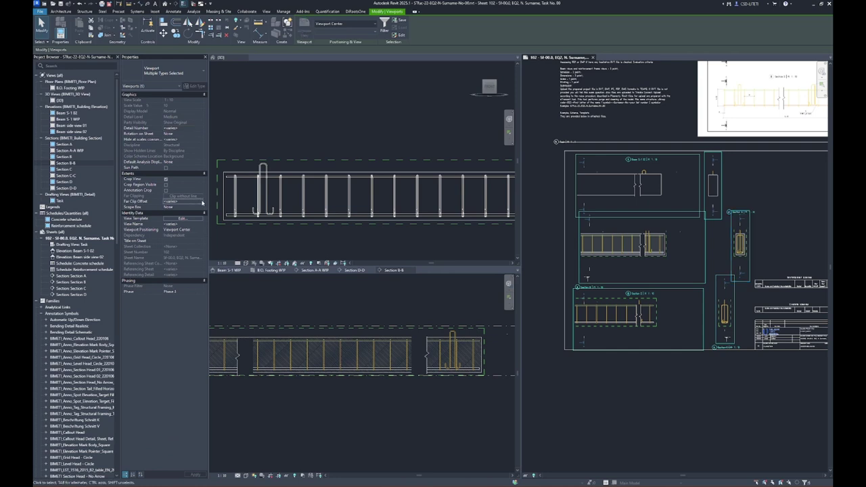
{"action": "left_click", "coordinate": [201, 207]}
{"action": "left_click", "coordinate": [181, 219]}
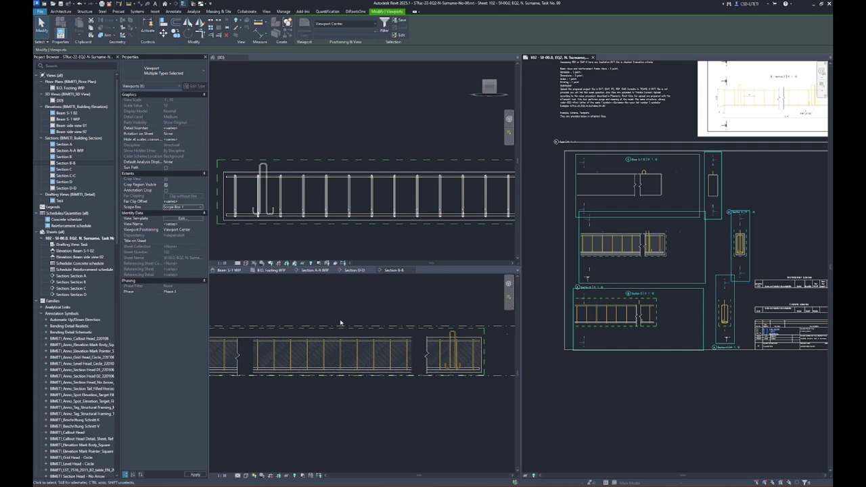
{"action": "left_click", "coordinate": [456, 269]}
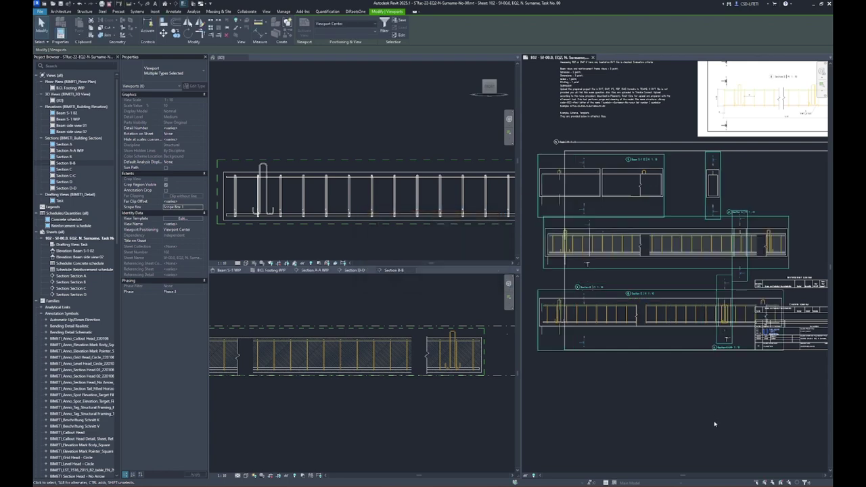
Move Section D and the other section viewports left into one aligned column.
{"action": "scroll", "coordinate": [714, 424], "scroll_direction": "down", "scroll_amount": 2}
{"action": "scroll", "coordinate": [707, 378], "scroll_direction": "down", "scroll_amount": 1}
{"action": "left_click", "coordinate": [702, 351]}
{"action": "scroll", "coordinate": [702, 351], "scroll_direction": "down", "scroll_amount": 1}
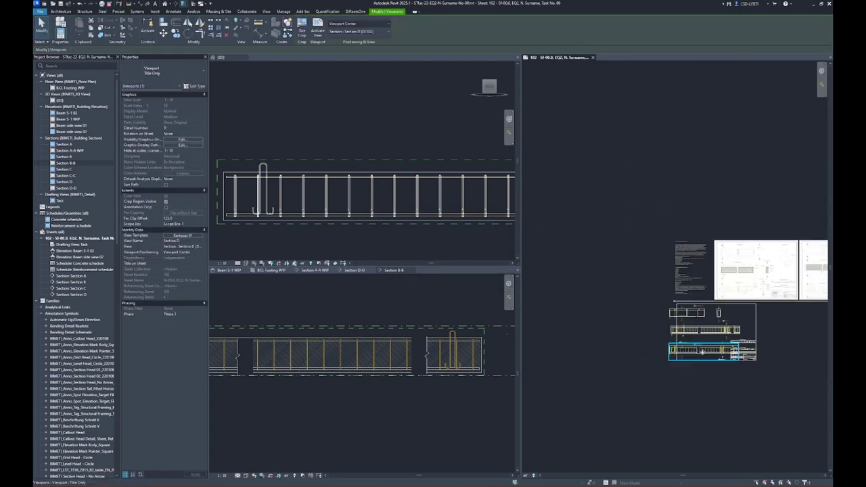
{"action": "scroll", "coordinate": [702, 351], "scroll_direction": "up", "scroll_amount": 2}
{"action": "left_click", "coordinate": [674, 262], "text": "ctrl"}
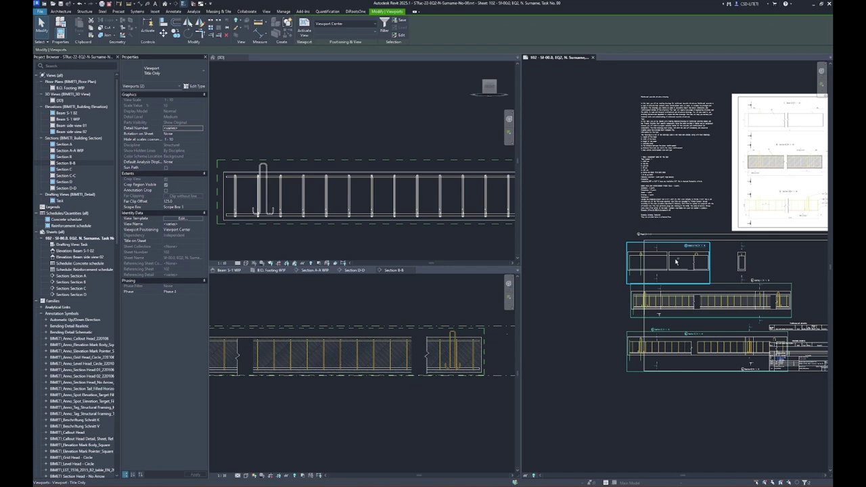
{"action": "left_click_drag", "start_coordinate": [675, 262], "coordinate": [526, 309]}
{"action": "scroll", "coordinate": [676, 415], "scroll_direction": "up", "scroll_amount": 2}
{"action": "scroll", "coordinate": [706, 289], "scroll_direction": "up", "scroll_amount": 1}
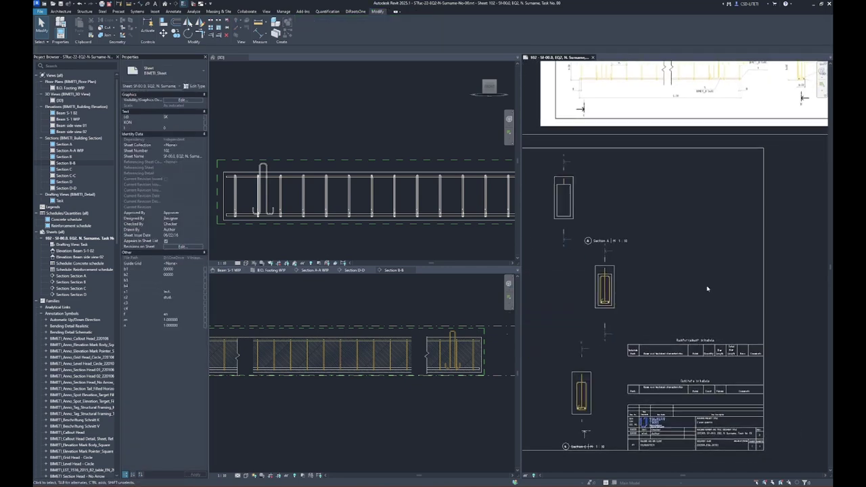
{"action": "left_click_drag", "start_coordinate": [602, 291], "coordinate": [579, 291]}
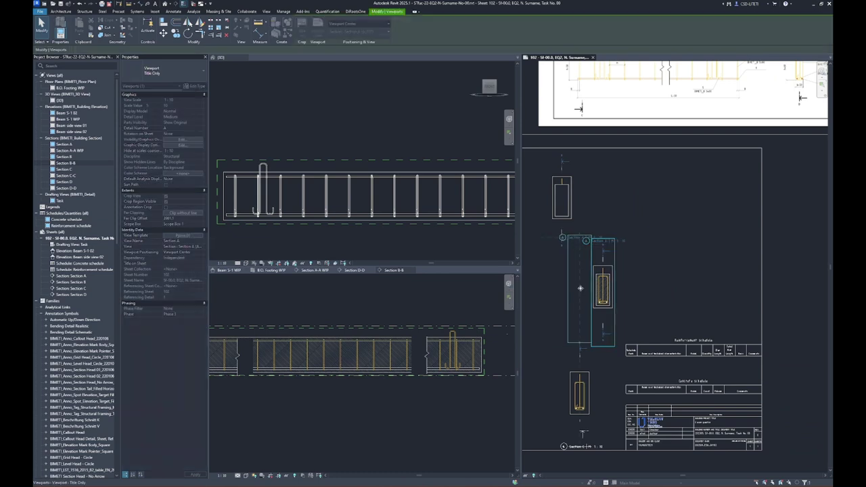
{"action": "left_click", "coordinate": [578, 200]}
{"action": "left_click_drag", "start_coordinate": [579, 200], "coordinate": [596, 200]}
{"action": "left_click", "coordinate": [640, 222]}
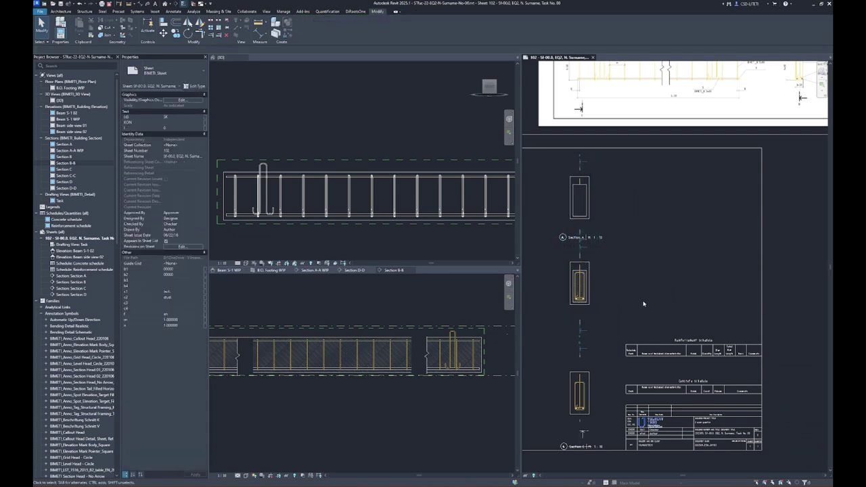
Move the Section A viewport upward on the sheet.
{"action": "scroll", "coordinate": [544, 158], "scroll_direction": "up", "scroll_amount": 2}
{"action": "left_click_drag", "start_coordinate": [663, 294], "coordinate": [658, 178]}
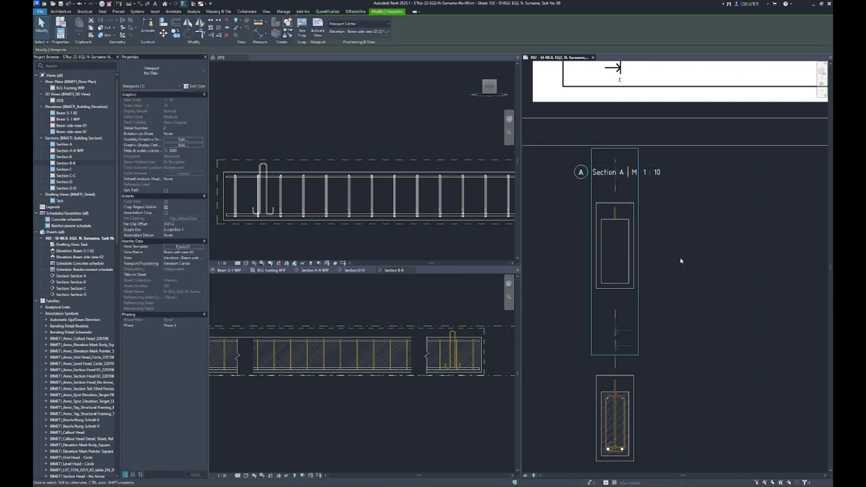
{"action": "scroll", "coordinate": [702, 265], "scroll_direction": "down", "scroll_amount": 3}
{"action": "left_click", "coordinate": [680, 320]}
{"action": "scroll", "coordinate": [670, 223], "scroll_direction": "up", "scroll_amount": 2}
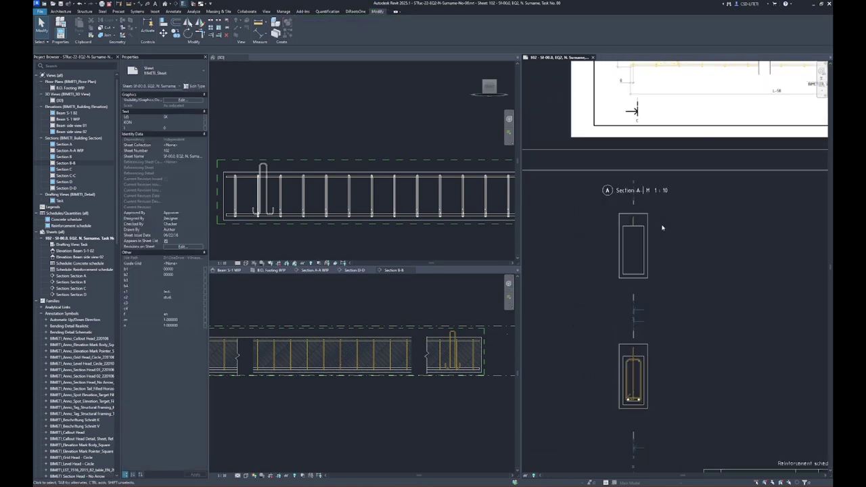
{"action": "left_click", "coordinate": [636, 244]}
{"action": "left_click", "coordinate": [711, 252]}
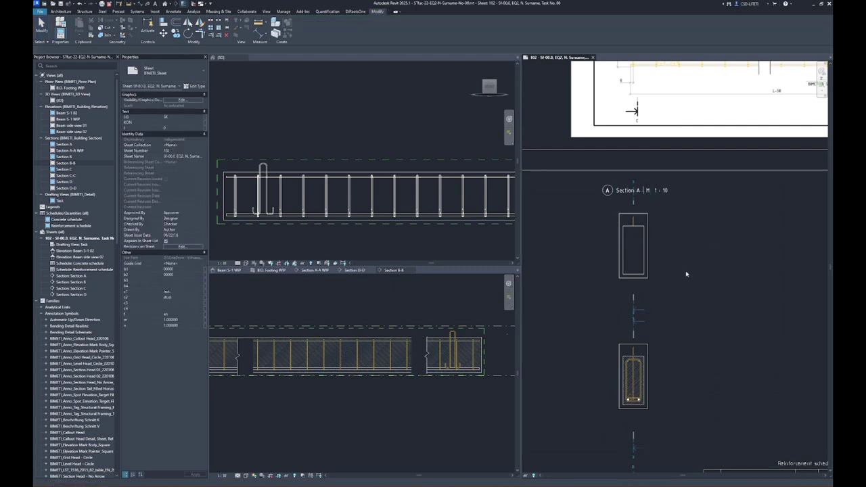
{"action": "scroll", "coordinate": [660, 191], "scroll_direction": "down", "scroll_amount": 5}
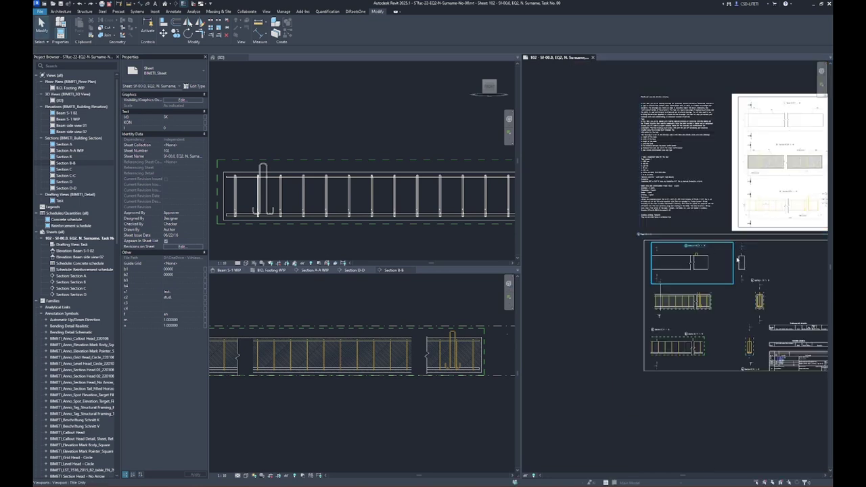
{"action": "scroll", "coordinate": [778, 203], "scroll_direction": "up", "scroll_amount": 2}
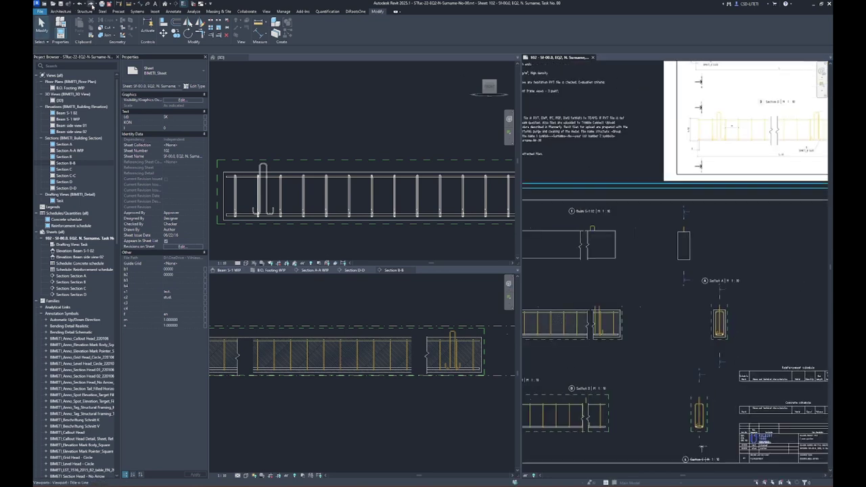
Drag Section C's viewport title up above its section drawing.
{"action": "left_click", "coordinate": [91, 5]}
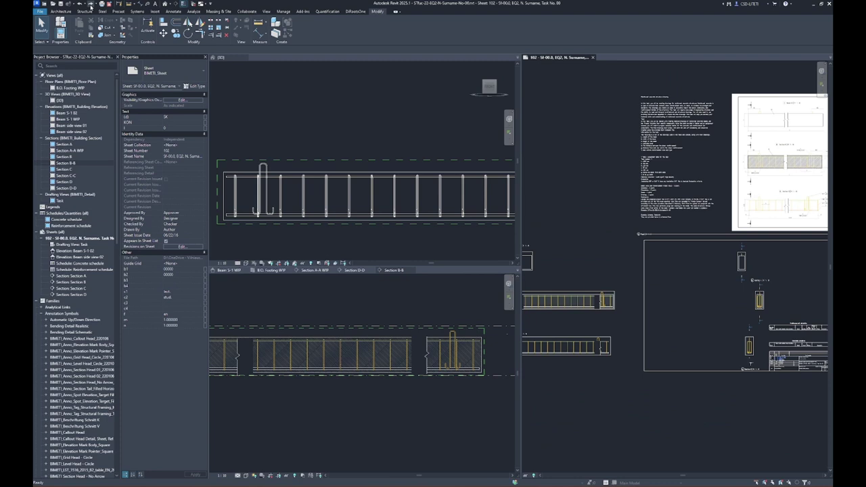
{"action": "left_click", "coordinate": [91, 5]}
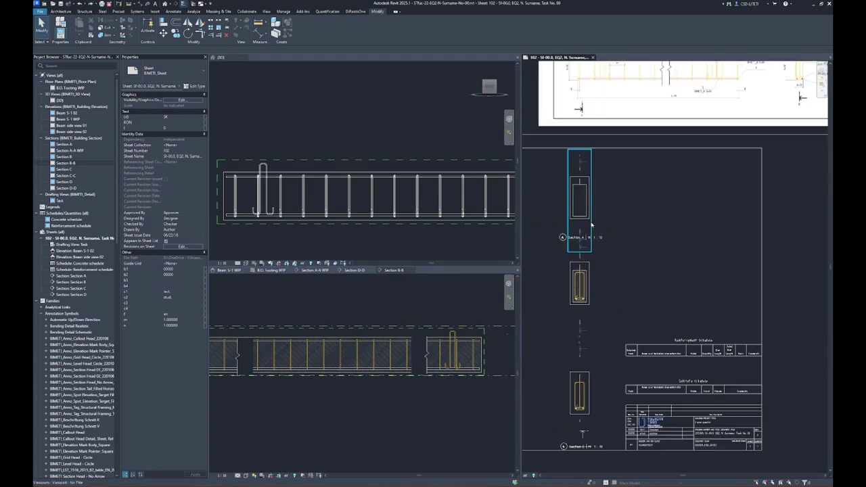
{"action": "scroll", "coordinate": [635, 331], "scroll_direction": "up", "scroll_amount": 3}
{"action": "scroll", "coordinate": [631, 371], "scroll_direction": "up", "scroll_amount": 2}
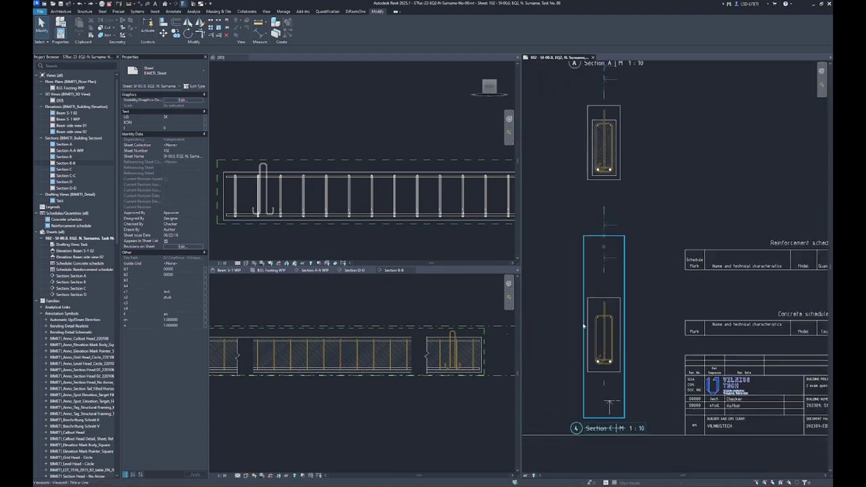
{"action": "left_click", "coordinate": [622, 368]}
{"action": "left_click", "coordinate": [164, 74]}
{"action": "left_click", "coordinate": [164, 82]}
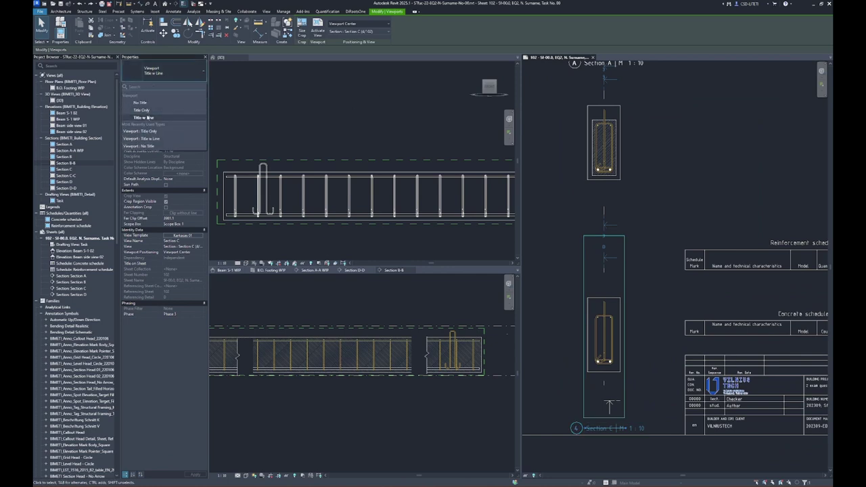
{"action": "left_click", "coordinate": [568, 290]}
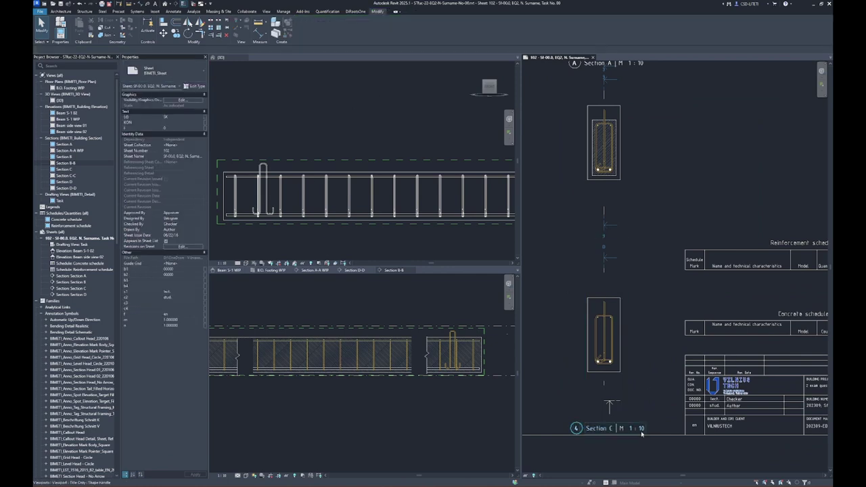
{"action": "left_click_drag", "start_coordinate": [635, 427], "coordinate": [640, 248]}
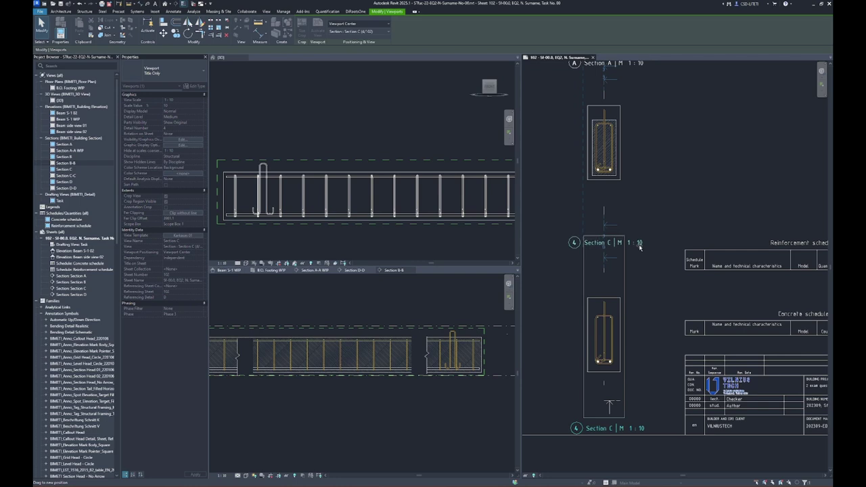
{"action": "key", "text": "Escape"}
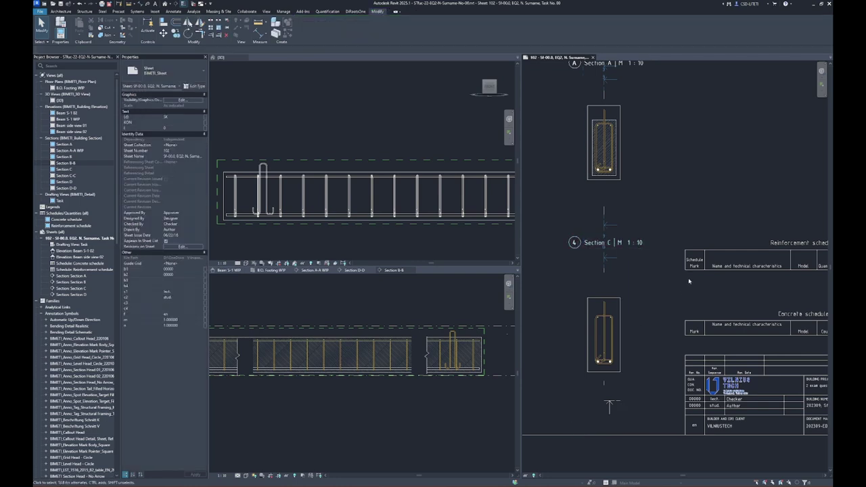
Activate the Section B-B view on the sheet.
{"action": "scroll", "coordinate": [688, 277], "scroll_direction": "down", "scroll_amount": 3}
{"action": "scroll", "coordinate": [633, 261], "scroll_direction": "down", "scroll_amount": 2}
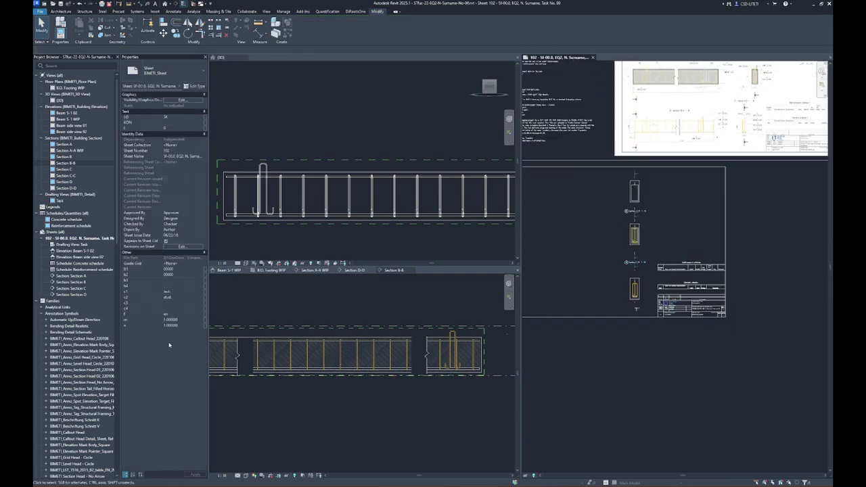
{"action": "left_click", "coordinate": [445, 402]}
{"action": "scroll", "coordinate": [440, 365], "scroll_direction": "up", "scroll_amount": 4}
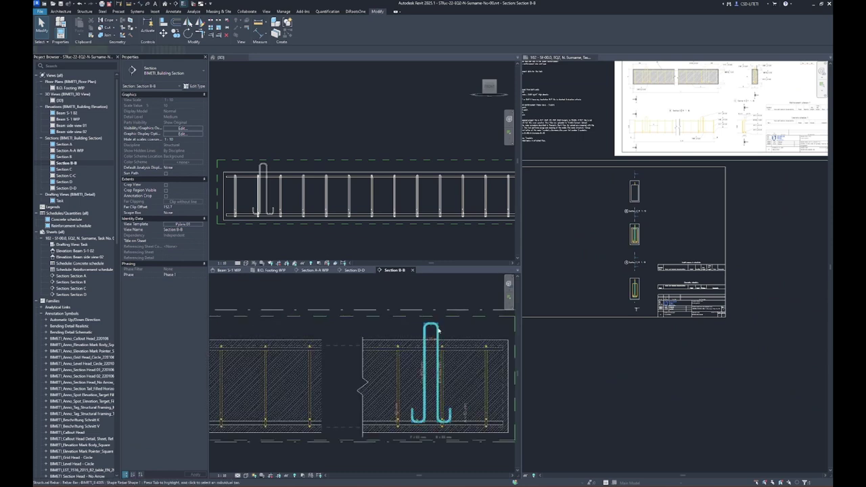
Create the Kilpa K2 assembly from the hooked rebar in Section B-B.
{"action": "left_click", "coordinate": [437, 329]}
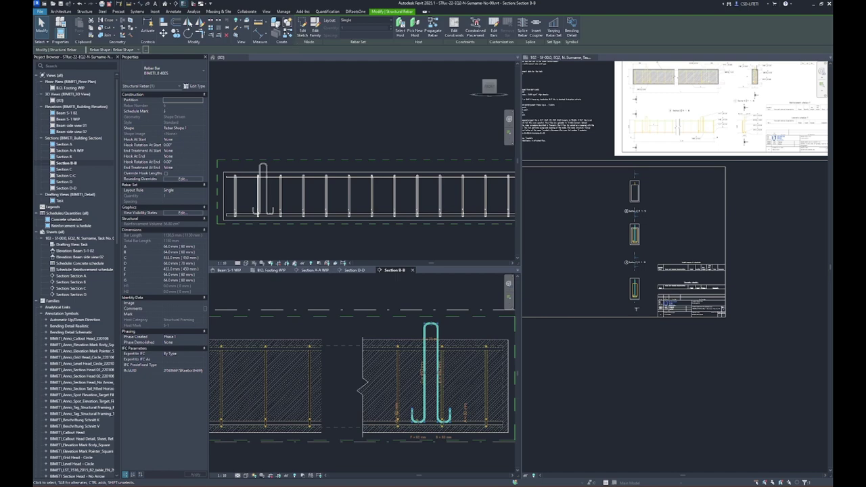
{"action": "left_click", "coordinate": [287, 28]}
{"action": "left_click", "coordinate": [443, 269]}
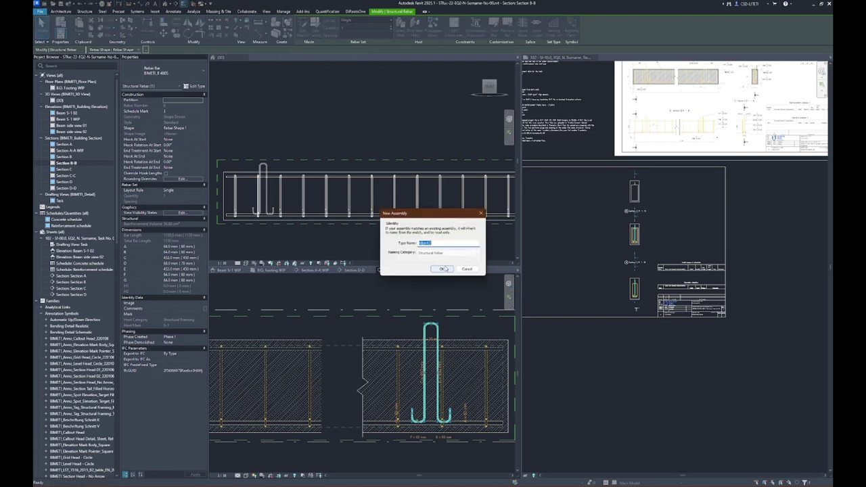
{"action": "scroll", "coordinate": [54, 441], "scroll_direction": "down", "scroll_amount": 10}
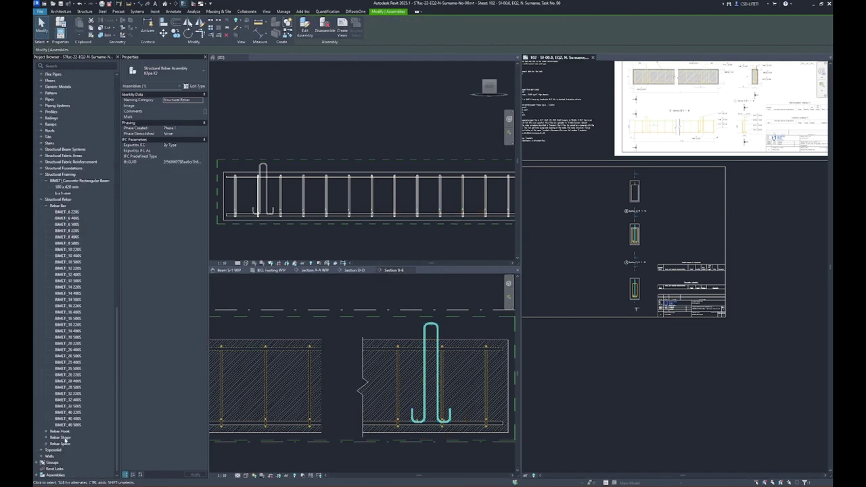
Try dragging the Kilpa K2 assembly onto the sheet and dismiss the paste error.
{"action": "left_click", "coordinate": [56, 475]}
{"action": "left_click", "coordinate": [42, 474]}
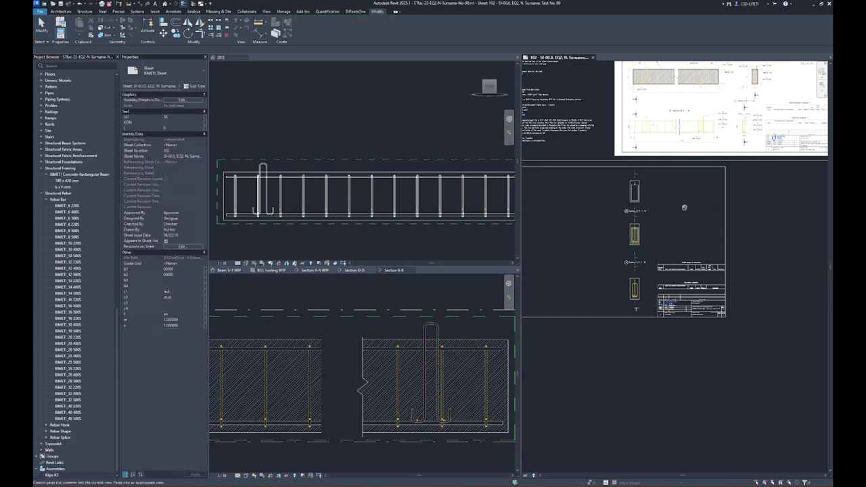
{"action": "left_click_drag", "start_coordinate": [58, 476], "coordinate": [683, 242]}
{"action": "left_click", "coordinate": [814, 478]}
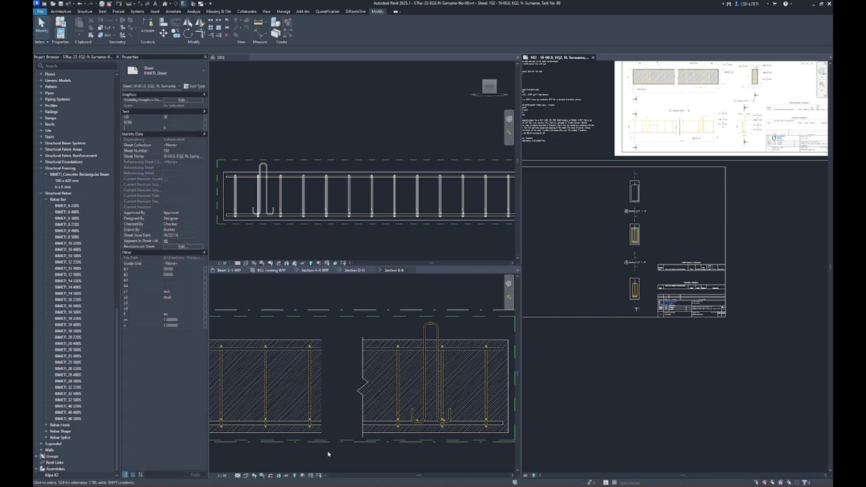
Create a front elevation assembly view for Kilpa K2 and return to the sheet.
{"action": "right_click", "coordinate": [56, 475]}
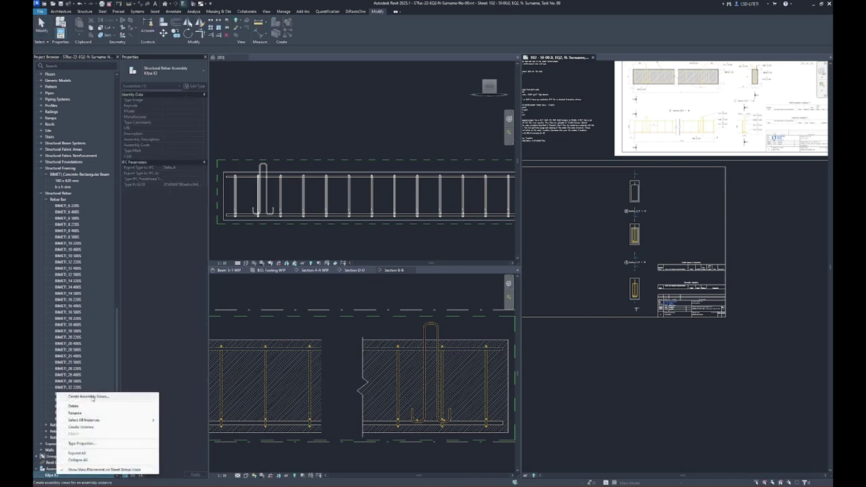
{"action": "left_click", "coordinate": [93, 397]}
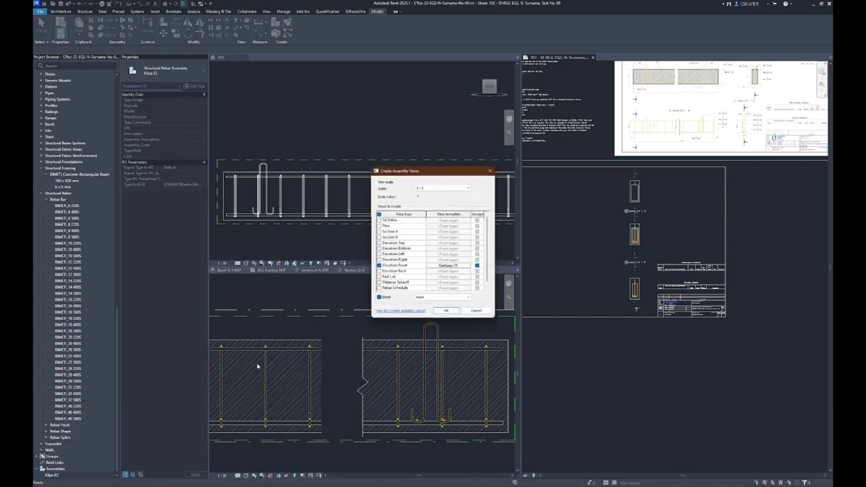
{"action": "left_click", "coordinate": [445, 310]}
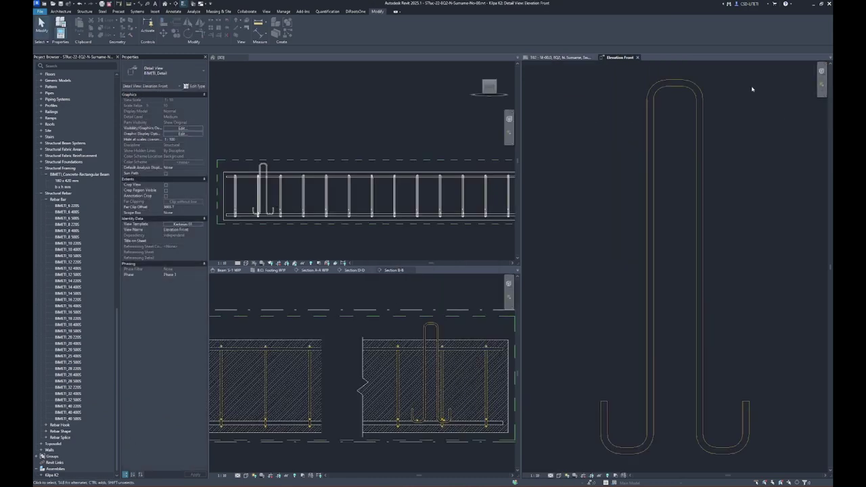
{"action": "left_click", "coordinate": [637, 57]}
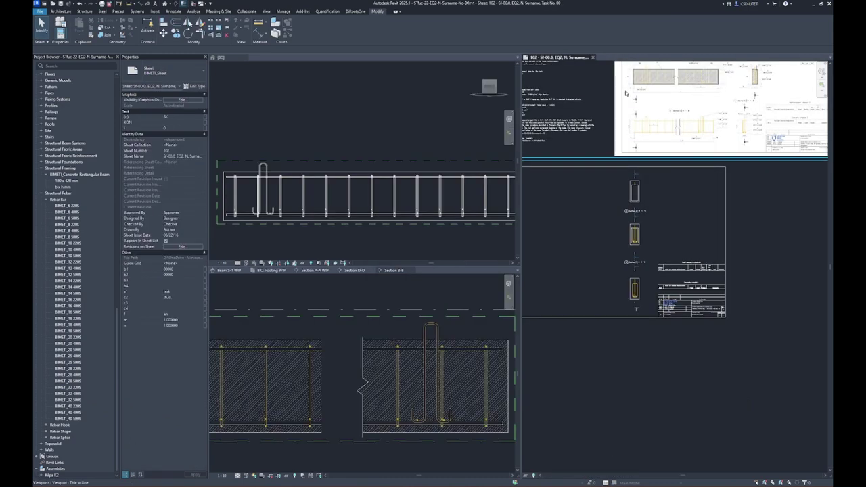
{"action": "scroll", "coordinate": [743, 169], "scroll_direction": "up", "scroll_amount": 2}
{"action": "scroll", "coordinate": [750, 127], "scroll_direction": "up", "scroll_amount": 2}
{"action": "scroll", "coordinate": [750, 128], "scroll_direction": "up", "scroll_amount": 2}
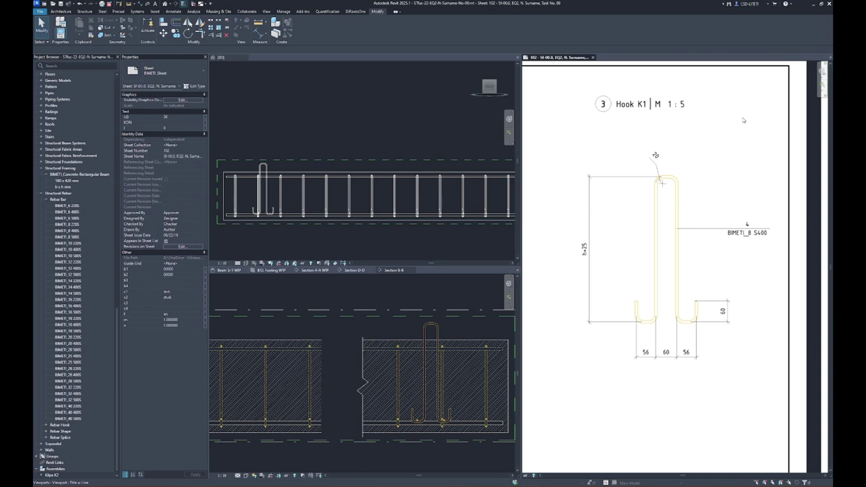
{"action": "scroll", "coordinate": [744, 125], "scroll_direction": "down", "scroll_amount": 3}
{"action": "scroll", "coordinate": [632, 268], "scroll_direction": "down", "scroll_amount": 2}
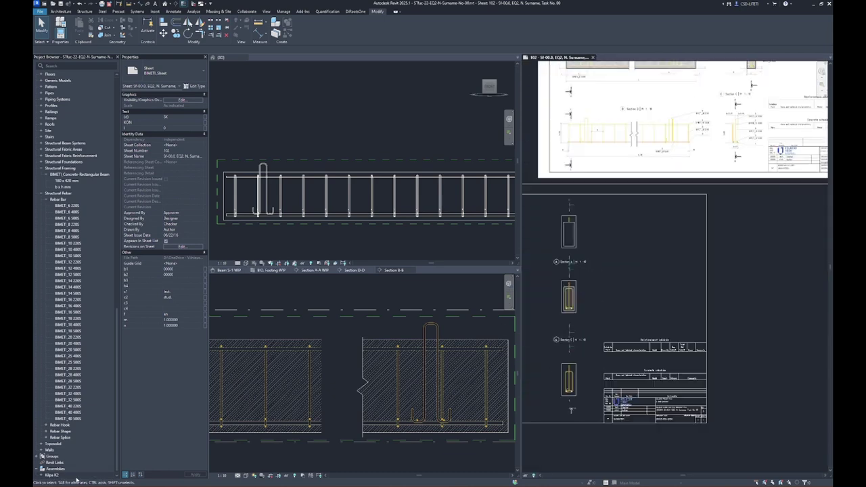
{"action": "left_click", "coordinate": [43, 475]}
Place Kilpa K2's Elevation Front detail view on the sheet as a Title Only viewport.
{"action": "double_click", "coordinate": [51, 477]}
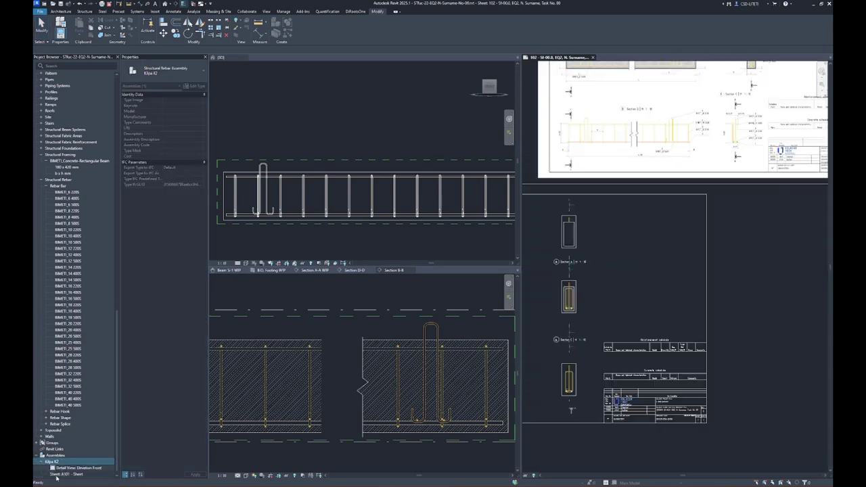
{"action": "left_click", "coordinate": [98, 468]}
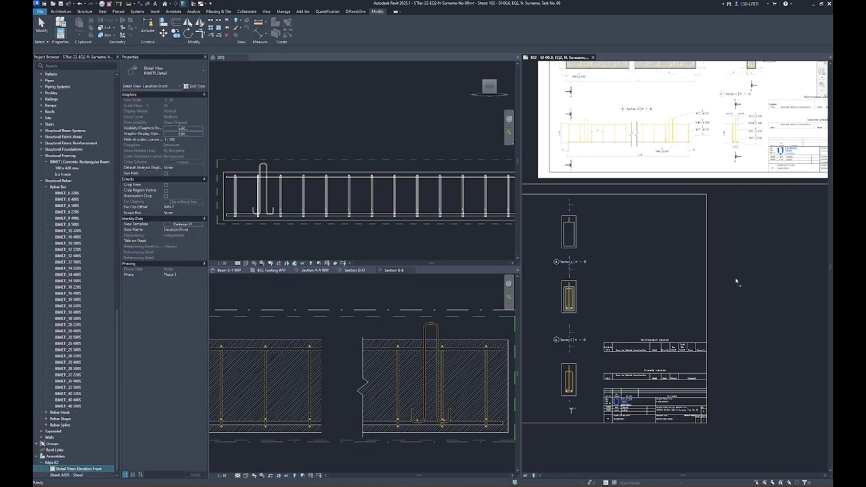
{"action": "left_click", "coordinate": [649, 257]}
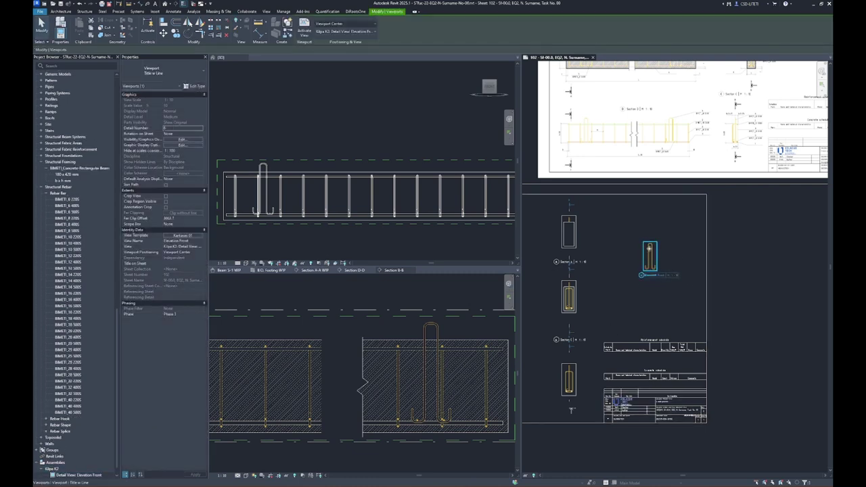
{"action": "left_click", "coordinate": [163, 72]}
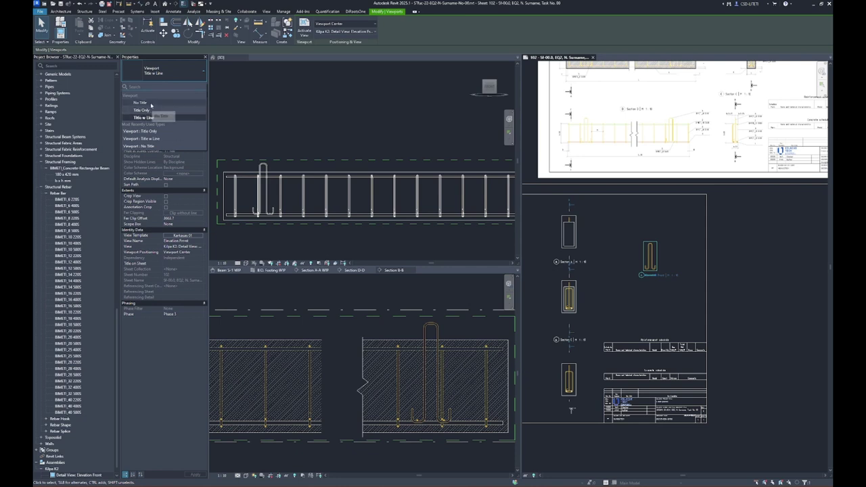
{"action": "left_click", "coordinate": [150, 109]}
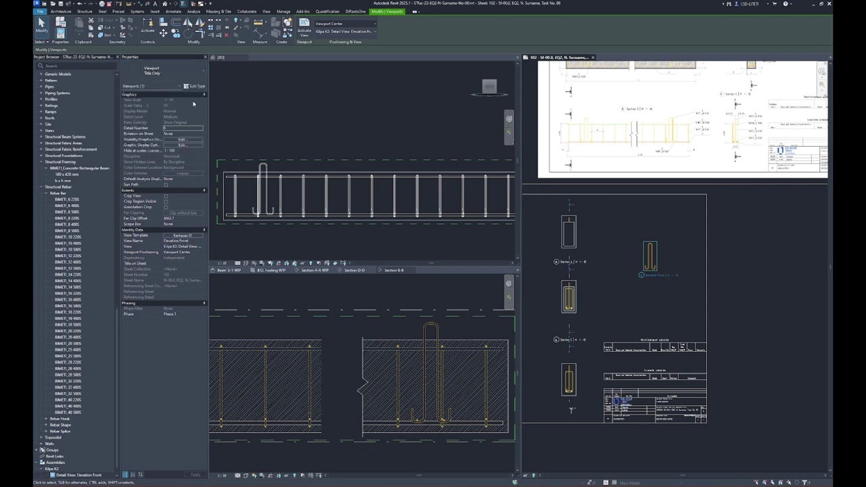
Set the viewport's View Template to <None>.
{"action": "left_click", "coordinate": [196, 237]}
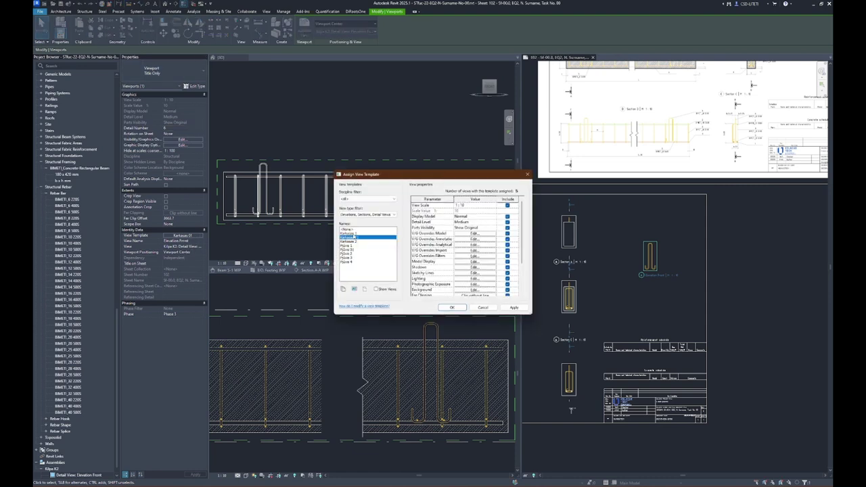
{"action": "left_click", "coordinate": [350, 234]}
{"action": "left_click", "coordinate": [356, 242]}
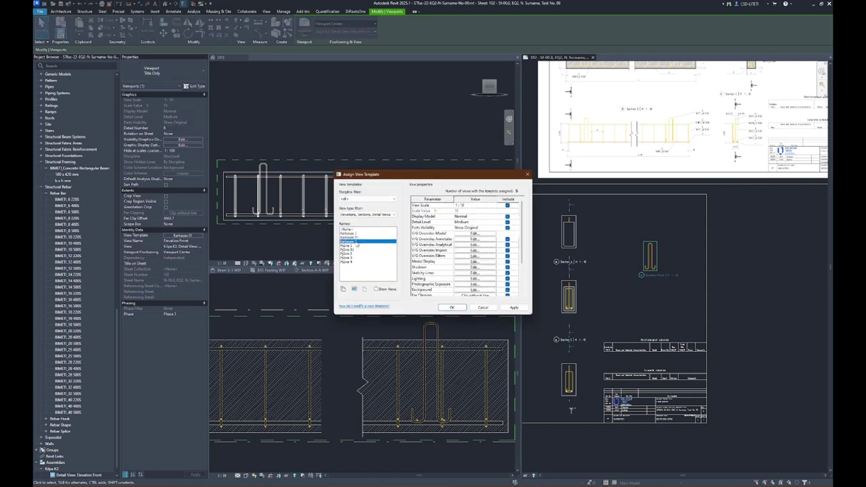
{"action": "key", "text": "Down"}
{"action": "key", "text": "Down"}
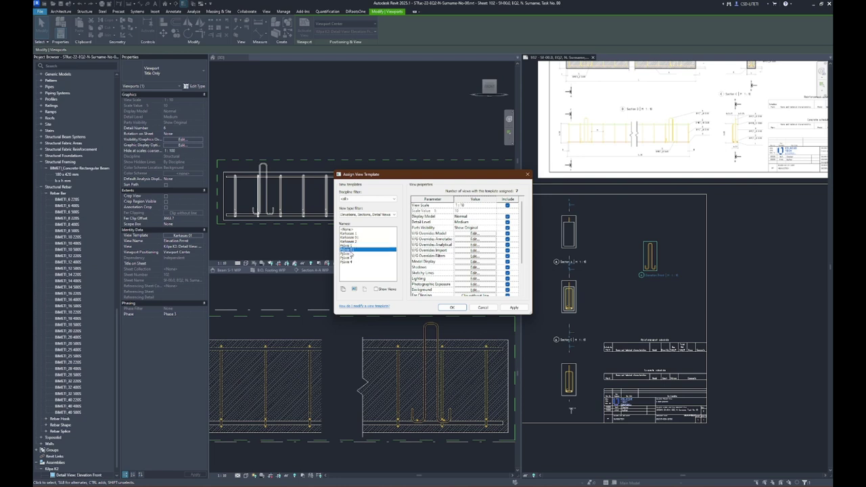
{"action": "key", "text": "Down"}
{"action": "key", "text": "Down"}
{"action": "key", "text": "Home"}
{"action": "key", "text": "Return"}
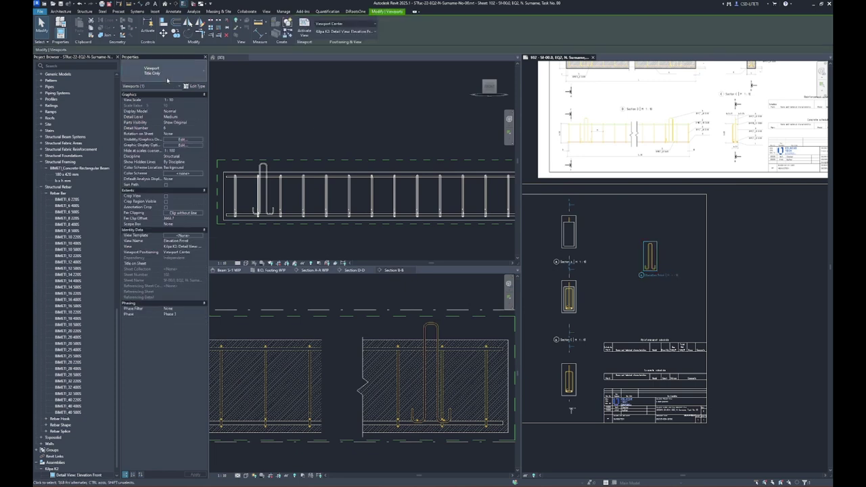
Set the viewport scale to 1:5 and move its title above the bar.
{"action": "left_click", "coordinate": [177, 100]}
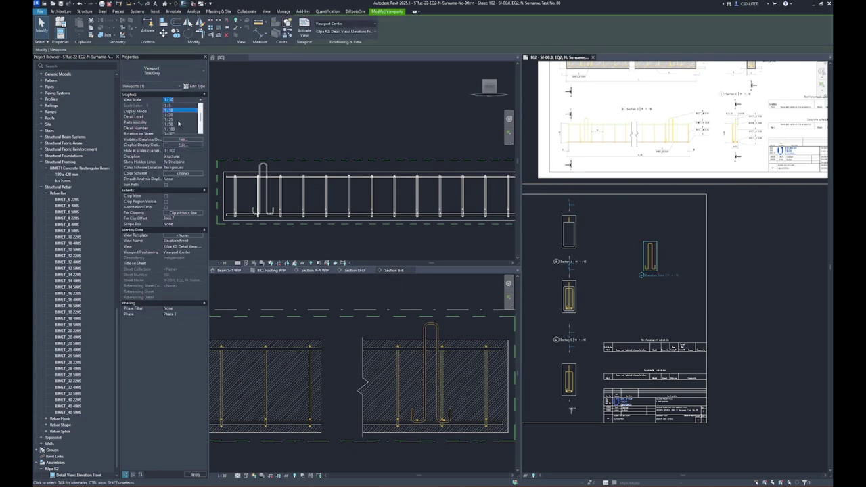
{"action": "left_click", "coordinate": [169, 105]}
{"action": "left_click", "coordinate": [676, 299]}
{"action": "scroll", "coordinate": [651, 261], "scroll_direction": "up", "scroll_amount": 4}
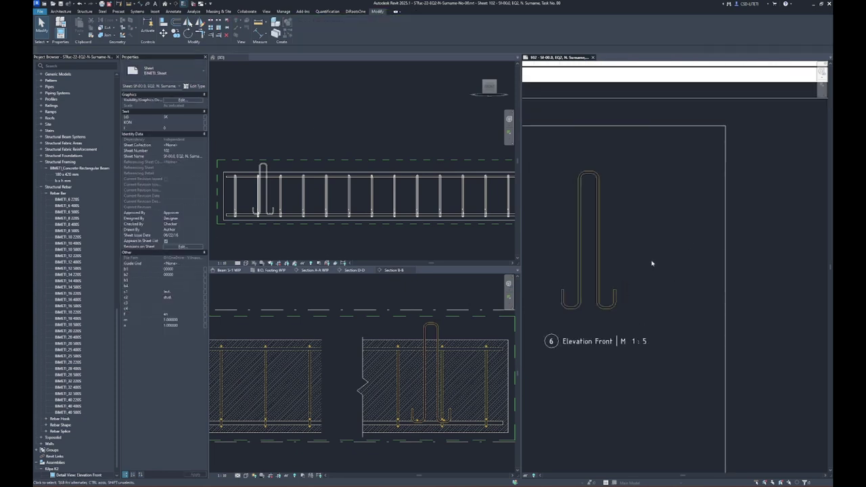
{"action": "left_click_drag", "start_coordinate": [655, 395], "coordinate": [645, 202]}
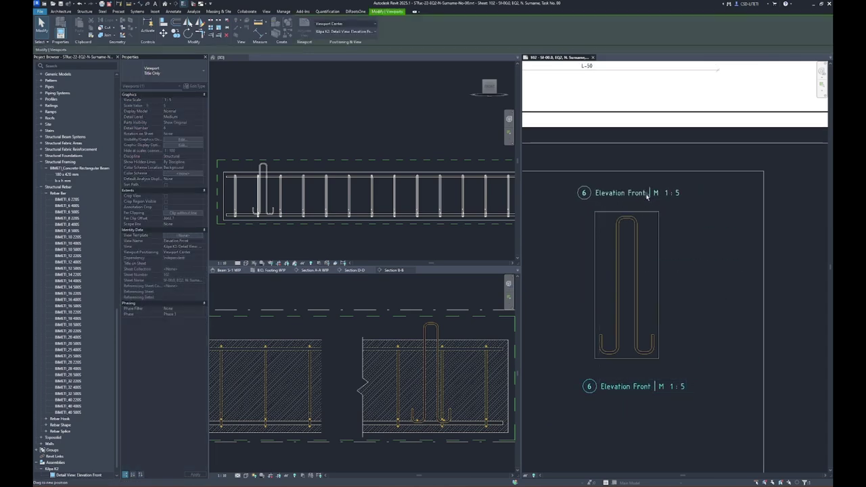
{"action": "scroll", "coordinate": [704, 201], "scroll_direction": "down", "scroll_amount": 3}
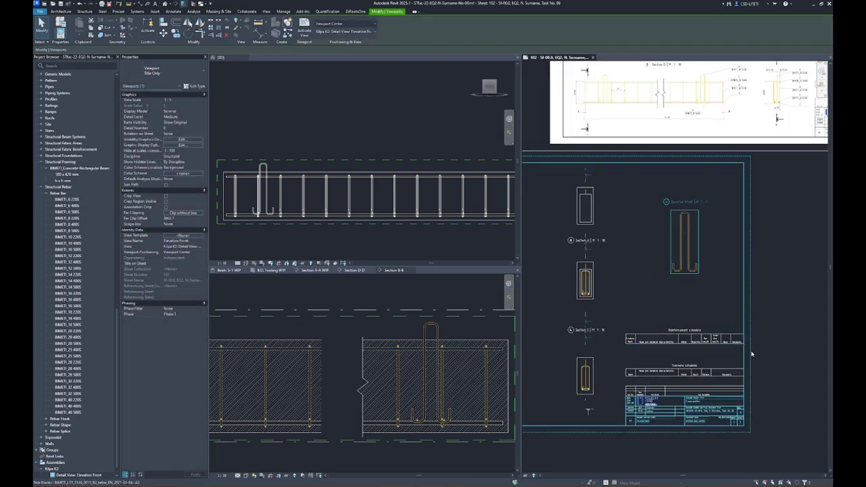
{"action": "scroll", "coordinate": [663, 325], "scroll_direction": "up", "scroll_amount": 5}
{"action": "scroll", "coordinate": [663, 325], "scroll_direction": "down", "scroll_amount": 3}
Set the Reinforcement schedule's Filter by to (none) and return to sheet 102.
{"action": "double_click", "coordinate": [663, 314]}
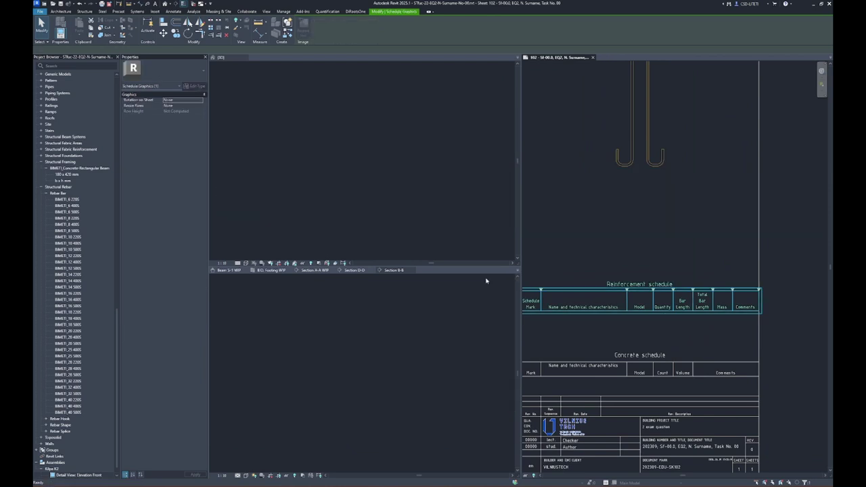
{"action": "left_click", "coordinate": [182, 157]}
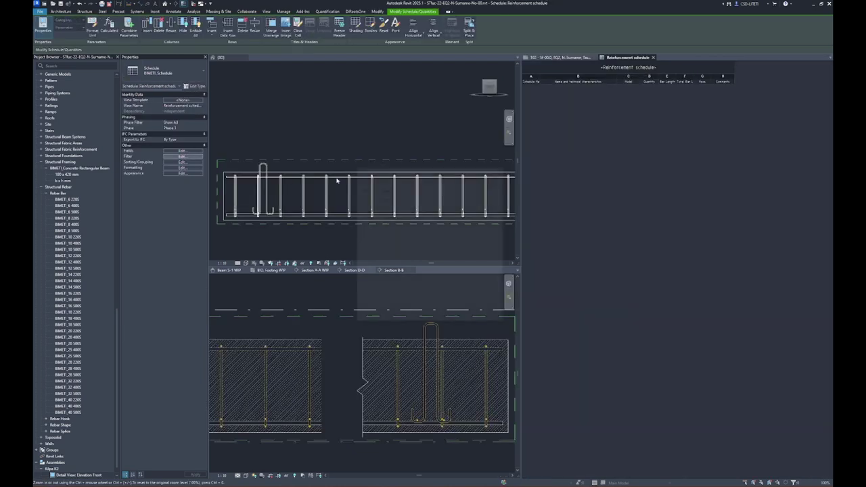
{"action": "left_click", "coordinate": [393, 172]}
{"action": "scroll", "coordinate": [395, 177], "scroll_direction": "up", "scroll_amount": 1}
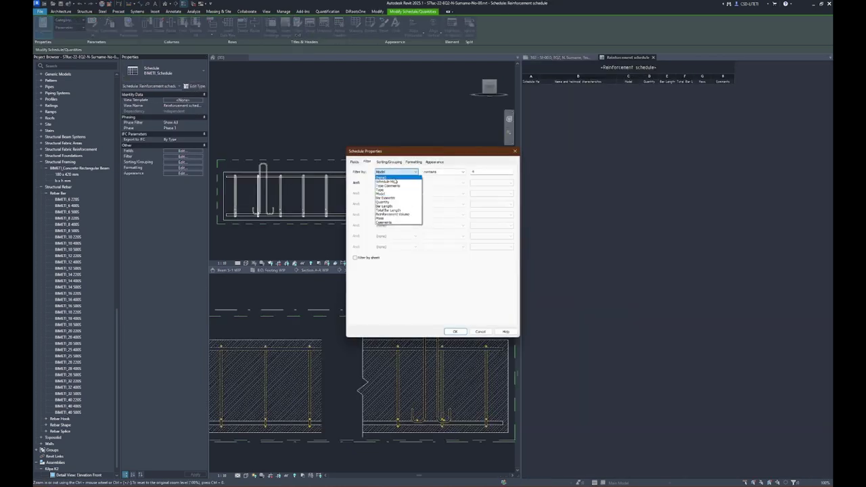
{"action": "left_click", "coordinate": [395, 177]}
{"action": "left_click", "coordinate": [454, 331]}
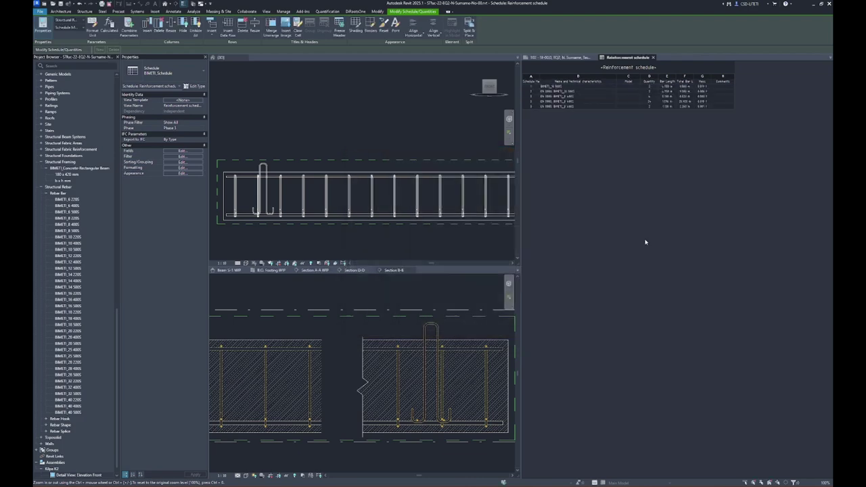
{"action": "left_click", "coordinate": [653, 57]}
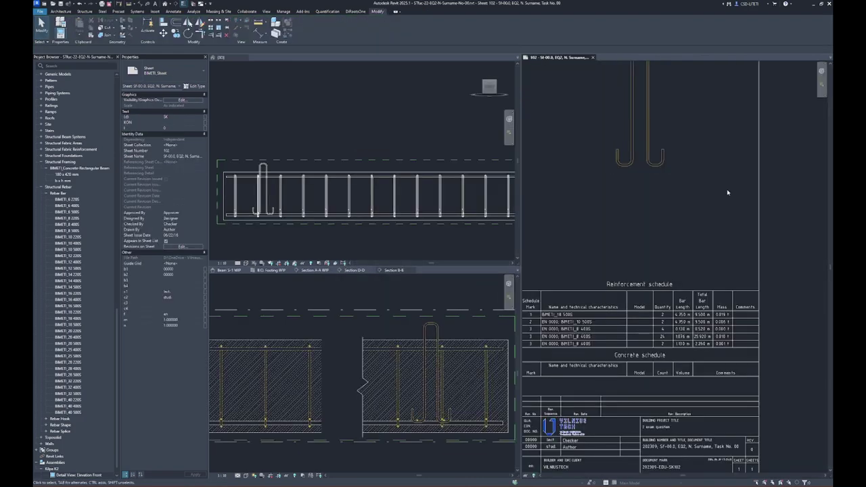
Remove the Concrete schedule's filter so it lists beam S-1 with 0.36 m³.
{"action": "scroll", "coordinate": [655, 325], "scroll_direction": "up", "scroll_amount": 3}
{"action": "left_click", "coordinate": [654, 331]}
{"action": "double_click", "coordinate": [654, 332]}
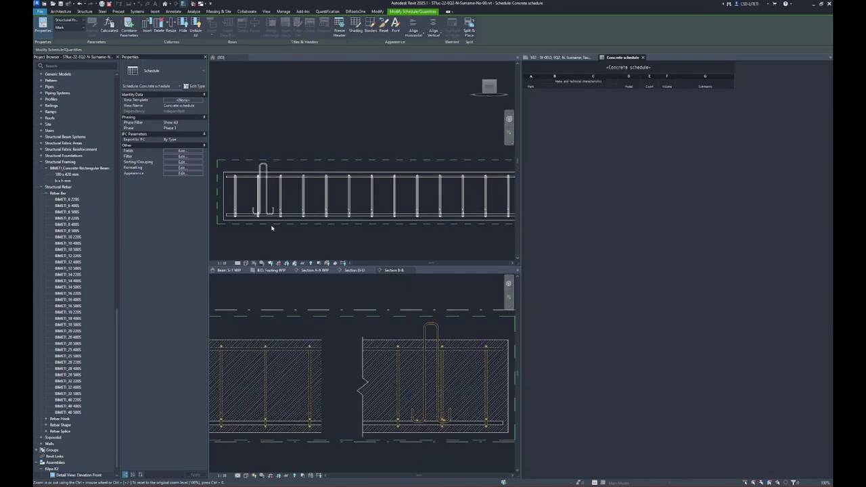
{"action": "left_click", "coordinate": [180, 162]}
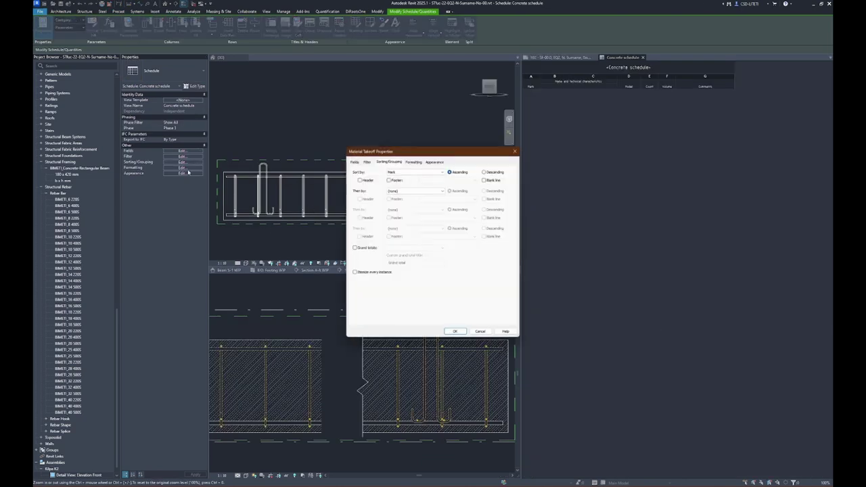
{"action": "left_click", "coordinate": [366, 161]}
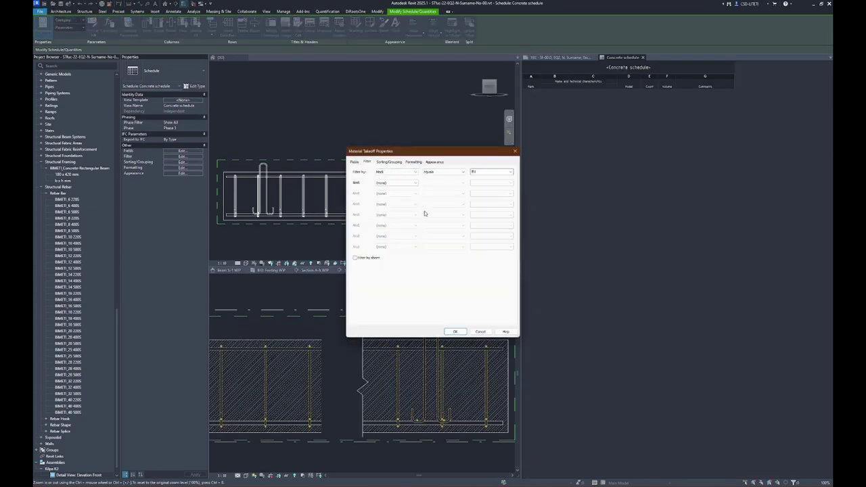
{"action": "left_click", "coordinate": [396, 171]}
{"action": "left_click", "coordinate": [390, 178]}
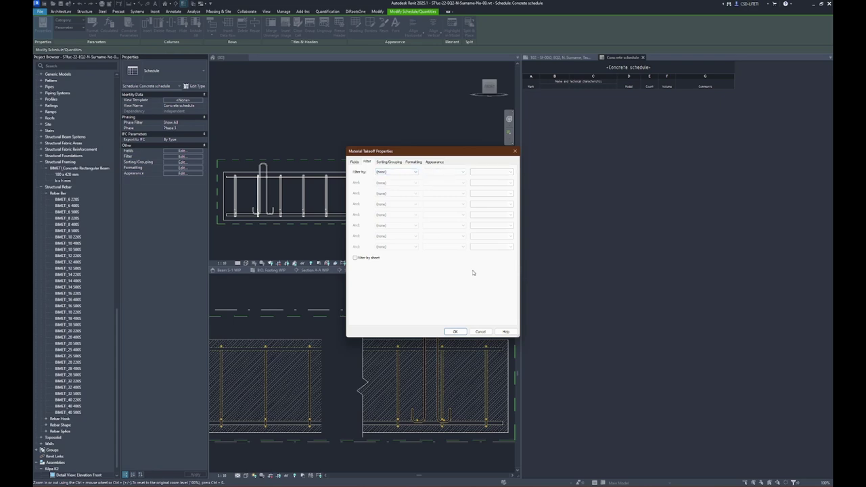
{"action": "left_click", "coordinate": [455, 331]}
{"action": "left_click", "coordinate": [642, 58]}
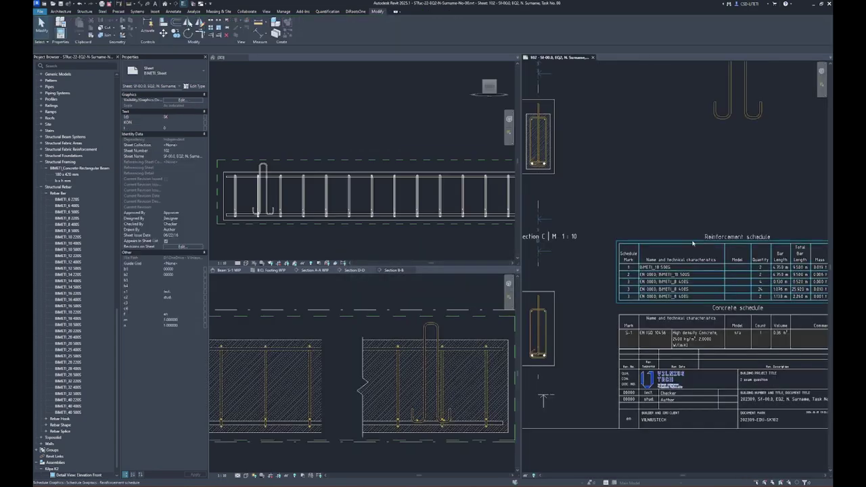
{"action": "scroll", "coordinate": [588, 290], "scroll_direction": "up", "scroll_amount": 2}
{"action": "scroll", "coordinate": [588, 290], "scroll_direction": "up", "scroll_amount": 2}
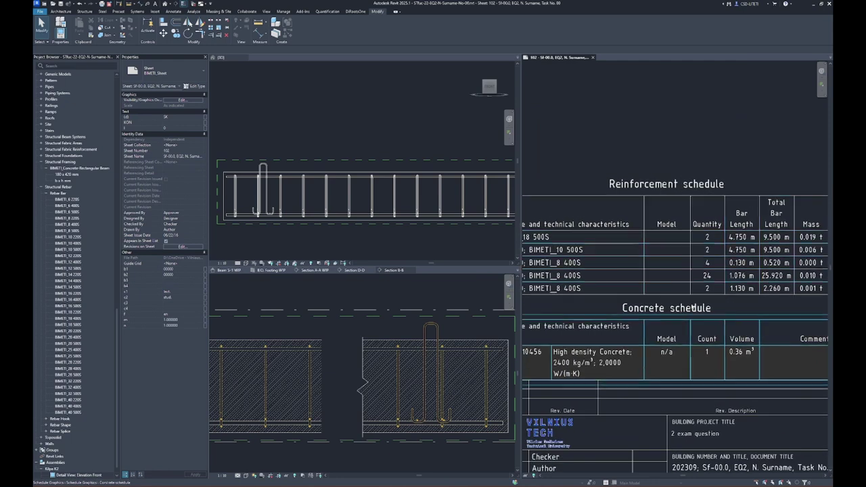
{"action": "scroll", "coordinate": [589, 290], "scroll_direction": "up", "scroll_amount": 2}
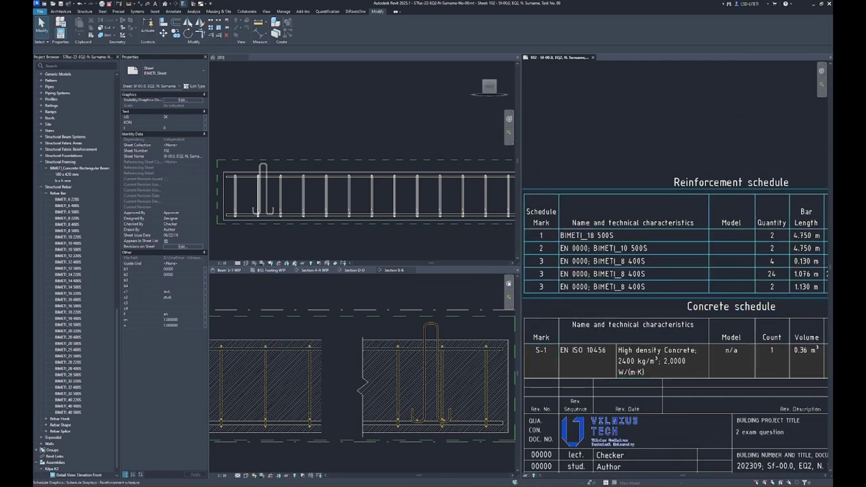
Set the Section B-B bottom bar type's URL to 'EN 0000' in its type properties.
{"action": "left_click", "coordinate": [394, 423]}
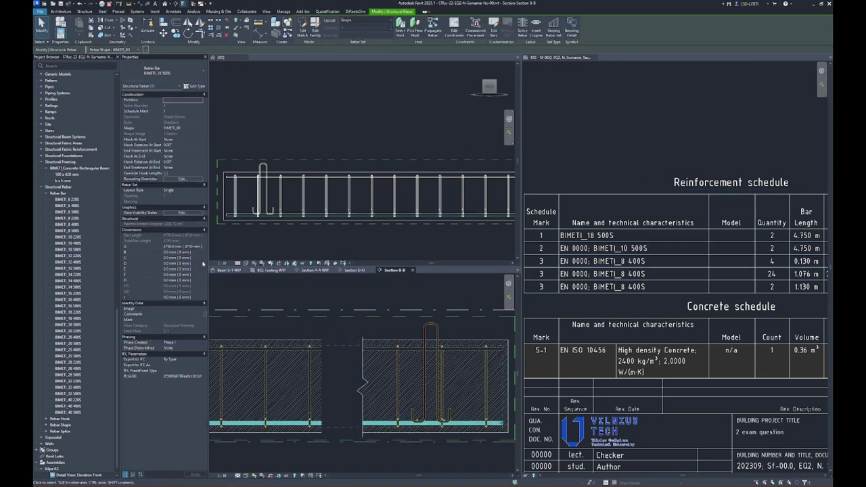
{"action": "left_click", "coordinate": [195, 86]}
{"action": "scroll", "coordinate": [422, 265], "scroll_direction": "down", "scroll_amount": 5}
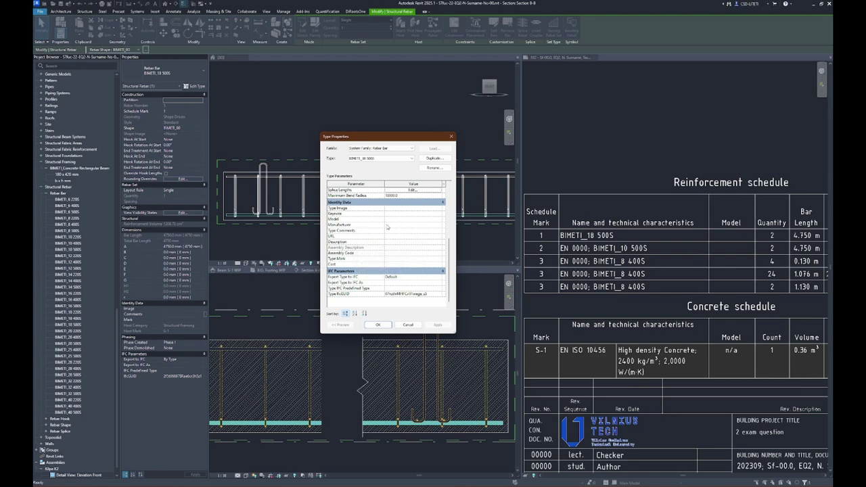
{"action": "left_click", "coordinate": [387, 226]}
{"action": "left_click", "coordinate": [412, 244]}
{"action": "left_click", "coordinate": [433, 254]}
{"action": "left_click", "coordinate": [384, 236]}
{"action": "type", "text": "EN 0000"}
{"action": "left_click", "coordinate": [437, 324]}
{"action": "left_click", "coordinate": [378, 324]}
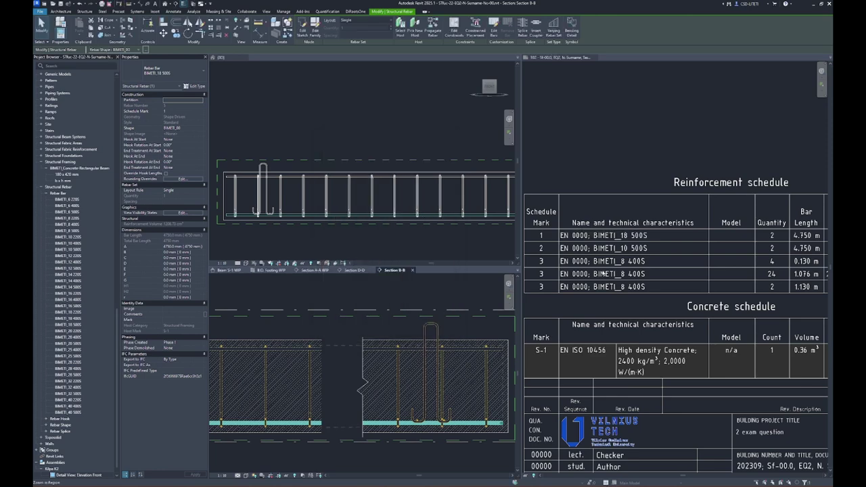
Give the BIMETI_18 500S bar type Model 18 500S, then open the Reinforcement schedule.
{"action": "left_click", "coordinate": [603, 273]}
{"action": "middle_click_drag", "start_coordinate": [603, 273], "coordinate": [666, 248]}
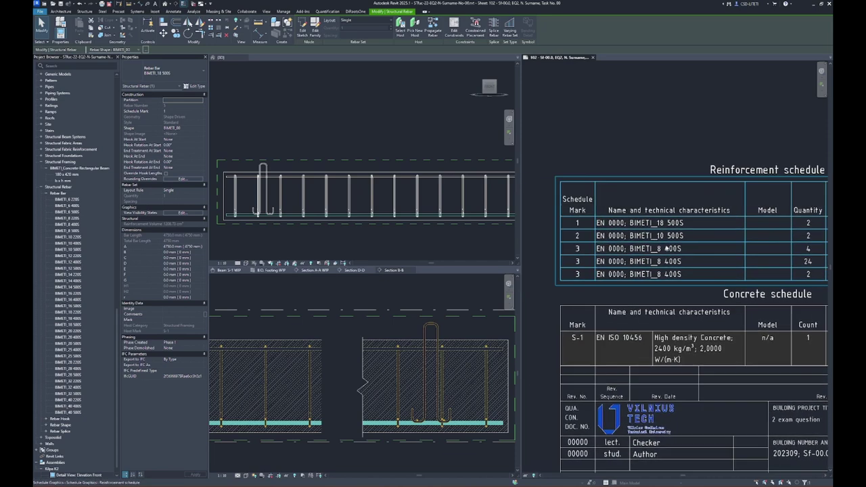
{"action": "left_click", "coordinate": [411, 350]}
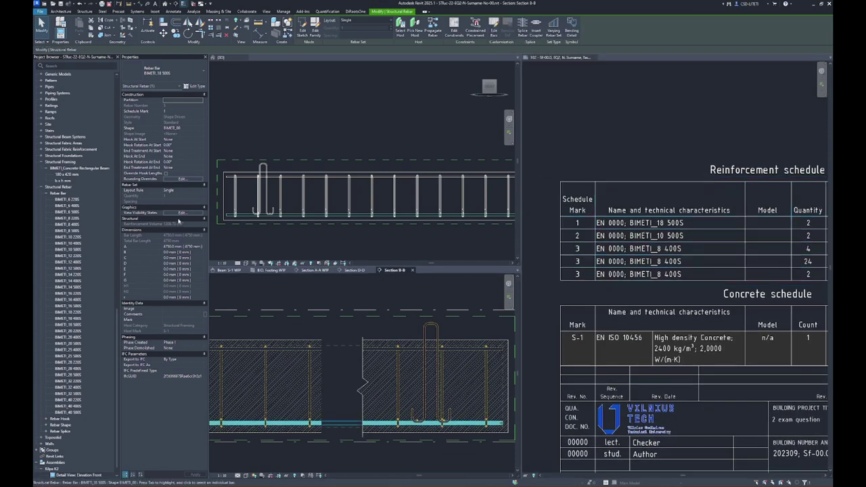
{"action": "left_click", "coordinate": [195, 86]}
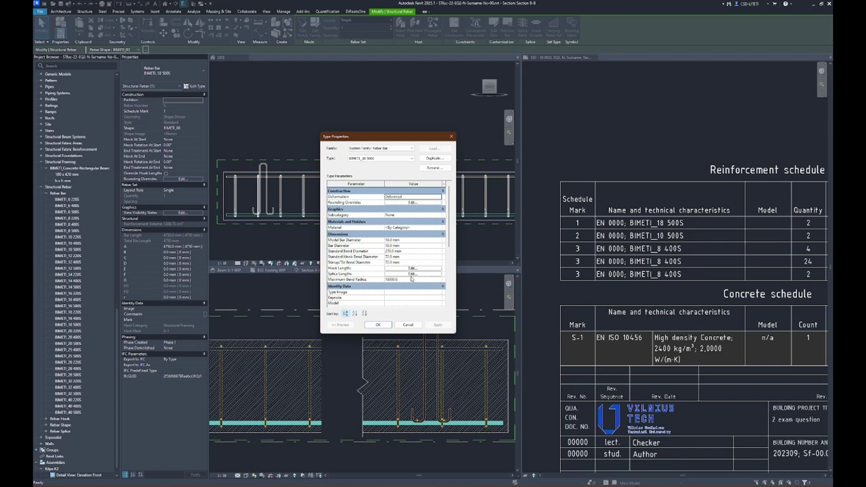
{"action": "scroll", "coordinate": [410, 278], "scroll_direction": "down", "scroll_amount": 3}
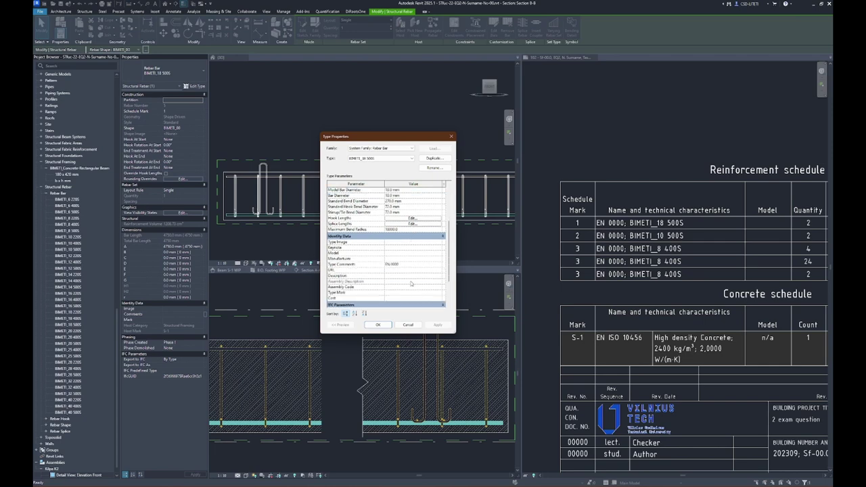
{"action": "left_click", "coordinate": [434, 167]}
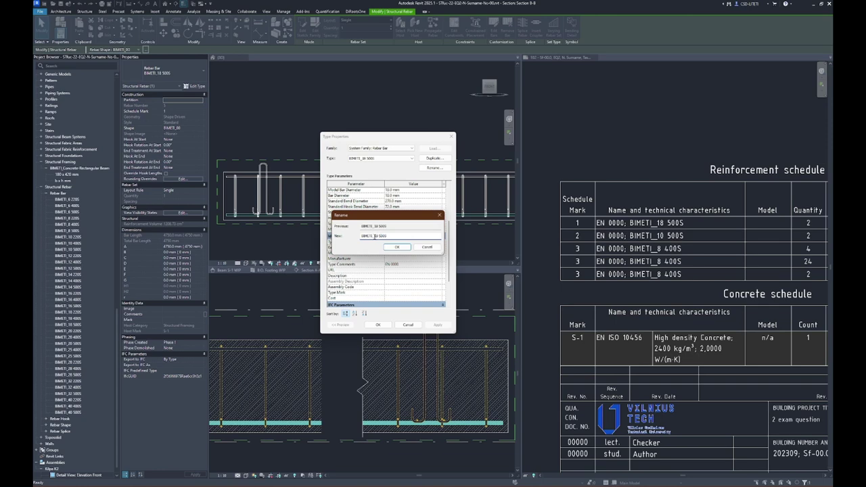
{"action": "left_click", "coordinate": [405, 248]}
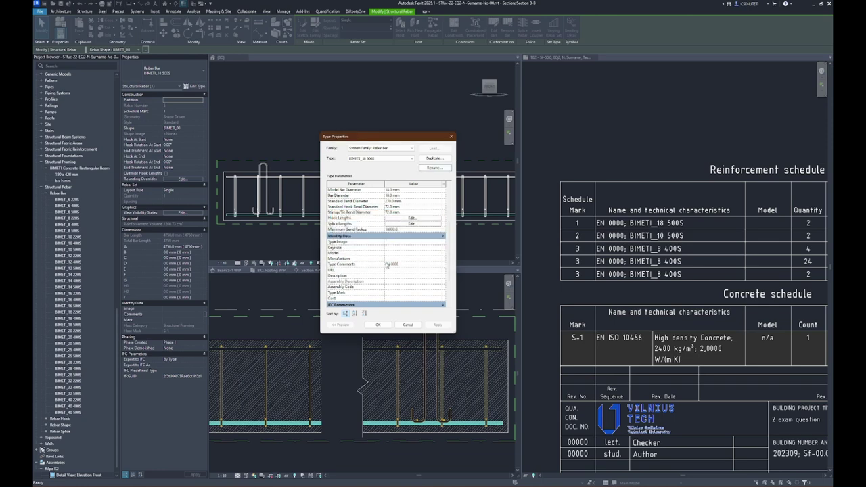
{"action": "left_click", "coordinate": [409, 253]}
{"action": "type", "text": "18 500S"}
{"action": "left_click", "coordinate": [440, 325]}
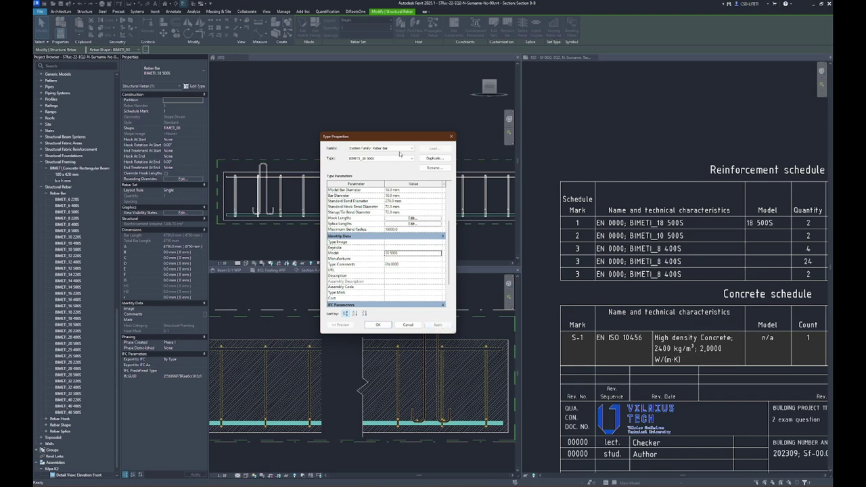
{"action": "left_click", "coordinate": [378, 325]}
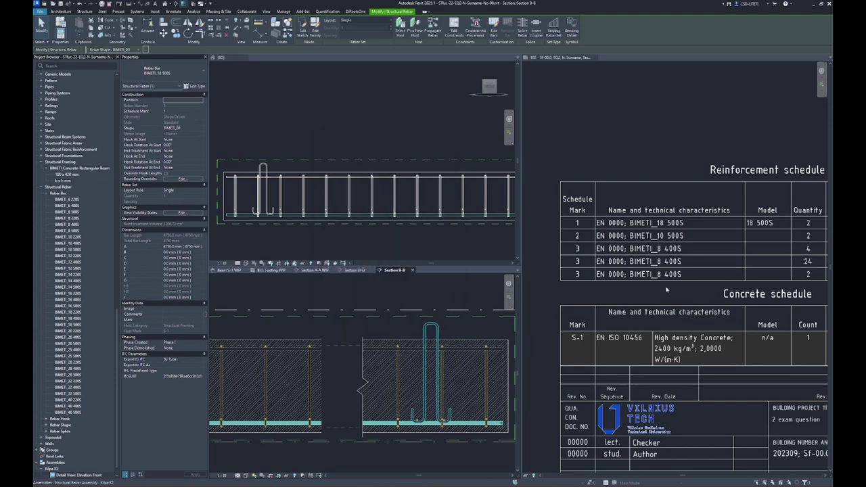
{"action": "double_click", "coordinate": [750, 250]}
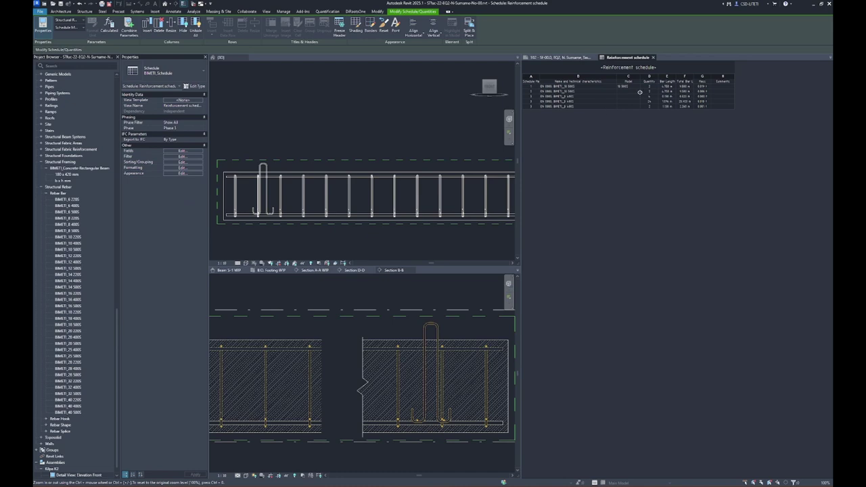
Set row 2's Model to 10 500S, accepting the type-wide change.
{"action": "scroll", "coordinate": [659, 145], "scroll_direction": "up", "scroll_amount": 2, "text": "ctrl"}
{"action": "scroll", "coordinate": [666, 159], "scroll_direction": "up", "scroll_amount": 2, "text": "ctrl"}
{"action": "scroll", "coordinate": [669, 203], "scroll_direction": "up", "scroll_amount": 1, "text": "ctrl"}
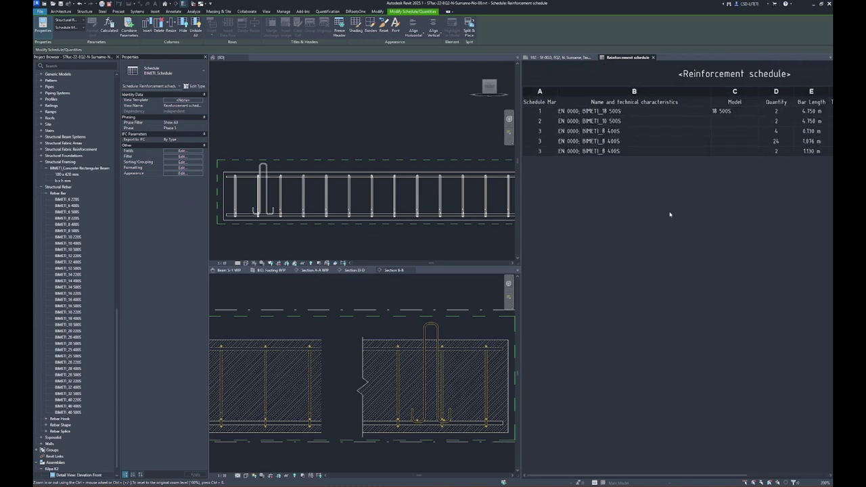
{"action": "left_click", "coordinate": [725, 122]}
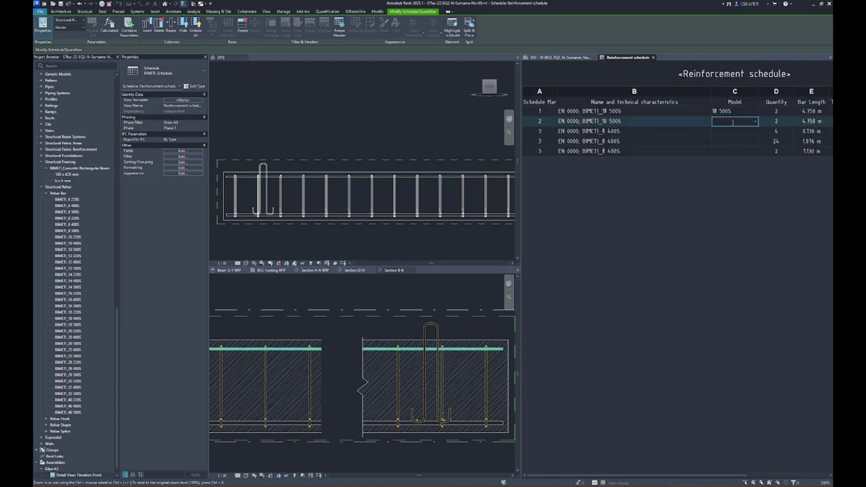
{"action": "left_click", "coordinate": [600, 122]}
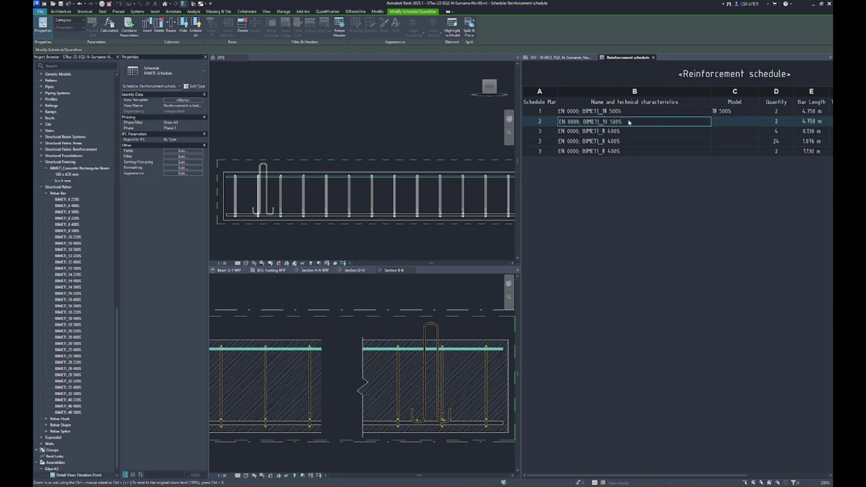
{"action": "left_click", "coordinate": [723, 123]}
{"action": "type", "text": "10 500S"}
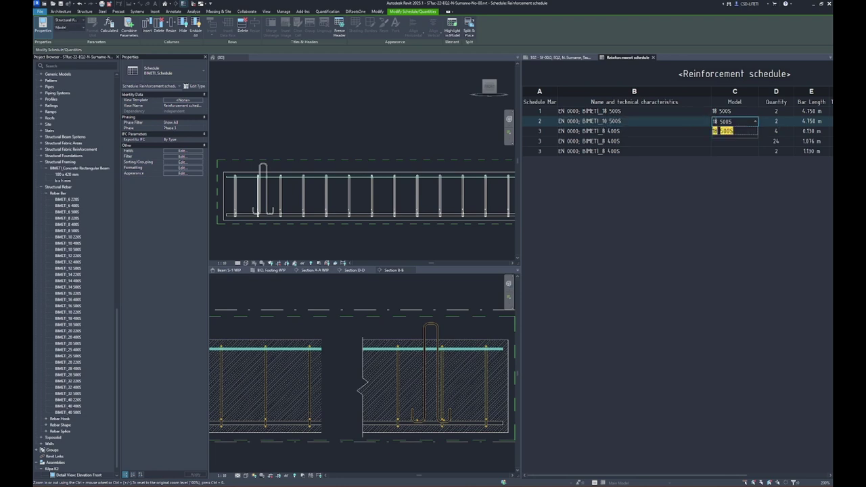
{"action": "key", "text": "Return"}
{"action": "left_click", "coordinate": [446, 254]}
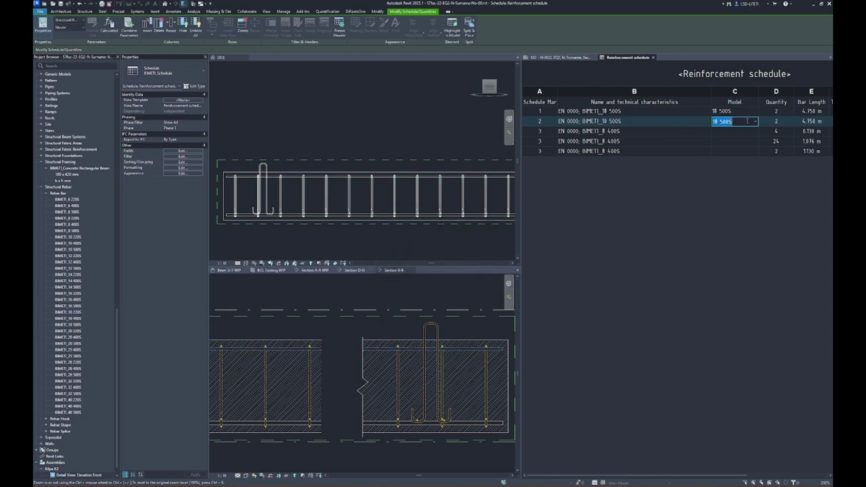
{"action": "left_click", "coordinate": [717, 123]}
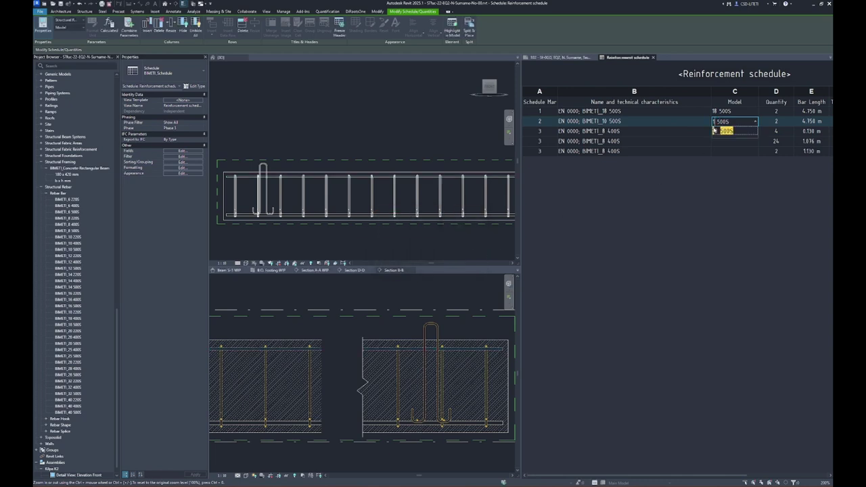
{"action": "left_click", "coordinate": [718, 130]}
{"action": "left_click", "coordinate": [463, 252]}
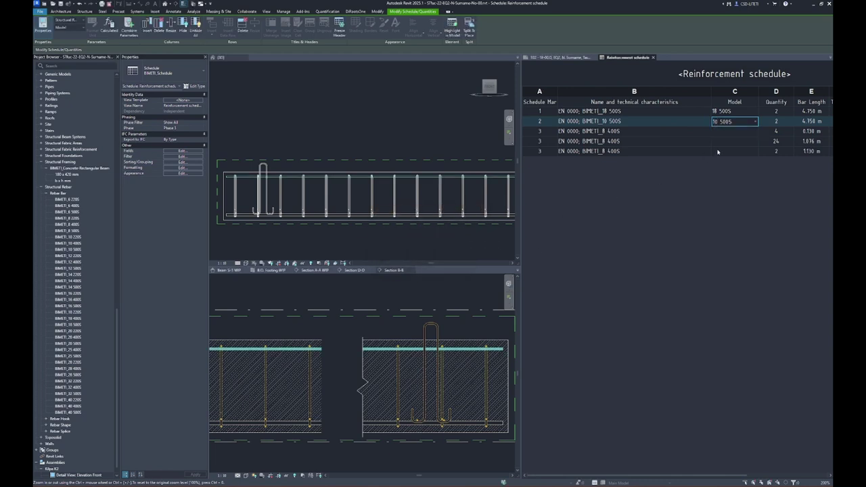
Set the BIMETI_8 400S bars' Model to 8 400S, accepting the type-wide change.
{"action": "left_click", "coordinate": [732, 131]}
{"action": "type", "text": "18 500S"}
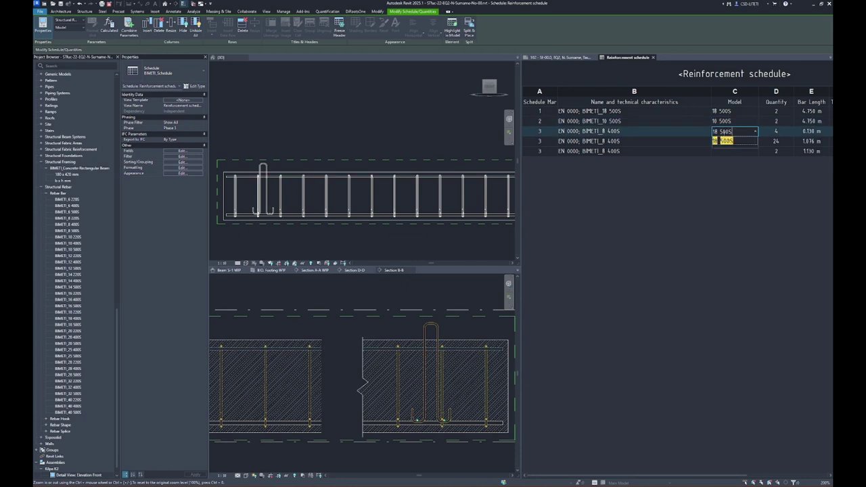
{"action": "key", "text": "Return"}
{"action": "left_click", "coordinate": [446, 252]}
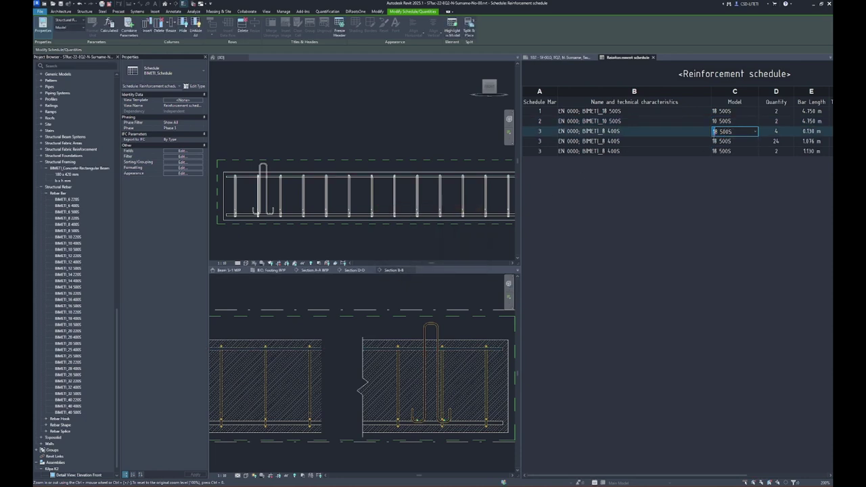
{"action": "type", "text": "500S"}
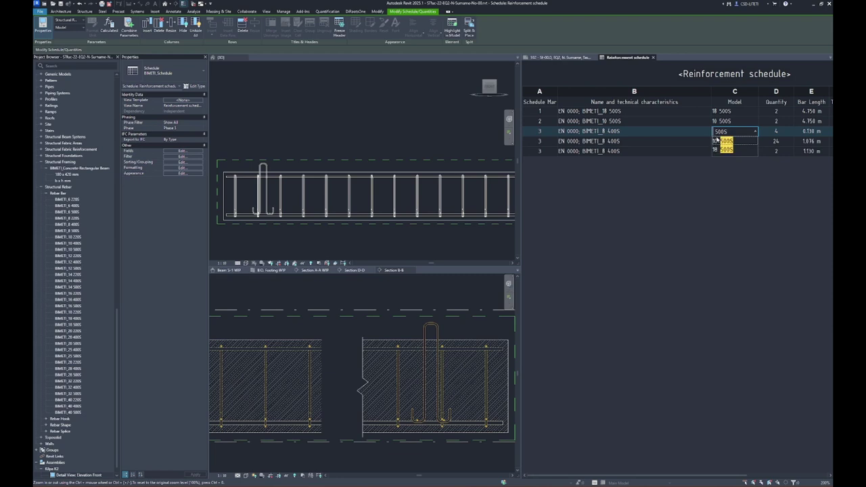
{"action": "type", "text": "8 4"}
{"action": "key", "text": "Return"}
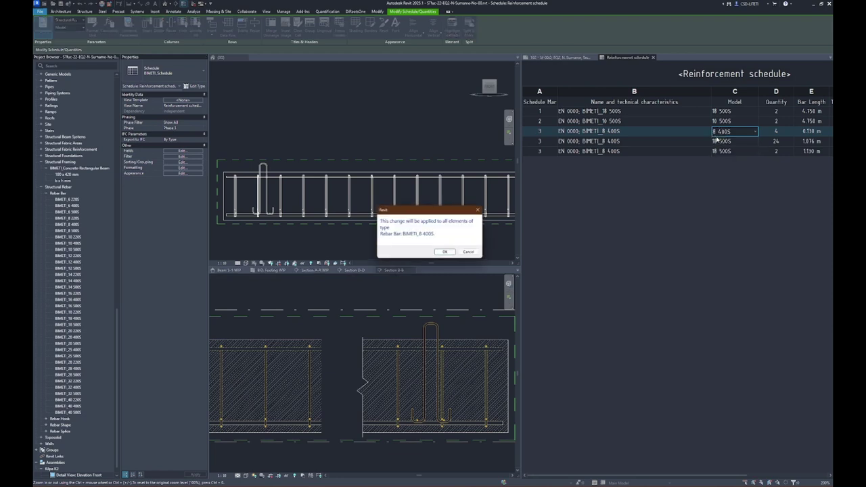
{"action": "left_click", "coordinate": [445, 253]}
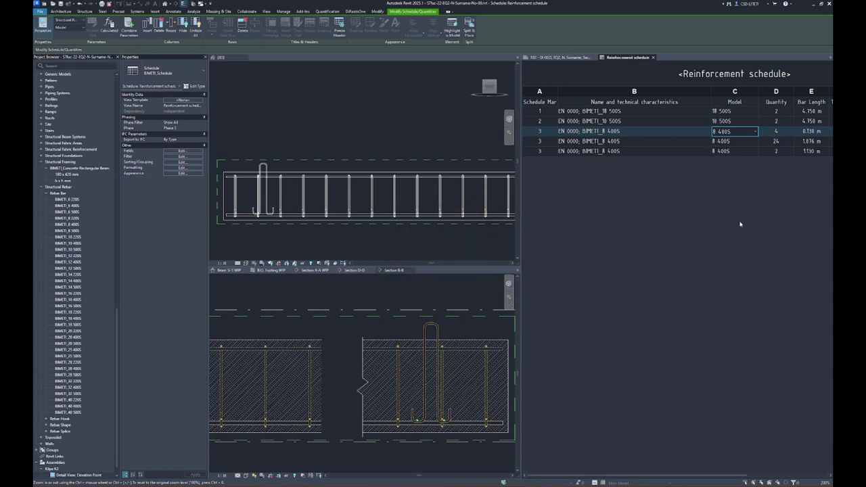
Change the Model column's alignment and return to sheet 102.
{"action": "left_click", "coordinate": [735, 92]}
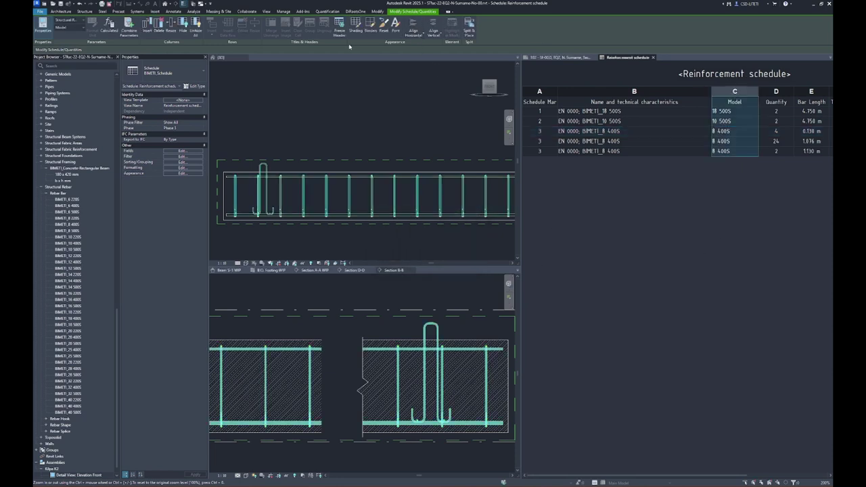
{"action": "left_click", "coordinate": [420, 70]}
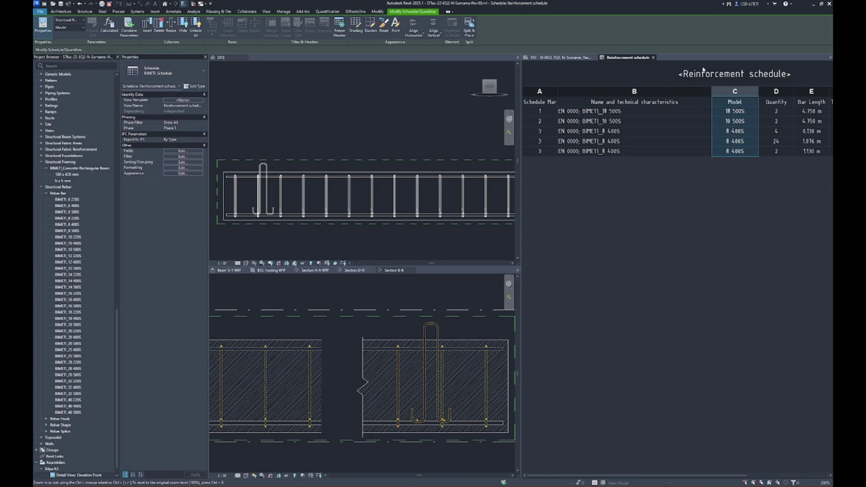
{"action": "left_click", "coordinate": [653, 57]}
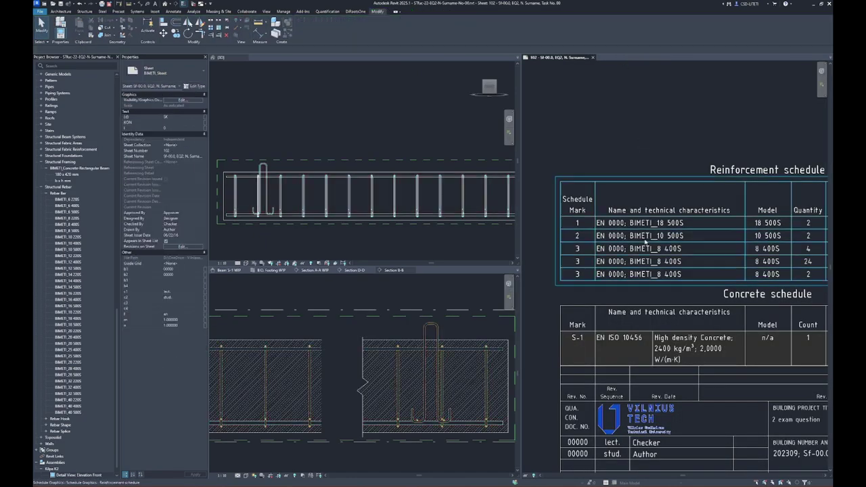
{"action": "scroll", "coordinate": [652, 278], "scroll_direction": "down", "scroll_amount": 2}
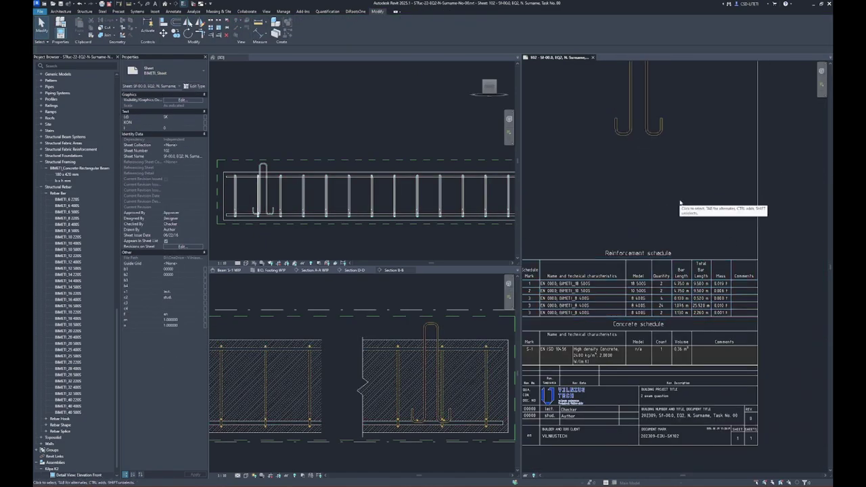
{"action": "scroll", "coordinate": [602, 359], "scroll_direction": "up", "scroll_amount": 2}
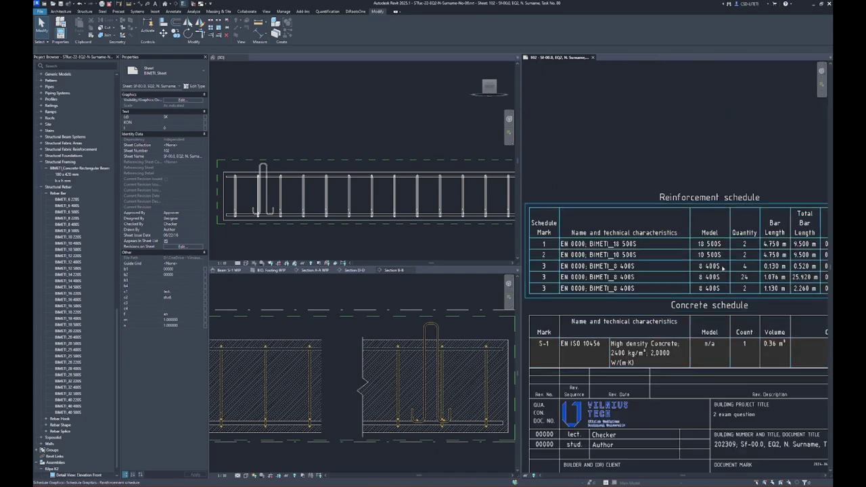
{"action": "middle_click_drag", "start_coordinate": [708, 297], "coordinate": [669, 290]}
{"action": "scroll", "coordinate": [674, 240], "scroll_direction": "down", "scroll_amount": 1}
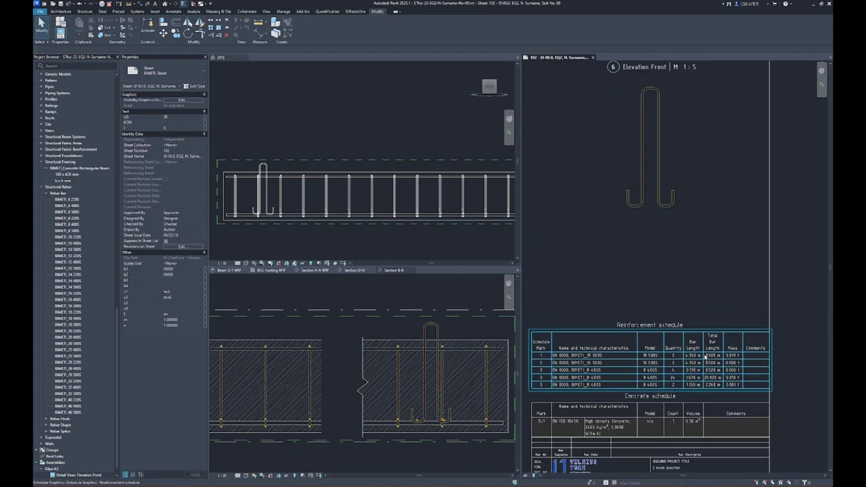
{"action": "middle_click_drag", "start_coordinate": [674, 240], "coordinate": [605, 321]}
{"action": "scroll", "coordinate": [637, 293], "scroll_direction": "up", "scroll_amount": 2}
{"action": "scroll", "coordinate": [601, 286], "scroll_direction": "down", "scroll_amount": 1}
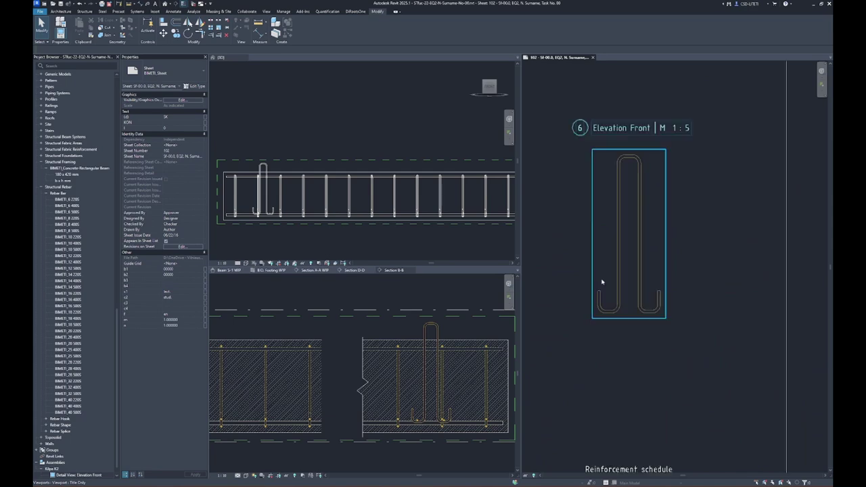
{"action": "scroll", "coordinate": [743, 269], "scroll_direction": "down", "scroll_amount": 3}
{"action": "scroll", "coordinate": [730, 338], "scroll_direction": "up", "scroll_amount": 3}
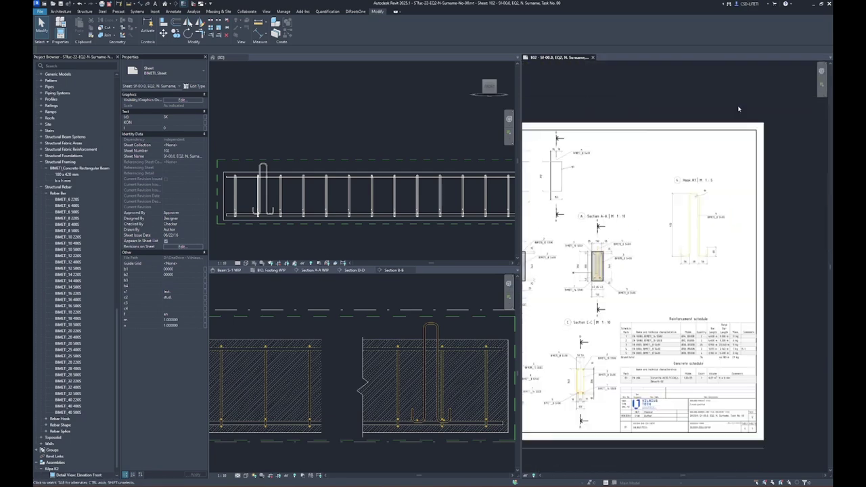
{"action": "scroll", "coordinate": [718, 285], "scroll_direction": "up", "scroll_amount": 2}
{"action": "scroll", "coordinate": [718, 285], "scroll_direction": "down", "scroll_amount": 4}
{"action": "scroll", "coordinate": [629, 338], "scroll_direction": "up", "scroll_amount": 2}
{"action": "scroll", "coordinate": [628, 352], "scroll_direction": "up", "scroll_amount": 1}
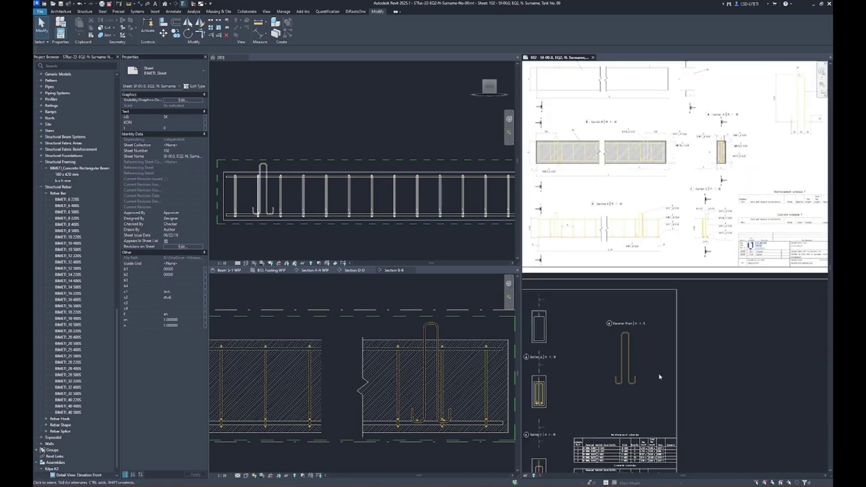
{"action": "scroll", "coordinate": [634, 357], "scroll_direction": "up", "scroll_amount": 2}
Dimension the four hook legs with an aligned 56 | 60 | 56 chain placed below the hooks.
{"action": "double_click", "coordinate": [634, 357]}
{"action": "scroll", "coordinate": [630, 375], "scroll_direction": "up", "scroll_amount": 3}
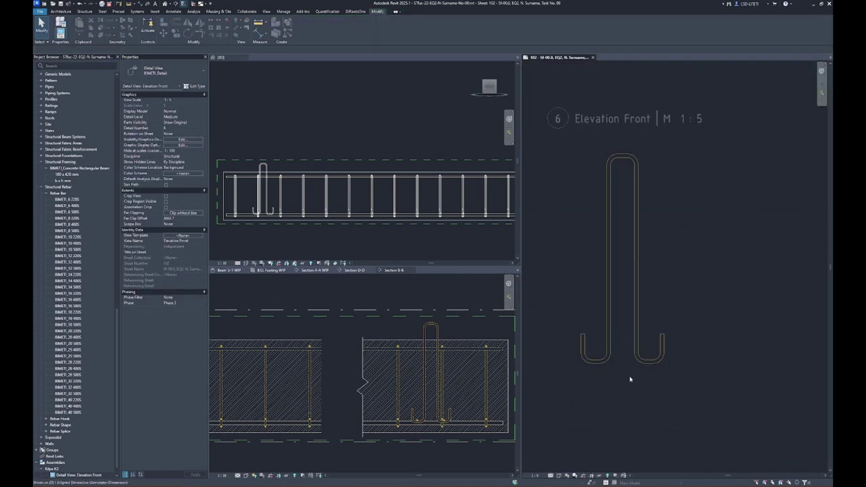
{"action": "key", "text": "d"}
{"action": "key", "text": "i"}
{"action": "left_click", "coordinate": [584, 352]}
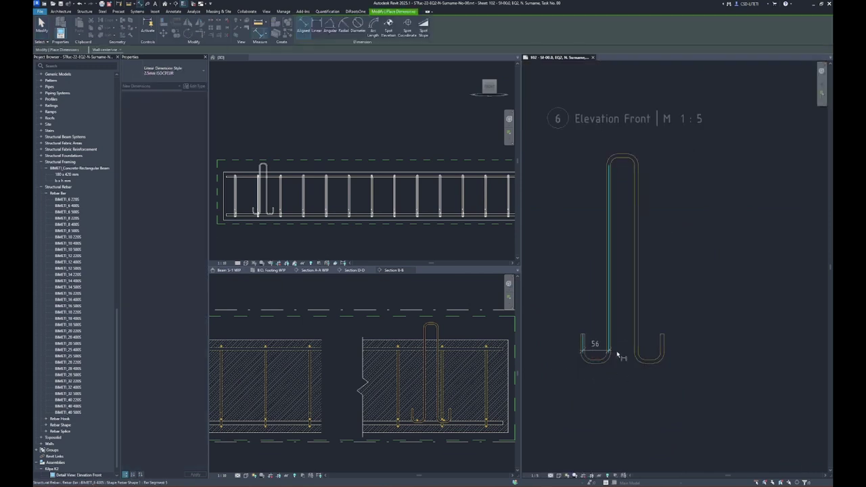
{"action": "left_click", "coordinate": [609, 348]}
{"action": "left_click", "coordinate": [636, 348]}
{"action": "left_click", "coordinate": [662, 347]}
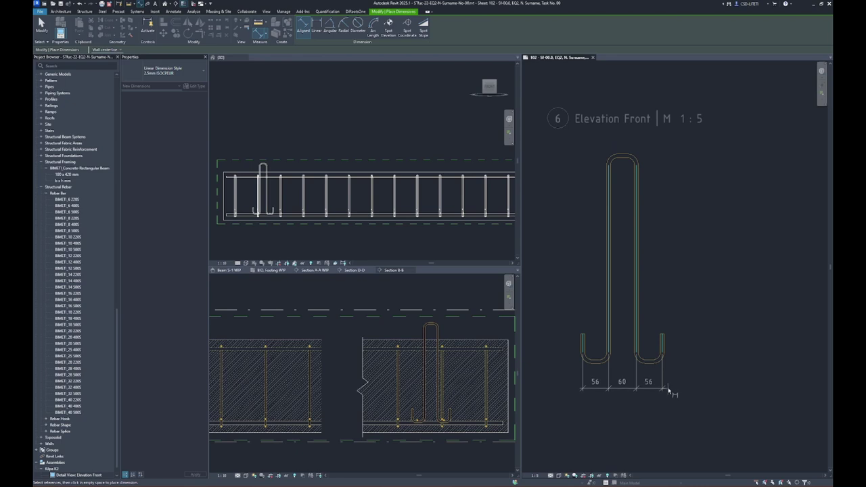
{"action": "left_click", "coordinate": [669, 394]}
{"action": "scroll", "coordinate": [660, 399], "scroll_direction": "up", "scroll_amount": 2}
{"action": "left_click", "coordinate": [672, 389]}
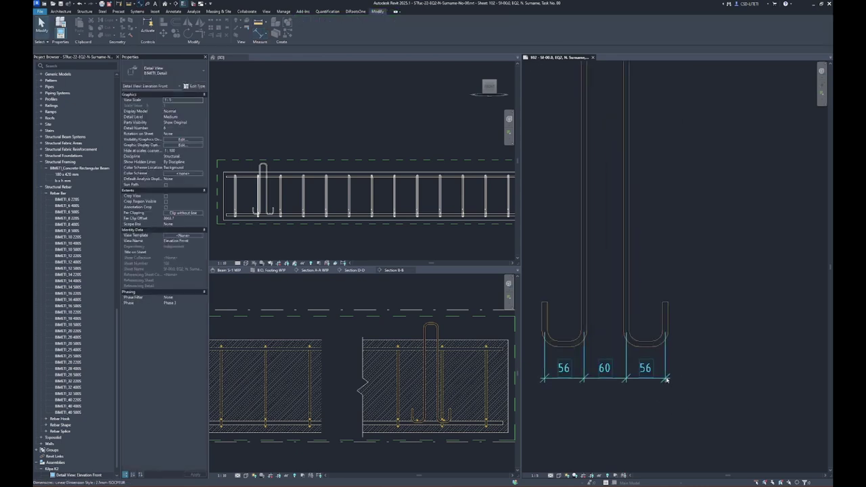
{"action": "left_click_drag", "start_coordinate": [672, 388], "coordinate": [671, 392]}
{"action": "left_click", "coordinate": [718, 388]}
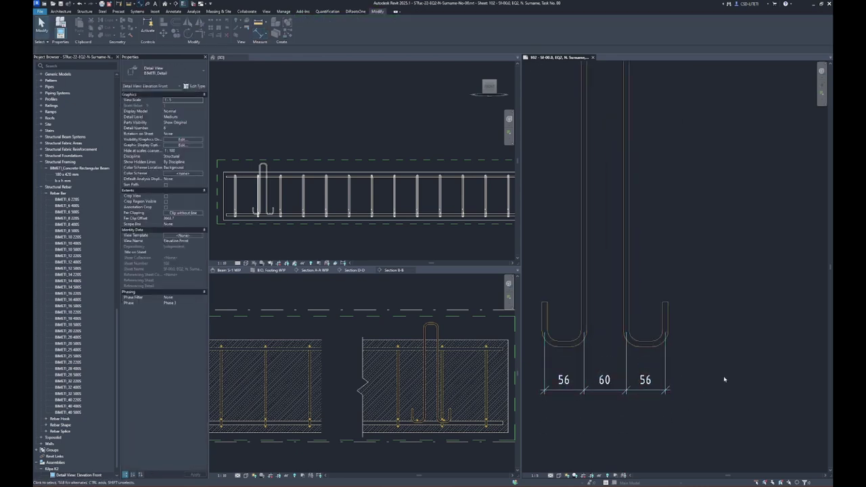
Add a vertical 60 hook-height dimension to the right of the right hook.
{"action": "key", "text": "d"}
{"action": "key", "text": "i"}
{"action": "left_click", "coordinate": [648, 347]}
{"action": "left_click", "coordinate": [666, 303]}
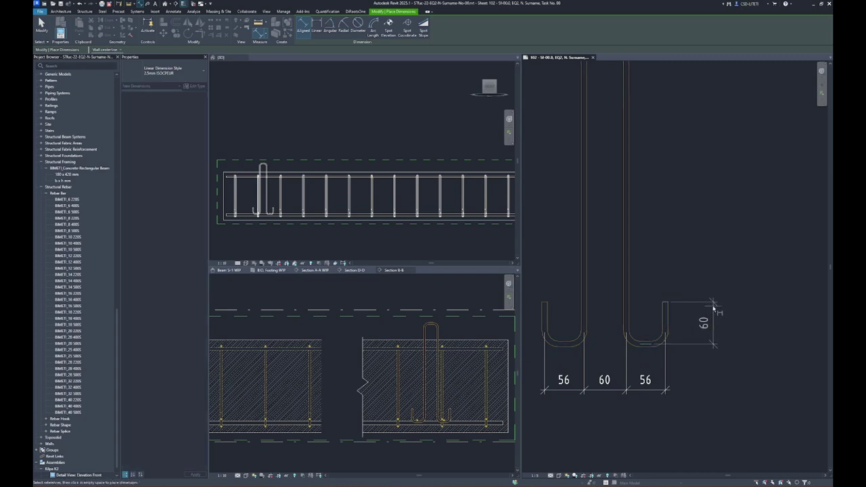
{"action": "middle_click_drag", "start_coordinate": [710, 309], "coordinate": [786, 347]}
{"action": "left_click", "coordinate": [786, 347]}
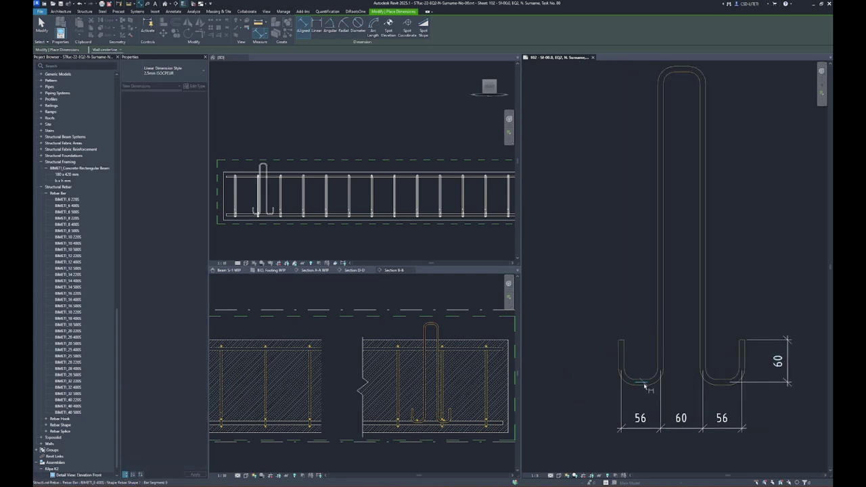
{"action": "left_click", "coordinate": [681, 70]}
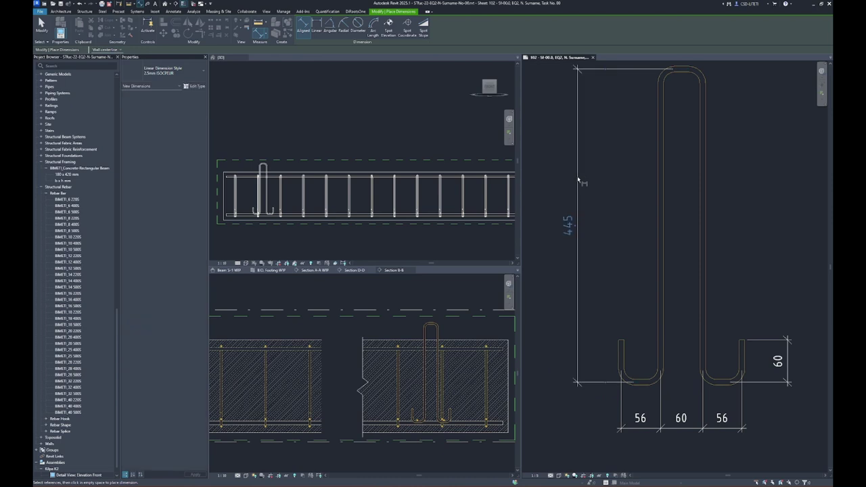
{"action": "key", "text": "Escape"}
{"action": "mouse_move", "coordinate": [710, 175]}
{"action": "middle_mouse_down"}
{"action": "mouse_move", "coordinate": [623, 211]}
{"action": "mouse_move", "coordinate": [564, 208]}
{"action": "middle_mouse_up"}
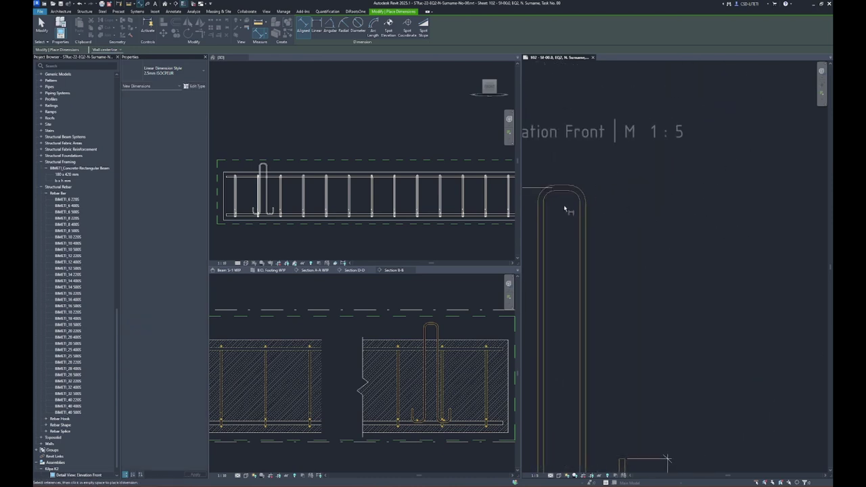
{"action": "key", "text": "Escape"}
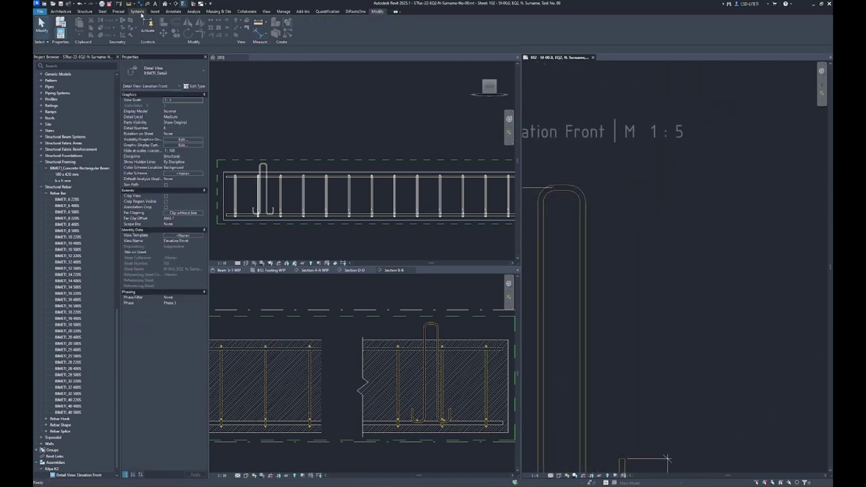
{"action": "left_click", "coordinate": [169, 12]}
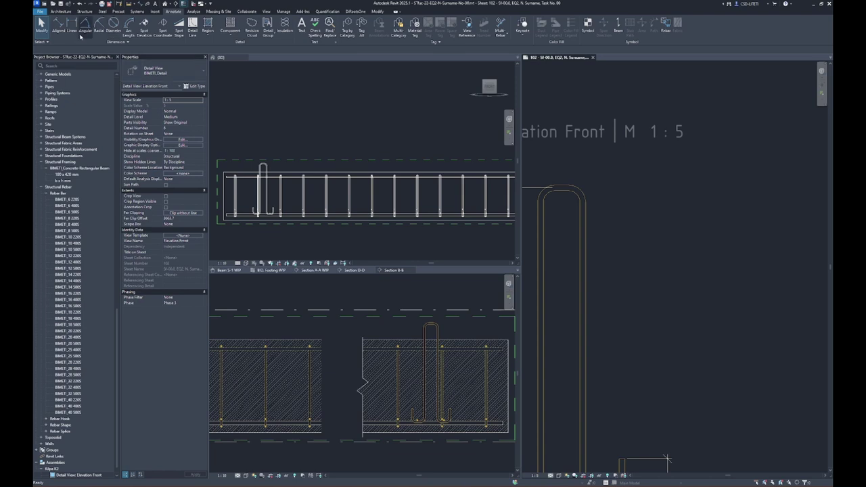
Place a radial 20 dimension on the hooked bar's top bend.
{"action": "left_click", "coordinate": [98, 25]}
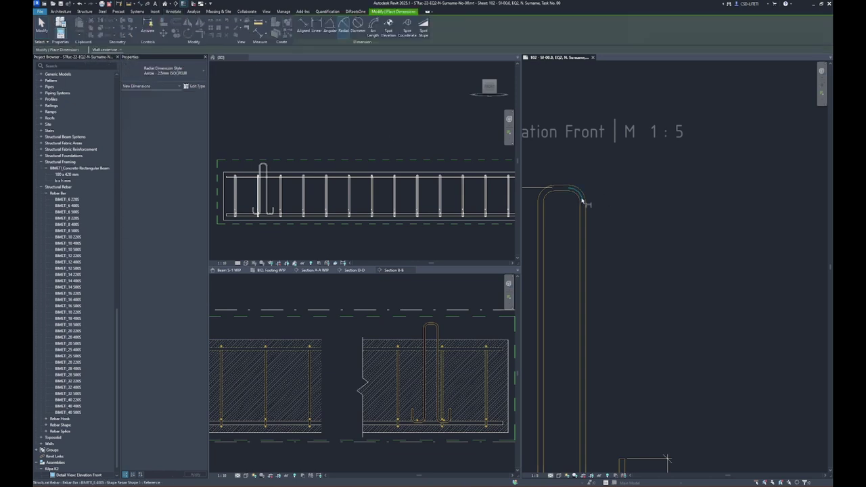
{"action": "left_click", "coordinate": [582, 200]}
{"action": "scroll", "coordinate": [572, 182], "scroll_direction": "up", "scroll_amount": 2}
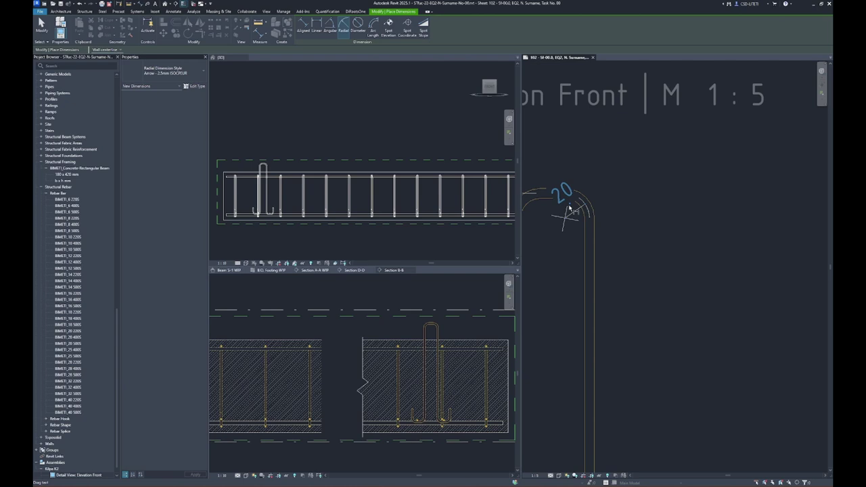
{"action": "left_click", "coordinate": [637, 192]}
{"action": "scroll", "coordinate": [637, 169], "scroll_direction": "down", "scroll_amount": 1}
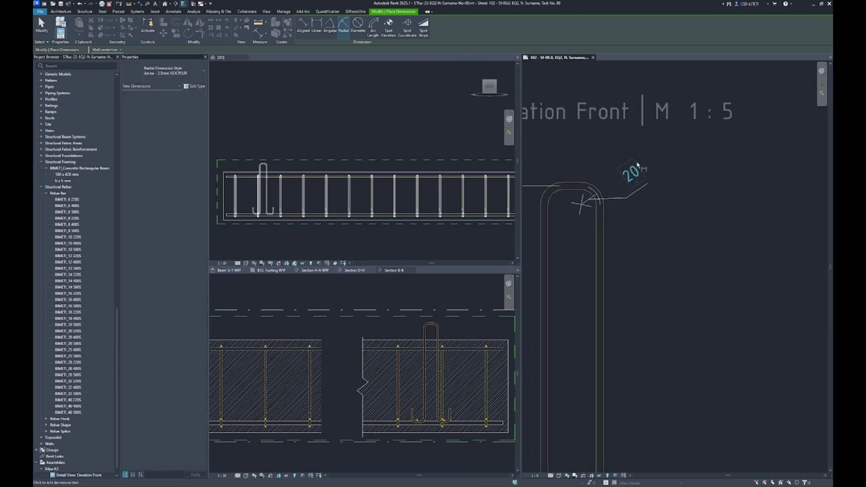
{"action": "scroll", "coordinate": [622, 181], "scroll_direction": "down", "scroll_amount": 2}
{"action": "key", "text": "Escape"}
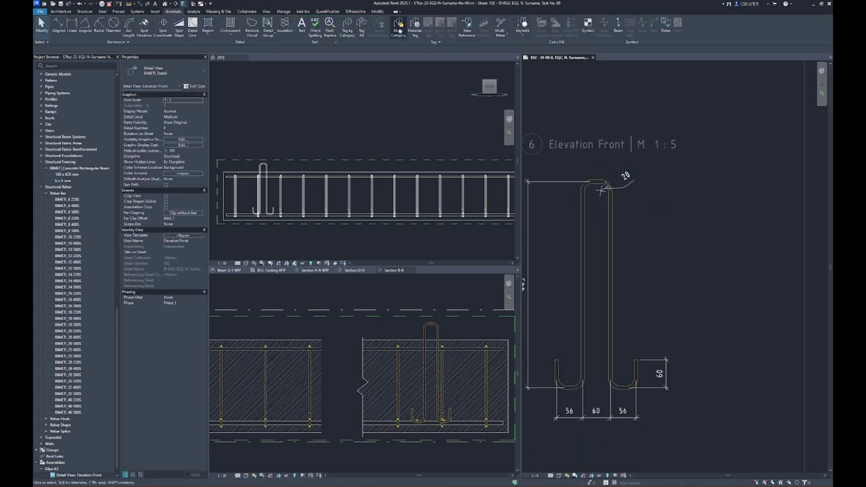
Tag the rebar and switch the tag type to Mark_Type Name, showing 3 / BIMETI_8 400S.
{"action": "left_click", "coordinate": [398, 31]}
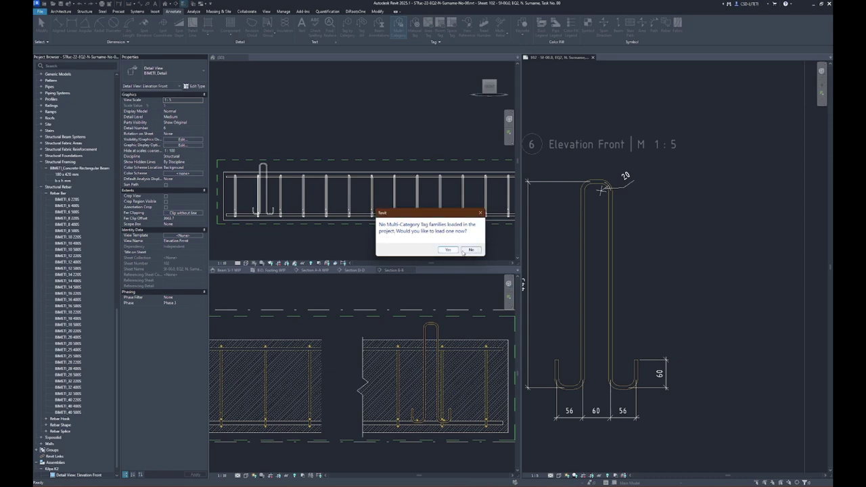
{"action": "key", "text": "Escape"}
{"action": "key", "text": "t"}
{"action": "key", "text": "g"}
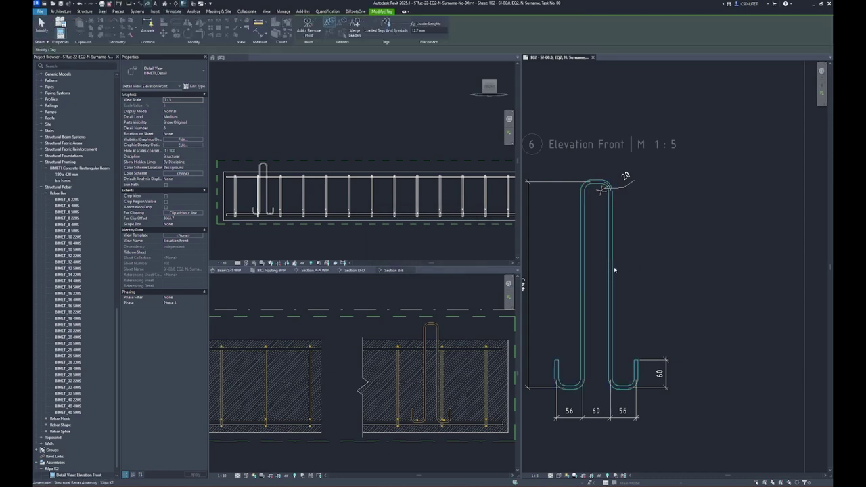
{"action": "left_click", "coordinate": [654, 259]}
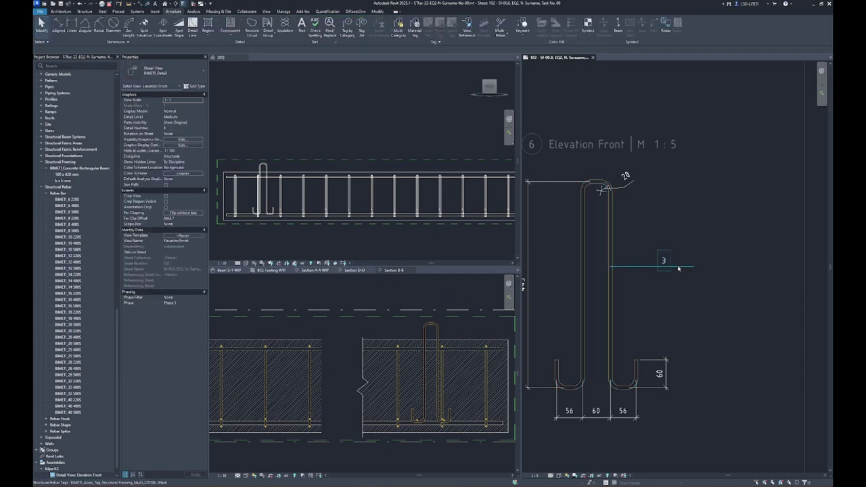
{"action": "key", "text": "Escape"}
{"action": "left_click", "coordinate": [165, 70]}
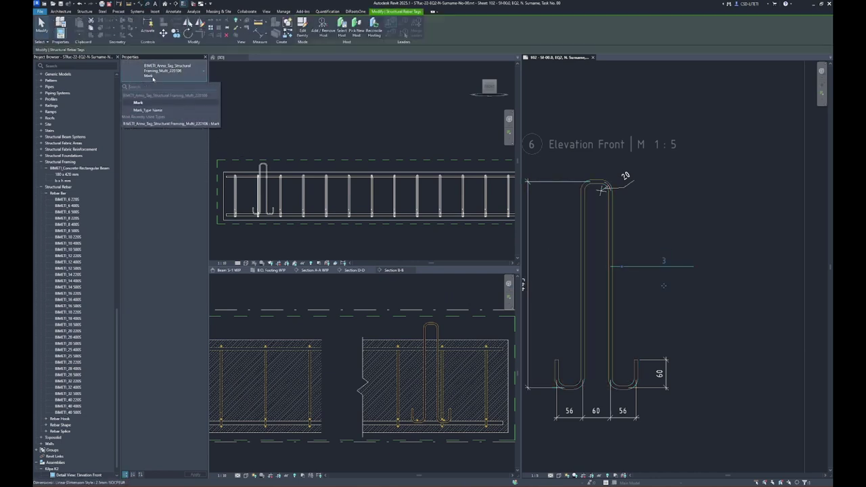
{"action": "left_click", "coordinate": [169, 112]}
{"action": "left_click", "coordinate": [701, 257]}
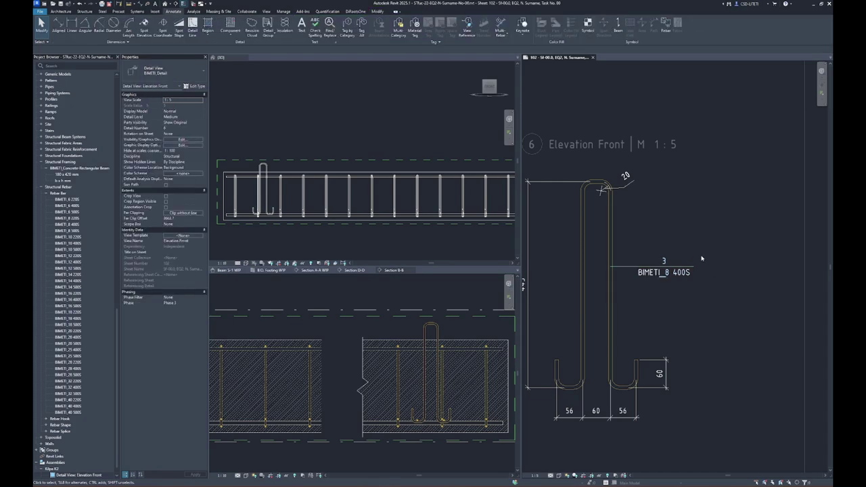
{"action": "scroll", "coordinate": [701, 257], "scroll_direction": "down", "scroll_amount": 2}
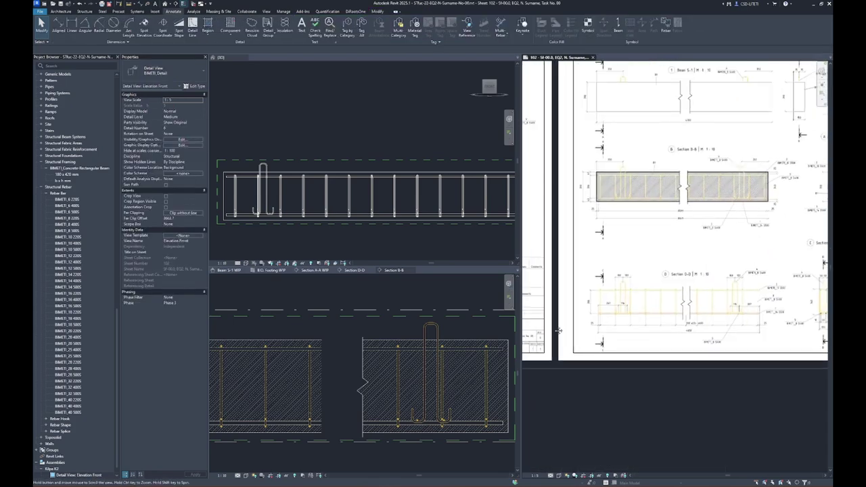
Join the two split view regions of the Beam S-1 02 viewport.
{"action": "scroll", "coordinate": [749, 189], "scroll_direction": "up", "scroll_amount": 1}
{"action": "scroll", "coordinate": [741, 222], "scroll_direction": "down", "scroll_amount": 2}
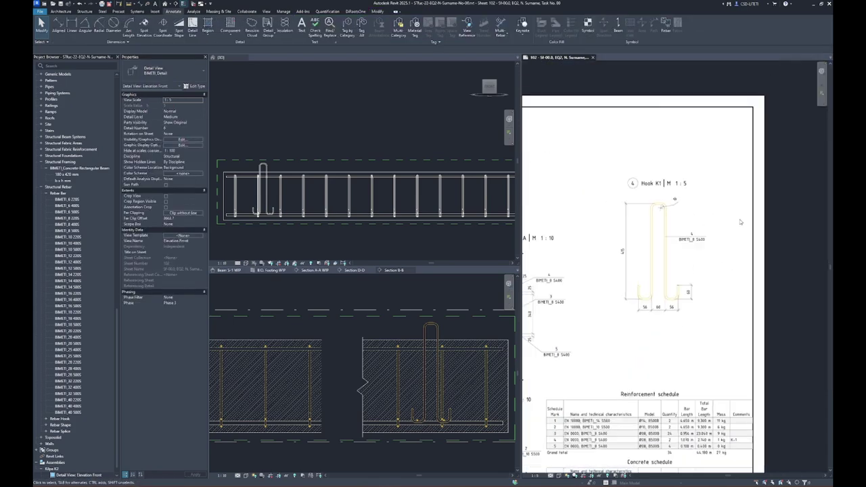
{"action": "scroll", "coordinate": [689, 284], "scroll_direction": "down", "scroll_amount": 3}
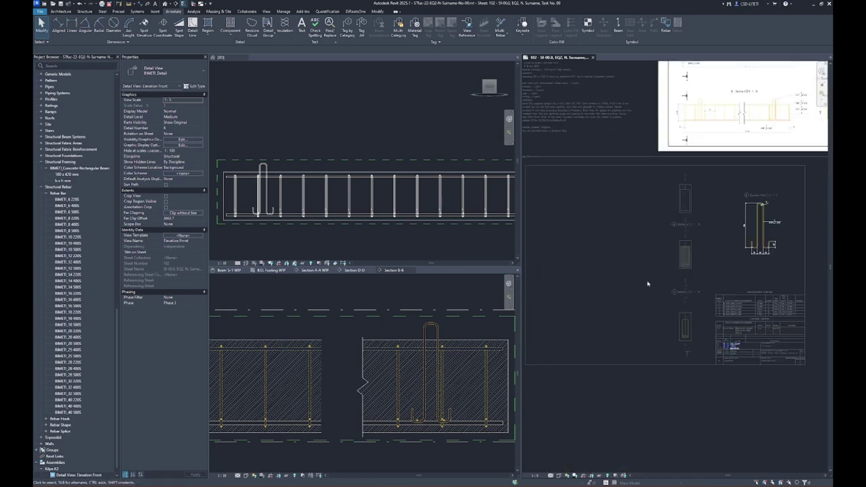
{"action": "scroll", "coordinate": [688, 275], "scroll_direction": "up", "scroll_amount": 3}
{"action": "left_click", "coordinate": [697, 271]}
{"action": "scroll", "coordinate": [696, 270], "scroll_direction": "up", "scroll_amount": 3}
{"action": "scroll", "coordinate": [699, 240], "scroll_direction": "up", "scroll_amount": 1}
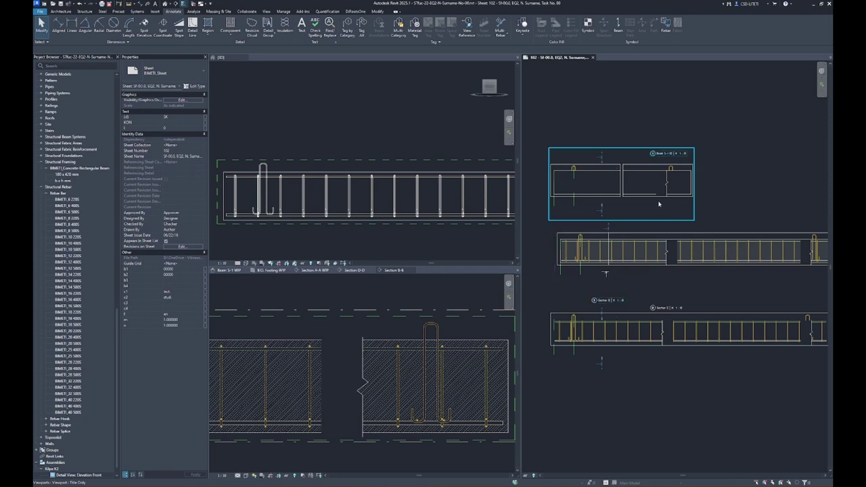
{"action": "scroll", "coordinate": [608, 184], "scroll_direction": "up", "scroll_amount": 3}
{"action": "scroll", "coordinate": [641, 274], "scroll_direction": "down", "scroll_amount": 1}
{"action": "left_click", "coordinate": [643, 252]}
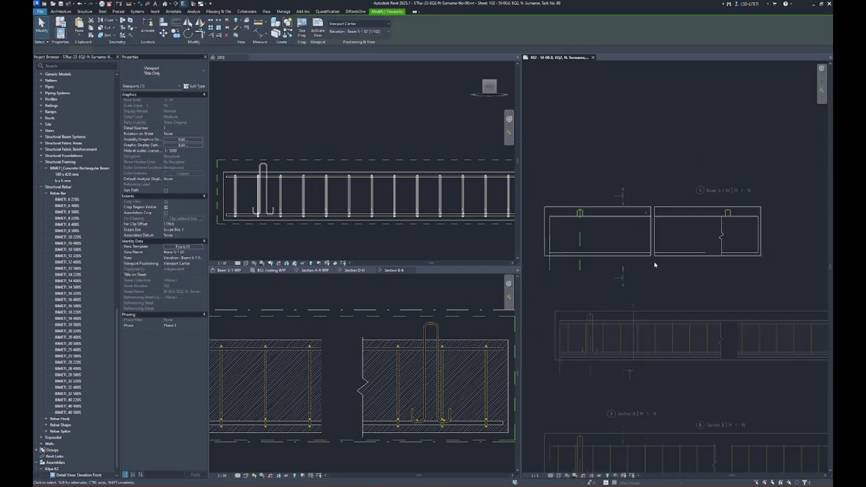
{"action": "double_click", "coordinate": [680, 236]}
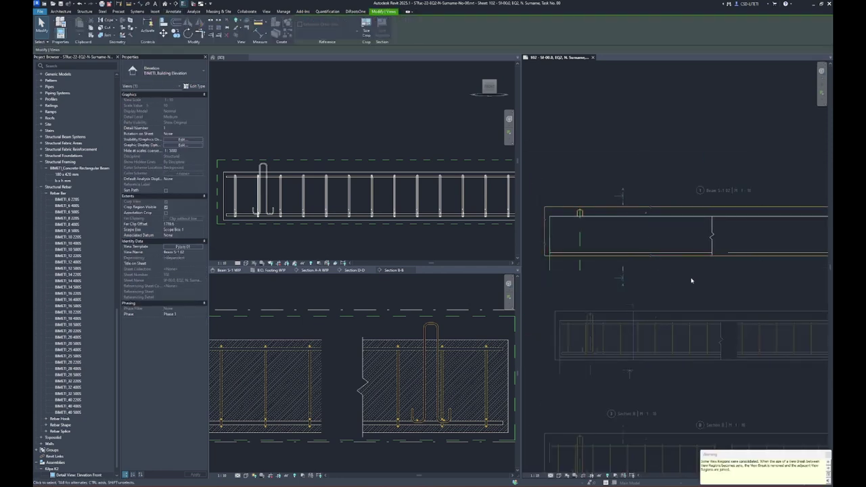
Move the Break Line symbol onto the beam and stretch its top past the beam.
{"action": "scroll", "coordinate": [666, 280], "scroll_direction": "up", "scroll_amount": 2}
{"action": "left_click", "coordinate": [666, 247]}
{"action": "scroll", "coordinate": [653, 231], "scroll_direction": "up", "scroll_amount": 2}
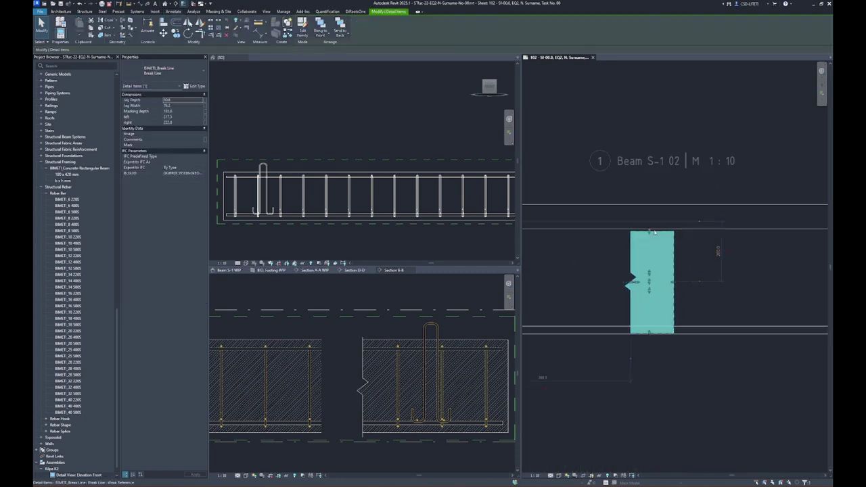
{"action": "left_click_drag", "start_coordinate": [649, 235], "coordinate": [649, 226]}
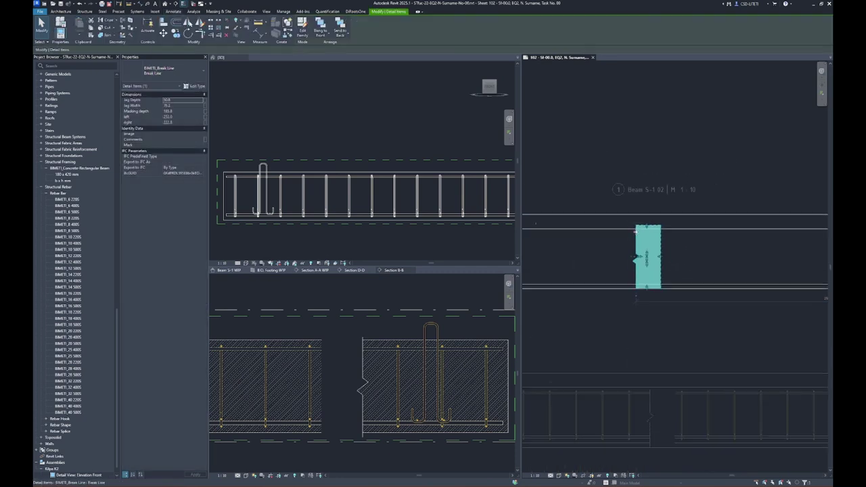
{"action": "scroll", "coordinate": [791, 248], "scroll_direction": "down", "scroll_amount": 3}
{"action": "scroll", "coordinate": [740, 268], "scroll_direction": "up", "scroll_amount": 2}
{"action": "left_click_drag", "start_coordinate": [751, 276], "coordinate": [649, 274]}
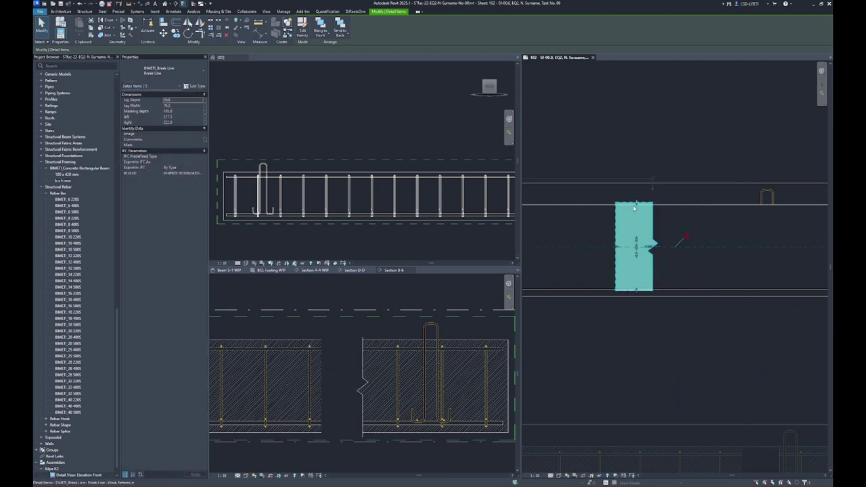
{"action": "scroll", "coordinate": [641, 293], "scroll_direction": "up", "scroll_amount": 3}
{"action": "left_click", "coordinate": [629, 301]}
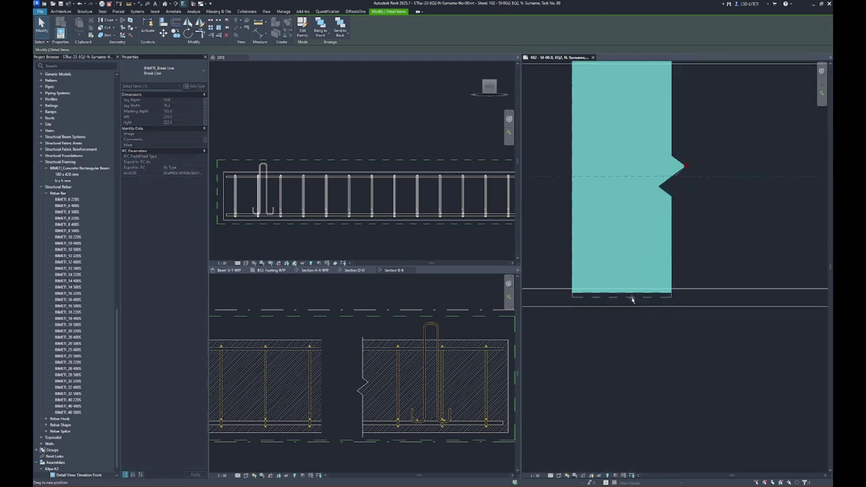
{"action": "scroll", "coordinate": [630, 243], "scroll_direction": "up", "scroll_amount": 3}
{"action": "left_click_drag", "start_coordinate": [629, 197], "coordinate": [633, 191]}
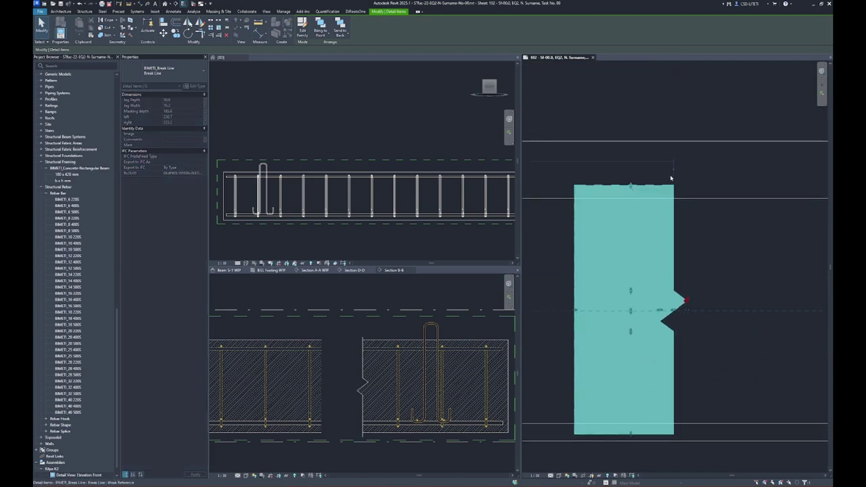
{"action": "scroll", "coordinate": [670, 179], "scroll_direction": "down", "scroll_amount": 5}
{"action": "key", "text": "Escape"}
{"action": "scroll", "coordinate": [686, 217], "scroll_direction": "up", "scroll_amount": 1}
Start Aligned Dimension (DI) and frame the beam end of the Beam S-1 02 elevation.
{"action": "scroll", "coordinate": [686, 217], "scroll_direction": "up", "scroll_amount": 2}
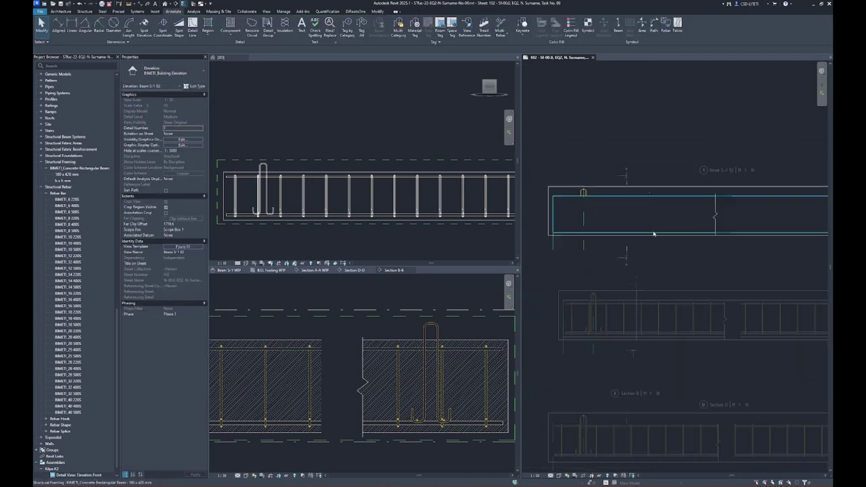
{"action": "middle_click_drag", "start_coordinate": [695, 260], "coordinate": [671, 267]}
{"action": "scroll", "coordinate": [672, 267], "scroll_direction": "up", "scroll_amount": 2}
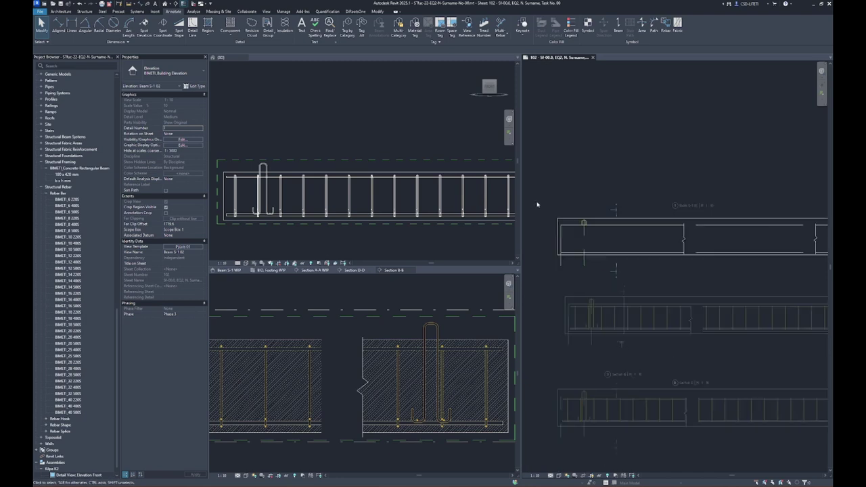
{"action": "scroll", "coordinate": [669, 251], "scroll_direction": "up", "scroll_amount": 2}
{"action": "scroll", "coordinate": [624, 270], "scroll_direction": "up", "scroll_amount": 1}
{"action": "key", "text": "d"}
{"action": "key", "text": "i"}
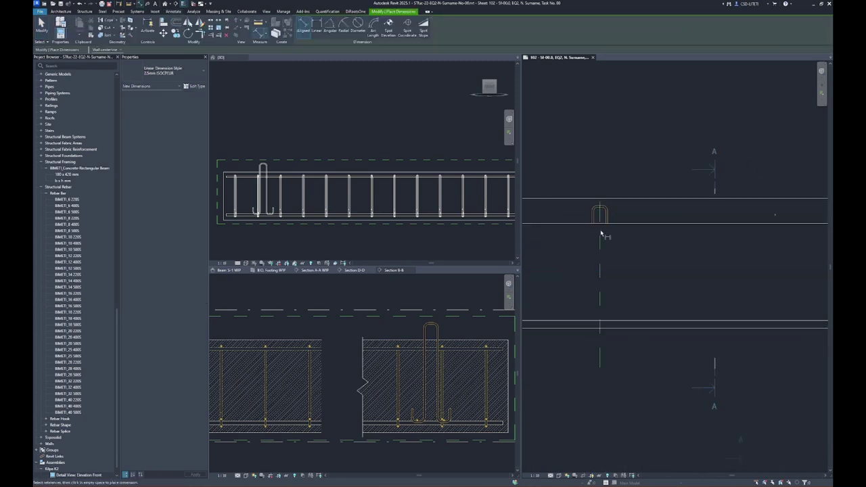
{"action": "scroll", "coordinate": [546, 228], "scroll_direction": "down", "scroll_amount": 2}
{"action": "scroll", "coordinate": [587, 282], "scroll_direction": "up", "scroll_amount": 3}
{"action": "key", "text": "Tab"}
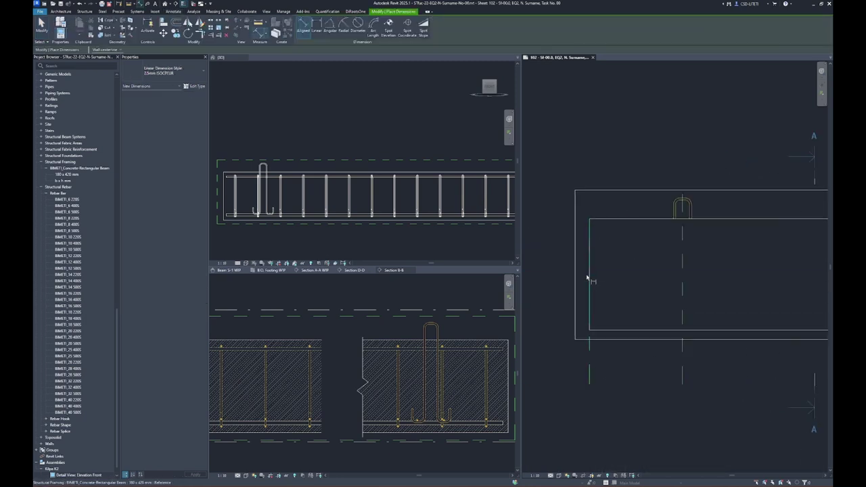
{"action": "scroll", "coordinate": [587, 279], "scroll_direction": "down", "scroll_amount": 2}
{"action": "scroll", "coordinate": [649, 279], "scroll_direction": "down", "scroll_amount": 2}
{"action": "scroll", "coordinate": [704, 278], "scroll_direction": "down", "scroll_amount": 1}
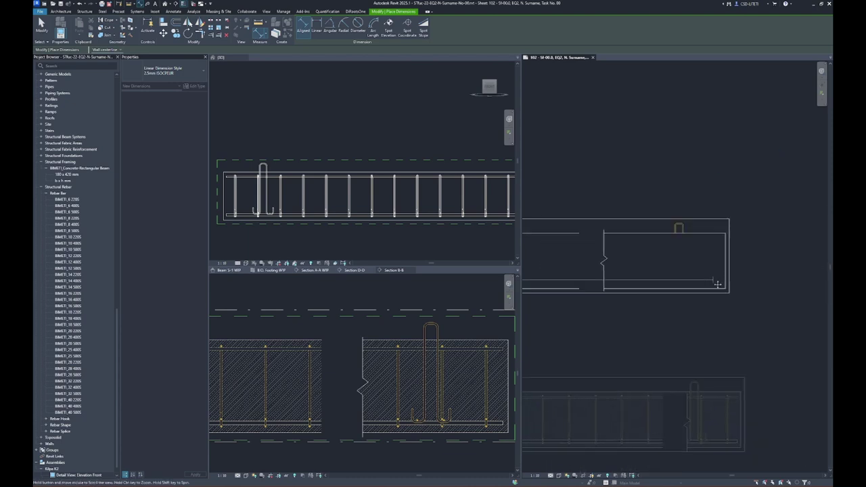
{"action": "middle_click_drag", "start_coordinate": [727, 276], "coordinate": [824, 251]}
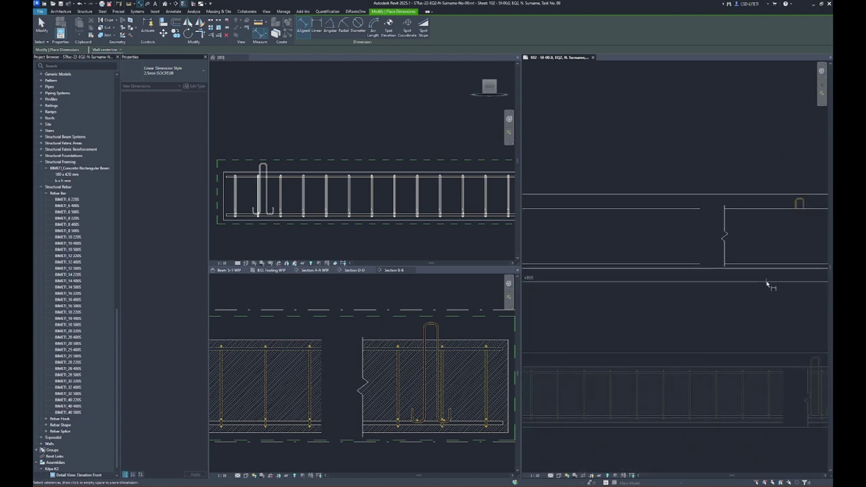
{"action": "middle_click_drag", "start_coordinate": [771, 286], "coordinate": [739, 280]}
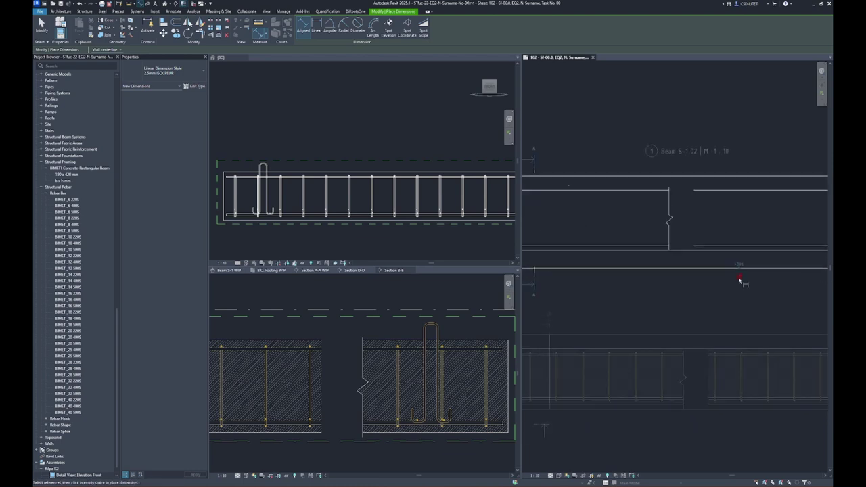
{"action": "left_click", "coordinate": [741, 269]}
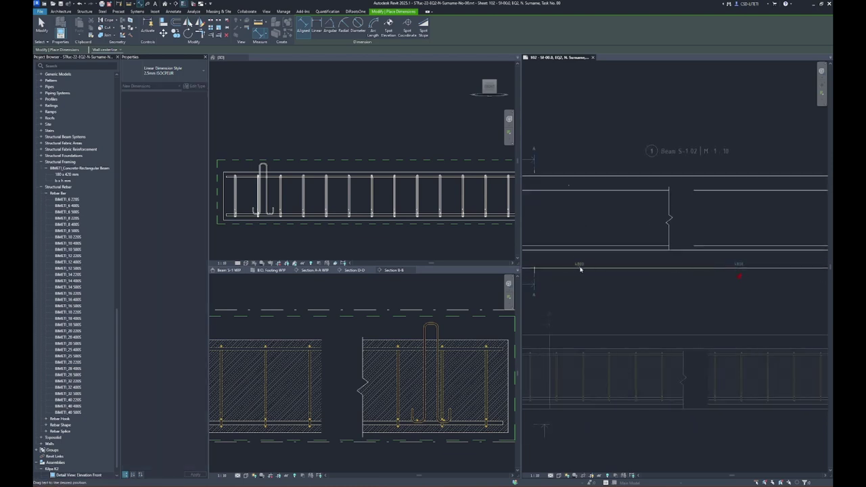
{"action": "key", "text": "Escape"}
{"action": "scroll", "coordinate": [606, 295], "scroll_direction": "up", "scroll_amount": 2}
{"action": "scroll", "coordinate": [574, 308], "scroll_direction": "up", "scroll_amount": 2}
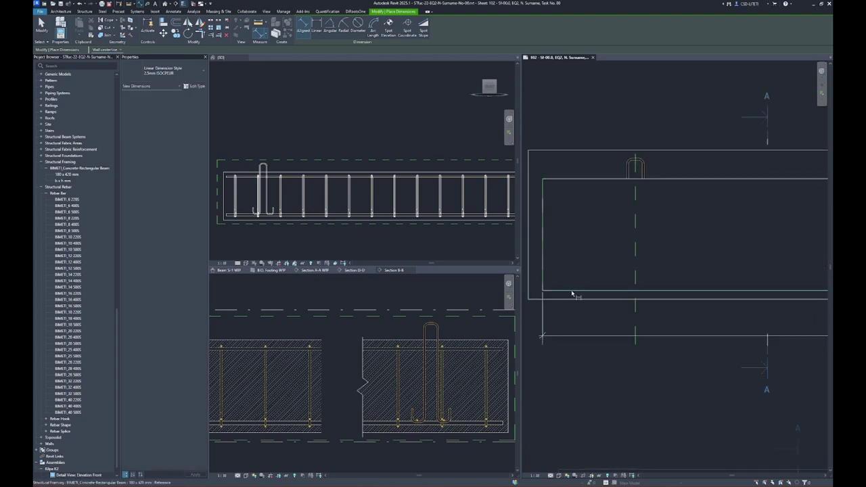
Dimension the beam depth as 420 from its bottom edge to its top edge.
{"action": "left_click", "coordinate": [571, 294]}
{"action": "left_click", "coordinate": [568, 180]}
{"action": "middle_click_drag", "start_coordinate": [568, 183], "coordinate": [657, 228]}
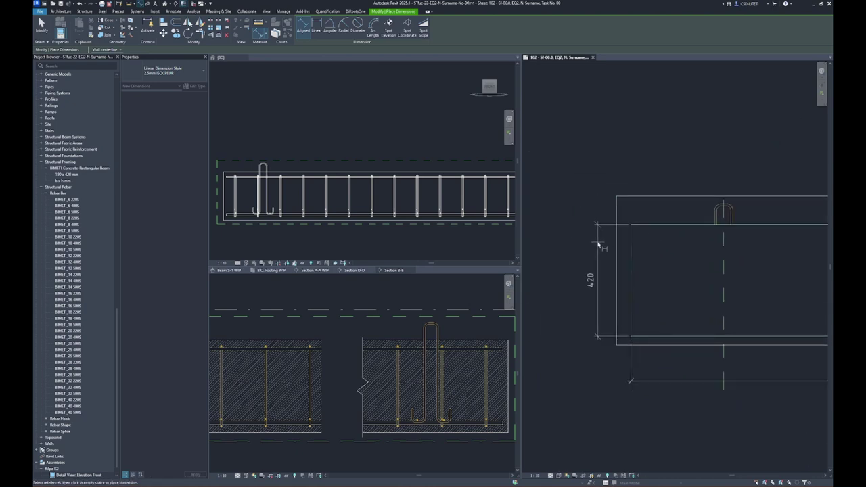
{"action": "left_click", "coordinate": [595, 246]}
Add a 350 dimension from the beam's left edge to the top bar hook.
{"action": "middle_click_drag", "start_coordinate": [639, 295], "coordinate": [597, 297]}
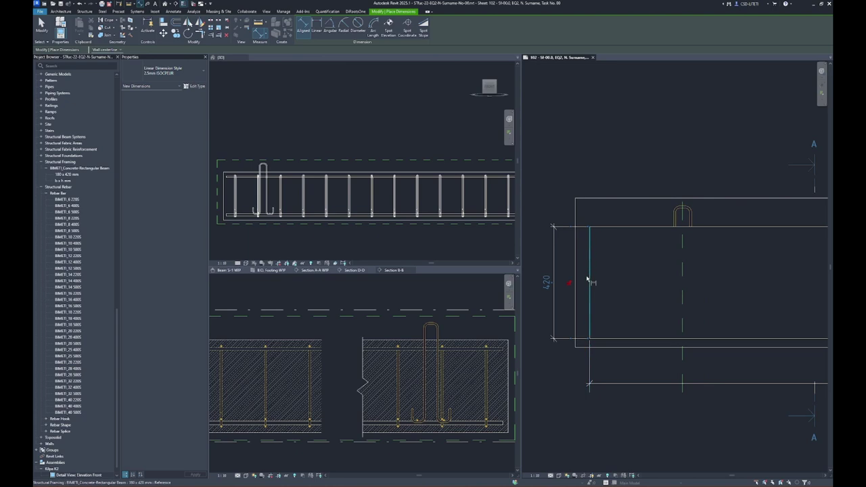
{"action": "left_click", "coordinate": [589, 280]}
{"action": "scroll", "coordinate": [686, 215], "scroll_direction": "up", "scroll_amount": 3}
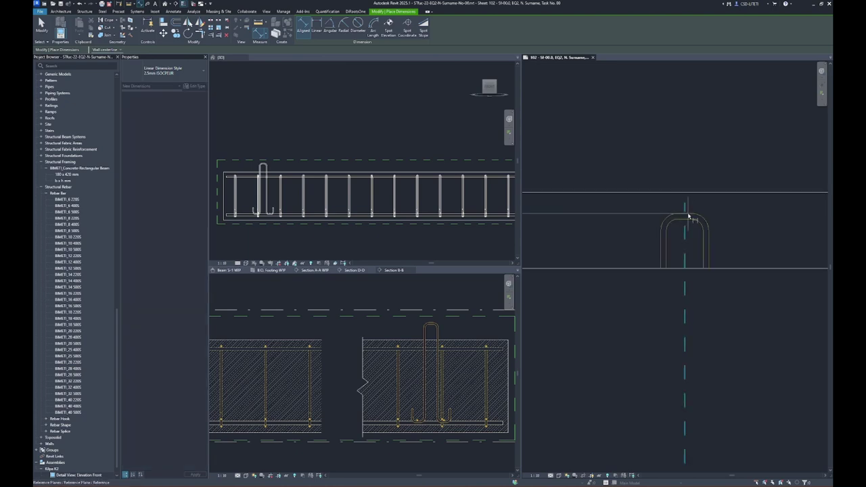
{"action": "left_click", "coordinate": [687, 211]}
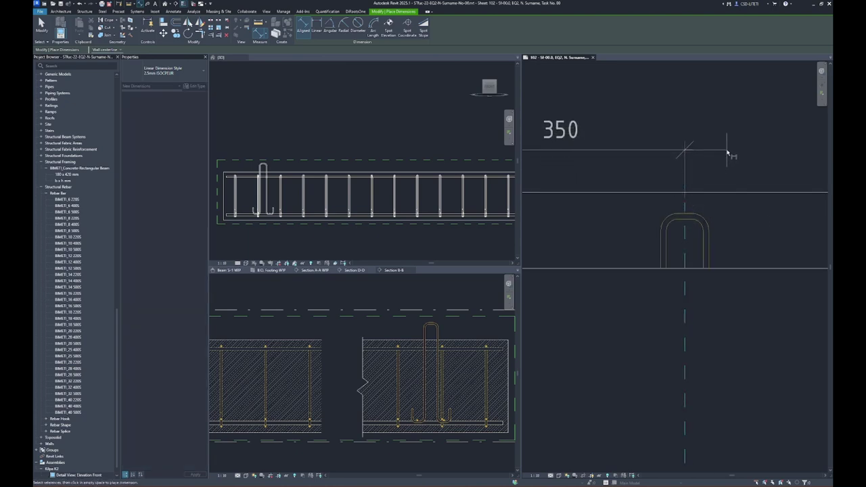
{"action": "left_click", "coordinate": [707, 156]}
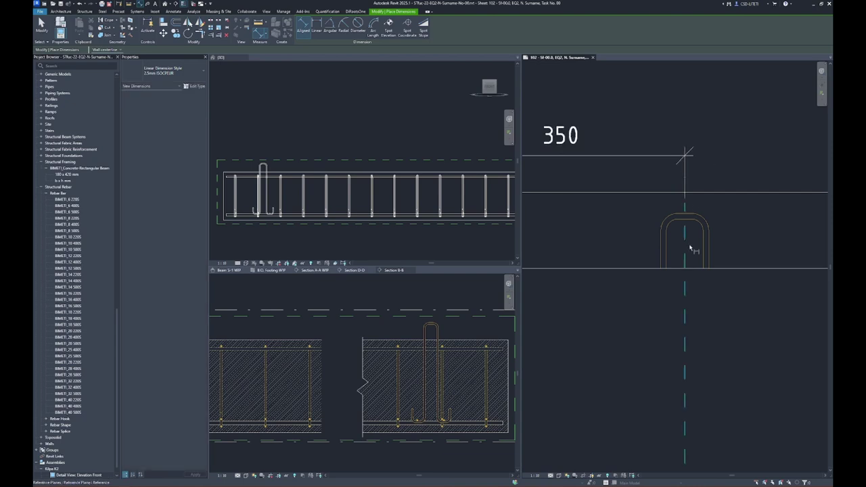
{"action": "key", "text": "Escape"}
{"action": "scroll", "coordinate": [687, 241], "scroll_direction": "up", "scroll_amount": 2}
{"action": "left_click", "coordinate": [684, 230]}
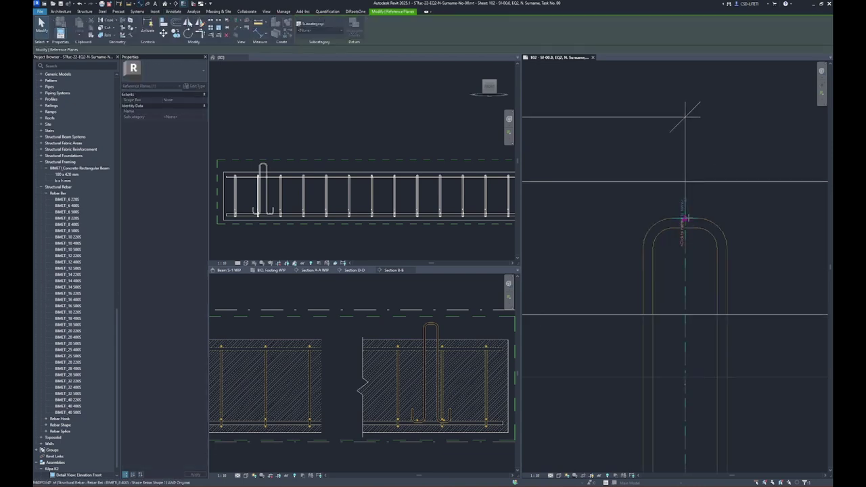
{"action": "key", "text": "Escape"}
Move the elevation's break line farther left along the beam.
{"action": "scroll", "coordinate": [721, 193], "scroll_direction": "down", "scroll_amount": 3}
{"action": "scroll", "coordinate": [744, 155], "scroll_direction": "down", "scroll_amount": 1}
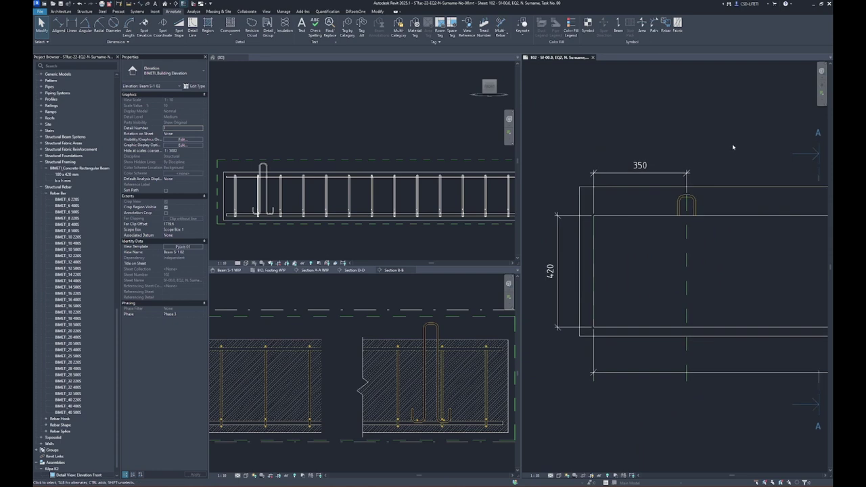
{"action": "scroll", "coordinate": [716, 165], "scroll_direction": "down", "scroll_amount": 1}
{"action": "scroll", "coordinate": [676, 172], "scroll_direction": "down", "scroll_amount": 1}
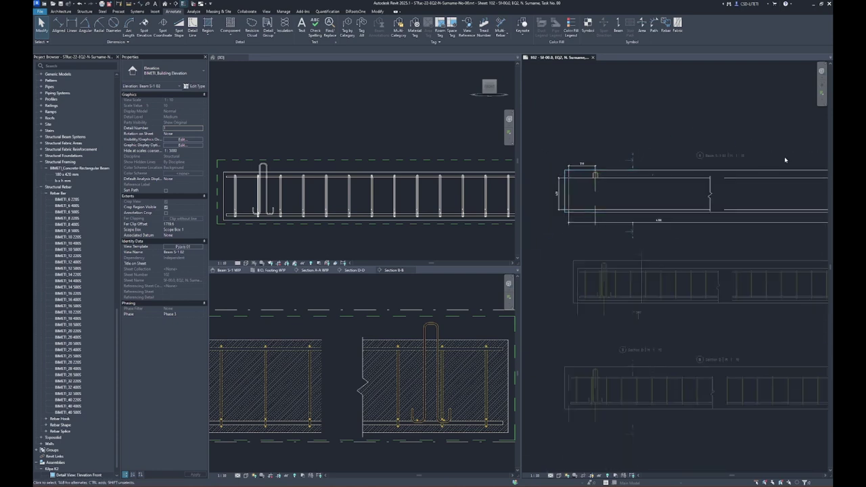
{"action": "scroll", "coordinate": [653, 174], "scroll_direction": "down", "scroll_amount": 1}
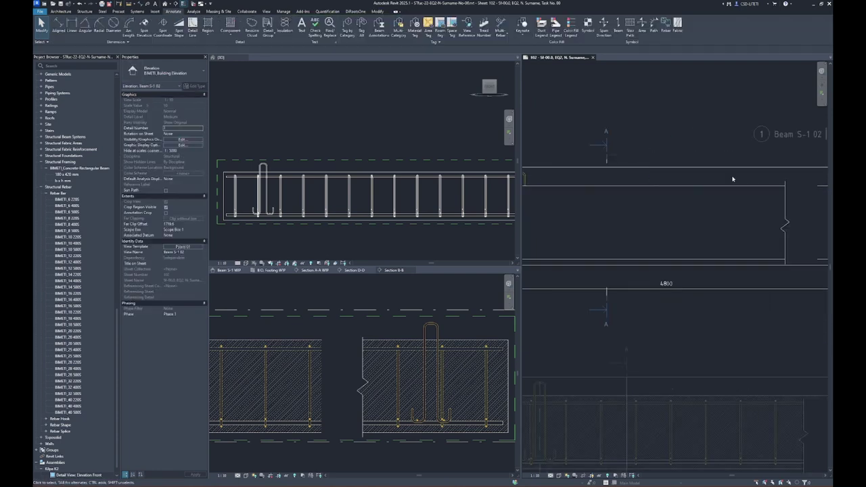
{"action": "middle_click_drag", "start_coordinate": [653, 178], "coordinate": [648, 207]}
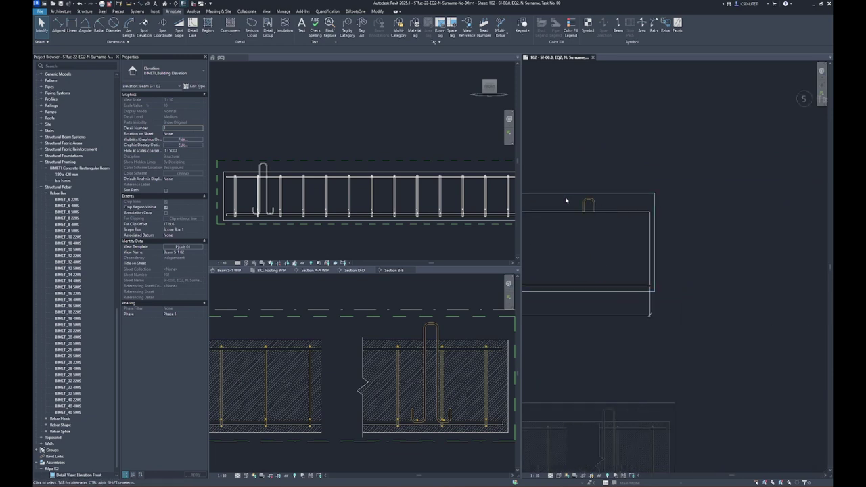
{"action": "scroll", "coordinate": [629, 196], "scroll_direction": "down", "scroll_amount": 3}
{"action": "scroll", "coordinate": [618, 159], "scroll_direction": "up", "scroll_amount": 3}
{"action": "scroll", "coordinate": [618, 152], "scroll_direction": "up", "scroll_amount": 1}
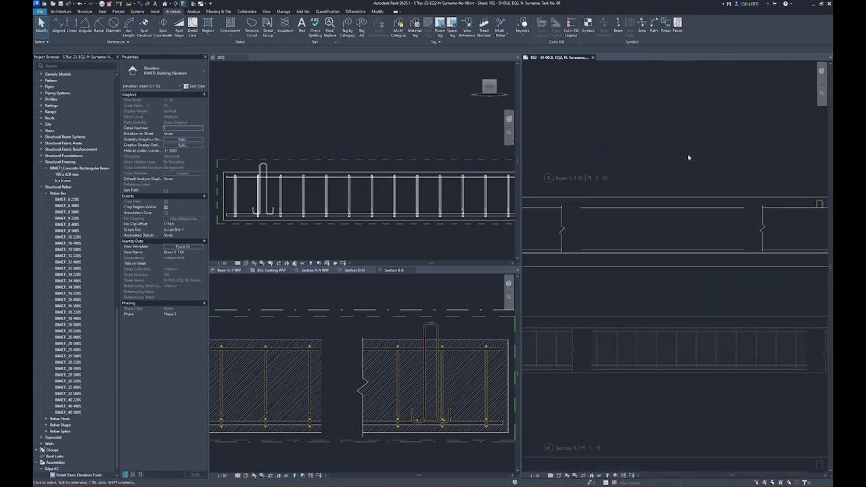
{"action": "scroll", "coordinate": [688, 158], "scroll_direction": "down", "scroll_amount": 2}
{"action": "scroll", "coordinate": [566, 186], "scroll_direction": "up", "scroll_amount": 2}
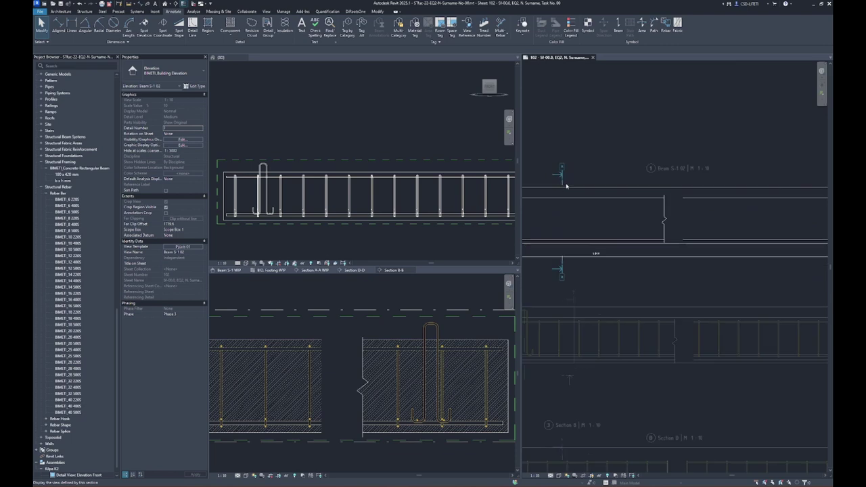
{"action": "scroll", "coordinate": [643, 176], "scroll_direction": "up", "scroll_amount": 2}
{"action": "left_click", "coordinate": [734, 250]}
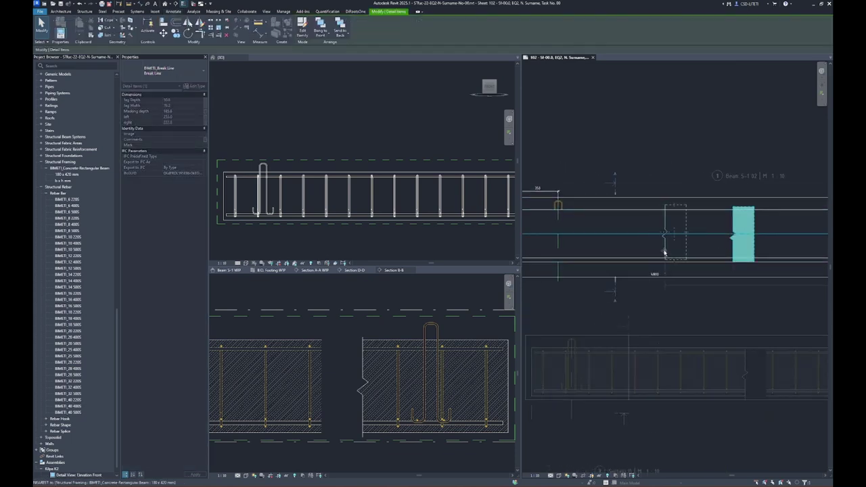
{"action": "left_click_drag", "start_coordinate": [663, 253], "coordinate": [663, 252]}
Reposition the top end of the break line.
{"action": "scroll", "coordinate": [696, 215], "scroll_direction": "up", "scroll_amount": 5}
{"action": "left_click_drag", "start_coordinate": [675, 189], "coordinate": [671, 199]}
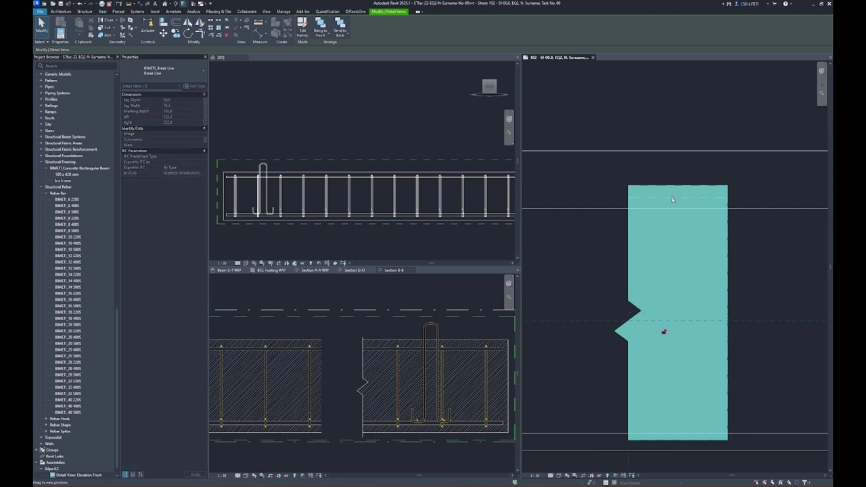
{"action": "scroll", "coordinate": [666, 298], "scroll_direction": "down", "scroll_amount": 2}
{"action": "key", "text": "Escape"}
{"action": "scroll", "coordinate": [609, 291], "scroll_direction": "down", "scroll_amount": 2}
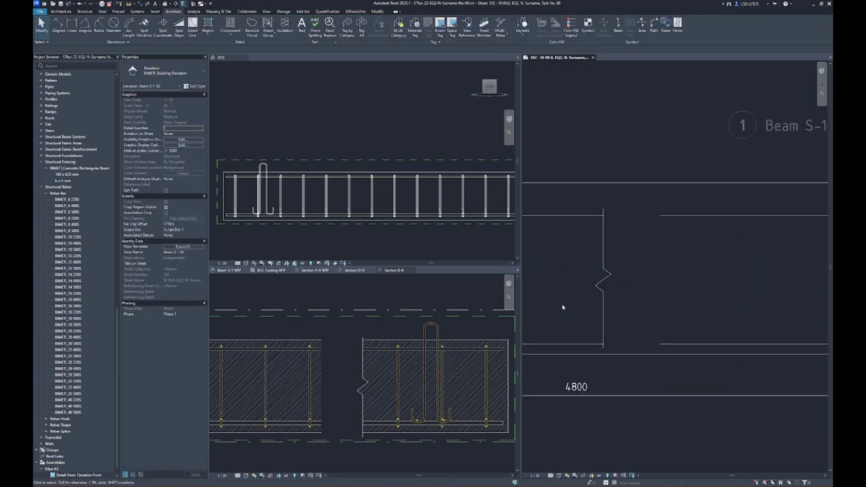
{"action": "scroll", "coordinate": [659, 317], "scroll_direction": "down", "scroll_amount": 1}
{"action": "scroll", "coordinate": [659, 318], "scroll_direction": "left", "scroll_amount": 2, "text": "shift"}
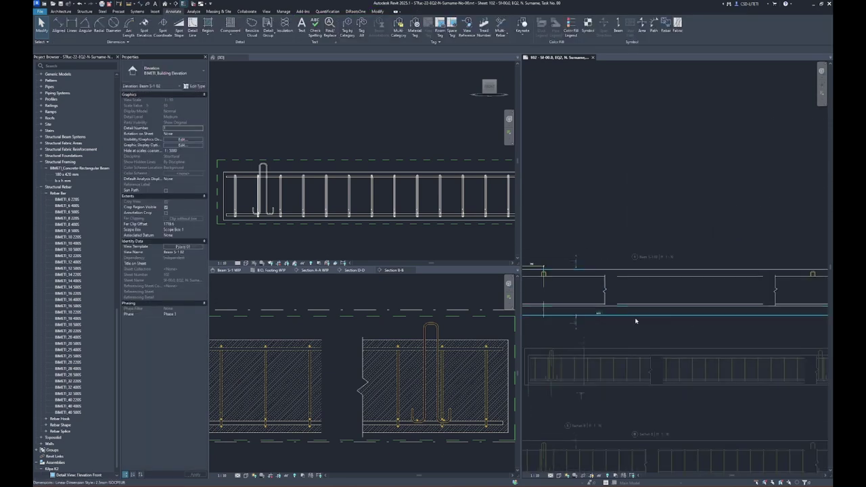
Apply a vertical view break to the Beam S-1 02 elevation viewport and widen its left piece.
{"action": "left_click", "coordinate": [683, 272]}
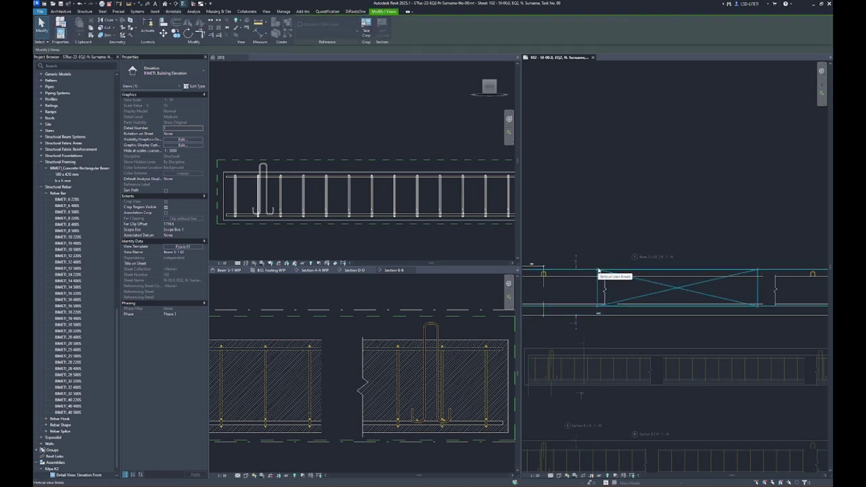
{"action": "left_click", "coordinate": [597, 271]}
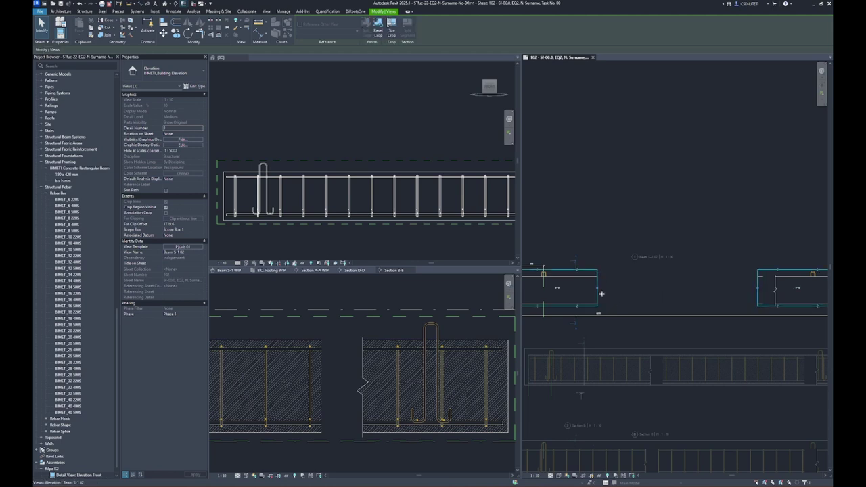
{"action": "mouse_move", "coordinate": [599, 290]}
{"action": "left_mouse_down"}
{"action": "mouse_move", "coordinate": [653, 291]}
{"action": "mouse_move", "coordinate": [607, 303]}
{"action": "left_mouse_up"}
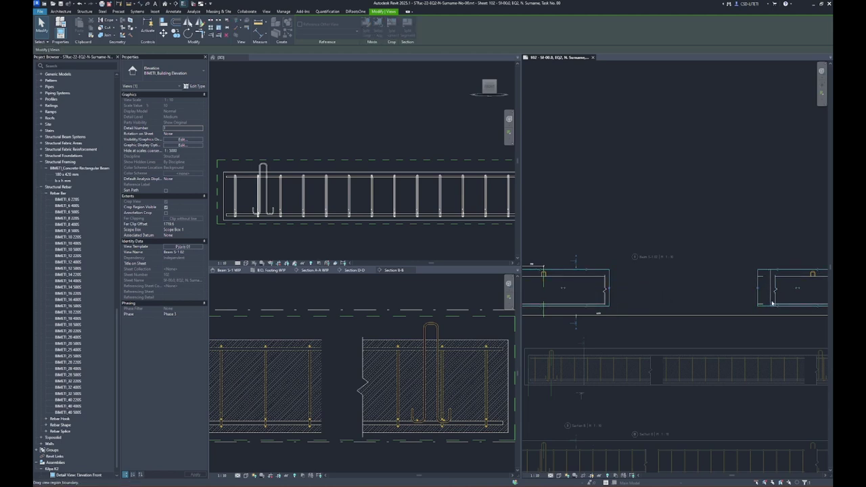
{"action": "scroll", "coordinate": [772, 302], "scroll_direction": "down", "scroll_amount": 2}
{"action": "key", "text": "Escape"}
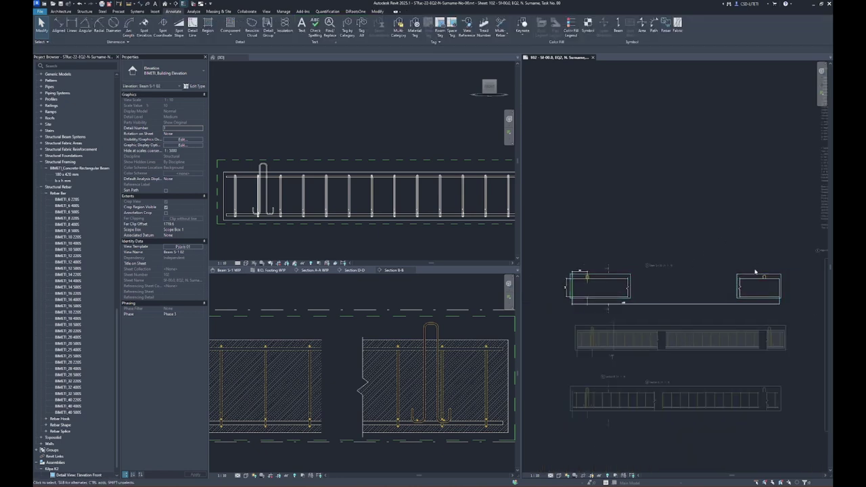
{"action": "left_click", "coordinate": [755, 275]}
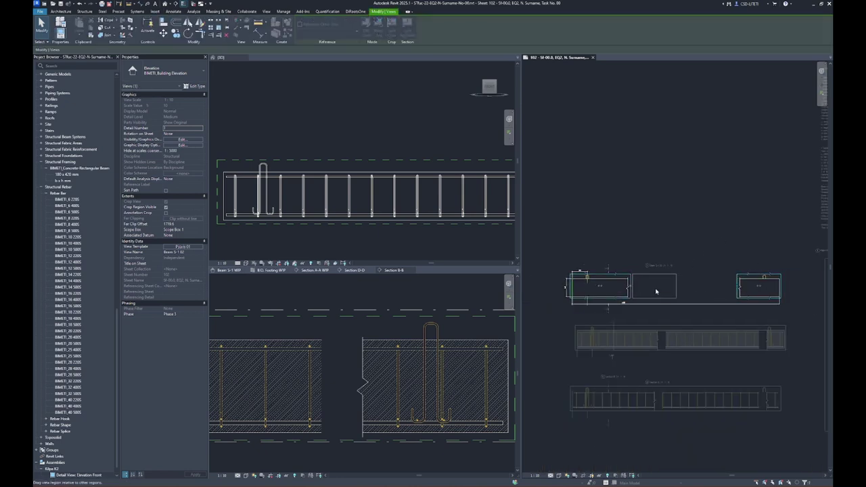
{"action": "key", "text": "Escape"}
Shift the viewport title left and move the beam elevation to the sheet's upper left.
{"action": "scroll", "coordinate": [663, 261], "scroll_direction": "up", "scroll_amount": 2}
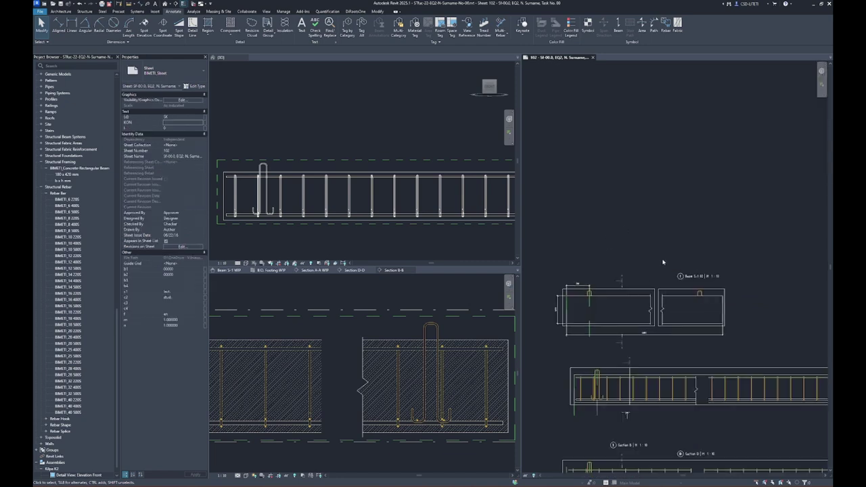
{"action": "left_click_drag", "start_coordinate": [689, 275], "coordinate": [646, 275]}
{"action": "scroll", "coordinate": [540, 248], "scroll_direction": "down", "scroll_amount": 5}
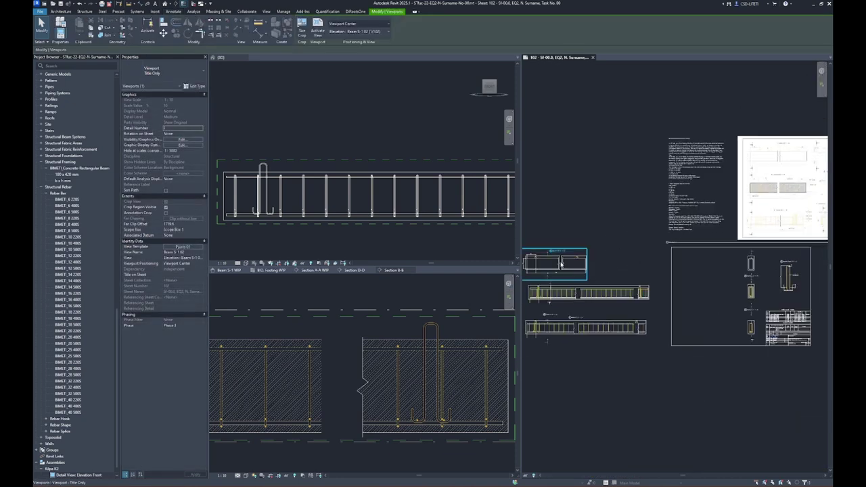
{"action": "left_click_drag", "start_coordinate": [560, 264], "coordinate": [718, 265]}
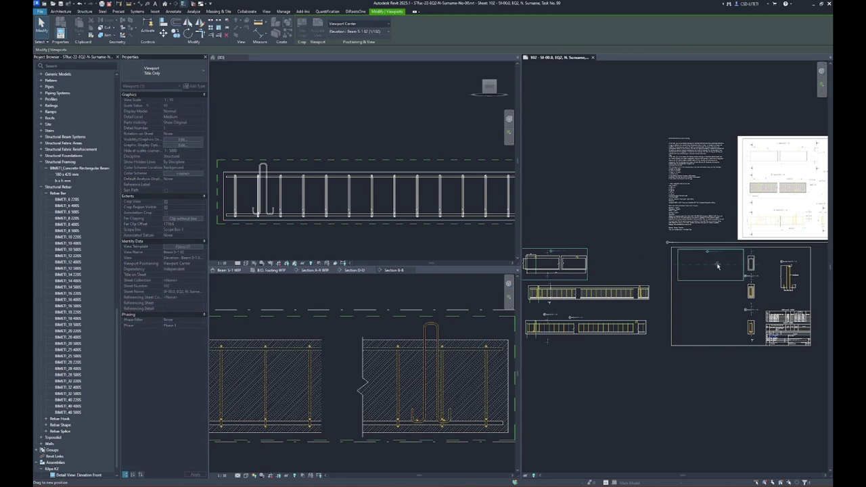
{"action": "scroll", "coordinate": [718, 266], "scroll_direction": "up", "scroll_amount": 2}
{"action": "scroll", "coordinate": [760, 308], "scroll_direction": "up", "scroll_amount": 2}
{"action": "scroll", "coordinate": [759, 266], "scroll_direction": "down", "scroll_amount": 3}
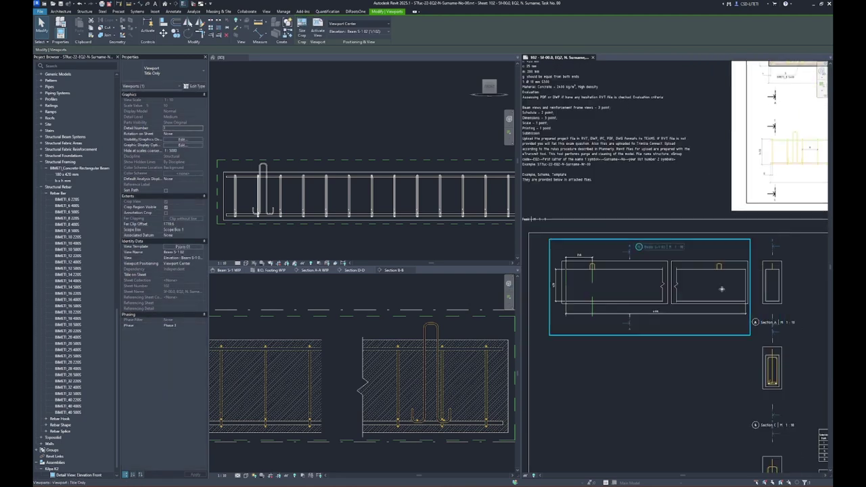
{"action": "left_click", "coordinate": [580, 376]}
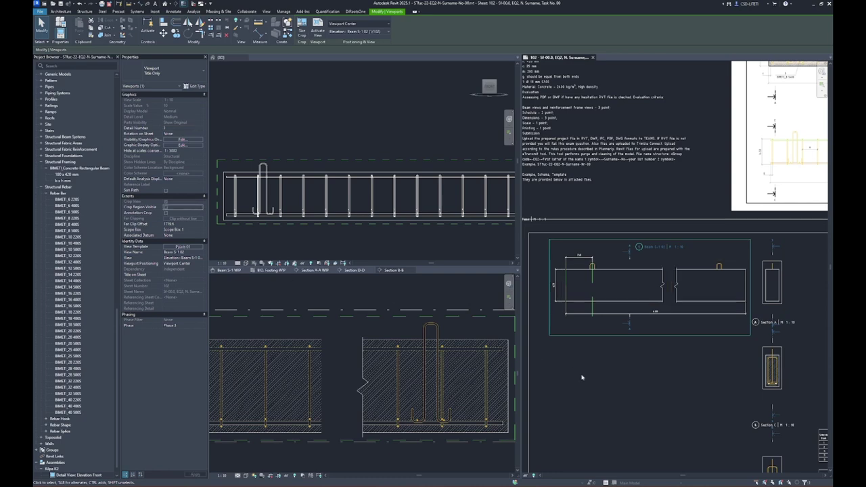
Check the 4800 length dimension inside the activated beam elevation, then return to the sheet.
{"action": "scroll", "coordinate": [622, 375], "scroll_direction": "up", "scroll_amount": 2}
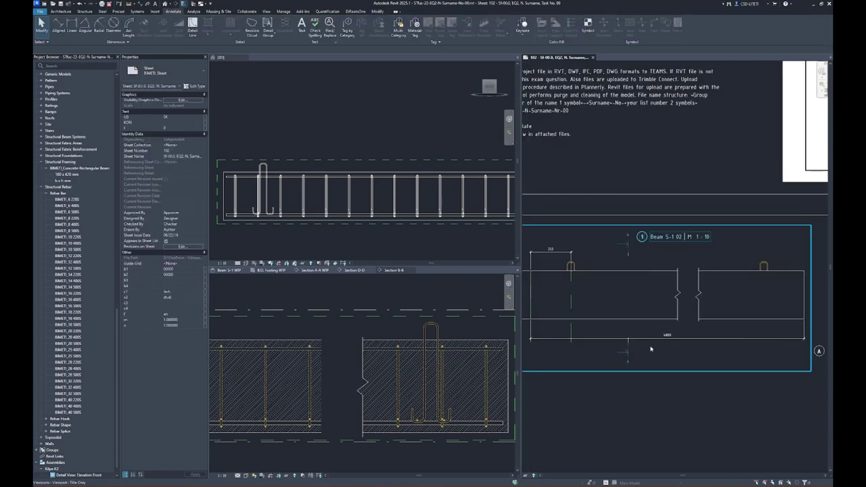
{"action": "scroll", "coordinate": [603, 340], "scroll_direction": "down", "scroll_amount": 2}
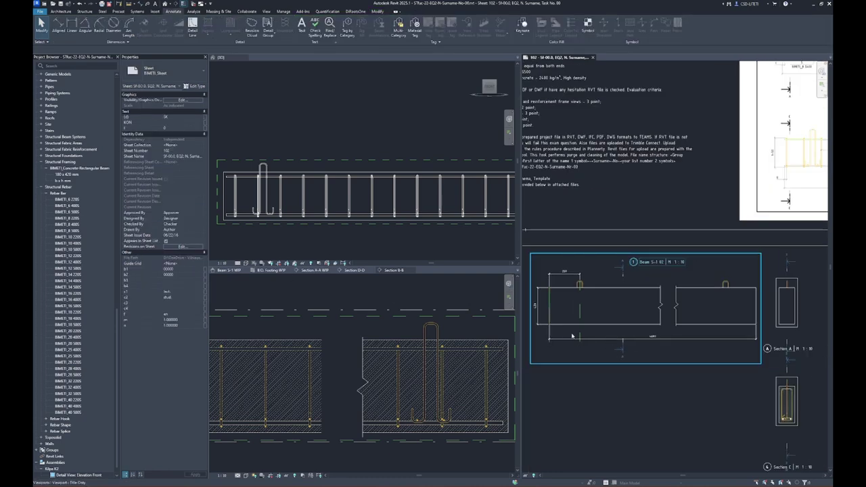
{"action": "scroll", "coordinate": [571, 336], "scroll_direction": "up", "scroll_amount": 2}
{"action": "double_click", "coordinate": [653, 345]}
{"action": "left_click", "coordinate": [687, 345]}
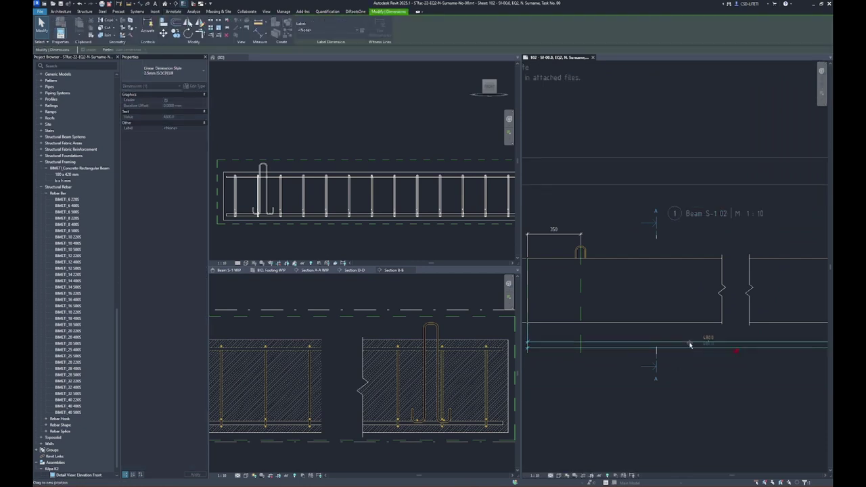
{"action": "key", "text": "Escape"}
{"action": "scroll", "coordinate": [598, 302], "scroll_direction": "down", "scroll_amount": 1}
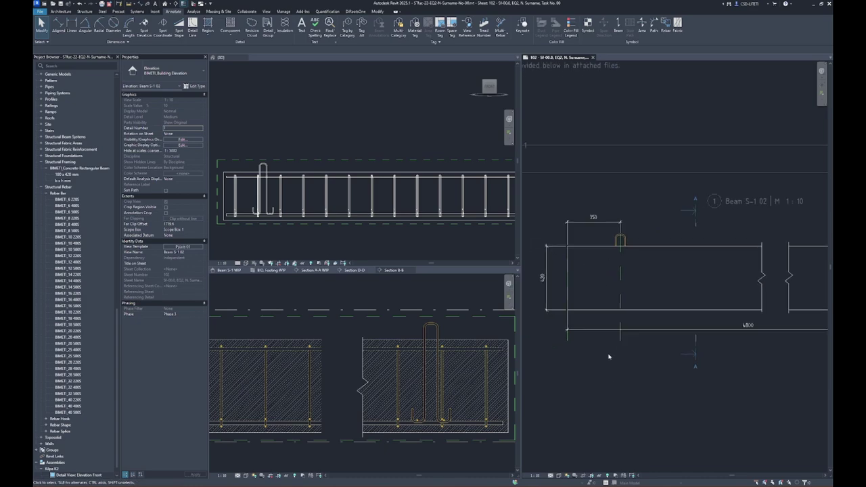
{"action": "scroll", "coordinate": [598, 302], "scroll_direction": "down", "scroll_amount": 2}
{"action": "scroll", "coordinate": [598, 302], "scroll_direction": "down", "scroll_amount": 2}
{"action": "scroll", "coordinate": [651, 352], "scroll_direction": "down", "scroll_amount": 1}
{"action": "double_click", "coordinate": [656, 353]}
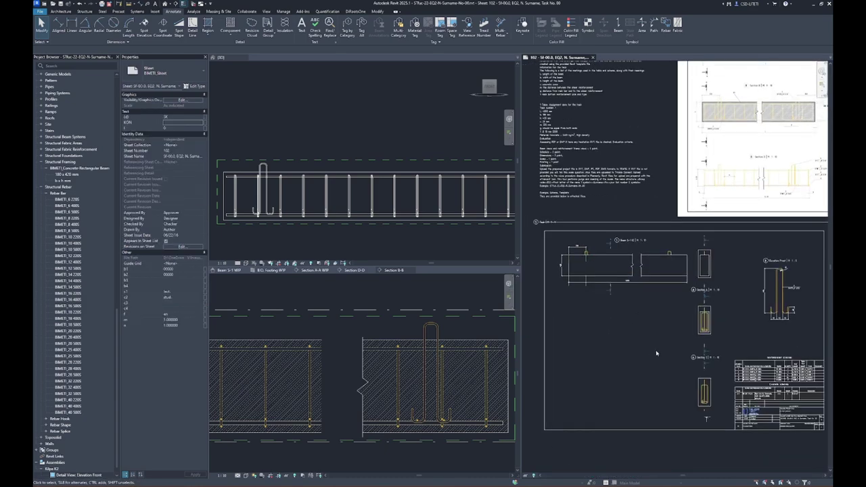
Activate the Section A viewport for editing.
{"action": "scroll", "coordinate": [689, 302], "scroll_direction": "up", "scroll_amount": 4}
{"action": "scroll", "coordinate": [688, 301], "scroll_direction": "up", "scroll_amount": 1}
{"action": "double_click", "coordinate": [610, 315]}
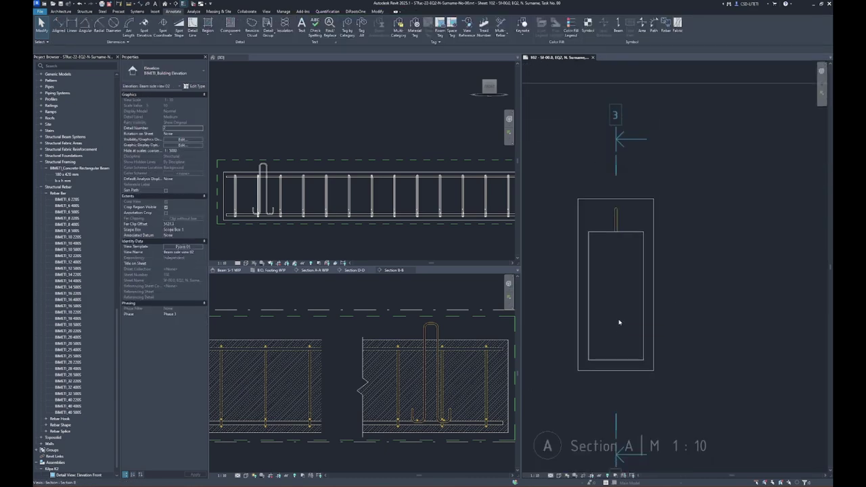
Dimension Section A's height as 420 on its left side.
{"action": "key", "text": "d"}
{"action": "key", "text": "i"}
{"action": "left_click", "coordinate": [599, 364]}
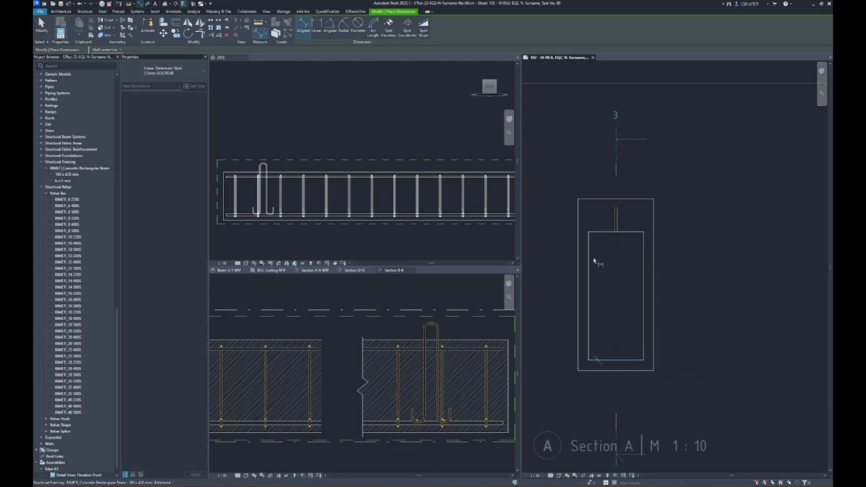
{"action": "left_click", "coordinate": [596, 233]}
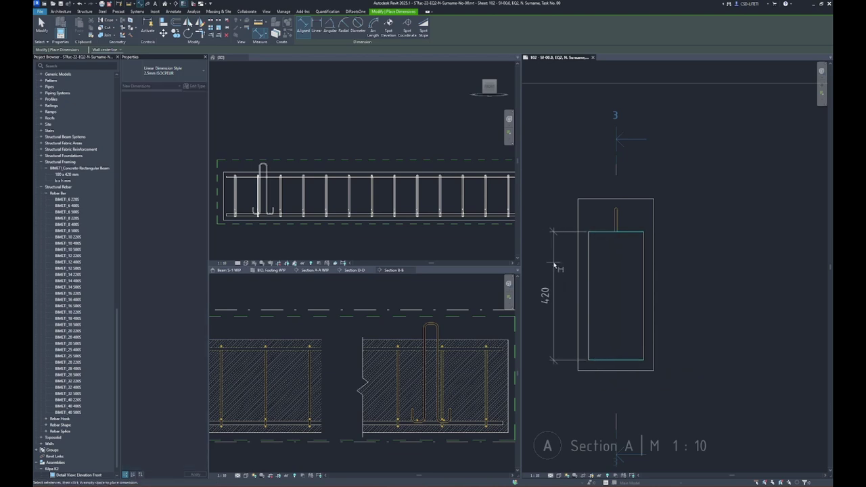
{"action": "left_click", "coordinate": [553, 266]}
Add a 180 width dimension below the section.
{"action": "left_click", "coordinate": [588, 347]}
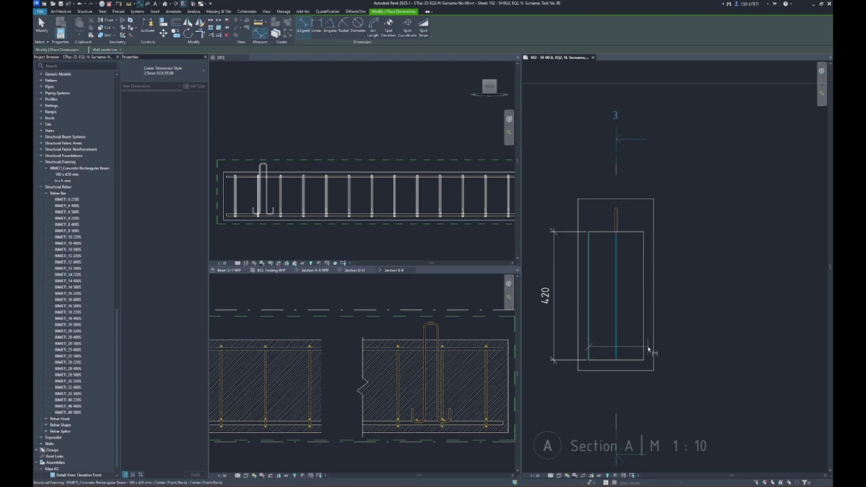
{"action": "left_click", "coordinate": [644, 350]}
{"action": "left_click", "coordinate": [663, 396]}
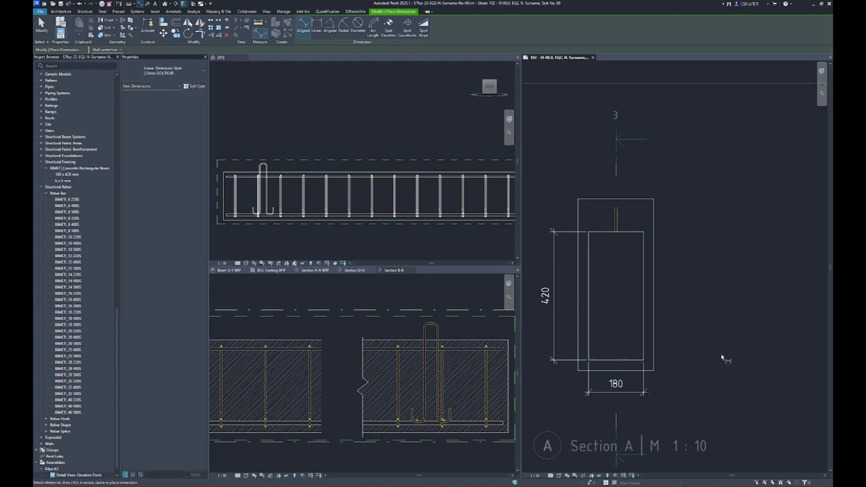
{"action": "key", "text": "Escape"}
{"action": "key", "text": "Escape"}
Dimension across the section's top as a 90 | 90 chain.
{"action": "scroll", "coordinate": [751, 286], "scroll_direction": "down", "scroll_amount": 3}
{"action": "scroll", "coordinate": [751, 286], "scroll_direction": "down", "scroll_amount": 2}
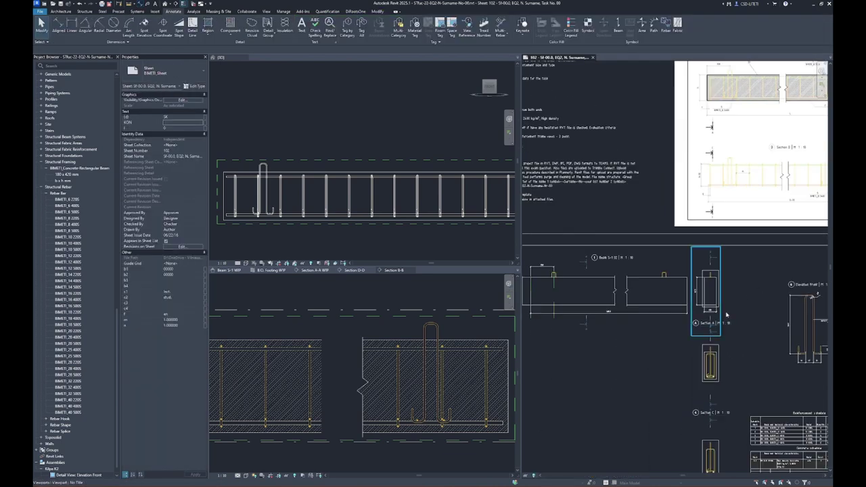
{"action": "scroll", "coordinate": [717, 270], "scroll_direction": "up", "scroll_amount": 3}
{"action": "scroll", "coordinate": [713, 262], "scroll_direction": "up", "scroll_amount": 2}
{"action": "scroll", "coordinate": [713, 262], "scroll_direction": "up", "scroll_amount": 2}
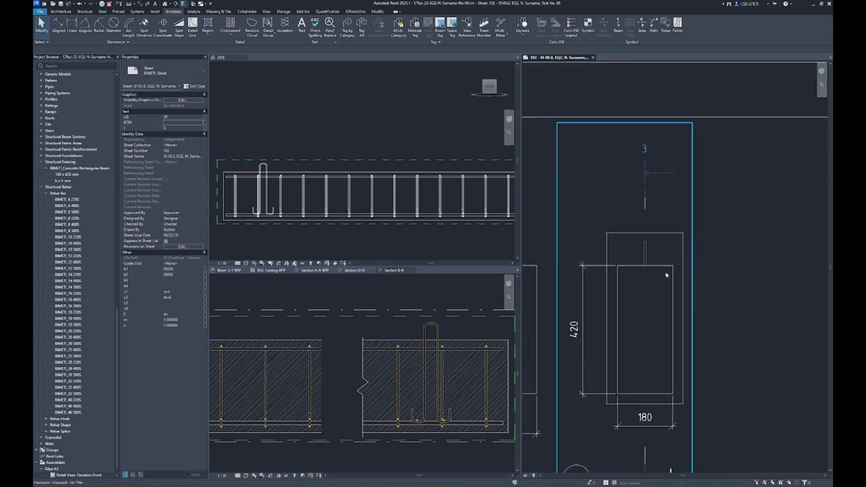
{"action": "scroll", "coordinate": [713, 262], "scroll_direction": "down", "scroll_amount": 4}
{"action": "scroll", "coordinate": [676, 263], "scroll_direction": "up", "scroll_amount": 1}
{"action": "scroll", "coordinate": [677, 284], "scroll_direction": "down", "scroll_amount": 2}
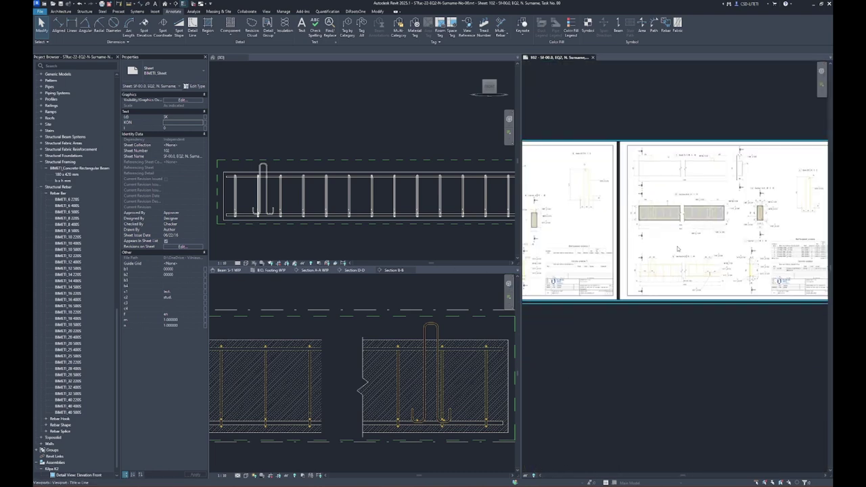
{"action": "scroll", "coordinate": [762, 347], "scroll_direction": "up", "scroll_amount": 4}
{"action": "scroll", "coordinate": [762, 348], "scroll_direction": "up", "scroll_amount": 2}
{"action": "scroll", "coordinate": [762, 348], "scroll_direction": "down", "scroll_amount": 1}
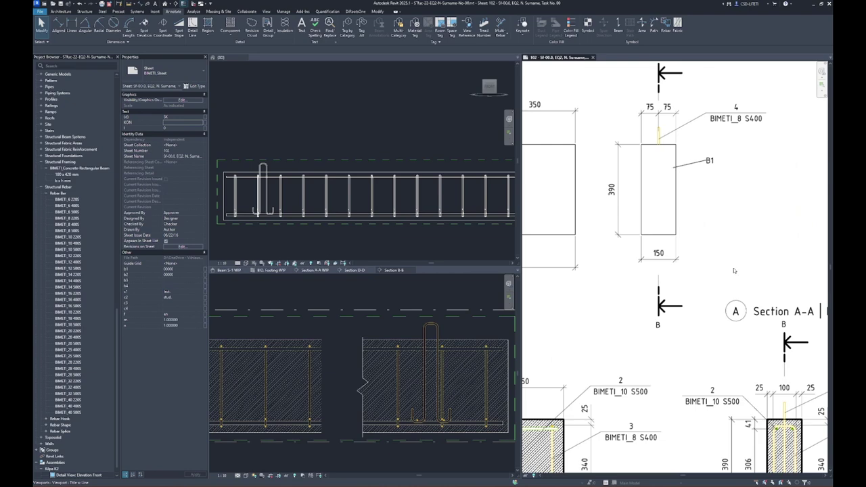
{"action": "scroll", "coordinate": [717, 339], "scroll_direction": "down", "scroll_amount": 1}
{"action": "scroll", "coordinate": [656, 332], "scroll_direction": "down", "scroll_amount": 3}
{"action": "scroll", "coordinate": [683, 297], "scroll_direction": "up", "scroll_amount": 2}
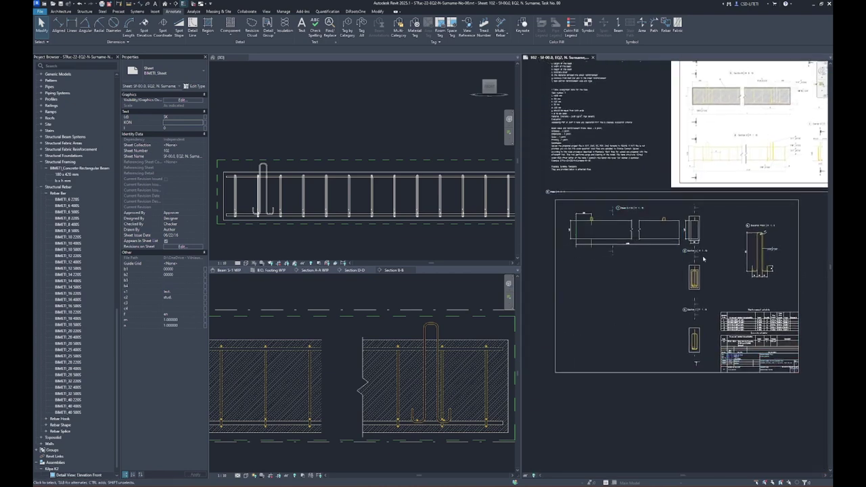
{"action": "scroll", "coordinate": [663, 280], "scroll_direction": "up", "scroll_amount": 2}
{"action": "scroll", "coordinate": [642, 264], "scroll_direction": "up", "scroll_amount": 2}
{"action": "scroll", "coordinate": [626, 249], "scroll_direction": "up", "scroll_amount": 1}
{"action": "left_click", "coordinate": [626, 267]}
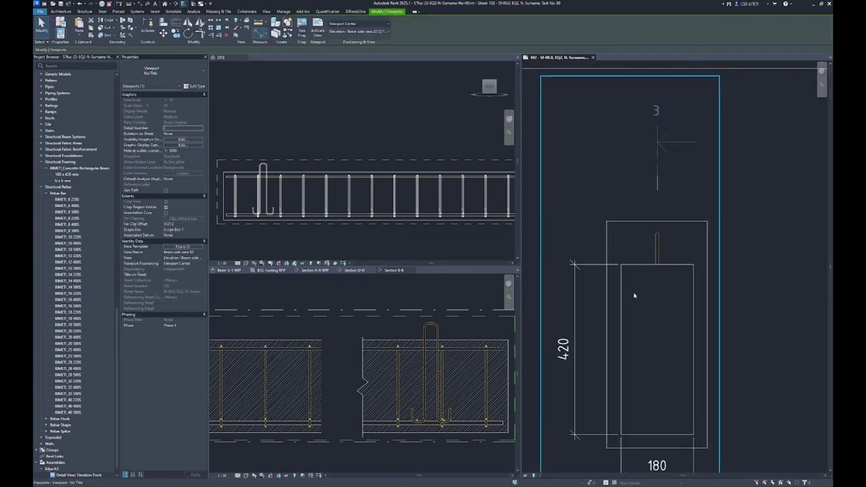
{"action": "key", "text": "d"}
{"action": "key", "text": "i"}
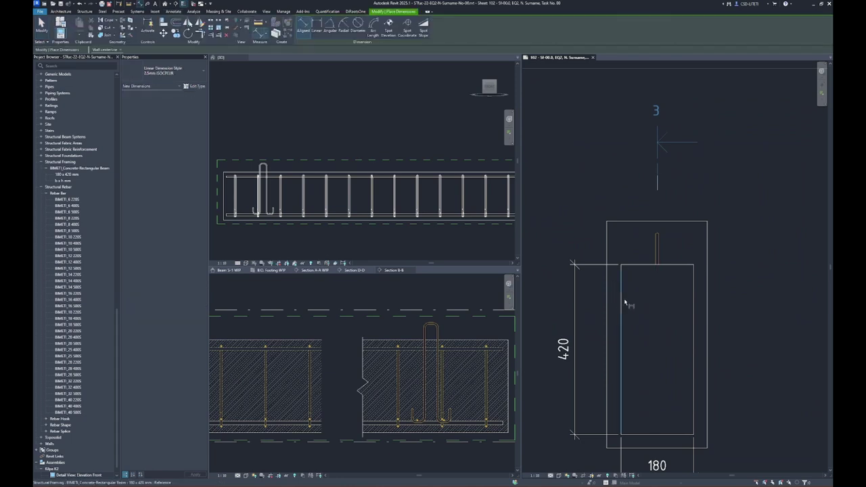
{"action": "left_click", "coordinate": [622, 302]}
{"action": "left_click", "coordinate": [694, 303]}
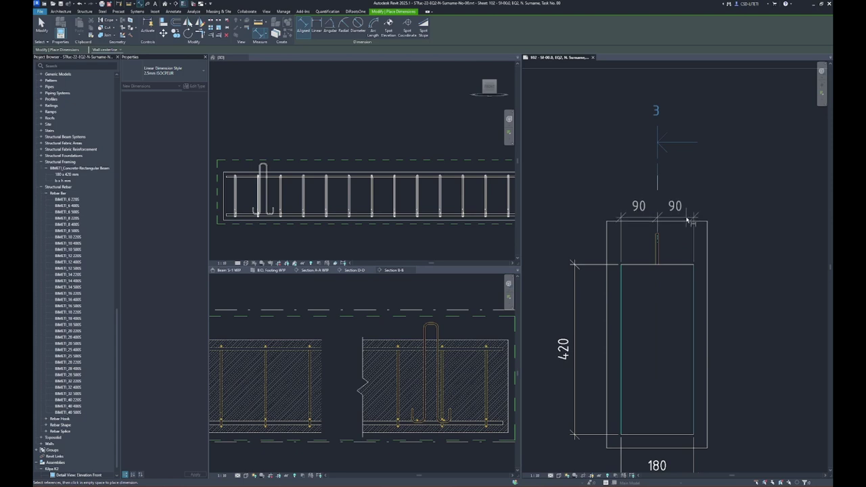
{"action": "left_click", "coordinate": [687, 220]}
{"action": "key", "text": "Escape"}
{"action": "key", "text": "Escape"}
{"action": "scroll", "coordinate": [706, 271], "scroll_direction": "down", "scroll_amount": 2}
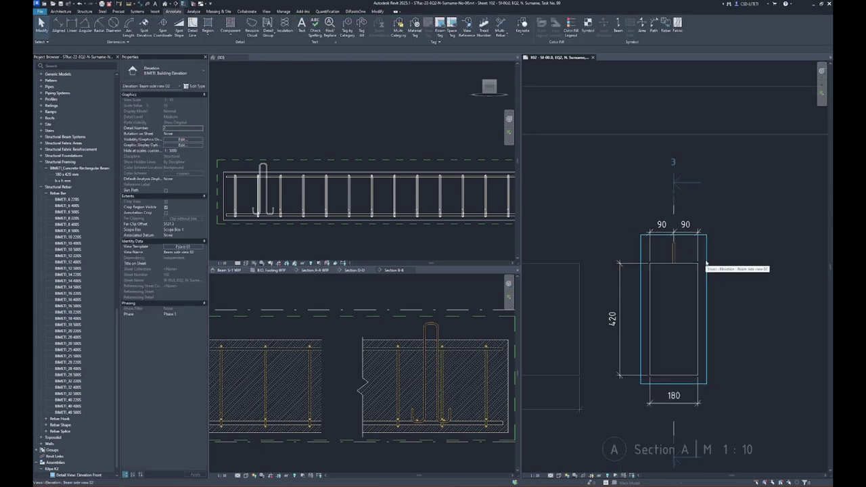
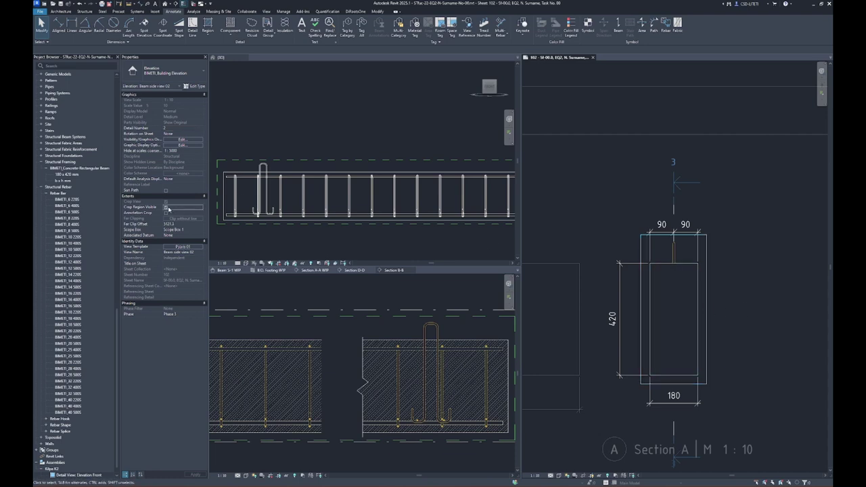
Select the Section B viewport on sheet 102 and clear the current selection.
{"action": "scroll", "coordinate": [755, 326], "scroll_direction": "down", "scroll_amount": 2}
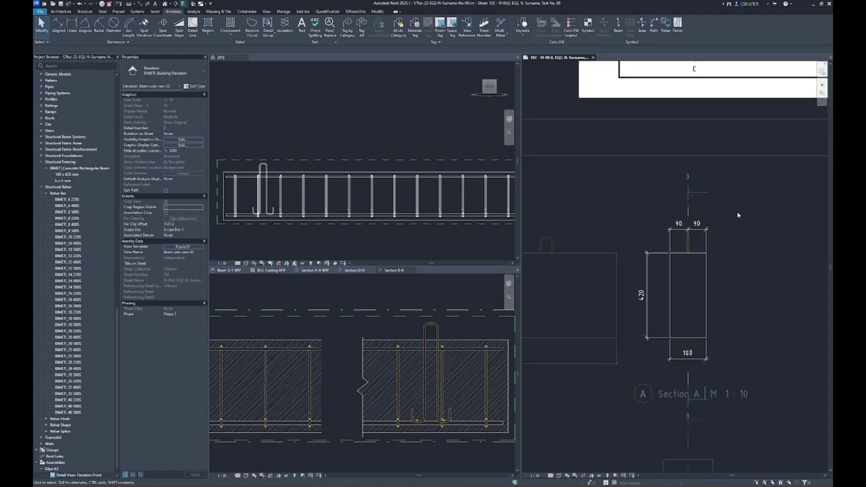
{"action": "scroll", "coordinate": [785, 277], "scroll_direction": "down", "scroll_amount": 2}
{"action": "scroll", "coordinate": [794, 193], "scroll_direction": "down", "scroll_amount": 2}
{"action": "scroll", "coordinate": [678, 296], "scroll_direction": "down", "scroll_amount": 1}
{"action": "scroll", "coordinate": [679, 296], "scroll_direction": "up", "scroll_amount": 2}
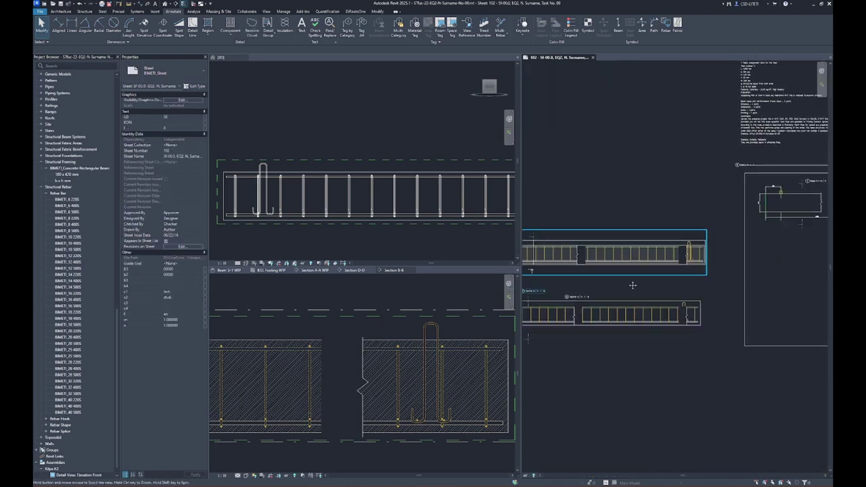
{"action": "scroll", "coordinate": [630, 286], "scroll_direction": "up", "scroll_amount": 2}
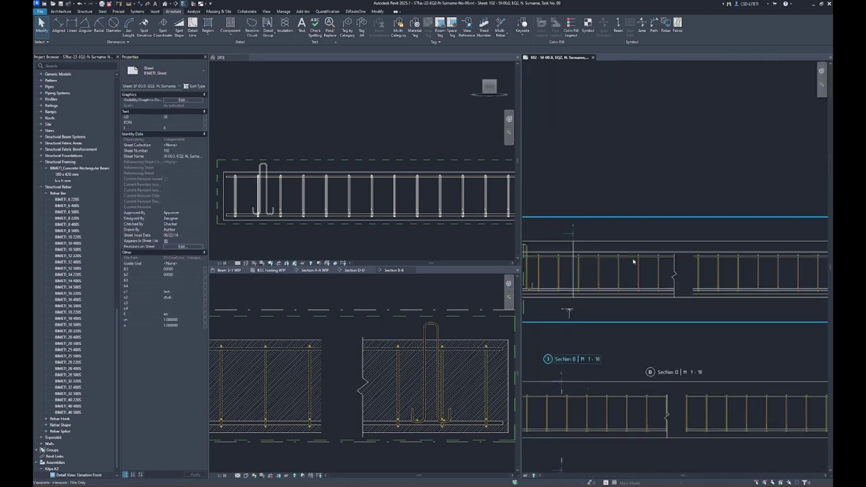
{"action": "left_click", "coordinate": [628, 322]}
{"action": "scroll", "coordinate": [625, 284], "scroll_direction": "up", "scroll_amount": 2}
{"action": "scroll", "coordinate": [624, 250], "scroll_direction": "up", "scroll_amount": 2}
{"action": "left_click", "coordinate": [623, 250]}
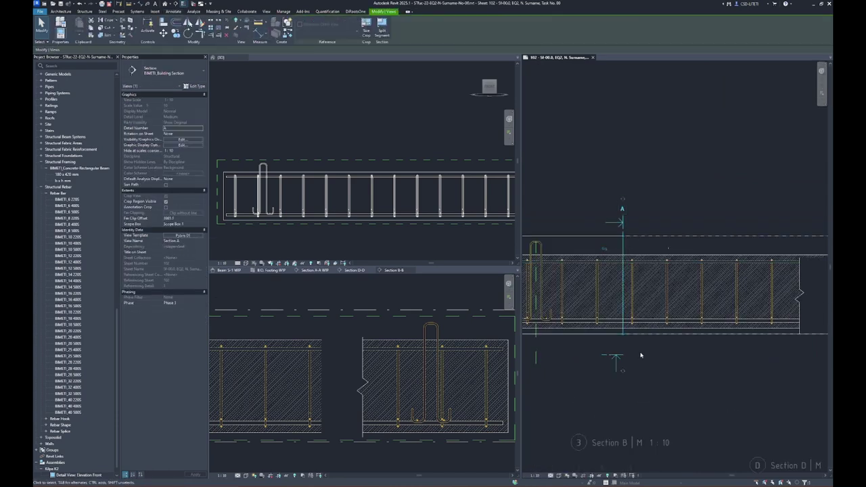
{"action": "key", "text": "Delete"}
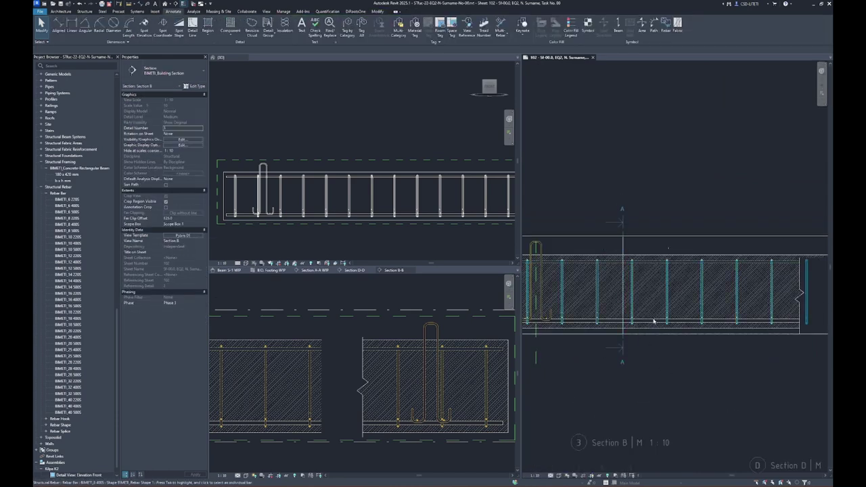
Drag the Section B break line left along the beam.
{"action": "left_click", "coordinate": [695, 309]}
{"action": "scroll", "coordinate": [695, 309], "scroll_direction": "up", "scroll_amount": 3}
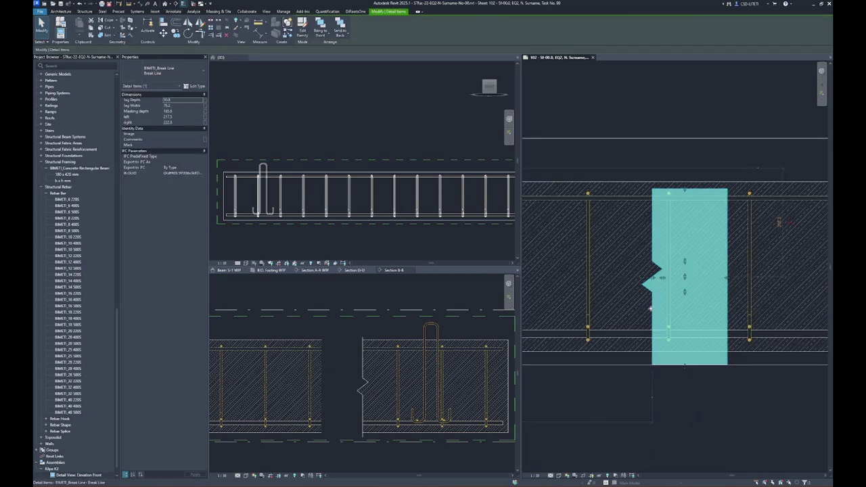
{"action": "left_click_drag", "start_coordinate": [637, 284], "coordinate": [614, 305]}
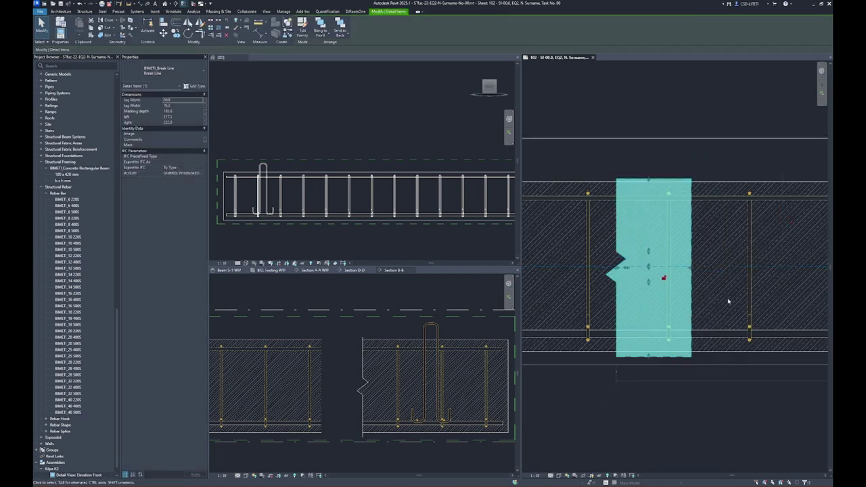
{"action": "scroll", "coordinate": [662, 276], "scroll_direction": "down", "scroll_amount": 5}
{"action": "scroll", "coordinate": [650, 250], "scroll_direction": "up", "scroll_amount": 2}
{"action": "scroll", "coordinate": [649, 244], "scroll_direction": "up", "scroll_amount": 2}
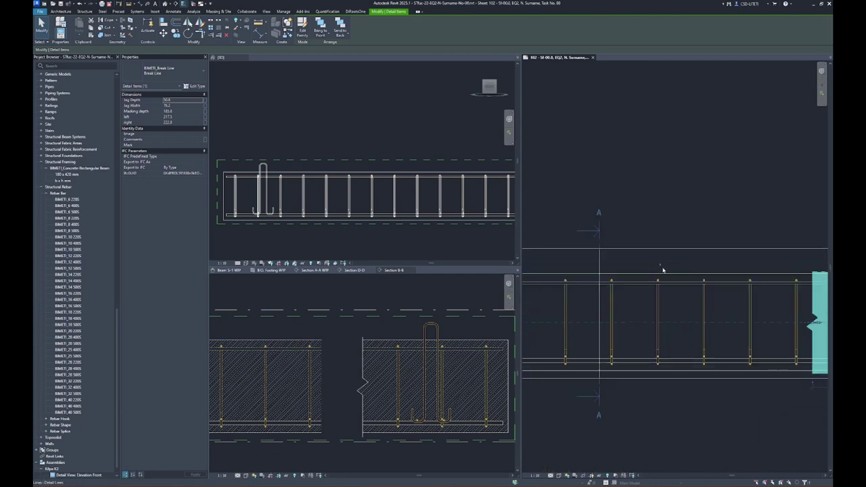
{"action": "key", "text": "Escape"}
Shift the break line further left and drop it mid-beam.
{"action": "scroll", "coordinate": [685, 223], "scroll_direction": "down", "scroll_amount": 3}
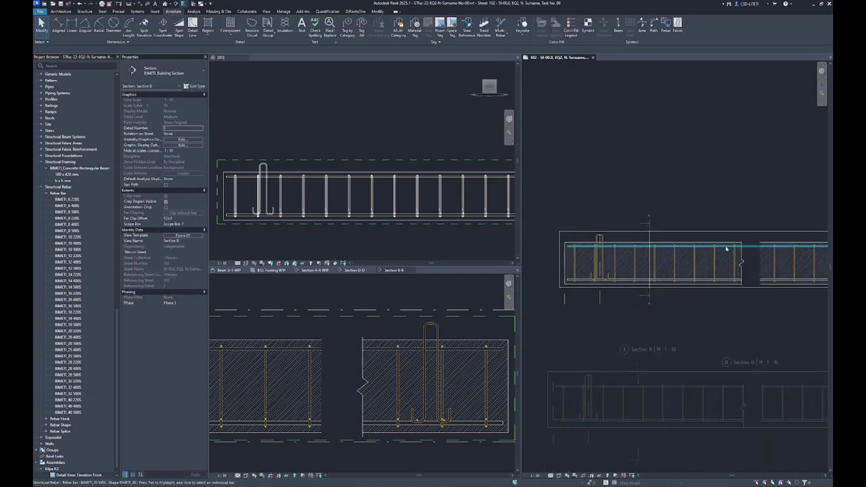
{"action": "scroll", "coordinate": [744, 284], "scroll_direction": "up", "scroll_amount": 3}
{"action": "left_click_drag", "start_coordinate": [747, 296], "coordinate": [623, 300]}
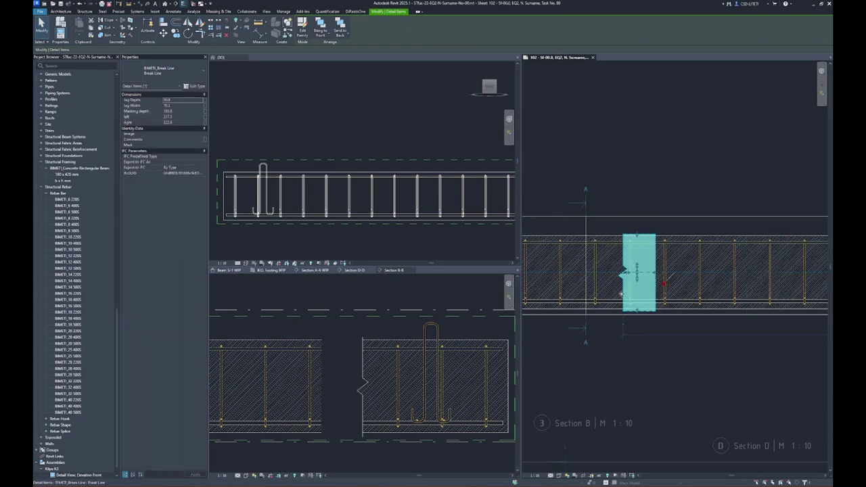
{"action": "scroll", "coordinate": [689, 255], "scroll_direction": "down", "scroll_amount": 2}
{"action": "scroll", "coordinate": [690, 255], "scroll_direction": "up", "scroll_amount": 2}
{"action": "scroll", "coordinate": [690, 255], "scroll_direction": "up", "scroll_amount": 2}
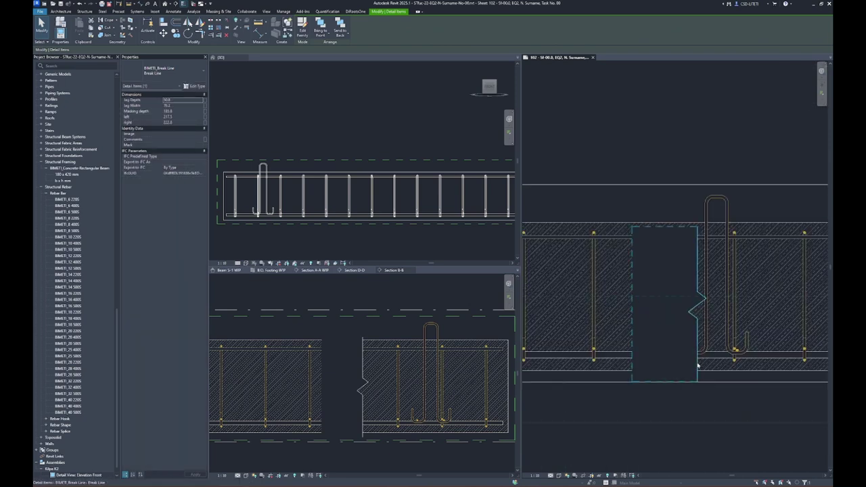
{"action": "scroll", "coordinate": [689, 255], "scroll_direction": "down", "scroll_amount": 2}
{"action": "left_click_drag", "start_coordinate": [709, 363], "coordinate": [594, 361]}
{"action": "left_click", "coordinate": [669, 400]}
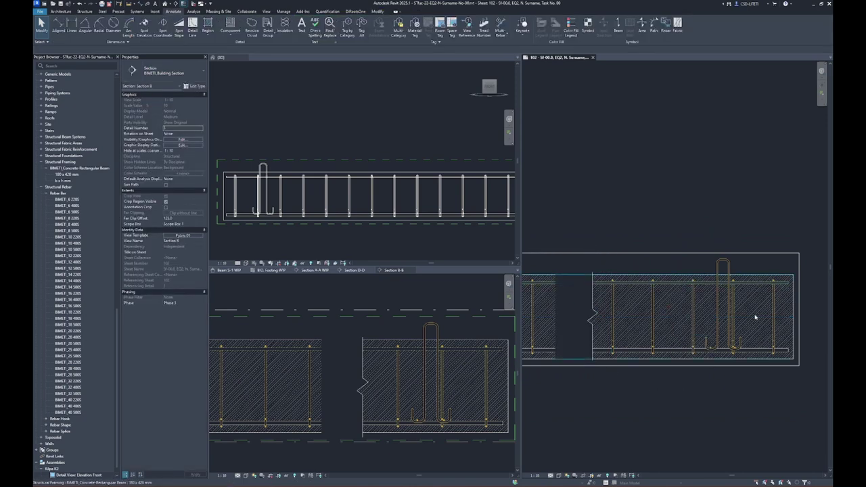
{"action": "scroll", "coordinate": [607, 369], "scroll_direction": "down", "scroll_amount": 2}
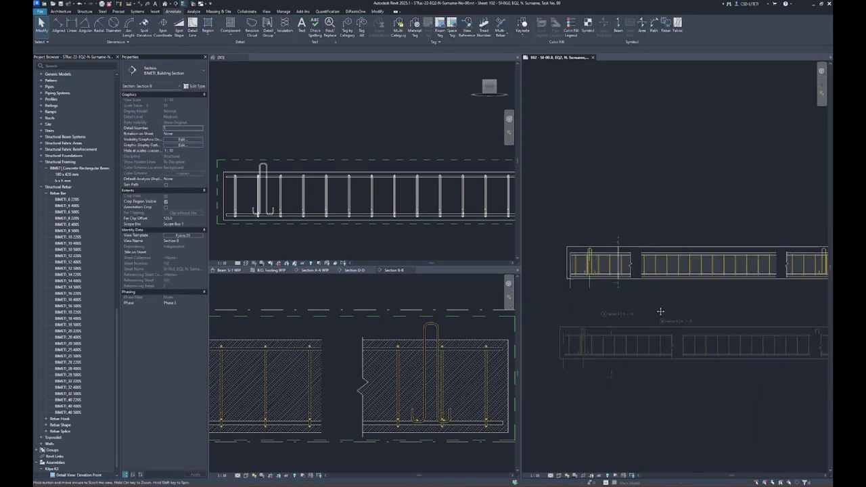
Place a horizontal 25 cover dimension below the beam end with DI.
{"action": "key", "text": "d"}
{"action": "key", "text": "i"}
{"action": "scroll", "coordinate": [561, 281], "scroll_direction": "up", "scroll_amount": 5}
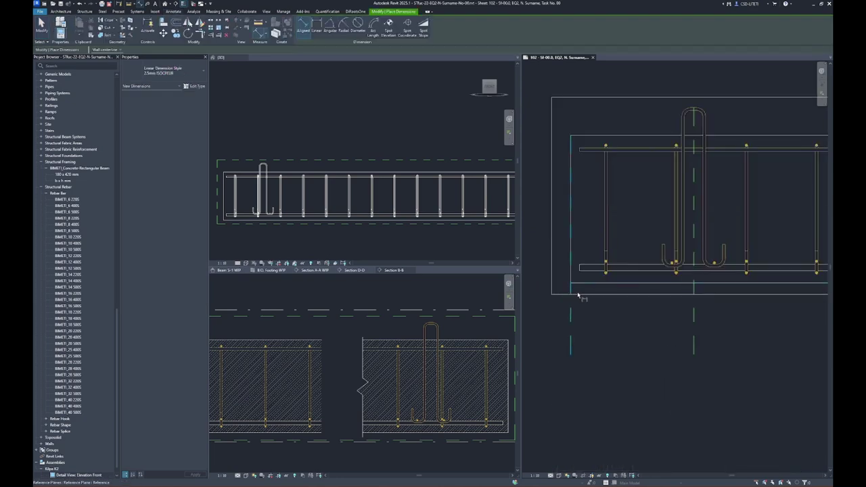
{"action": "left_click", "coordinate": [570, 263]}
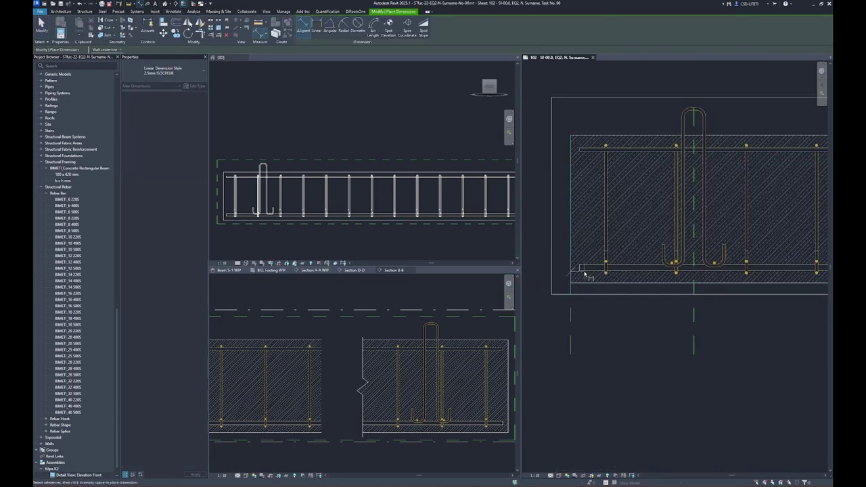
{"action": "scroll", "coordinate": [562, 271], "scroll_direction": "down", "scroll_amount": 3}
{"action": "middle_click_drag", "start_coordinate": [562, 270], "coordinate": [576, 307]}
{"action": "scroll", "coordinate": [763, 272], "scroll_direction": "up", "scroll_amount": 2}
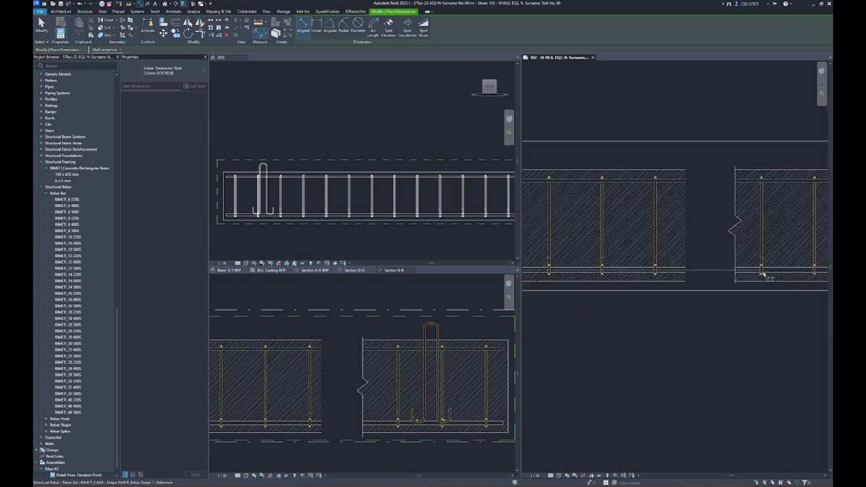
{"action": "scroll", "coordinate": [634, 295], "scroll_direction": "up", "scroll_amount": 2}
{"action": "middle_click_drag", "start_coordinate": [633, 296], "coordinate": [765, 286]}
{"action": "scroll", "coordinate": [763, 284], "scroll_direction": "up", "scroll_amount": 2}
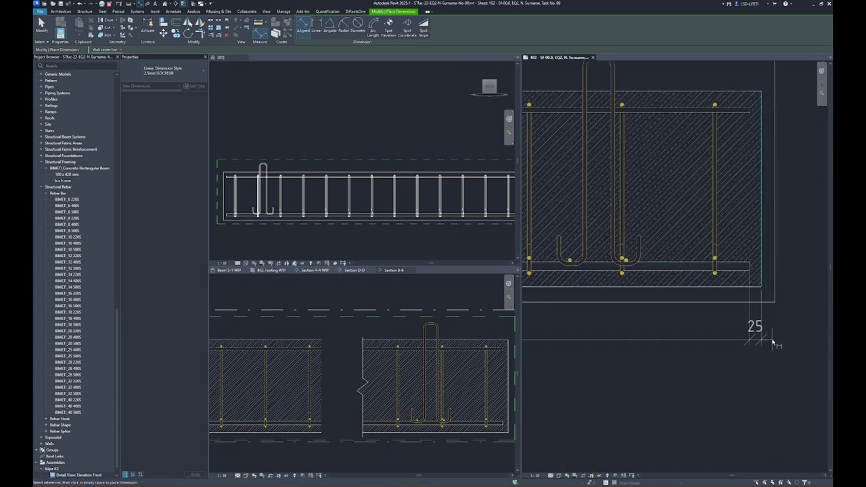
{"action": "left_click", "coordinate": [759, 340]}
{"action": "left_click_drag", "start_coordinate": [759, 340], "coordinate": [791, 338]}
{"action": "left_click", "coordinate": [780, 341]}
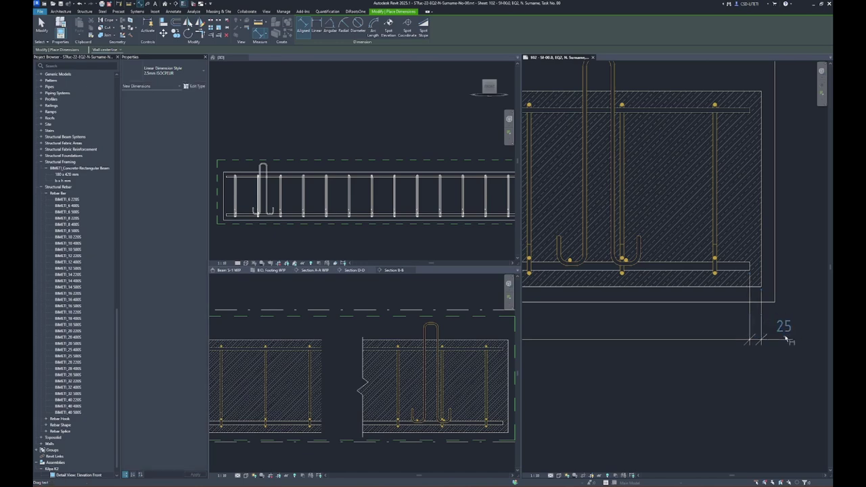
Move the 25 dimension text to the left of its dimension line.
{"action": "scroll", "coordinate": [777, 338], "scroll_direction": "down", "scroll_amount": 3}
{"action": "scroll", "coordinate": [730, 347], "scroll_direction": "down", "scroll_amount": 2}
{"action": "scroll", "coordinate": [608, 331], "scroll_direction": "down", "scroll_amount": 2}
{"action": "scroll", "coordinate": [590, 325], "scroll_direction": "up", "scroll_amount": 4}
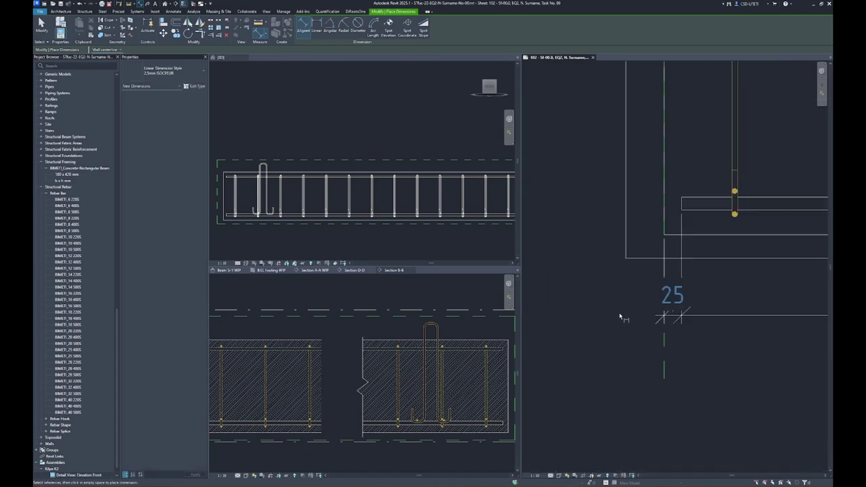
{"action": "scroll", "coordinate": [650, 311], "scroll_direction": "up", "scroll_amount": 1}
{"action": "left_click_drag", "start_coordinate": [688, 315], "coordinate": [611, 313]}
{"action": "left_click", "coordinate": [637, 312]}
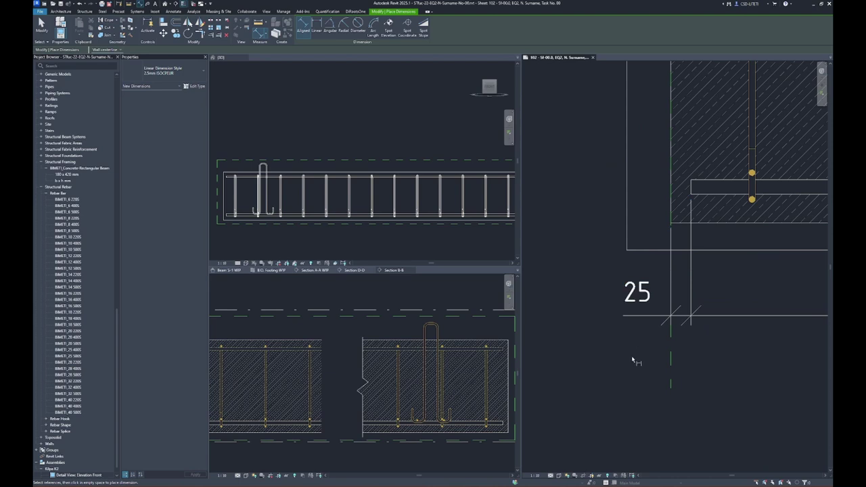
{"action": "scroll", "coordinate": [676, 223], "scroll_direction": "down", "scroll_amount": 3}
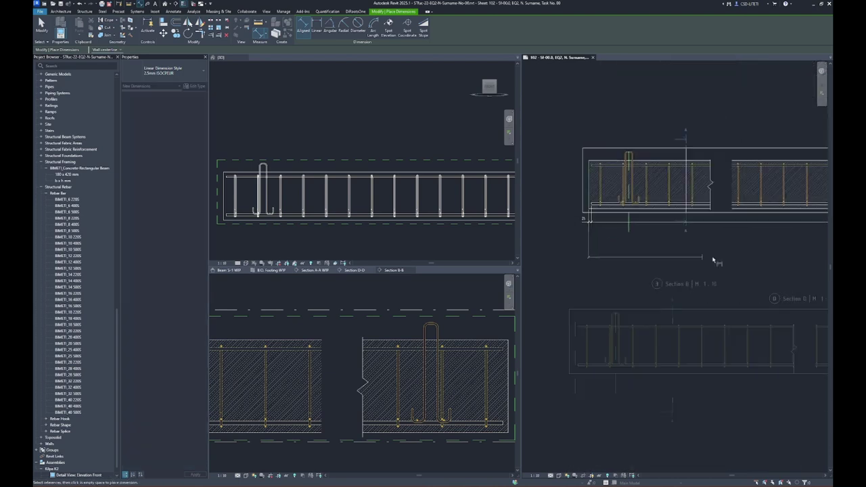
{"action": "scroll", "coordinate": [777, 277], "scroll_direction": "down", "scroll_amount": 2}
{"action": "scroll", "coordinate": [609, 290], "scroll_direction": "down", "scroll_amount": 2}
{"action": "scroll", "coordinate": [656, 270], "scroll_direction": "up", "scroll_amount": 3}
{"action": "scroll", "coordinate": [677, 263], "scroll_direction": "up", "scroll_amount": 3}
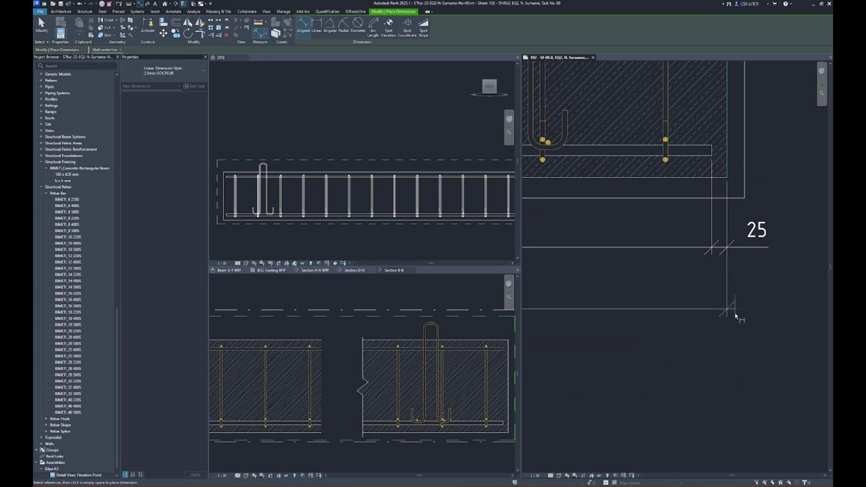
Add the vertical 25/370/25 dimension string beside the beam end.
{"action": "left_click", "coordinate": [735, 316]}
{"action": "middle_click_drag", "start_coordinate": [806, 134], "coordinate": [692, 258]}
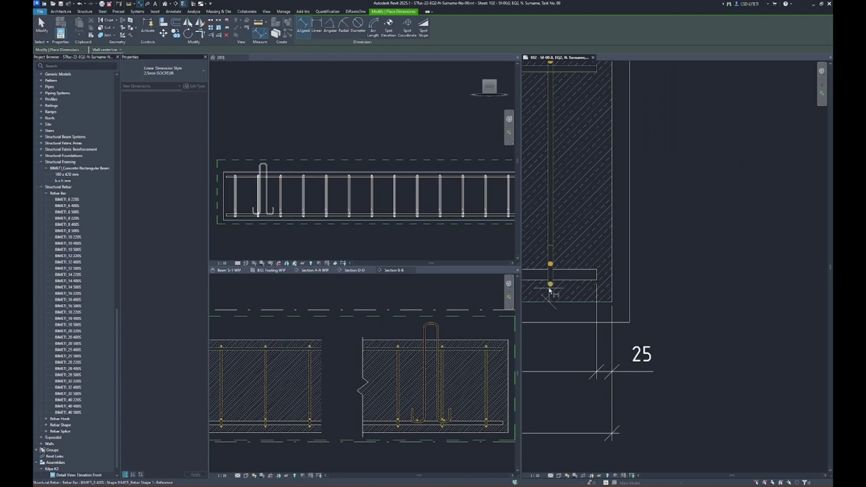
{"action": "middle_click_drag", "start_coordinate": [552, 292], "coordinate": [561, 385]}
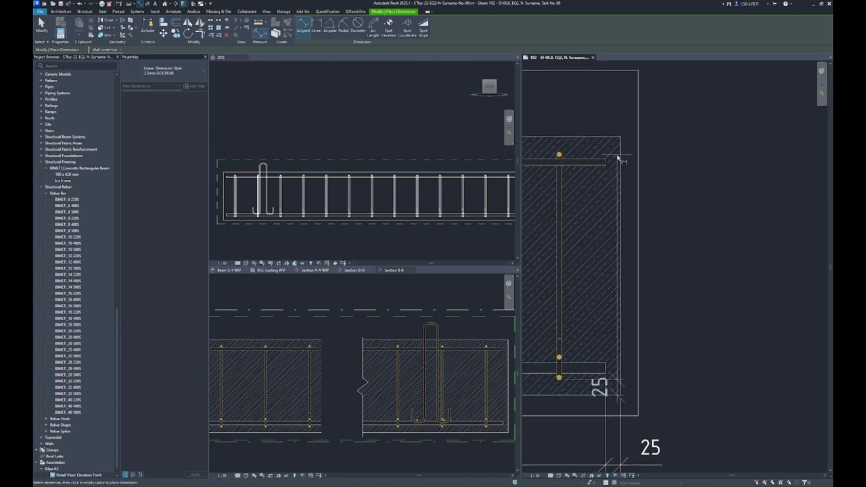
{"action": "left_click", "coordinate": [559, 155]}
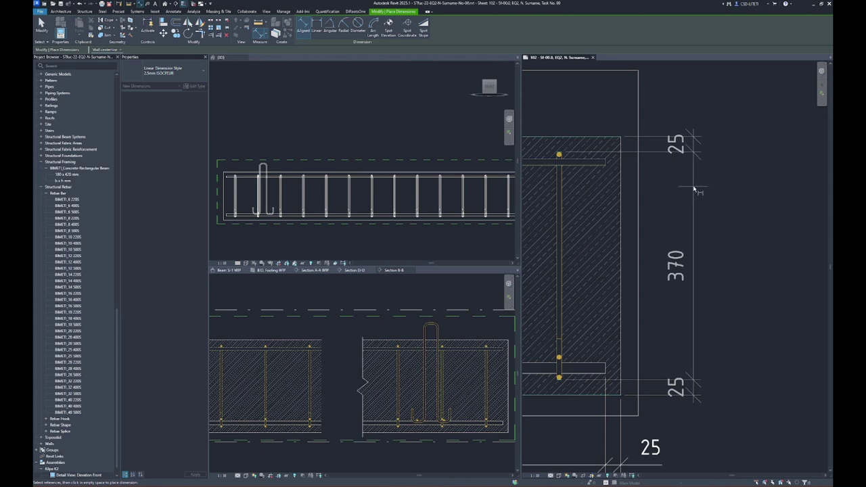
{"action": "left_click", "coordinate": [692, 189]}
{"action": "left_click_drag", "start_coordinate": [690, 391], "coordinate": [691, 186]}
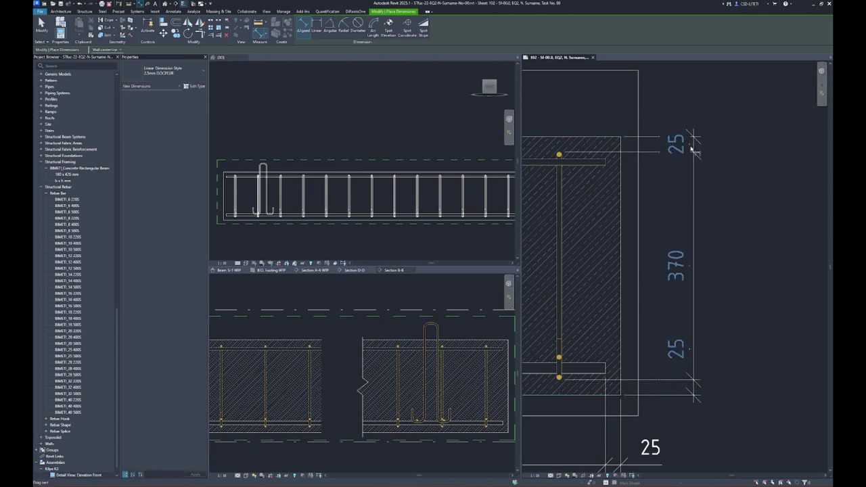
Zoom around the Section B beam end to review the 25 / 370 / 25 dimensions.
{"action": "scroll", "coordinate": [719, 193], "scroll_direction": "down", "scroll_amount": 3}
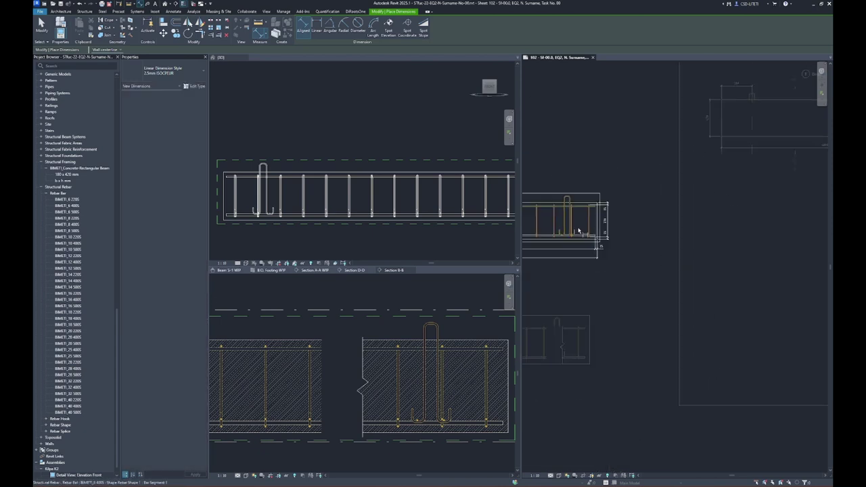
{"action": "scroll", "coordinate": [730, 203], "scroll_direction": "down", "scroll_amount": 2}
{"action": "scroll", "coordinate": [751, 236], "scroll_direction": "down", "scroll_amount": 2}
{"action": "scroll", "coordinate": [751, 237], "scroll_direction": "up", "scroll_amount": 2}
{"action": "scroll", "coordinate": [752, 237], "scroll_direction": "up", "scroll_amount": 2}
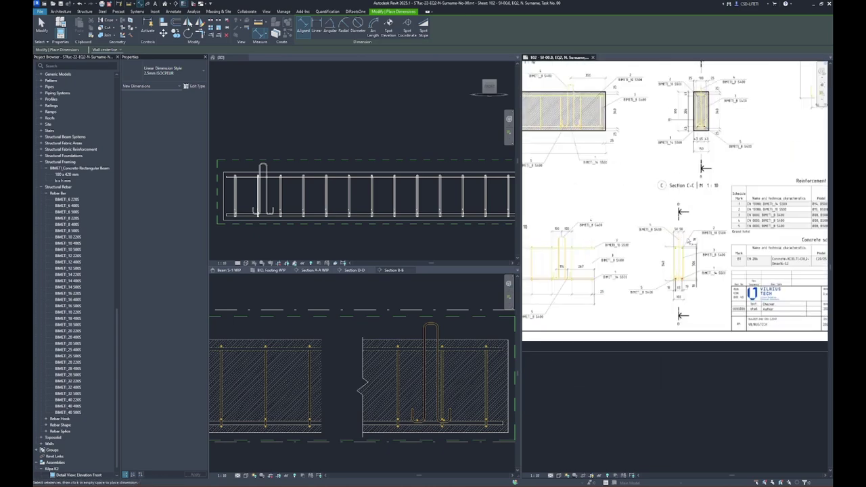
{"action": "scroll", "coordinate": [751, 237], "scroll_direction": "up", "scroll_amount": 2}
{"action": "scroll", "coordinate": [638, 195], "scroll_direction": "up", "scroll_amount": 1}
{"action": "scroll", "coordinate": [637, 195], "scroll_direction": "down", "scroll_amount": 2}
{"action": "scroll", "coordinate": [740, 222], "scroll_direction": "down", "scroll_amount": 2}
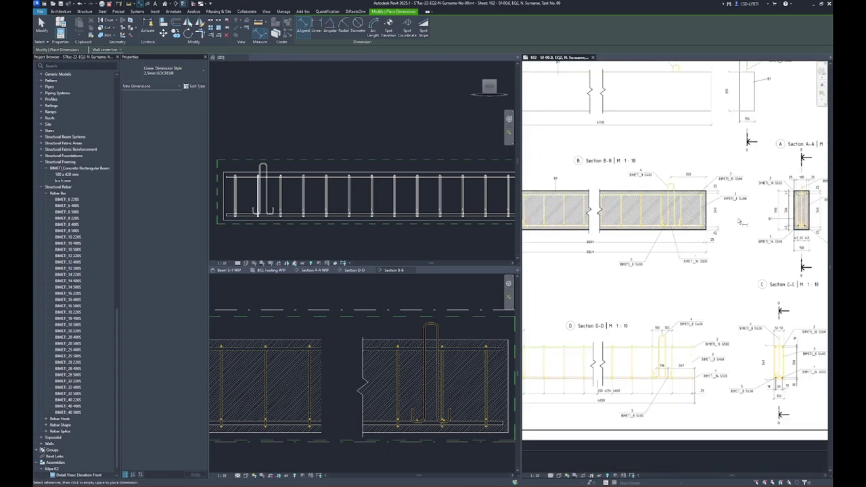
{"action": "scroll", "coordinate": [664, 261], "scroll_direction": "up", "scroll_amount": 2}
{"action": "scroll", "coordinate": [664, 261], "scroll_direction": "down", "scroll_amount": 1}
{"action": "scroll", "coordinate": [642, 304], "scroll_direction": "down", "scroll_amount": 3}
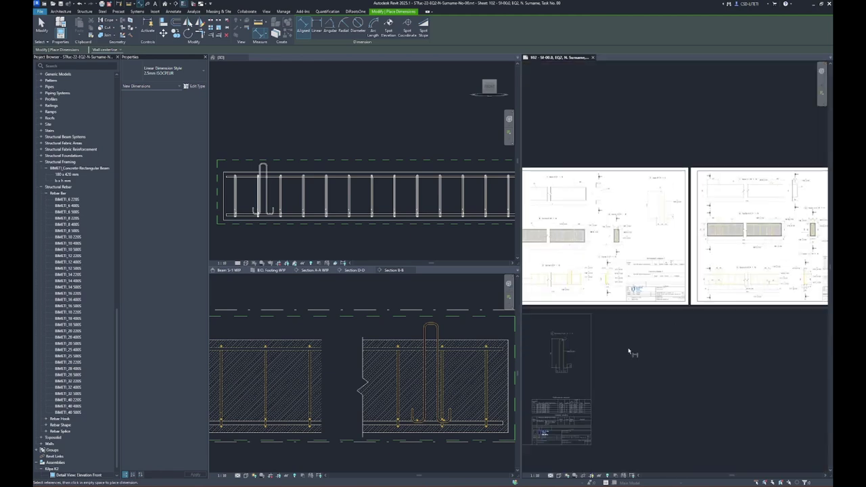
{"action": "scroll", "coordinate": [623, 324], "scroll_direction": "down", "scroll_amount": 2}
{"action": "scroll", "coordinate": [558, 271], "scroll_direction": "up", "scroll_amount": 1}
{"action": "scroll", "coordinate": [642, 282], "scroll_direction": "up", "scroll_amount": 3}
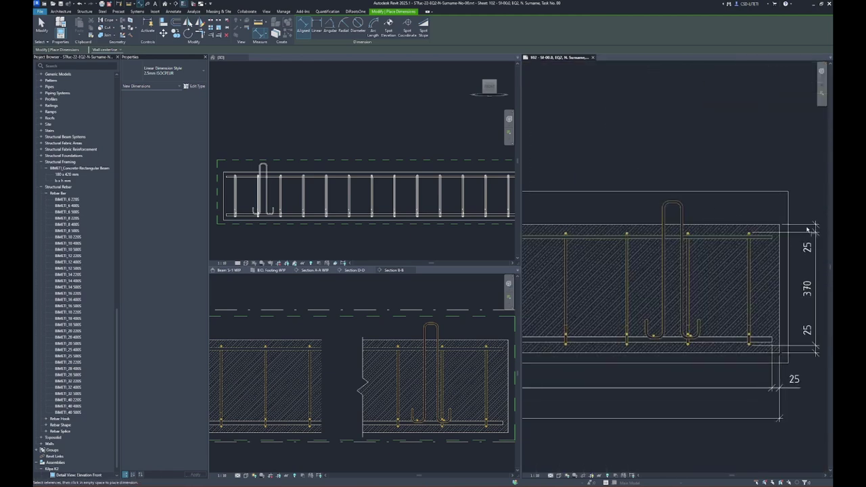
{"action": "scroll", "coordinate": [765, 250], "scroll_direction": "down", "scroll_amount": 2}
{"action": "scroll", "coordinate": [734, 222], "scroll_direction": "up", "scroll_amount": 2}
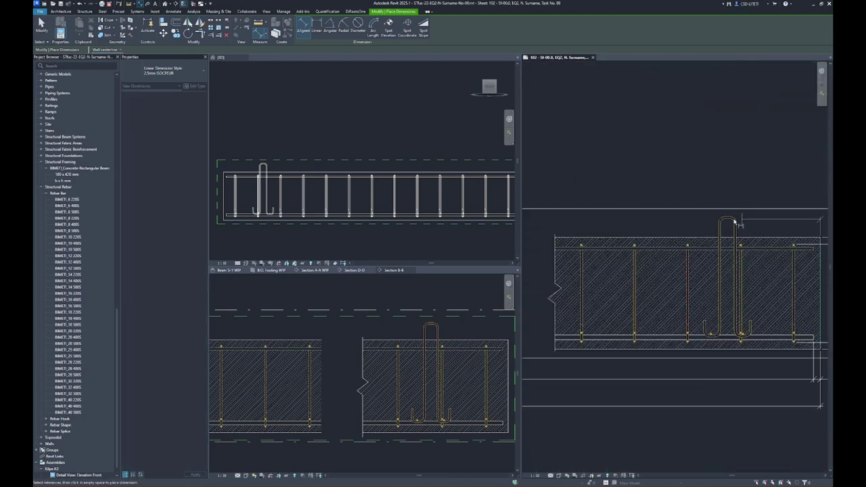
{"action": "scroll", "coordinate": [729, 221], "scroll_direction": "down", "scroll_amount": 2}
End dimensioning, clear an accidental reference plane selection, and reselect the Section B viewport.
{"action": "key", "text": "Escape"}
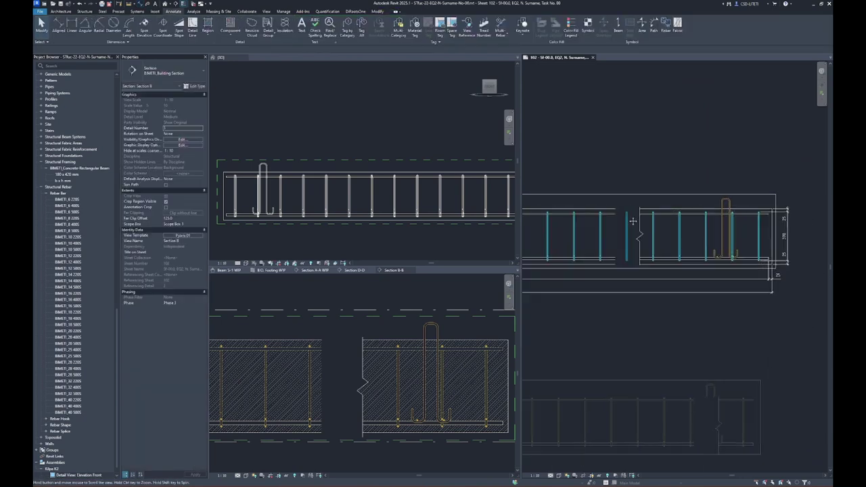
{"action": "scroll", "coordinate": [734, 196], "scroll_direction": "down", "scroll_amount": 2}
{"action": "scroll", "coordinate": [735, 198], "scroll_direction": "up", "scroll_amount": 3}
{"action": "left_click", "coordinate": [561, 207]}
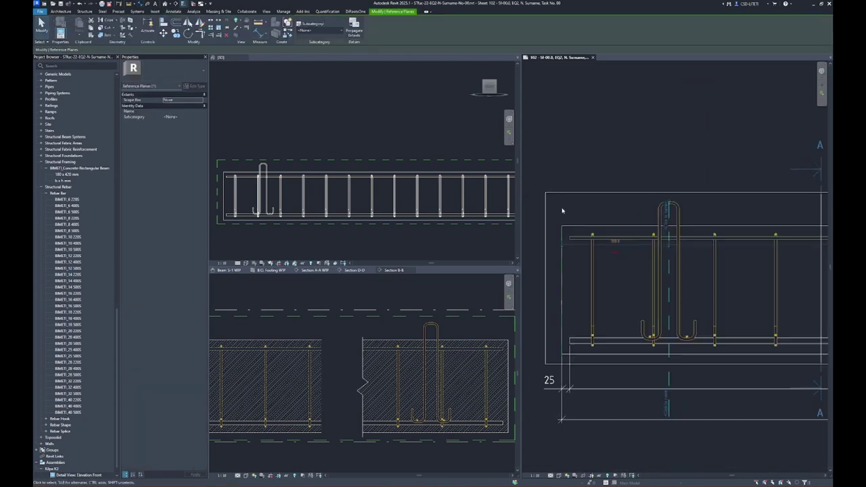
{"action": "scroll", "coordinate": [706, 223], "scroll_direction": "down", "scroll_amount": 3}
{"action": "scroll", "coordinate": [706, 223], "scroll_direction": "up", "scroll_amount": 1}
{"action": "scroll", "coordinate": [606, 230], "scroll_direction": "up", "scroll_amount": 2}
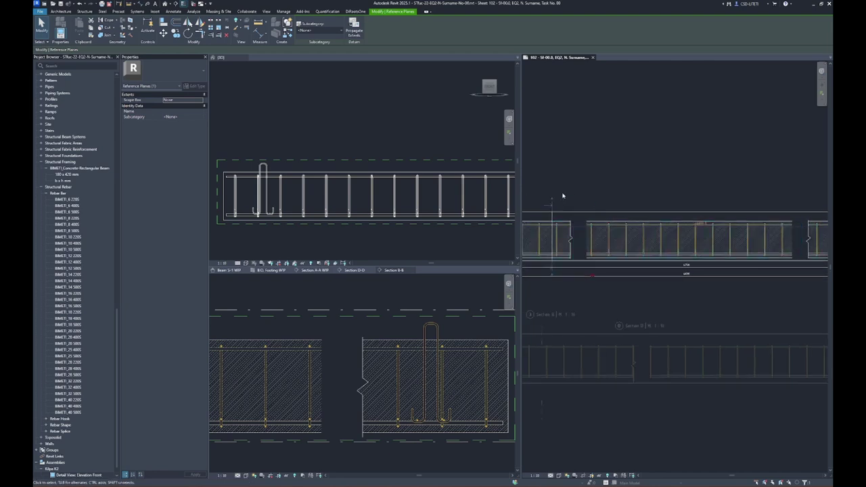
{"action": "scroll", "coordinate": [562, 195], "scroll_direction": "up", "scroll_amount": 2}
{"action": "scroll", "coordinate": [569, 231], "scroll_direction": "up", "scroll_amount": 2}
{"action": "scroll", "coordinate": [562, 250], "scroll_direction": "up", "scroll_amount": 2}
{"action": "key", "text": "Escape"}
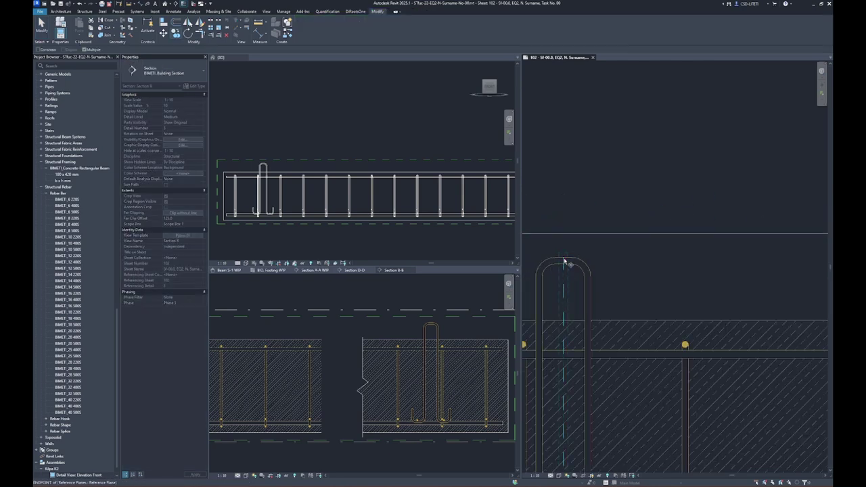
{"action": "scroll", "coordinate": [556, 259], "scroll_direction": "down", "scroll_amount": 2}
{"action": "scroll", "coordinate": [556, 258], "scroll_direction": "down", "scroll_amount": 2}
{"action": "scroll", "coordinate": [726, 284], "scroll_direction": "up", "scroll_amount": 2}
{"action": "scroll", "coordinate": [749, 282], "scroll_direction": "up", "scroll_amount": 2}
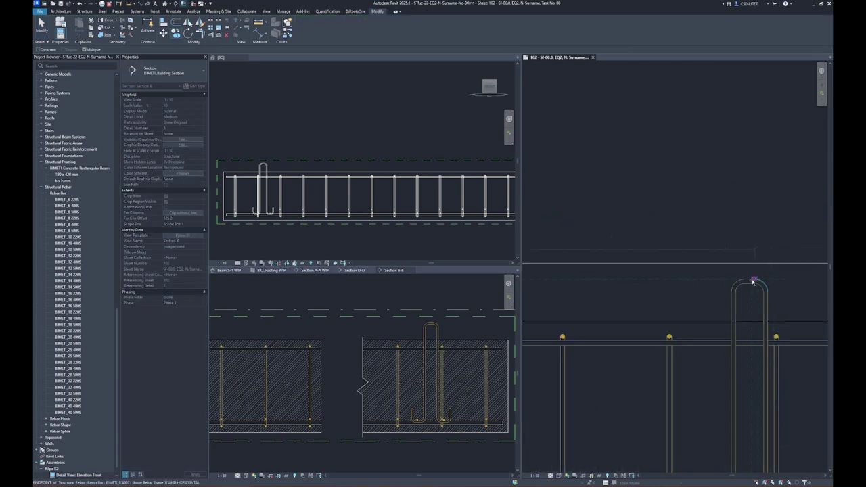
{"action": "scroll", "coordinate": [751, 282], "scroll_direction": "up", "scroll_amount": 2}
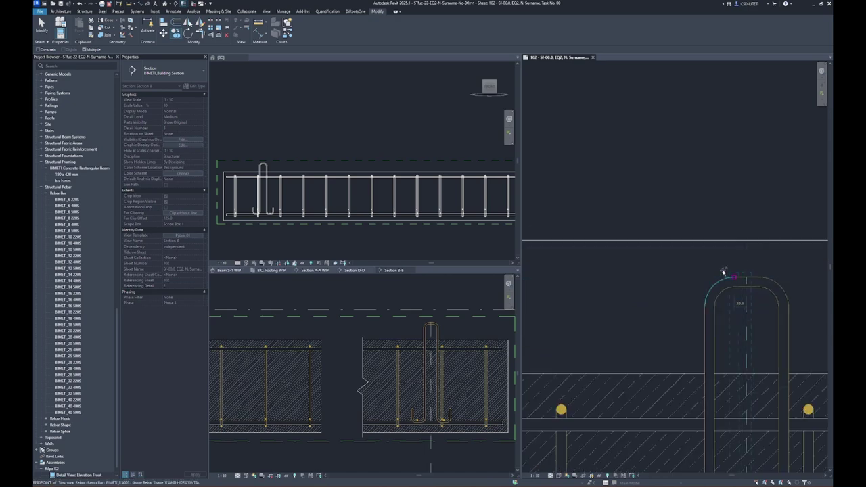
{"action": "left_click", "coordinate": [586, 236]}
{"action": "scroll", "coordinate": [592, 214], "scroll_direction": "down", "scroll_amount": 2}
Dimension the 350 beam width above the section.
{"action": "key", "text": "d"}
{"action": "key", "text": "i"}
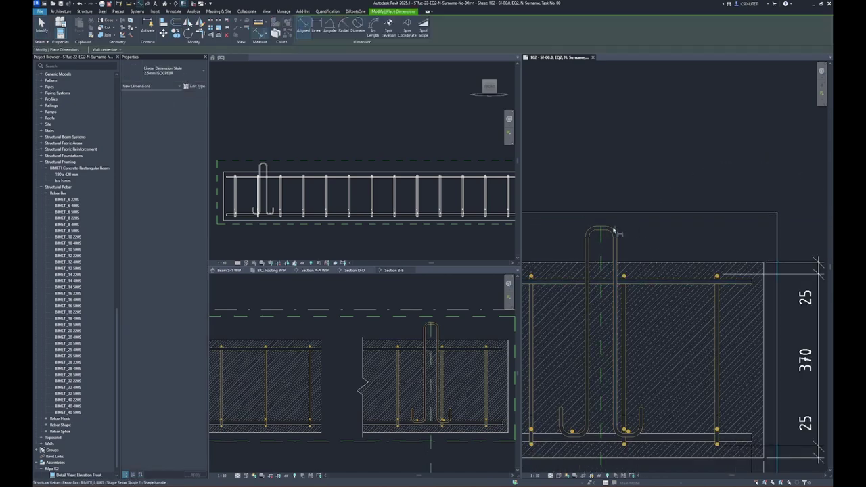
{"action": "left_click", "coordinate": [604, 240]}
{"action": "left_click", "coordinate": [765, 297]}
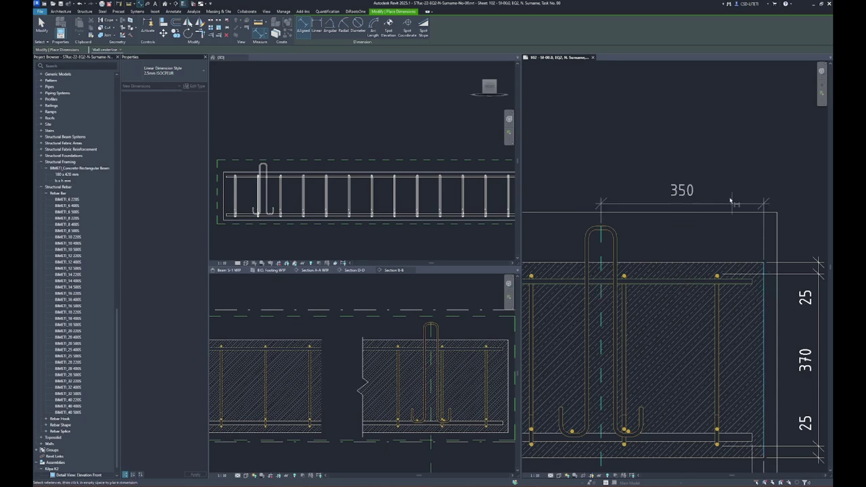
{"action": "left_click", "coordinate": [758, 184]}
{"action": "scroll", "coordinate": [819, 207], "scroll_direction": "down", "scroll_amount": 3}
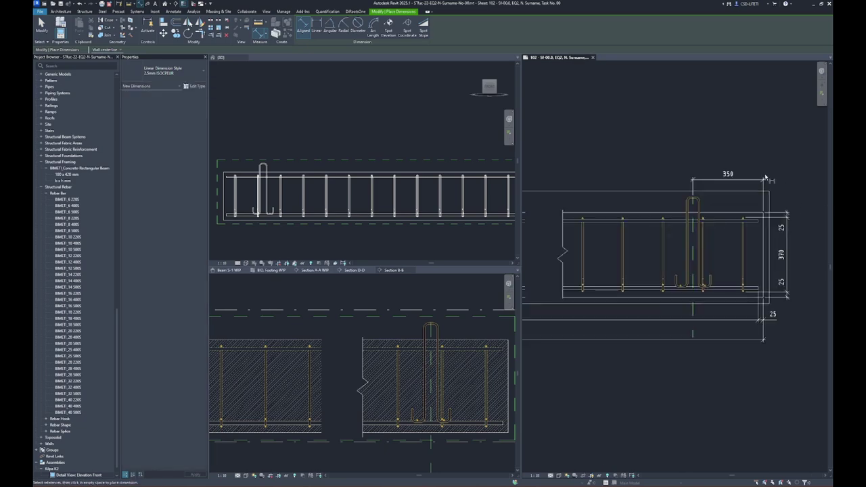
{"action": "scroll", "coordinate": [676, 223], "scroll_direction": "down", "scroll_amount": 3}
{"action": "scroll", "coordinate": [589, 247], "scroll_direction": "up", "scroll_amount": 3}
{"action": "scroll", "coordinate": [590, 247], "scroll_direction": "up", "scroll_amount": 2}
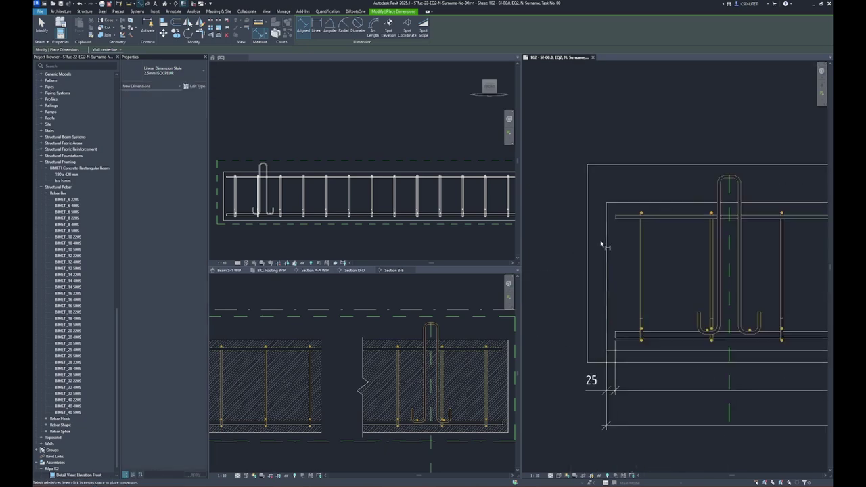
{"action": "left_click", "coordinate": [607, 248]}
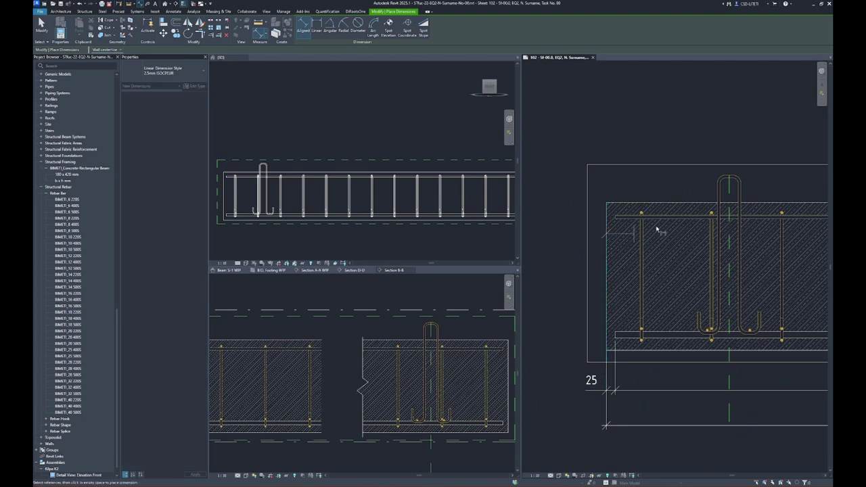
{"action": "left_click", "coordinate": [730, 182]}
{"action": "left_click", "coordinate": [747, 154]}
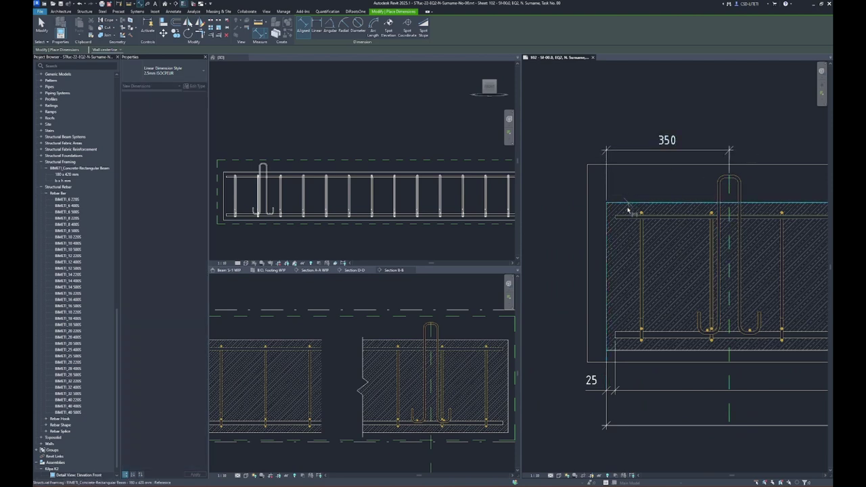
Add the 41 / 335 / 44 height chain and the 420 overall height on the left.
{"action": "left_click", "coordinate": [625, 351]}
{"action": "left_click", "coordinate": [625, 334]}
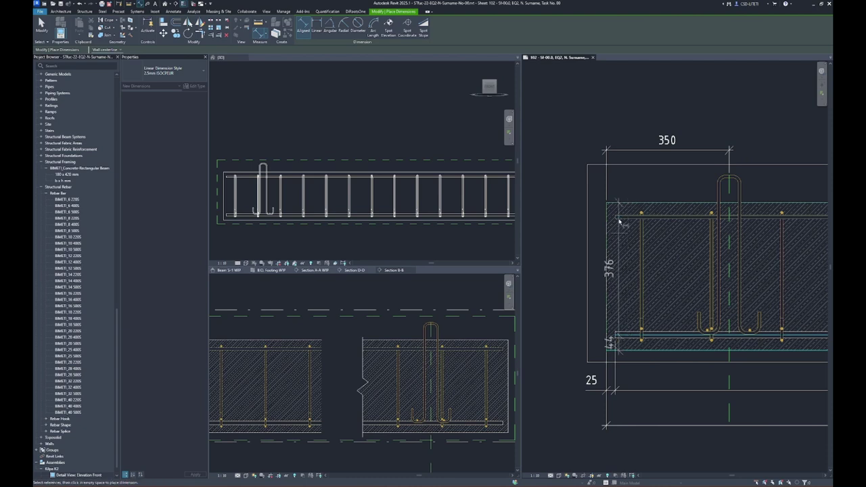
{"action": "left_click", "coordinate": [625, 217]}
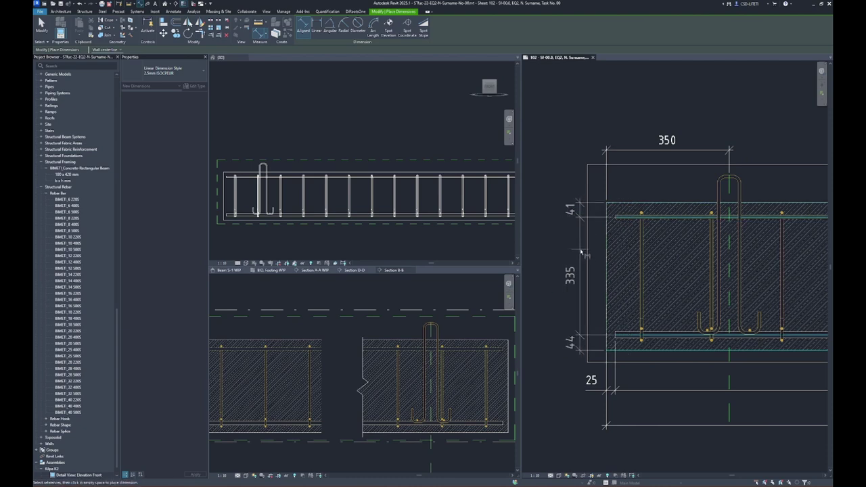
{"action": "left_click", "coordinate": [577, 253]}
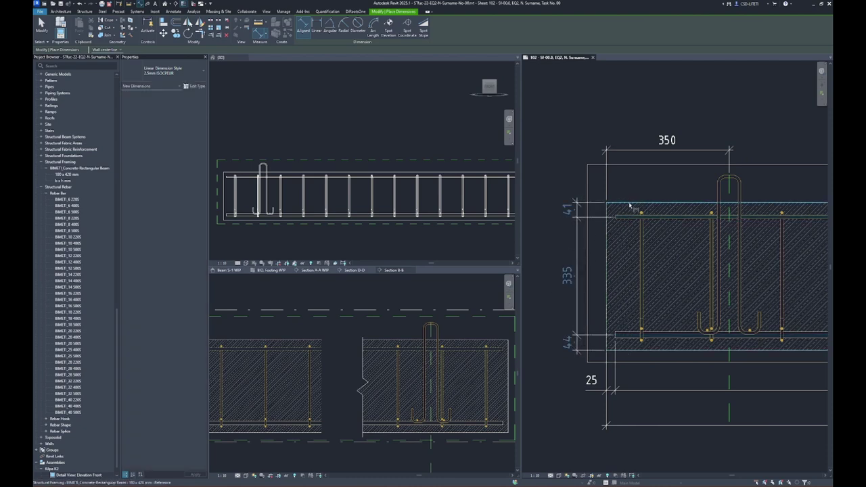
{"action": "left_click", "coordinate": [625, 203]}
{"action": "left_click", "coordinate": [629, 350]}
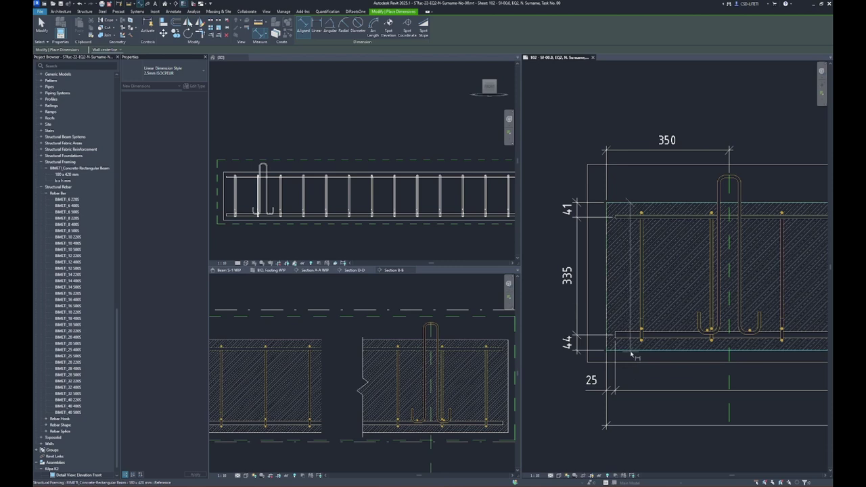
{"action": "left_click", "coordinate": [549, 355]}
{"action": "scroll", "coordinate": [552, 276], "scroll_direction": "down", "scroll_amount": 5}
Tag the U-bar in the section with its rebar mark using TG.
{"action": "scroll", "coordinate": [553, 276], "scroll_direction": "down", "scroll_amount": 1}
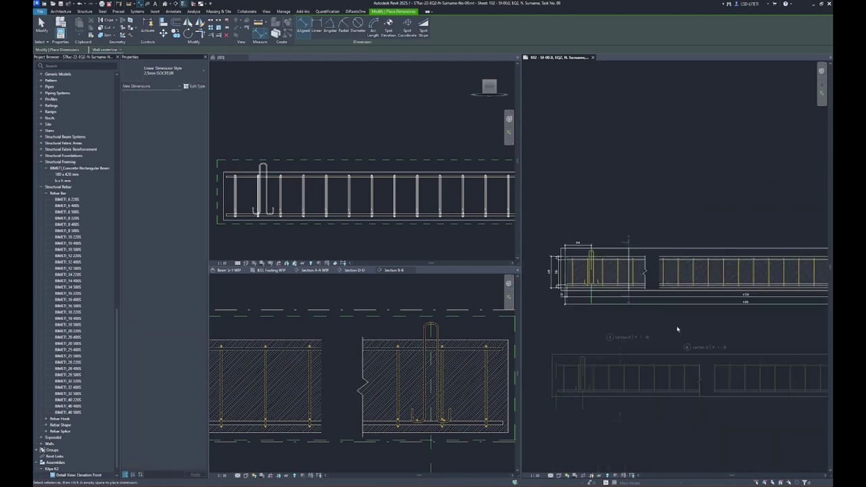
{"action": "key", "text": "Escape"}
{"action": "key", "text": "Escape"}
{"action": "scroll", "coordinate": [609, 305], "scroll_direction": "up", "scroll_amount": 3}
{"action": "scroll", "coordinate": [609, 271], "scroll_direction": "up", "scroll_amount": 3}
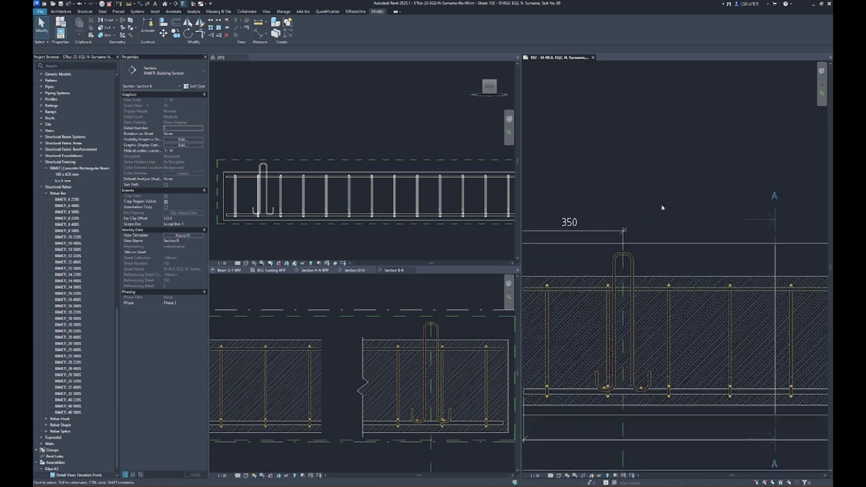
{"action": "key", "text": "t"}
{"action": "key", "text": "g"}
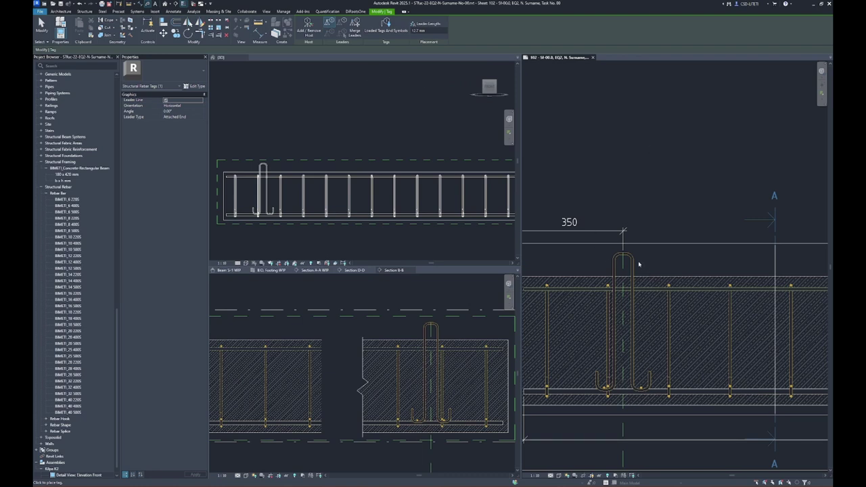
{"action": "left_click", "coordinate": [661, 254]}
{"action": "key", "text": "Escape"}
Switch the tag to Mark_Type Name (3 / BIMETI_8 400S) and move it above the section.
{"action": "left_click", "coordinate": [702, 264]}
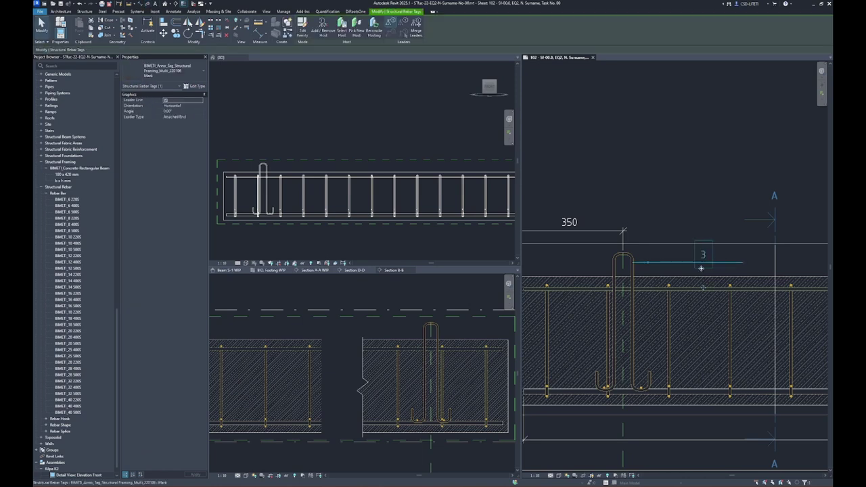
{"action": "left_click", "coordinate": [172, 70]}
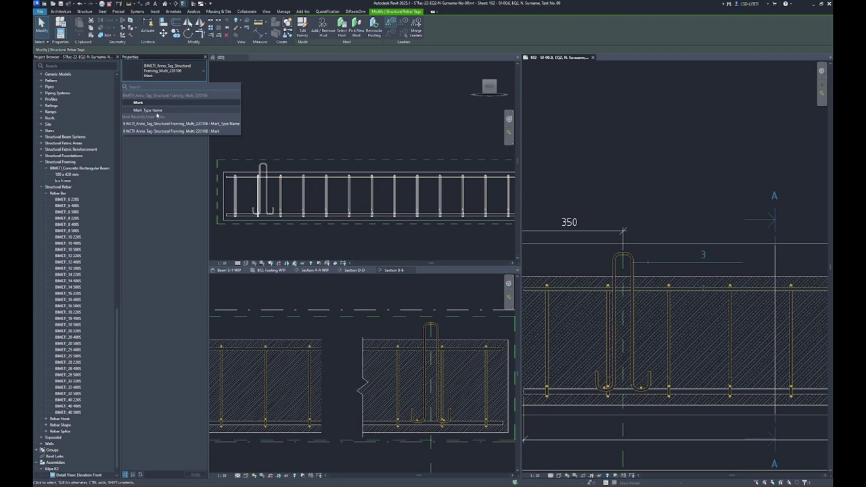
{"action": "left_click", "coordinate": [158, 115]}
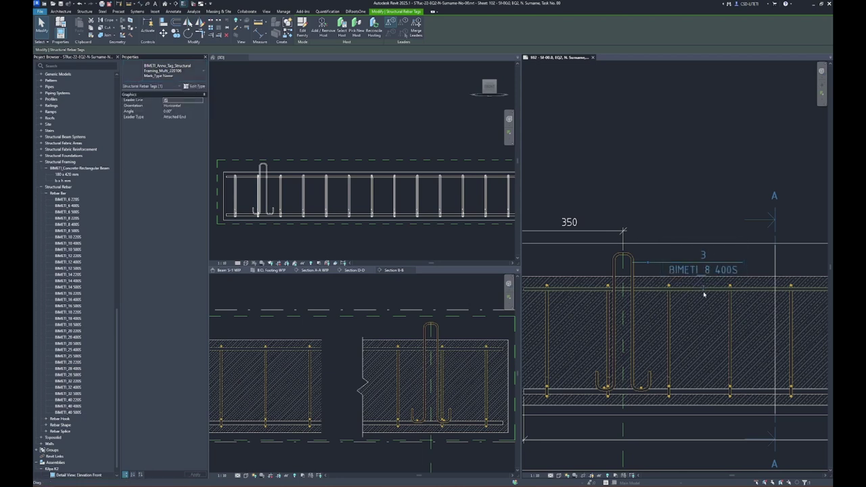
{"action": "left_click_drag", "start_coordinate": [704, 294], "coordinate": [701, 243]}
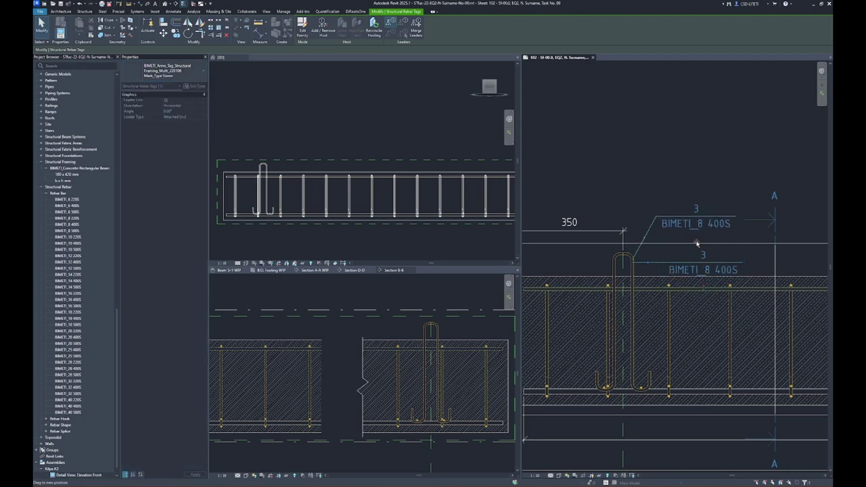
{"action": "left_click", "coordinate": [624, 177]}
{"action": "scroll", "coordinate": [602, 269], "scroll_direction": "down", "scroll_amount": 5}
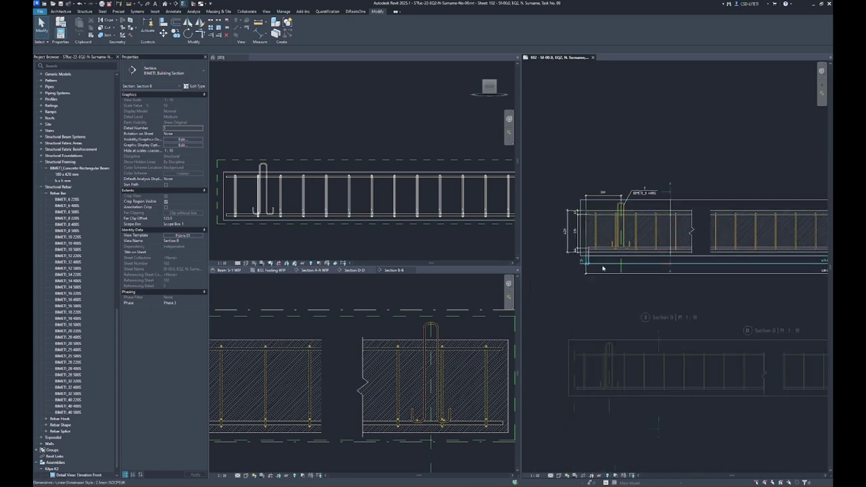
Reposition the beam viewport's overall length dimension.
{"action": "scroll", "coordinate": [602, 269], "scroll_direction": "down", "scroll_amount": 2}
{"action": "left_click", "coordinate": [608, 213]}
{"action": "scroll", "coordinate": [608, 207], "scroll_direction": "down", "scroll_amount": 2}
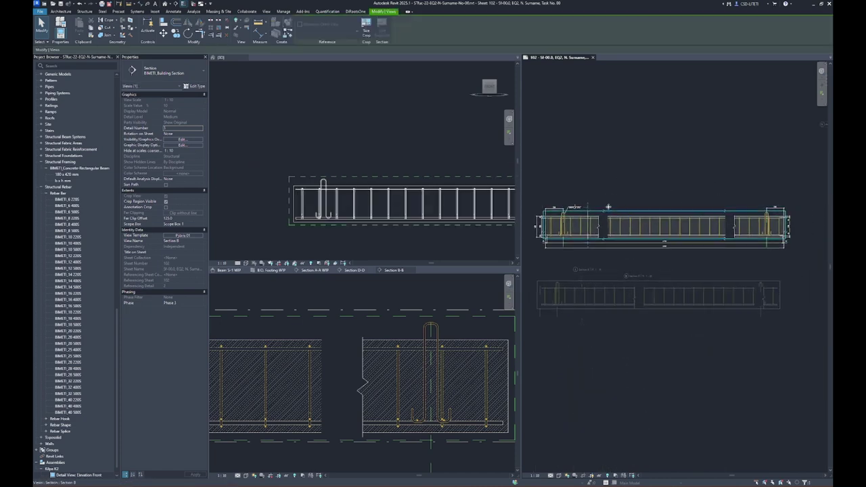
{"action": "scroll", "coordinate": [592, 224], "scroll_direction": "up", "scroll_amount": 2}
{"action": "left_click", "coordinate": [724, 268]}
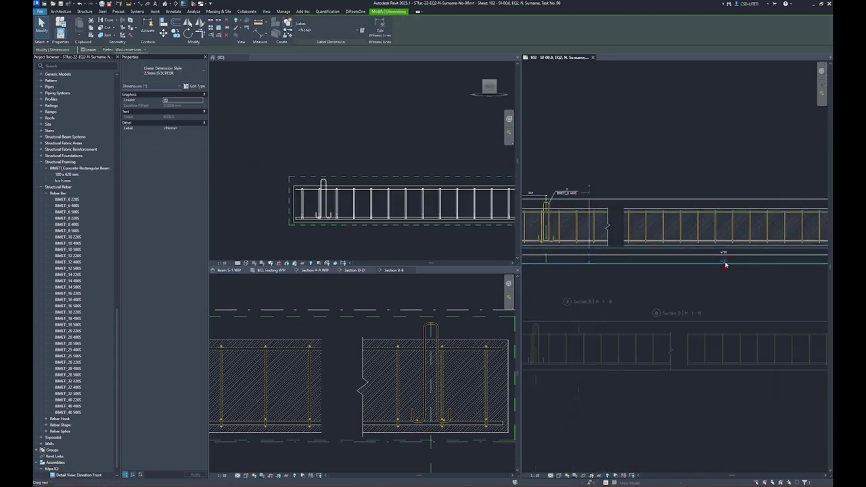
{"action": "left_click_drag", "start_coordinate": [602, 268], "coordinate": [603, 259]}
{"action": "left_click", "coordinate": [725, 261]}
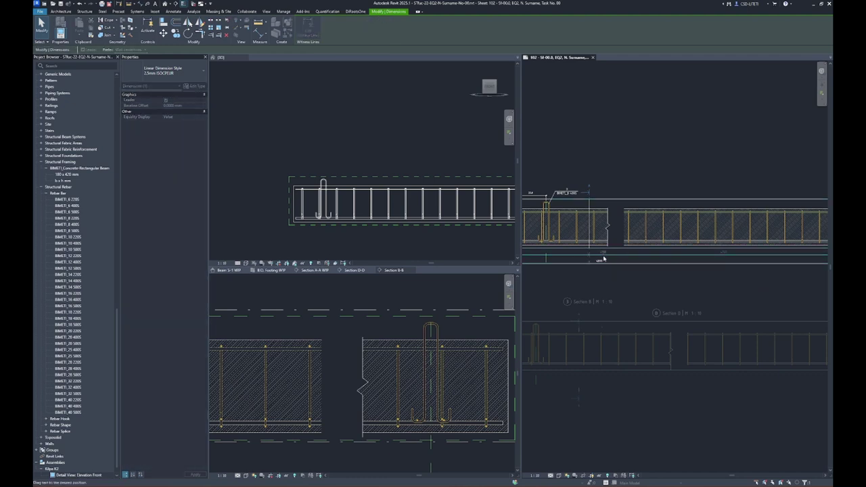
{"action": "left_click", "coordinate": [644, 198]}
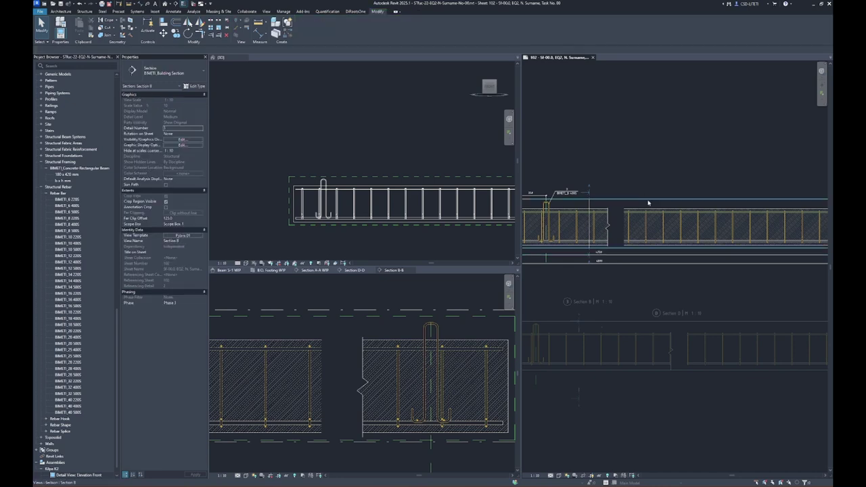
Pull the beam elevation viewport's crop region right edge slightly inward.
{"action": "double_click", "coordinate": [648, 202]}
{"action": "scroll", "coordinate": [598, 199], "scroll_direction": "down", "scroll_amount": 3}
{"action": "left_click", "coordinate": [604, 200]}
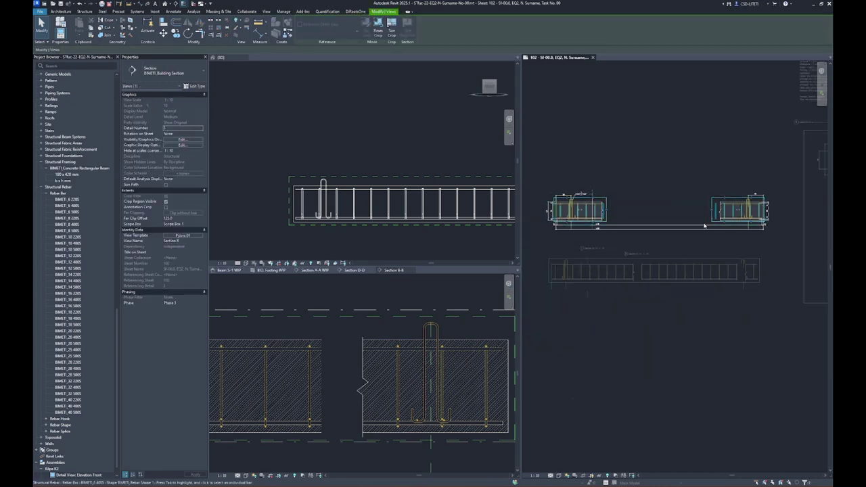
{"action": "scroll", "coordinate": [629, 203], "scroll_direction": "up", "scroll_amount": 2}
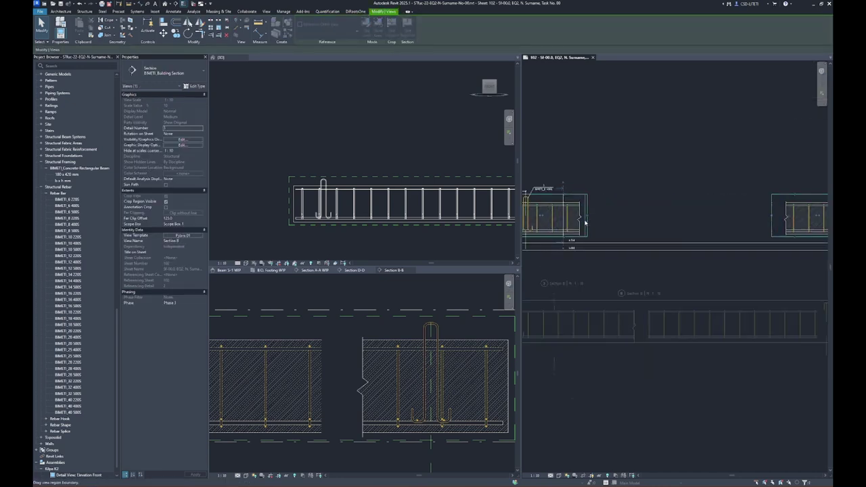
{"action": "left_click_drag", "start_coordinate": [585, 221], "coordinate": [583, 222]}
Drag the Section B viewport to a new spot on sheet 102.
{"action": "left_click", "coordinate": [773, 275]}
{"action": "scroll", "coordinate": [647, 178], "scroll_direction": "down", "scroll_amount": 2}
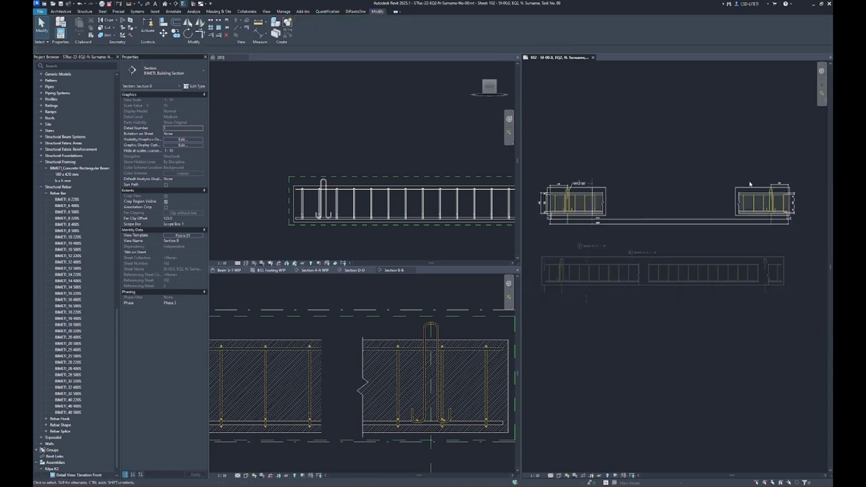
{"action": "mouse_move", "coordinate": [753, 191]}
{"action": "left_mouse_down"}
{"action": "mouse_move", "coordinate": [633, 200]}
{"action": "mouse_move", "coordinate": [717, 203]}
{"action": "left_mouse_up"}
{"action": "left_click", "coordinate": [614, 173]}
Move the Beam S-1 02 viewport title up and to the left.
{"action": "scroll", "coordinate": [614, 173], "scroll_direction": "down", "scroll_amount": 2}
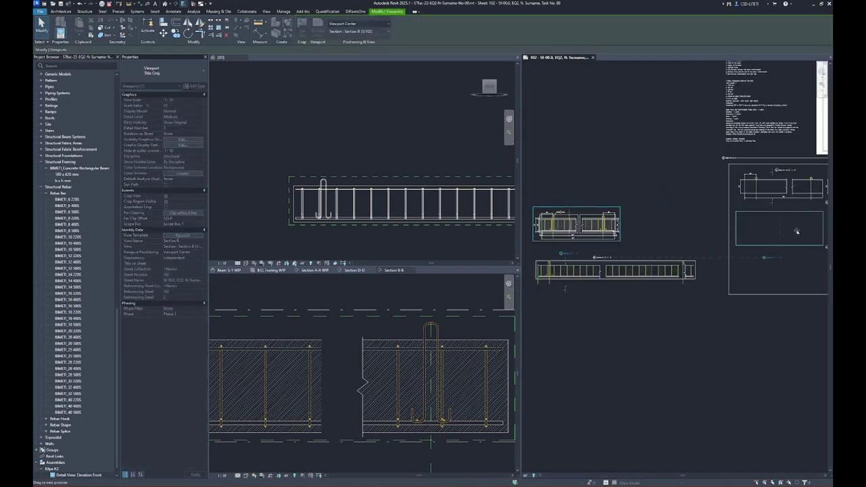
{"action": "scroll", "coordinate": [791, 233], "scroll_direction": "up", "scroll_amount": 2}
{"action": "scroll", "coordinate": [676, 234], "scroll_direction": "up", "scroll_amount": 2}
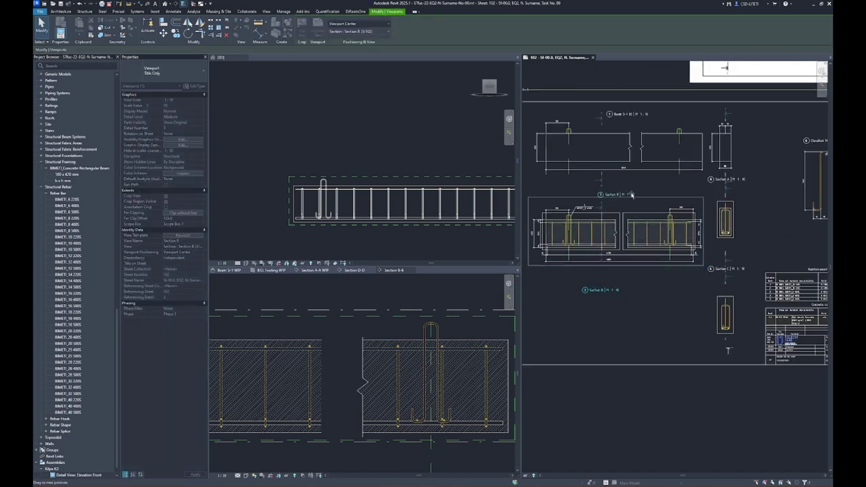
{"action": "scroll", "coordinate": [631, 194], "scroll_direction": "up", "scroll_amount": 2}
{"action": "scroll", "coordinate": [676, 175], "scroll_direction": "down", "scroll_amount": 1}
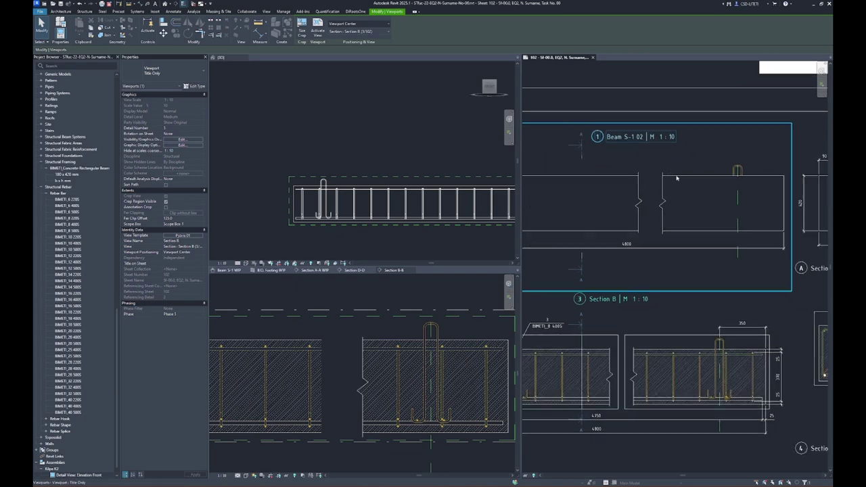
{"action": "left_click_drag", "start_coordinate": [667, 150], "coordinate": [656, 140]}
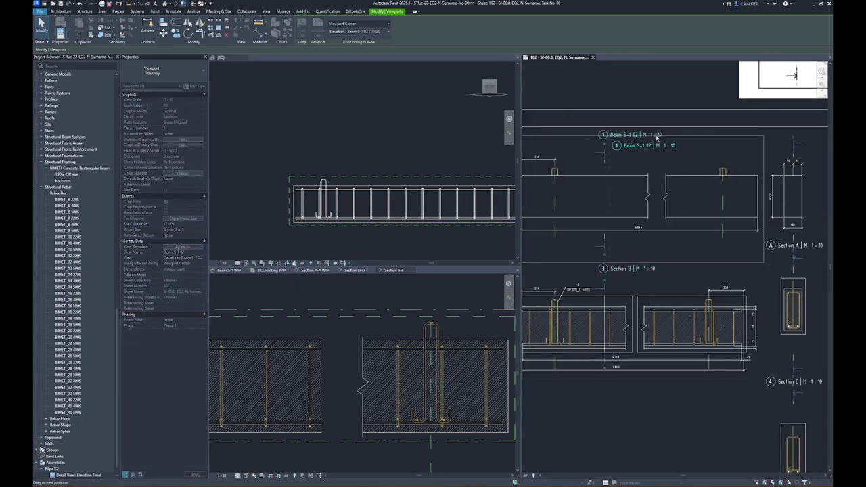
{"action": "left_click_drag", "start_coordinate": [656, 140], "coordinate": [649, 135]}
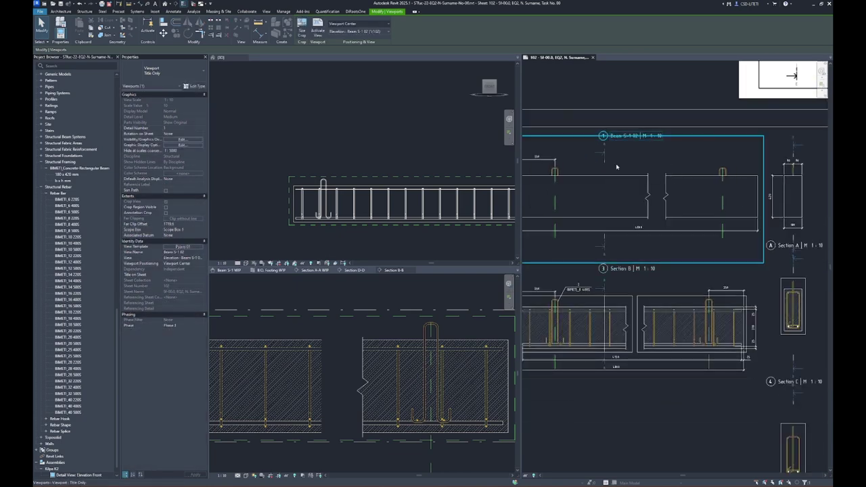
Move the Section A viewport upward above Section C's cross-section.
{"action": "scroll", "coordinate": [622, 189], "scroll_direction": "down", "scroll_amount": 2}
{"action": "scroll", "coordinate": [629, 162], "scroll_direction": "up", "scroll_amount": 2}
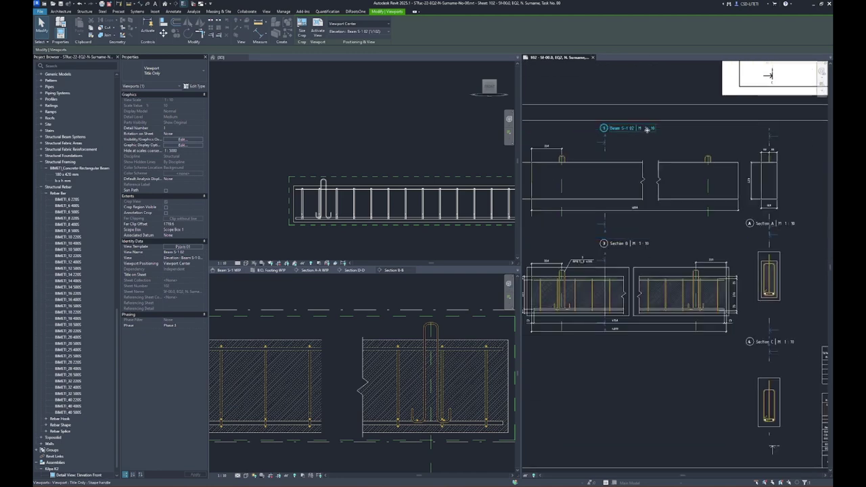
{"action": "middle_click_drag", "start_coordinate": [649, 175], "coordinate": [635, 192]}
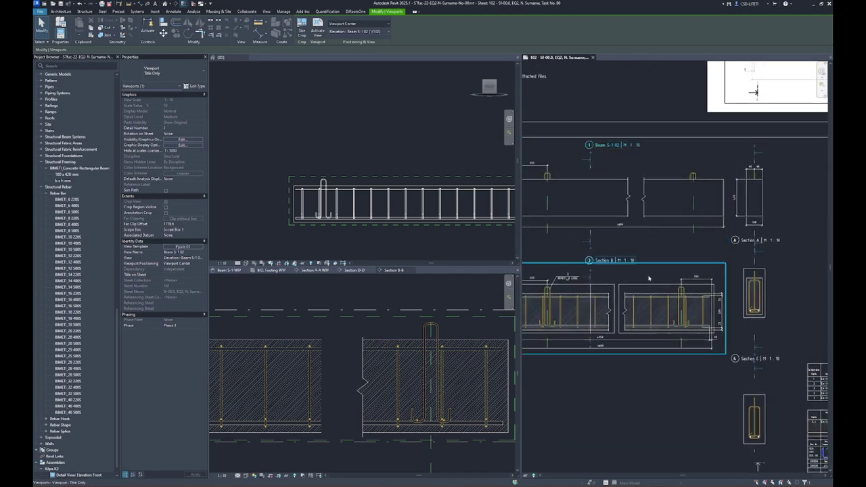
{"action": "left_click", "coordinate": [702, 272]}
{"action": "scroll", "coordinate": [750, 322], "scroll_direction": "up", "scroll_amount": 2}
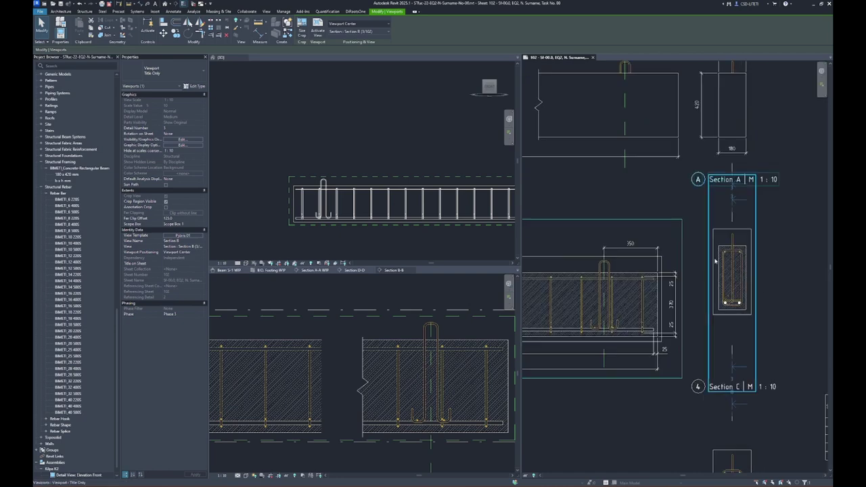
{"action": "left_click", "coordinate": [721, 319]}
{"action": "left_click_drag", "start_coordinate": [720, 319], "coordinate": [722, 291]}
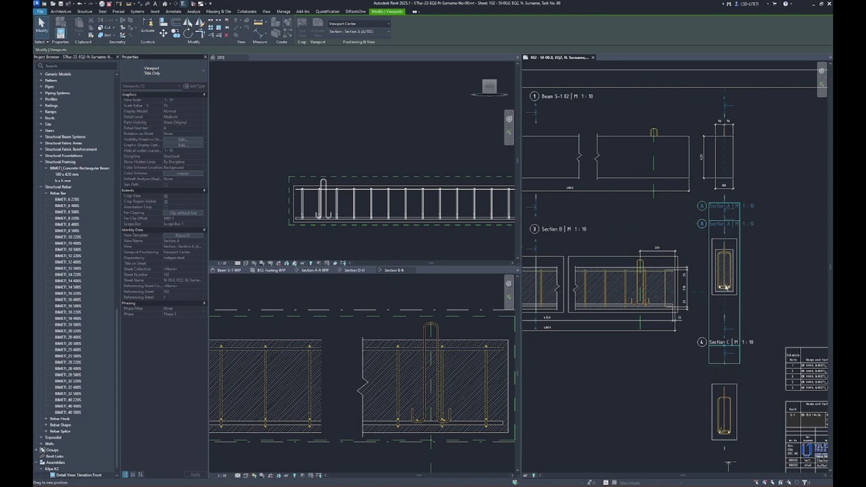
{"action": "left_click_drag", "start_coordinate": [724, 287], "coordinate": [725, 305]}
{"action": "left_click", "coordinate": [771, 281]}
Toggle Annotation Crop on both the Section B and Section A viewports.
{"action": "scroll", "coordinate": [765, 289], "scroll_direction": "up", "scroll_amount": 3}
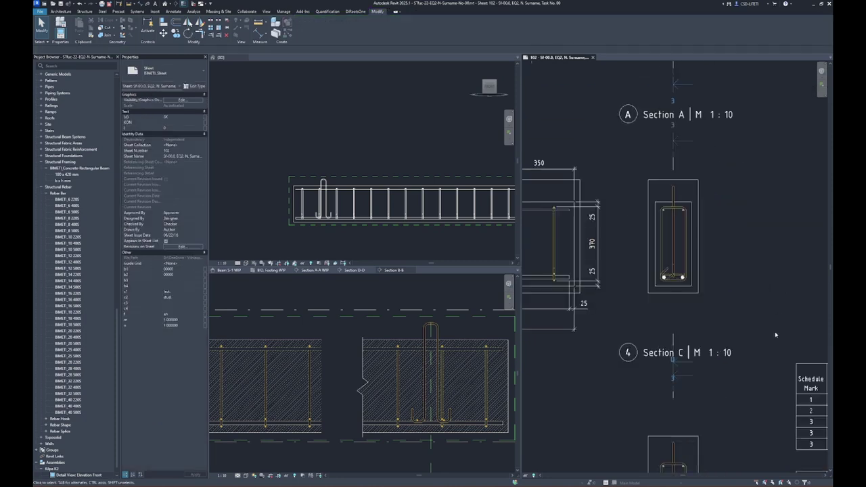
{"action": "scroll", "coordinate": [765, 289], "scroll_direction": "down", "scroll_amount": 1}
{"action": "left_click_drag", "start_coordinate": [744, 203], "coordinate": [616, 231]}
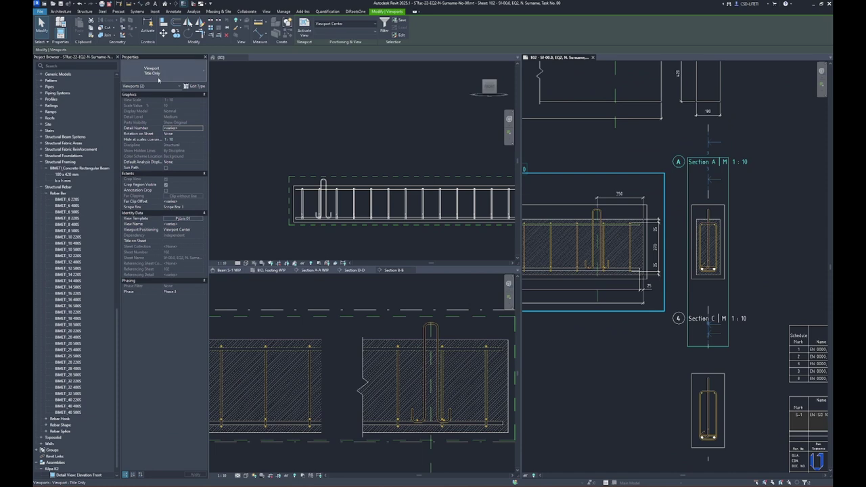
{"action": "left_click", "coordinate": [165, 190]}
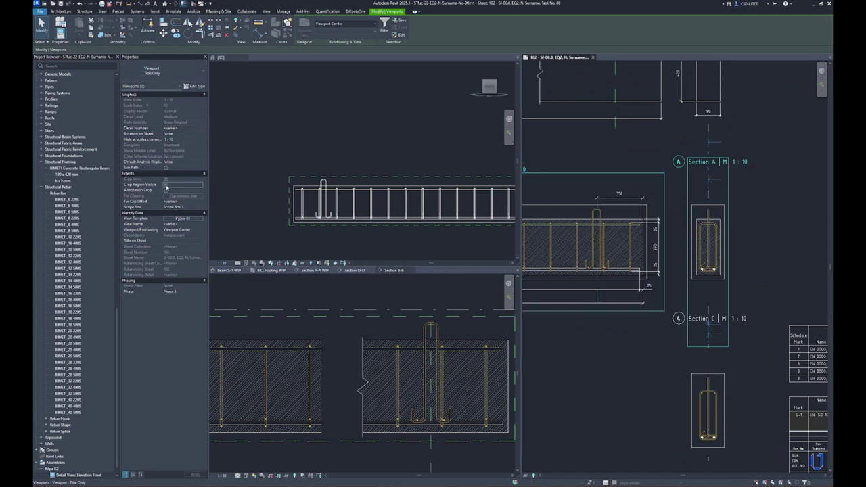
{"action": "left_click", "coordinate": [757, 237]}
Activate the Section A view on the sheet for editing.
{"action": "scroll", "coordinate": [752, 267], "scroll_direction": "up", "scroll_amount": 2}
{"action": "double_click", "coordinate": [730, 254]}
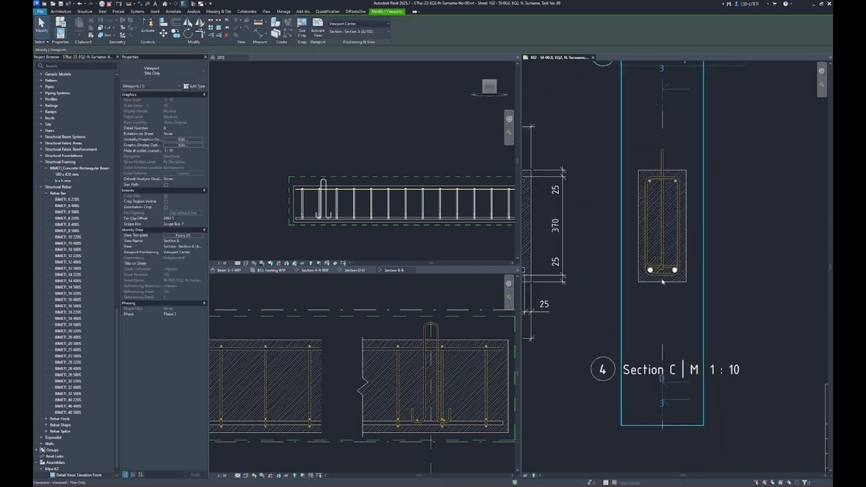
{"action": "scroll", "coordinate": [723, 246], "scroll_direction": "up", "scroll_amount": 3}
Start Aligned Dimension (DI) and place a 25/370/25 height string right of the section.
{"action": "key", "text": "d"}
{"action": "key", "text": "i"}
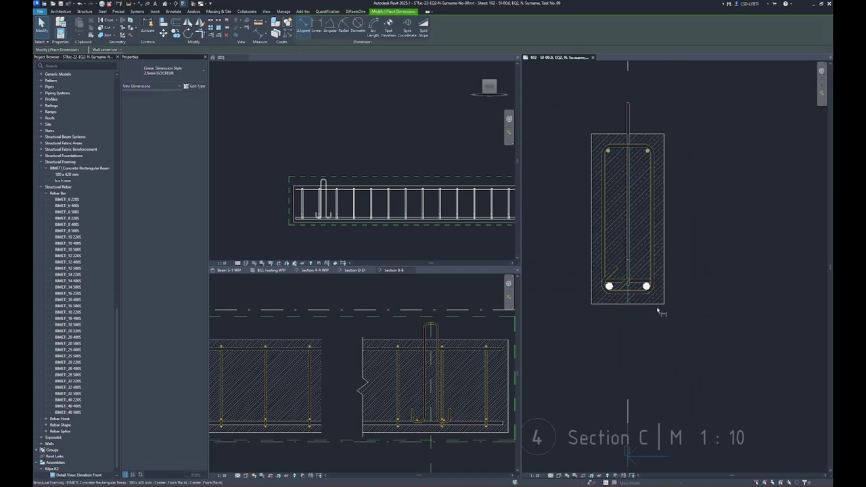
{"action": "scroll", "coordinate": [673, 277], "scroll_direction": "up", "scroll_amount": 2}
{"action": "scroll", "coordinate": [673, 277], "scroll_direction": "up", "scroll_amount": 2}
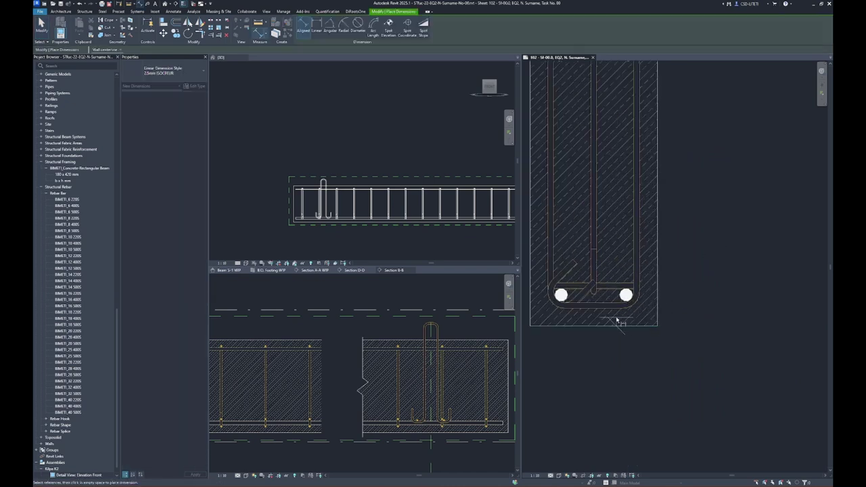
{"action": "middle_click_drag", "start_coordinate": [617, 50], "coordinate": [617, 184]}
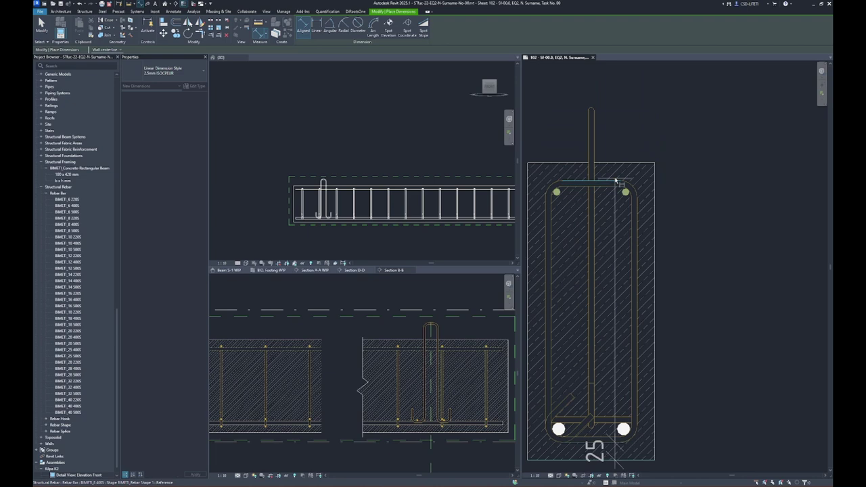
{"action": "left_click", "coordinate": [616, 184]}
{"action": "left_click", "coordinate": [624, 163]}
{"action": "scroll", "coordinate": [666, 159], "scroll_direction": "down", "scroll_amount": 2}
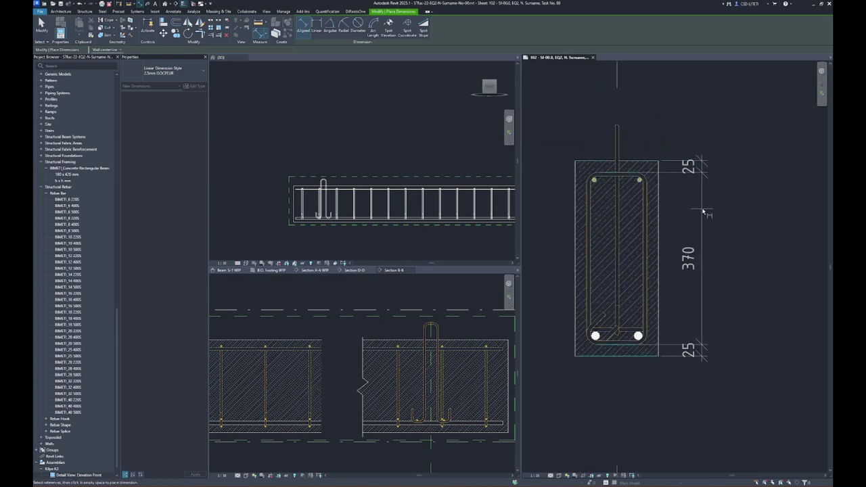
{"action": "left_click", "coordinate": [706, 174]}
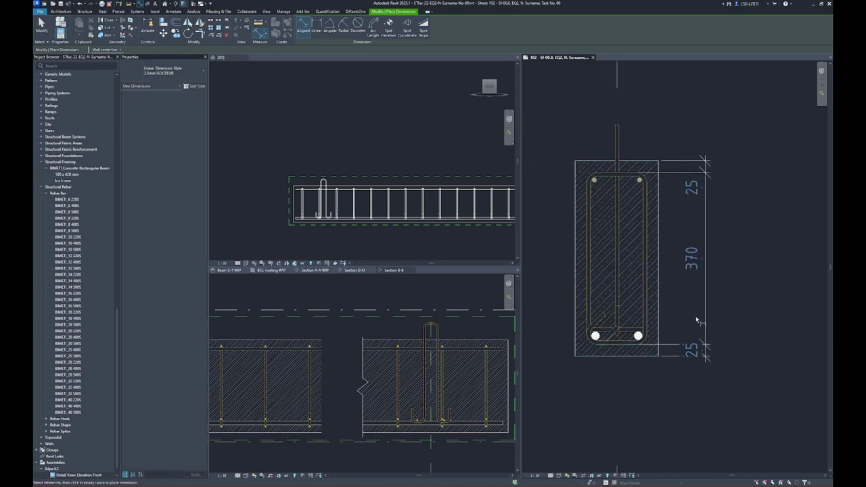
Add a 44/335/41 string and an overall 420 height dimension on the left.
{"action": "middle_click_drag", "start_coordinate": [586, 358], "coordinate": [674, 361]}
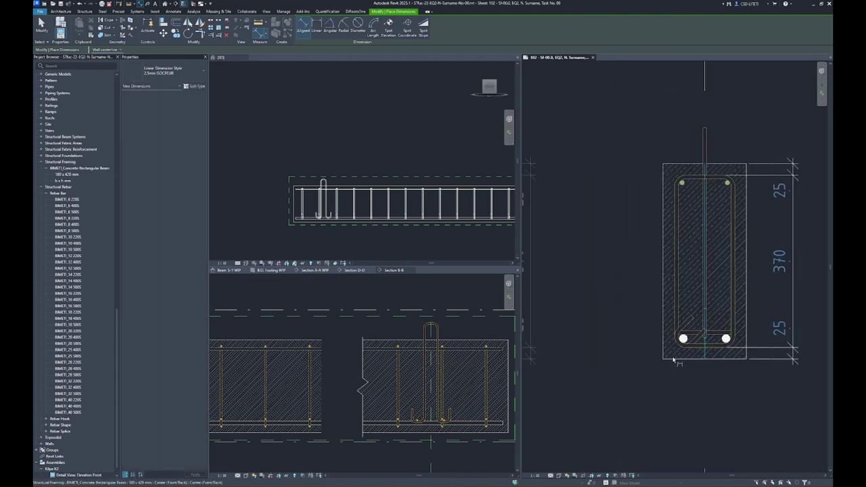
{"action": "left_click", "coordinate": [674, 363]}
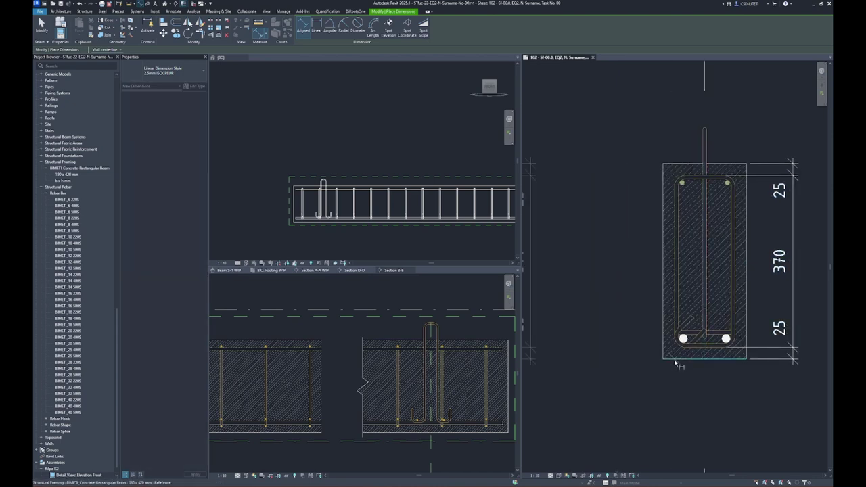
{"action": "left_click", "coordinate": [682, 184]}
{"action": "left_click", "coordinate": [677, 165]}
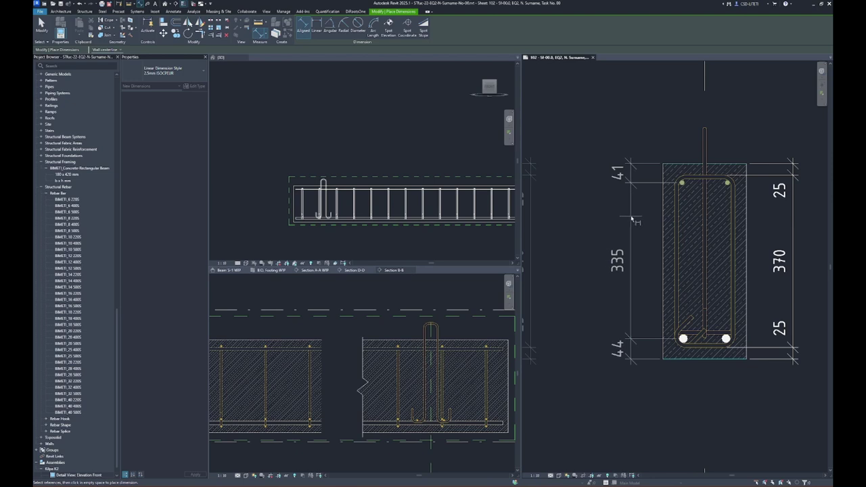
{"action": "left_click", "coordinate": [627, 223]}
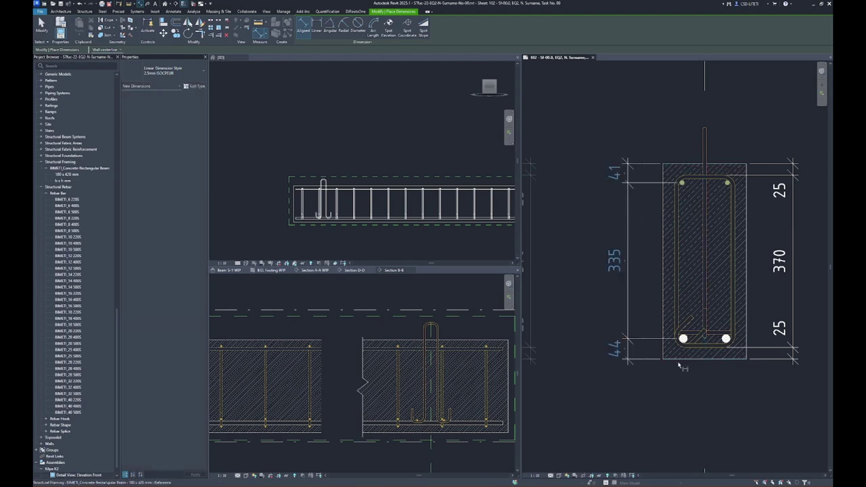
{"action": "left_click", "coordinate": [673, 164]}
{"action": "left_click", "coordinate": [669, 358]}
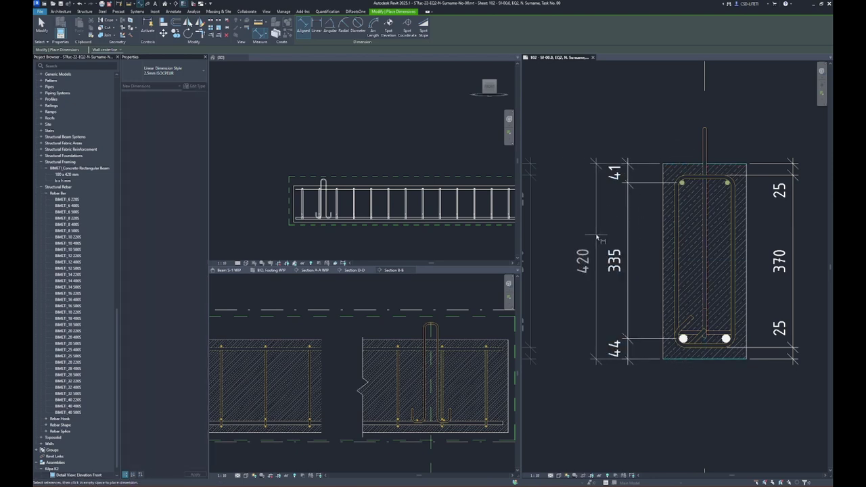
{"action": "left_click", "coordinate": [577, 233]}
Pick the beam's left face, centreline and right face for a 90/90 width chain.
{"action": "middle_click_drag", "start_coordinate": [720, 191], "coordinate": [632, 254]}
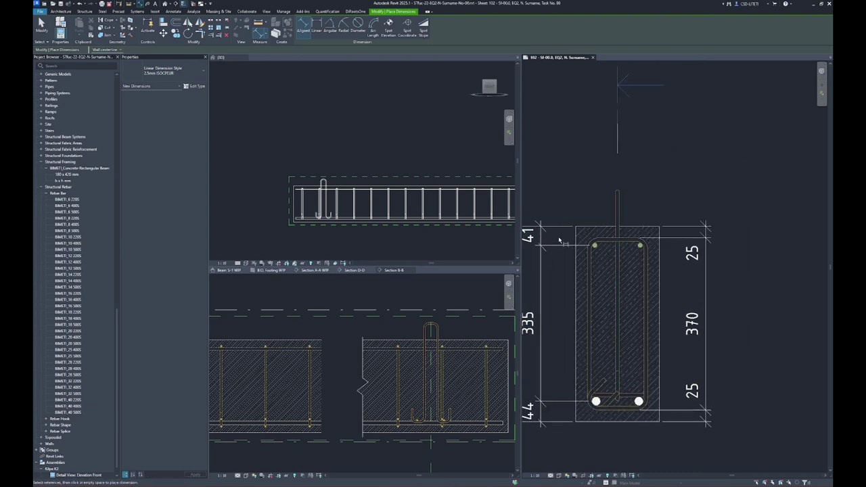
{"action": "left_click", "coordinate": [576, 240]}
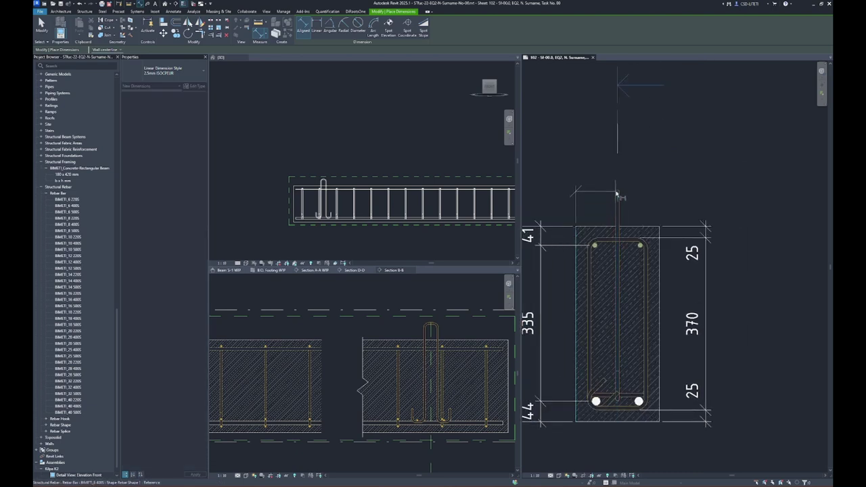
{"action": "left_click", "coordinate": [617, 196]}
{"action": "left_click", "coordinate": [659, 234]}
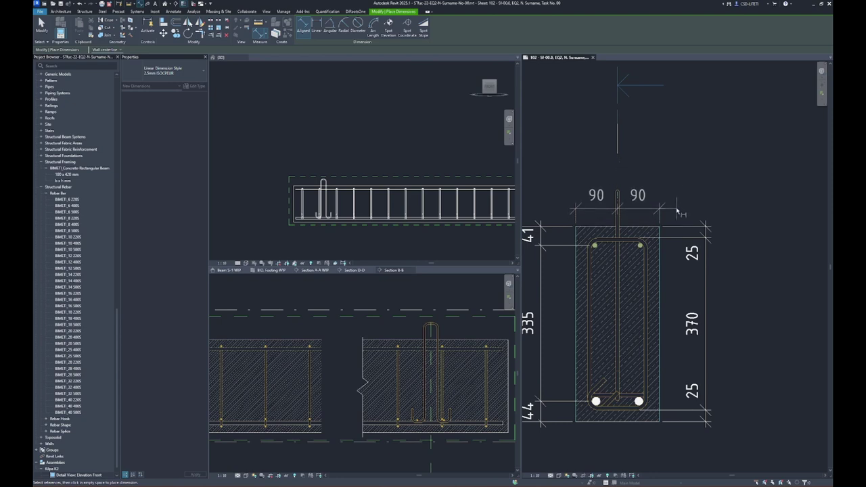
Place the 90/90 string on top and a 25/130/25 chain below, nudging the left 25 text outward.
{"action": "left_click", "coordinate": [681, 176]}
{"action": "scroll", "coordinate": [676, 203], "scroll_direction": "down", "scroll_amount": 3}
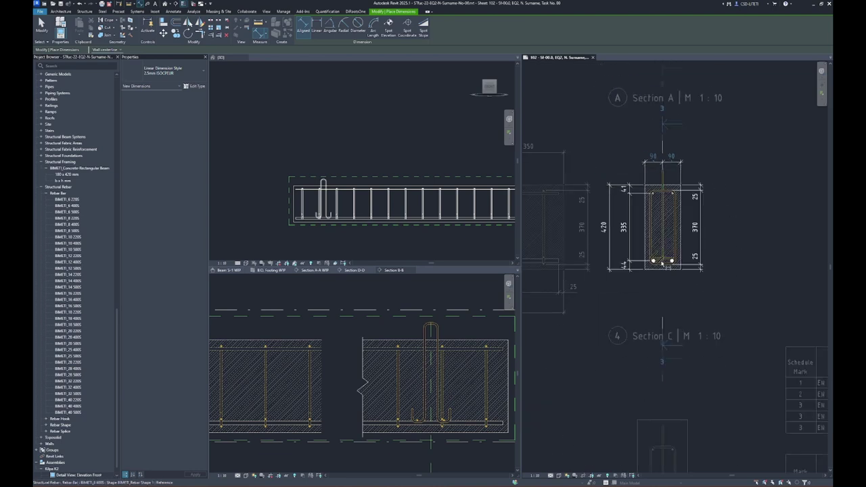
{"action": "scroll", "coordinate": [622, 247], "scroll_direction": "up", "scroll_amount": 3}
{"action": "left_click", "coordinate": [626, 245]}
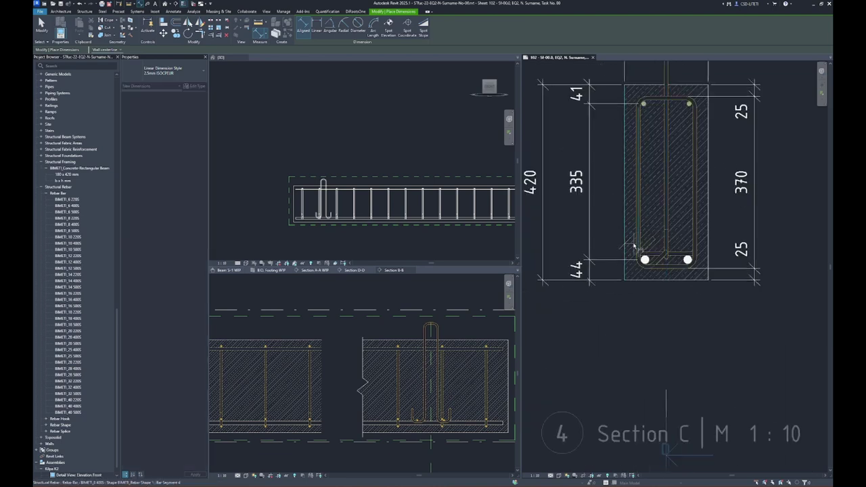
{"action": "left_click", "coordinate": [695, 269]}
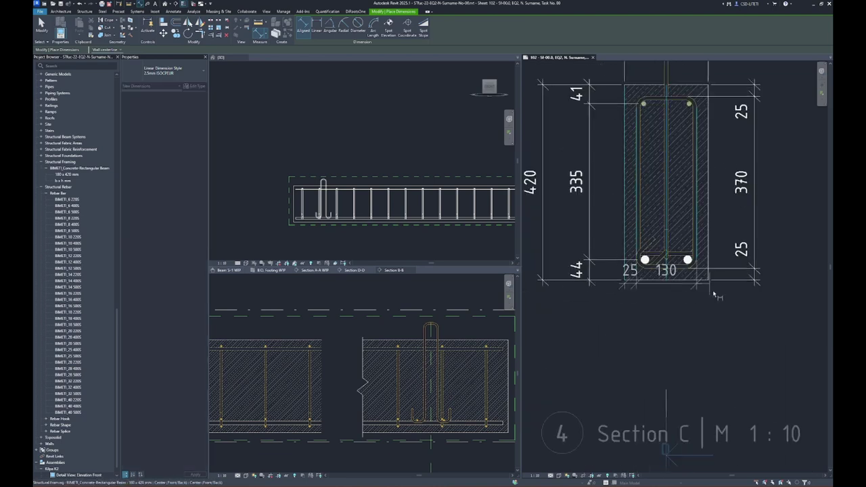
{"action": "left_click", "coordinate": [708, 280]}
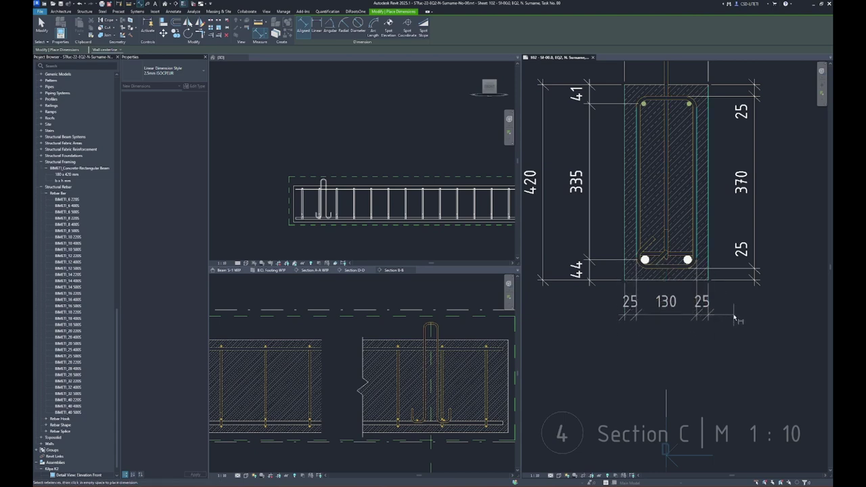
{"action": "left_click", "coordinate": [734, 317]}
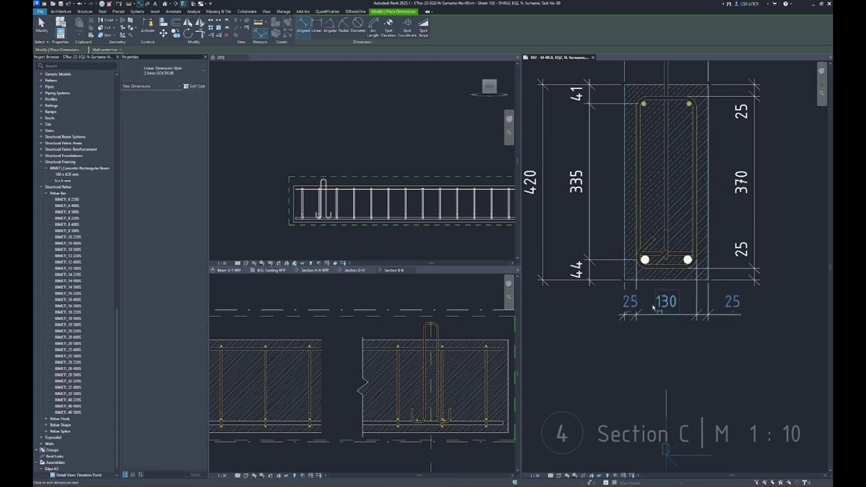
{"action": "left_click_drag", "start_coordinate": [629, 316], "coordinate": [600, 317]}
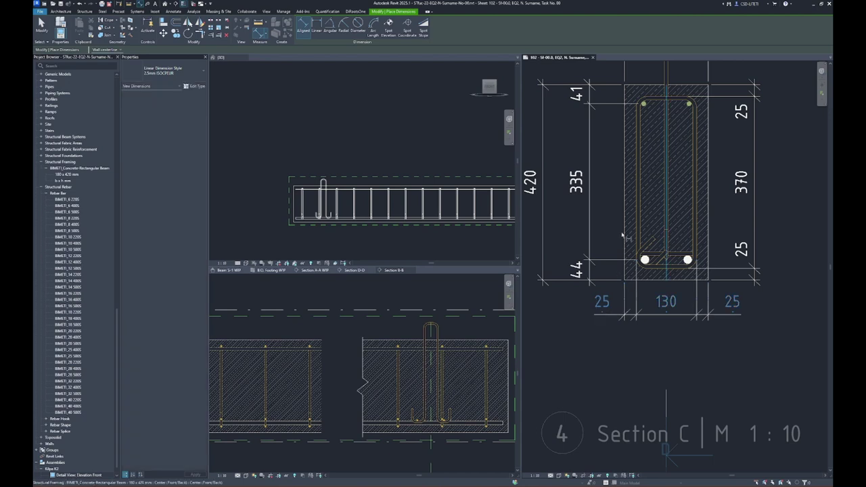
Add an overall 180 width dimension below the chain and exit dimensioning.
{"action": "left_click", "coordinate": [623, 235]}
{"action": "left_click", "coordinate": [708, 241]}
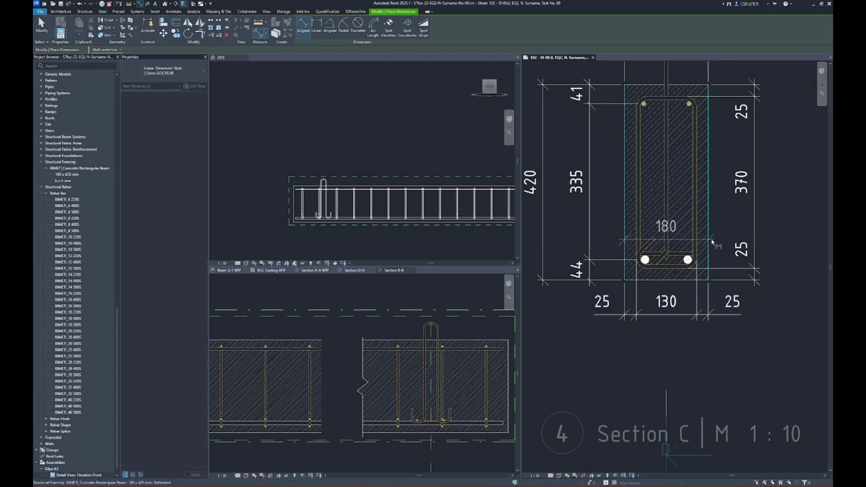
{"action": "left_click", "coordinate": [726, 364]}
{"action": "key", "text": "Escape"}
{"action": "key", "text": "Escape"}
{"action": "scroll", "coordinate": [720, 304], "scroll_direction": "down", "scroll_amount": 2}
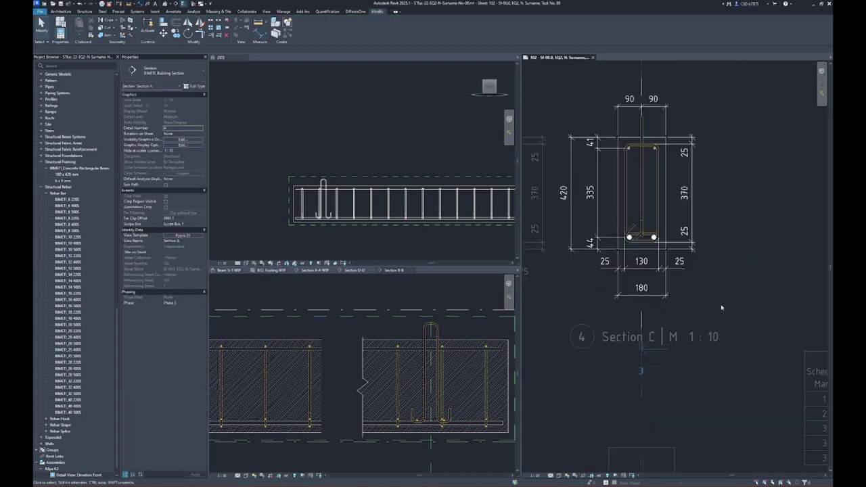
{"action": "left_click", "coordinate": [641, 317]}
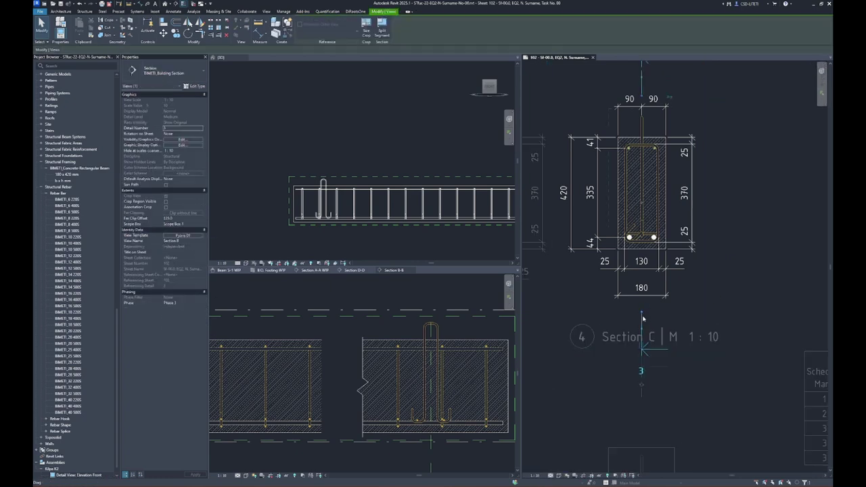
{"action": "scroll", "coordinate": [641, 316], "scroll_direction": "up", "scroll_amount": 3}
{"action": "left_click_drag", "start_coordinate": [641, 349], "coordinate": [645, 295]}
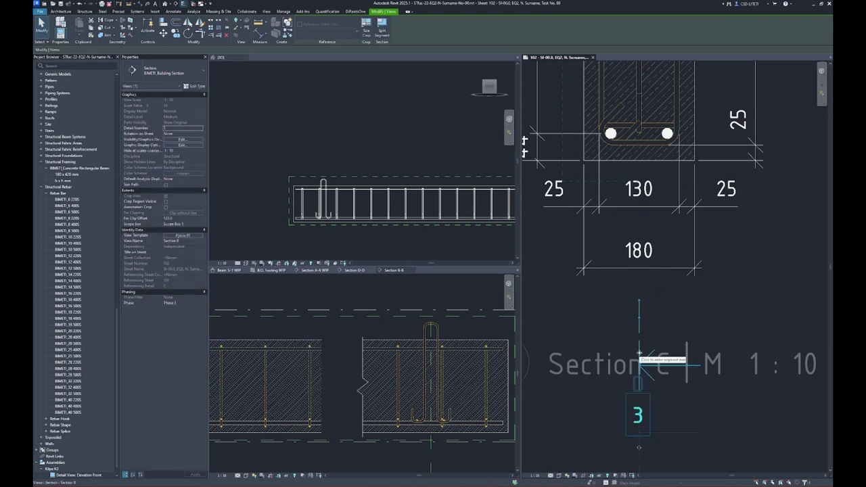
{"action": "left_click_drag", "start_coordinate": [639, 353], "coordinate": [641, 342]}
{"action": "key", "text": "Escape"}
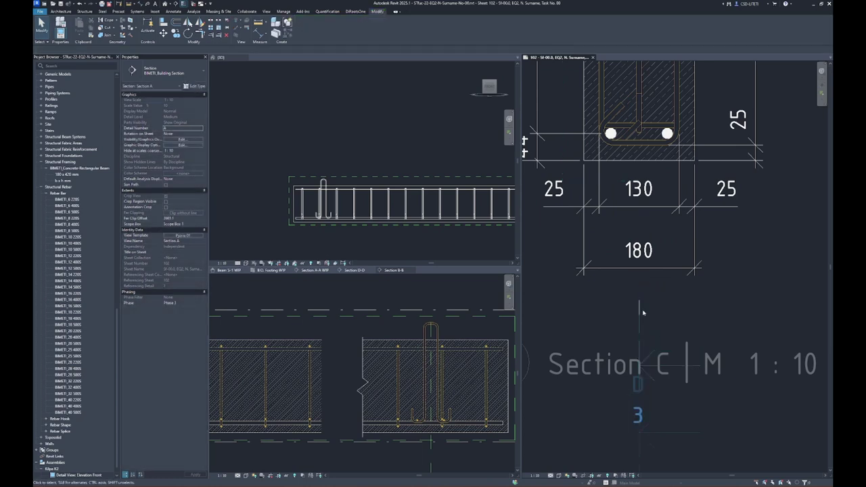
{"action": "left_click", "coordinate": [641, 322]}
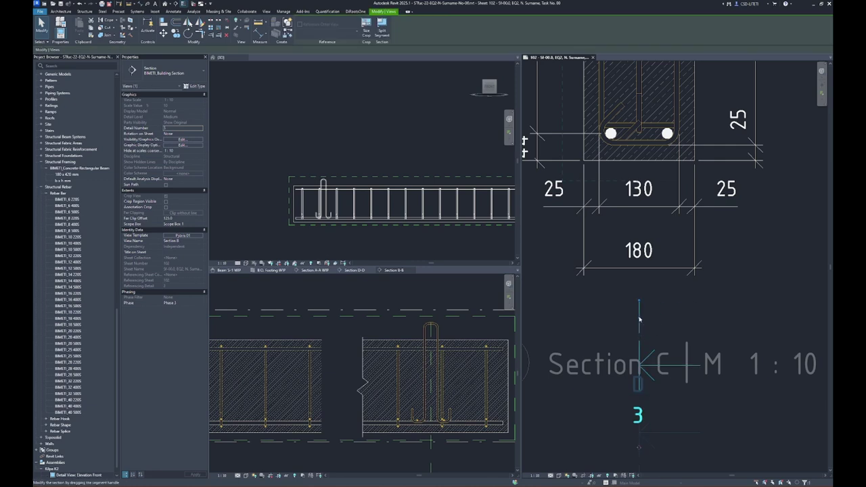
{"action": "left_click_drag", "start_coordinate": [639, 320], "coordinate": [639, 301]}
{"action": "scroll", "coordinate": [650, 187], "scroll_direction": "down", "scroll_amount": 3}
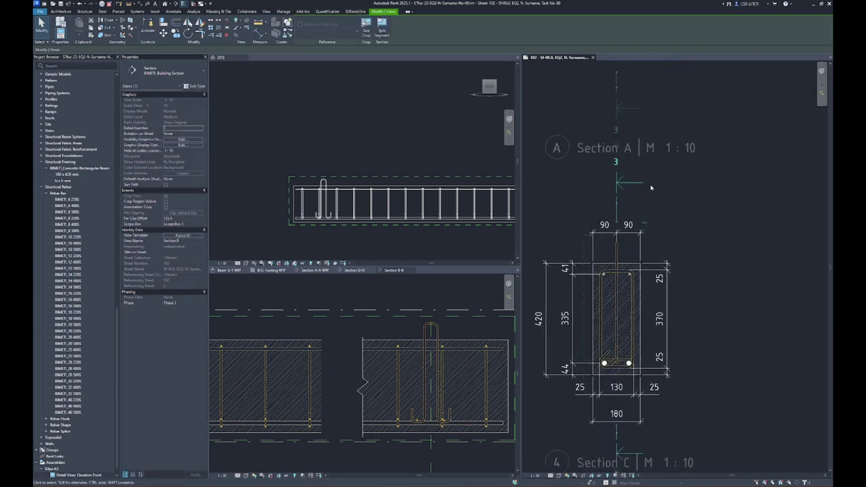
{"action": "left_click", "coordinate": [735, 209]}
Navigate sheet 102 and activate the Section B viewport showing the 1:10 beam elevation.
{"action": "scroll", "coordinate": [735, 209], "scroll_direction": "down", "scroll_amount": 2}
{"action": "scroll", "coordinate": [731, 257], "scroll_direction": "down", "scroll_amount": 1}
{"action": "scroll", "coordinate": [734, 329], "scroll_direction": "down", "scroll_amount": 2}
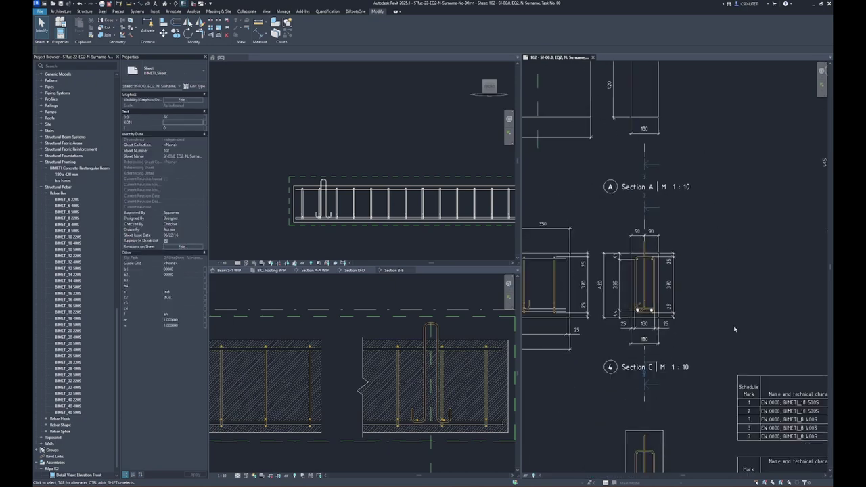
{"action": "scroll", "coordinate": [734, 329], "scroll_direction": "down", "scroll_amount": 2}
{"action": "scroll", "coordinate": [723, 284], "scroll_direction": "up", "scroll_amount": 4}
{"action": "scroll", "coordinate": [721, 269], "scroll_direction": "down", "scroll_amount": 3}
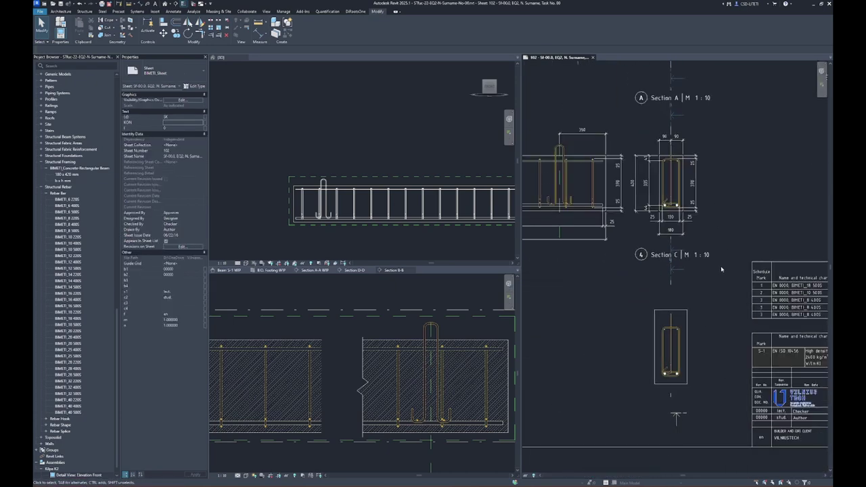
{"action": "scroll", "coordinate": [721, 269], "scroll_direction": "down", "scroll_amount": 2}
{"action": "scroll", "coordinate": [719, 257], "scroll_direction": "up", "scroll_amount": 2}
{"action": "scroll", "coordinate": [750, 291], "scroll_direction": "down", "scroll_amount": 3}
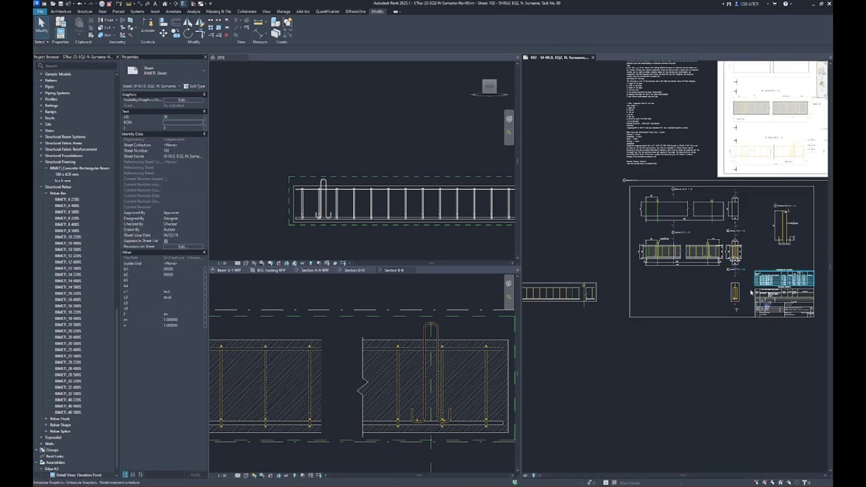
{"action": "scroll", "coordinate": [750, 292], "scroll_direction": "up", "scroll_amount": 2}
{"action": "scroll", "coordinate": [575, 257], "scroll_direction": "up", "scroll_amount": 2}
{"action": "scroll", "coordinate": [558, 252], "scroll_direction": "up", "scroll_amount": 2}
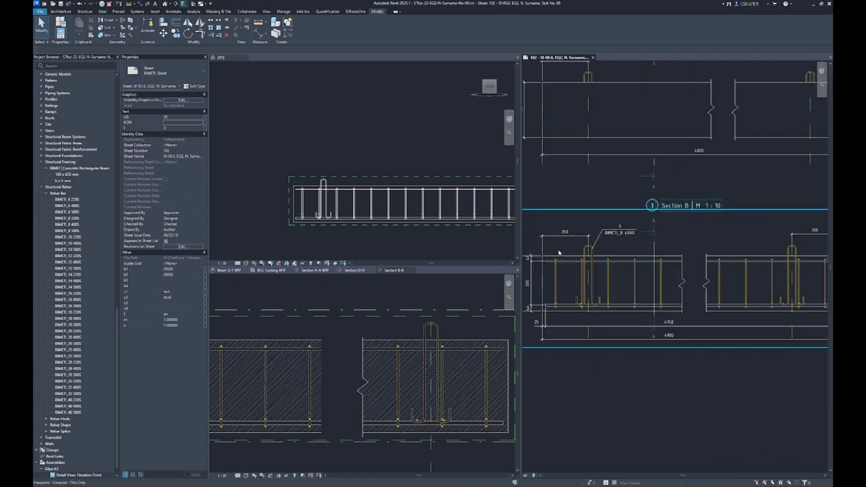
{"action": "scroll", "coordinate": [779, 256], "scroll_direction": "down", "scroll_amount": 2}
{"action": "scroll", "coordinate": [582, 292], "scroll_direction": "down", "scroll_amount": 2}
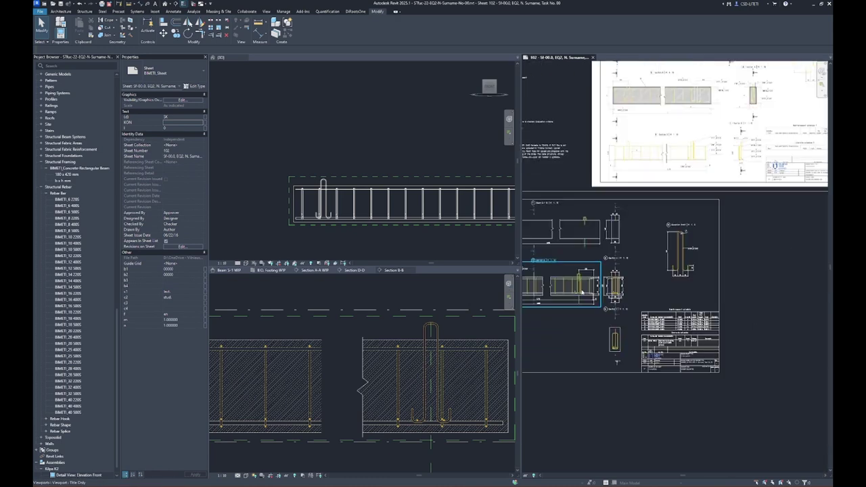
{"action": "scroll", "coordinate": [588, 304], "scroll_direction": "up", "scroll_amount": 2}
{"action": "scroll", "coordinate": [611, 334], "scroll_direction": "up", "scroll_amount": 2}
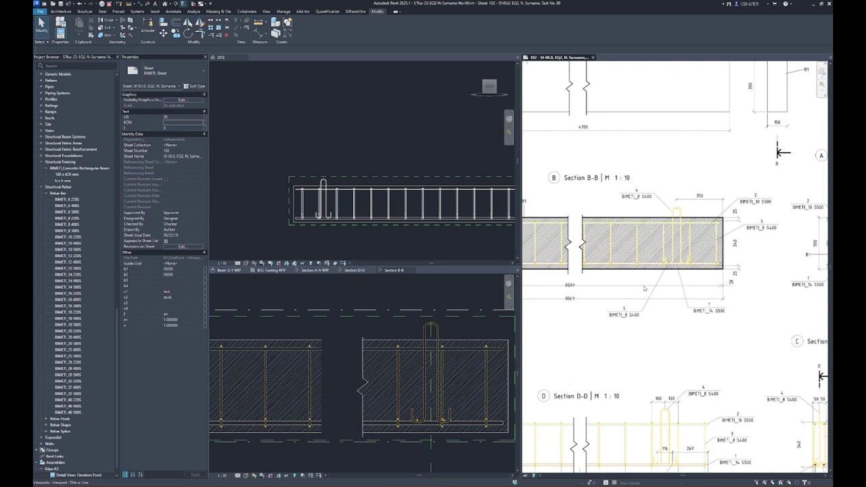
{"action": "middle_click_drag", "start_coordinate": [586, 352], "coordinate": [711, 313]}
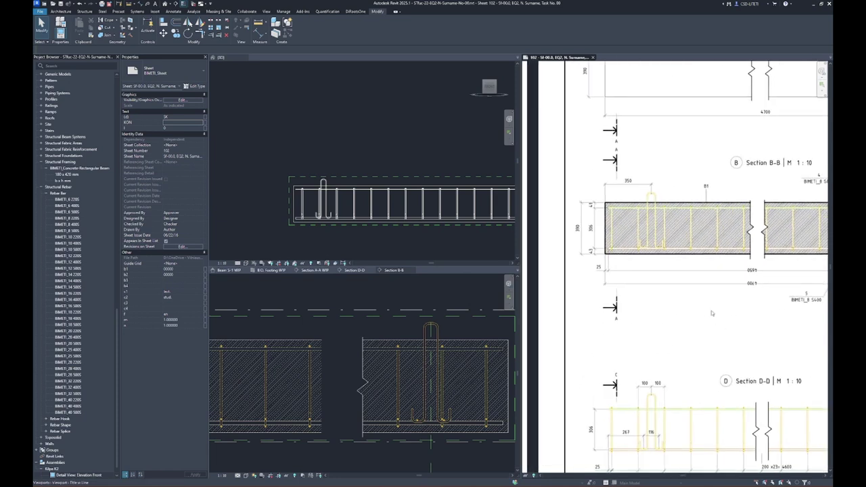
{"action": "middle_click_drag", "start_coordinate": [749, 256], "coordinate": [602, 269]}
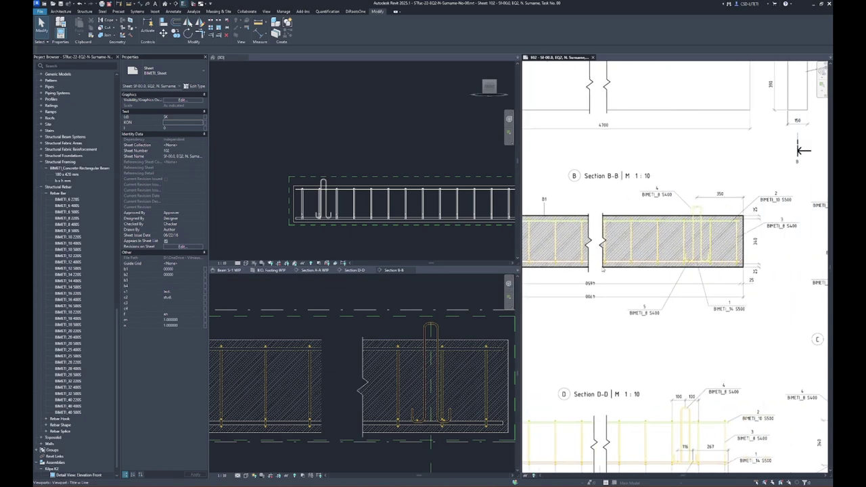
{"action": "scroll", "coordinate": [602, 269], "scroll_direction": "down", "scroll_amount": 3}
{"action": "scroll", "coordinate": [683, 262], "scroll_direction": "up", "scroll_amount": 3}
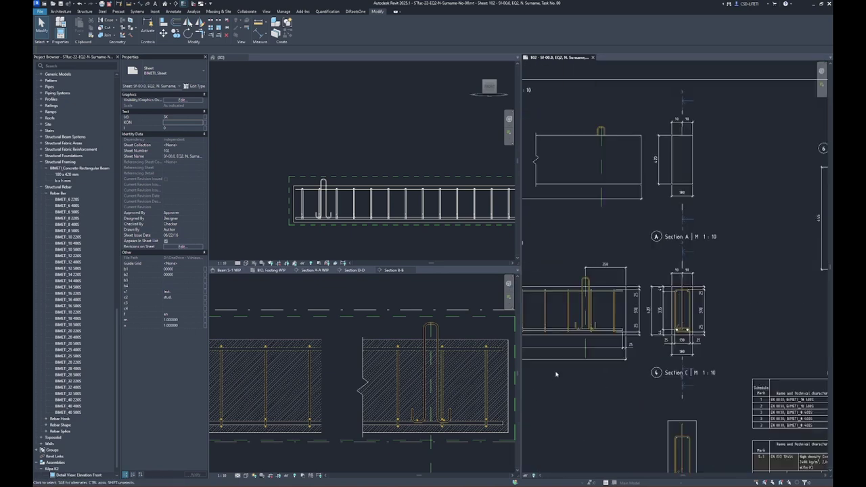
{"action": "scroll", "coordinate": [683, 262], "scroll_direction": "up", "scroll_amount": 3}
{"action": "double_click", "coordinate": [568, 284]}
Using Tag by Category (TG), tag the top bar with mark 2 above the beam.
{"action": "scroll", "coordinate": [539, 297], "scroll_direction": "up", "scroll_amount": 2}
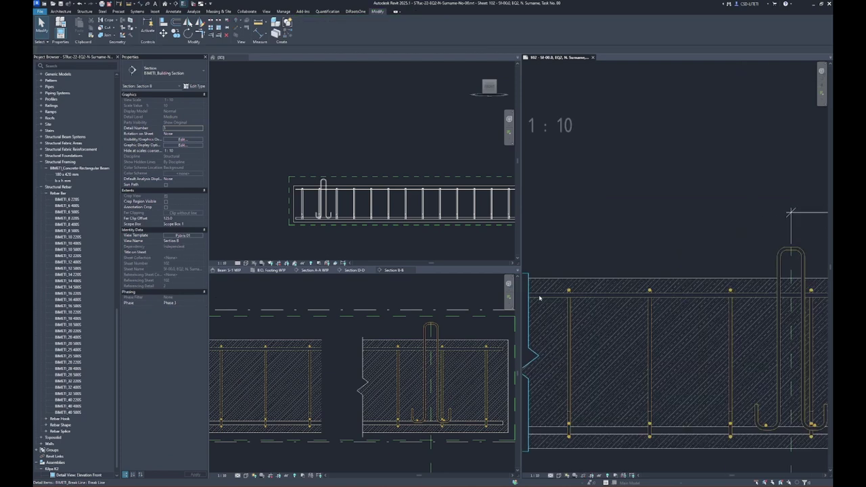
{"action": "key", "text": "t"}
{"action": "key", "text": "g"}
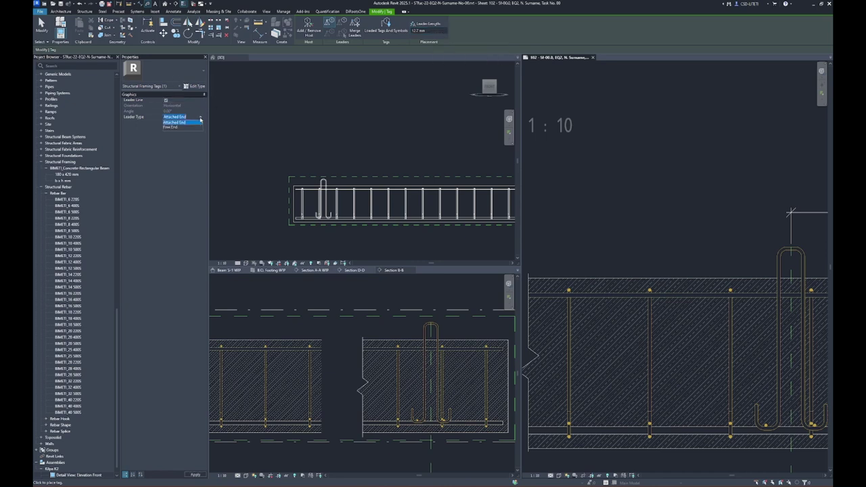
{"action": "left_click", "coordinate": [585, 293]}
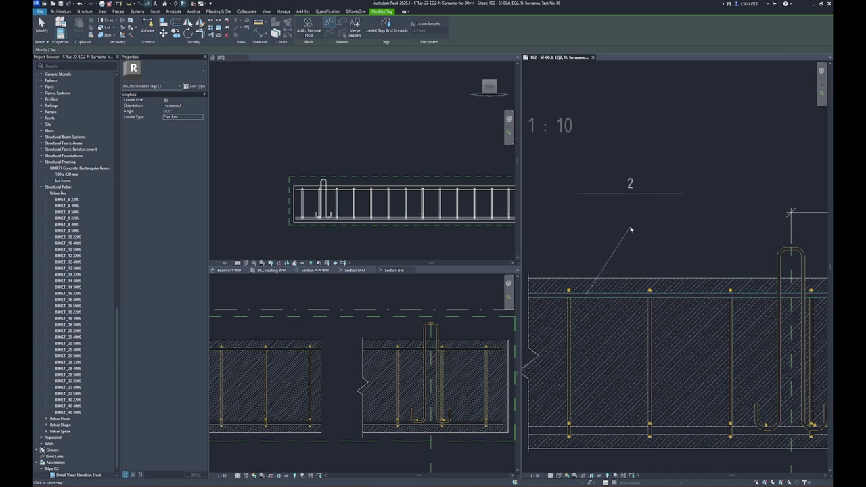
{"action": "key", "text": "Escape"}
{"action": "key", "text": "Escape"}
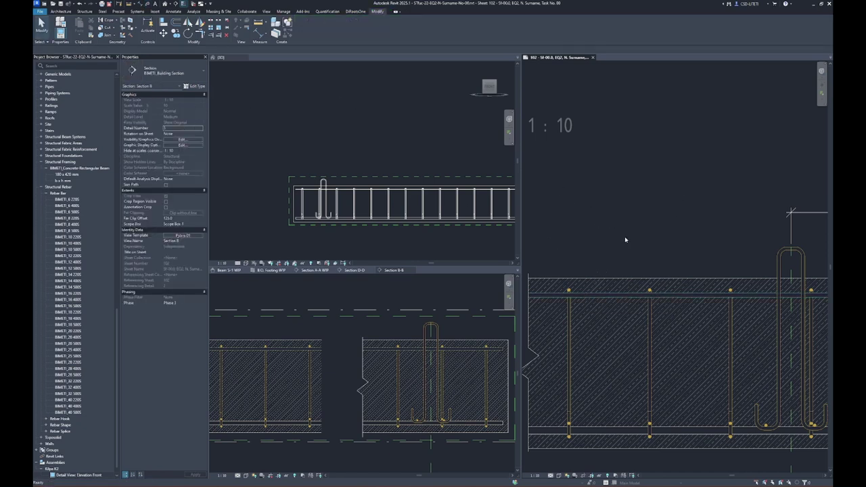
{"action": "key", "text": "t"}
{"action": "key", "text": "g"}
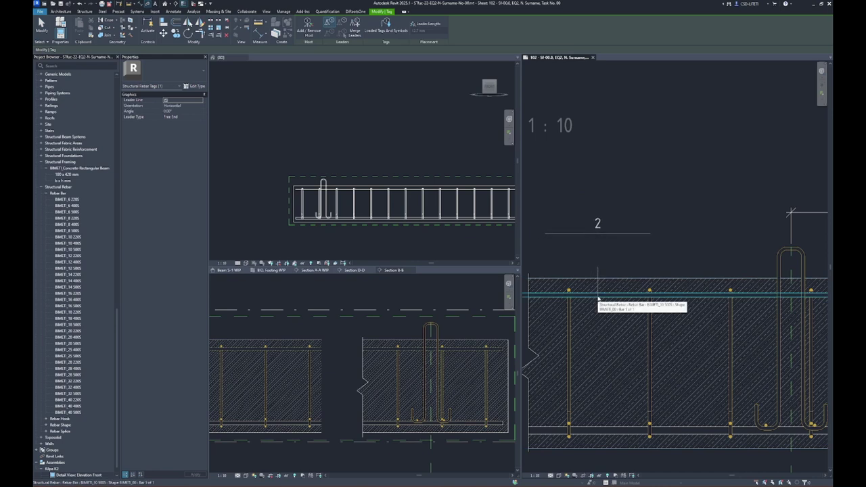
{"action": "left_click", "coordinate": [598, 297]}
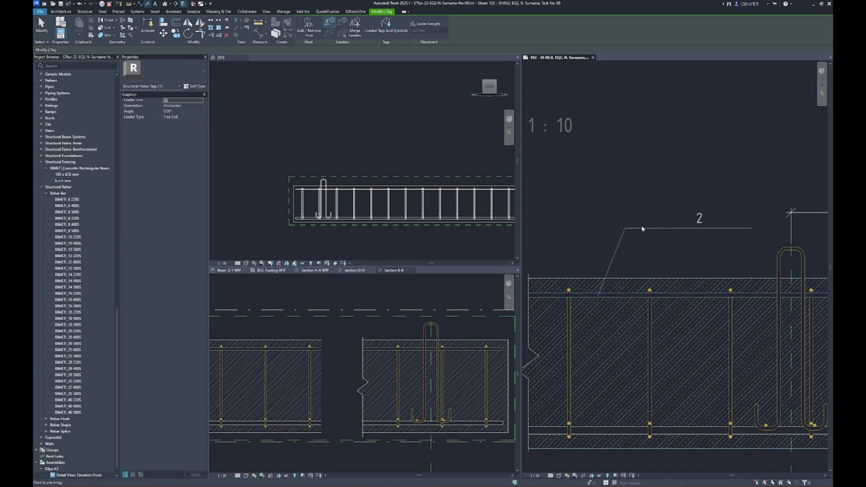
{"action": "left_click", "coordinate": [634, 229]}
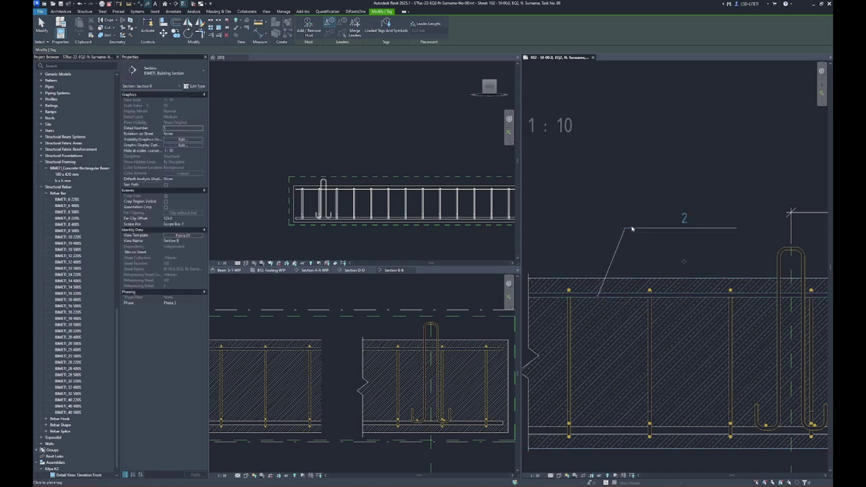
Tag the stirrup and the hooked bar with mark 3 tags above the beam.
{"action": "left_click", "coordinate": [570, 291]}
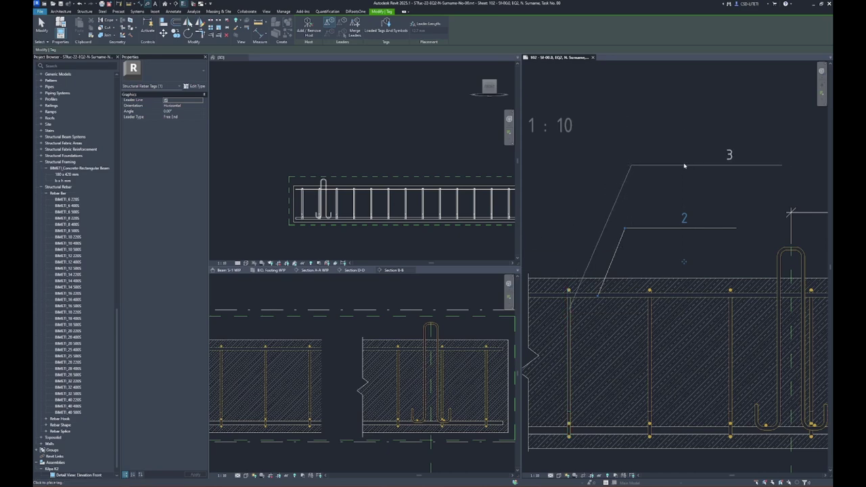
{"action": "left_click", "coordinate": [663, 164]}
{"action": "scroll", "coordinate": [617, 278], "scroll_direction": "down", "scroll_amount": 2}
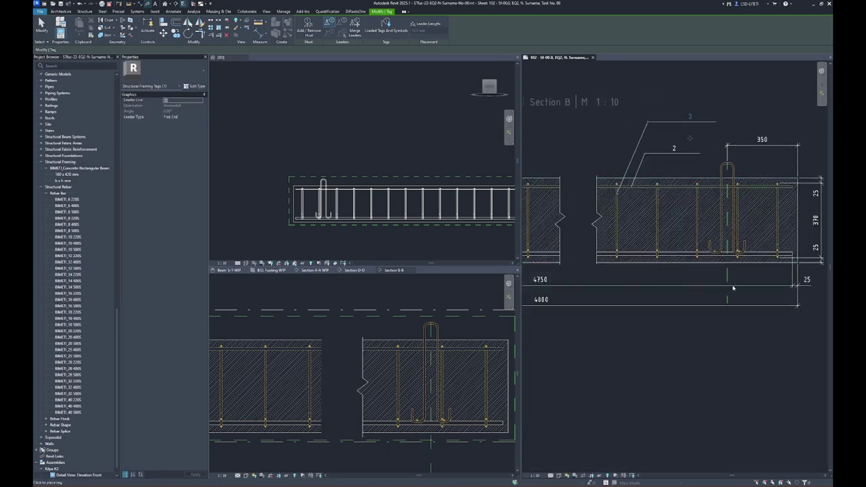
{"action": "scroll", "coordinate": [617, 278], "scroll_direction": "down", "scroll_amount": 2}
{"action": "scroll", "coordinate": [617, 278], "scroll_direction": "up", "scroll_amount": 2}
{"action": "scroll", "coordinate": [588, 270], "scroll_direction": "up", "scroll_amount": 1}
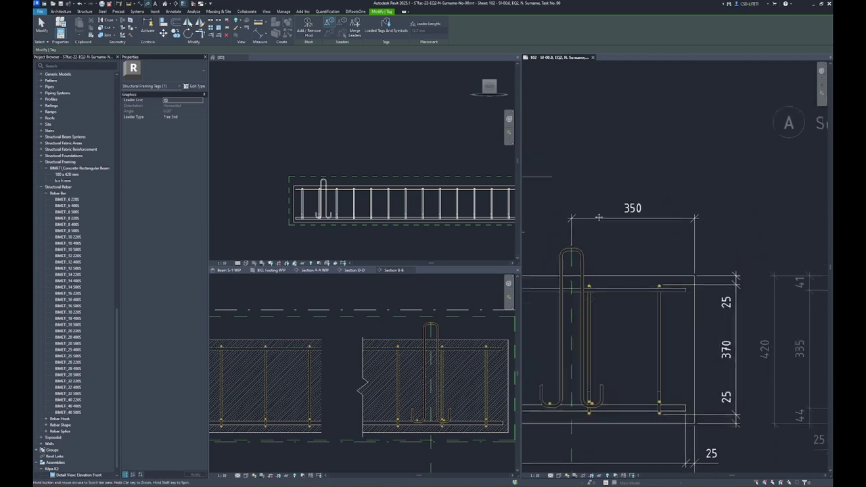
{"action": "left_click", "coordinate": [581, 270]}
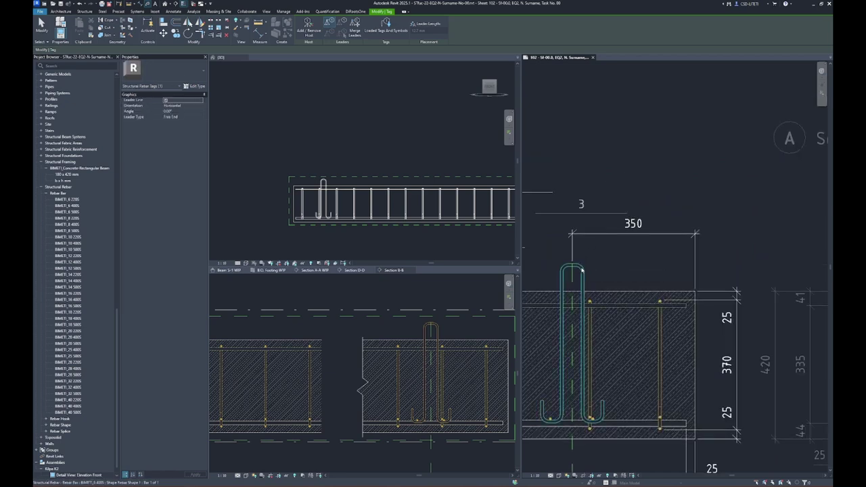
{"action": "left_click", "coordinate": [654, 187]}
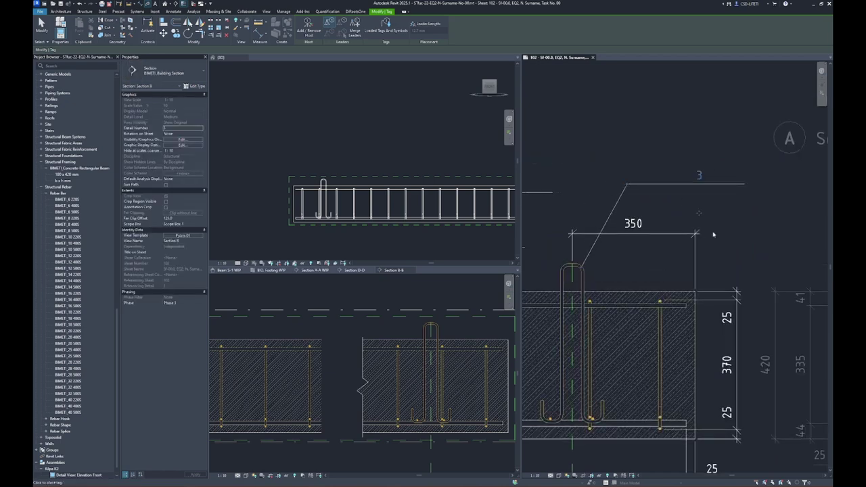
Tag the bottom bar with mark 1, placed below the beam.
{"action": "scroll", "coordinate": [714, 235], "scroll_direction": "up", "scroll_amount": 2}
{"action": "scroll", "coordinate": [615, 248], "scroll_direction": "down", "scroll_amount": 4}
{"action": "scroll", "coordinate": [615, 248], "scroll_direction": "up", "scroll_amount": 2}
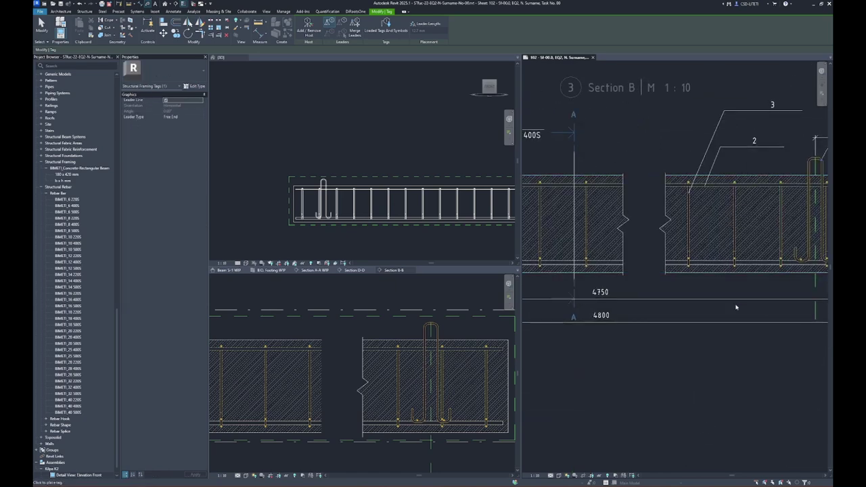
{"action": "scroll", "coordinate": [589, 237], "scroll_direction": "down", "scroll_amount": 1}
{"action": "scroll", "coordinate": [568, 230], "scroll_direction": "down", "scroll_amount": 1}
{"action": "left_click", "coordinate": [564, 226]}
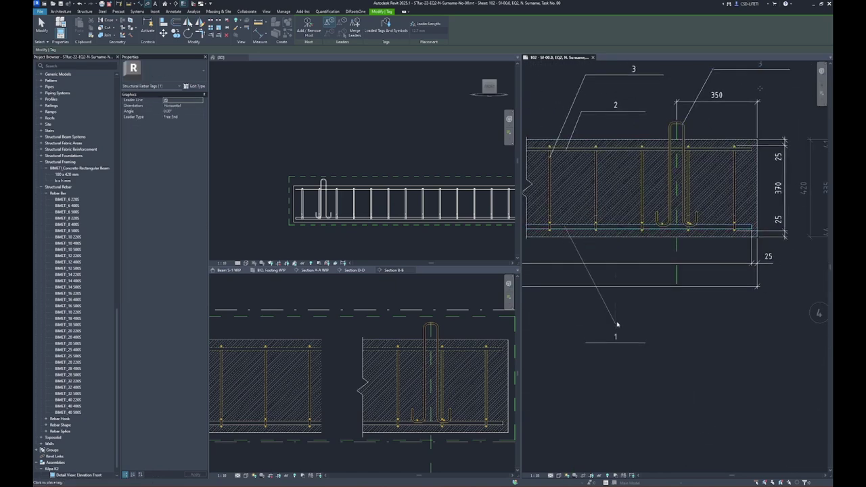
{"action": "left_click", "coordinate": [625, 312]}
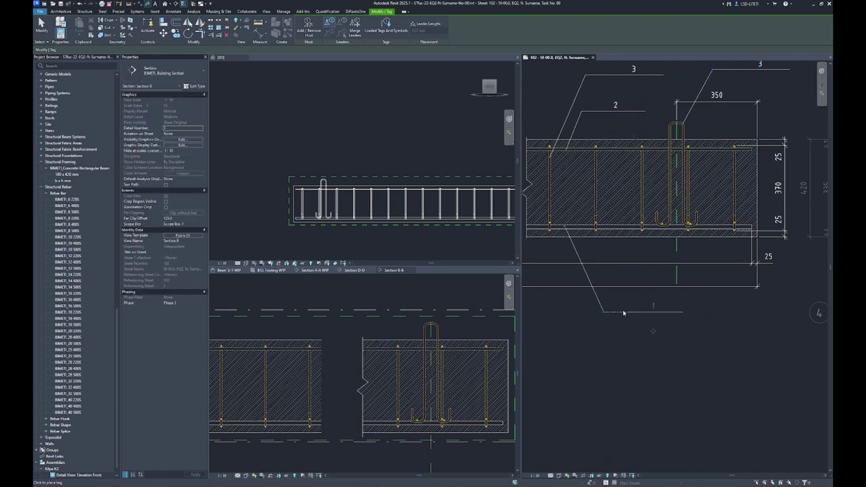
Place the leadered 3 tag below the beam and exit tagging.
{"action": "scroll", "coordinate": [648, 230], "scroll_direction": "up", "scroll_amount": 1}
{"action": "scroll", "coordinate": [647, 230], "scroll_direction": "up", "scroll_amount": 1}
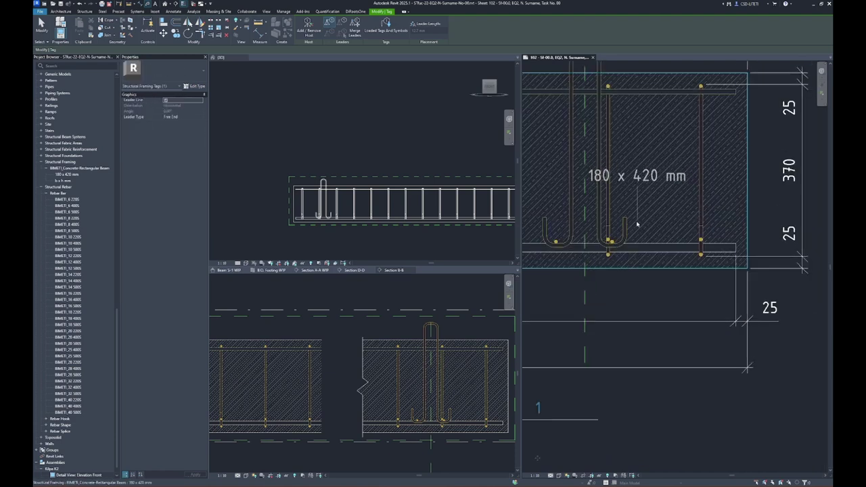
{"action": "scroll", "coordinate": [633, 237], "scroll_direction": "up", "scroll_amount": 2}
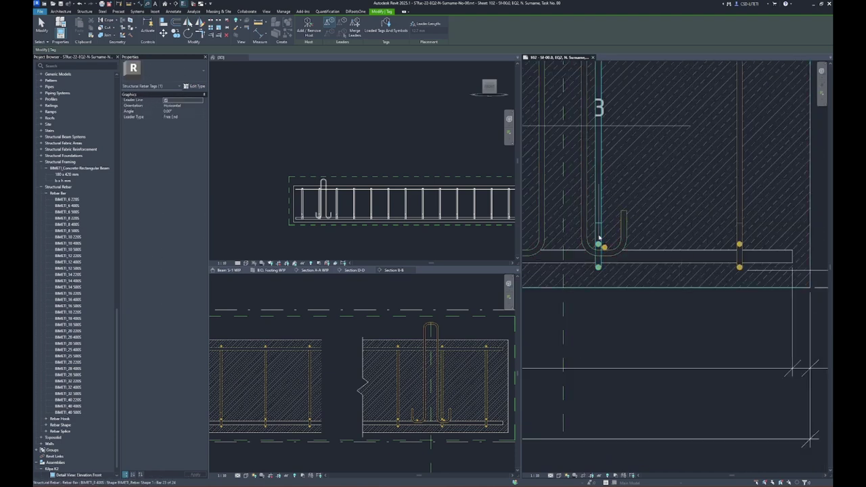
{"action": "scroll", "coordinate": [604, 228], "scroll_direction": "down", "scroll_amount": 2}
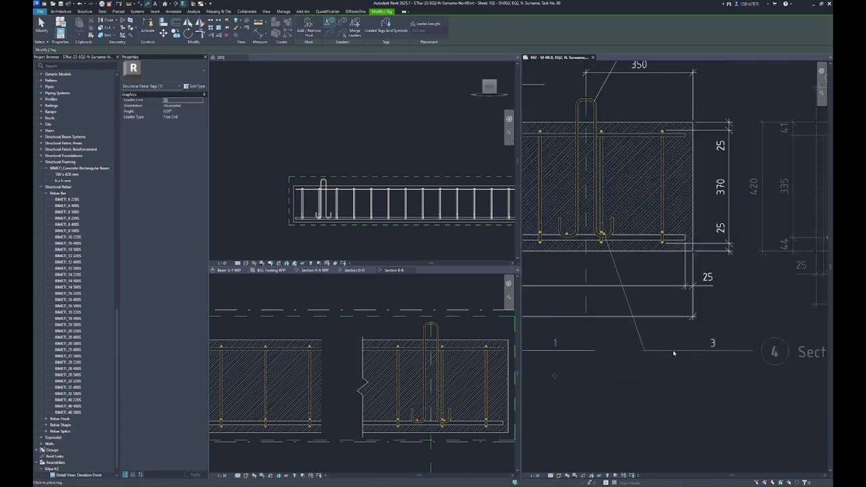
{"action": "left_click", "coordinate": [663, 351]}
{"action": "key", "text": "Escape"}
{"action": "scroll", "coordinate": [759, 234], "scroll_direction": "down", "scroll_amount": 3}
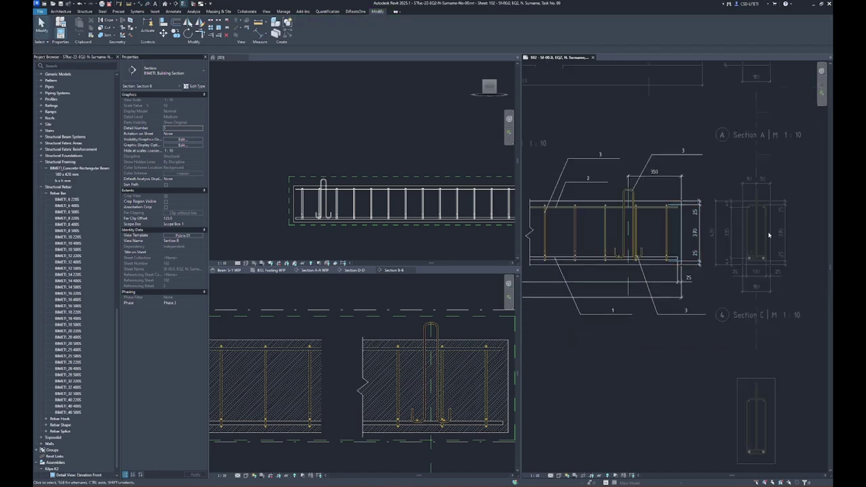
{"action": "scroll", "coordinate": [606, 285], "scroll_direction": "up", "scroll_amount": 3}
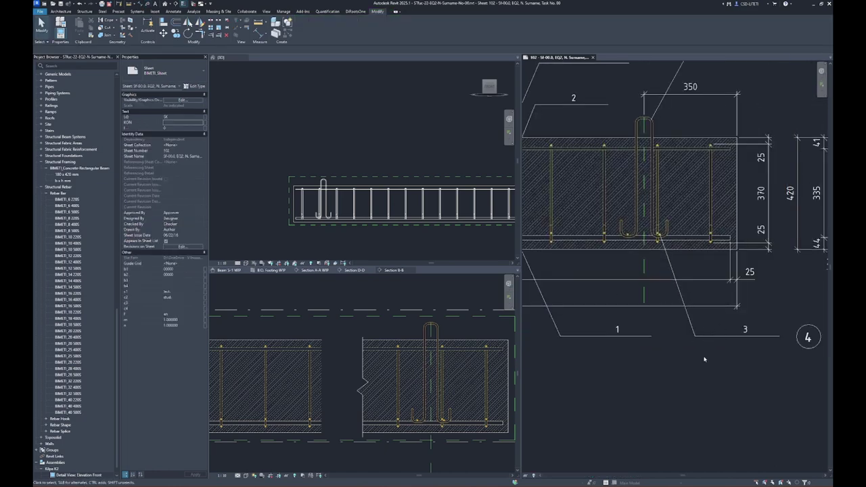
Switch all Section B rebar tags to the Mark_Type Name type, e.g. '3 BIMETI_8 400S'.
{"action": "double_click", "coordinate": [612, 338]}
{"action": "left_click", "coordinate": [603, 332]}
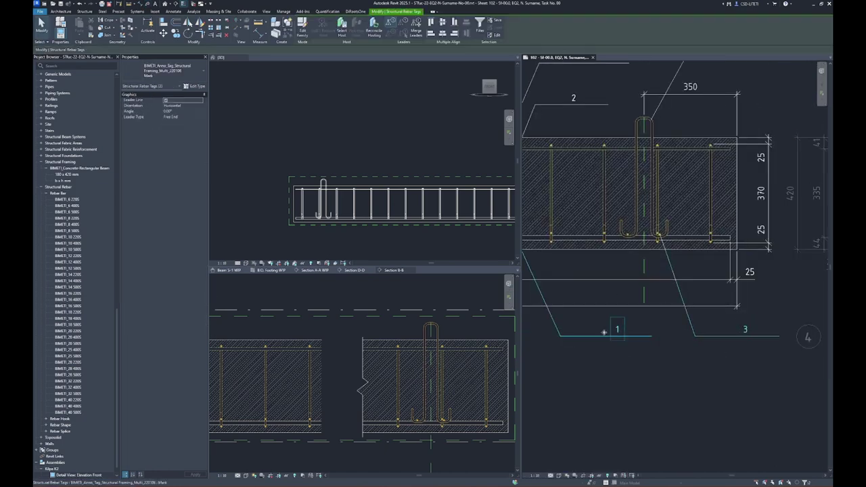
{"action": "scroll", "coordinate": [604, 332], "scroll_direction": "down", "scroll_amount": 2}
{"action": "left_click", "coordinate": [660, 231], "text": "ctrl"}
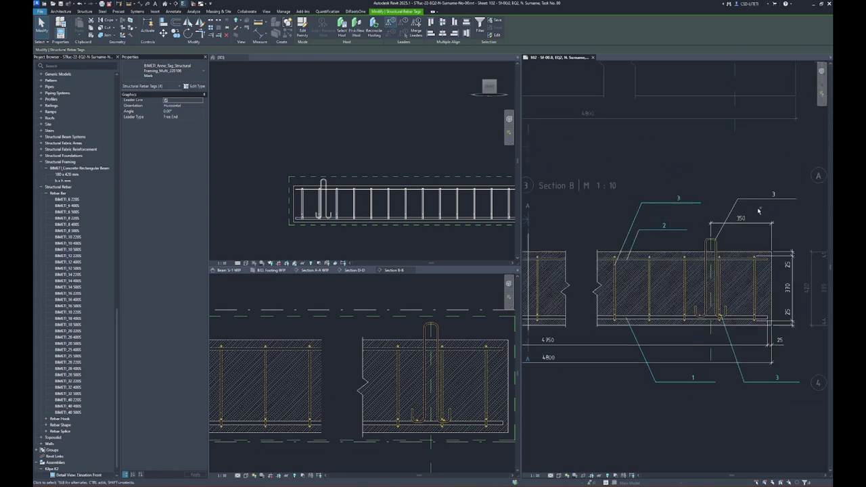
{"action": "left_click", "coordinate": [166, 71]}
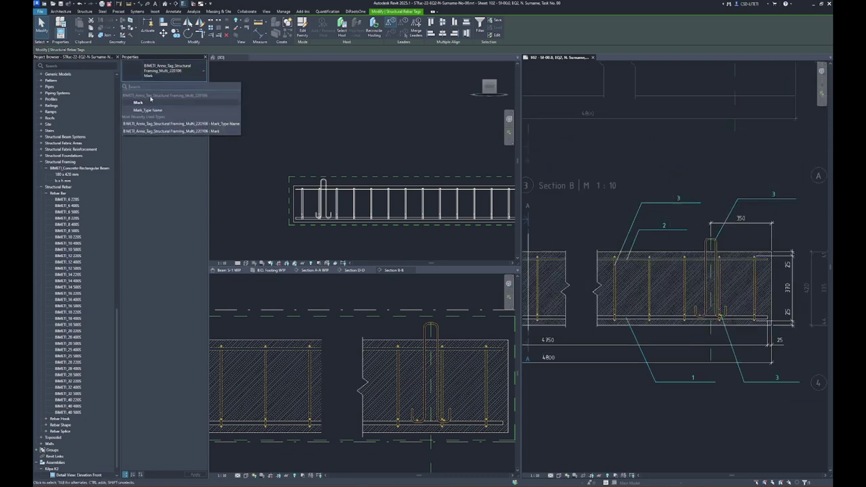
{"action": "left_click", "coordinate": [160, 111]}
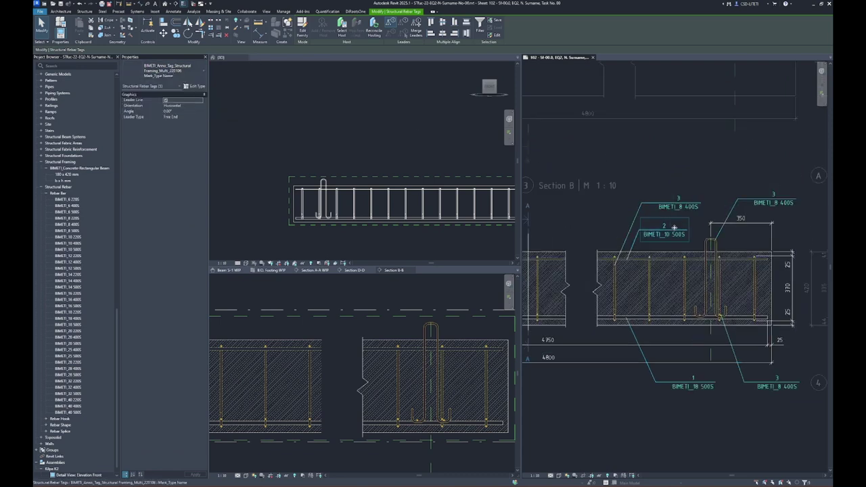
{"action": "left_click", "coordinate": [741, 423]}
{"action": "middle_click_drag", "start_coordinate": [742, 423], "coordinate": [721, 408]}
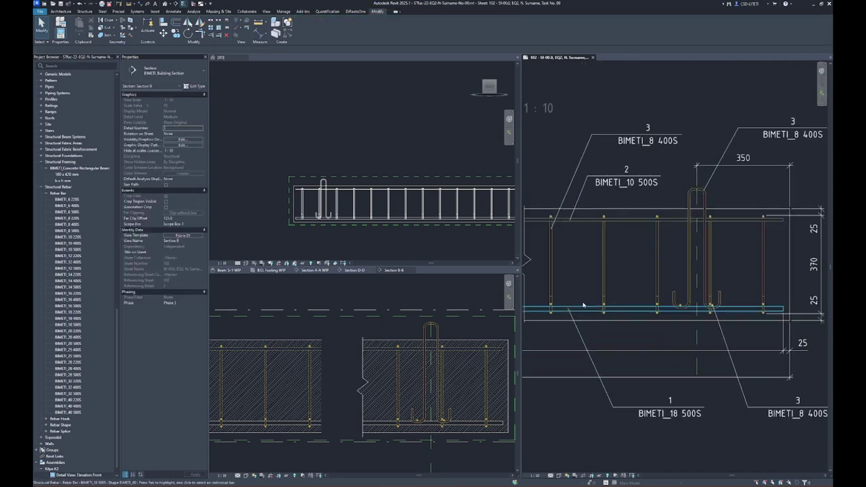
{"action": "scroll", "coordinate": [582, 302], "scroll_direction": "up", "scroll_amount": 2}
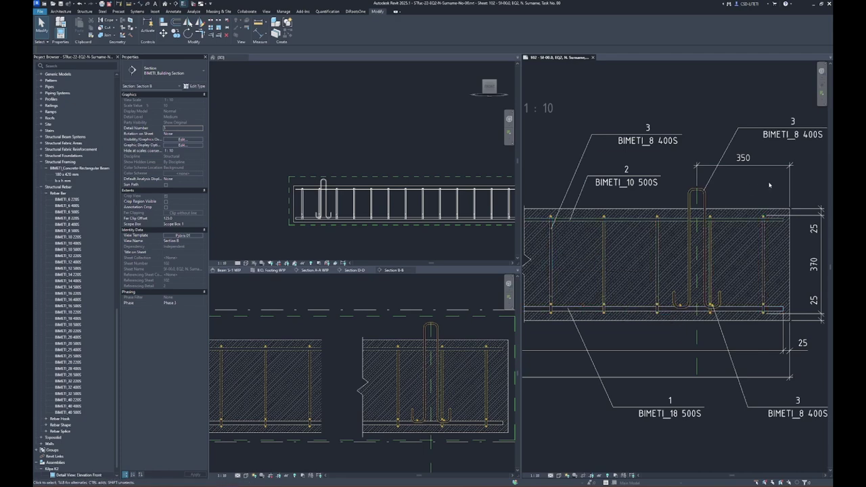
{"action": "scroll", "coordinate": [550, 251], "scroll_direction": "down", "scroll_amount": 1}
{"action": "scroll", "coordinate": [537, 233], "scroll_direction": "down", "scroll_amount": 1}
{"action": "left_click", "coordinate": [532, 223]}
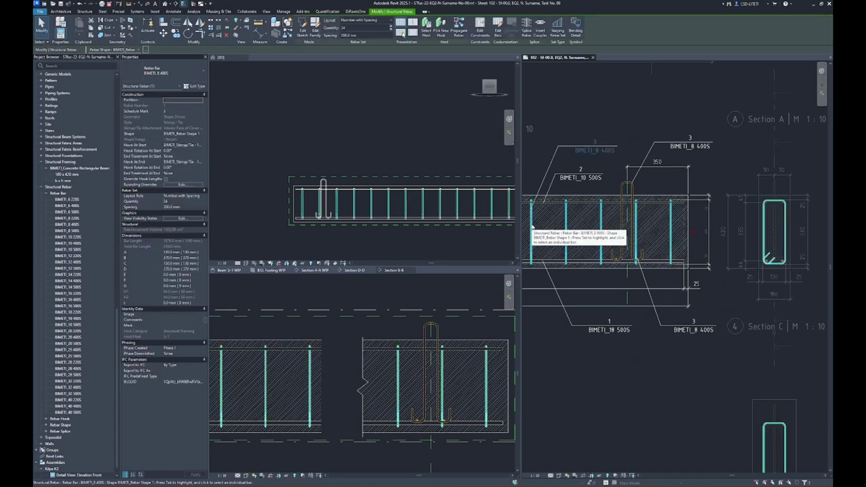
{"action": "scroll", "coordinate": [582, 247], "scroll_direction": "up", "scroll_amount": 1}
{"action": "scroll", "coordinate": [676, 270], "scroll_direction": "up", "scroll_amount": 1}
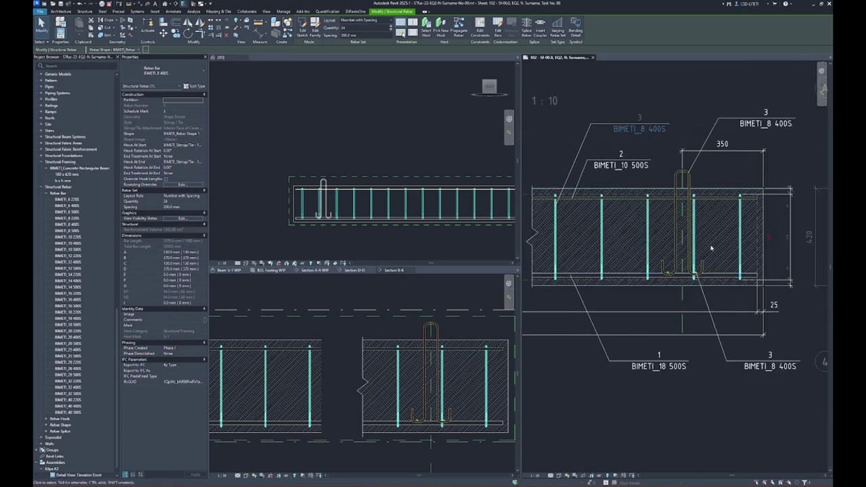
{"action": "scroll", "coordinate": [749, 197], "scroll_direction": "down", "scroll_amount": 1}
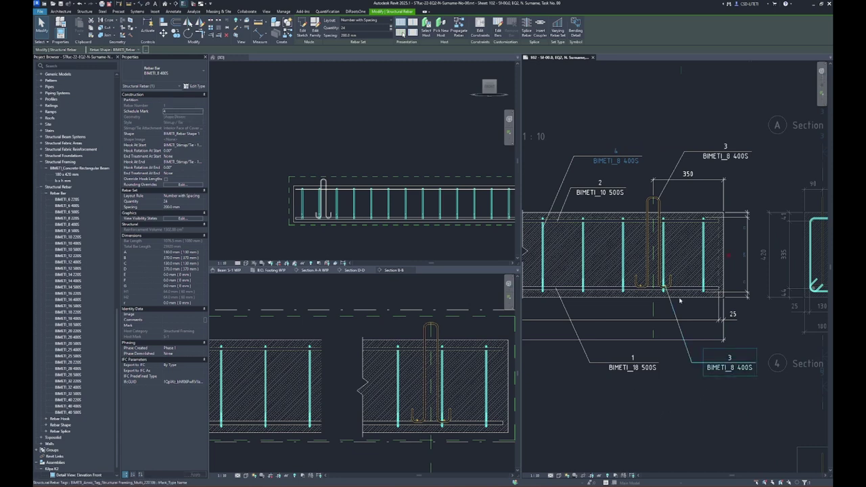
{"action": "scroll", "coordinate": [742, 174], "scroll_direction": "up", "scroll_amount": 1}
{"action": "middle_click_drag", "start_coordinate": [646, 166], "coordinate": [673, 156]}
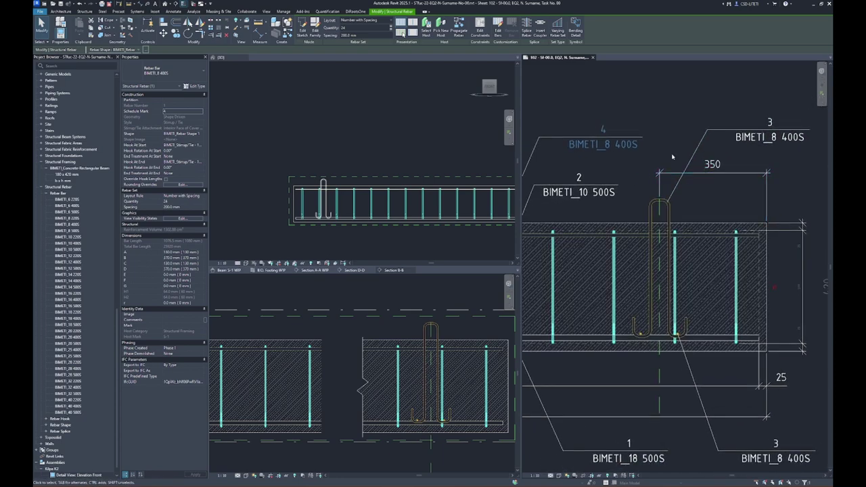
{"action": "mouse_move", "coordinate": [731, 187]}
{"action": "middle_mouse_down"}
{"action": "mouse_move", "coordinate": [608, 165]}
{"action": "mouse_move", "coordinate": [627, 164]}
{"action": "middle_mouse_up"}
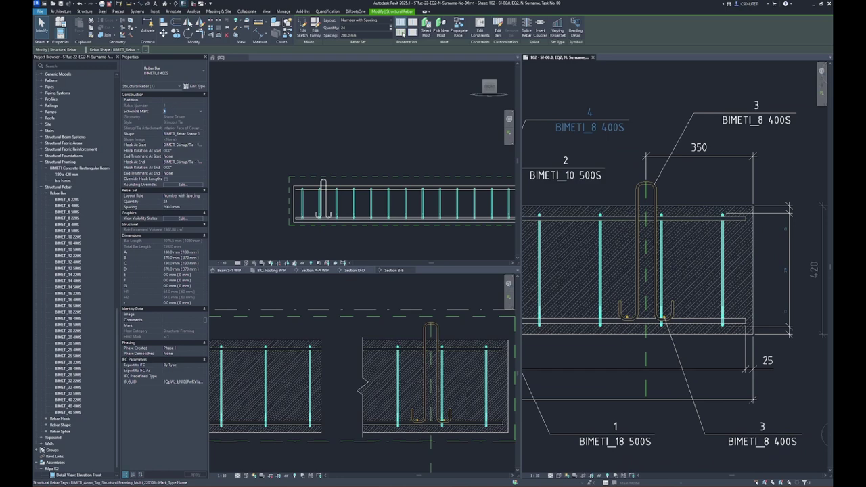
{"action": "left_click", "coordinate": [656, 196]}
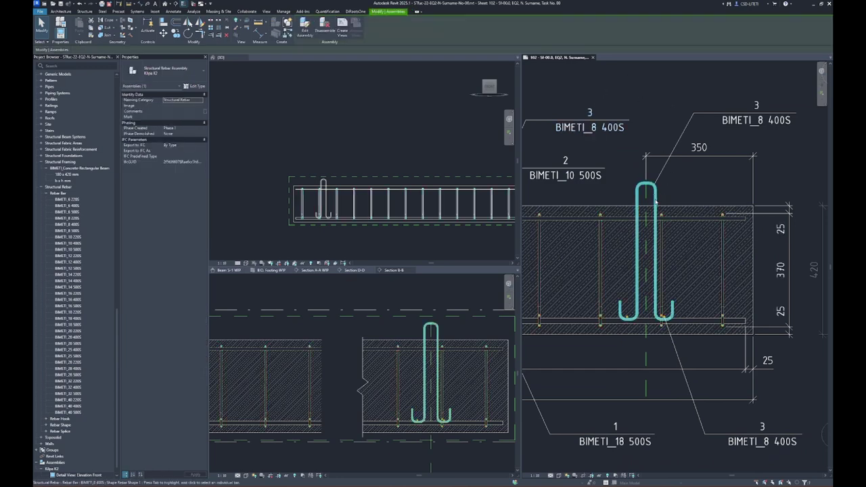
Edit the tall hooked U-bar's Schedule Mark in Change Parameter Values.
{"action": "left_click", "coordinate": [655, 201]}
{"action": "left_click", "coordinate": [691, 118]}
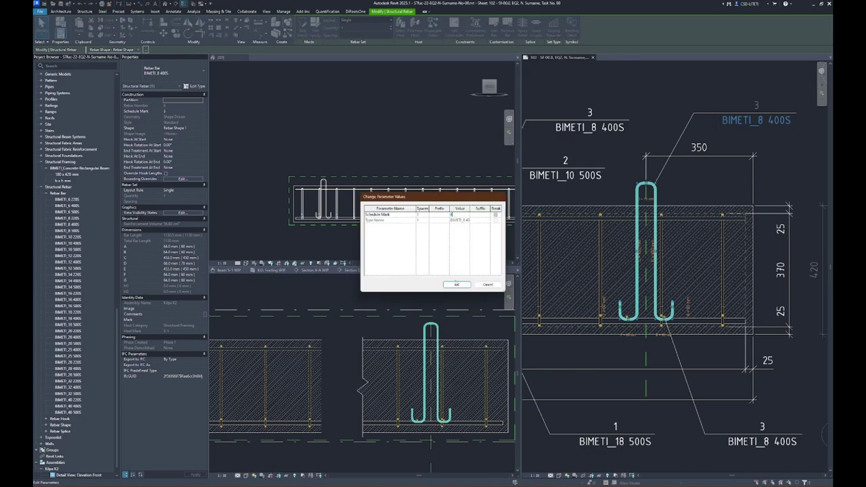
{"action": "left_click", "coordinate": [456, 284]}
{"action": "scroll", "coordinate": [649, 315], "scroll_direction": "up", "scroll_amount": 5}
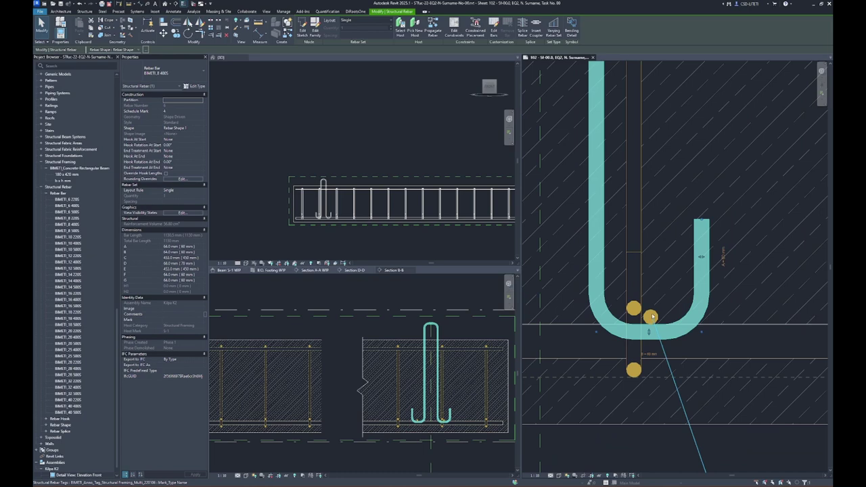
Select the round bar at the U-bar hook and the neighbouring bar, then clear the selection.
{"action": "left_click", "coordinate": [651, 316]}
{"action": "middle_click_drag", "start_coordinate": [651, 316], "coordinate": [826, 313]}
{"action": "left_click", "coordinate": [601, 314], "text": "ctrl"}
{"action": "scroll", "coordinate": [601, 314], "scroll_direction": "down", "scroll_amount": 2}
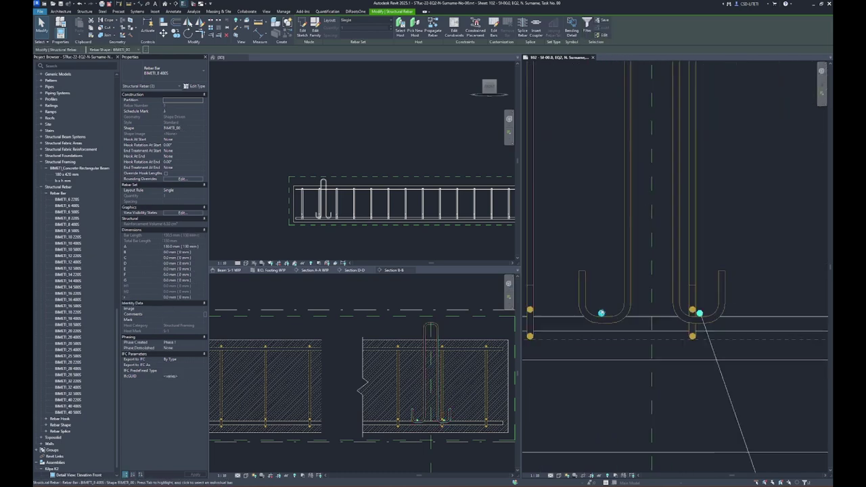
{"action": "scroll", "coordinate": [601, 314], "scroll_direction": "down", "scroll_amount": 3}
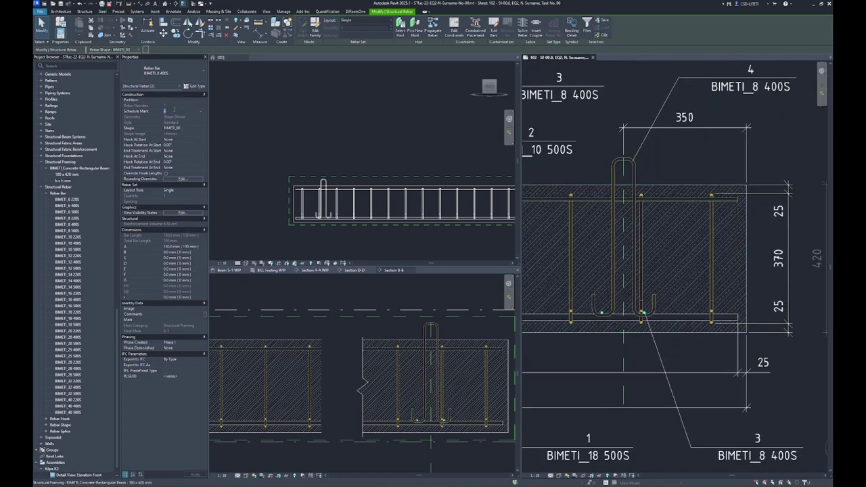
{"action": "key", "text": "Escape"}
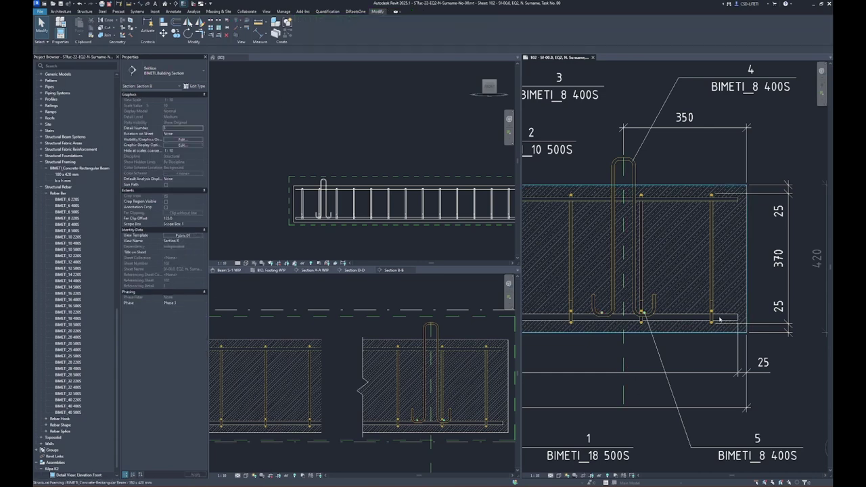
{"action": "scroll", "coordinate": [651, 429], "scroll_direction": "down", "scroll_amount": 3}
{"action": "scroll", "coordinate": [781, 280], "scroll_direction": "down", "scroll_amount": 3}
{"action": "scroll", "coordinate": [781, 279], "scroll_direction": "up", "scroll_amount": 5}
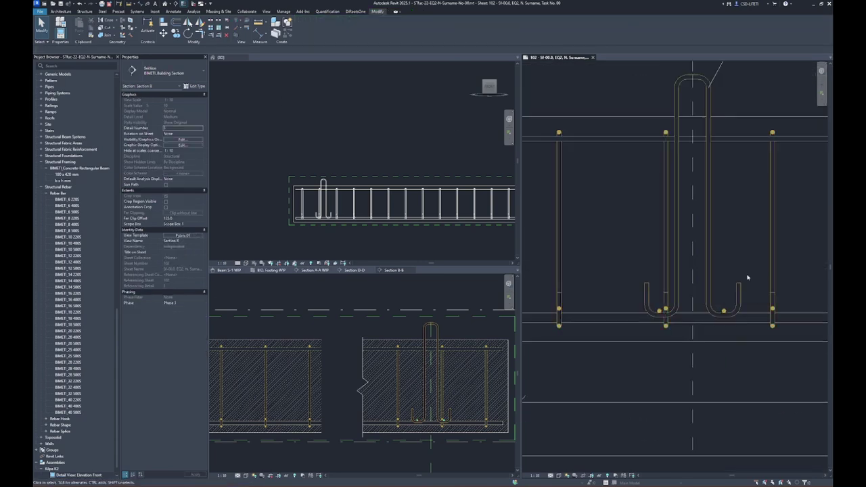
{"action": "scroll", "coordinate": [650, 312], "scroll_direction": "up", "scroll_amount": 4}
Select the left and right hooked U-bars so their marks read 4 and 5 BIMETI_8 400S.
{"action": "left_click", "coordinate": [648, 311]}
{"action": "left_click", "coordinate": [777, 312], "text": "ctrl"}
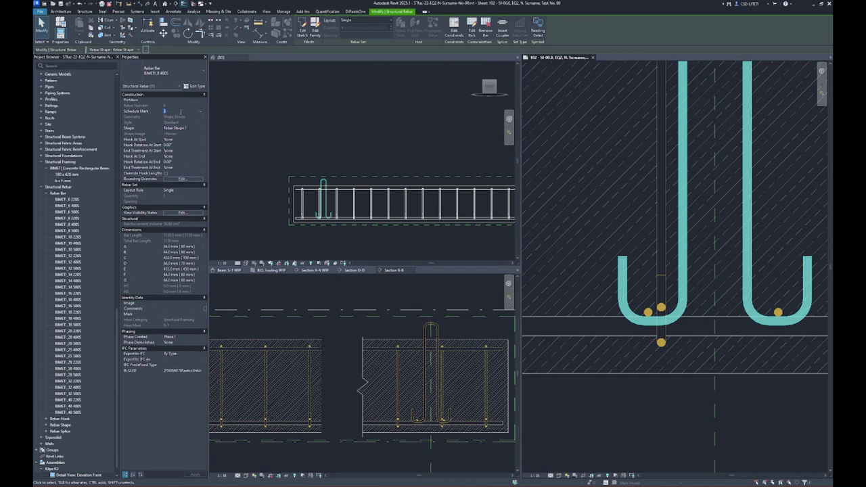
{"action": "scroll", "coordinate": [526, 184], "scroll_direction": "down", "scroll_amount": 2}
{"action": "scroll", "coordinate": [554, 236], "scroll_direction": "down", "scroll_amount": 2}
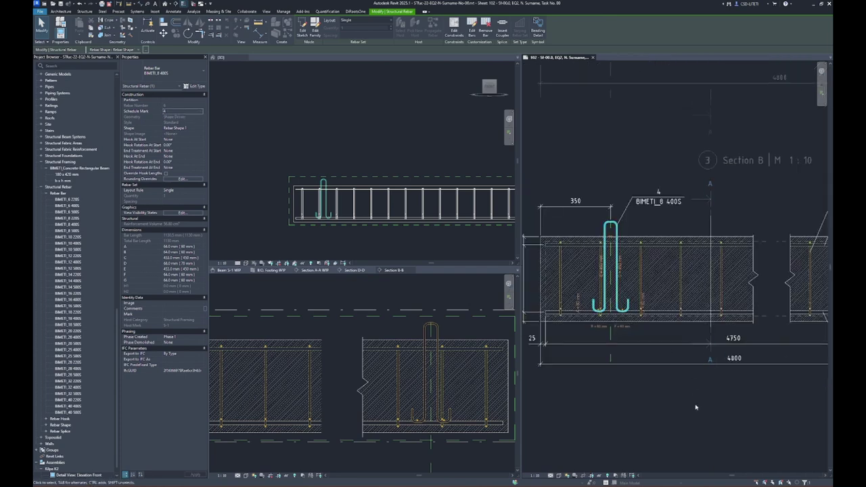
{"action": "key", "text": "Escape"}
{"action": "scroll", "coordinate": [581, 304], "scroll_direction": "down", "scroll_amount": 2}
{"action": "scroll", "coordinate": [601, 361], "scroll_direction": "down", "scroll_amount": 2}
Bring Sections A and C into view and activate the Section A view.
{"action": "scroll", "coordinate": [578, 290], "scroll_direction": "up", "scroll_amount": 2}
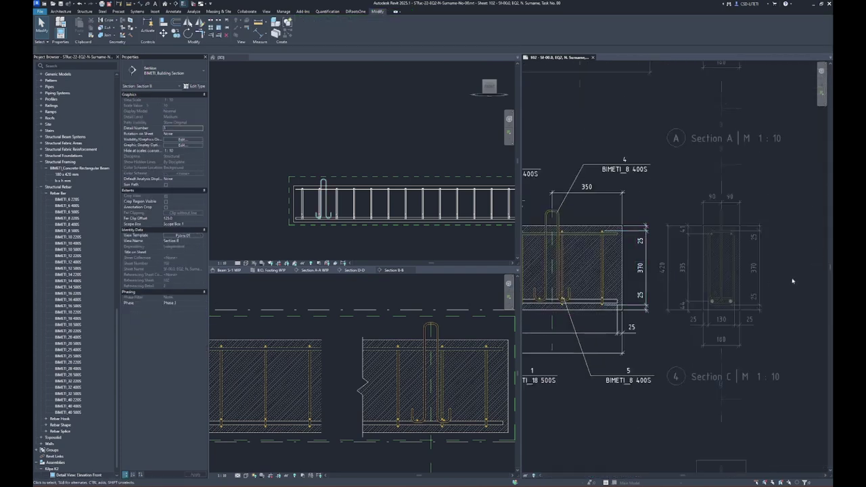
{"action": "scroll", "coordinate": [588, 298], "scroll_direction": "down", "scroll_amount": 3}
{"action": "scroll", "coordinate": [599, 307], "scroll_direction": "down", "scroll_amount": 4}
{"action": "scroll", "coordinate": [600, 308], "scroll_direction": "up", "scroll_amount": 3}
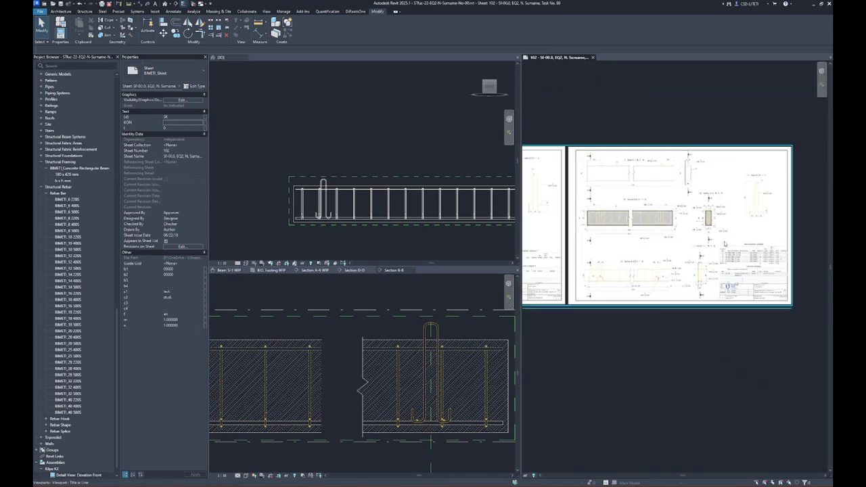
{"action": "scroll", "coordinate": [643, 271], "scroll_direction": "up", "scroll_amount": 3}
{"action": "middle_click_drag", "start_coordinate": [748, 60], "coordinate": [747, 171]}
{"action": "scroll", "coordinate": [747, 171], "scroll_direction": "down", "scroll_amount": 3}
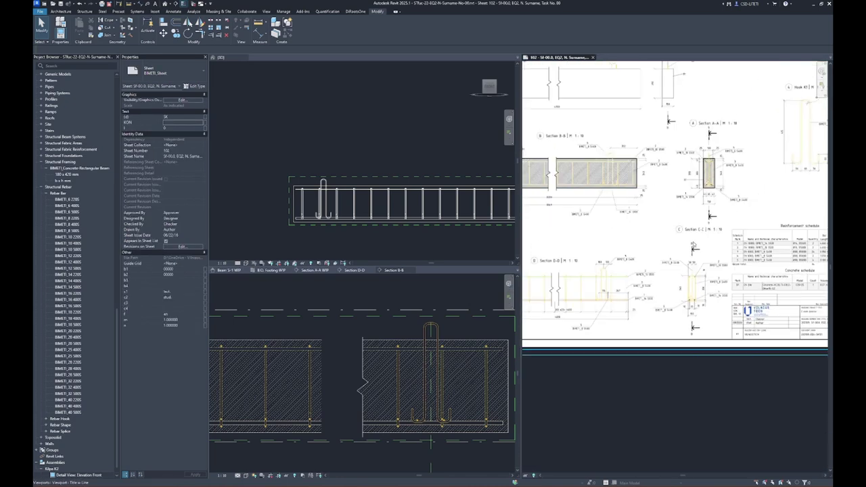
{"action": "scroll", "coordinate": [730, 253], "scroll_direction": "down", "scroll_amount": 2}
{"action": "scroll", "coordinate": [639, 274], "scroll_direction": "up", "scroll_amount": 2}
{"action": "scroll", "coordinate": [639, 275], "scroll_direction": "up", "scroll_amount": 5}
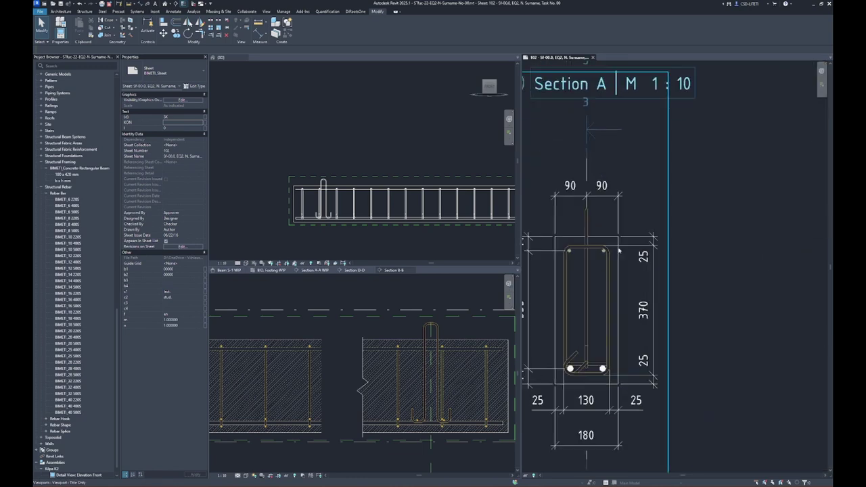
{"action": "left_click", "coordinate": [582, 208]}
{"action": "scroll", "coordinate": [582, 208], "scroll_direction": "up", "scroll_amount": 1}
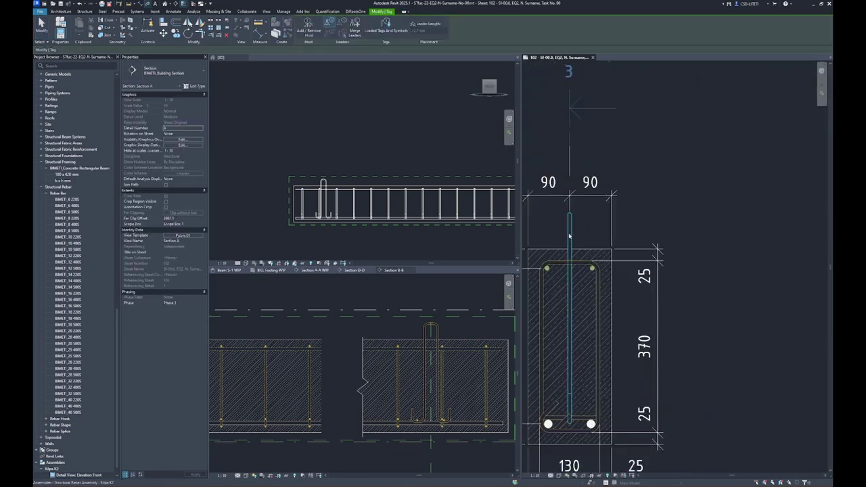
Tag Section A's vertical hooked bar as 4 above the section, and tag its stirrup.
{"action": "left_click", "coordinate": [569, 236]}
{"action": "left_click", "coordinate": [672, 178]}
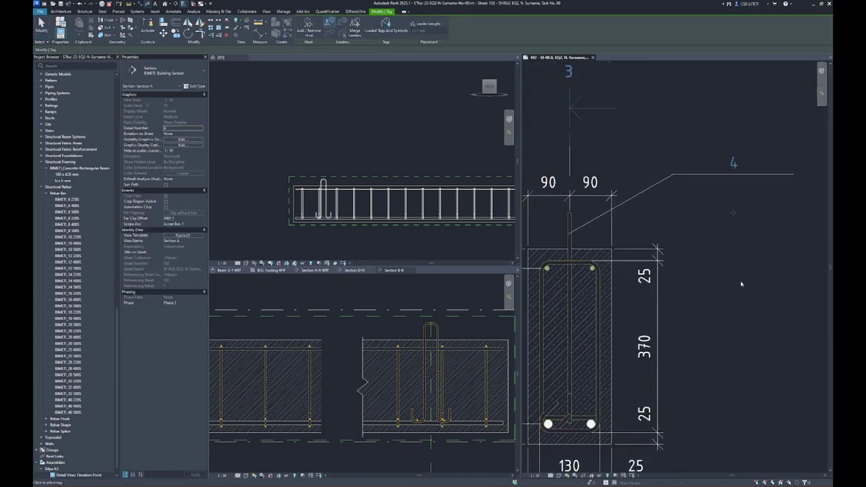
{"action": "middle_click_drag", "start_coordinate": [632, 312], "coordinate": [632, 245]}
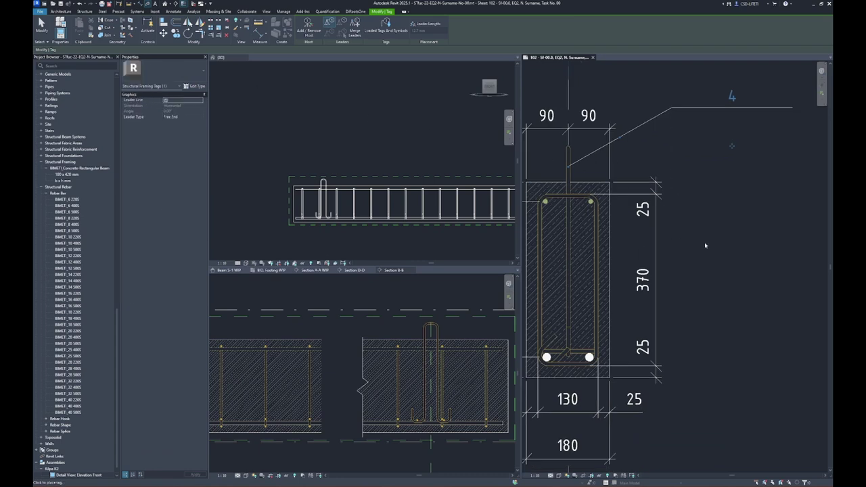
{"action": "left_click", "coordinate": [597, 266]}
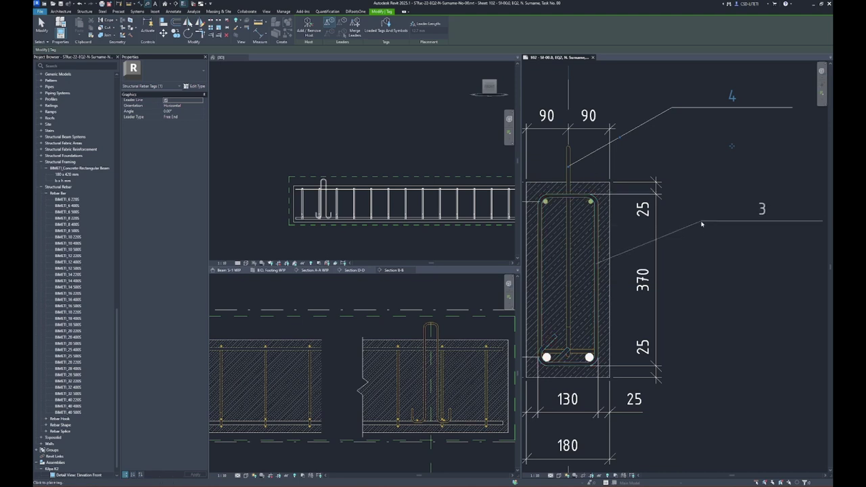
Tag the bottom corner bar 1, the bottom bar 5 and the top bar 2 beside the section.
{"action": "middle_click_drag", "start_coordinate": [626, 361], "coordinate": [620, 261]}
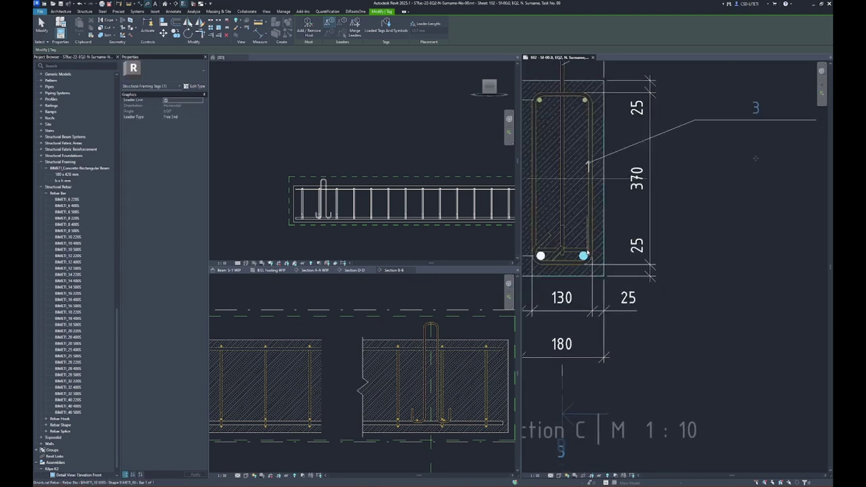
{"action": "left_click", "coordinate": [583, 256]}
{"action": "left_click", "coordinate": [690, 316]}
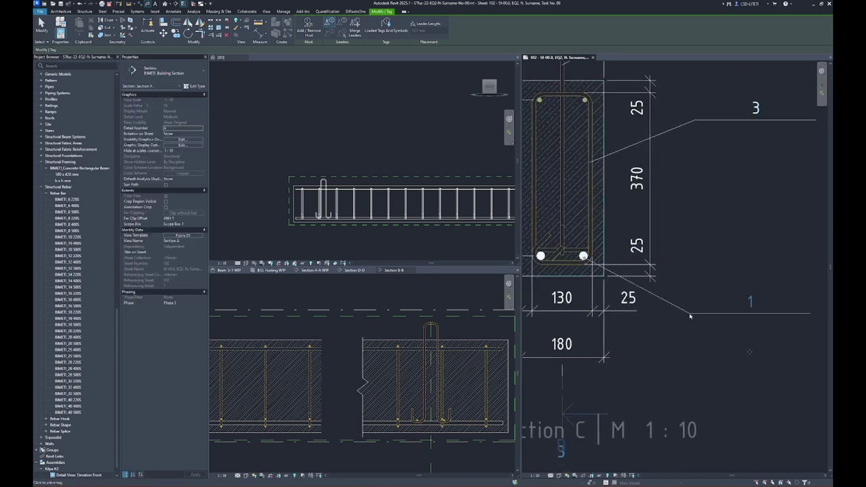
{"action": "left_click", "coordinate": [583, 257]}
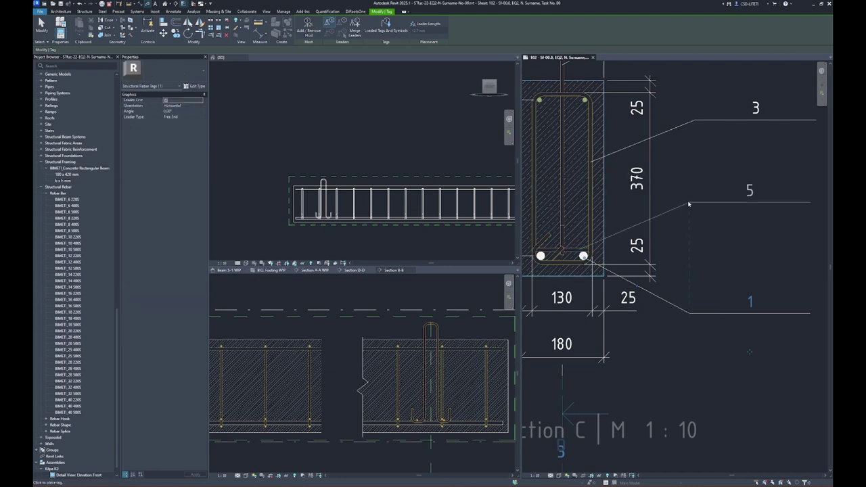
{"action": "left_click", "coordinate": [688, 201]}
{"action": "middle_click_drag", "start_coordinate": [587, 105], "coordinate": [568, 250]}
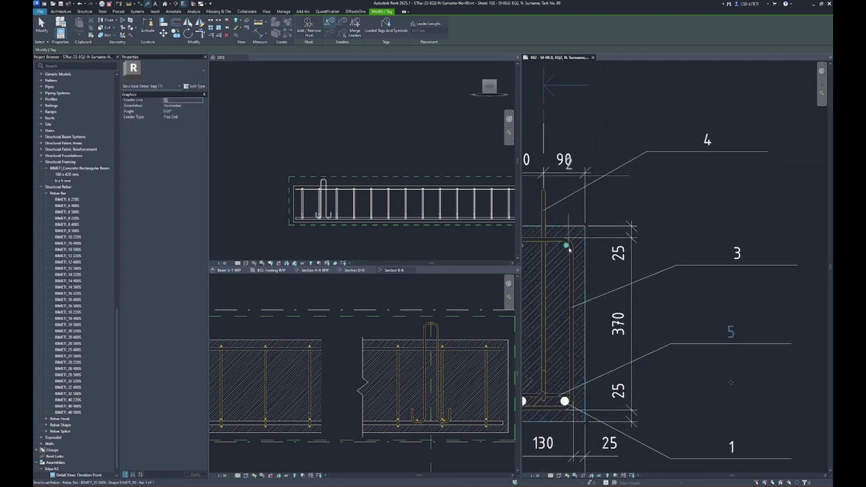
{"action": "left_click", "coordinate": [605, 220]}
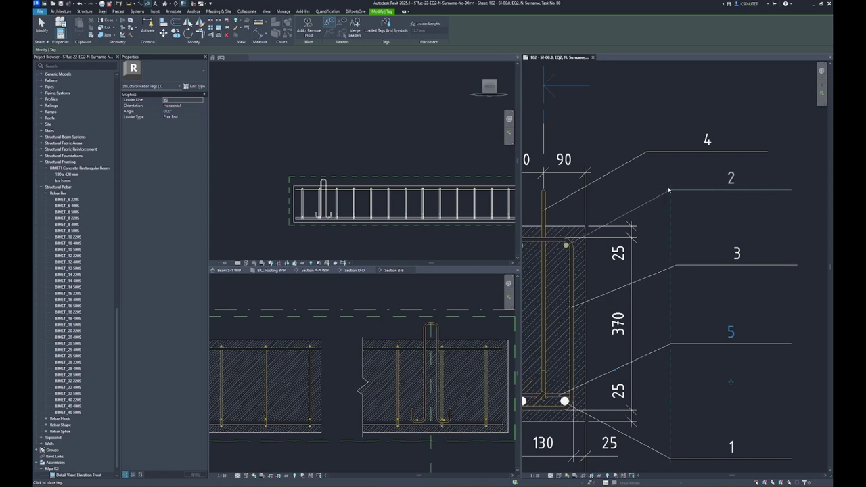
{"action": "left_click", "coordinate": [668, 190]}
{"action": "key", "text": "Escape"}
Switch all five rebar tags to the Mark_Type Name type and left-align them.
{"action": "scroll", "coordinate": [609, 179], "scroll_direction": "down", "scroll_amount": 3}
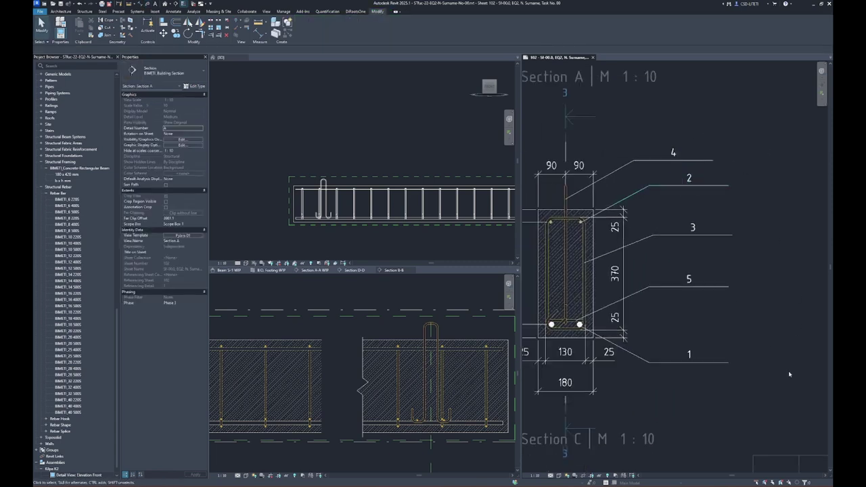
{"action": "left_click_drag", "start_coordinate": [789, 374], "coordinate": [639, 139]}
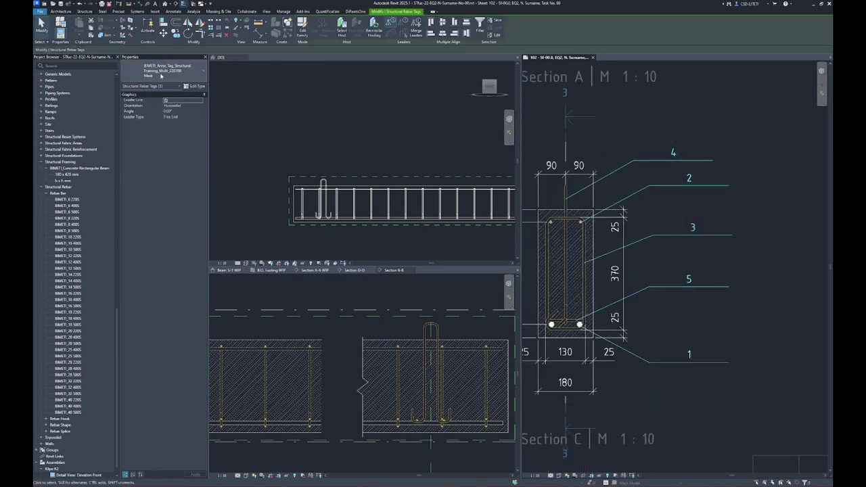
{"action": "left_click", "coordinate": [162, 70]}
{"action": "left_click", "coordinate": [157, 111]}
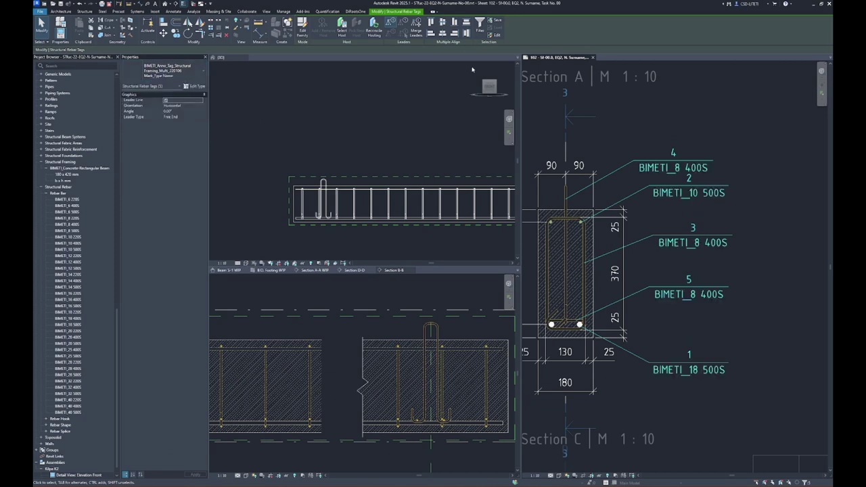
{"action": "left_click", "coordinate": [430, 35]}
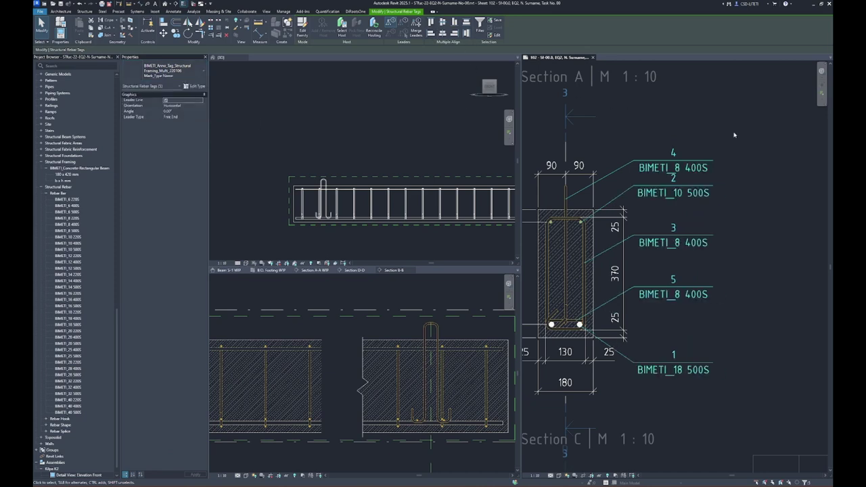
{"action": "left_click", "coordinate": [790, 261]}
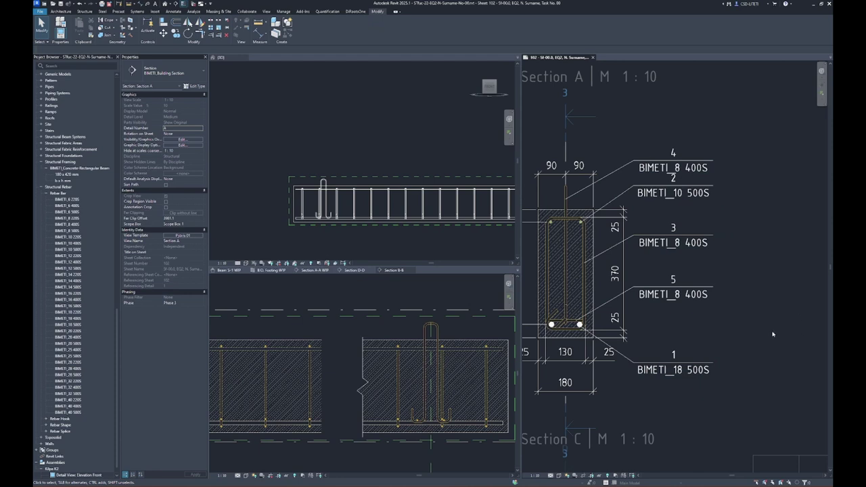
Move tag 4 up so it sits above tag 2.
{"action": "scroll", "coordinate": [694, 124], "scroll_direction": "up", "scroll_amount": 3}
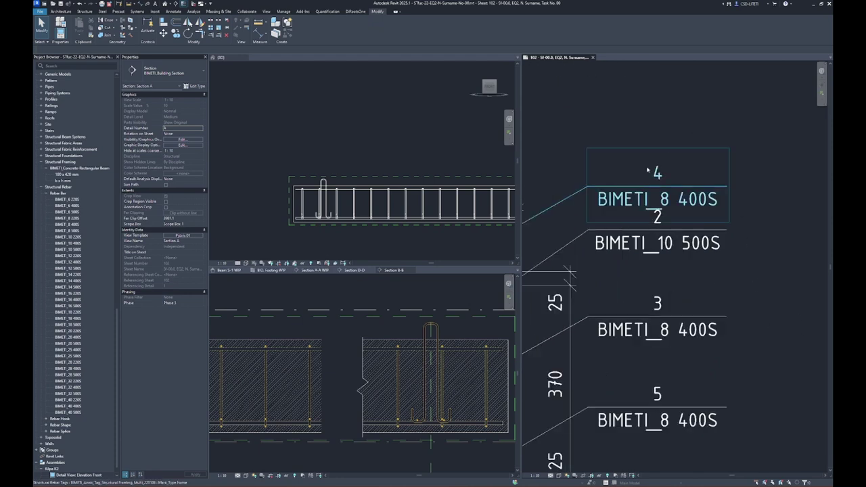
{"action": "left_click", "coordinate": [653, 199]}
{"action": "mouse_move", "coordinate": [659, 226]}
{"action": "left_mouse_down"}
{"action": "mouse_move", "coordinate": [659, 200]}
{"action": "mouse_move", "coordinate": [692, 209]}
{"action": "left_mouse_up"}
{"action": "scroll", "coordinate": [764, 176], "scroll_direction": "down", "scroll_amount": 2}
{"action": "scroll", "coordinate": [689, 206], "scroll_direction": "up", "scroll_amount": 2}
{"action": "left_click", "coordinate": [792, 284]}
{"action": "scroll", "coordinate": [800, 349], "scroll_direction": "down", "scroll_amount": 4}
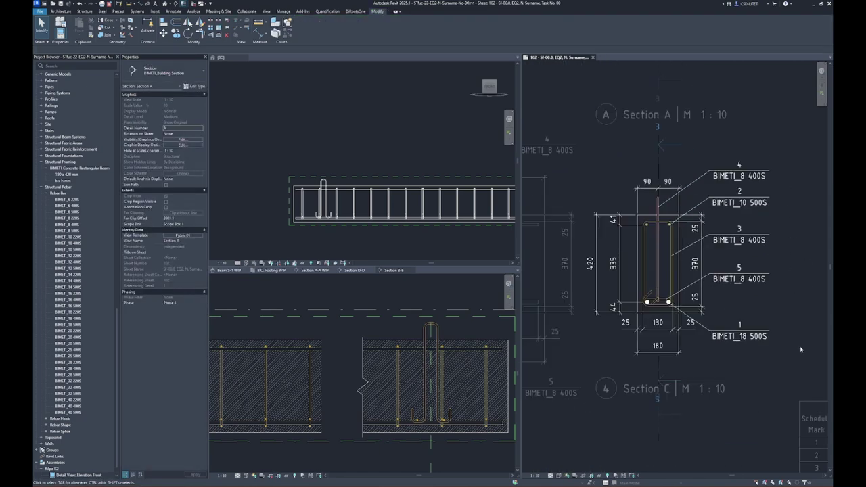
Return to sheet 102 and bring the Section B viewport into view.
{"action": "double_click", "coordinate": [777, 401]}
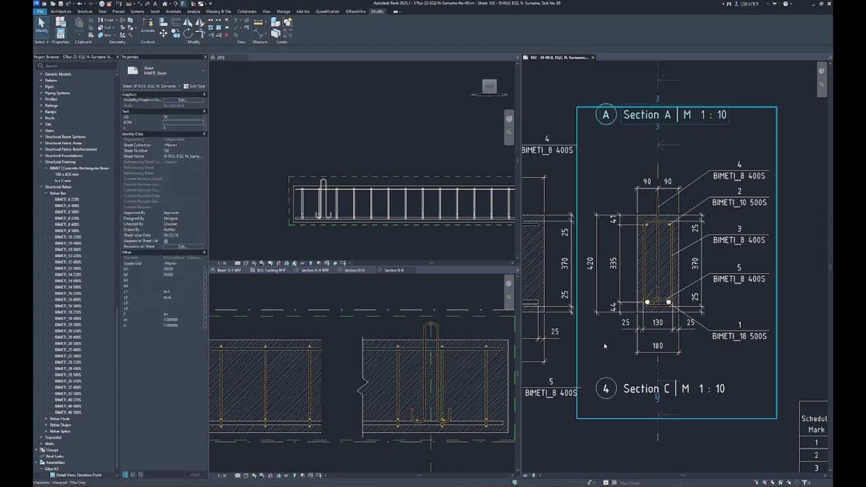
{"action": "middle_click_drag", "start_coordinate": [603, 342], "coordinate": [778, 284]}
{"action": "scroll", "coordinate": [629, 206], "scroll_direction": "down", "scroll_amount": 2}
{"action": "scroll", "coordinate": [629, 206], "scroll_direction": "up", "scroll_amount": 2}
{"action": "scroll", "coordinate": [629, 207], "scroll_direction": "down", "scroll_amount": 3}
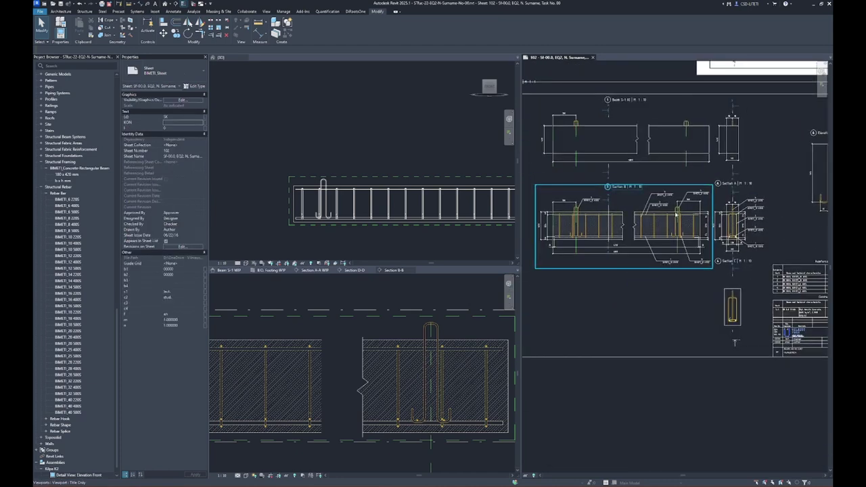
In the beam elevation viewport, add a 350 aligned dimension from rebar centreline to beam end.
{"action": "scroll", "coordinate": [676, 202], "scroll_direction": "up", "scroll_amount": 2}
{"action": "scroll", "coordinate": [676, 196], "scroll_direction": "up", "scroll_amount": 2}
{"action": "scroll", "coordinate": [679, 186], "scroll_direction": "up", "scroll_amount": 2}
{"action": "left_click", "coordinate": [683, 179]}
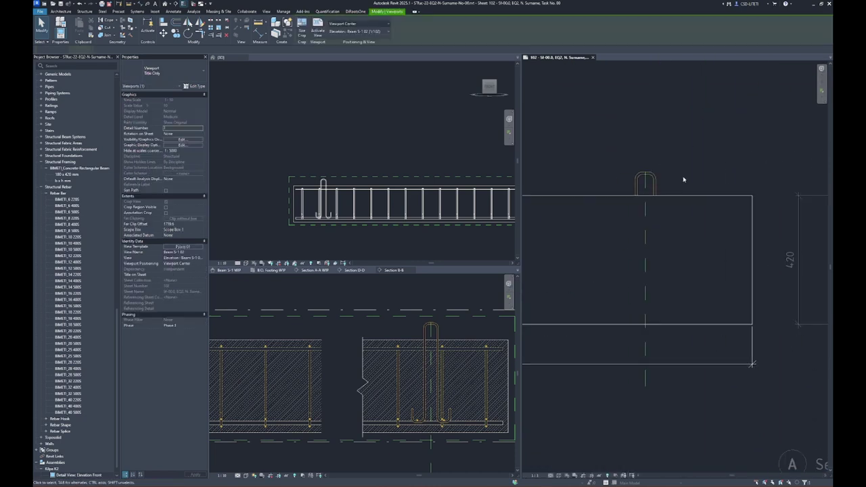
{"action": "double_click", "coordinate": [683, 179]}
{"action": "key", "text": "d"}
{"action": "key", "text": "i"}
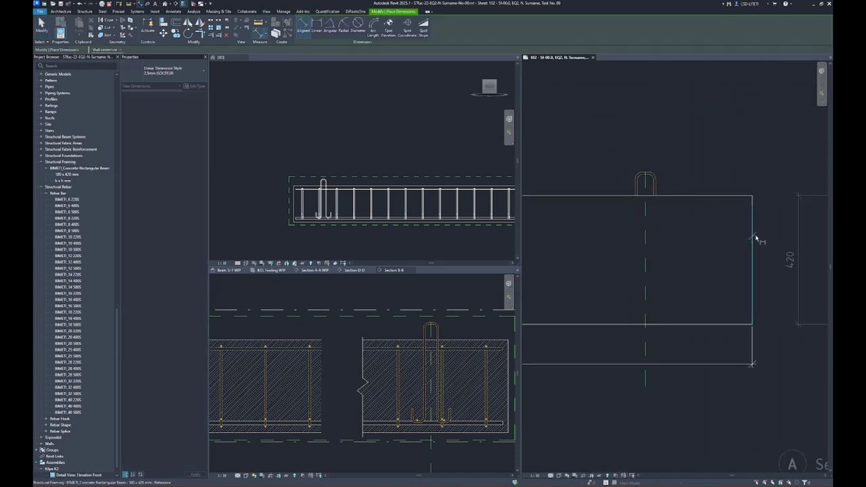
{"action": "left_click", "coordinate": [646, 178]}
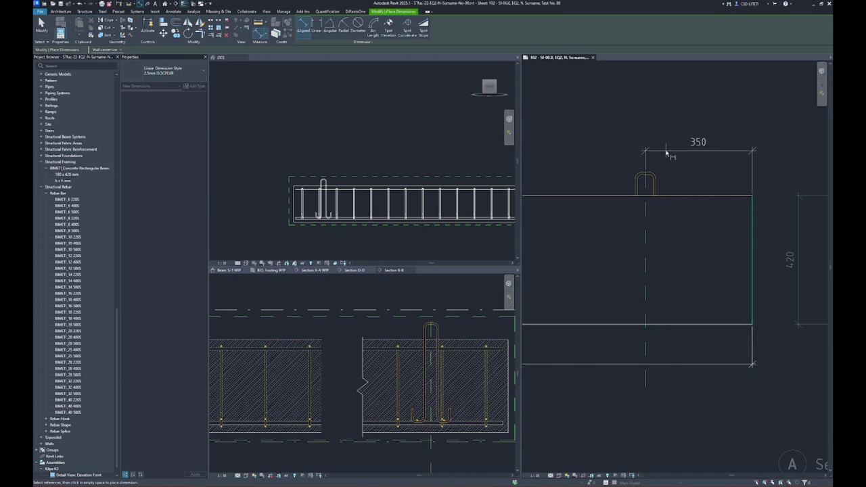
{"action": "left_click", "coordinate": [666, 154]}
{"action": "key", "text": "Escape"}
Tag the beam with its 180 x 420 mm size tag and the hooked rebar with tag 4.
{"action": "scroll", "coordinate": [688, 199], "scroll_direction": "up", "scroll_amount": 3}
{"action": "key", "text": "t"}
{"action": "key", "text": "g"}
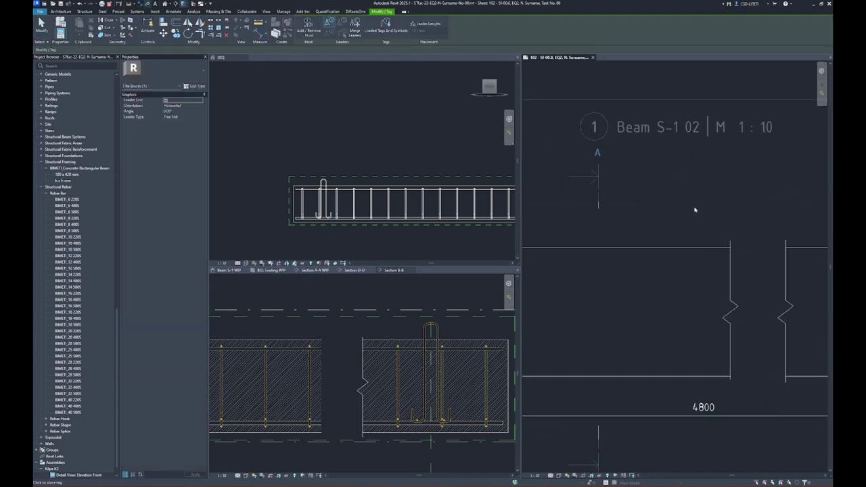
{"action": "left_click", "coordinate": [624, 257]}
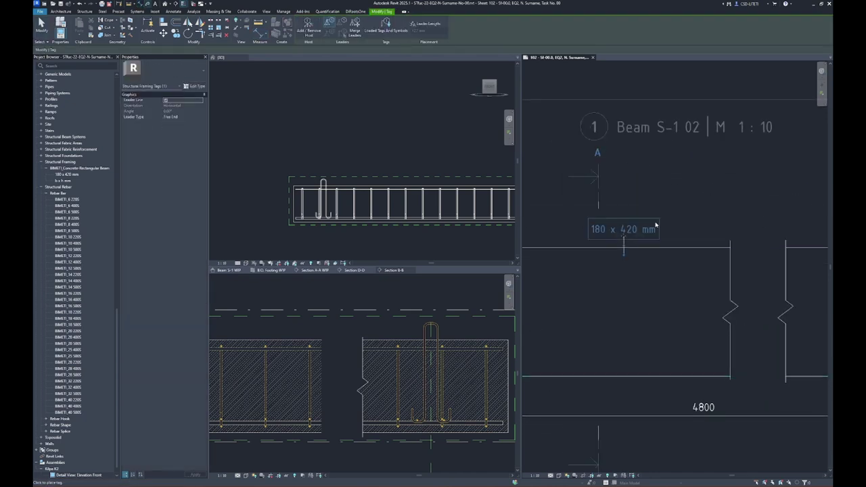
{"action": "middle_click_drag", "start_coordinate": [654, 224], "coordinate": [593, 215]}
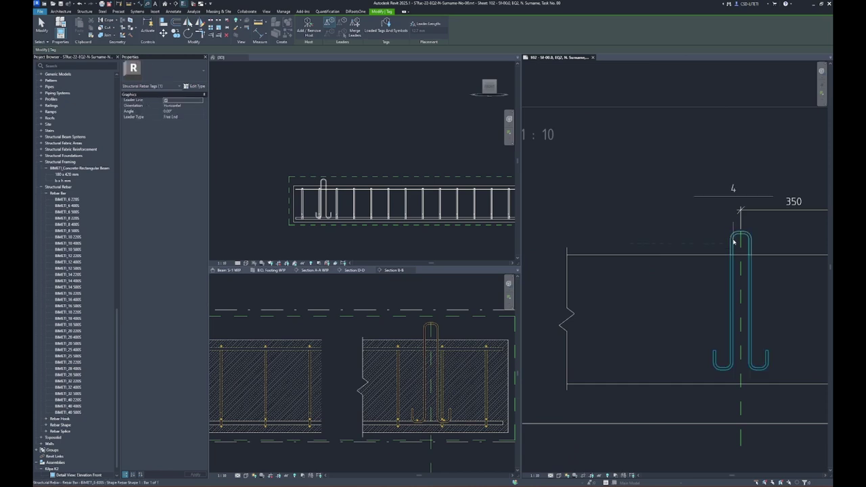
{"action": "mouse_move", "coordinate": [674, 214]}
{"action": "middle_mouse_down"}
{"action": "mouse_move", "coordinate": [611, 229]}
{"action": "mouse_move", "coordinate": [667, 239]}
{"action": "middle_mouse_up"}
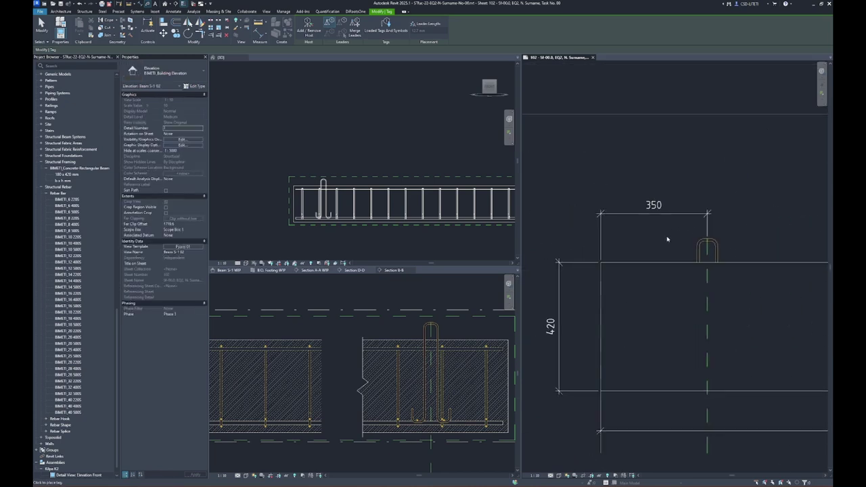
{"action": "left_click", "coordinate": [717, 253]}
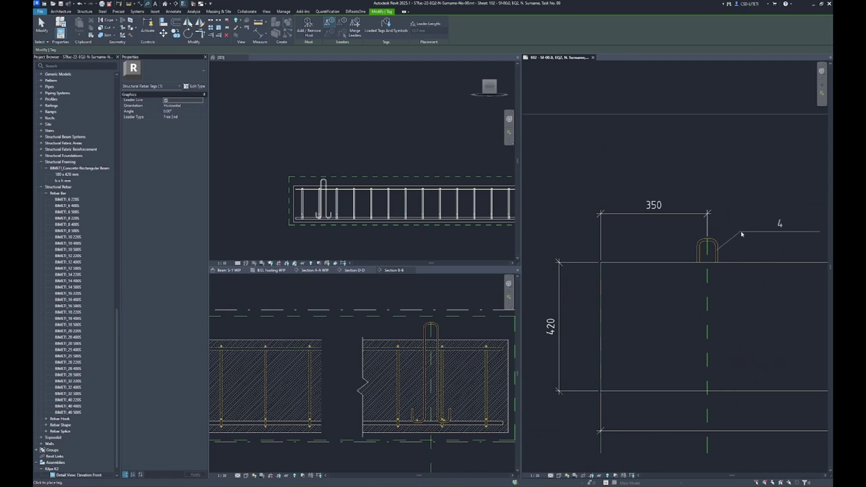
{"action": "key", "text": "Escape"}
Change the elevation's rebar tag 4 to the Mark_Type Name type.
{"action": "middle_click_drag", "start_coordinate": [808, 236], "coordinate": [666, 224]}
{"action": "scroll", "coordinate": [666, 224], "scroll_direction": "down", "scroll_amount": 1}
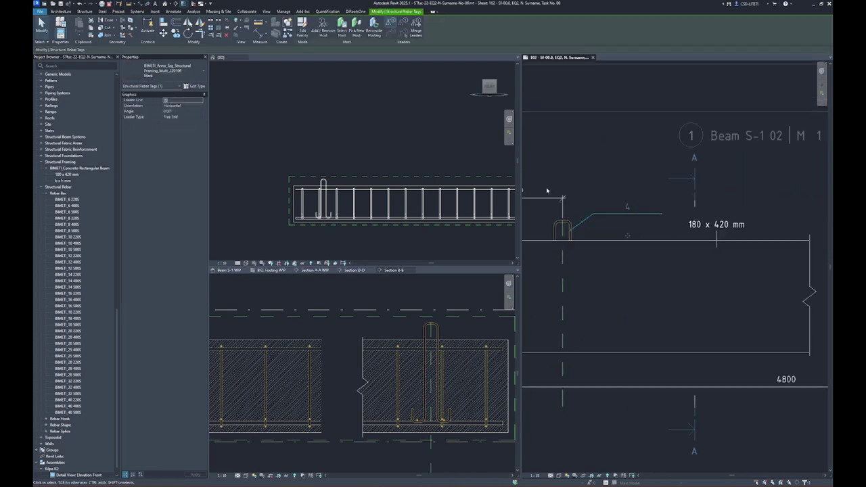
{"action": "left_click", "coordinate": [616, 206]}
{"action": "middle_click_drag", "start_coordinate": [822, 196], "coordinate": [675, 183]}
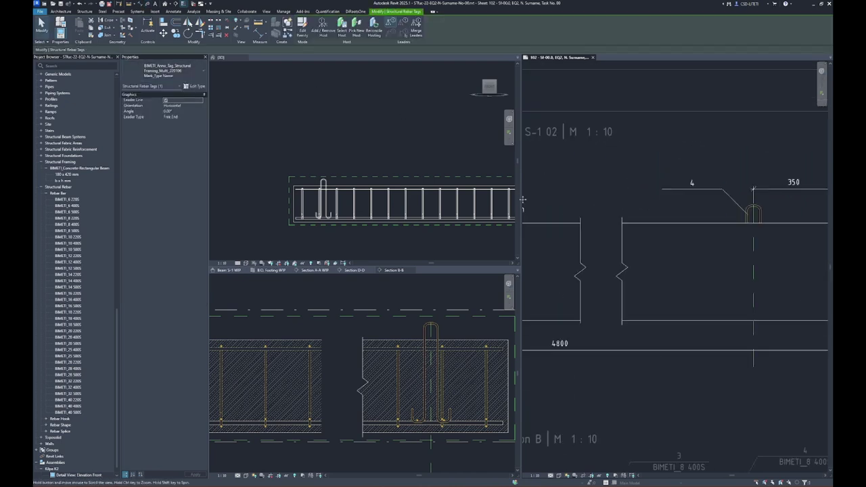
{"action": "left_click", "coordinate": [162, 71]}
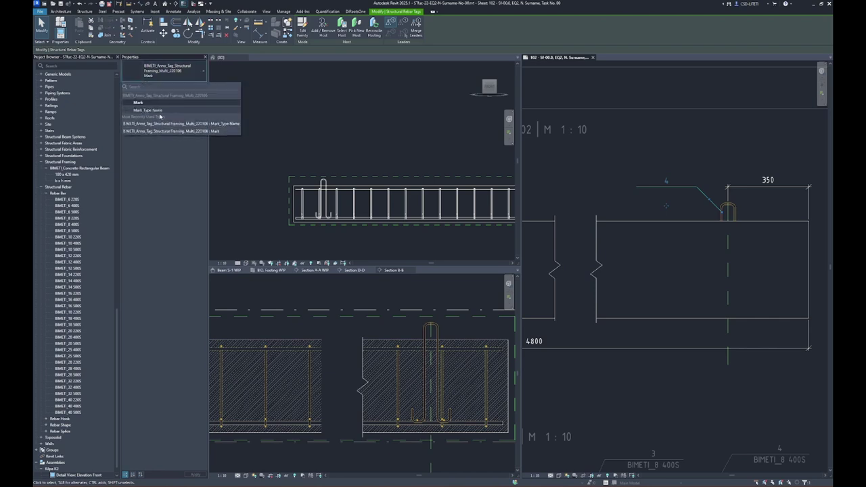
{"action": "left_click", "coordinate": [162, 115]}
{"action": "left_click", "coordinate": [786, 174]}
{"action": "middle_click_drag", "start_coordinate": [786, 174], "coordinate": [689, 209]}
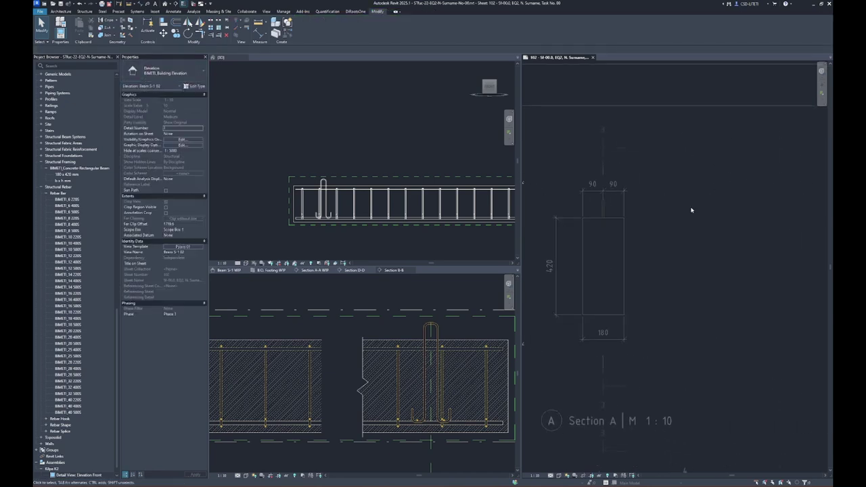
In the end section, place a 180 x 420 mm size tag and rebar tag 4 above.
{"action": "double_click", "coordinate": [615, 252]}
{"action": "key", "text": "t"}
{"action": "key", "text": "g"}
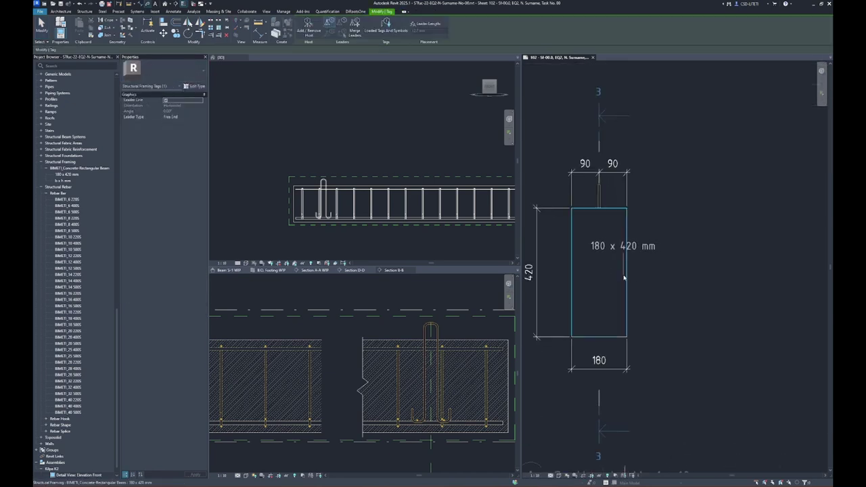
{"action": "left_click", "coordinate": [678, 275]}
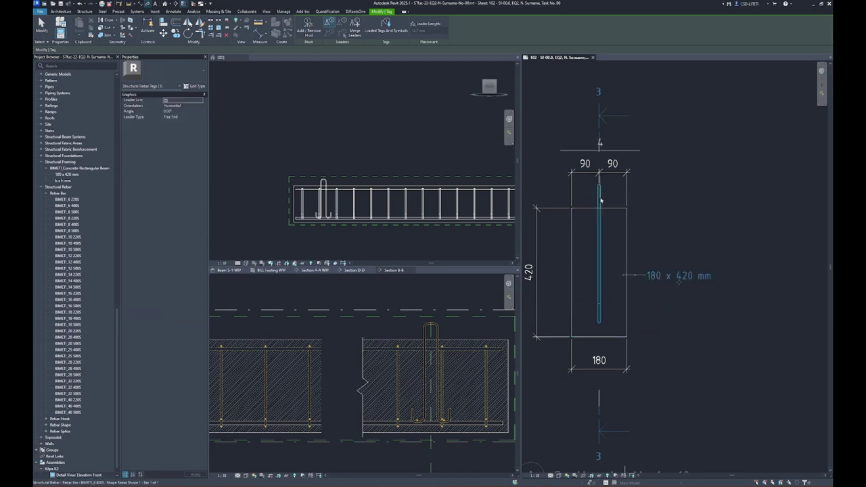
{"action": "left_click", "coordinate": [600, 200]}
{"action": "left_click", "coordinate": [646, 182]}
{"action": "key", "text": "Escape"}
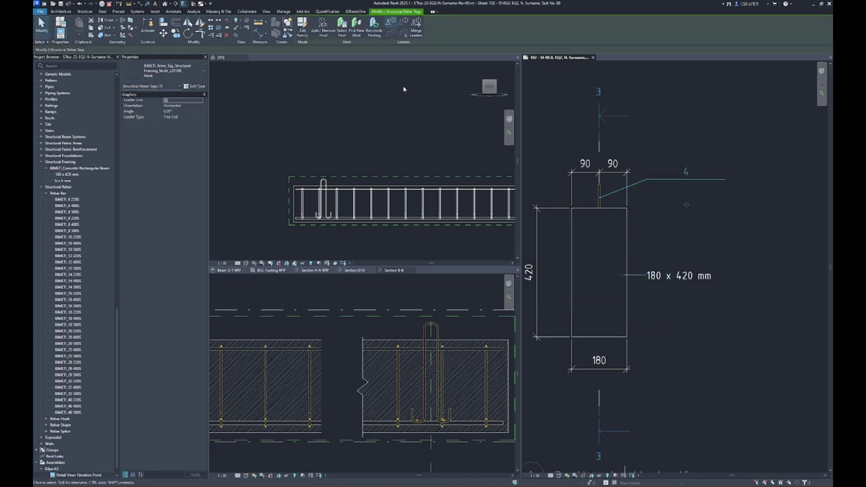
Switch the end section's rebar tag to Mark_Type Name so it reads 4 BIMETI_8 400S.
{"action": "left_click", "coordinate": [168, 70]}
{"action": "left_click", "coordinate": [149, 110]}
{"action": "left_click", "coordinate": [626, 148]}
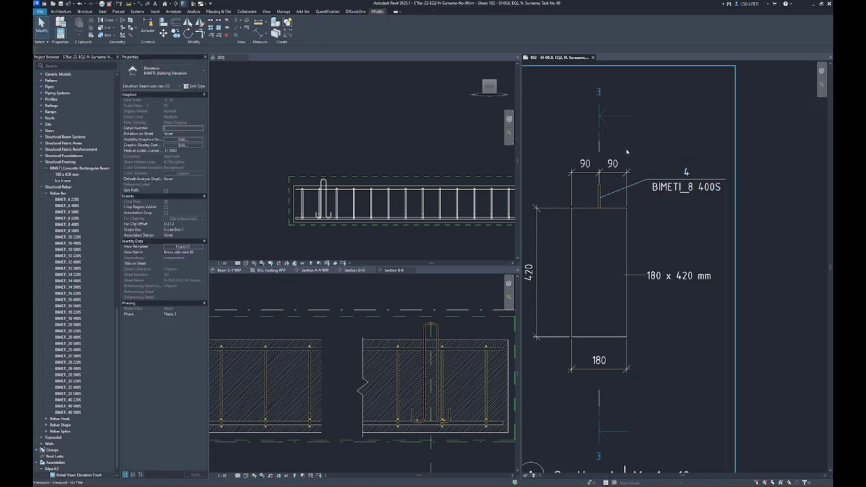
{"action": "scroll", "coordinate": [676, 176], "scroll_direction": "down", "scroll_amount": 5}
{"action": "scroll", "coordinate": [753, 200], "scroll_direction": "up", "scroll_amount": 3}
In the Section D viewport, drag the break line leftward to its new position.
{"action": "scroll", "coordinate": [753, 199], "scroll_direction": "down", "scroll_amount": 3}
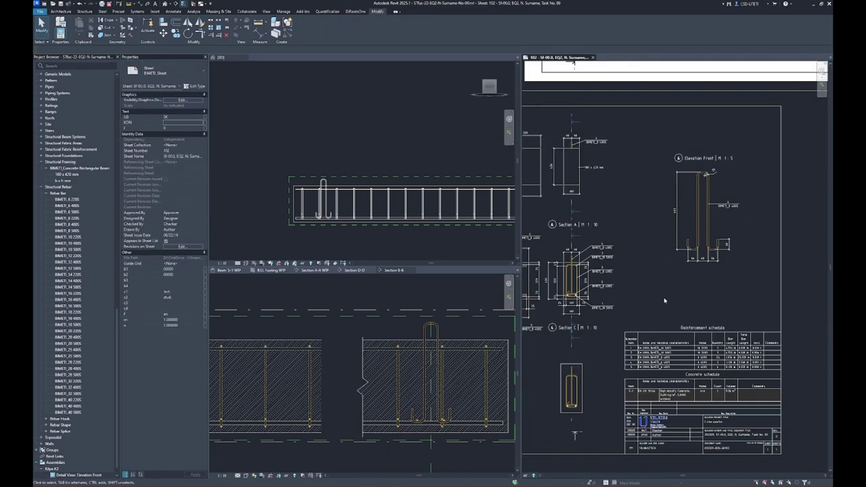
{"action": "middle_click_drag", "start_coordinate": [753, 199], "coordinate": [732, 274]}
{"action": "scroll", "coordinate": [732, 274], "scroll_direction": "down", "scroll_amount": 3}
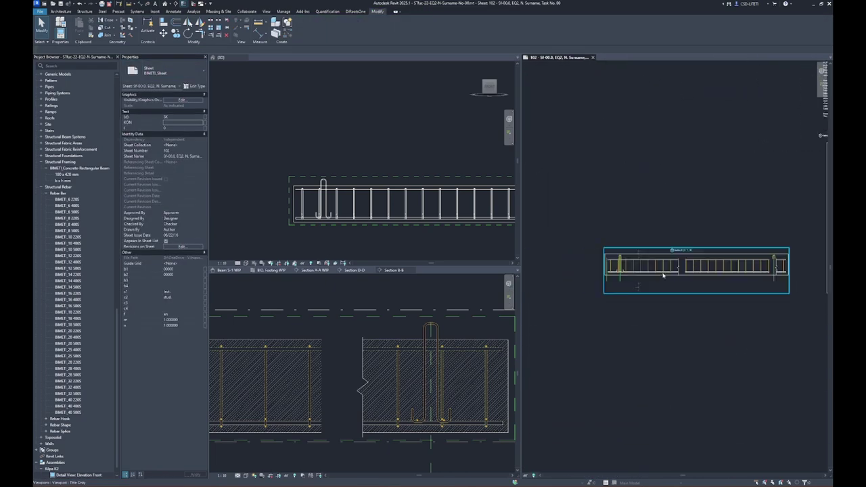
{"action": "left_click", "coordinate": [688, 260]}
{"action": "scroll", "coordinate": [688, 257], "scroll_direction": "up", "scroll_amount": 2}
{"action": "scroll", "coordinate": [688, 255], "scroll_direction": "up", "scroll_amount": 2}
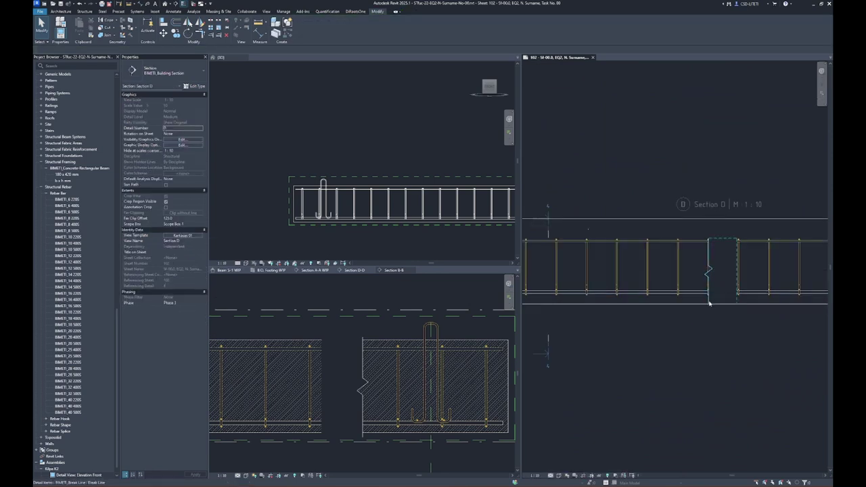
{"action": "left_click_drag", "start_coordinate": [708, 301], "coordinate": [600, 297]}
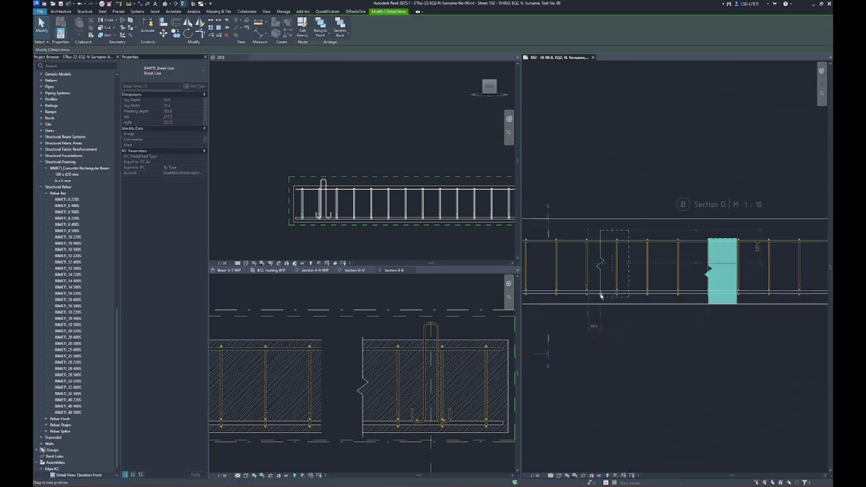
{"action": "left_click_drag", "start_coordinate": [601, 296], "coordinate": [603, 267]}
{"action": "key", "text": "Escape"}
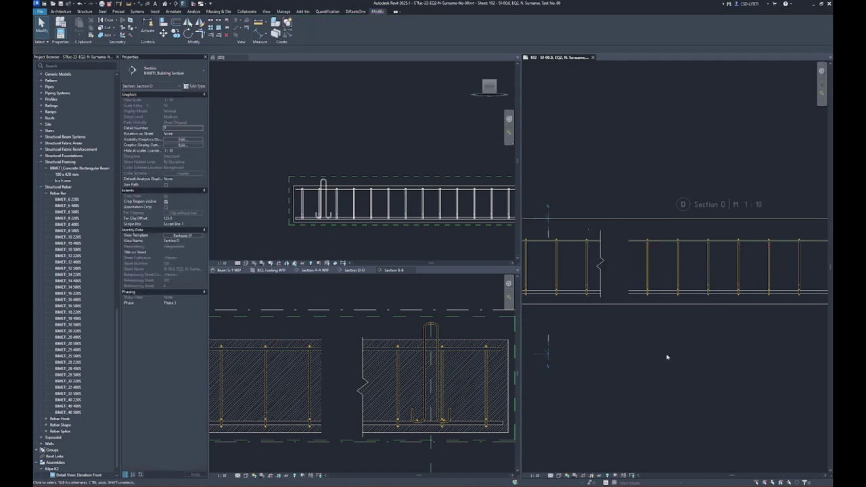
Move the second break line further left along the beam.
{"action": "scroll", "coordinate": [603, 265], "scroll_direction": "up", "scroll_amount": 3}
{"action": "left_click", "coordinate": [588, 306]}
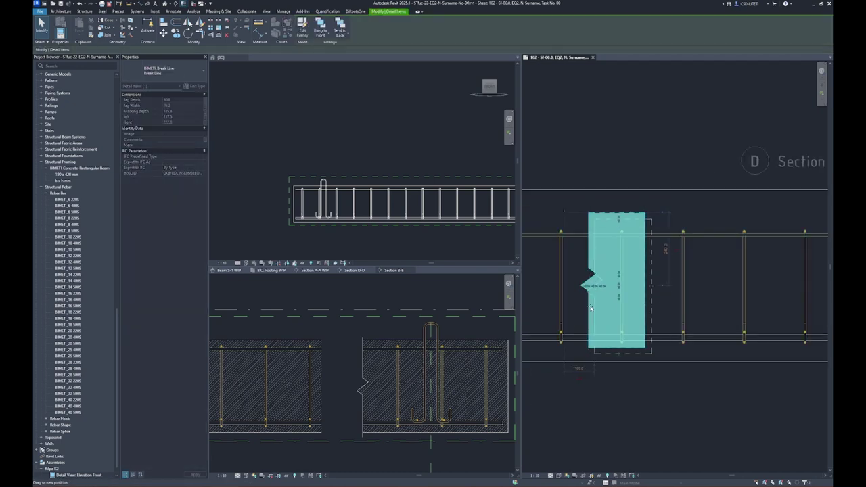
{"action": "left_click", "coordinate": [564, 213]}
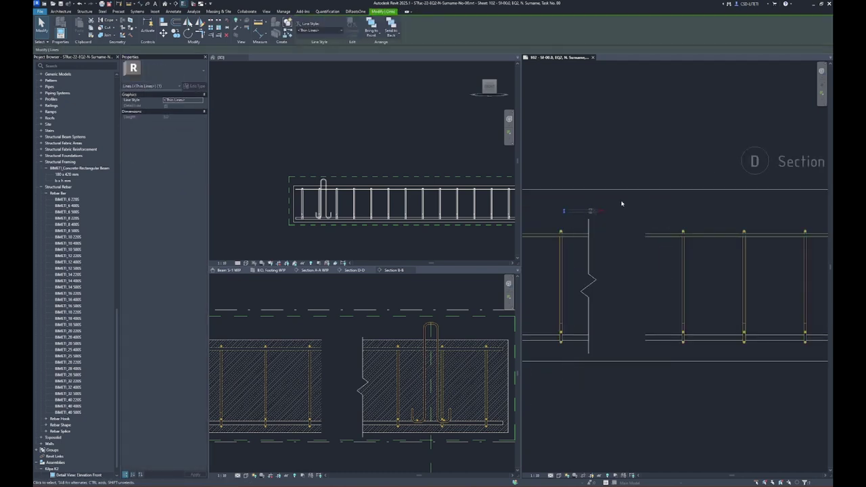
{"action": "key", "text": "Escape"}
{"action": "scroll", "coordinate": [599, 229], "scroll_direction": "down", "scroll_amount": 3}
{"action": "scroll", "coordinate": [814, 225], "scroll_direction": "up", "scroll_amount": 3}
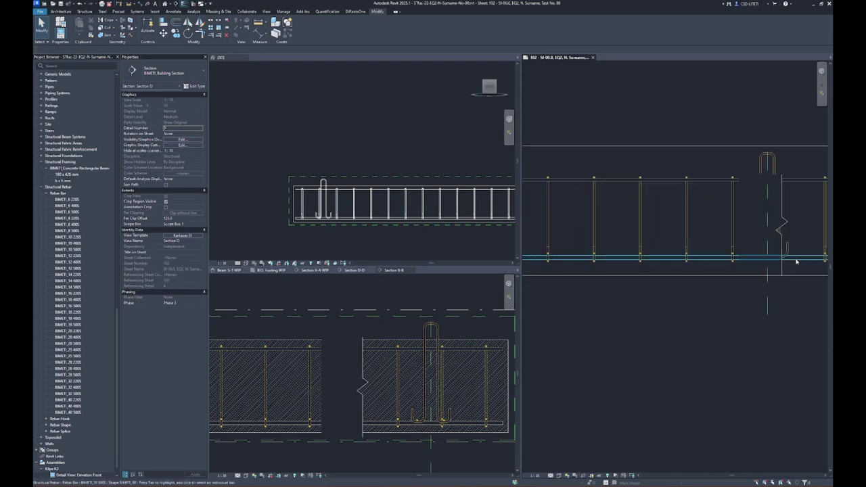
{"action": "left_click_drag", "start_coordinate": [783, 273], "coordinate": [608, 264]}
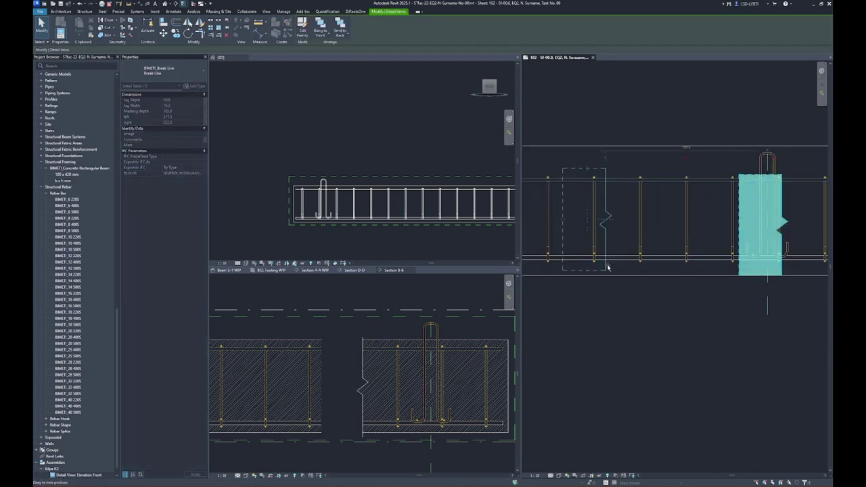
{"action": "left_click", "coordinate": [638, 339]}
Zoom out to view the whole Section D beam in its three shortened pieces.
{"action": "scroll", "coordinate": [690, 315], "scroll_direction": "down", "scroll_amount": 2}
{"action": "scroll", "coordinate": [760, 304], "scroll_direction": "down", "scroll_amount": 2}
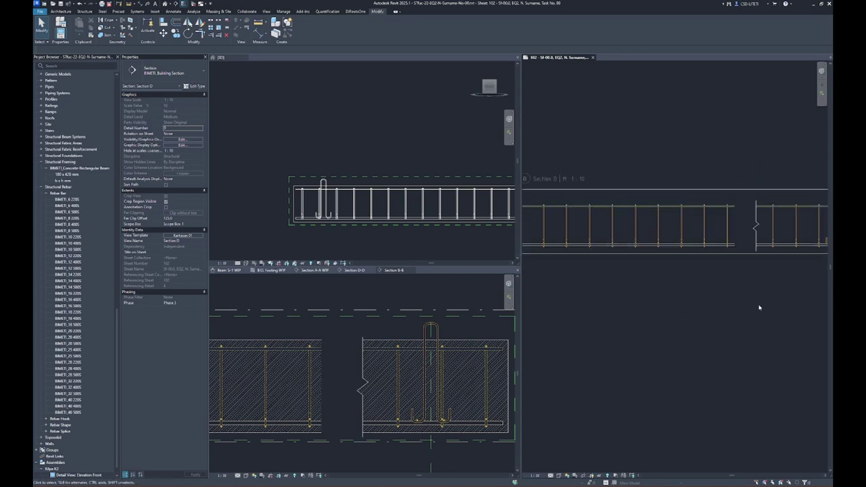
{"action": "scroll", "coordinate": [681, 326], "scroll_direction": "down", "scroll_amount": 1}
{"action": "middle_click_drag", "start_coordinate": [681, 327], "coordinate": [720, 320]}
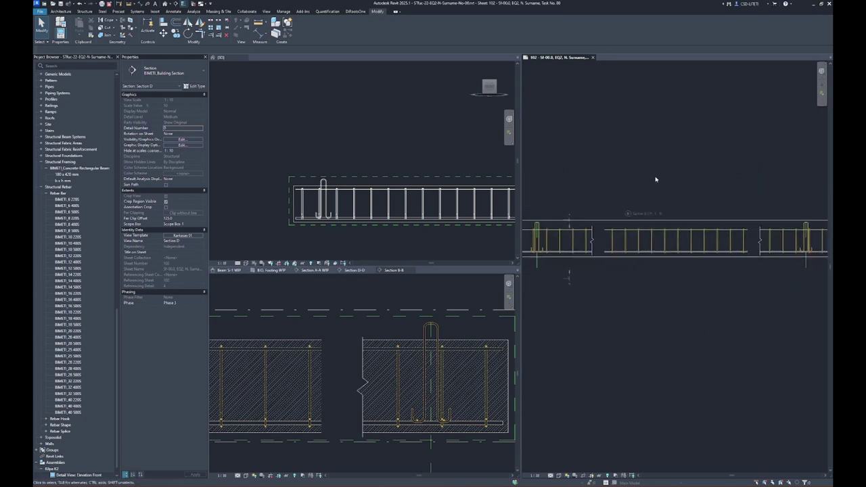
{"action": "scroll", "coordinate": [610, 157], "scroll_direction": "down", "scroll_amount": 1}
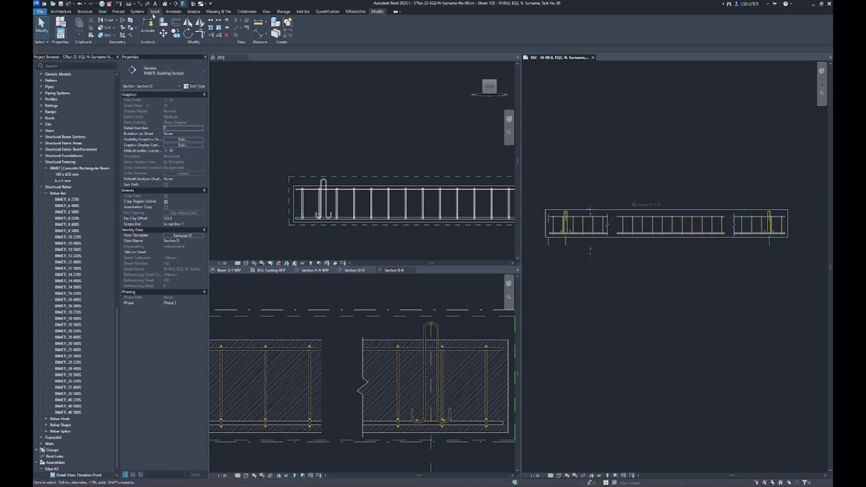
{"action": "left_click", "coordinate": [172, 12]}
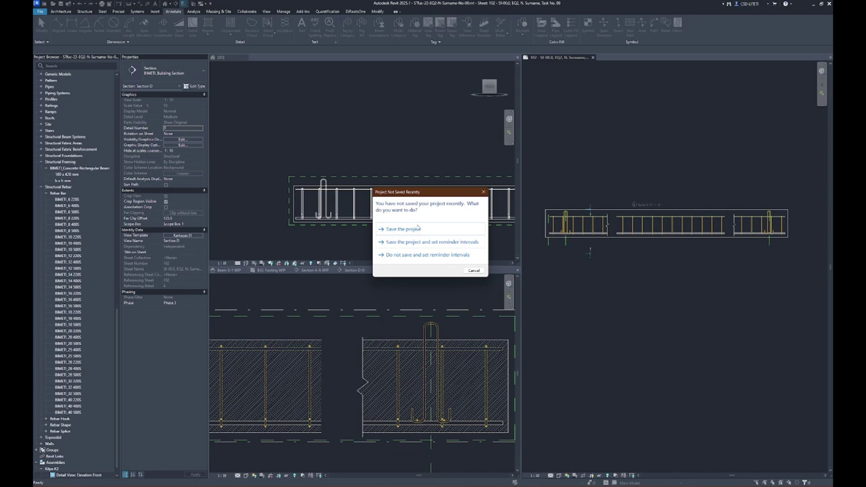
Dismiss the save reminder and place a multi-rebar annotation on the Section D stirrups below the beam.
{"action": "left_click", "coordinate": [419, 229]}
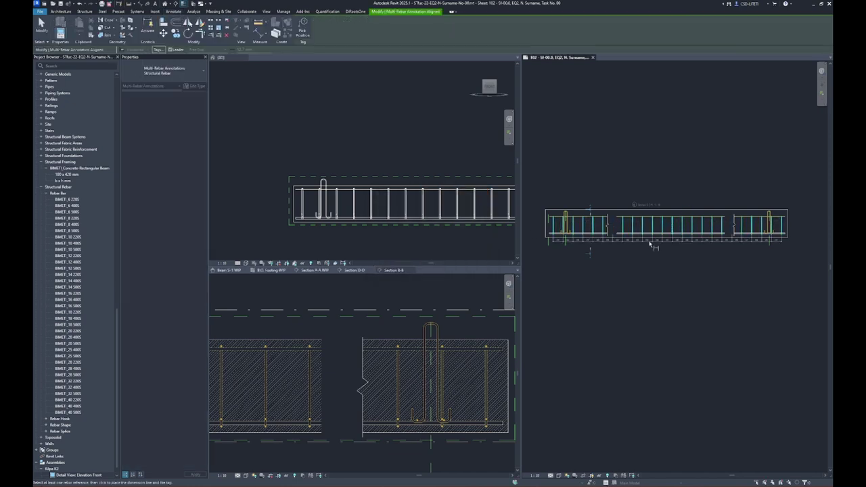
{"action": "scroll", "coordinate": [656, 240], "scroll_direction": "up", "scroll_amount": 4}
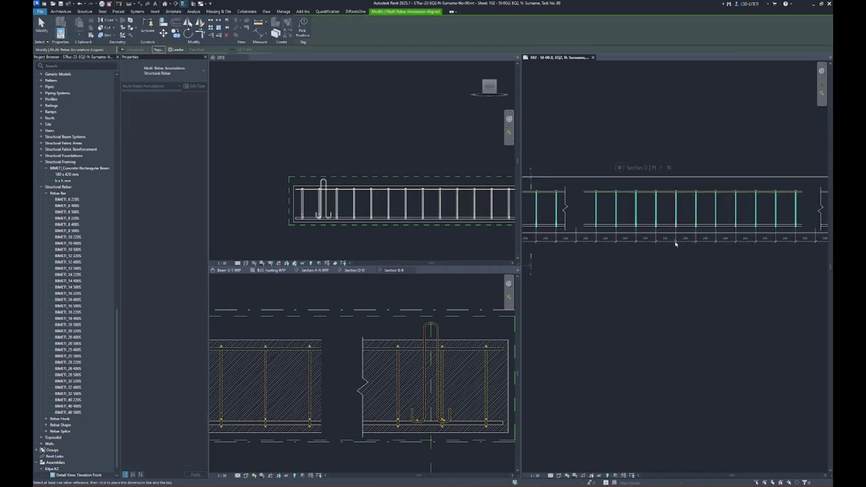
{"action": "left_click", "coordinate": [673, 245]}
{"action": "scroll", "coordinate": [711, 233], "scroll_direction": "up", "scroll_amount": 4}
{"action": "left_click", "coordinate": [710, 241]}
{"action": "scroll", "coordinate": [687, 255], "scroll_direction": "down", "scroll_amount": 2}
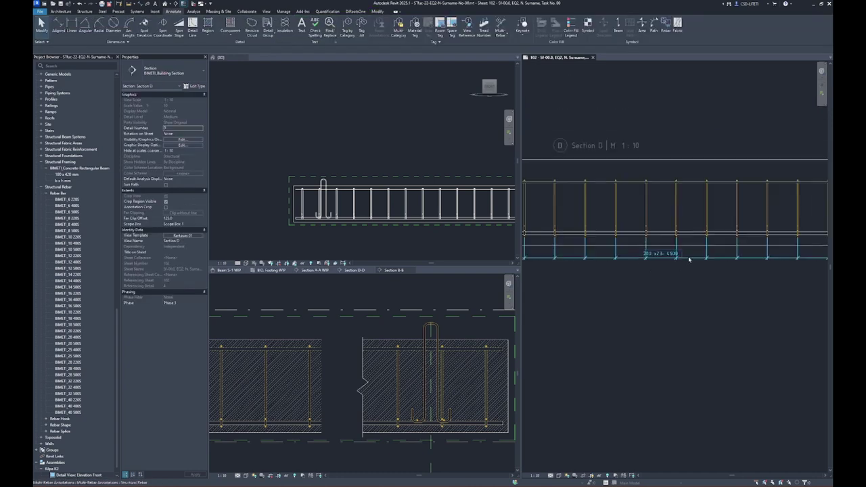
{"action": "left_click", "coordinate": [696, 254]}
{"action": "scroll", "coordinate": [706, 251], "scroll_direction": "down", "scroll_amount": 2}
{"action": "scroll", "coordinate": [705, 251], "scroll_direction": "up", "scroll_amount": 3}
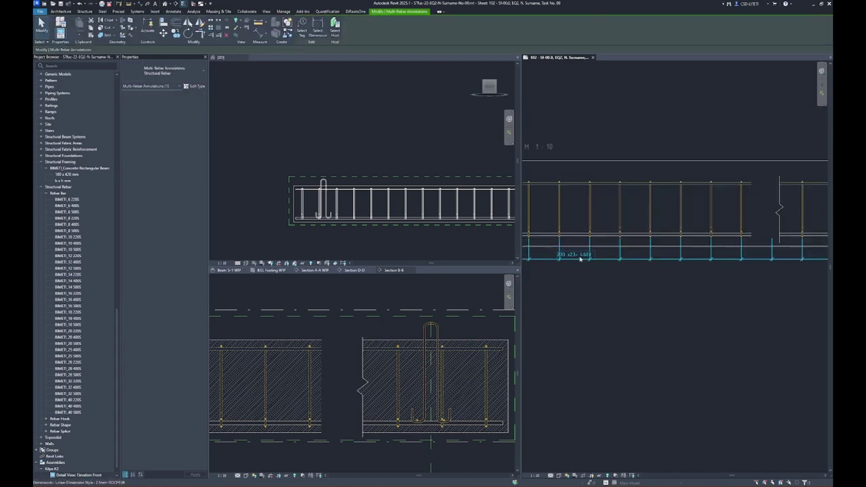
Shift the 200 x23= 4600 annotation text slightly to the right.
{"action": "left_click", "coordinate": [580, 257]}
{"action": "left_click_drag", "start_coordinate": [811, 262], "coordinate": [819, 262]}
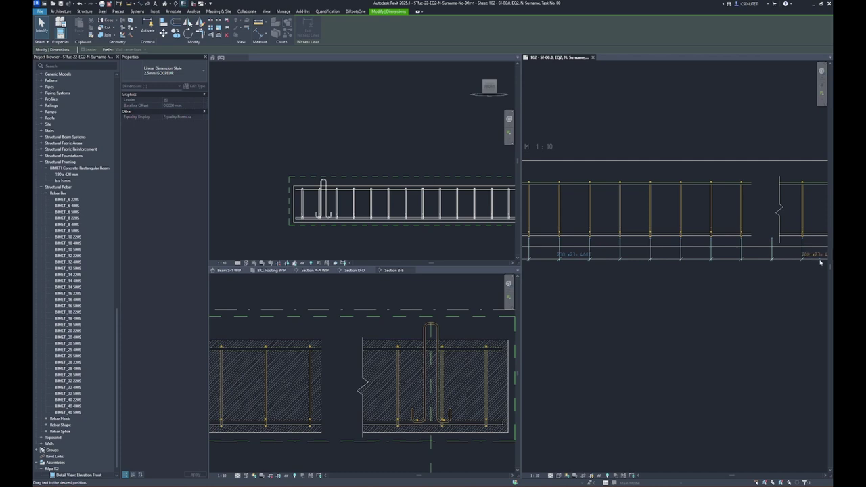
{"action": "key", "text": "Escape"}
{"action": "scroll", "coordinate": [724, 294], "scroll_direction": "down", "scroll_amount": 2}
{"action": "scroll", "coordinate": [690, 297], "scroll_direction": "down", "scroll_amount": 2}
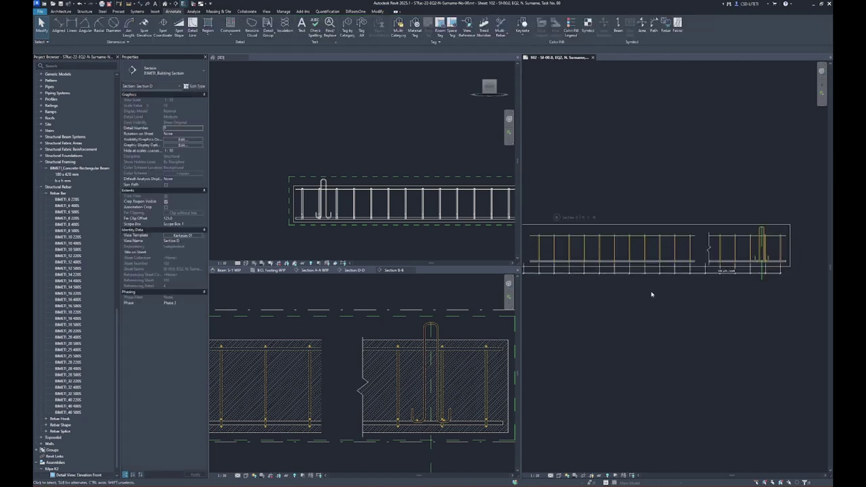
{"action": "scroll", "coordinate": [717, 292], "scroll_direction": "down", "scroll_amount": 1}
{"action": "scroll", "coordinate": [665, 280], "scroll_direction": "up", "scroll_amount": 1}
{"action": "scroll", "coordinate": [653, 297], "scroll_direction": "up", "scroll_amount": 4}
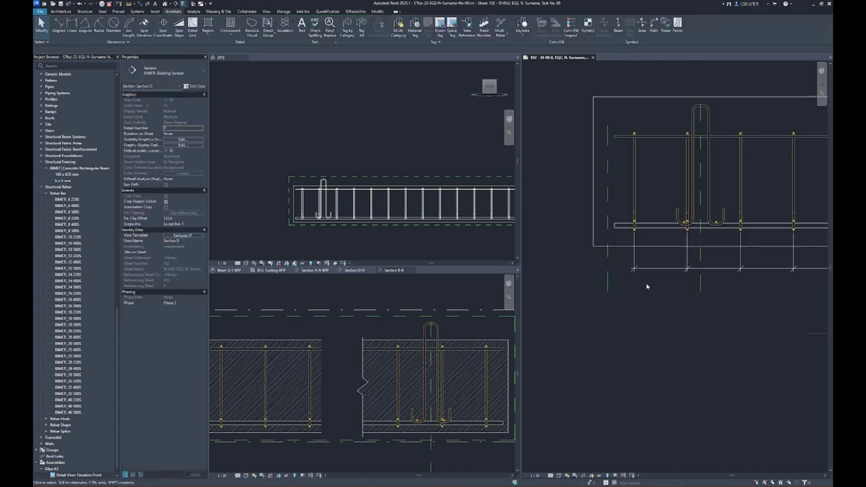
Start aligned dimensioning with DI and place a 75 dimension below the beam.
{"action": "key", "text": "d"}
{"action": "key", "text": "i"}
{"action": "scroll", "coordinate": [636, 264], "scroll_direction": "up", "scroll_amount": 2}
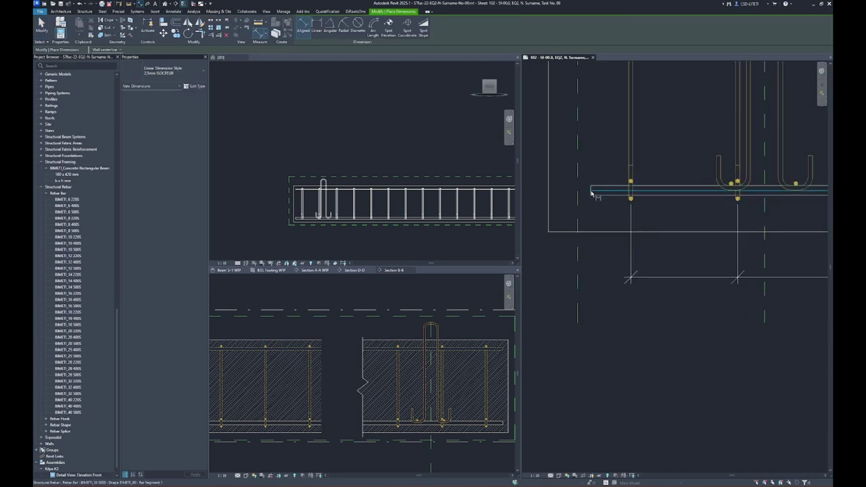
{"action": "left_click", "coordinate": [591, 194]}
{"action": "left_click", "coordinate": [632, 203]}
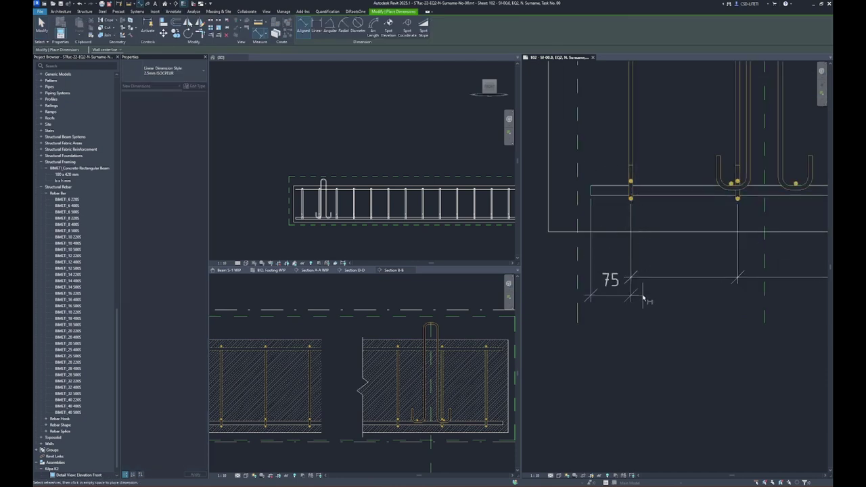
{"action": "left_click", "coordinate": [648, 279]}
{"action": "scroll", "coordinate": [748, 304], "scroll_direction": "down", "scroll_amount": 3}
{"action": "scroll", "coordinate": [683, 296], "scroll_direction": "down", "scroll_amount": 2}
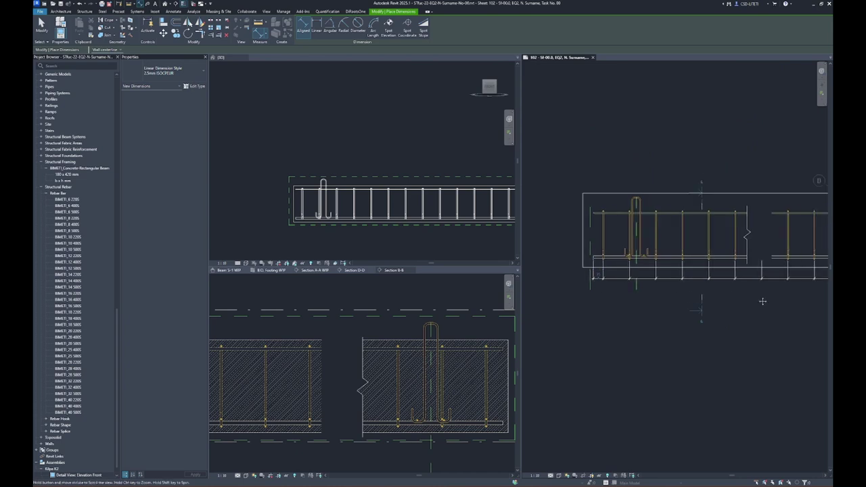
{"action": "scroll", "coordinate": [683, 295], "scroll_direction": "up", "scroll_amount": 5}
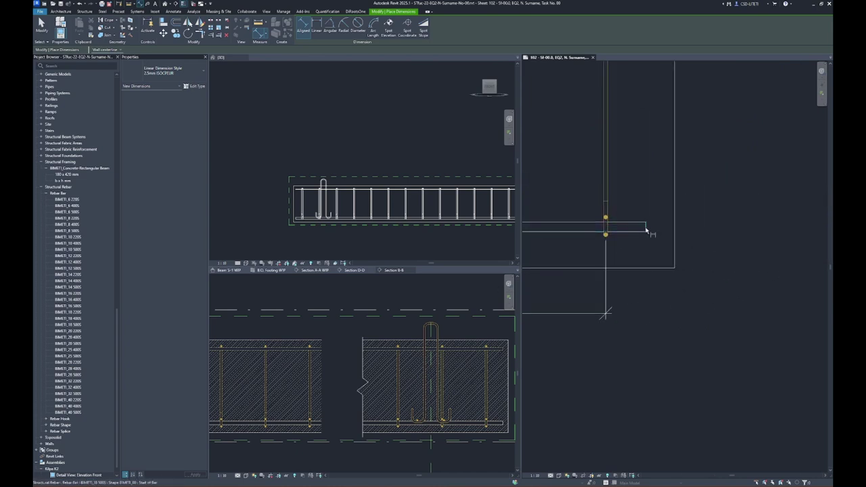
Add a 75 dimension between the horizontal and vertical bars, extending it to the left bar end.
{"action": "left_click", "coordinate": [646, 231]}
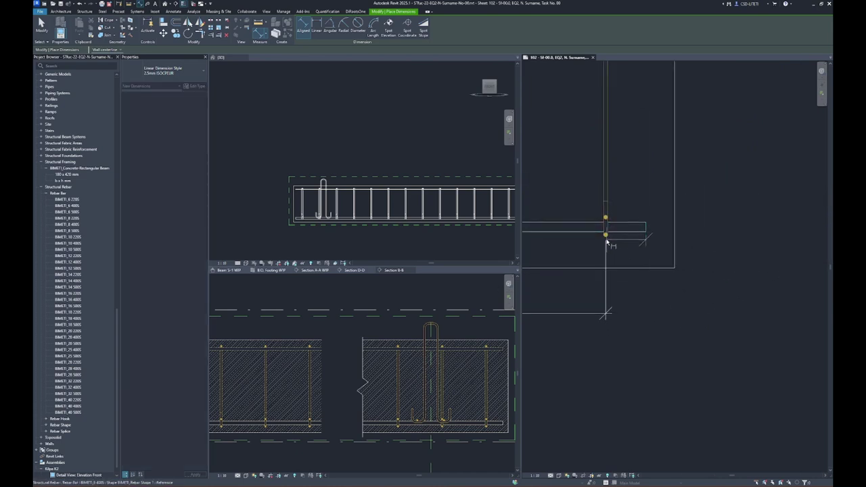
{"action": "left_click", "coordinate": [606, 241]}
{"action": "left_click", "coordinate": [654, 311]}
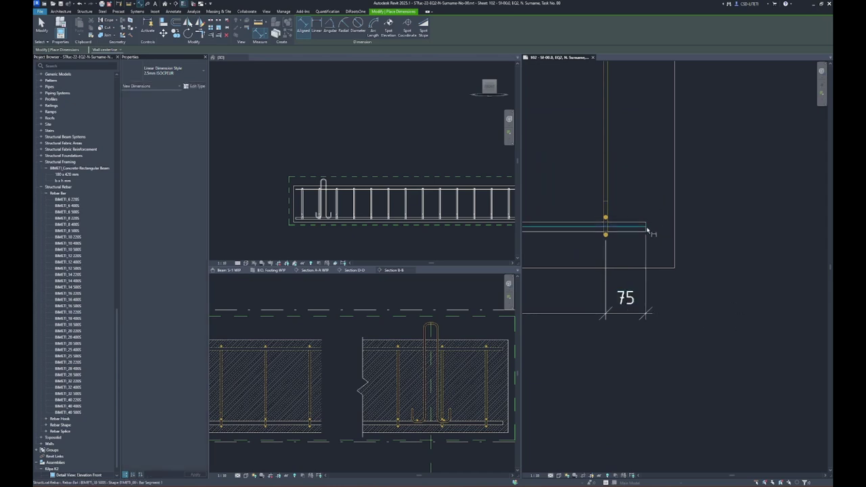
{"action": "scroll", "coordinate": [680, 241], "scroll_direction": "down", "scroll_amount": 5}
{"action": "middle_click_drag", "start_coordinate": [680, 241], "coordinate": [740, 293]}
{"action": "scroll", "coordinate": [659, 278], "scroll_direction": "up", "scroll_amount": 3}
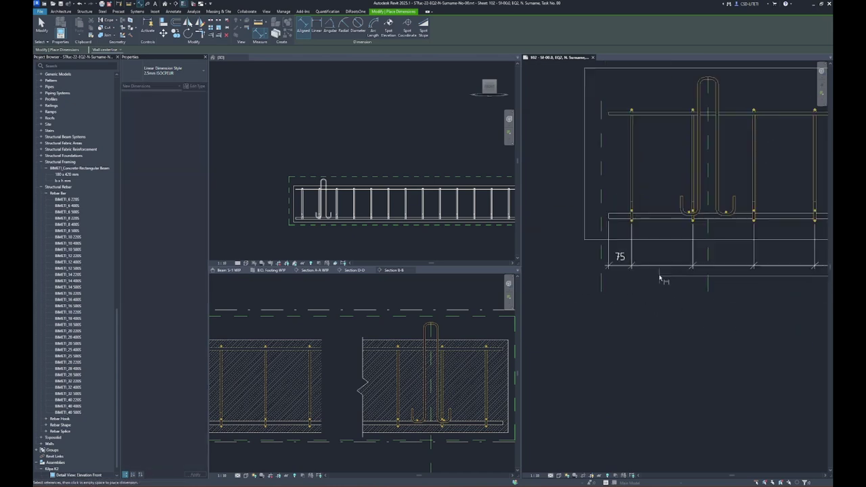
{"action": "left_click", "coordinate": [615, 217]}
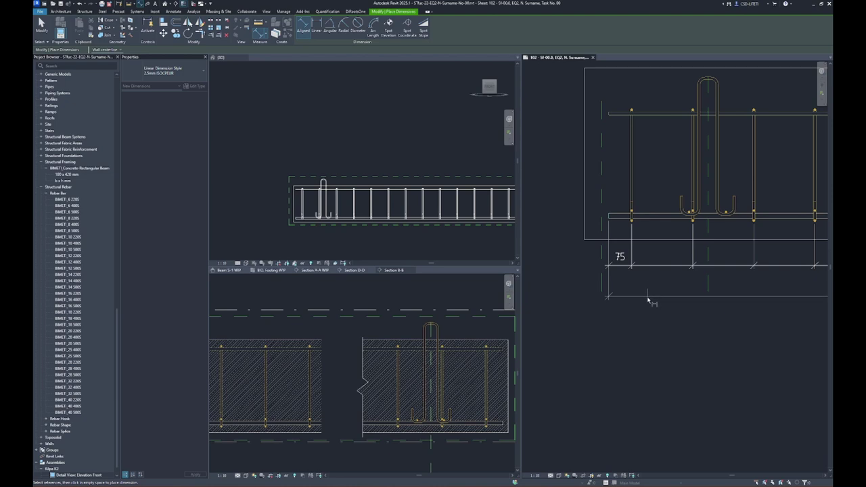
{"action": "left_click", "coordinate": [647, 300]}
{"action": "scroll", "coordinate": [721, 329], "scroll_direction": "down", "scroll_amount": 2}
{"action": "scroll", "coordinate": [659, 318], "scroll_direction": "down", "scroll_amount": 1}
{"action": "scroll", "coordinate": [600, 313], "scroll_direction": "down", "scroll_amount": 1}
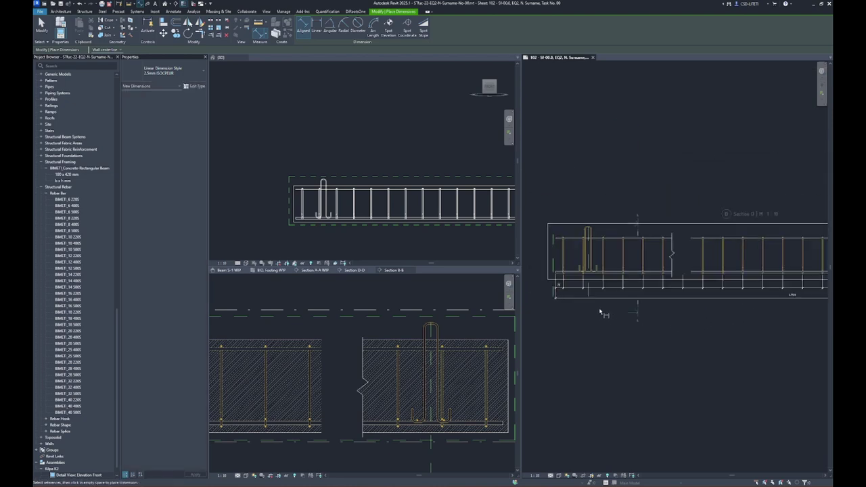
{"action": "scroll", "coordinate": [600, 312], "scroll_direction": "up", "scroll_amount": 2}
{"action": "scroll", "coordinate": [676, 271], "scroll_direction": "up", "scroll_amount": 1}
{"action": "scroll", "coordinate": [639, 311], "scroll_direction": "up", "scroll_amount": 2}
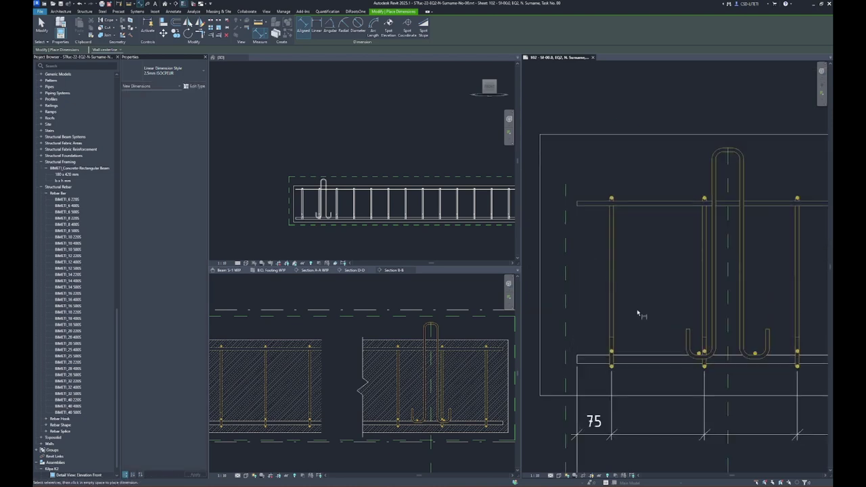
Place a 115 / 335 vertical dimension string beside the beam's left side.
{"action": "left_click", "coordinate": [584, 364]}
{"action": "left_click", "coordinate": [599, 202]}
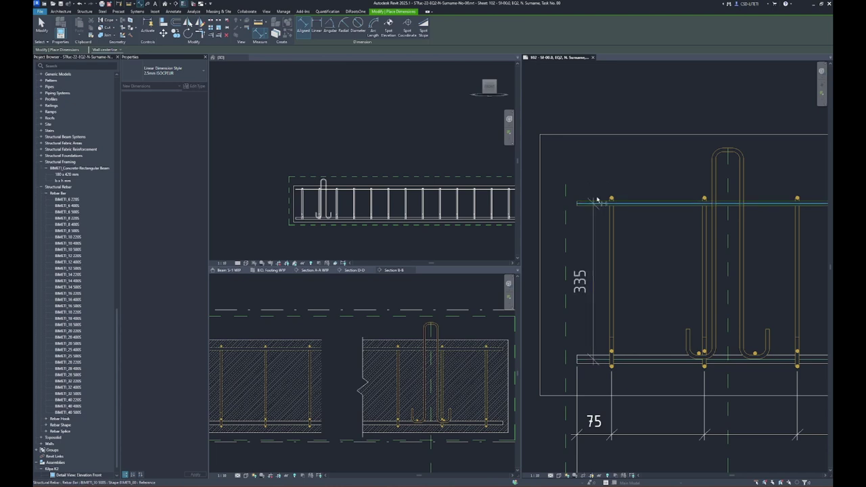
{"action": "left_click", "coordinate": [731, 150]}
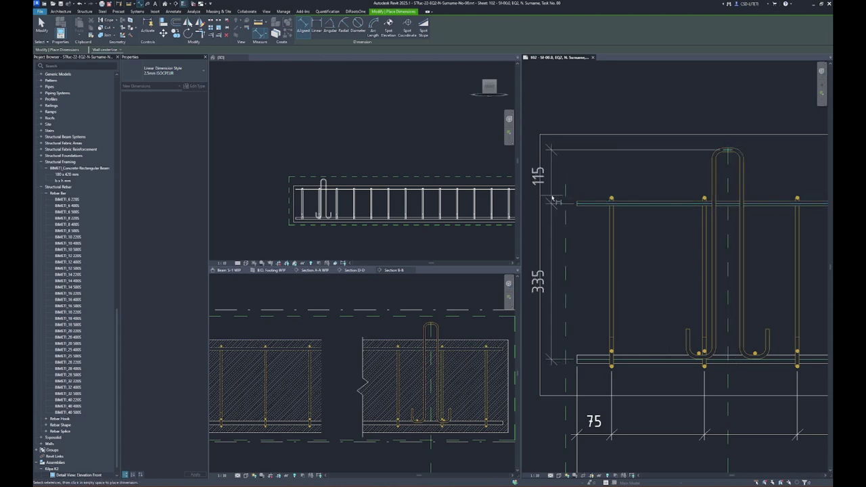
{"action": "left_click", "coordinate": [550, 201]}
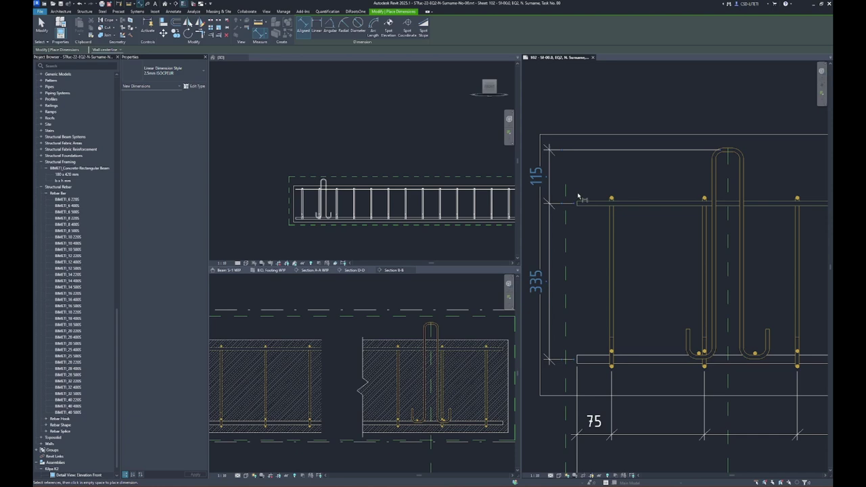
Dimension the top bar to the bar centreline at 325, then chain 121 and 263 across the hooks.
{"action": "left_click", "coordinate": [579, 213]}
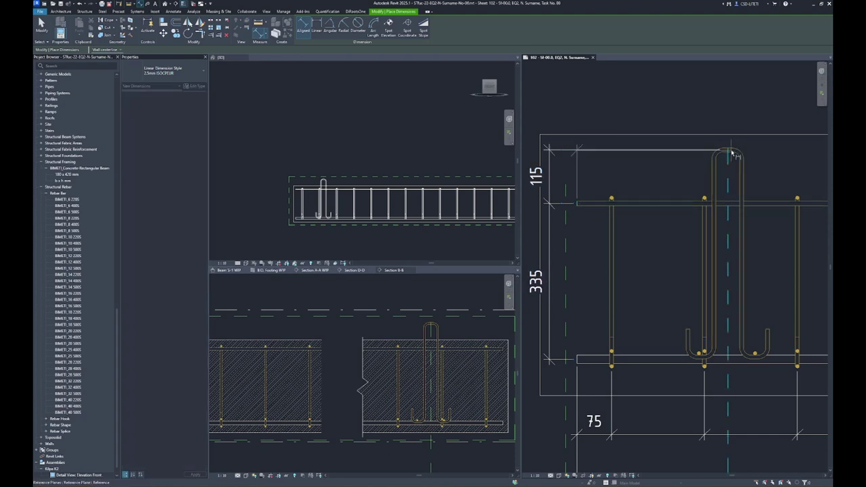
{"action": "left_click", "coordinate": [730, 155]}
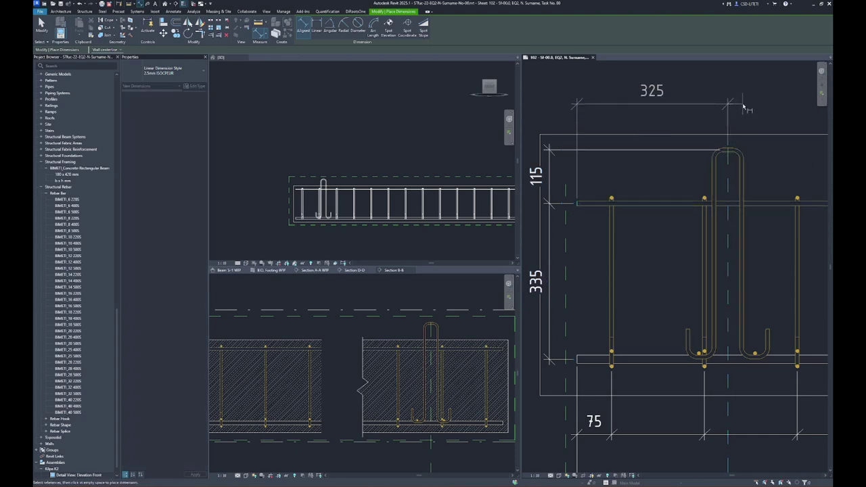
{"action": "middle_click_drag", "start_coordinate": [757, 360], "coordinate": [649, 292]}
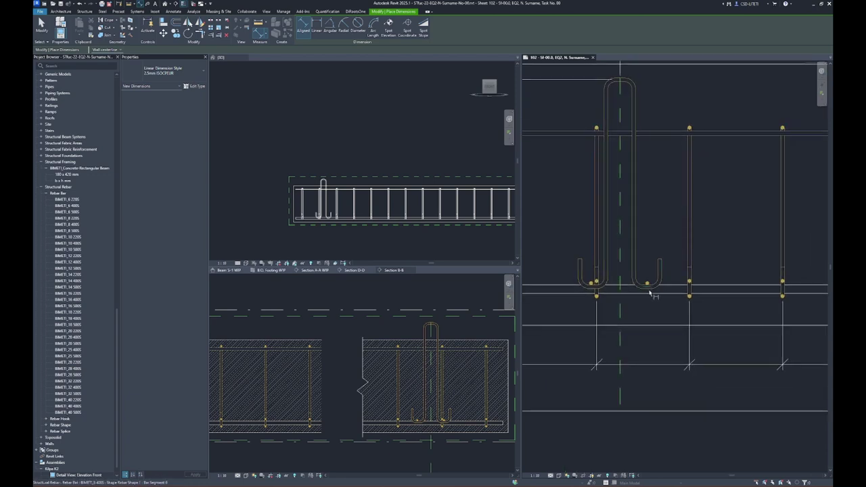
{"action": "left_click", "coordinate": [647, 285]}
{"action": "left_click", "coordinate": [592, 287]}
{"action": "middle_click_drag", "start_coordinate": [592, 287], "coordinate": [692, 302]}
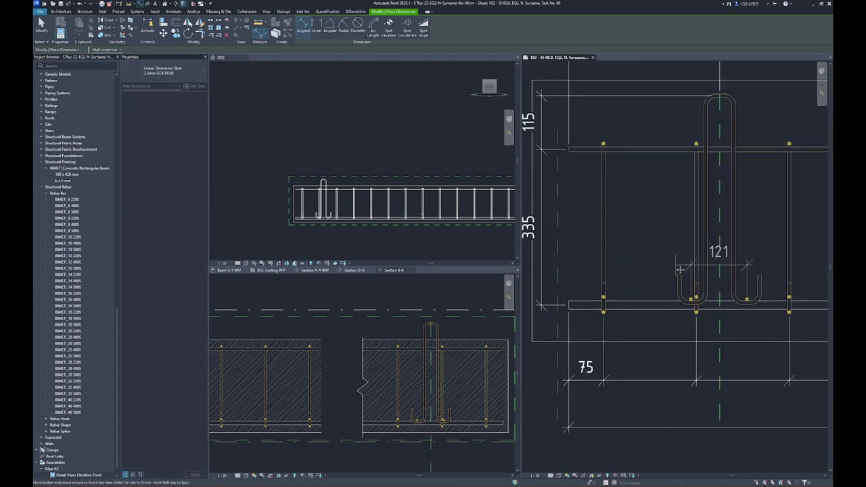
{"action": "left_click", "coordinate": [574, 306]}
{"action": "left_click", "coordinate": [629, 260]}
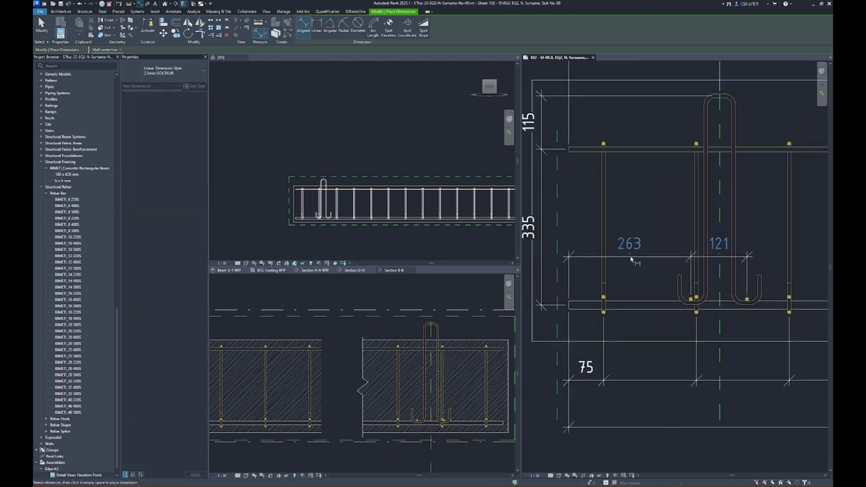
{"action": "scroll", "coordinate": [573, 205], "scroll_direction": "down", "scroll_amount": 2}
{"action": "key", "text": "Escape"}
{"action": "key", "text": "Escape"}
Zoom and pan across the sheet to review Section D-D, then zoom back into the J-bar.
{"action": "scroll", "coordinate": [573, 204], "scroll_direction": "down", "scroll_amount": 3}
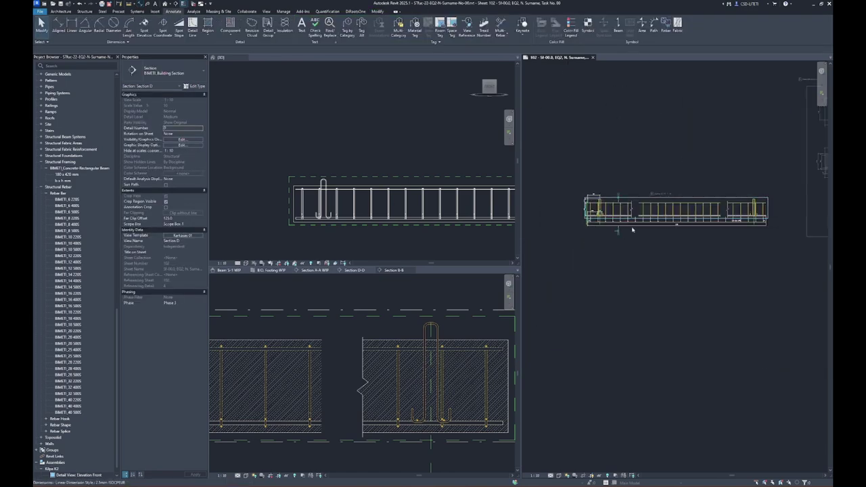
{"action": "scroll", "coordinate": [574, 205], "scroll_direction": "down", "scroll_amount": 3}
{"action": "scroll", "coordinate": [643, 249], "scroll_direction": "up", "scroll_amount": 2}
{"action": "scroll", "coordinate": [643, 249], "scroll_direction": "up", "scroll_amount": 2}
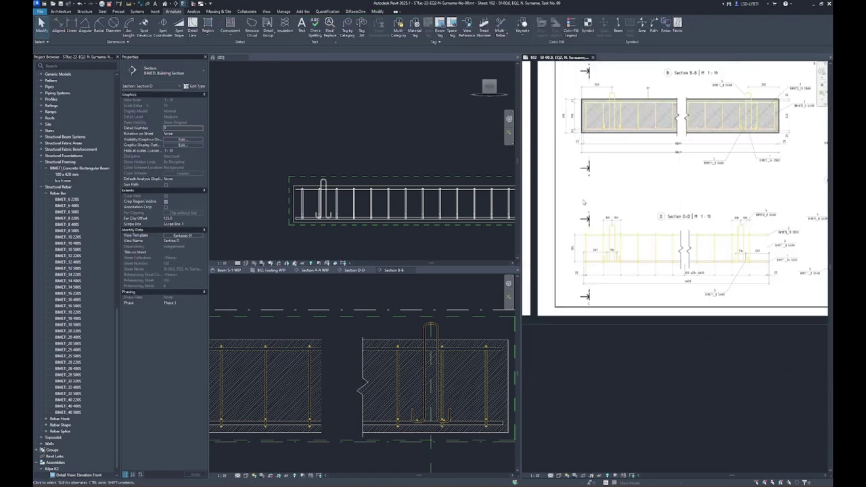
{"action": "scroll", "coordinate": [643, 249], "scroll_direction": "up", "scroll_amount": 2}
{"action": "middle_click_drag", "start_coordinate": [763, 265], "coordinate": [634, 231]}
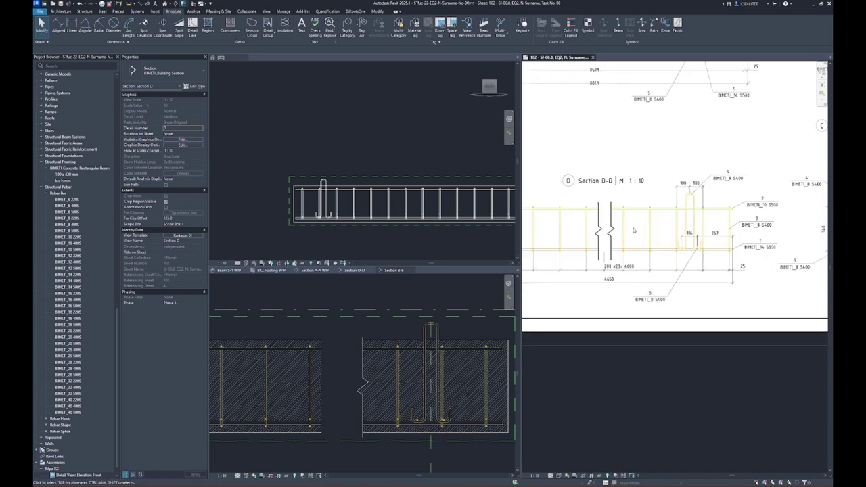
{"action": "scroll", "coordinate": [768, 214], "scroll_direction": "down", "scroll_amount": 3}
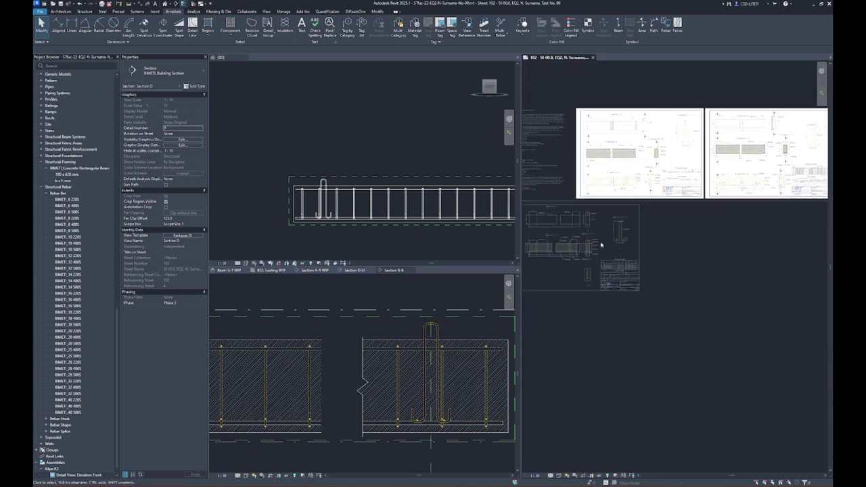
{"action": "scroll", "coordinate": [676, 257], "scroll_direction": "down", "scroll_amount": 3}
{"action": "scroll", "coordinate": [547, 296], "scroll_direction": "up", "scroll_amount": 5}
{"action": "scroll", "coordinate": [547, 296], "scroll_direction": "up", "scroll_amount": 2}
{"action": "scroll", "coordinate": [644, 248], "scroll_direction": "up", "scroll_amount": 2}
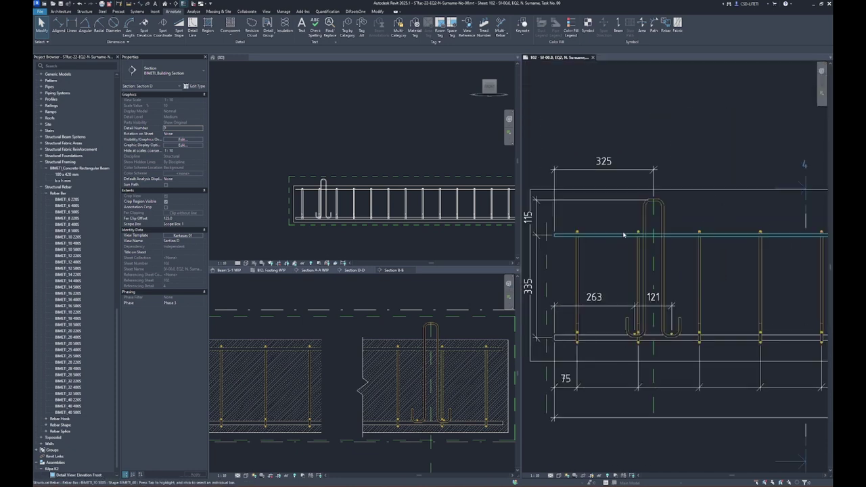
Dimension the J-bar leg spacing from the centreline with 50 / 150 and 150 / 50 strings.
{"action": "key", "text": "d"}
{"action": "key", "text": "i"}
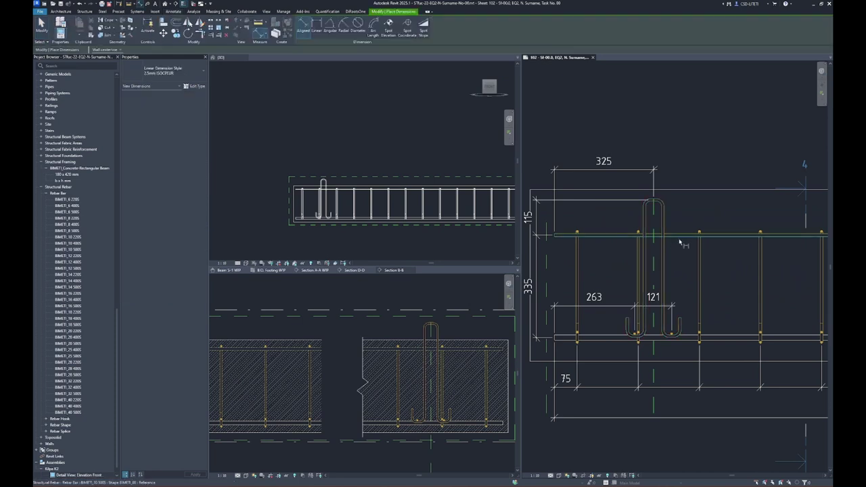
{"action": "scroll", "coordinate": [679, 242], "scroll_direction": "up", "scroll_amount": 2}
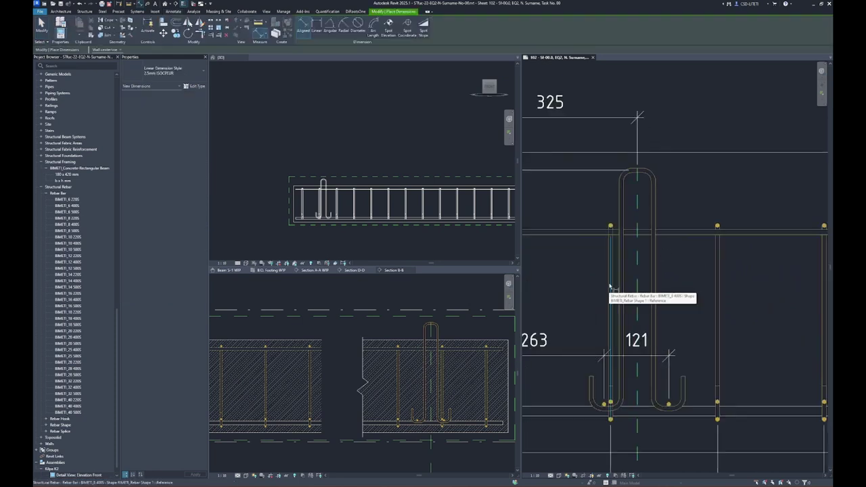
{"action": "left_click", "coordinate": [610, 287]}
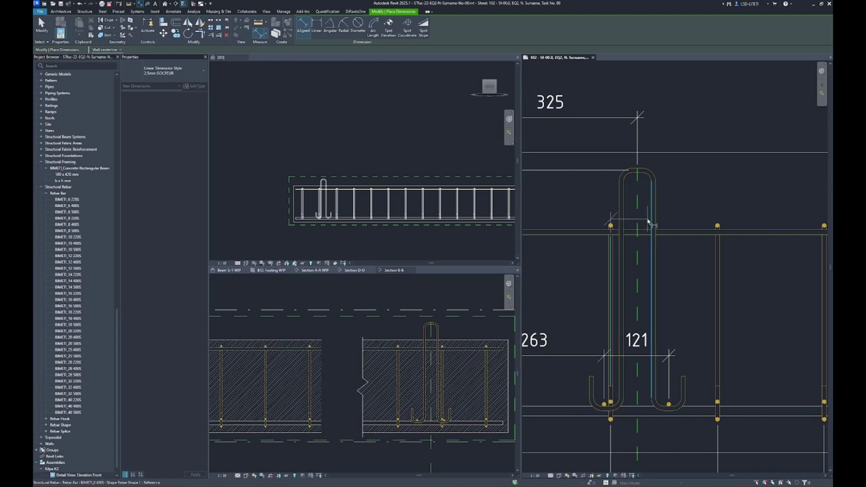
{"action": "key", "text": "Escape"}
{"action": "scroll", "coordinate": [585, 222], "scroll_direction": "down", "scroll_amount": 3}
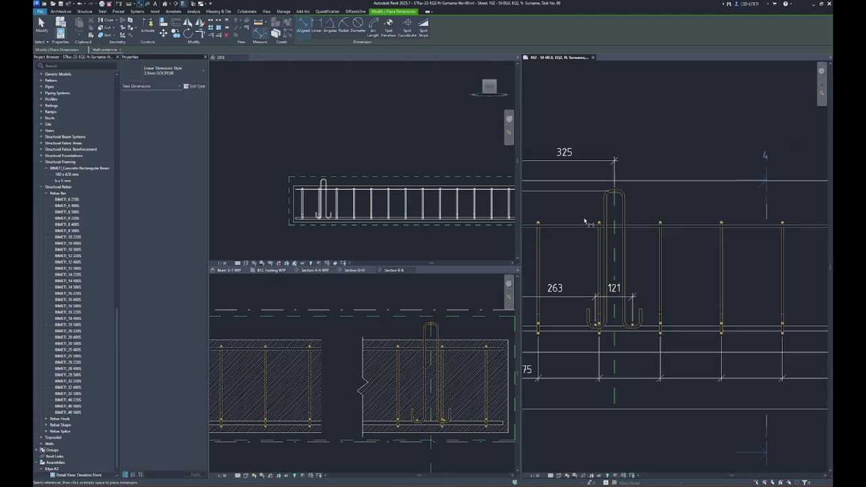
{"action": "scroll", "coordinate": [628, 273], "scroll_direction": "up", "scroll_amount": 2}
{"action": "left_click", "coordinate": [622, 266]}
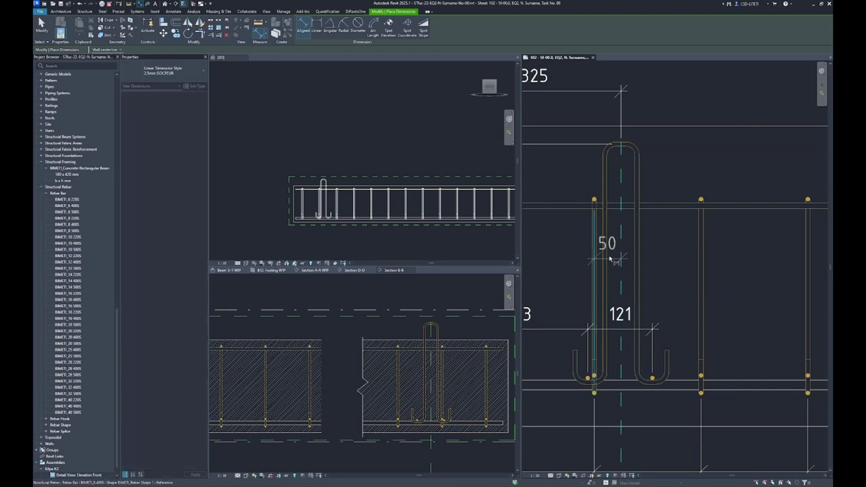
{"action": "left_click", "coordinate": [701, 257]}
{"action": "left_click", "coordinate": [664, 258]}
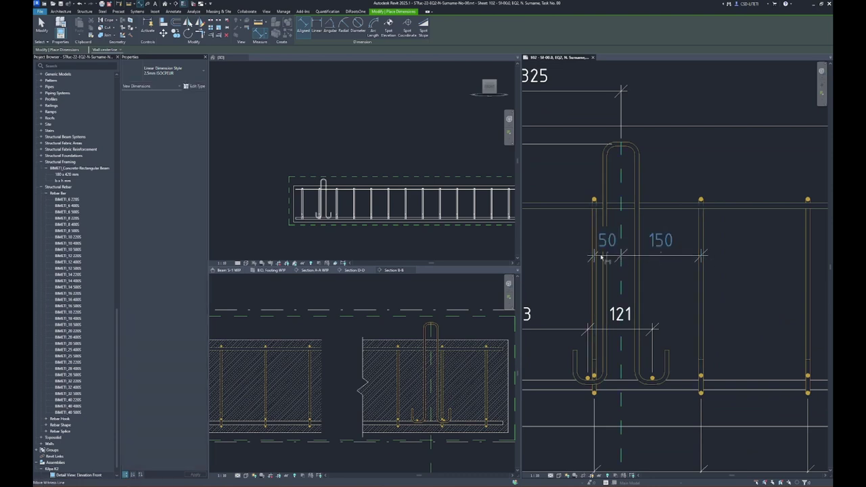
{"action": "scroll", "coordinate": [618, 243], "scroll_direction": "down", "scroll_amount": 4}
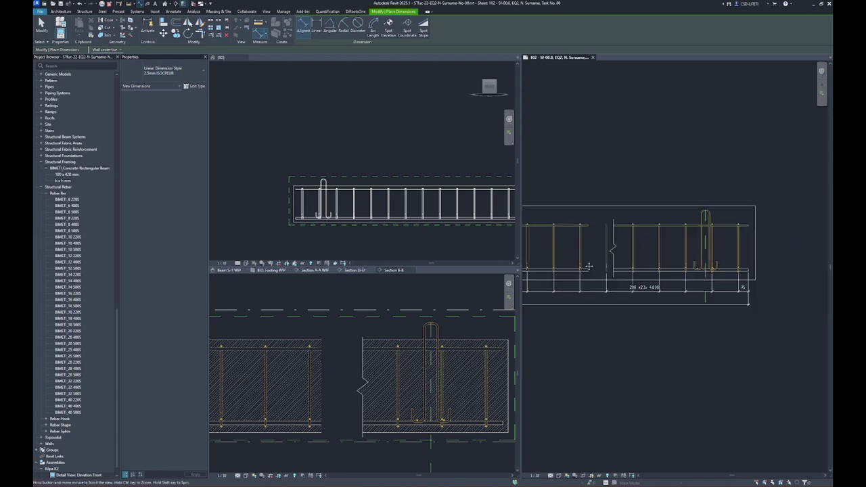
{"action": "scroll", "coordinate": [622, 238], "scroll_direction": "up", "scroll_amount": 2}
{"action": "left_click", "coordinate": [567, 242]}
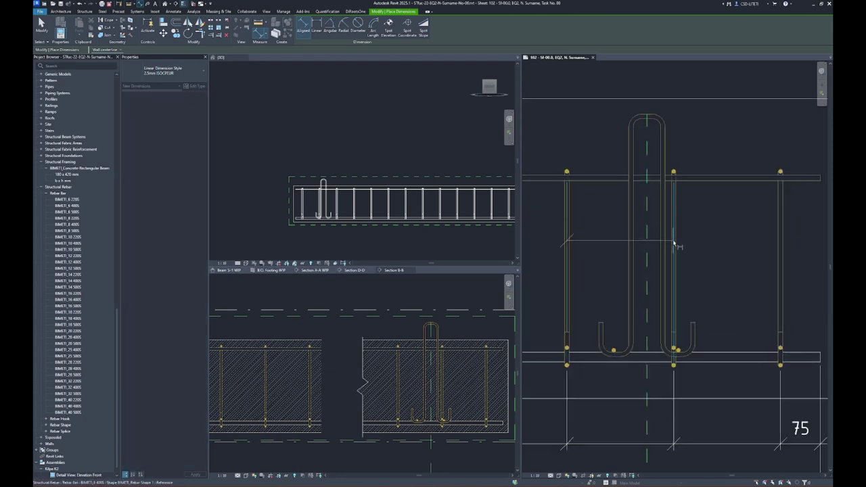
{"action": "left_click", "coordinate": [647, 240]}
{"action": "left_click", "coordinate": [720, 231]}
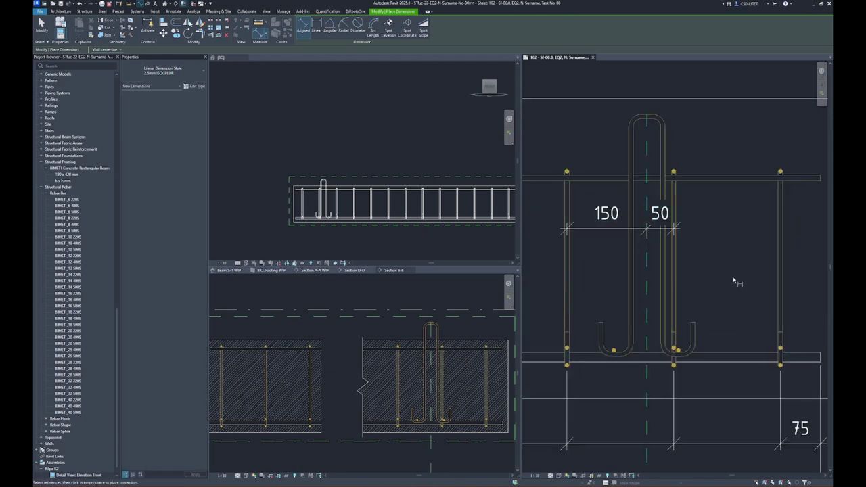
Chain 121 / 266 dimensions from the right hook to the stirrup.
{"action": "left_click", "coordinate": [676, 350]}
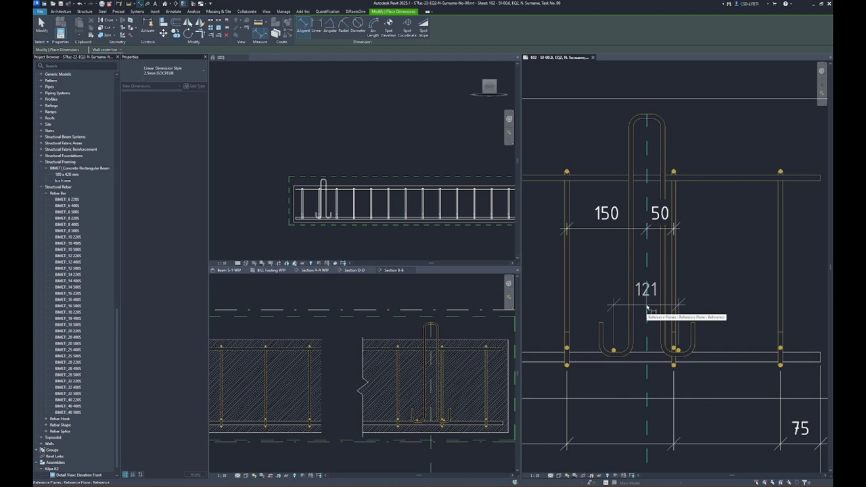
{"action": "scroll", "coordinate": [676, 311], "scroll_direction": "down", "scroll_amount": 1}
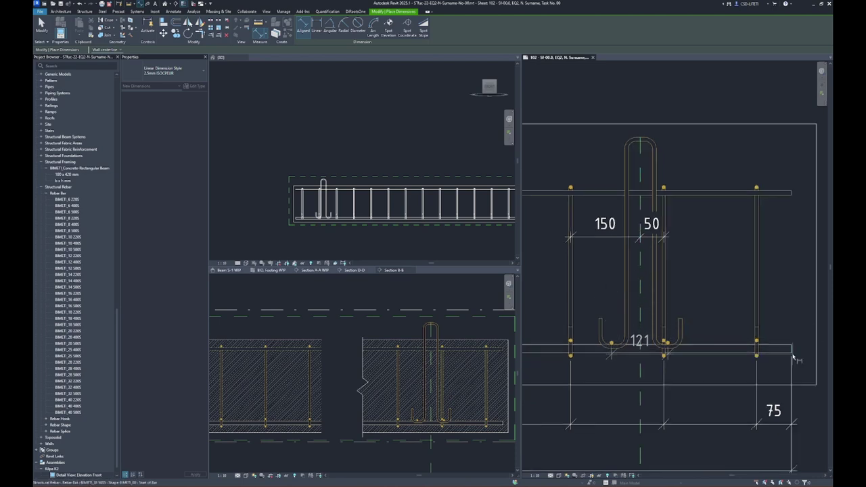
{"action": "left_click", "coordinate": [757, 306]}
{"action": "left_click", "coordinate": [758, 296]}
{"action": "scroll", "coordinate": [755, 232], "scroll_direction": "down", "scroll_amount": 2}
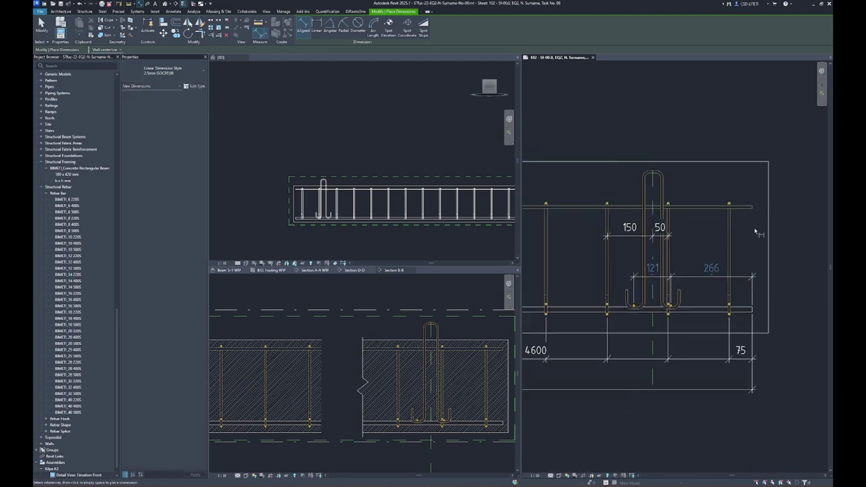
{"action": "scroll", "coordinate": [674, 238], "scroll_direction": "down", "scroll_amount": 3}
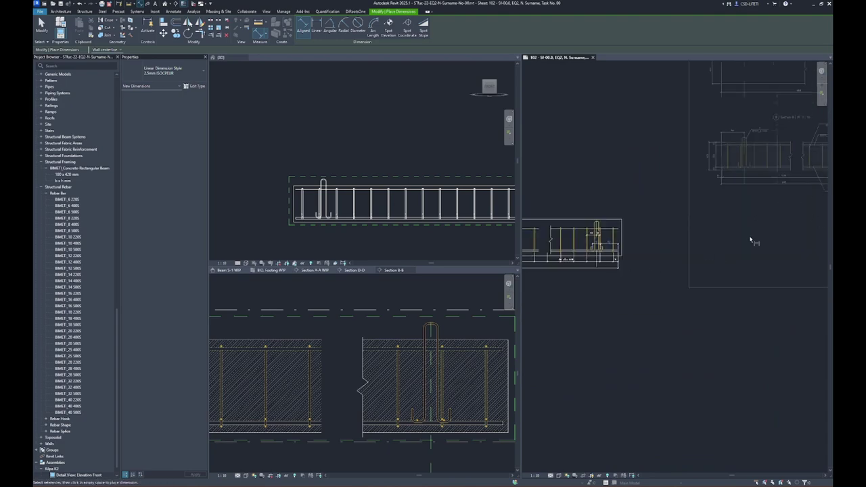
{"action": "scroll", "coordinate": [750, 237], "scroll_direction": "up", "scroll_amount": 2}
{"action": "scroll", "coordinate": [752, 223], "scroll_direction": "up", "scroll_amount": 2}
{"action": "scroll", "coordinate": [752, 214], "scroll_direction": "up", "scroll_amount": 1}
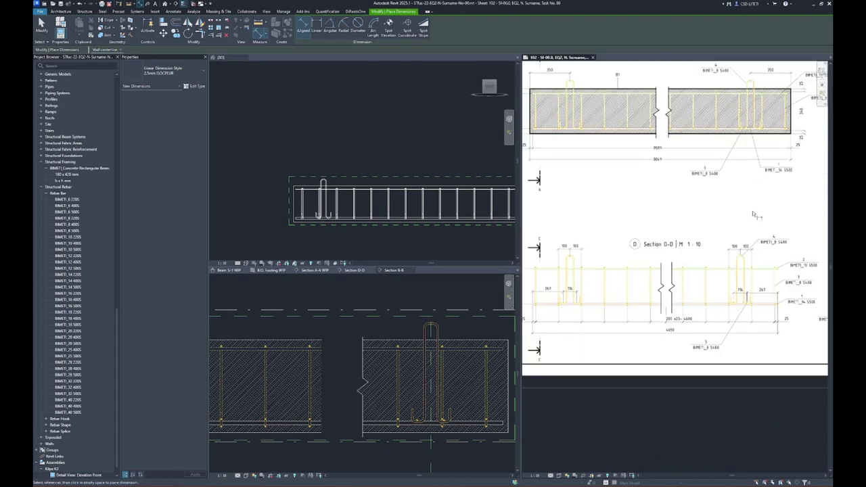
{"action": "scroll", "coordinate": [753, 215], "scroll_direction": "down", "scroll_amount": 1}
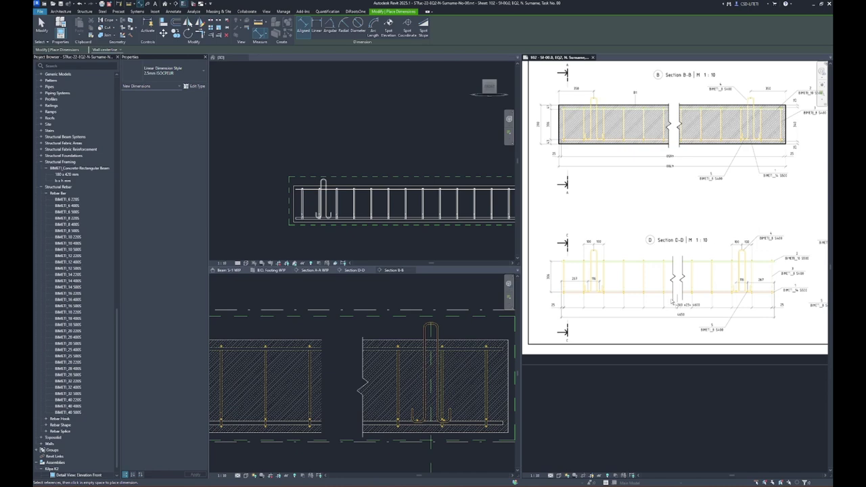
Exit the Aligned Dimension tool on the rebar sheet without placing another dimension.
{"action": "scroll", "coordinate": [753, 243], "scroll_direction": "down", "scroll_amount": 3}
{"action": "scroll", "coordinate": [745, 256], "scroll_direction": "up", "scroll_amount": 2}
{"action": "scroll", "coordinate": [745, 256], "scroll_direction": "up", "scroll_amount": 2}
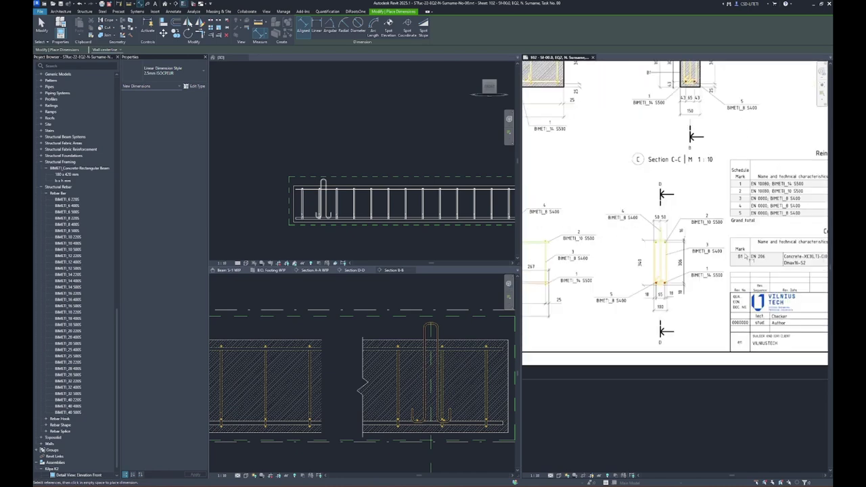
{"action": "scroll", "coordinate": [763, 230], "scroll_direction": "down", "scroll_amount": 5}
{"action": "scroll", "coordinate": [676, 300], "scroll_direction": "up", "scroll_amount": 2}
{"action": "scroll", "coordinate": [680, 318], "scroll_direction": "up", "scroll_amount": 2}
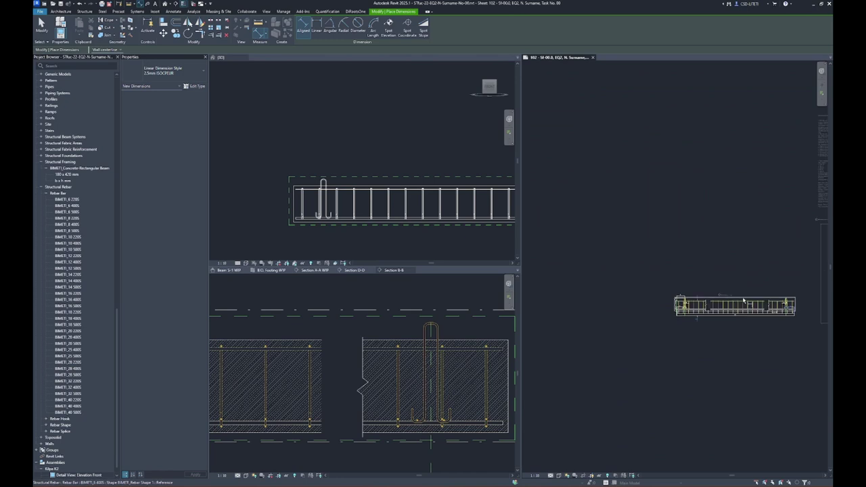
{"action": "scroll", "coordinate": [663, 284], "scroll_direction": "up", "scroll_amount": 1}
{"action": "scroll", "coordinate": [654, 258], "scroll_direction": "up", "scroll_amount": 2}
{"action": "key", "text": "Escape"}
Drag the Section D view's crop boundary inward so the beam appears broken.
{"action": "scroll", "coordinate": [717, 187], "scroll_direction": "up", "scroll_amount": 2}
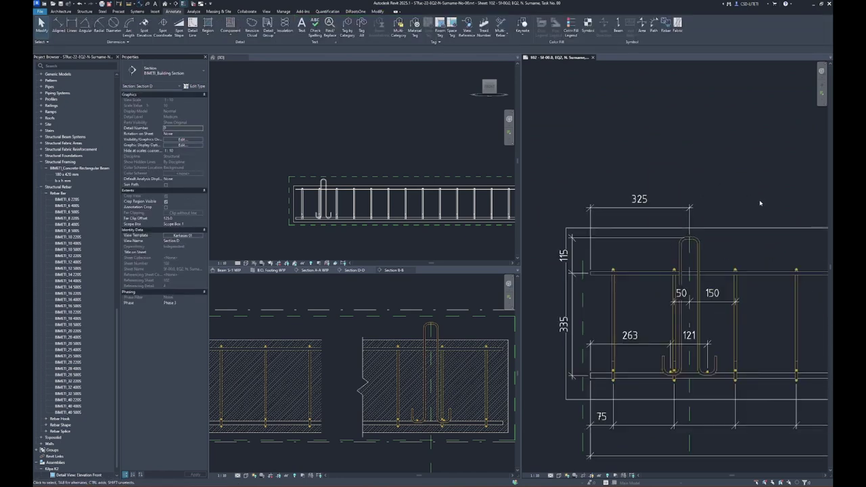
{"action": "middle_click_drag", "start_coordinate": [744, 190], "coordinate": [663, 183]}
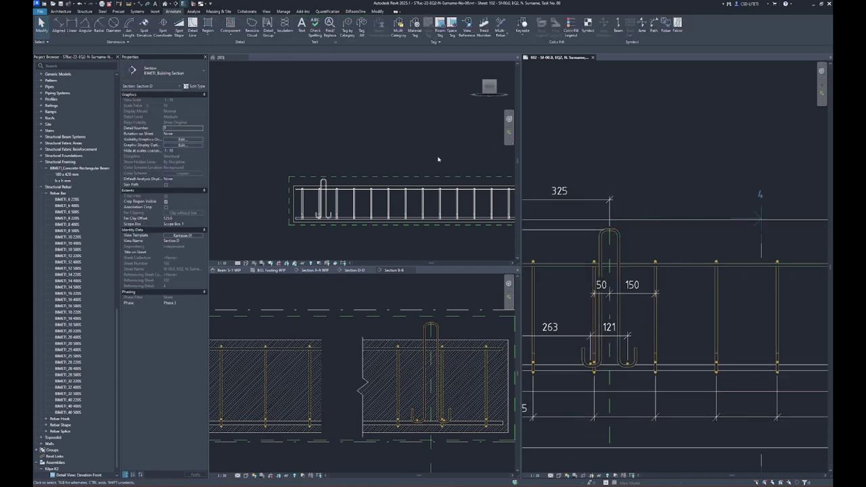
{"action": "scroll", "coordinate": [538, 136], "scroll_direction": "down", "scroll_amount": 2}
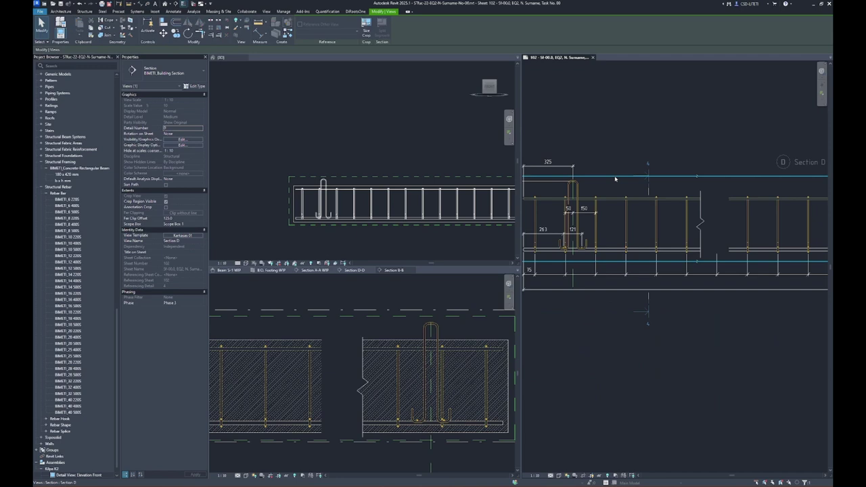
{"action": "left_click", "coordinate": [704, 177]}
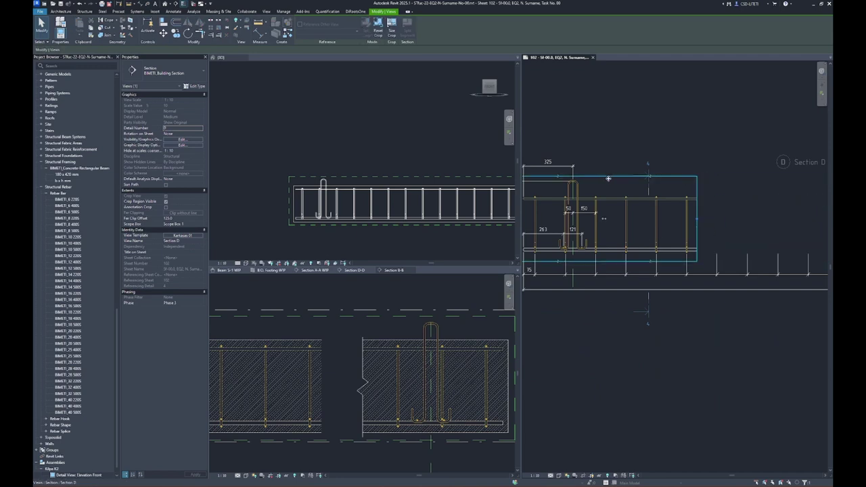
{"action": "scroll", "coordinate": [730, 202], "scroll_direction": "up", "scroll_amount": 1}
{"action": "left_click_drag", "start_coordinate": [758, 228], "coordinate": [730, 235]}
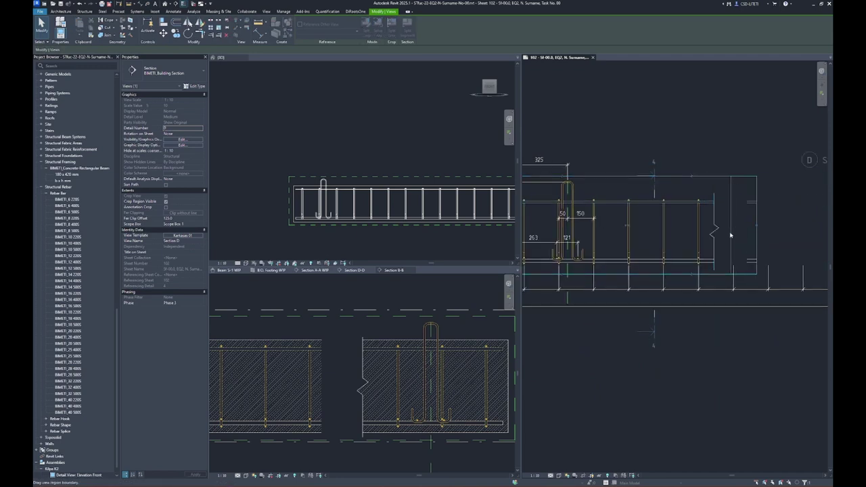
{"action": "scroll", "coordinate": [723, 235], "scroll_direction": "down", "scroll_amount": 2}
{"action": "middle_click_drag", "start_coordinate": [724, 235], "coordinate": [735, 236]}
{"action": "scroll", "coordinate": [735, 236], "scroll_direction": "up", "scroll_amount": 3}
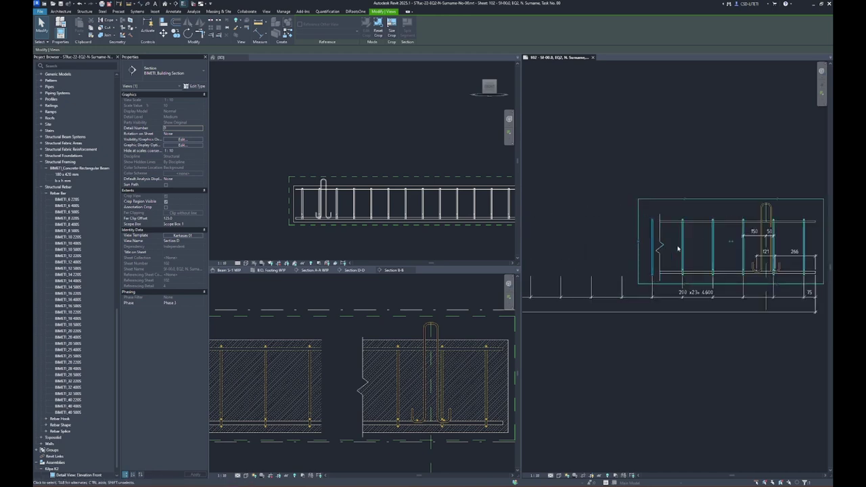
{"action": "scroll", "coordinate": [735, 236], "scroll_direction": "down", "scroll_amount": 1}
Move the 4.750 dimension text right, then adjust Section D's crop region inside the activated view.
{"action": "left_click", "coordinate": [620, 296]}
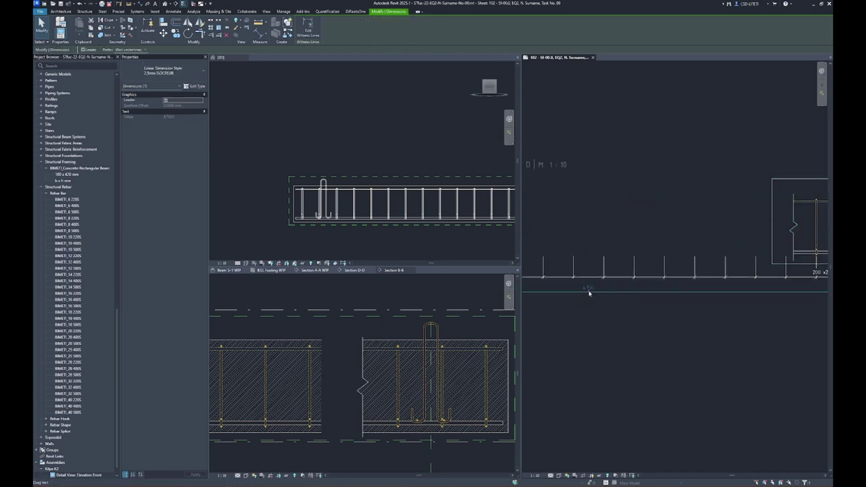
{"action": "left_click_drag", "start_coordinate": [588, 292], "coordinate": [824, 295]}
{"action": "left_click", "coordinate": [769, 235]}
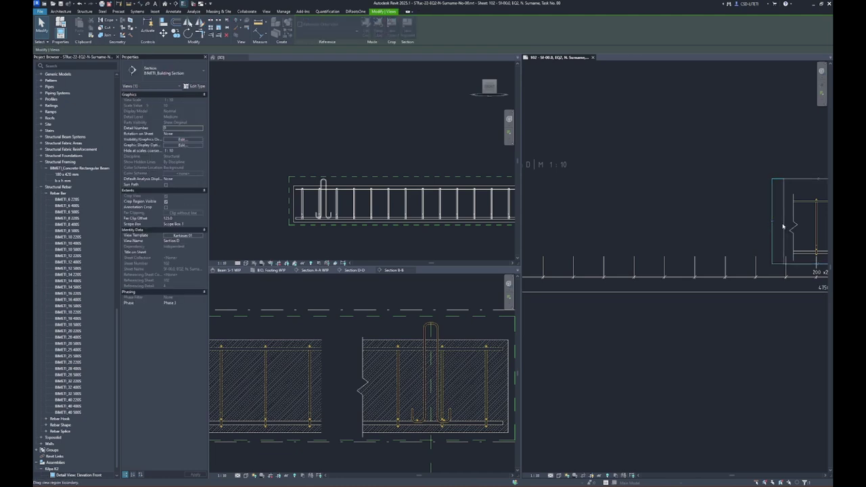
{"action": "double_click", "coordinate": [786, 227]}
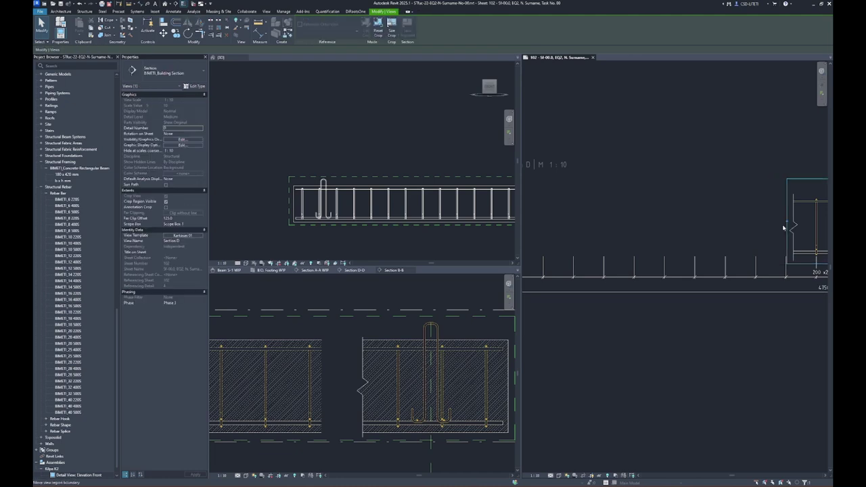
{"action": "scroll", "coordinate": [778, 216], "scroll_direction": "down", "scroll_amount": 2}
{"action": "scroll", "coordinate": [772, 213], "scroll_direction": "down", "scroll_amount": 2}
{"action": "left_click", "coordinate": [772, 213]}
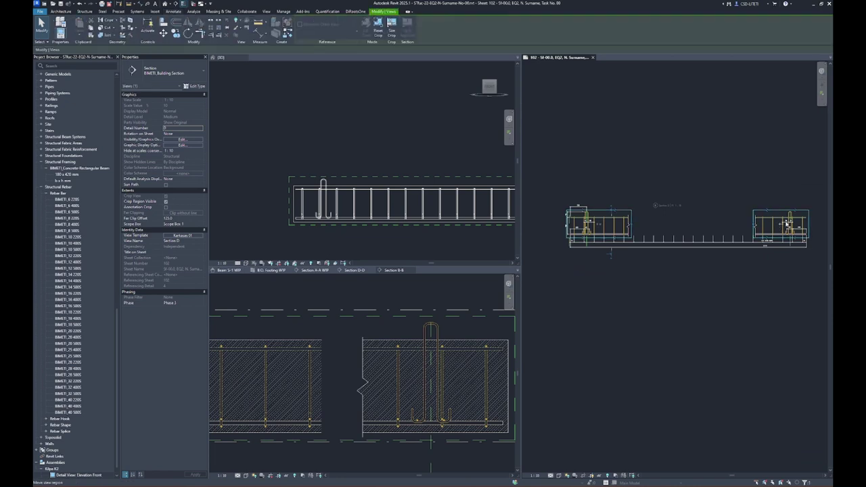
{"action": "double_click", "coordinate": [664, 231]}
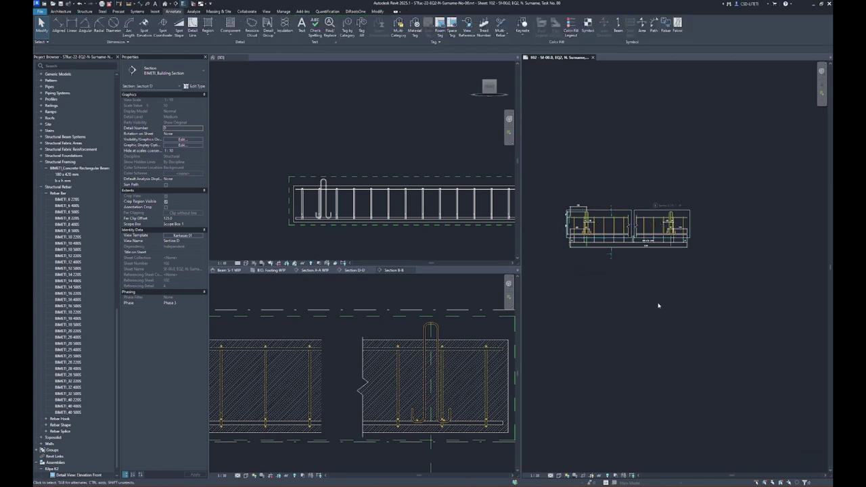
{"action": "scroll", "coordinate": [652, 298], "scroll_direction": "down", "scroll_amount": 2}
{"action": "scroll", "coordinate": [645, 292], "scroll_direction": "down", "scroll_amount": 2}
Move the Section D viewport to a new position on the sheet.
{"action": "left_click_drag", "start_coordinate": [594, 256], "coordinate": [750, 257]}
{"action": "scroll", "coordinate": [751, 271], "scroll_direction": "up", "scroll_amount": 2}
{"action": "scroll", "coordinate": [753, 303], "scroll_direction": "up", "scroll_amount": 2}
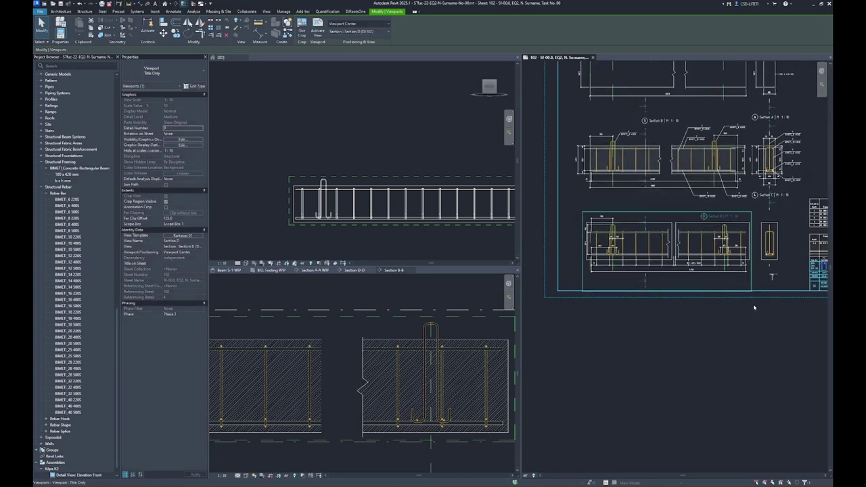
{"action": "scroll", "coordinate": [722, 317], "scroll_direction": "up", "scroll_amount": 2}
{"action": "scroll", "coordinate": [722, 317], "scroll_direction": "up", "scroll_amount": 1}
{"action": "scroll", "coordinate": [686, 317], "scroll_direction": "up", "scroll_amount": 1}
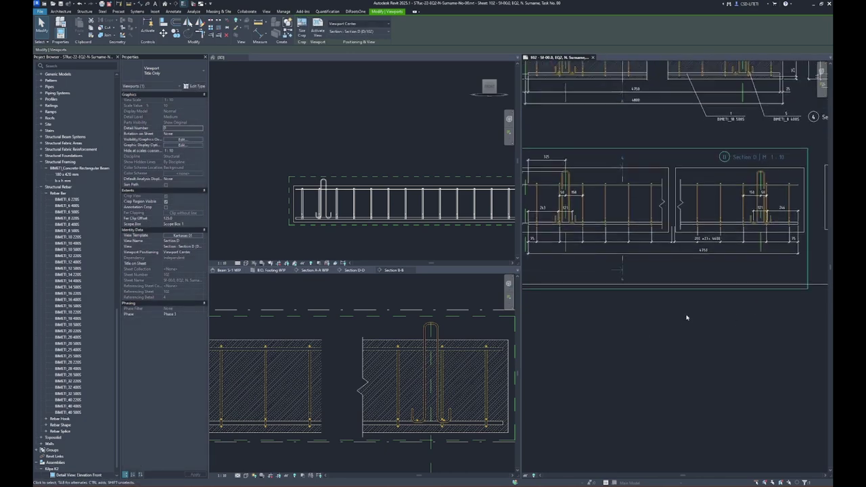
{"action": "left_click", "coordinate": [686, 317]}
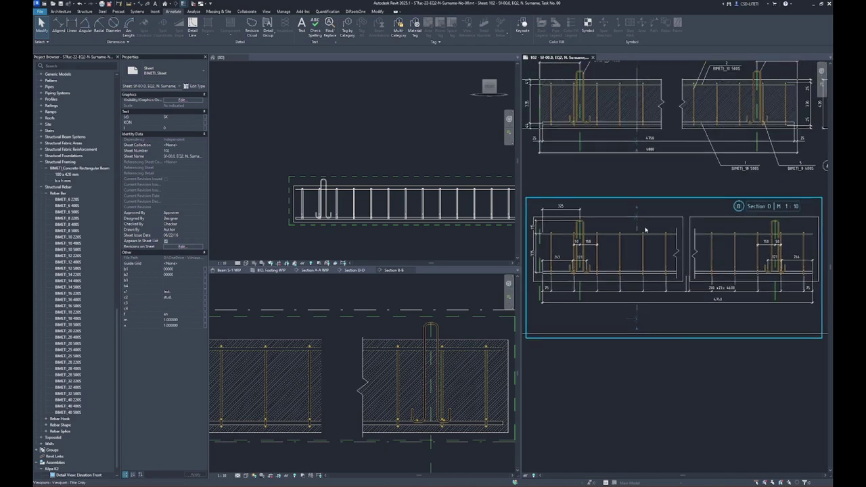
Reposition the Section D and Section B viewport titles.
{"action": "middle_click_drag", "start_coordinate": [690, 191], "coordinate": [647, 265]}
{"action": "left_click", "coordinate": [646, 266]}
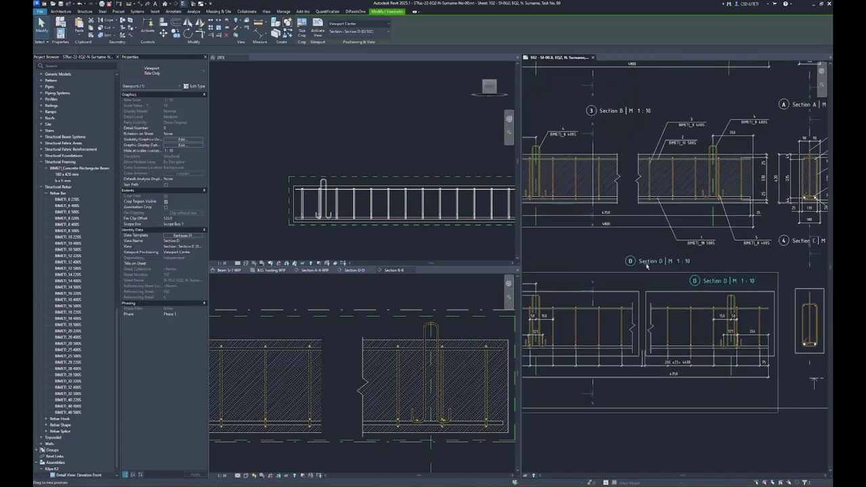
{"action": "left_click_drag", "start_coordinate": [647, 266], "coordinate": [637, 271]}
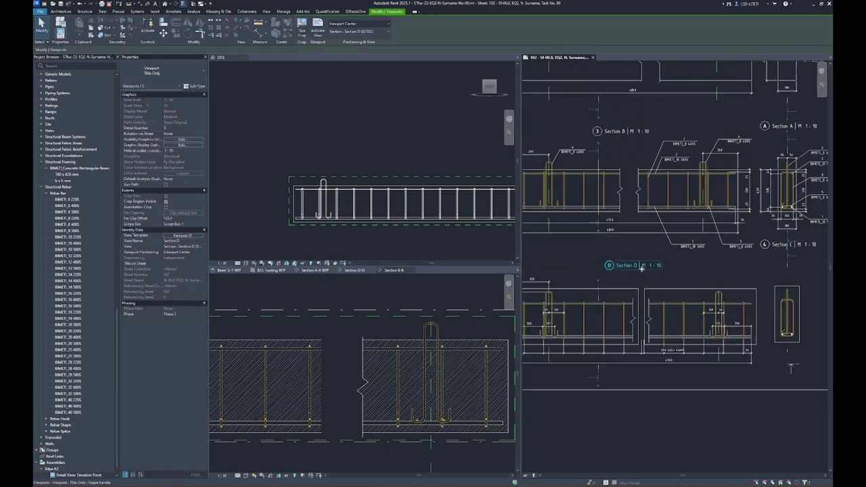
{"action": "scroll", "coordinate": [658, 321], "scroll_direction": "down", "scroll_amount": 3}
{"action": "left_click", "coordinate": [649, 161]}
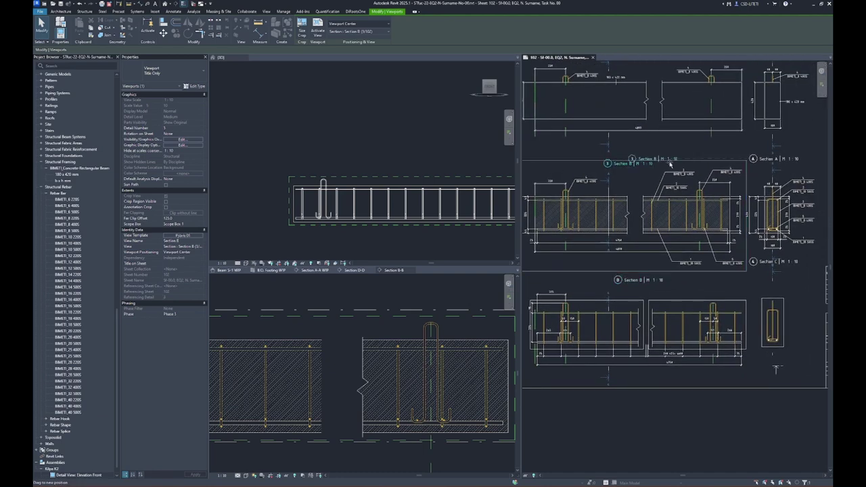
{"action": "left_click_drag", "start_coordinate": [649, 160], "coordinate": [655, 167]}
Shift the Section C viewport slightly on the sheet.
{"action": "scroll", "coordinate": [738, 324], "scroll_direction": "down", "scroll_amount": 5}
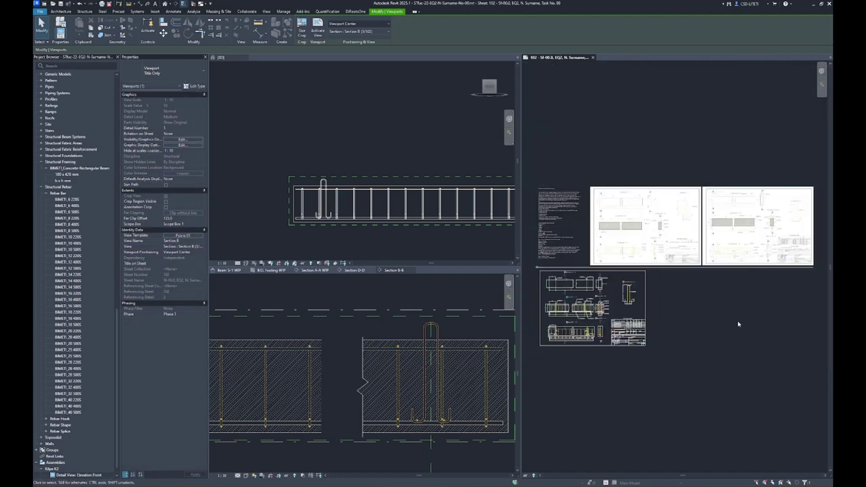
{"action": "scroll", "coordinate": [622, 320], "scroll_direction": "up", "scroll_amount": 5}
{"action": "scroll", "coordinate": [575, 361], "scroll_direction": "up", "scroll_amount": 2}
{"action": "scroll", "coordinate": [676, 271], "scroll_direction": "down", "scroll_amount": 2}
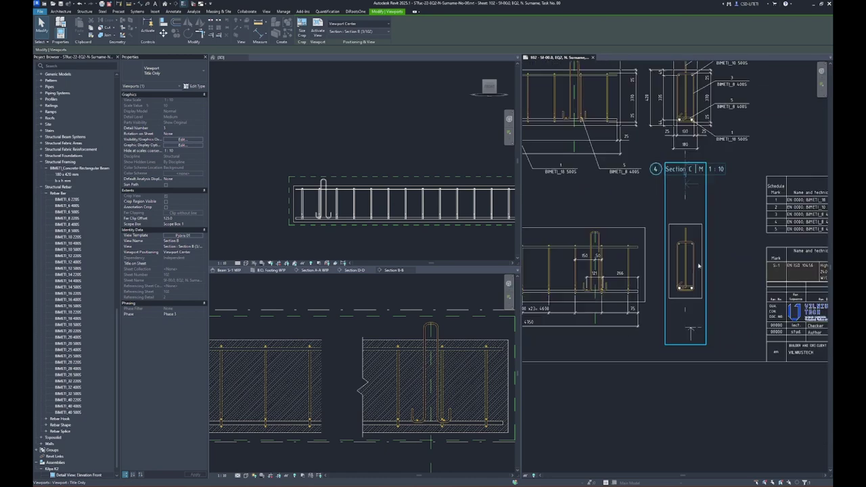
{"action": "key", "text": "Escape"}
{"action": "left_click", "coordinate": [693, 269]}
{"action": "left_click_drag", "start_coordinate": [683, 268], "coordinate": [685, 274]}
Split the Section D cut line in Section C at top and bottom, and hide the crop region.
{"action": "double_click", "coordinate": [684, 270]}
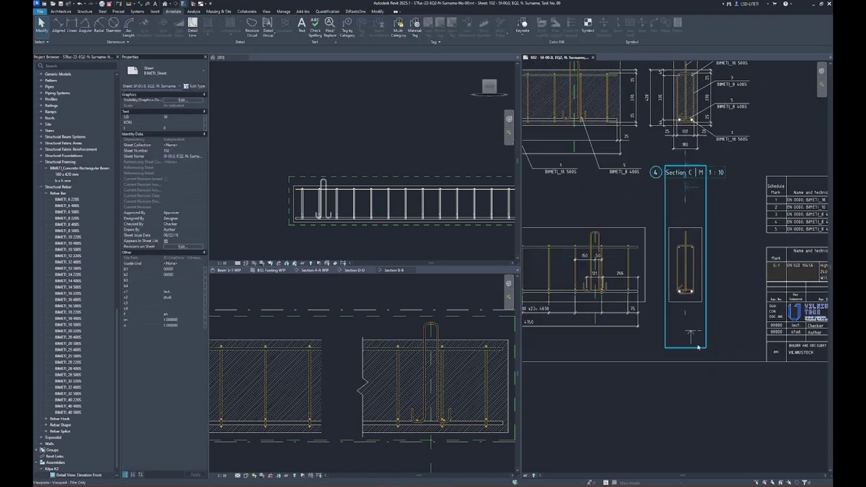
{"action": "scroll", "coordinate": [685, 200], "scroll_direction": "up", "scroll_amount": 3}
{"action": "left_click", "coordinate": [674, 198]}
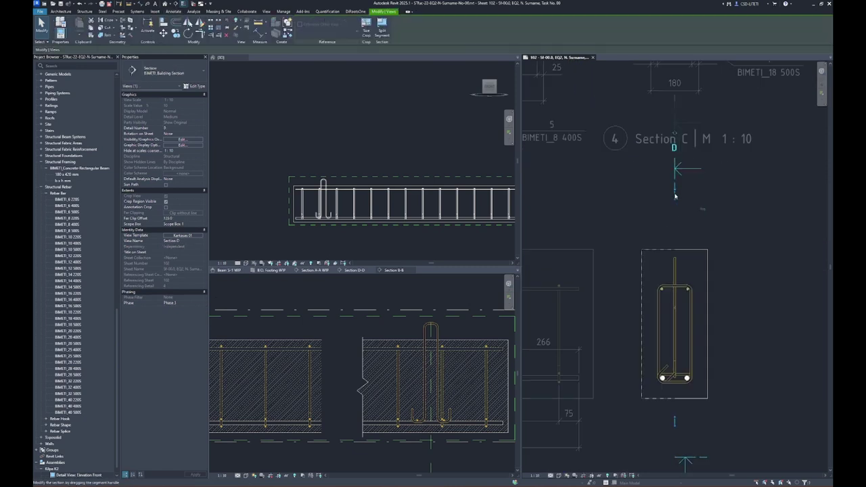
{"action": "left_click", "coordinate": [674, 192]}
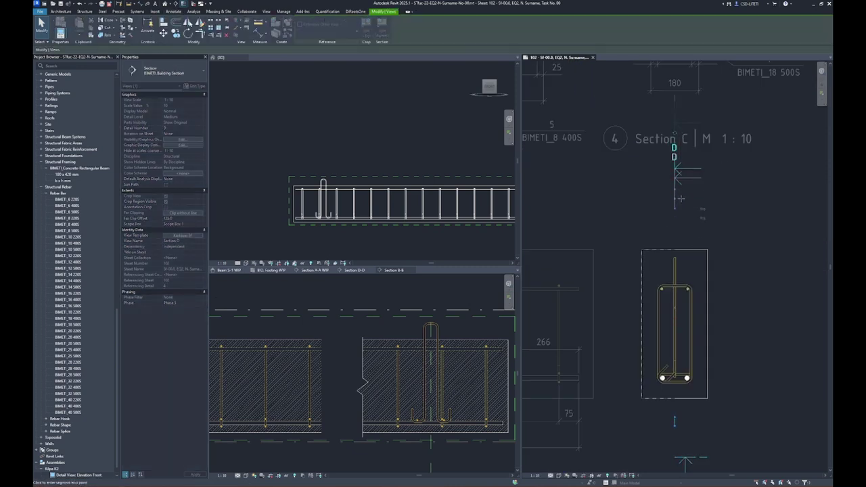
{"action": "left_click", "coordinate": [680, 196]}
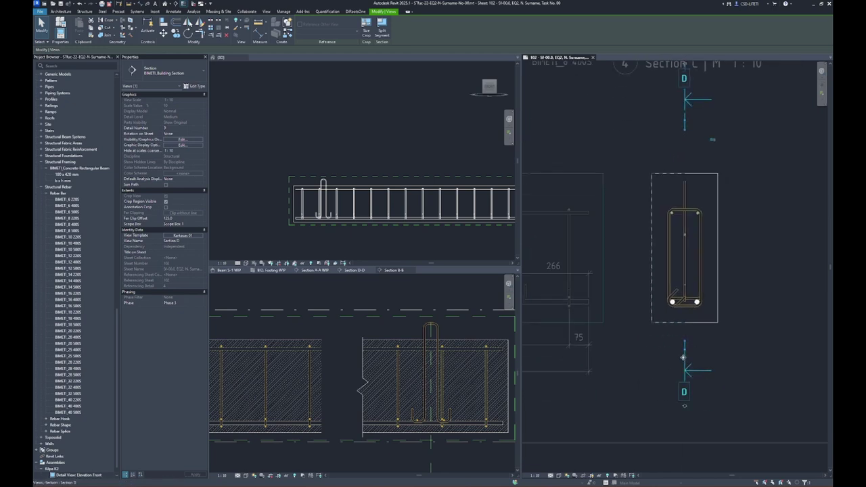
{"action": "key", "text": "Return"}
{"action": "left_click", "coordinate": [684, 371]}
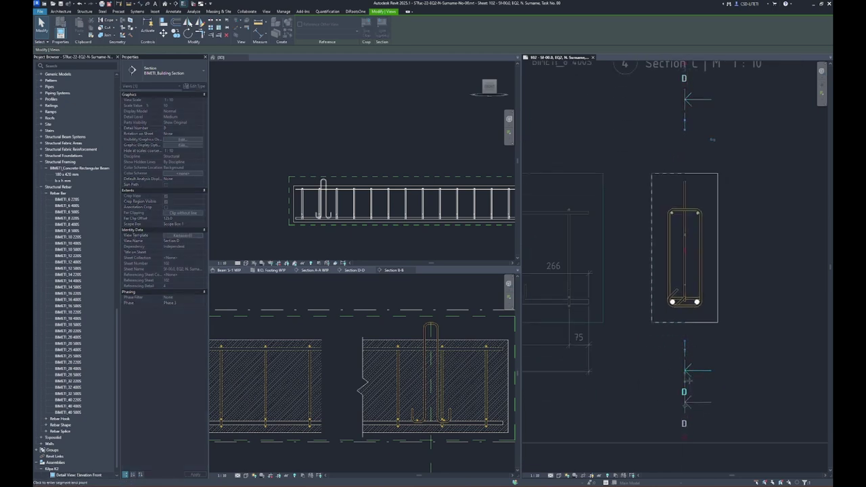
{"action": "left_click", "coordinate": [689, 385]}
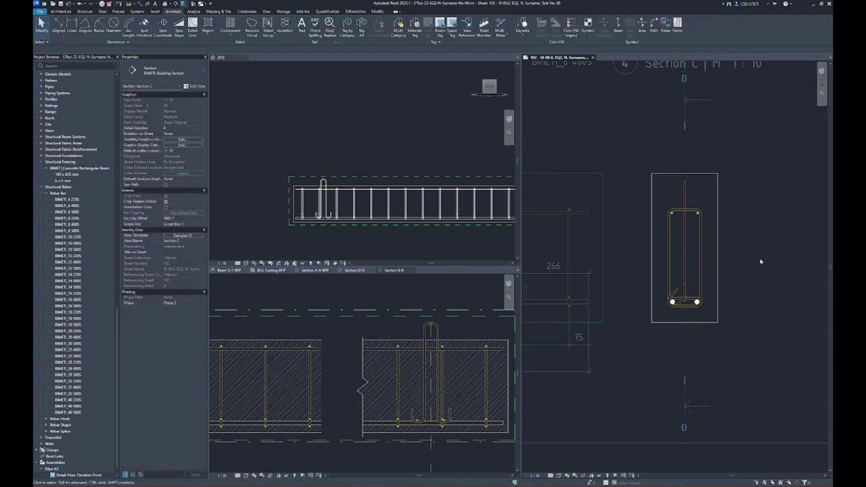
{"action": "left_click", "coordinate": [165, 202]}
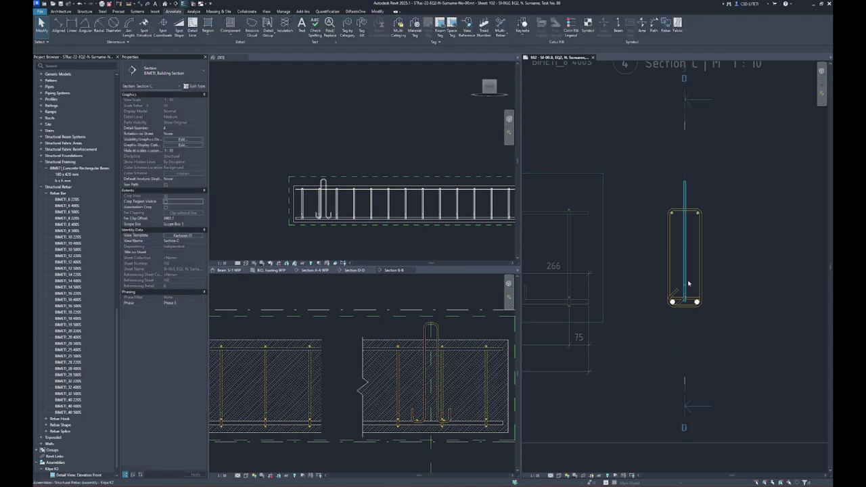
{"action": "scroll", "coordinate": [704, 273], "scroll_direction": "up", "scroll_amount": 2}
Place a 115/335 aligned dimension string left of the stirrup.
{"action": "key", "text": "d"}
{"action": "key", "text": "i"}
{"action": "scroll", "coordinate": [644, 330], "scroll_direction": "up", "scroll_amount": 1}
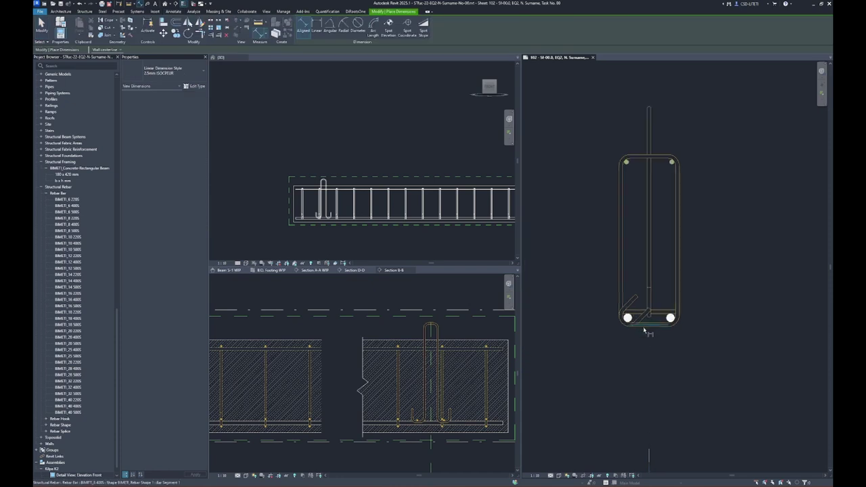
{"action": "left_click", "coordinate": [628, 318]}
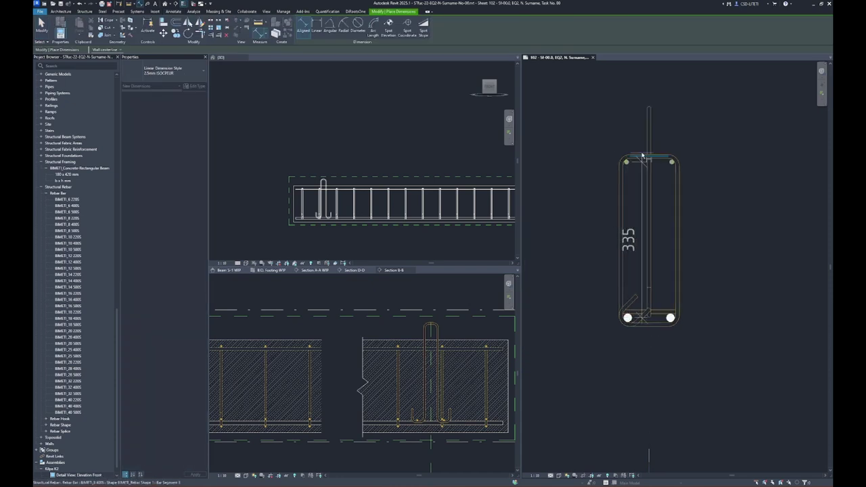
{"action": "left_click", "coordinate": [636, 158]}
{"action": "middle_click_drag", "start_coordinate": [590, 218], "coordinate": [582, 255]}
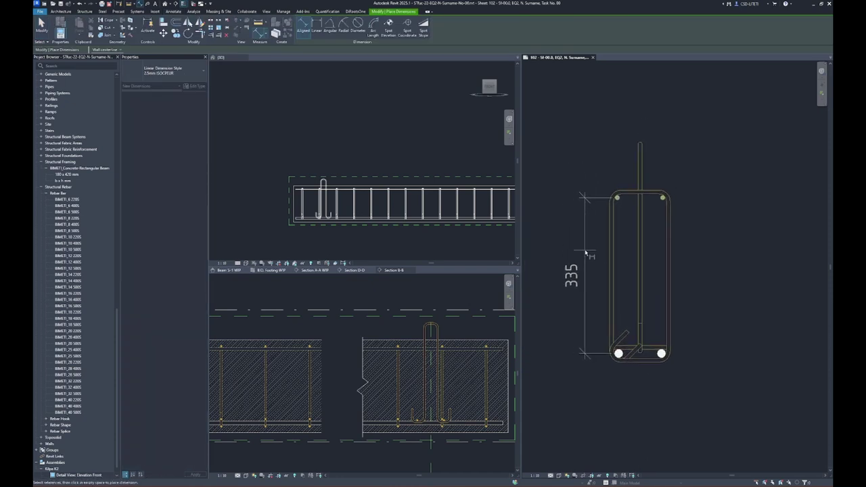
{"action": "left_click", "coordinate": [641, 147]}
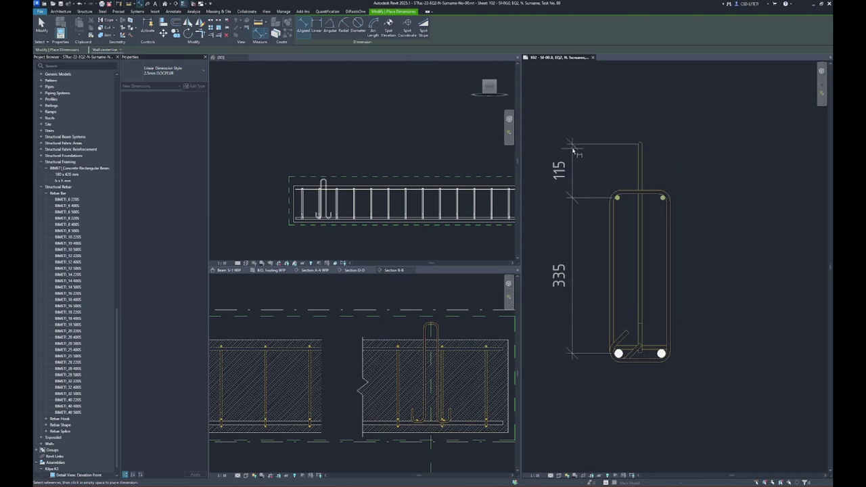
{"action": "left_click", "coordinate": [572, 150]}
Dimension 19/92/19 below the stirrup, moving both 19 texts outside the witness lines.
{"action": "scroll", "coordinate": [672, 405], "scroll_direction": "up", "scroll_amount": 3}
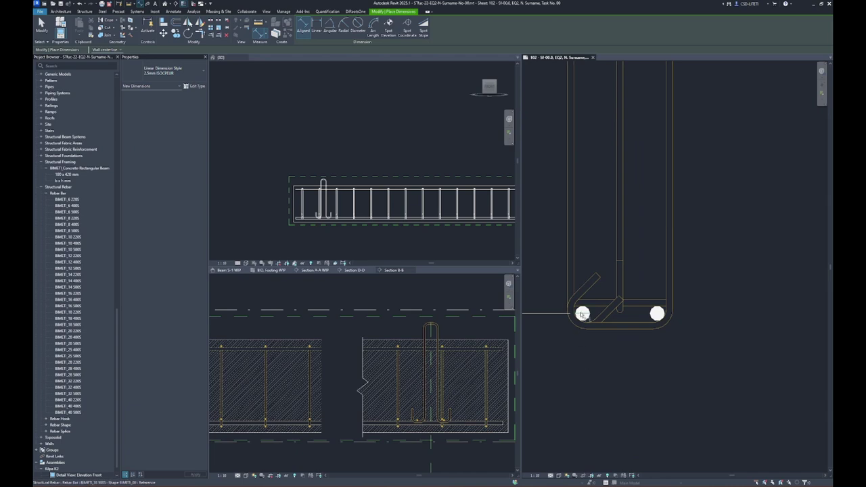
{"action": "left_click", "coordinate": [583, 320]}
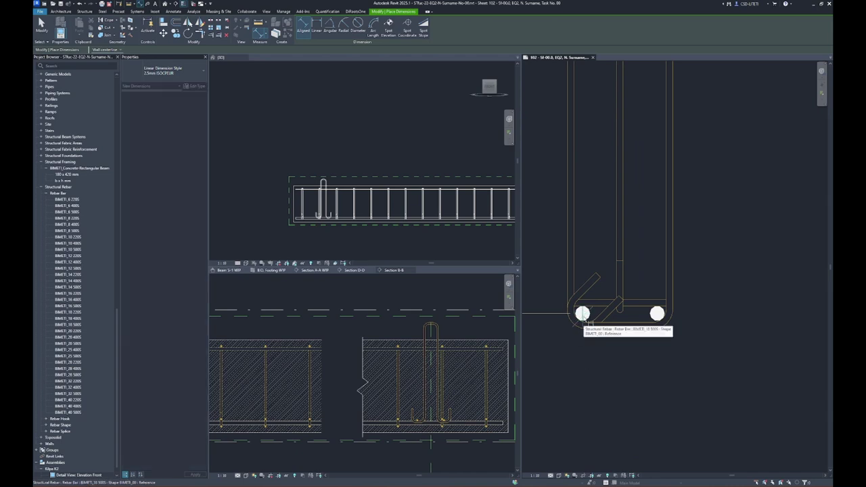
{"action": "left_click", "coordinate": [660, 316]}
{"action": "scroll", "coordinate": [663, 379], "scroll_direction": "down", "scroll_amount": 3}
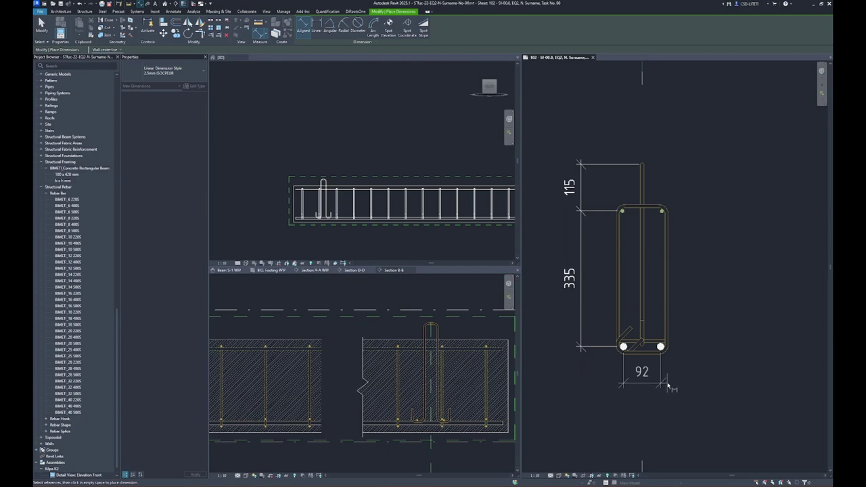
{"action": "scroll", "coordinate": [668, 385], "scroll_direction": "down", "scroll_amount": 5}
{"action": "scroll", "coordinate": [668, 385], "scroll_direction": "down", "scroll_amount": 5}
{"action": "scroll", "coordinate": [749, 275], "scroll_direction": "up", "scroll_amount": 3}
{"action": "scroll", "coordinate": [750, 276], "scroll_direction": "up", "scroll_amount": 3}
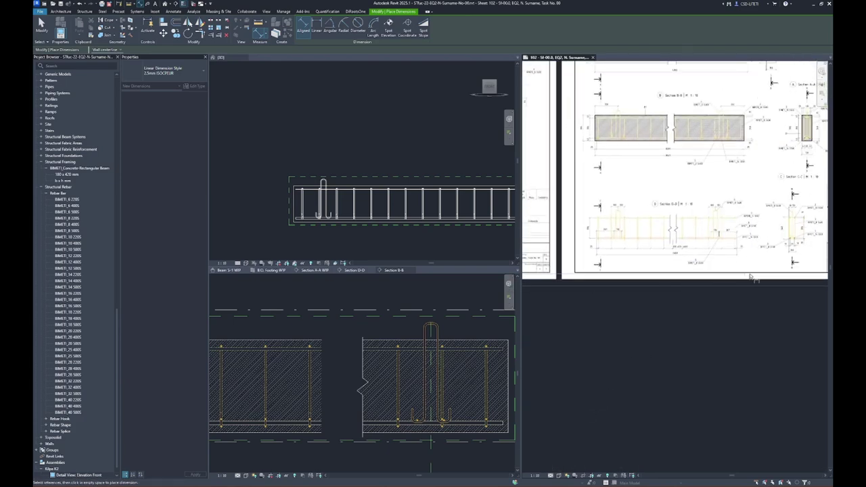
{"action": "scroll", "coordinate": [784, 196], "scroll_direction": "up", "scroll_amount": 3}
{"action": "scroll", "coordinate": [788, 190], "scroll_direction": "up", "scroll_amount": 3}
{"action": "scroll", "coordinate": [790, 185], "scroll_direction": "down", "scroll_amount": 2}
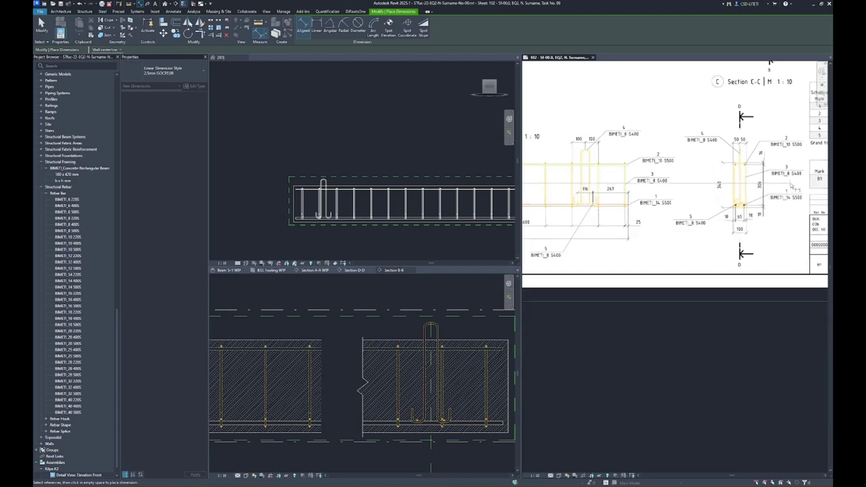
{"action": "scroll", "coordinate": [638, 294], "scroll_direction": "down", "scroll_amount": 5}
{"action": "scroll", "coordinate": [637, 293], "scroll_direction": "up", "scroll_amount": 2}
{"action": "scroll", "coordinate": [687, 189], "scroll_direction": "up", "scroll_amount": 3}
{"action": "scroll", "coordinate": [687, 189], "scroll_direction": "up", "scroll_amount": 3}
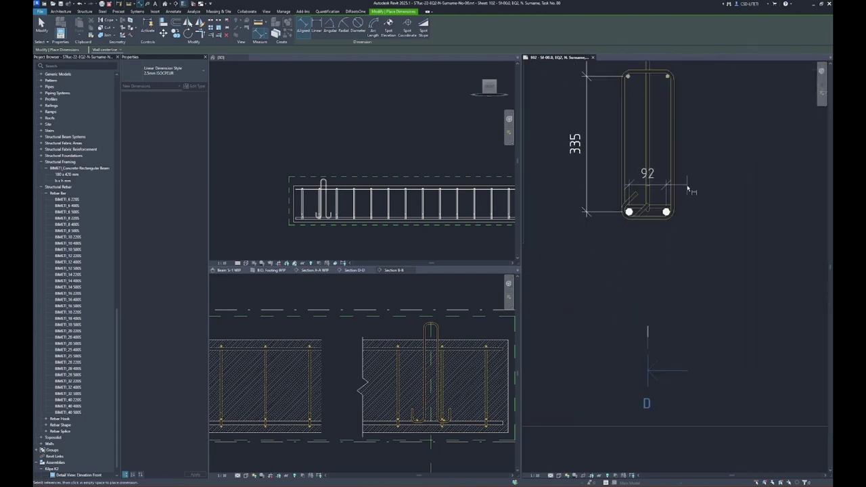
{"action": "middle_click_drag", "start_coordinate": [687, 189], "coordinate": [664, 268]}
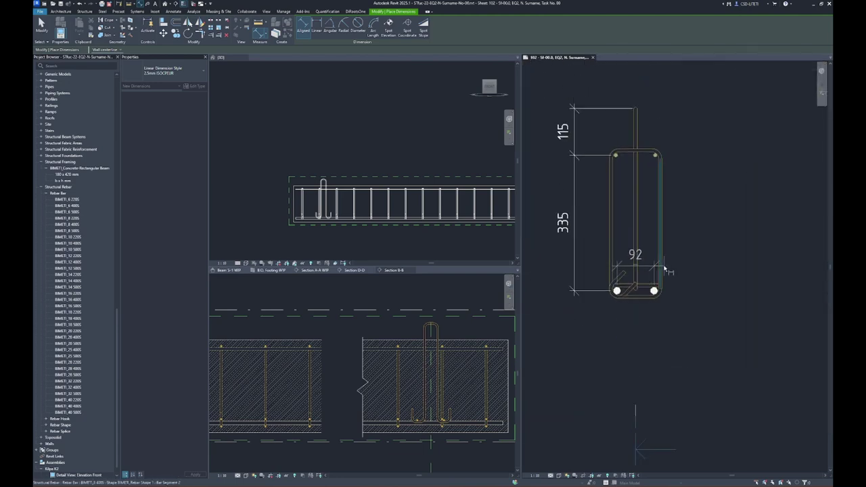
{"action": "scroll", "coordinate": [664, 271], "scroll_direction": "up", "scroll_amount": 2}
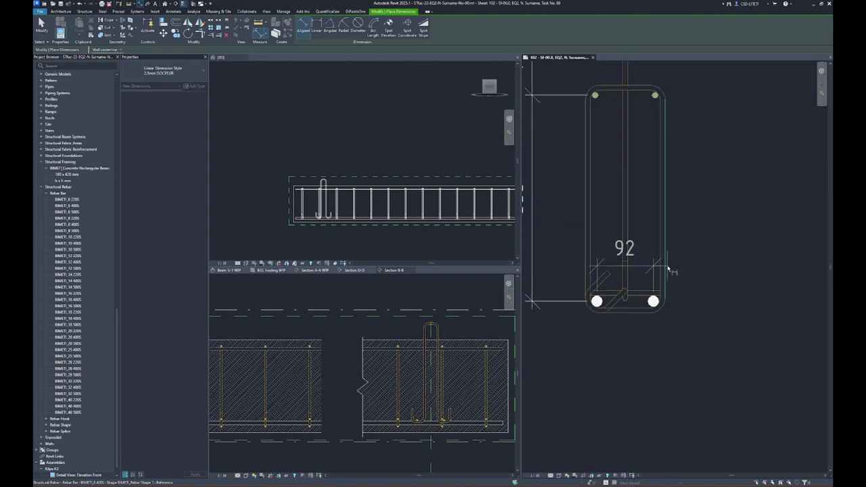
{"action": "left_click", "coordinate": [661, 269]}
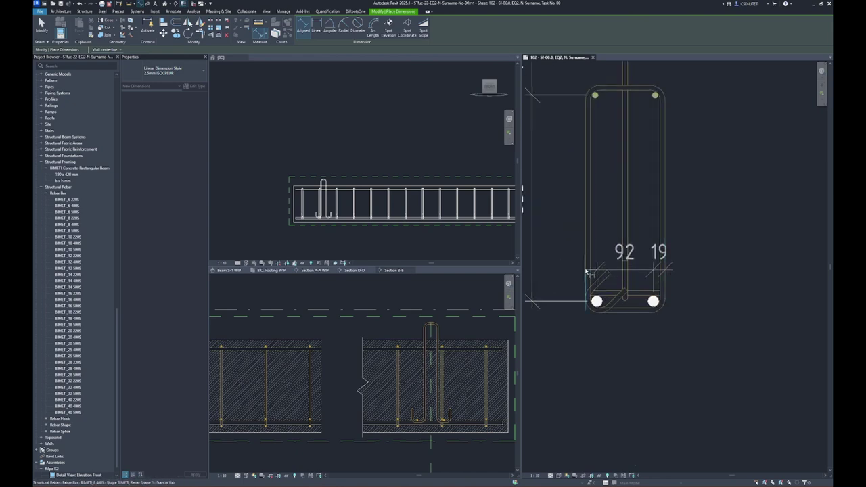
{"action": "left_click", "coordinate": [586, 256]}
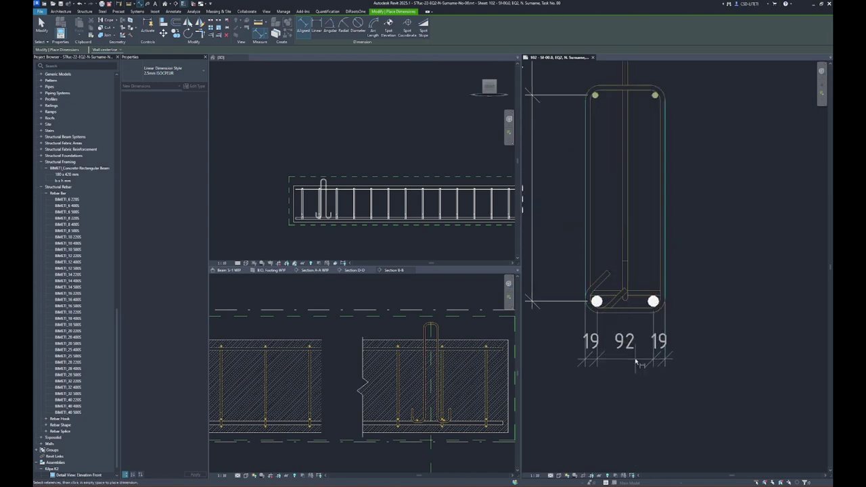
{"action": "left_click", "coordinate": [628, 366]}
{"action": "left_click_drag", "start_coordinate": [592, 357], "coordinate": [568, 355]}
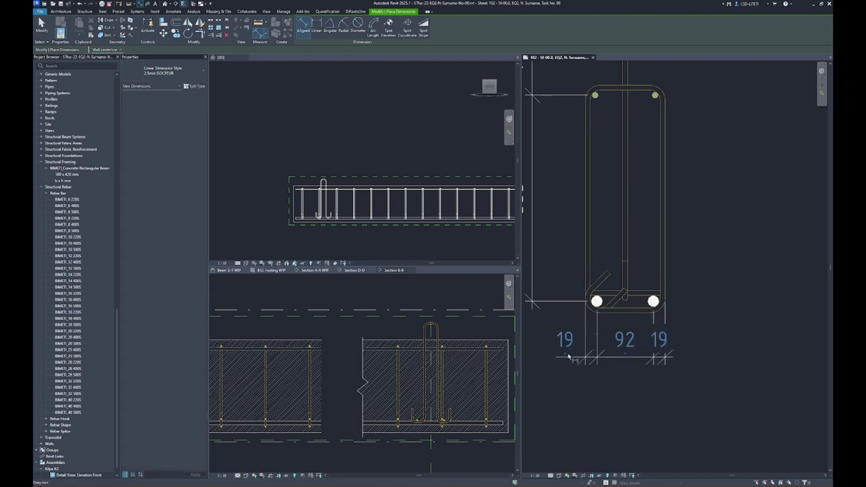
{"action": "left_click_drag", "start_coordinate": [654, 357], "coordinate": [690, 350]}
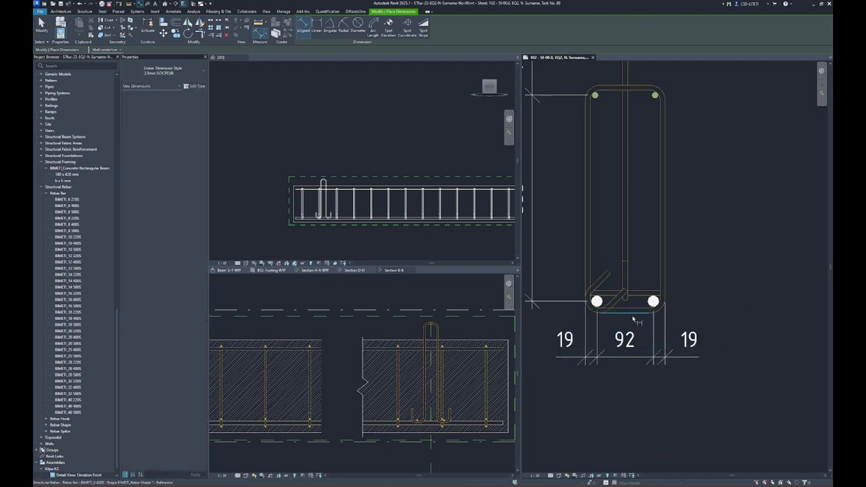
Place the 16/335/19 dimension string right of the stirrup and reposition the 16 text.
{"action": "scroll", "coordinate": [666, 289], "scroll_direction": "down", "scroll_amount": 2}
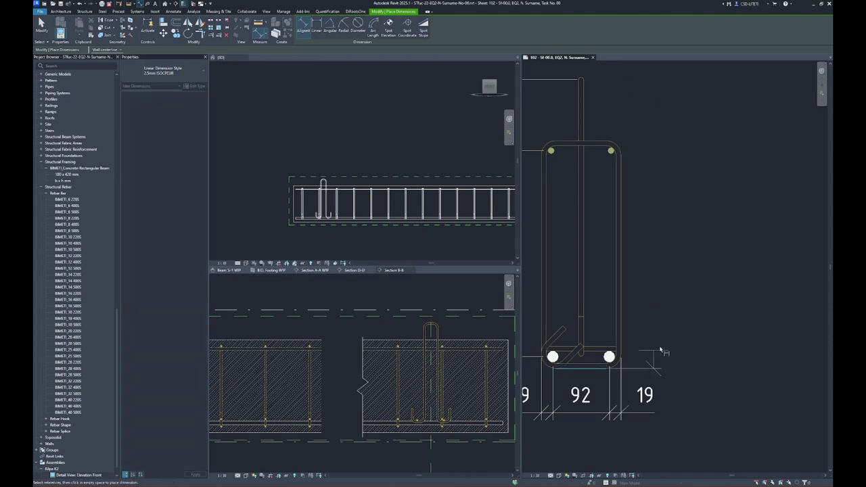
{"action": "scroll", "coordinate": [660, 351], "scroll_direction": "down", "scroll_amount": 1}
{"action": "scroll", "coordinate": [625, 334], "scroll_direction": "up", "scroll_amount": 2}
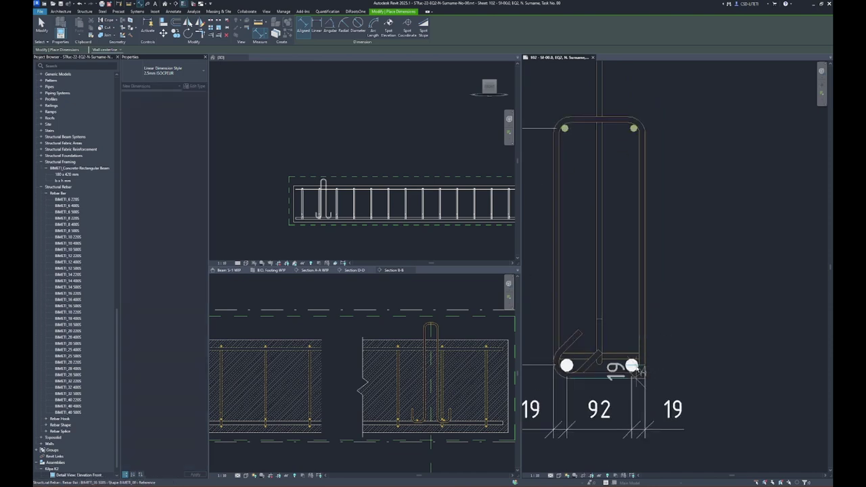
{"action": "left_click", "coordinate": [615, 118]}
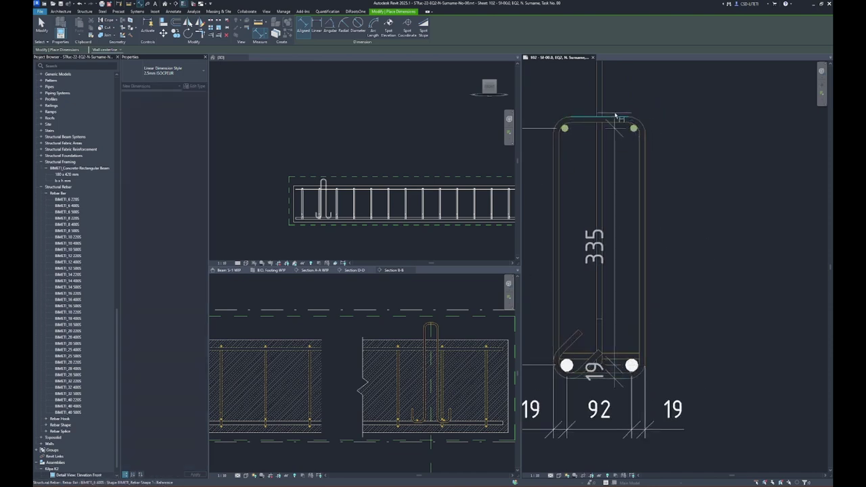
{"action": "left_click", "coordinate": [703, 170]}
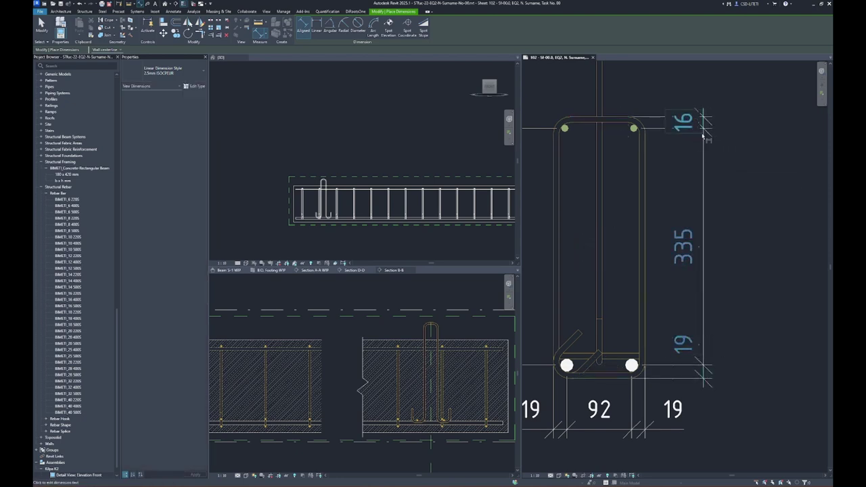
{"action": "mouse_move", "coordinate": [683, 120]}
{"action": "left_mouse_down"}
{"action": "mouse_move", "coordinate": [700, 154]}
{"action": "mouse_move", "coordinate": [699, 146]}
{"action": "left_mouse_up"}
Add a 61/61 dimension string across the top bars of the stirrup.
{"action": "middle_click_drag", "start_coordinate": [567, 159], "coordinate": [588, 329]}
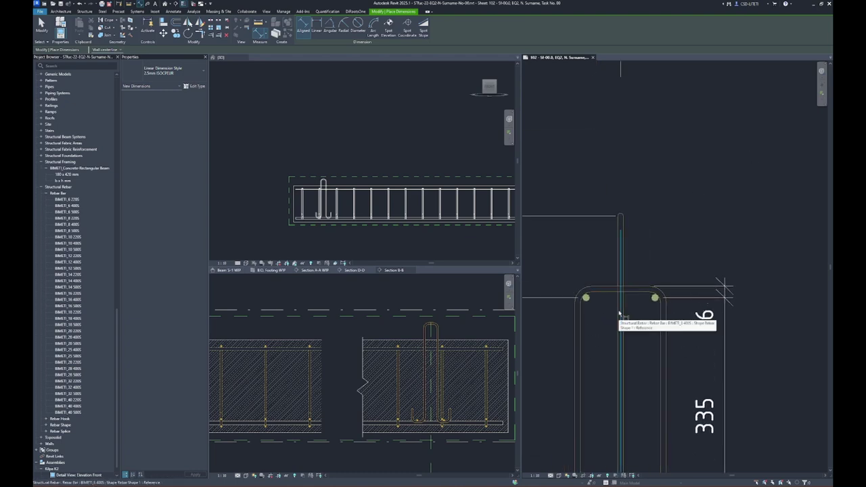
{"action": "left_click", "coordinate": [622, 223]}
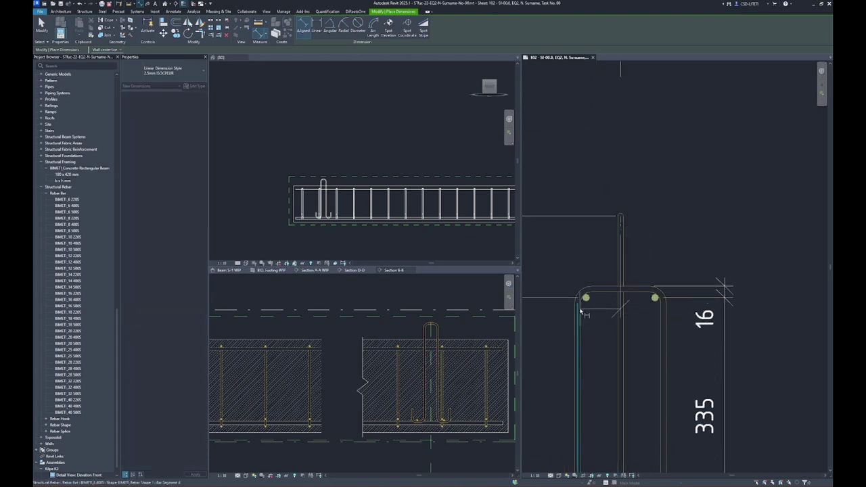
{"action": "left_click", "coordinate": [577, 301]}
{"action": "left_click", "coordinate": [664, 323]}
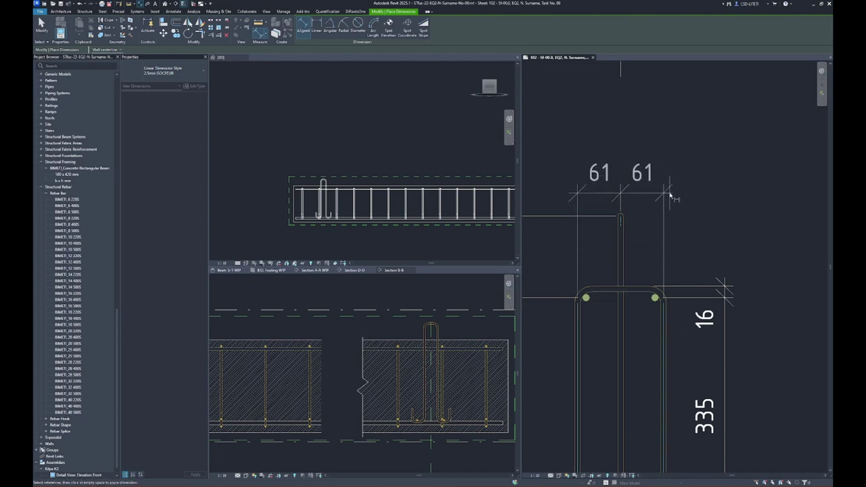
{"action": "left_click", "coordinate": [680, 254]}
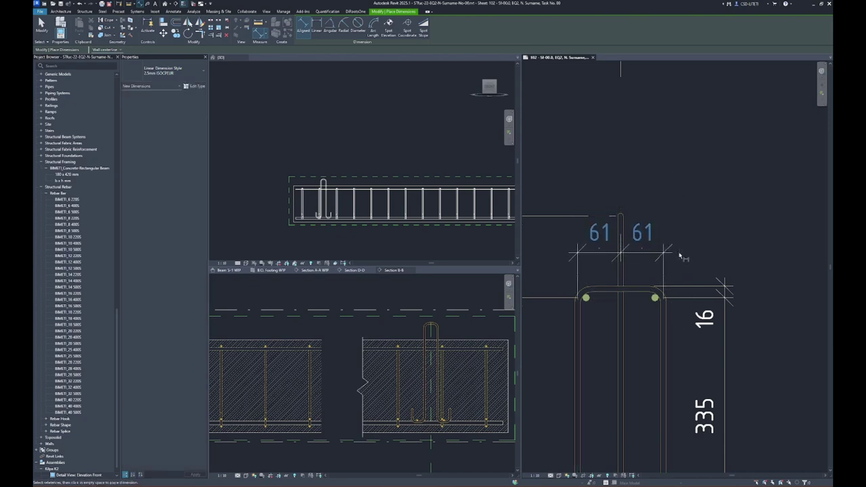
{"action": "scroll", "coordinate": [681, 184], "scroll_direction": "down", "scroll_amount": 2}
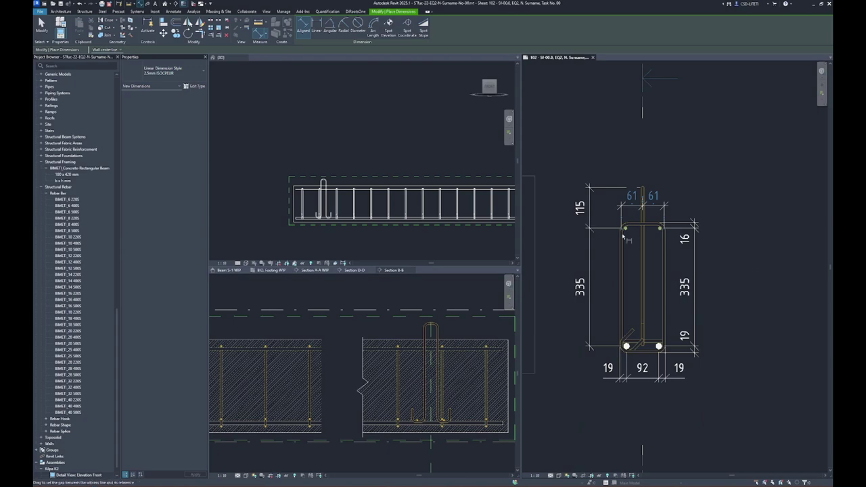
{"action": "scroll", "coordinate": [580, 223], "scroll_direction": "down", "scroll_amount": 1}
{"action": "key", "text": "Escape"}
{"action": "scroll", "coordinate": [681, 241], "scroll_direction": "down", "scroll_amount": 3}
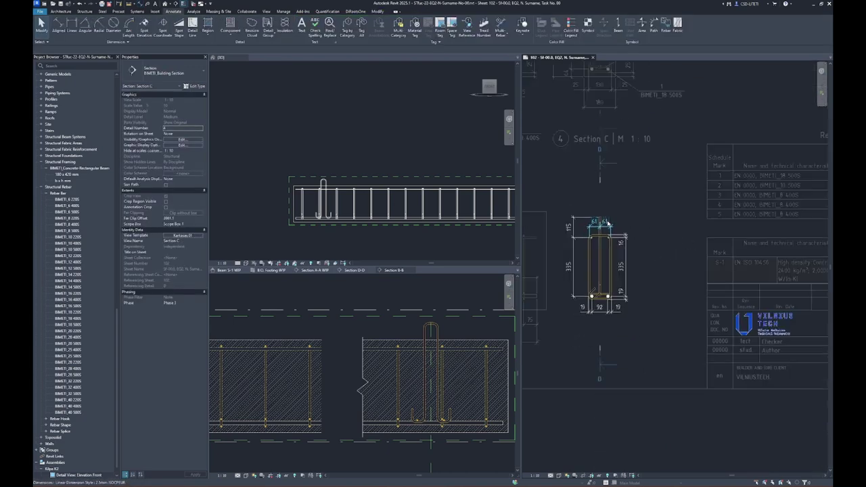
{"action": "scroll", "coordinate": [754, 220], "scroll_direction": "up", "scroll_amount": 2}
{"action": "scroll", "coordinate": [730, 227], "scroll_direction": "up", "scroll_amount": 2}
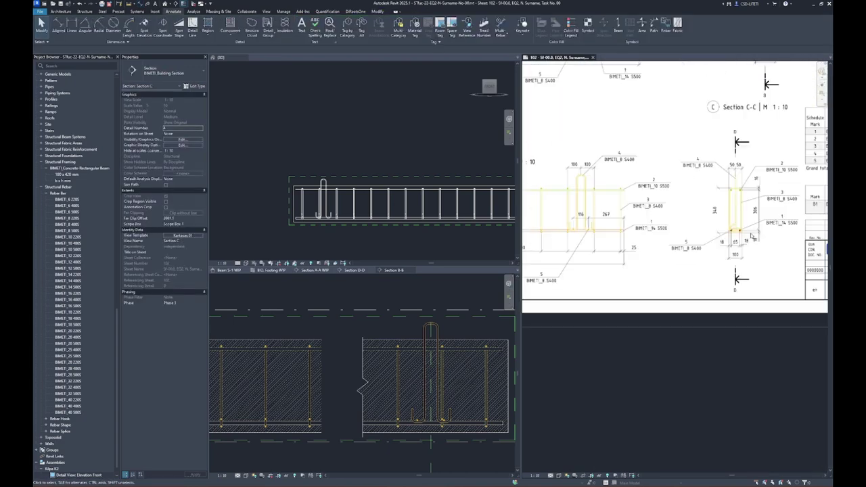
{"action": "scroll", "coordinate": [710, 230], "scroll_direction": "up", "scroll_amount": 2}
{"action": "scroll", "coordinate": [694, 235], "scroll_direction": "up", "scroll_amount": 1}
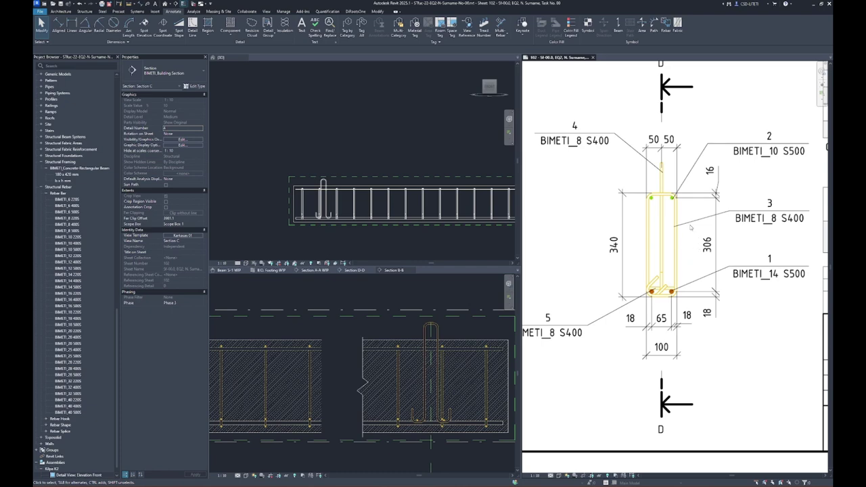
{"action": "scroll", "coordinate": [694, 227], "scroll_direction": "down", "scroll_amount": 6}
{"action": "scroll", "coordinate": [672, 299], "scroll_direction": "up", "scroll_amount": 2}
{"action": "scroll", "coordinate": [683, 311], "scroll_direction": "up", "scroll_amount": 2}
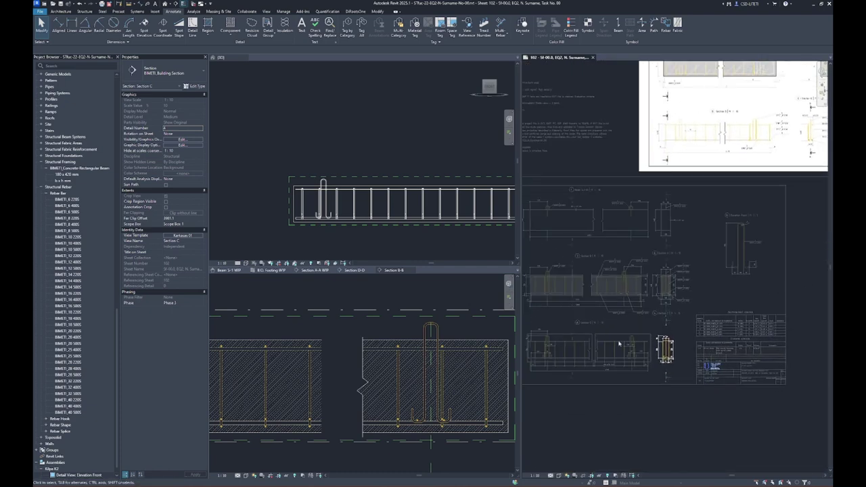
{"action": "scroll", "coordinate": [695, 323], "scroll_direction": "up", "scroll_amount": 2}
{"action": "scroll", "coordinate": [695, 323], "scroll_direction": "up", "scroll_amount": 3}
{"action": "left_click", "coordinate": [633, 207]}
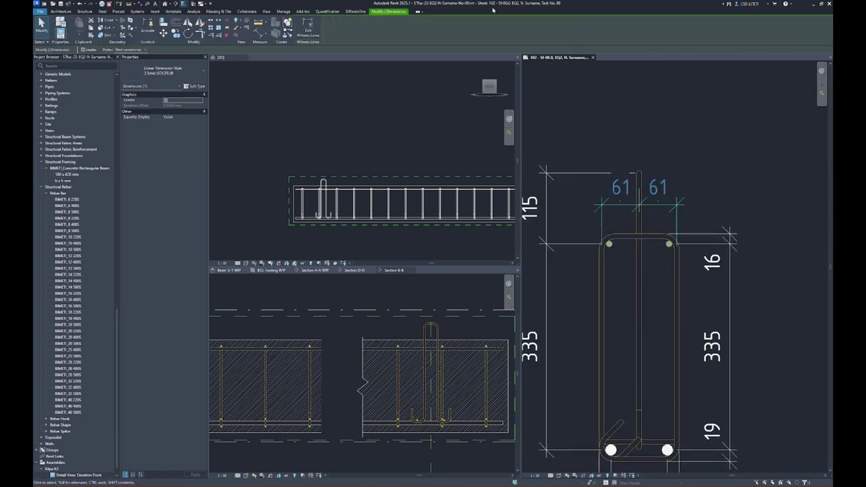
Move the 61/61 dimension's witness lines to the stirrup's outer faces, making it 65/65.
{"action": "left_click", "coordinate": [308, 30]}
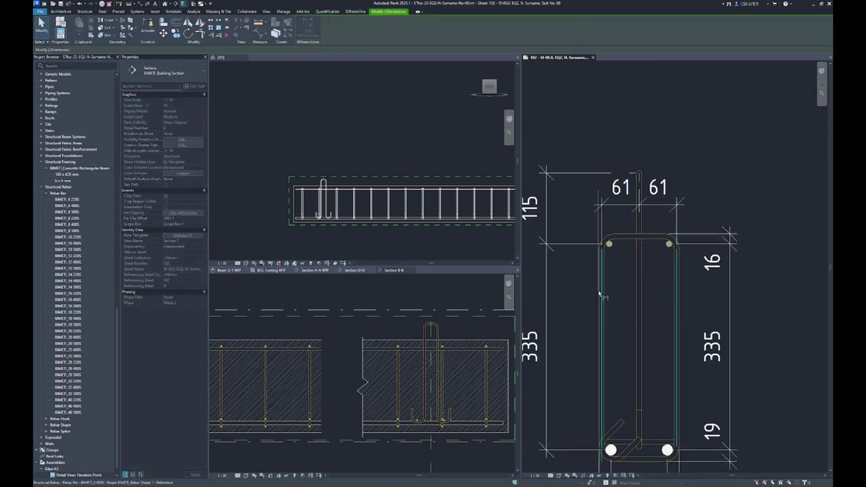
{"action": "left_click", "coordinate": [601, 291]}
{"action": "scroll", "coordinate": [673, 272], "scroll_direction": "up", "scroll_amount": 2}
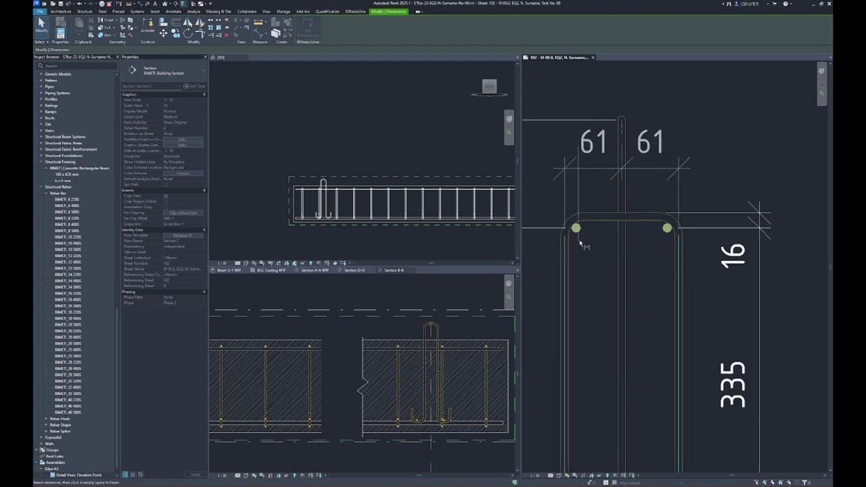
{"action": "left_click", "coordinate": [561, 233]}
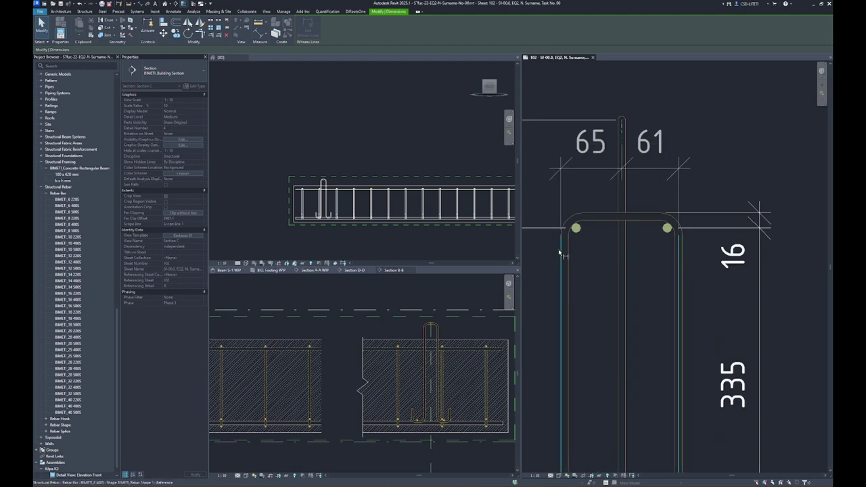
{"action": "left_click", "coordinate": [684, 257]}
{"action": "left_click", "coordinate": [685, 257]}
{"action": "key", "text": "Escape"}
{"action": "scroll", "coordinate": [717, 141], "scroll_direction": "down", "scroll_amount": 3}
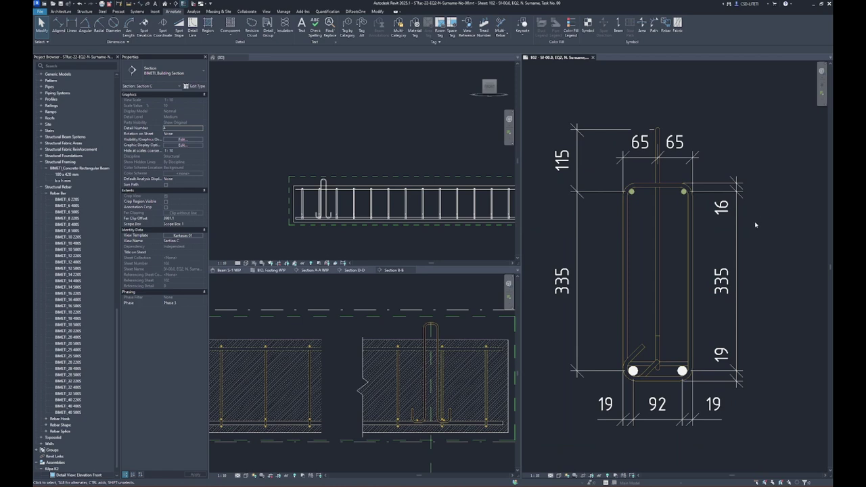
{"action": "middle_click_drag", "start_coordinate": [754, 225], "coordinate": [721, 227]}
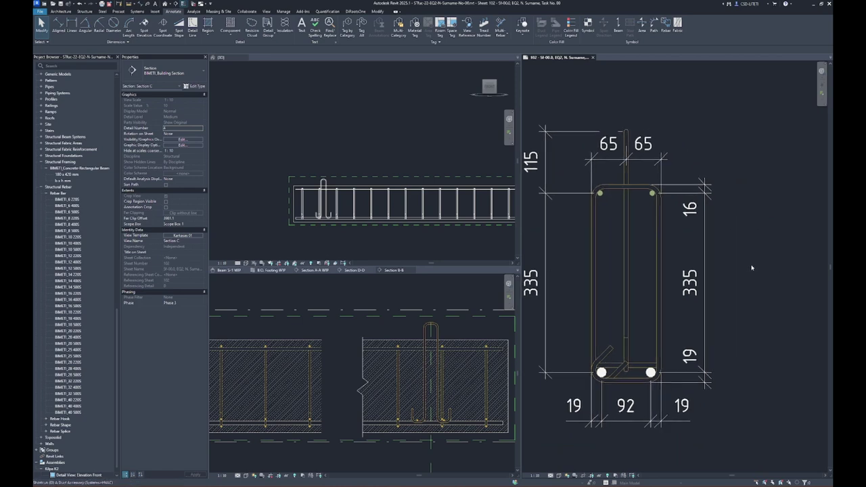
Add an overall 370 height dimension right of the stirrup.
{"action": "key", "text": "d"}
{"action": "key", "text": "i"}
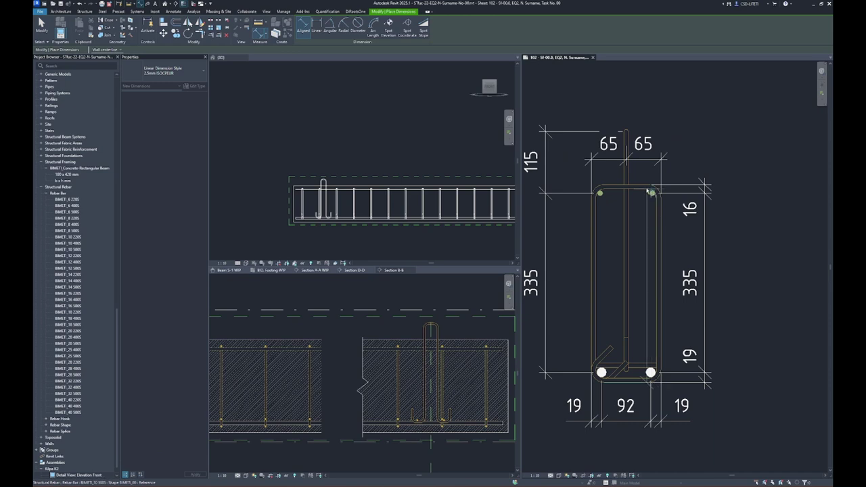
{"action": "left_click", "coordinate": [640, 184]}
{"action": "left_click", "coordinate": [643, 384]}
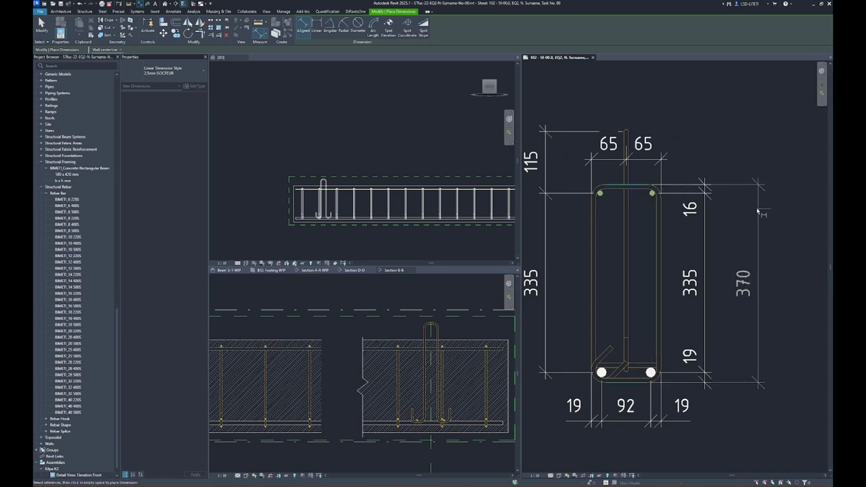
{"action": "left_click", "coordinate": [759, 213]}
Add an overall 130 width dimension below the stirrup.
{"action": "middle_click_drag", "start_coordinate": [676, 327], "coordinate": [715, 251]}
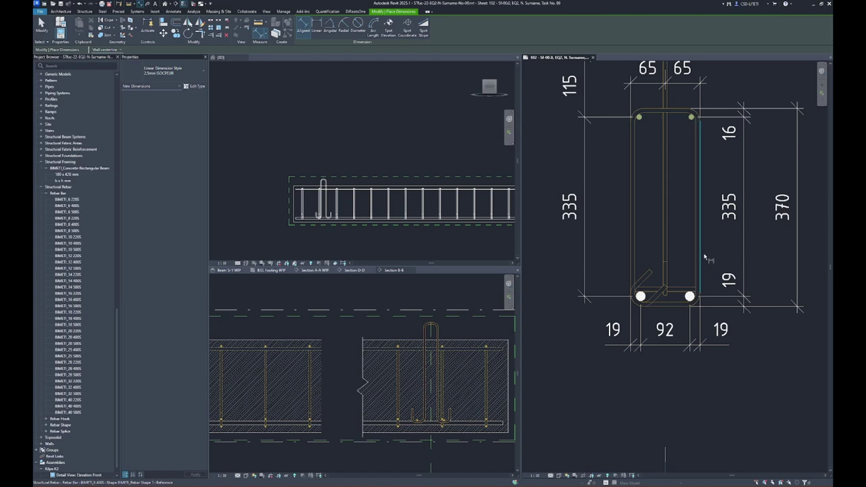
{"action": "left_click", "coordinate": [705, 257]}
{"action": "left_click", "coordinate": [628, 257]}
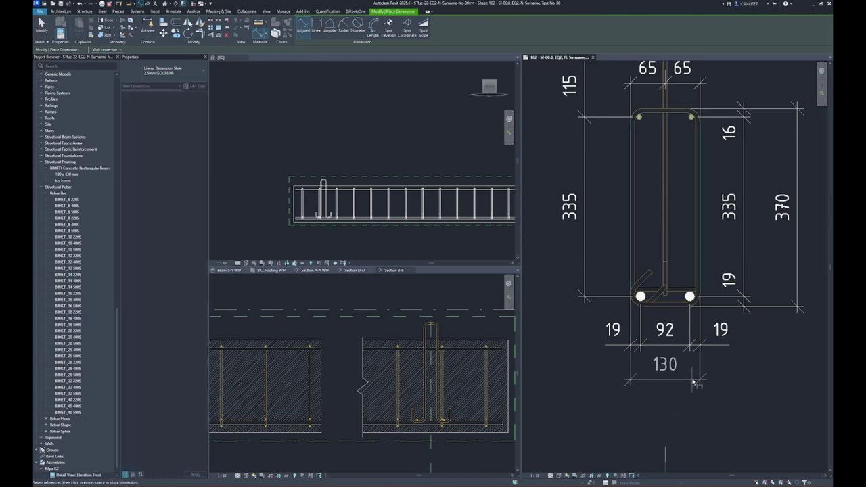
{"action": "left_click", "coordinate": [703, 397]}
{"action": "key", "text": "Escape"}
{"action": "key", "text": "Escape"}
{"action": "scroll", "coordinate": [727, 382], "scroll_direction": "down", "scroll_amount": 3}
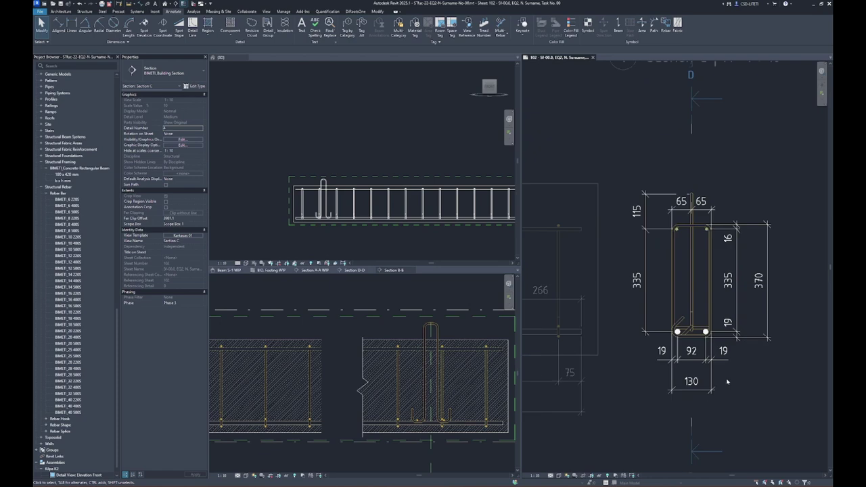
{"action": "mouse_move", "coordinate": [725, 256]}
{"action": "middle_mouse_down"}
{"action": "mouse_move", "coordinate": [771, 327]}
{"action": "mouse_move", "coordinate": [590, 256]}
{"action": "middle_mouse_up"}
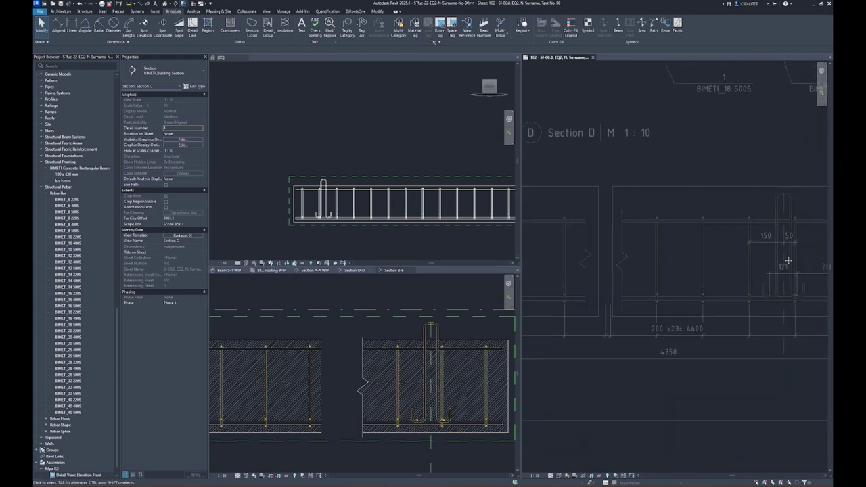
{"action": "mouse_move", "coordinate": [772, 237]}
{"action": "middle_mouse_down"}
{"action": "mouse_move", "coordinate": [734, 255]}
{"action": "mouse_move", "coordinate": [845, 238]}
{"action": "middle_mouse_up"}
{"action": "scroll", "coordinate": [737, 250], "scroll_direction": "up", "scroll_amount": 3}
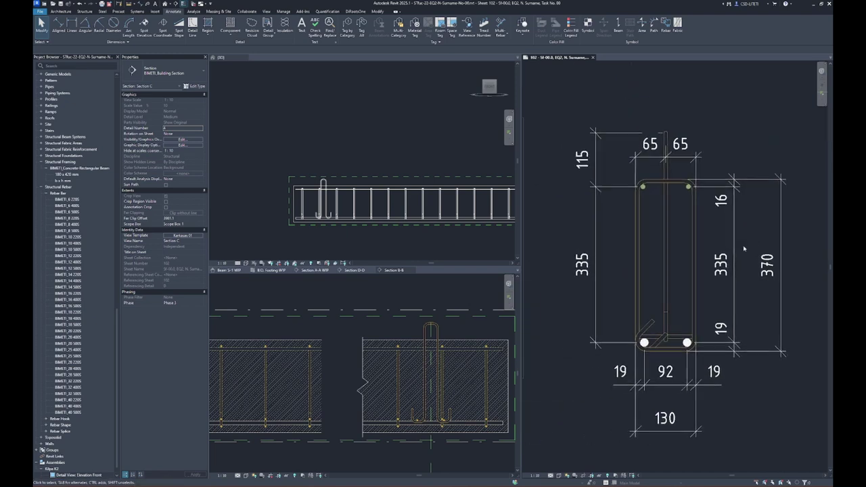
{"action": "middle_click_drag", "start_coordinate": [768, 257], "coordinate": [705, 260]}
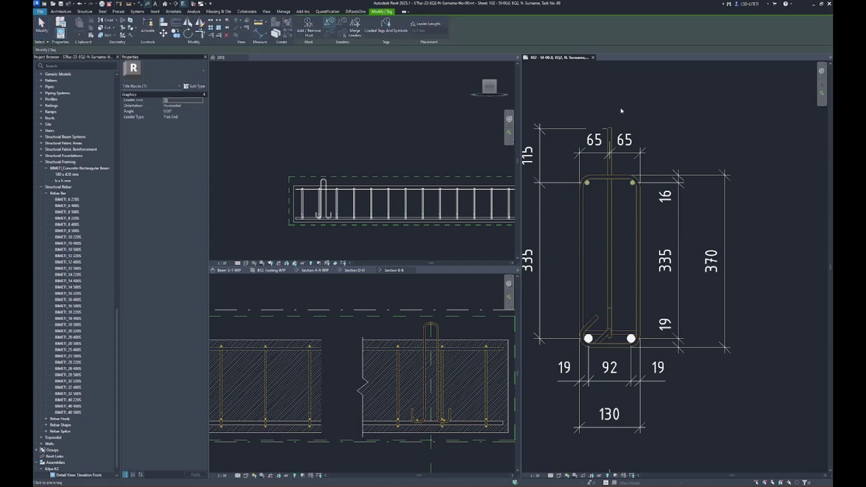
Place rebar tags 4, 3 and 2 on the upper bars around the stirrup.
{"action": "left_click", "coordinate": [612, 139]}
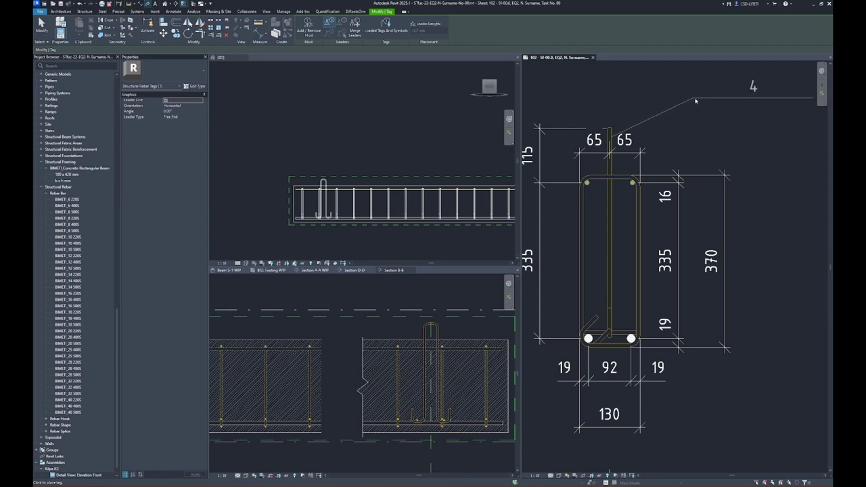
{"action": "mouse_move", "coordinate": [689, 99]}
{"action": "middle_mouse_down"}
{"action": "mouse_move", "coordinate": [595, 122]}
{"action": "mouse_move", "coordinate": [660, 81]}
{"action": "middle_mouse_up"}
{"action": "left_click", "coordinate": [615, 119]}
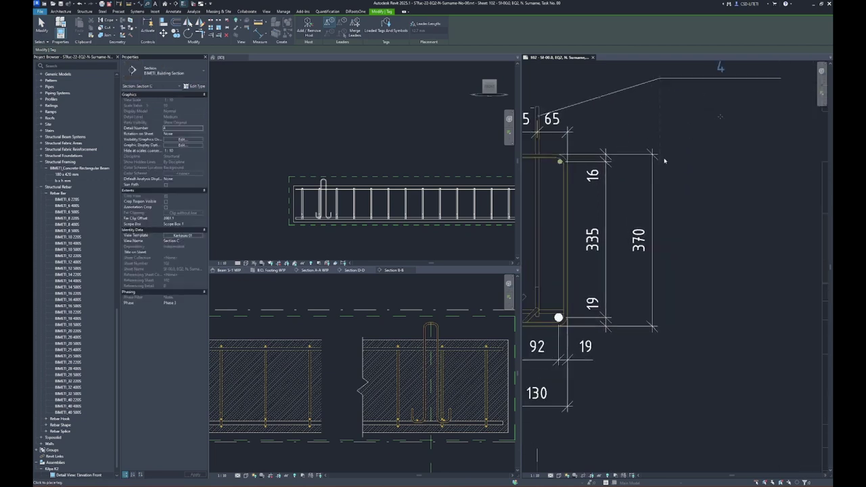
{"action": "left_click", "coordinate": [565, 209]}
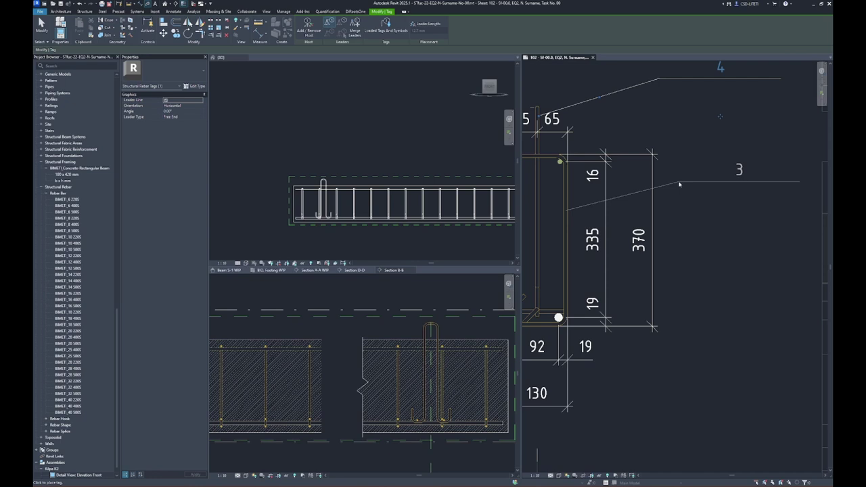
{"action": "left_click", "coordinate": [677, 181]}
{"action": "left_click", "coordinate": [561, 145]}
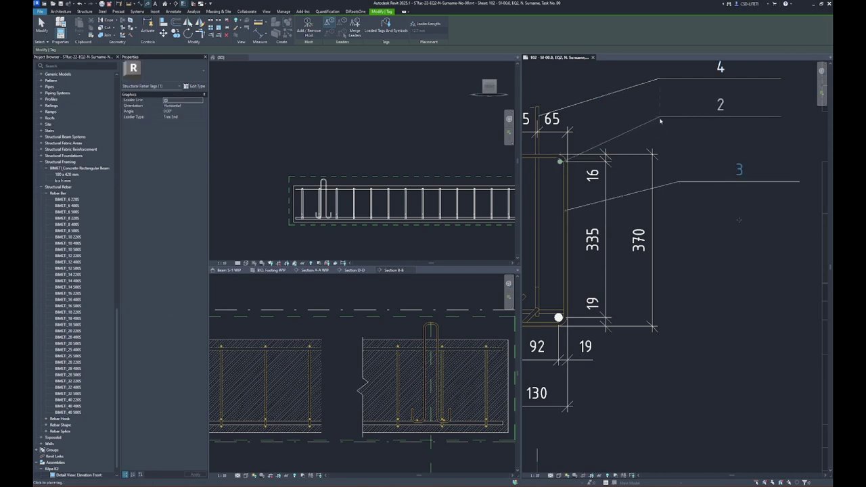
{"action": "left_click", "coordinate": [663, 120]}
Tag the bottom bar as 1 and the vertical bar as 5, then stop tagging.
{"action": "middle_click_drag", "start_coordinate": [663, 120], "coordinate": [662, 68]}
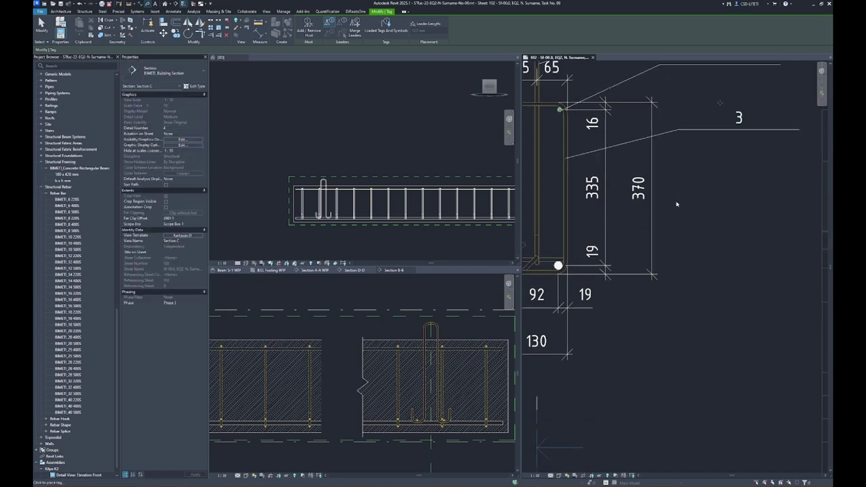
{"action": "left_click", "coordinate": [558, 265]}
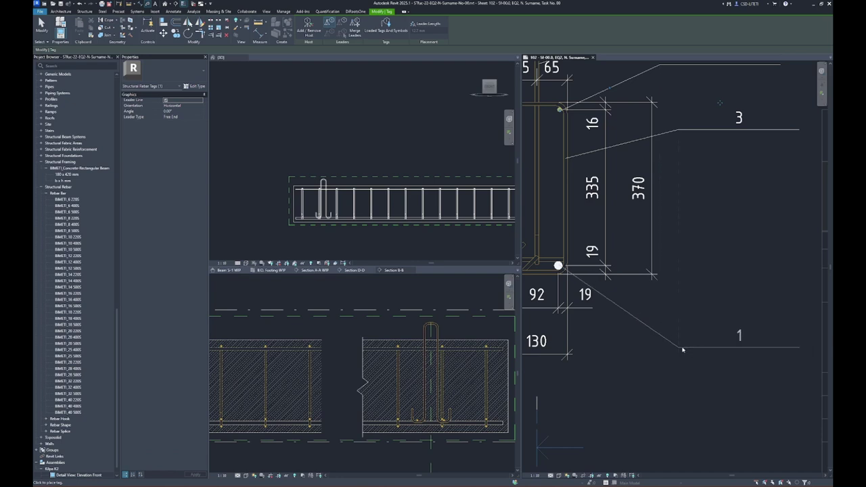
{"action": "left_click", "coordinate": [683, 349]}
{"action": "left_click", "coordinate": [535, 196]}
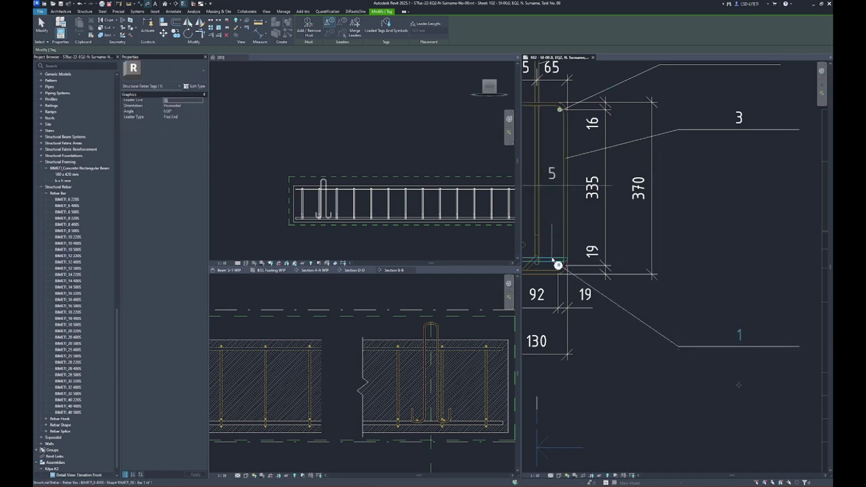
{"action": "left_click", "coordinate": [678, 200]}
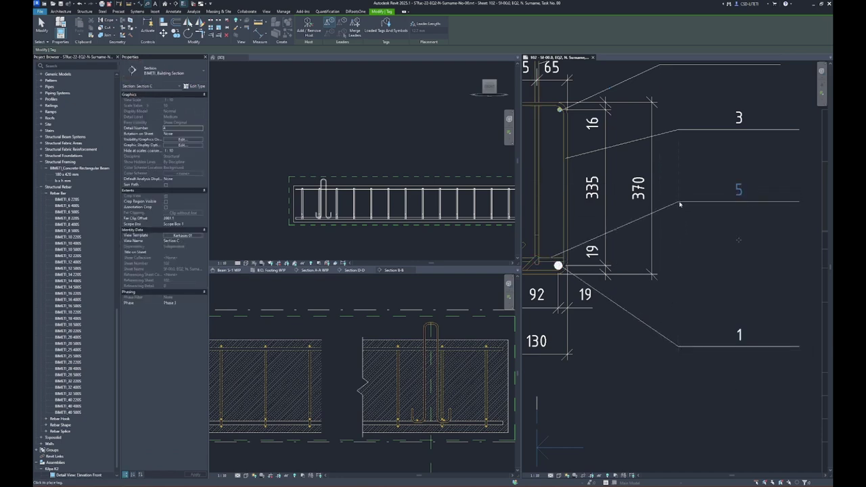
{"action": "mouse_move", "coordinate": [659, 198]}
{"action": "middle_mouse_down"}
{"action": "mouse_move", "coordinate": [721, 238]}
{"action": "mouse_move", "coordinate": [675, 240]}
{"action": "middle_mouse_up"}
{"action": "scroll", "coordinate": [718, 240], "scroll_direction": "down", "scroll_amount": 2}
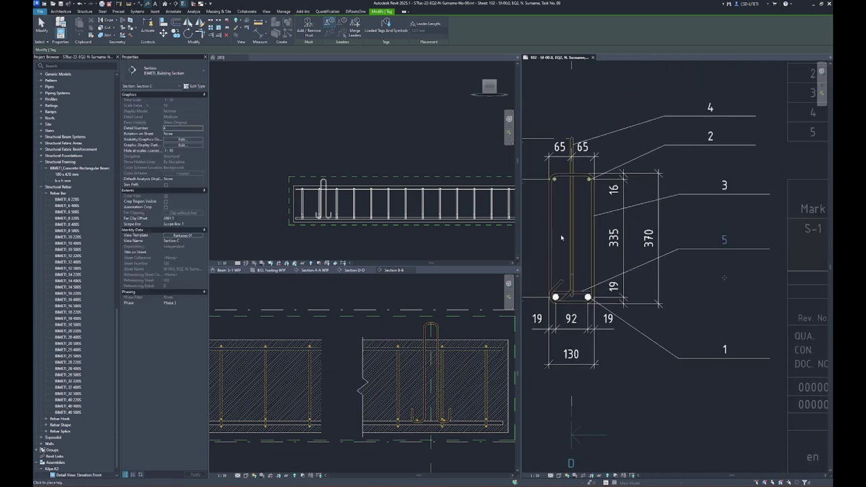
{"action": "key", "text": "Escape"}
Align the right-hand rebar tags and switch them to a tag type showing bar names.
{"action": "left_click_drag", "start_coordinate": [751, 408], "coordinate": [736, 161]}
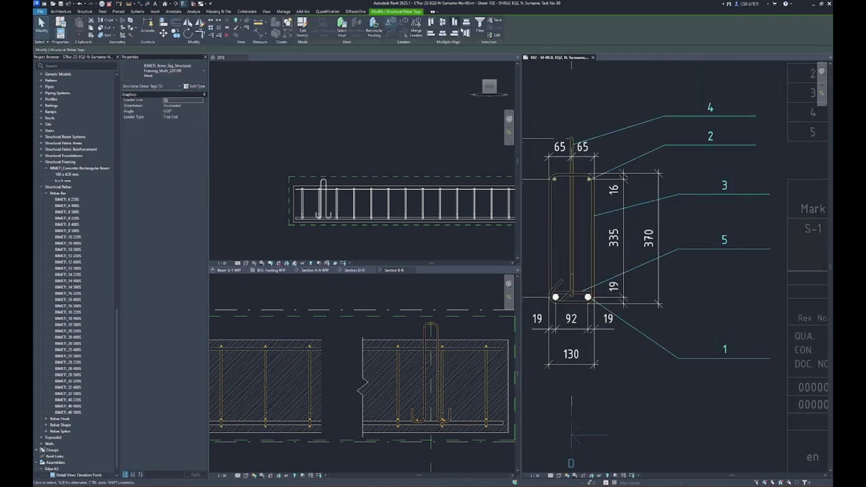
{"action": "left_click", "coordinate": [454, 32]}
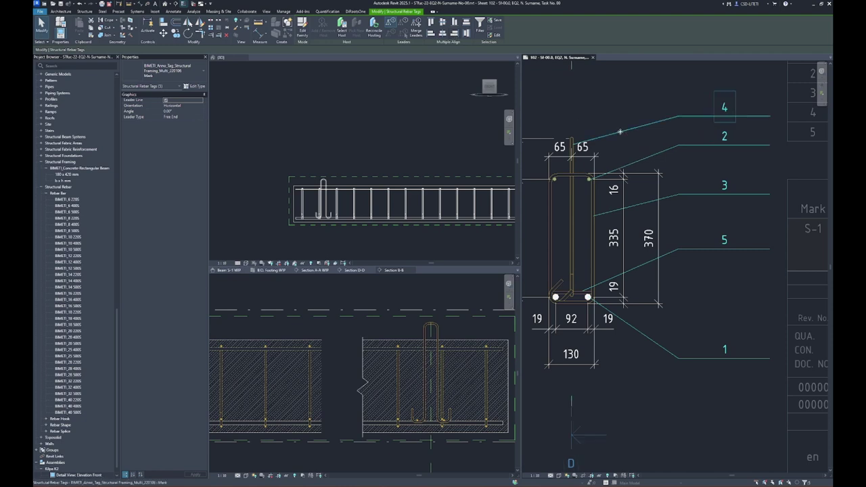
{"action": "left_click", "coordinate": [187, 67]}
{"action": "left_click", "coordinate": [149, 112]}
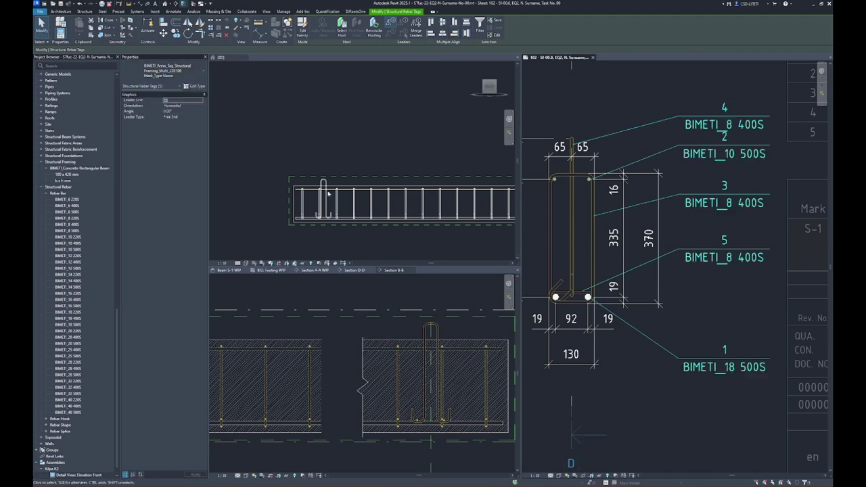
{"action": "left_click", "coordinate": [732, 355]}
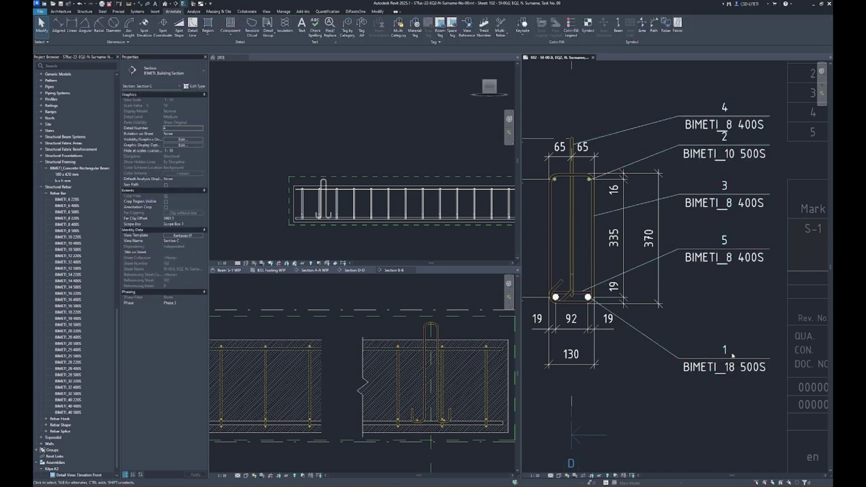
Move tag 4 (BIMETI_8 400S) higher so it clears tag 2.
{"action": "left_click", "coordinate": [704, 136]}
{"action": "left_click", "coordinate": [724, 127]}
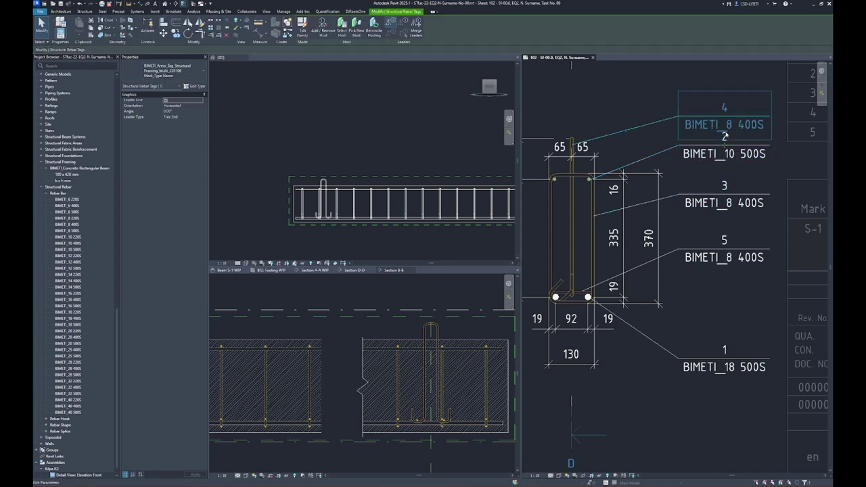
{"action": "left_click_drag", "start_coordinate": [726, 144], "coordinate": [725, 127]}
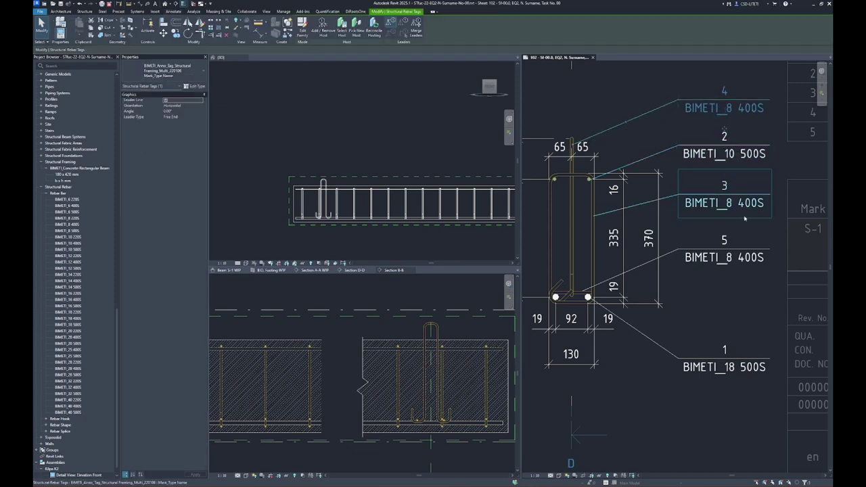
{"action": "left_click", "coordinate": [720, 389]}
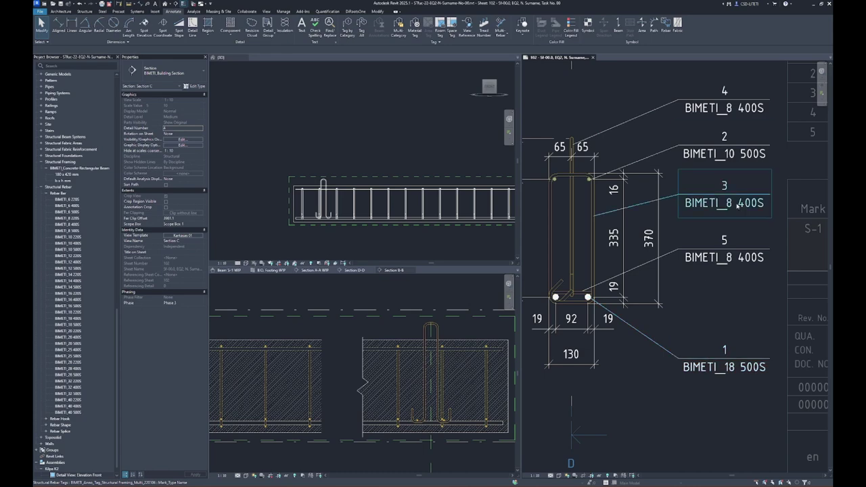
{"action": "scroll", "coordinate": [708, 247], "scroll_direction": "down", "scroll_amount": 3}
{"action": "scroll", "coordinate": [632, 139], "scroll_direction": "up", "scroll_amount": 3}
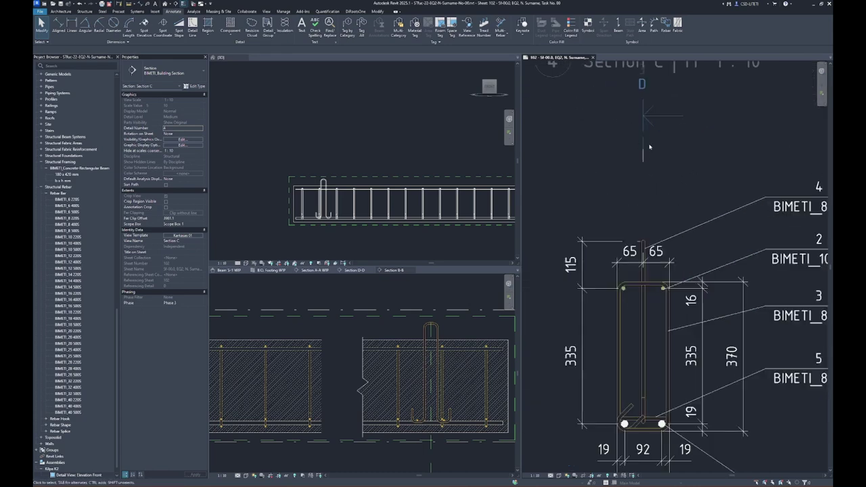
Move section line D lower on the drawing.
{"action": "left_click", "coordinate": [647, 144]}
{"action": "left_click_drag", "start_coordinate": [647, 145], "coordinate": [647, 202]}
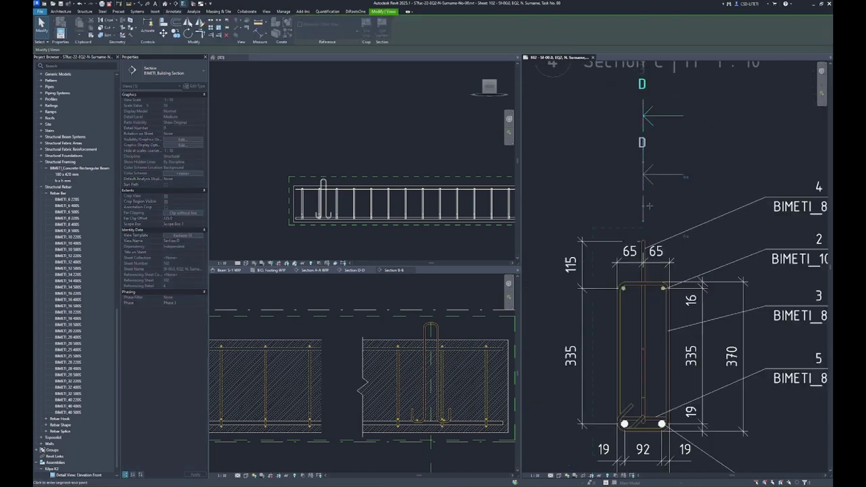
{"action": "key", "text": "Escape"}
Drag the Section C viewport title lower.
{"action": "middle_click_drag", "start_coordinate": [723, 138], "coordinate": [708, 215]}
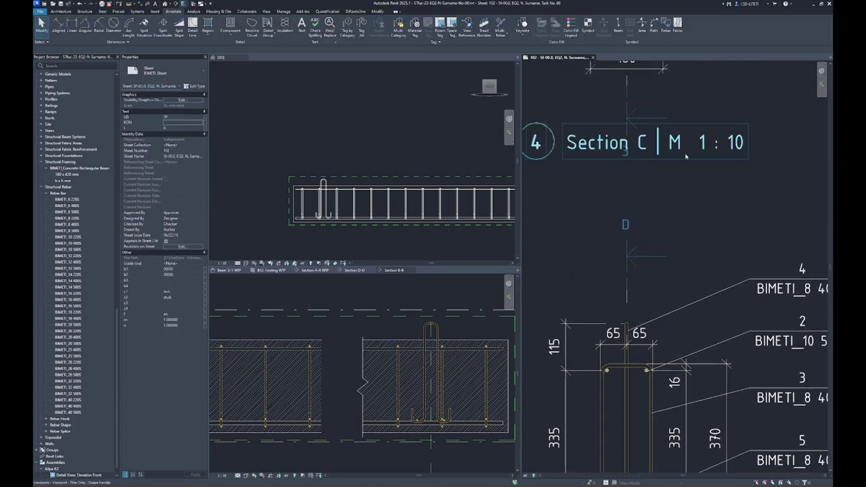
{"action": "left_click_drag", "start_coordinate": [685, 154], "coordinate": [686, 200]}
{"action": "scroll", "coordinate": [676, 271], "scroll_direction": "down", "scroll_amount": 3}
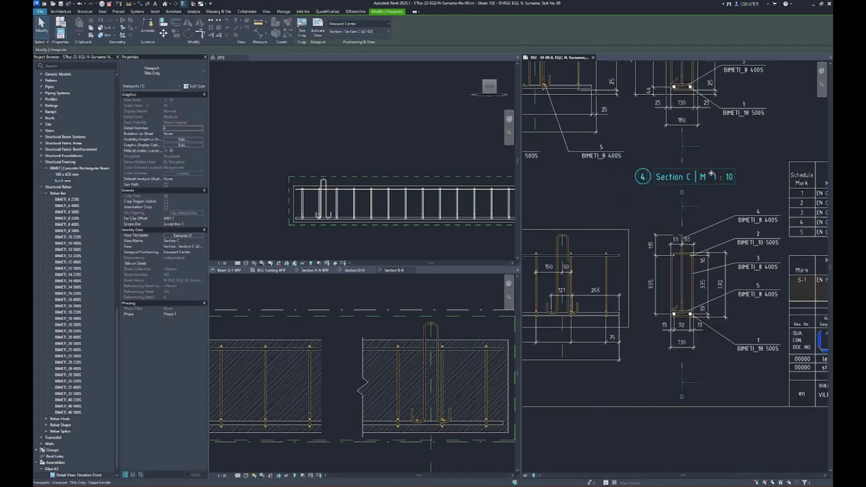
{"action": "scroll", "coordinate": [758, 305], "scroll_direction": "up", "scroll_amount": 2}
{"action": "key", "text": "Escape"}
Activate the Section D viewport for editing.
{"action": "middle_click_drag", "start_coordinate": [758, 414], "coordinate": [682, 409]}
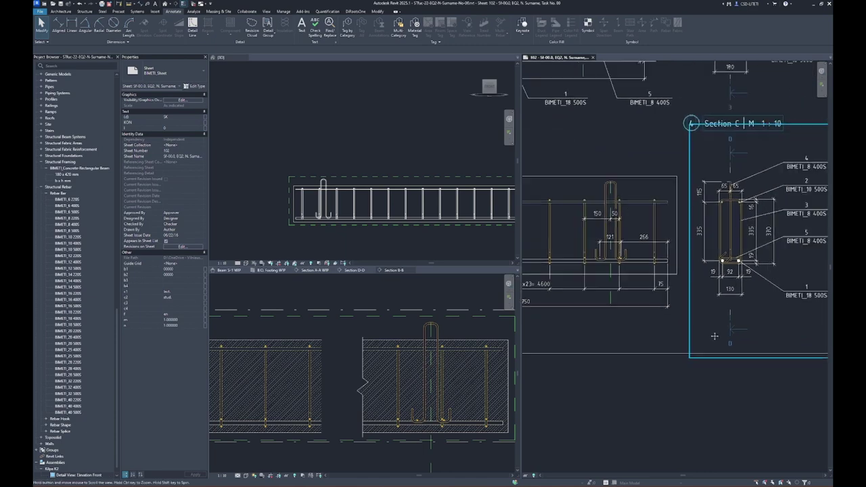
{"action": "scroll", "coordinate": [708, 333], "scroll_direction": "up", "scroll_amount": 2}
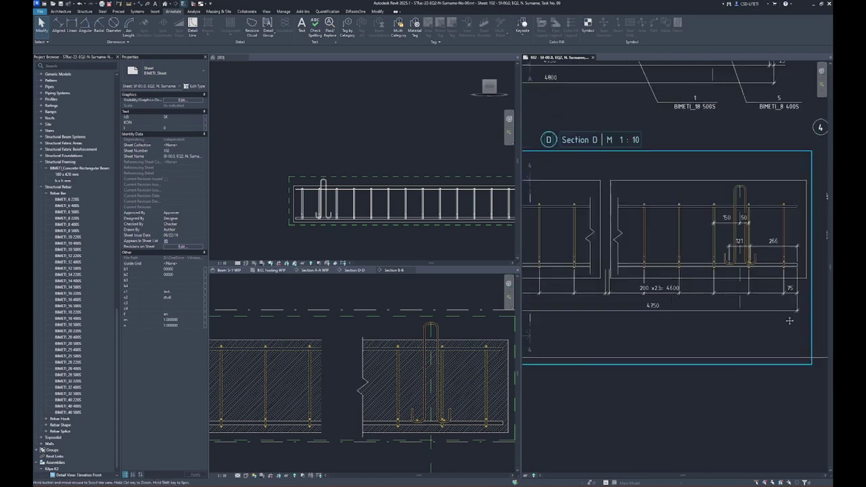
{"action": "middle_click_drag", "start_coordinate": [708, 334], "coordinate": [749, 217]}
{"action": "double_click", "coordinate": [749, 217]}
{"action": "scroll", "coordinate": [749, 217], "scroll_direction": "up", "scroll_amount": 3}
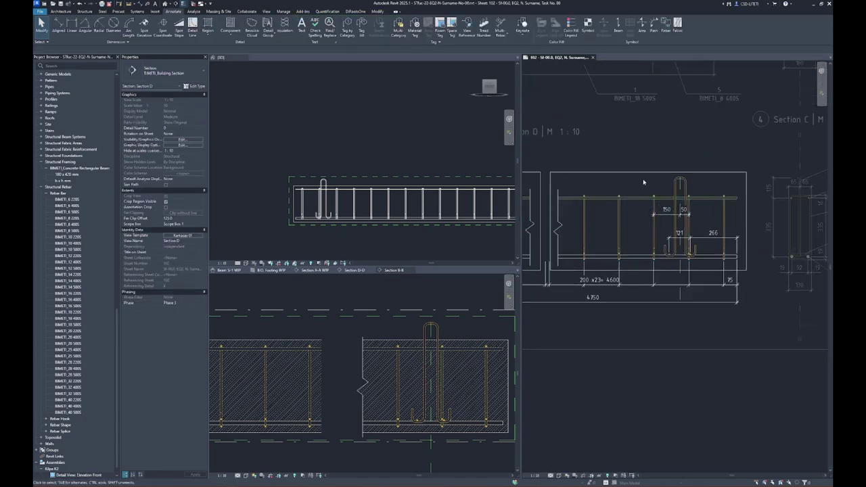
{"action": "scroll", "coordinate": [613, 173], "scroll_direction": "up", "scroll_amount": 2}
With TG, tag the stirrup as 4 and the top longitudinal bar as 2 above the beam.
{"action": "key", "text": "t"}
{"action": "key", "text": "g"}
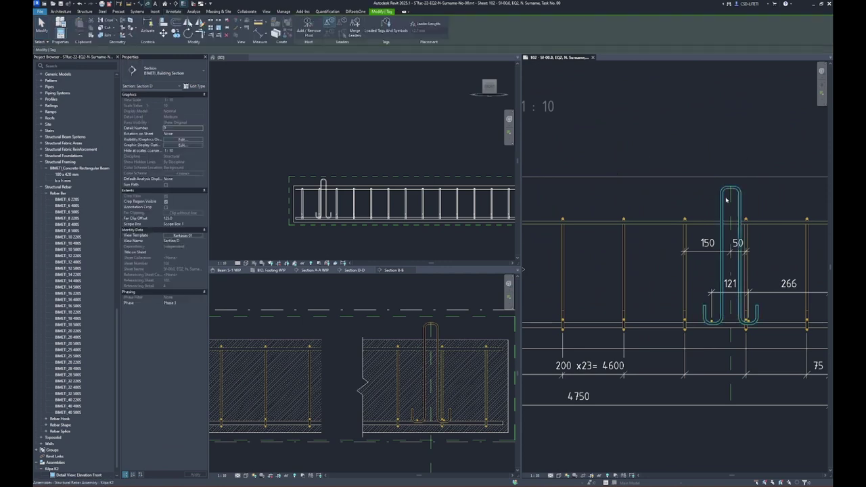
{"action": "left_click", "coordinate": [683, 167]}
{"action": "left_click", "coordinate": [685, 168]}
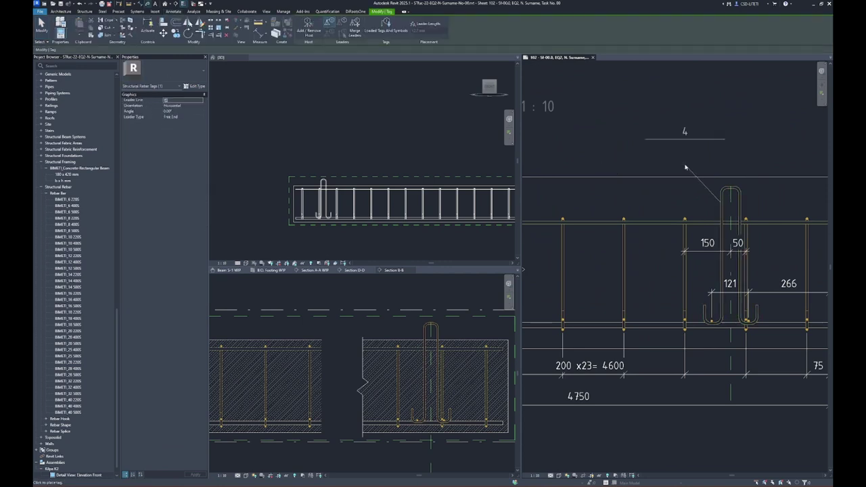
{"action": "left_click", "coordinate": [684, 167]}
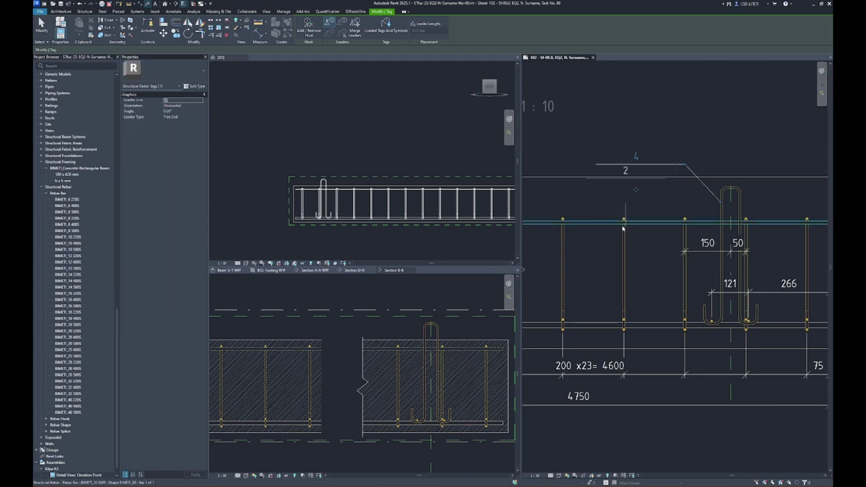
{"action": "middle_click_drag", "start_coordinate": [622, 228], "coordinate": [505, 224]}
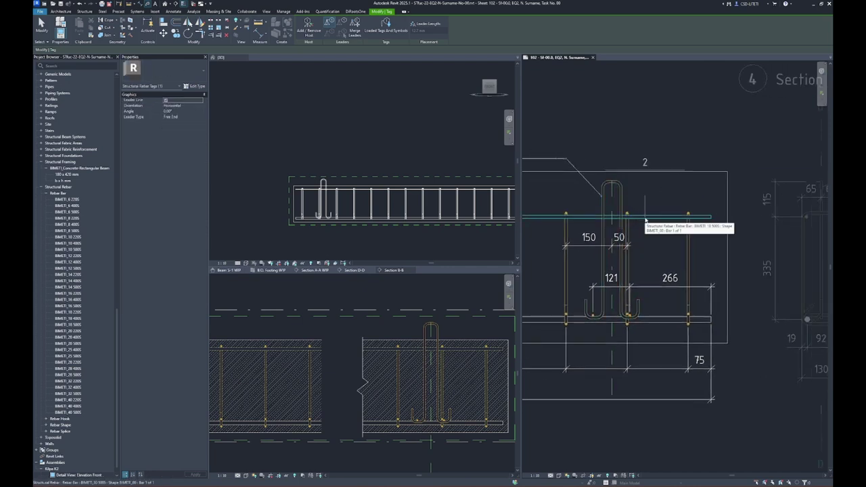
{"action": "left_click", "coordinate": [645, 219]}
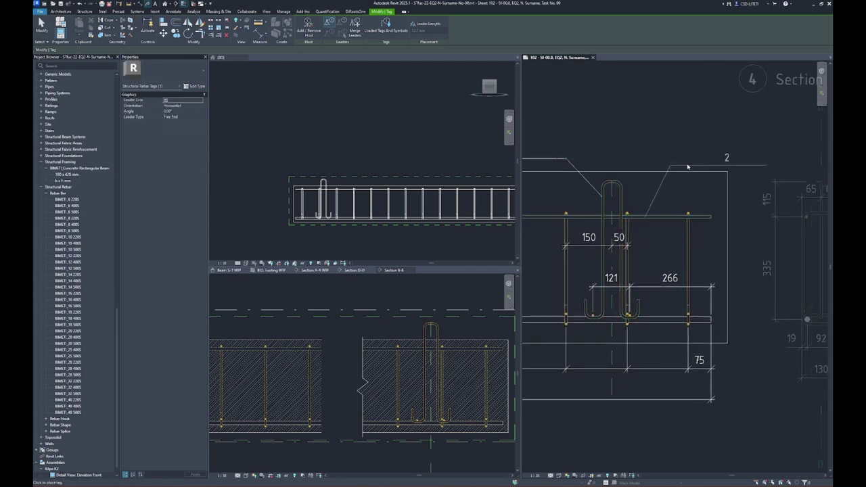
{"action": "left_click", "coordinate": [687, 167]}
Tag the bottom bar as 1 and the hooked bar as 5 below the beam, then exit tagging.
{"action": "middle_click_drag", "start_coordinate": [685, 243], "coordinate": [683, 170]}
{"action": "left_click", "coordinate": [655, 247]}
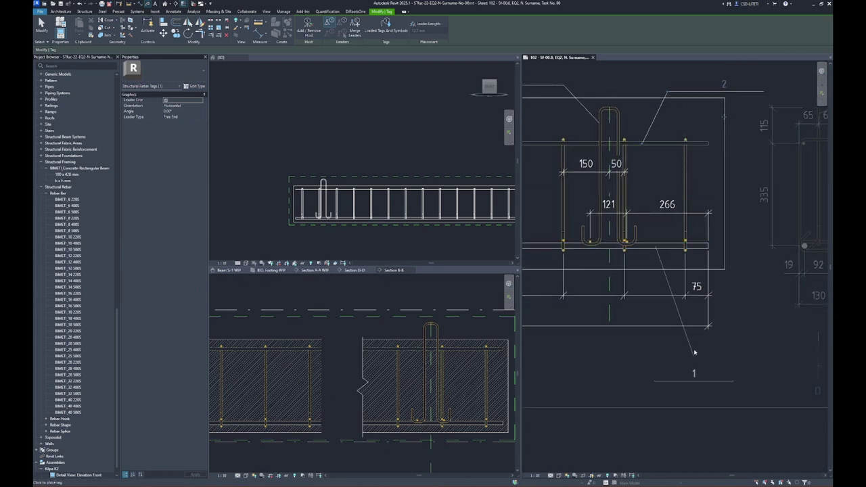
{"action": "left_click", "coordinate": [685, 350]}
{"action": "middle_click_drag", "start_coordinate": [622, 325], "coordinate": [742, 330]}
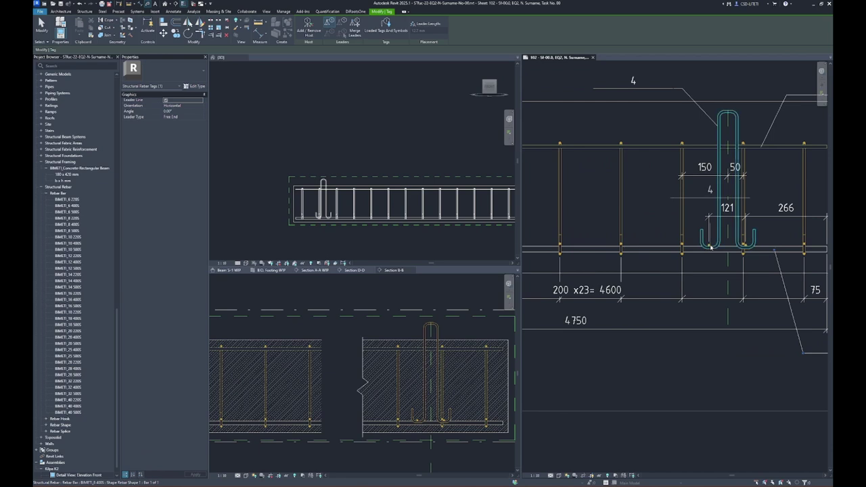
{"action": "scroll", "coordinate": [712, 247], "scroll_direction": "up", "scroll_amount": 3}
{"action": "left_click", "coordinate": [708, 247]}
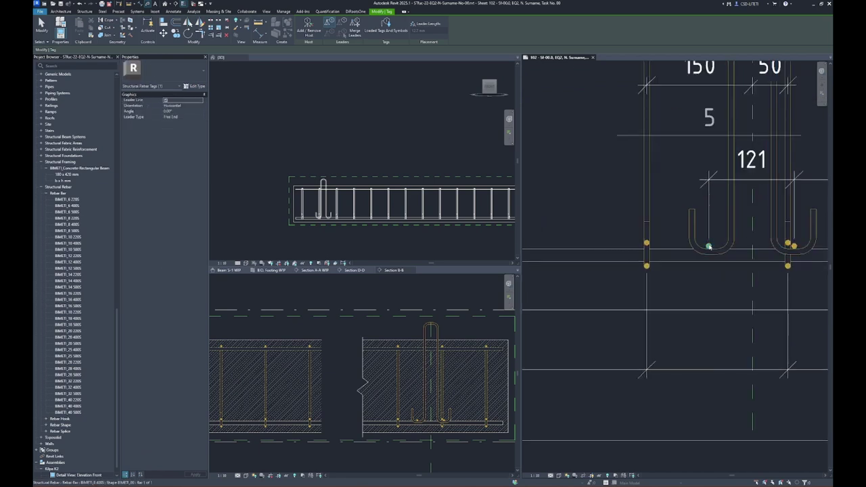
{"action": "scroll", "coordinate": [708, 247], "scroll_direction": "down", "scroll_amount": 3}
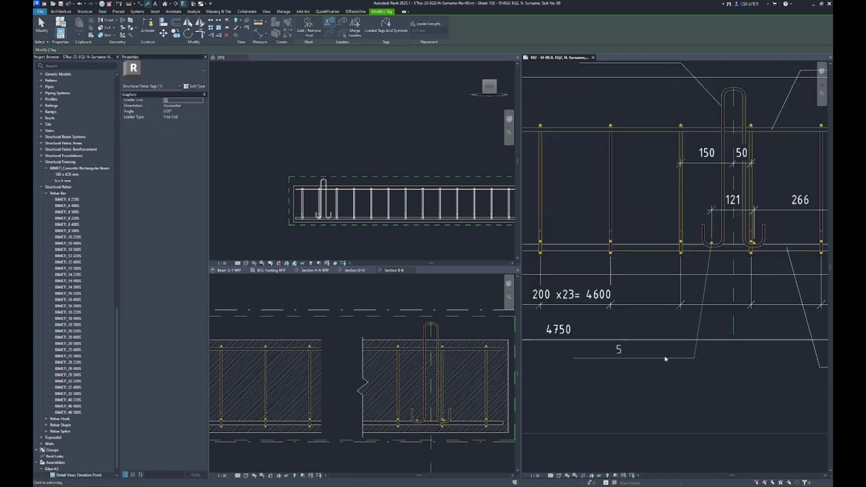
{"action": "left_click", "coordinate": [668, 359]}
{"action": "scroll", "coordinate": [575, 303], "scroll_direction": "down", "scroll_amount": 1}
{"action": "scroll", "coordinate": [575, 304], "scroll_direction": "down", "scroll_amount": 1}
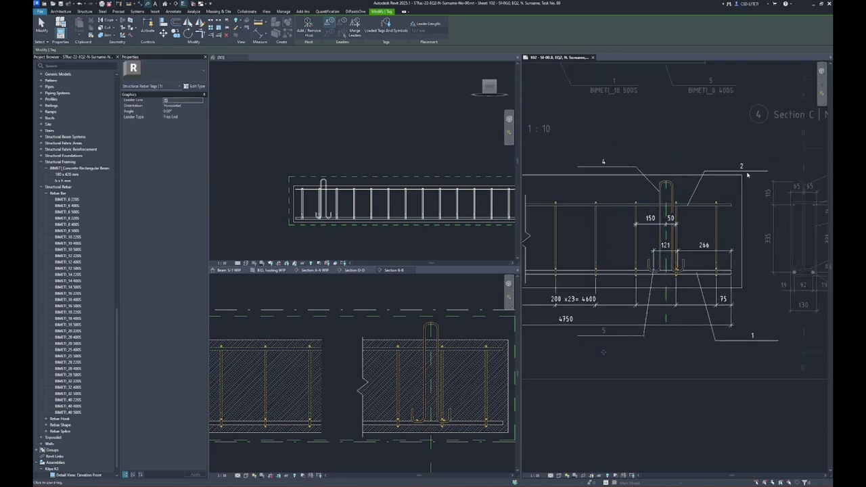
{"action": "scroll", "coordinate": [743, 174], "scroll_direction": "left", "scroll_amount": 3}
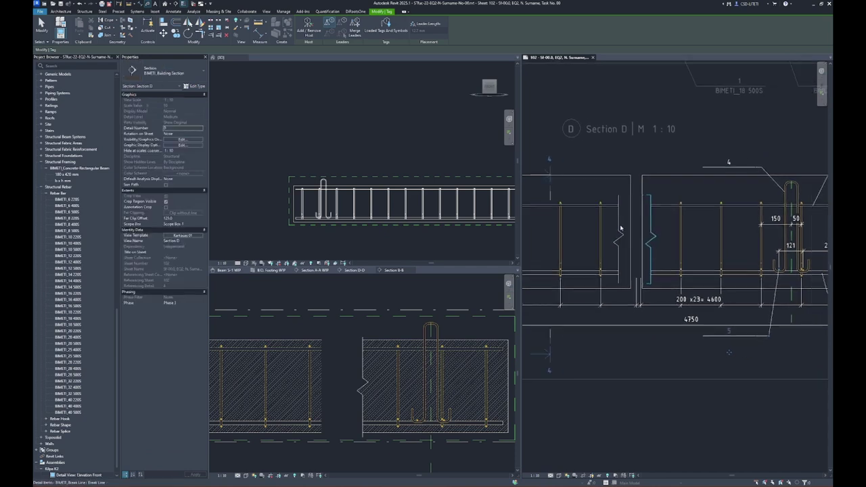
{"action": "left_click", "coordinate": [560, 217]}
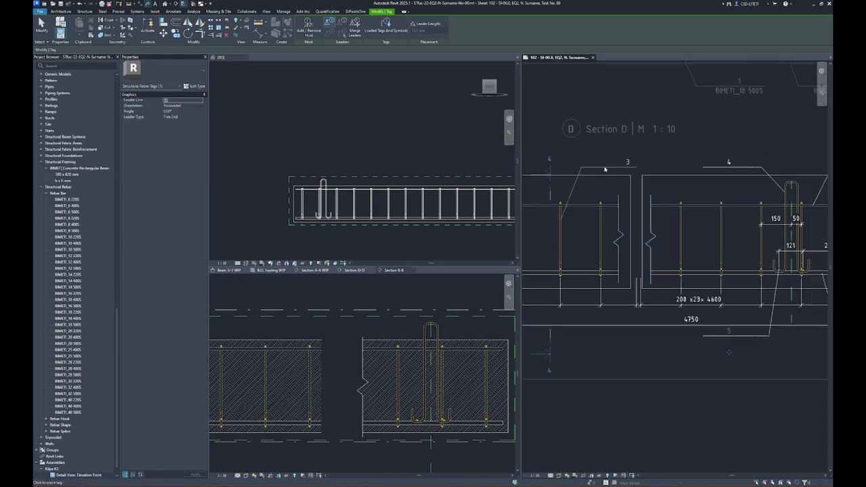
{"action": "middle_click_drag", "start_coordinate": [616, 170], "coordinate": [674, 177]}
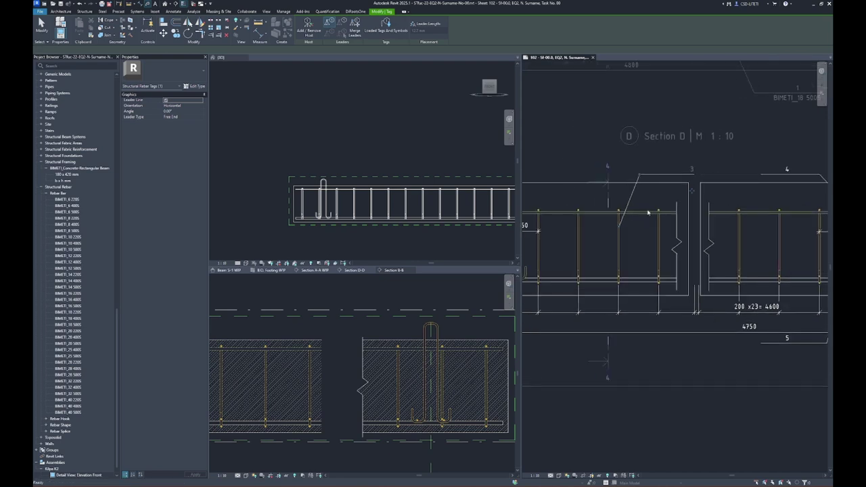
{"action": "scroll", "coordinate": [662, 194], "scroll_direction": "down", "scroll_amount": 2}
{"action": "key", "text": "Escape"}
{"action": "key", "text": "Escape"}
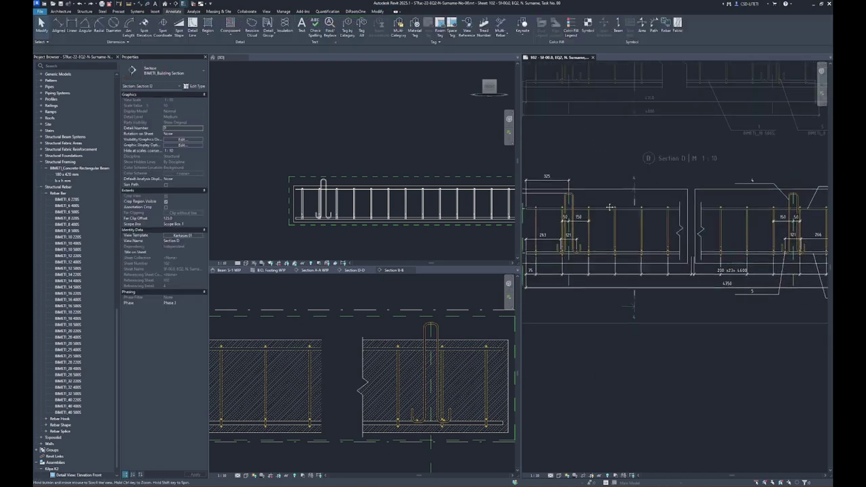
Move tag 3 up and right on Section D's left portion with an angled leader.
{"action": "left_click", "coordinate": [595, 163]}
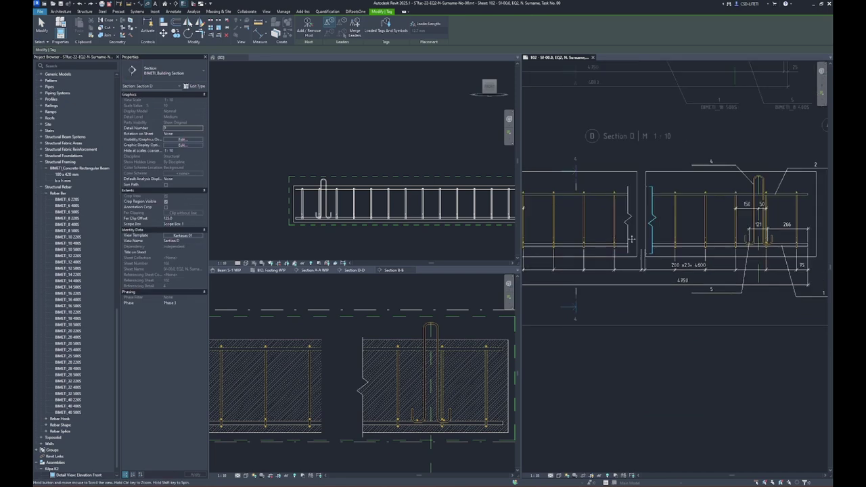
{"action": "middle_click_drag", "start_coordinate": [596, 163], "coordinate": [515, 216]}
{"action": "scroll", "coordinate": [570, 240], "scroll_direction": "up", "scroll_amount": 1}
{"action": "scroll", "coordinate": [570, 240], "scroll_direction": "up", "scroll_amount": 1}
{"action": "scroll", "coordinate": [570, 240], "scroll_direction": "up", "scroll_amount": 1}
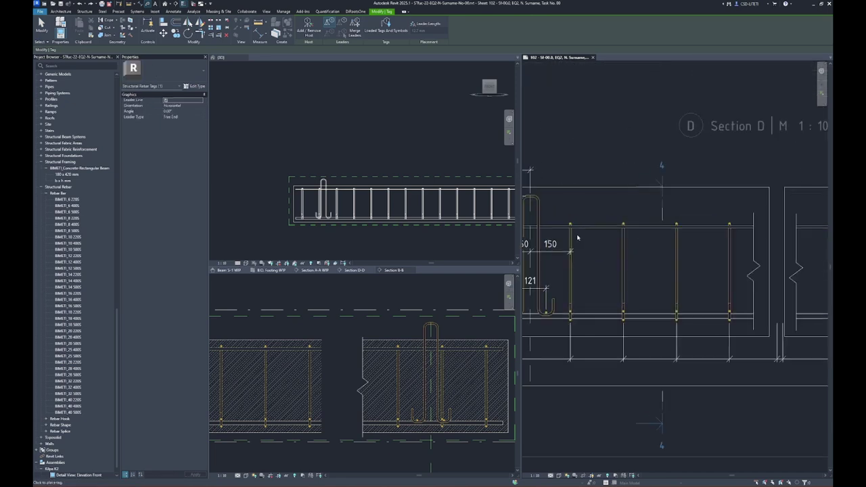
{"action": "mouse_move", "coordinate": [570, 190]}
{"action": "left_mouse_down"}
{"action": "mouse_move", "coordinate": [597, 176]}
{"action": "mouse_move", "coordinate": [601, 183]}
{"action": "left_mouse_up"}
Tag the second hooked bar with mark 4, placed higher and to the left.
{"action": "middle_click_drag", "start_coordinate": [572, 195], "coordinate": [685, 200]}
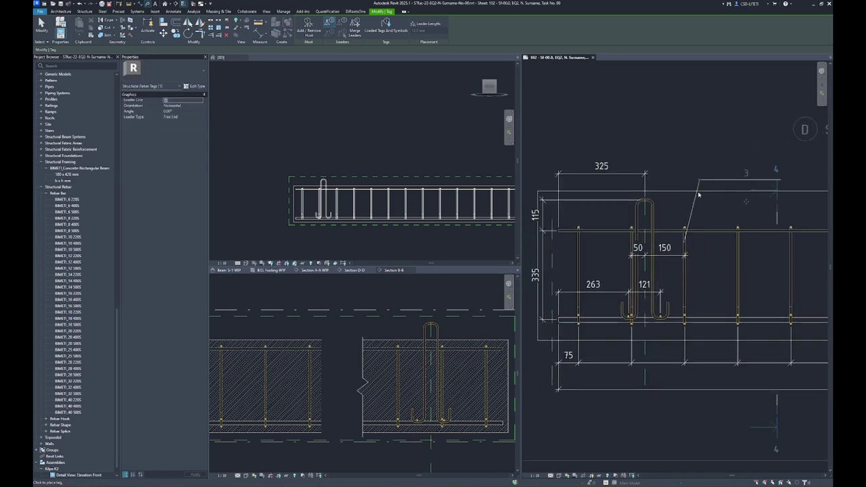
{"action": "left_click", "coordinate": [653, 213]}
{"action": "left_click", "coordinate": [706, 159]}
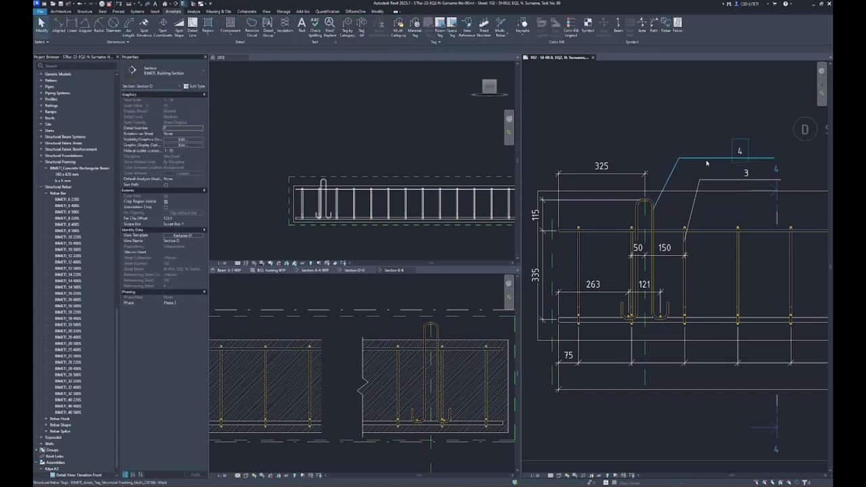
{"action": "left_click_drag", "start_coordinate": [706, 159], "coordinate": [696, 134]}
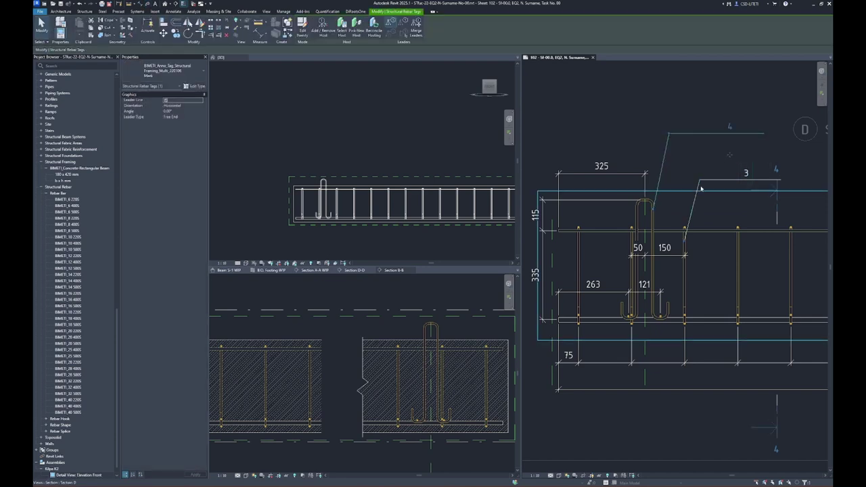
Raise tag 3 and begin selecting the Section D rebar tags.
{"action": "left_click", "coordinate": [745, 180]}
{"action": "left_click_drag", "start_coordinate": [745, 196], "coordinate": [745, 174]}
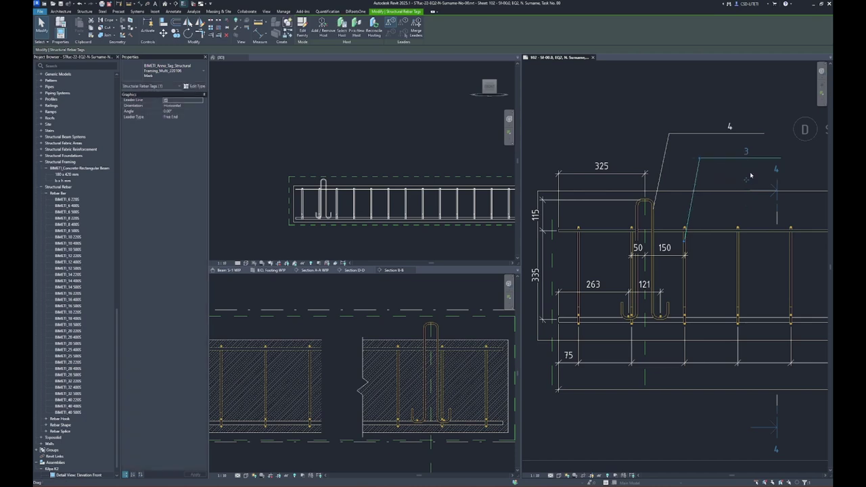
{"action": "middle_click_drag", "start_coordinate": [771, 169], "coordinate": [624, 168]}
{"action": "scroll", "coordinate": [623, 168], "scroll_direction": "down", "scroll_amount": 2}
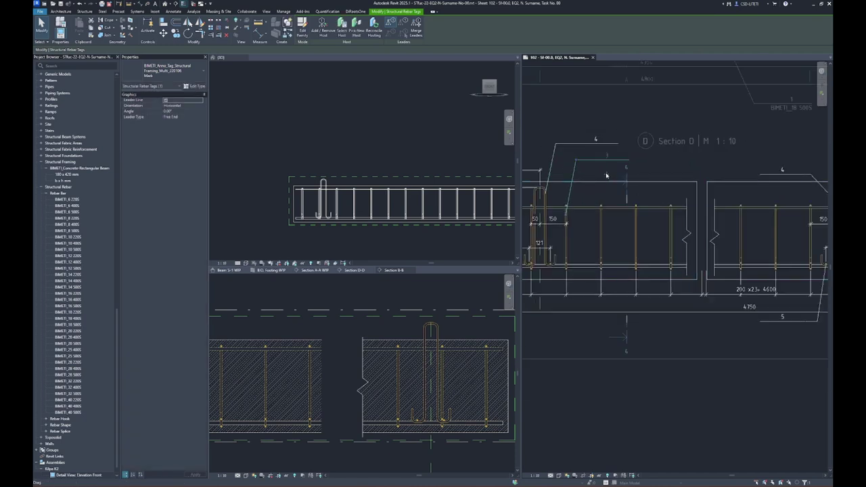
{"action": "left_click", "coordinate": [611, 210], "text": "ctrl"}
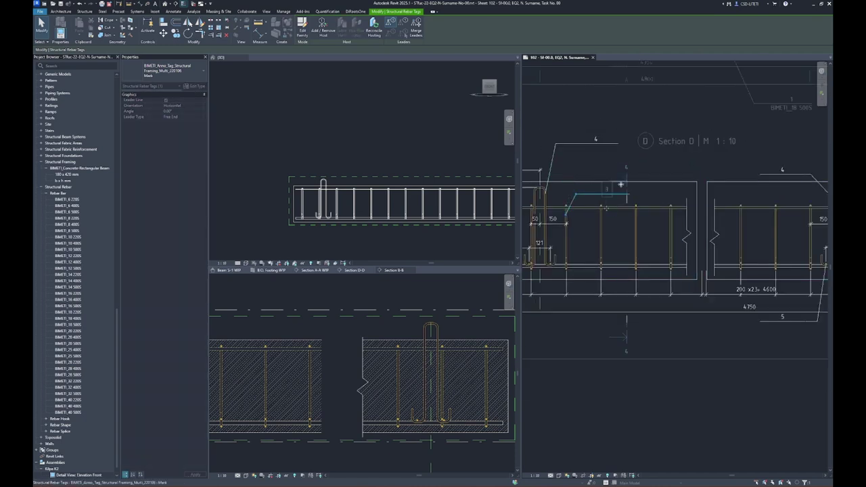
{"action": "scroll", "coordinate": [595, 182], "scroll_direction": "down", "scroll_amount": 1}
Select the six Section D rebar tags and switch them to the BIMETI bar-description tag type.
{"action": "scroll", "coordinate": [588, 177], "scroll_direction": "down", "scroll_amount": 1}
{"action": "left_click", "coordinate": [586, 175], "text": "ctrl"}
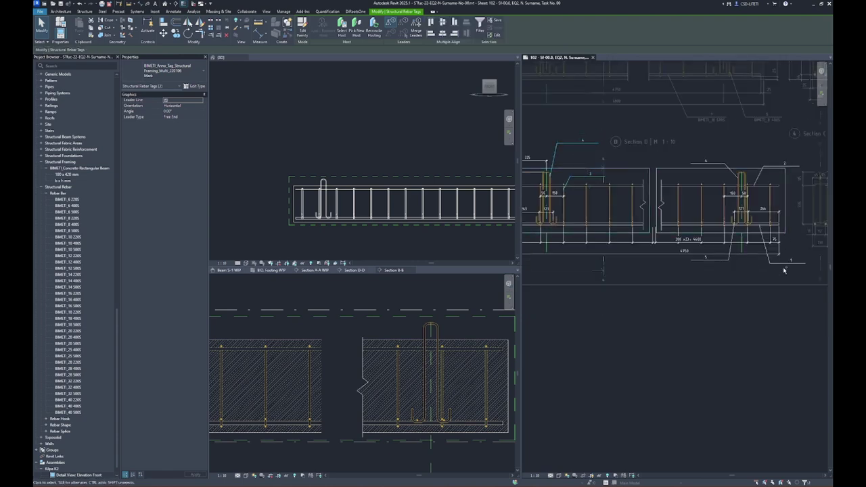
{"action": "left_click", "coordinate": [723, 167], "text": "ctrl"}
{"action": "left_click", "coordinate": [778, 166]}
{"action": "left_click", "coordinate": [771, 165], "text": "ctrl"}
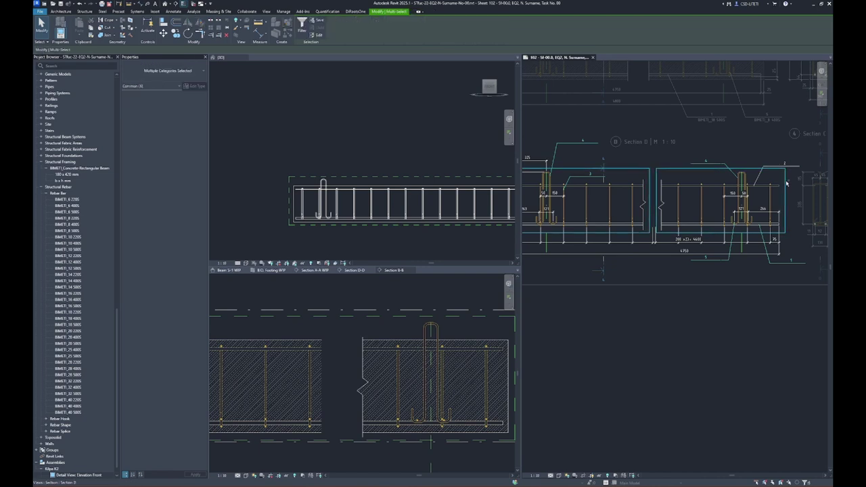
{"action": "left_click", "coordinate": [633, 148], "text": "shift"}
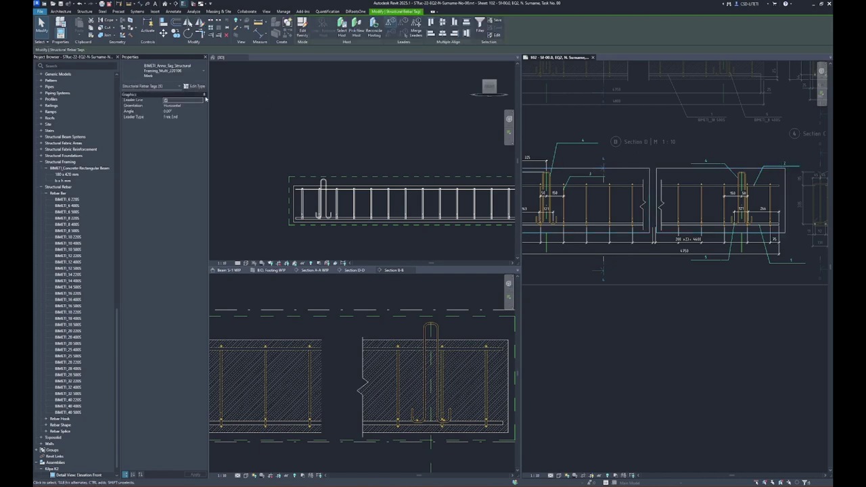
{"action": "left_click", "coordinate": [163, 71]}
{"action": "left_click", "coordinate": [161, 114]}
{"action": "left_click", "coordinate": [748, 344]}
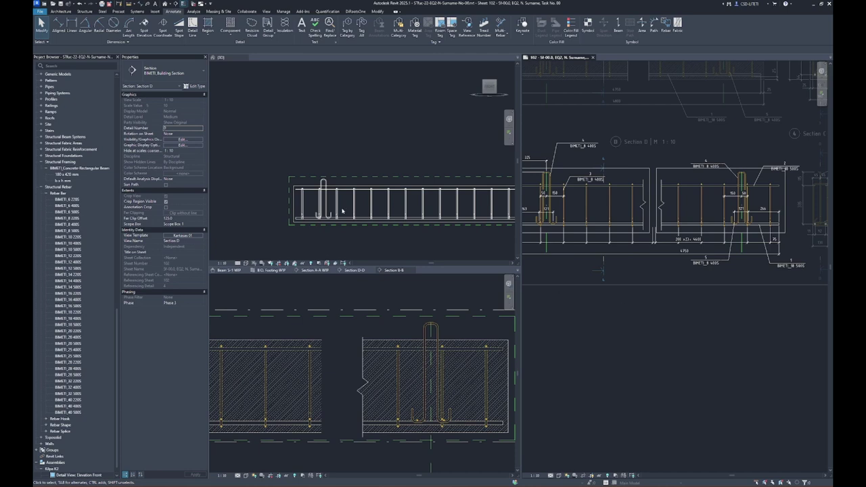
Hide the Section D crop region outline.
{"action": "left_click", "coordinate": [165, 202]}
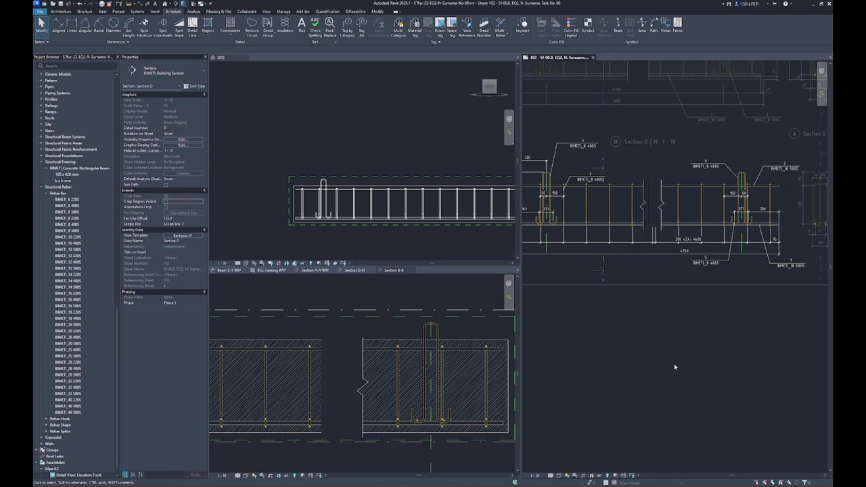
{"action": "scroll", "coordinate": [710, 375], "scroll_direction": "up", "scroll_amount": 1}
{"action": "scroll", "coordinate": [744, 380], "scroll_direction": "down", "scroll_amount": 2}
{"action": "scroll", "coordinate": [703, 376], "scroll_direction": "down", "scroll_amount": 2}
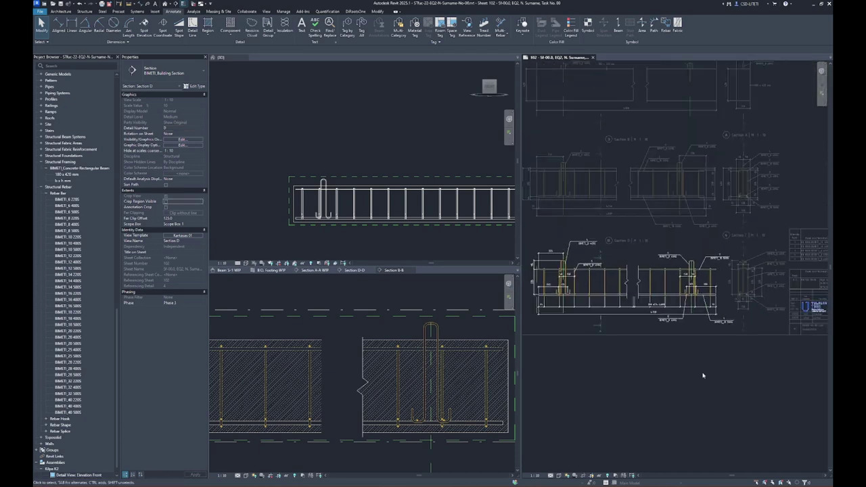
{"action": "scroll", "coordinate": [703, 376], "scroll_direction": "up", "scroll_amount": 2}
Select the Section D, Section B and Beam viewports and shift them left on the sheet.
{"action": "left_click", "coordinate": [612, 284]}
{"action": "scroll", "coordinate": [612, 309], "scroll_direction": "up", "scroll_amount": 1}
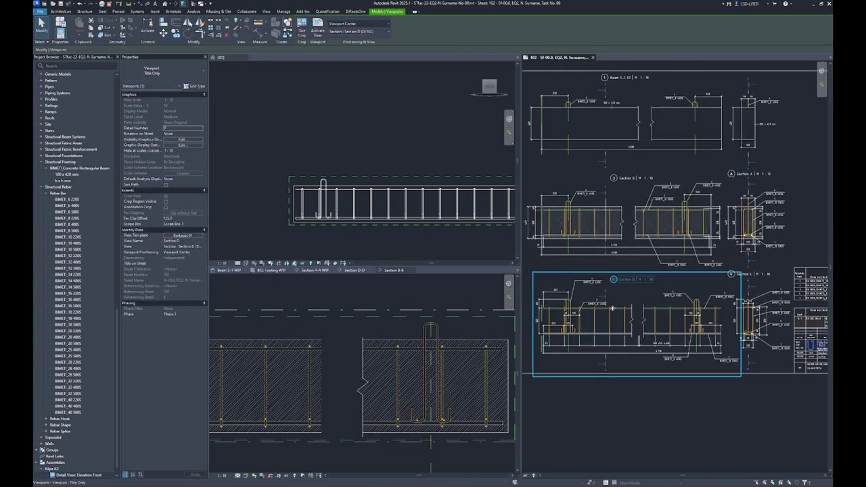
{"action": "left_click", "coordinate": [620, 243], "text": "ctrl"}
{"action": "left_click", "coordinate": [620, 121], "text": "ctrl"}
{"action": "scroll", "coordinate": [622, 301], "scroll_direction": "down", "scroll_amount": 2}
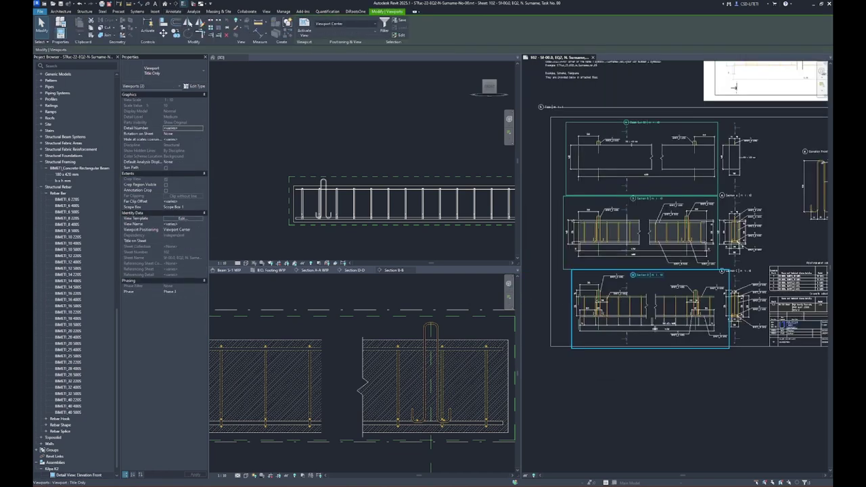
{"action": "left_click_drag", "start_coordinate": [654, 328], "coordinate": [644, 328]}
Replace Checker in the title block's lect. row with the lecturer's name.
{"action": "left_click", "coordinate": [730, 426]}
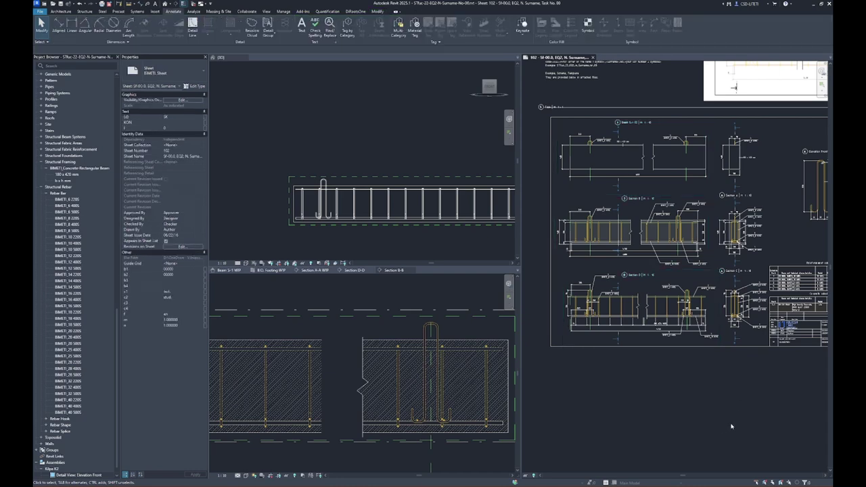
{"action": "scroll", "coordinate": [727, 411], "scroll_direction": "up", "scroll_amount": 1}
{"action": "scroll", "coordinate": [703, 399], "scroll_direction": "up", "scroll_amount": 1}
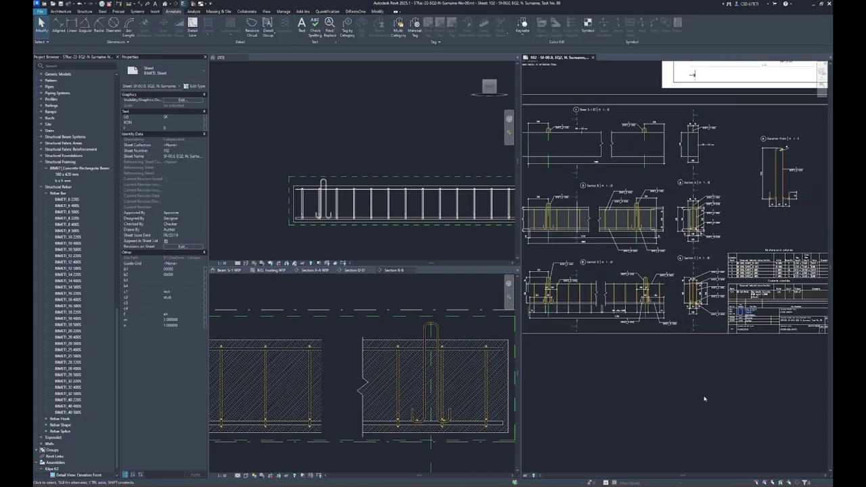
{"action": "scroll", "coordinate": [704, 399], "scroll_direction": "up", "scroll_amount": 1}
{"action": "scroll", "coordinate": [692, 383], "scroll_direction": "up", "scroll_amount": 1}
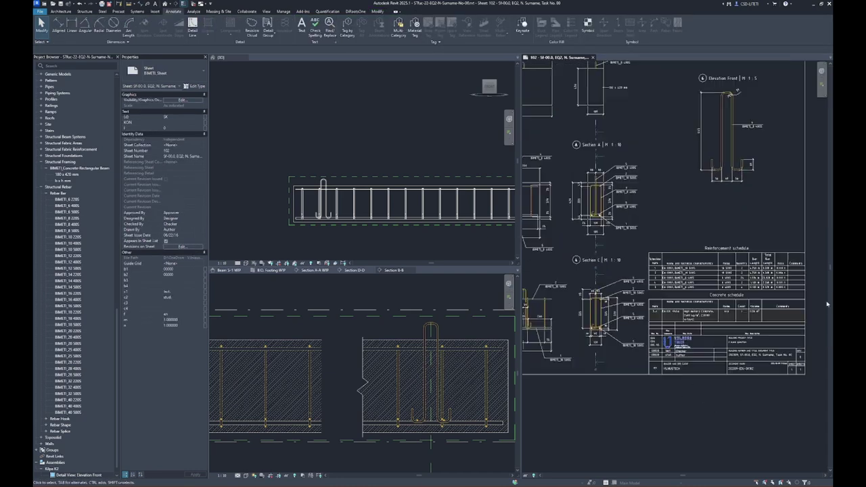
{"action": "scroll", "coordinate": [689, 386], "scroll_direction": "up", "scroll_amount": 2}
{"action": "scroll", "coordinate": [599, 353], "scroll_direction": "up", "scroll_amount": 2}
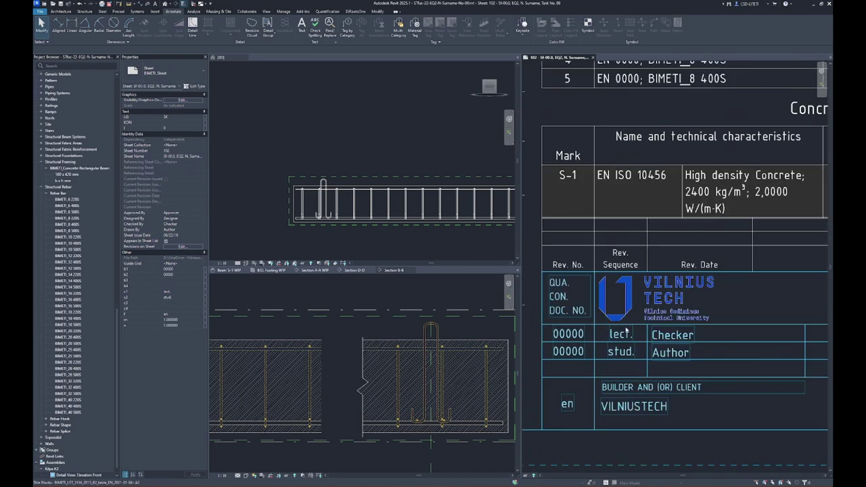
{"action": "double_click", "coordinate": [671, 334]}
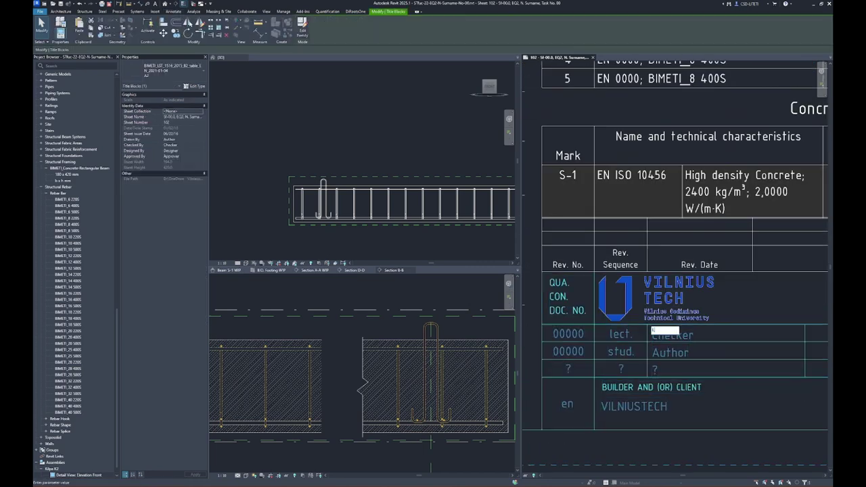
{"action": "type", "text": "Lece"}
{"action": "type", "text": "i"}
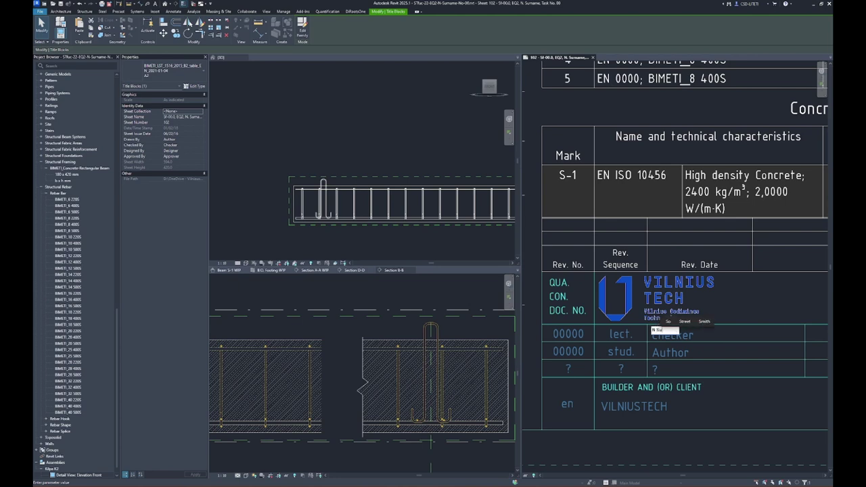
{"action": "type", "text": "rname"}
{"action": "left_click", "coordinate": [663, 349]}
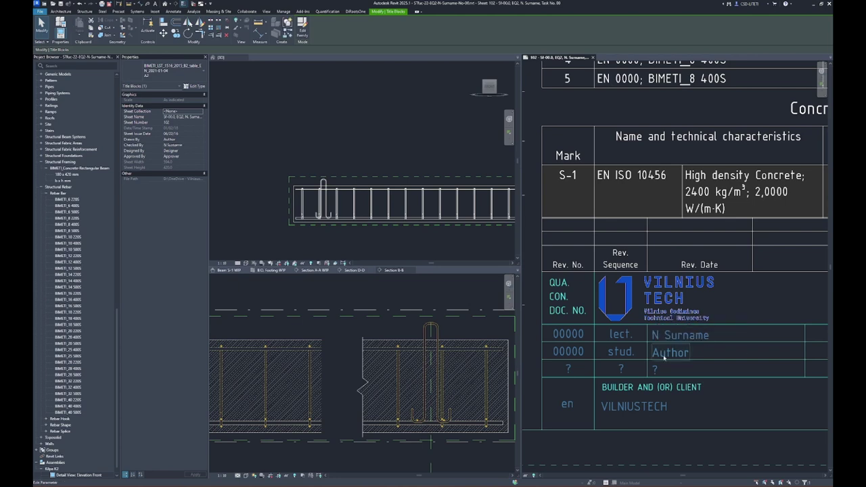
Replace Author in the stud. row with the student's name and fill in the student number.
{"action": "left_click", "coordinate": [663, 349]}
{"action": "type", "text": "N. "}
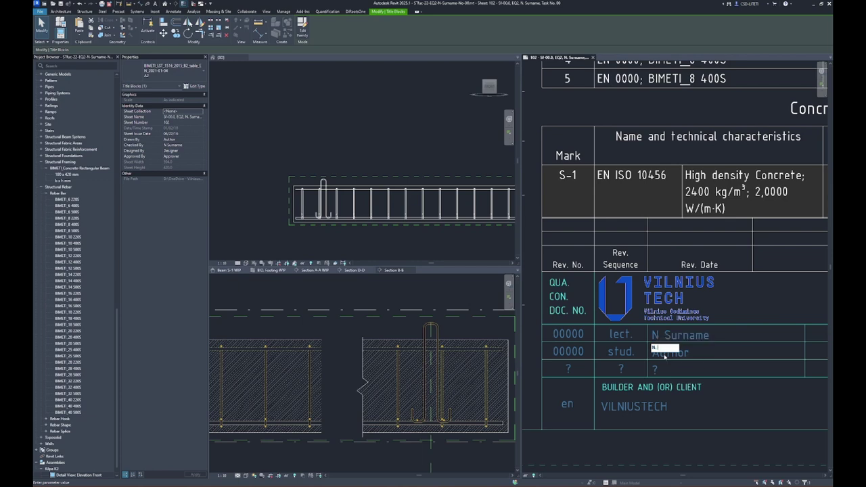
{"action": "type", "text": "Surname"}
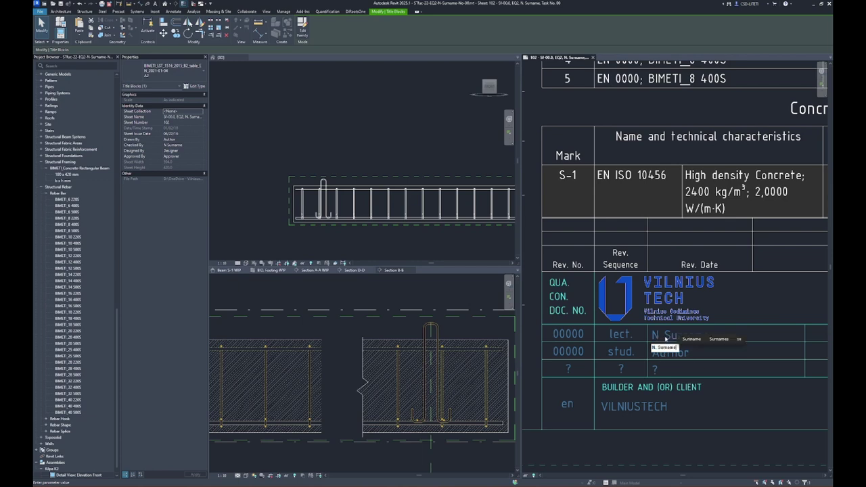
{"action": "left_click", "coordinate": [664, 334]}
{"action": "left_click", "coordinate": [664, 334]}
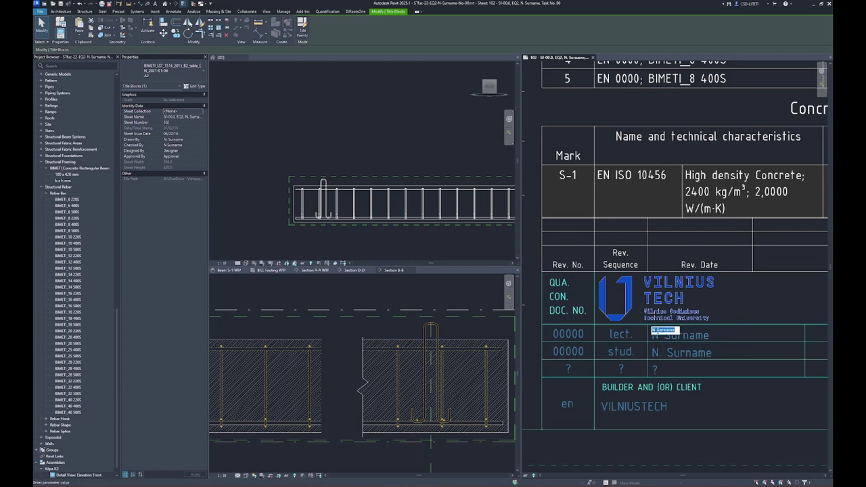
{"action": "left_click", "coordinate": [654, 343]}
{"action": "left_click", "coordinate": [565, 353]}
{"action": "type", "text": "111111"}
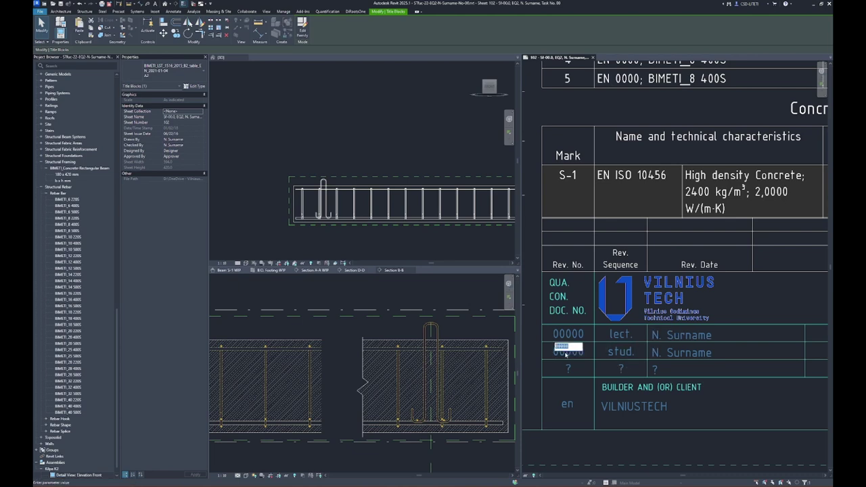
{"action": "left_click", "coordinate": [666, 430]}
Set project number 202402 and a sheet name starting Sf-22, giving document mark 202402-EDU-SK102.
{"action": "middle_click_drag", "start_coordinate": [755, 410], "coordinate": [458, 401]}
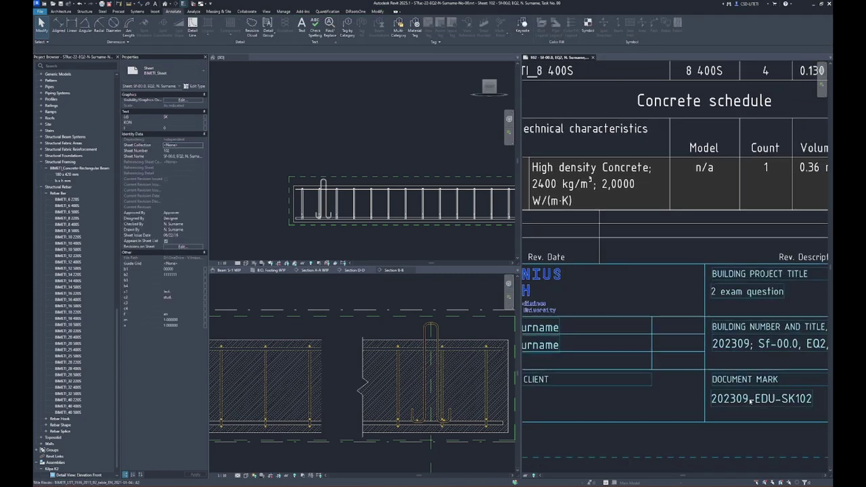
{"action": "left_click", "coordinate": [577, 342]}
{"action": "left_click", "coordinate": [577, 342]}
{"action": "type", "text": "202402"}
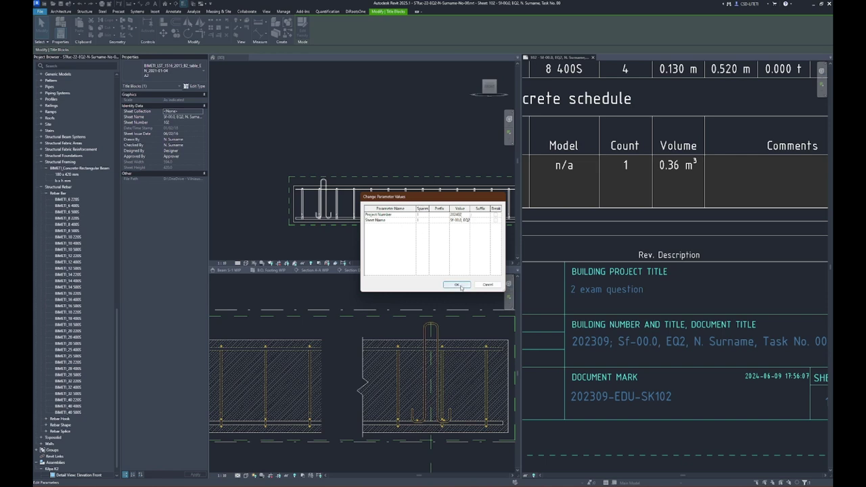
{"action": "left_click_drag", "start_coordinate": [470, 209], "coordinate": [493, 209]}
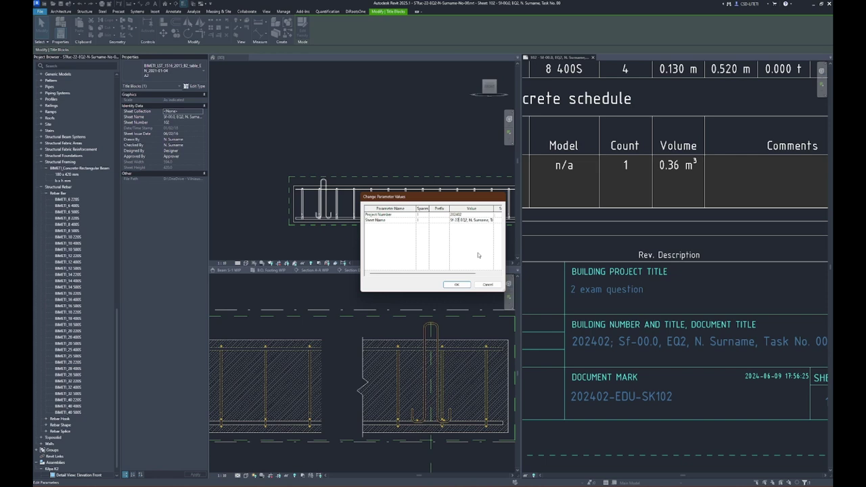
{"action": "left_click", "coordinate": [485, 219]}
{"action": "left_click", "coordinate": [461, 286]}
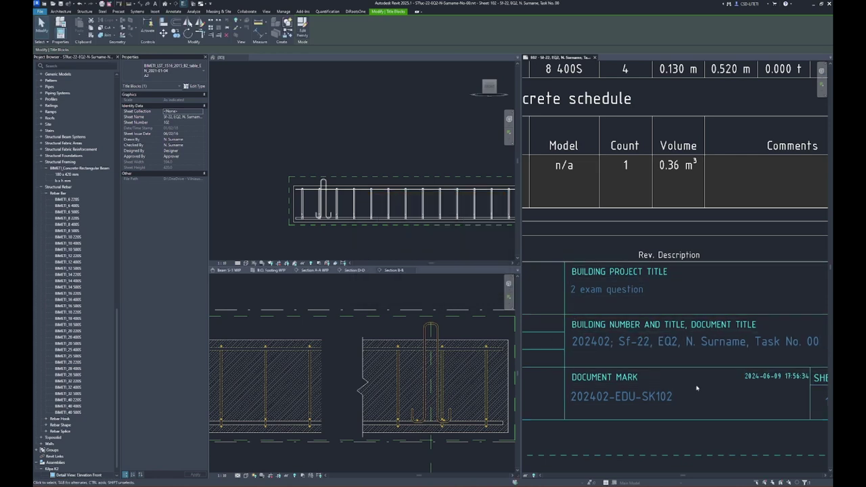
{"action": "key", "text": "Escape"}
{"action": "scroll", "coordinate": [735, 321], "scroll_direction": "down", "scroll_amount": 2}
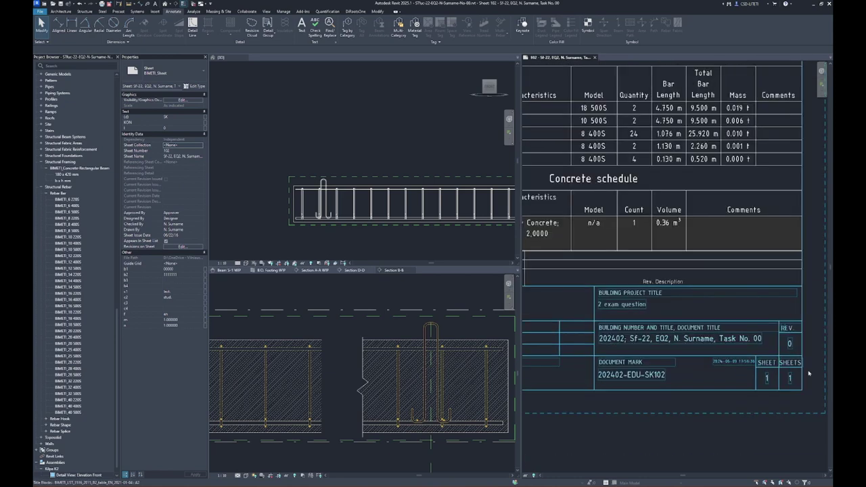
{"action": "scroll", "coordinate": [735, 320], "scroll_direction": "down", "scroll_amount": 1}
{"action": "scroll", "coordinate": [710, 297], "scroll_direction": "down", "scroll_amount": 2}
{"action": "scroll", "coordinate": [663, 267], "scroll_direction": "down", "scroll_amount": 2}
{"action": "scroll", "coordinate": [662, 268], "scroll_direction": "down", "scroll_amount": 1}
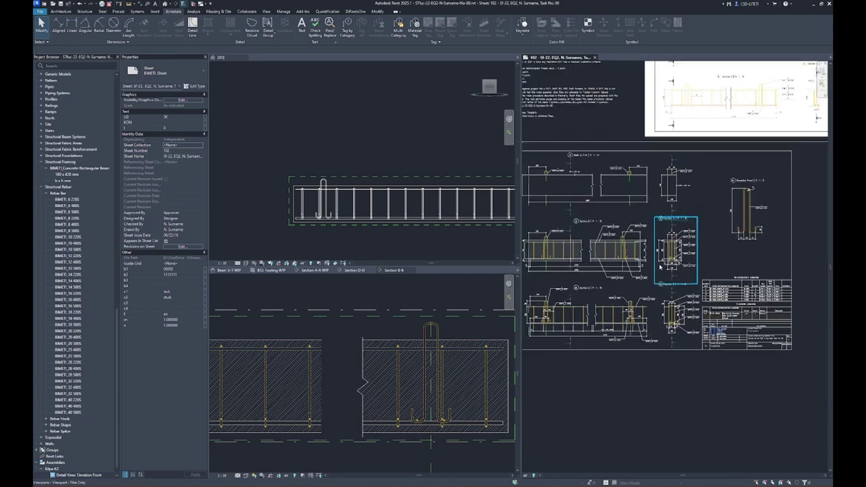
{"action": "scroll", "coordinate": [662, 267], "scroll_direction": "down", "scroll_amount": 1}
{"action": "scroll", "coordinate": [611, 263], "scroll_direction": "down", "scroll_amount": 1}
{"action": "scroll", "coordinate": [772, 273], "scroll_direction": "down", "scroll_amount": 1}
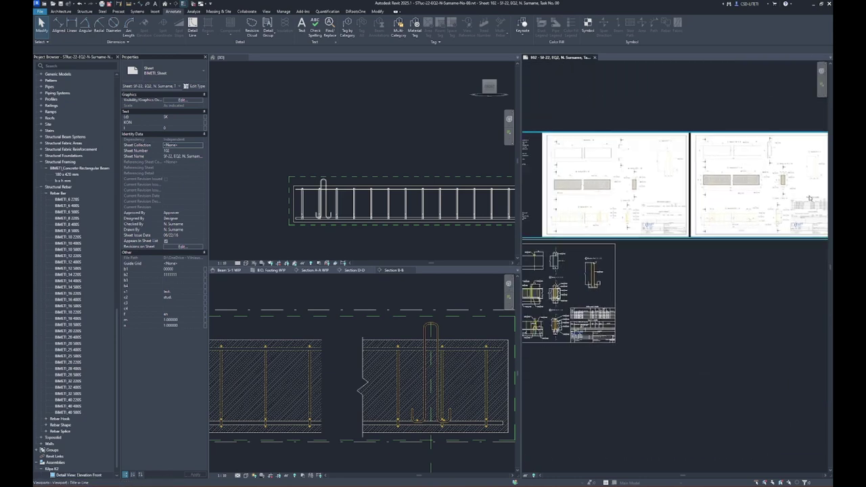
{"action": "scroll", "coordinate": [541, 331], "scroll_direction": "up", "scroll_amount": 5}
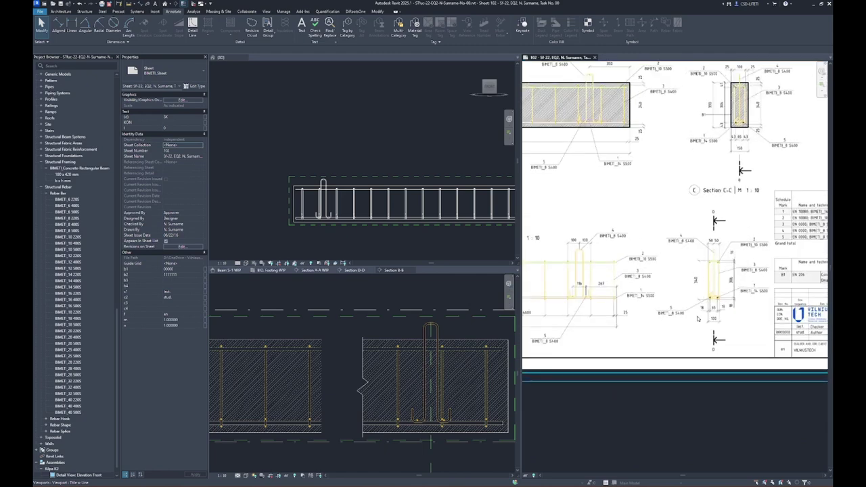
{"action": "middle_click_drag", "start_coordinate": [699, 337], "coordinate": [599, 378]}
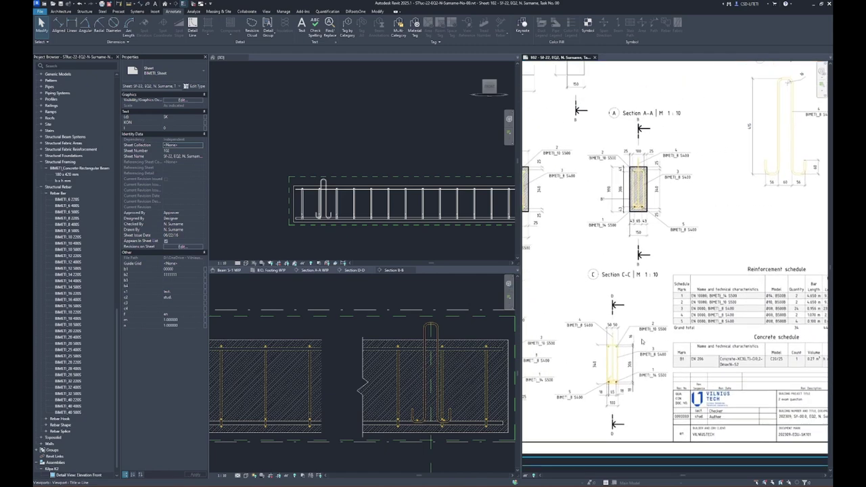
{"action": "middle_click_drag", "start_coordinate": [653, 211], "coordinate": [668, 298]}
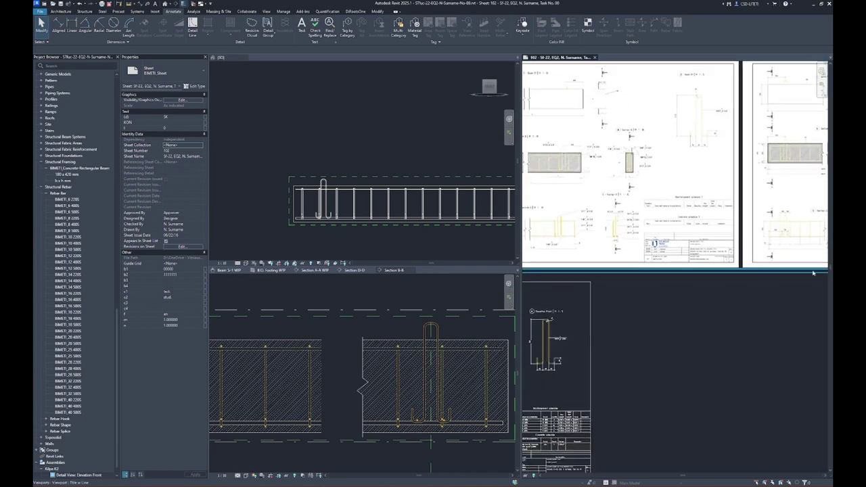
{"action": "scroll", "coordinate": [669, 348], "scroll_direction": "up", "scroll_amount": 3}
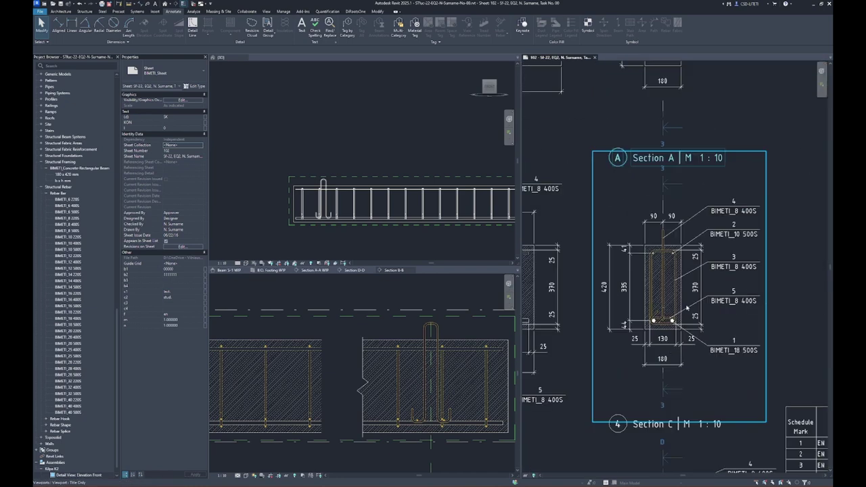
{"action": "scroll", "coordinate": [679, 285], "scroll_direction": "down", "scroll_amount": 2}
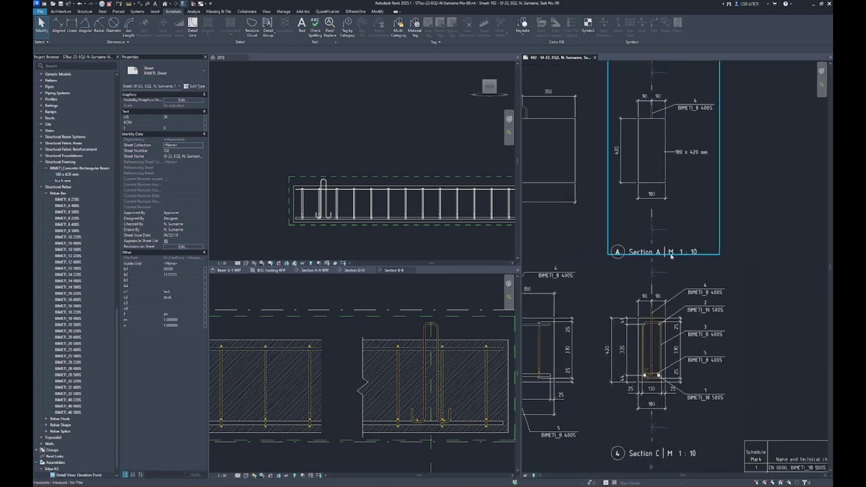
{"action": "middle_click_drag", "start_coordinate": [710, 398], "coordinate": [710, 342]}
{"action": "scroll", "coordinate": [710, 341], "scroll_direction": "up", "scroll_amount": 2}
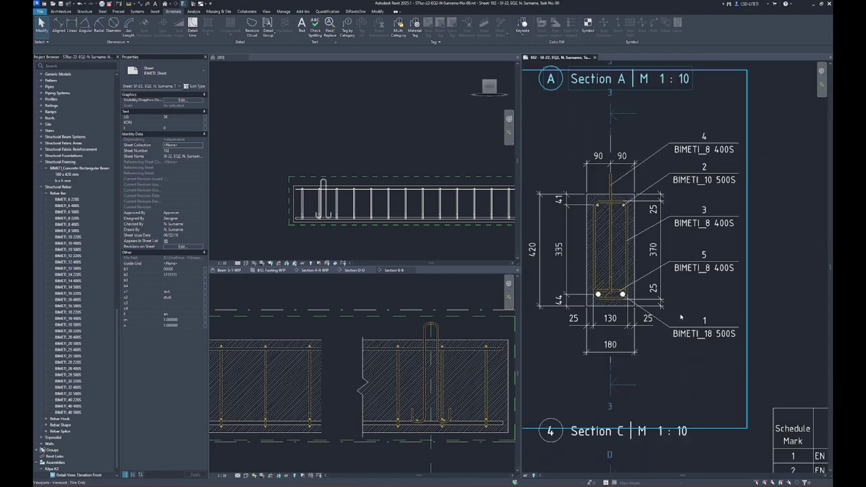
{"action": "scroll", "coordinate": [585, 145], "scroll_direction": "down", "scroll_amount": 3}
{"action": "scroll", "coordinate": [660, 304], "scroll_direction": "up", "scroll_amount": 2}
{"action": "scroll", "coordinate": [660, 305], "scroll_direction": "up", "scroll_amount": 1}
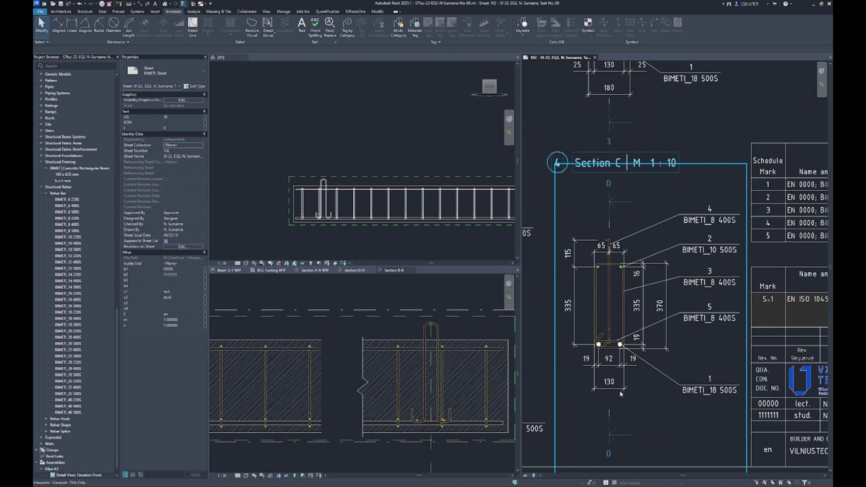
{"action": "scroll", "coordinate": [644, 254], "scroll_direction": "up", "scroll_amount": 2, "text": "ctrl"}
{"action": "scroll", "coordinate": [646, 253], "scroll_direction": "up", "scroll_amount": 1, "text": "ctrl"}
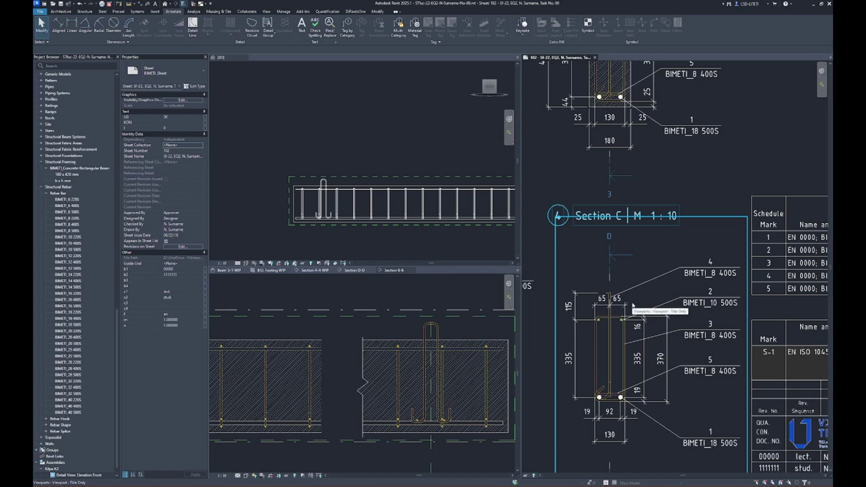
{"action": "scroll", "coordinate": [633, 308], "scroll_direction": "down", "scroll_amount": 2}
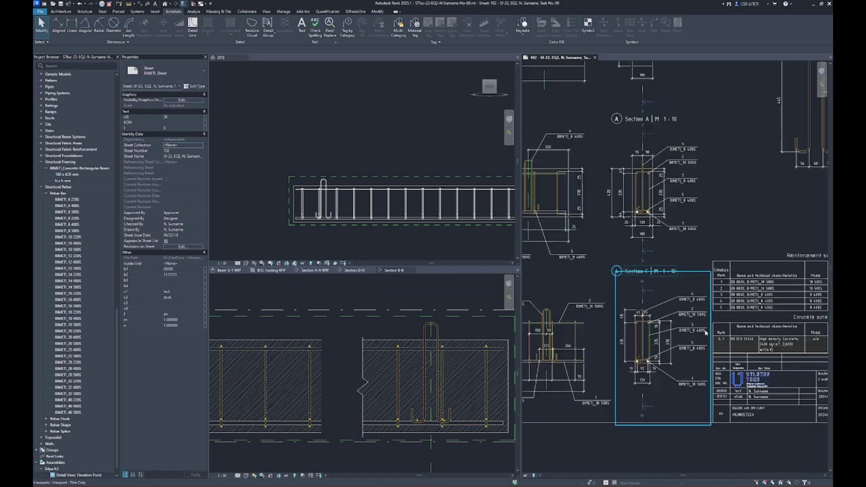
{"action": "scroll", "coordinate": [719, 386], "scroll_direction": "up", "scroll_amount": 1}
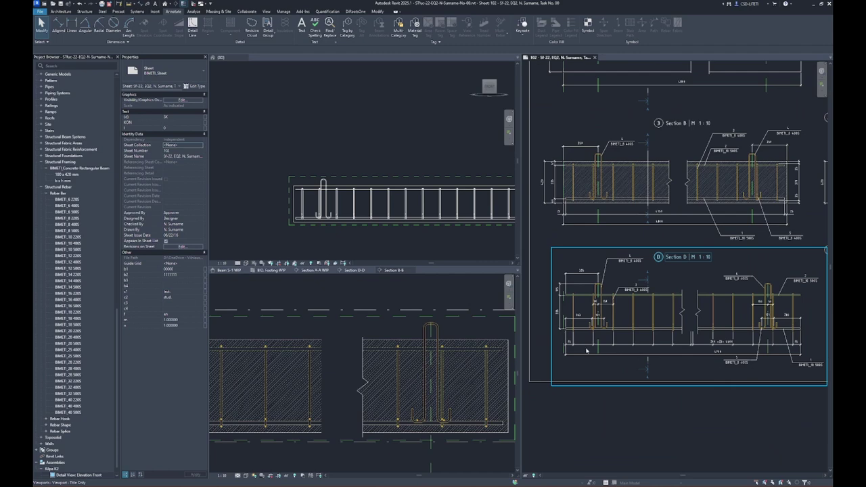
{"action": "scroll", "coordinate": [764, 311], "scroll_direction": "up", "scroll_amount": 2}
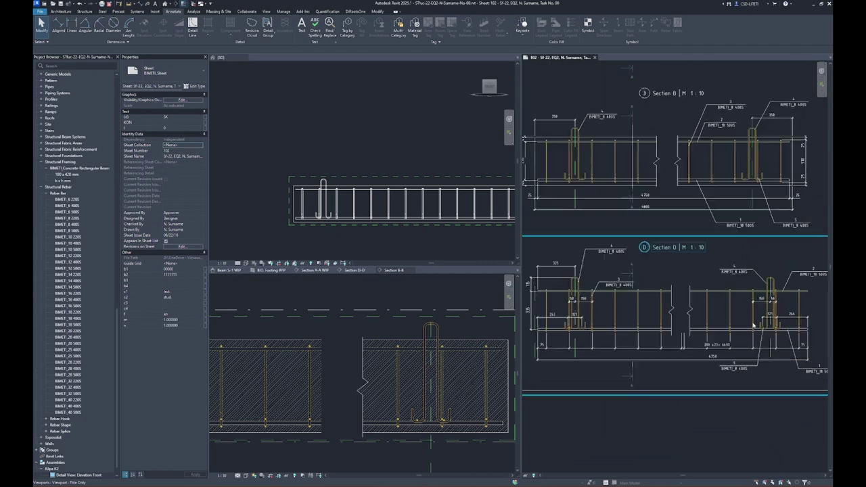
{"action": "mouse_move", "coordinate": [647, 327]}
{"action": "middle_mouse_down"}
{"action": "mouse_move", "coordinate": [662, 336]}
{"action": "mouse_move", "coordinate": [639, 316]}
{"action": "middle_mouse_up"}
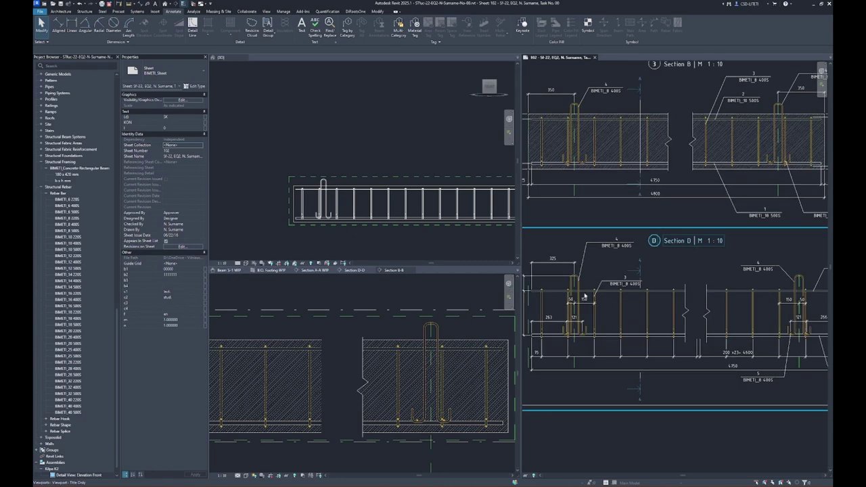
{"action": "middle_click_drag", "start_coordinate": [583, 295], "coordinate": [614, 293]}
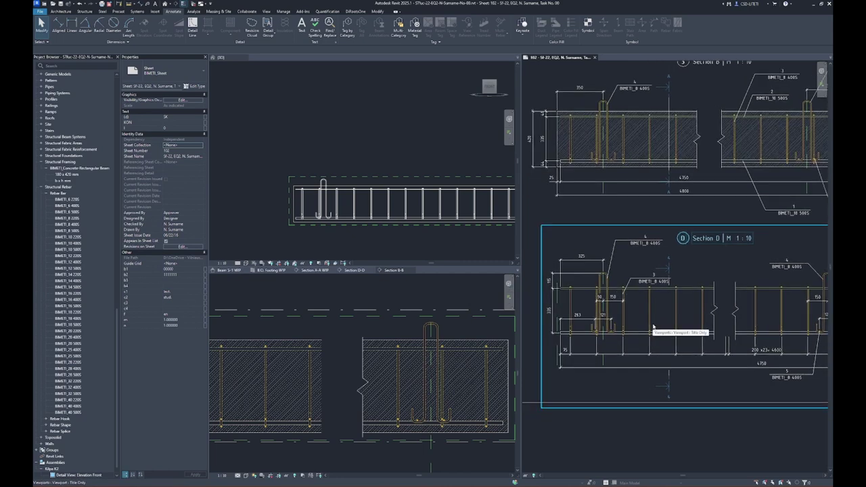
{"action": "scroll", "coordinate": [653, 327], "scroll_direction": "down", "scroll_amount": 2}
{"action": "scroll", "coordinate": [642, 298], "scroll_direction": "down", "scroll_amount": 1}
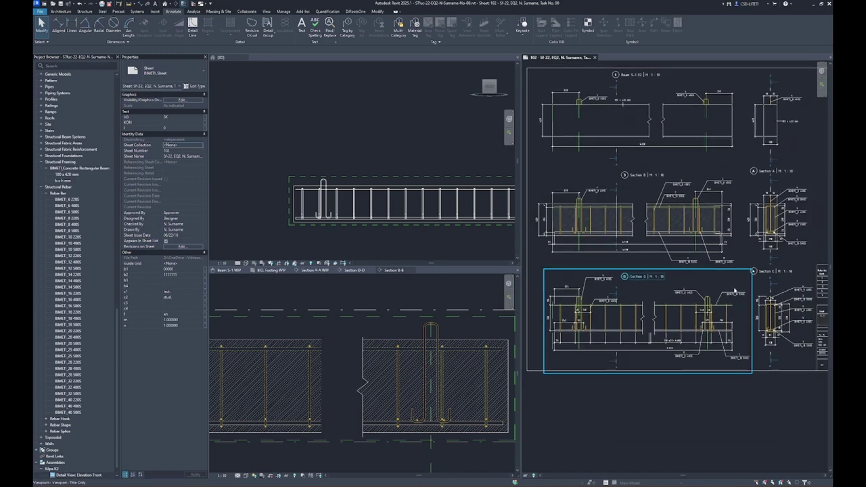
{"action": "scroll", "coordinate": [635, 285], "scroll_direction": "down", "scroll_amount": 1}
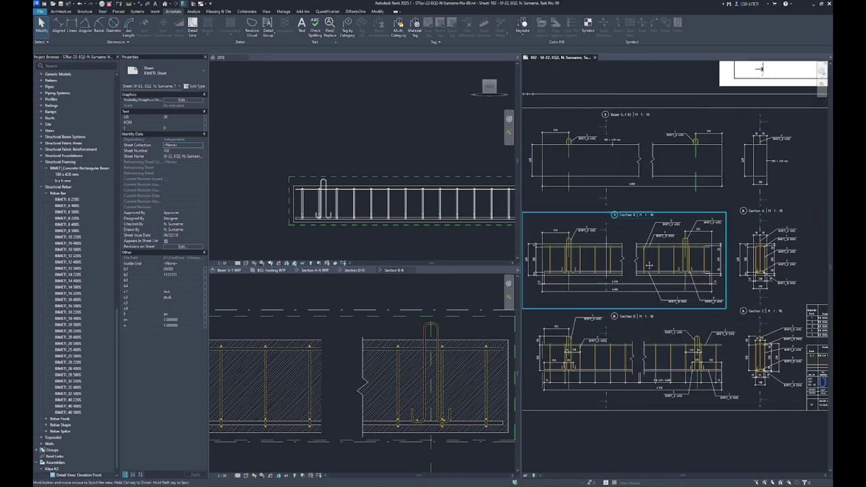
{"action": "scroll", "coordinate": [595, 256], "scroll_direction": "down", "scroll_amount": 1}
{"action": "scroll", "coordinate": [560, 224], "scroll_direction": "down", "scroll_amount": 1}
{"action": "scroll", "coordinate": [595, 284], "scroll_direction": "down", "scroll_amount": 2}
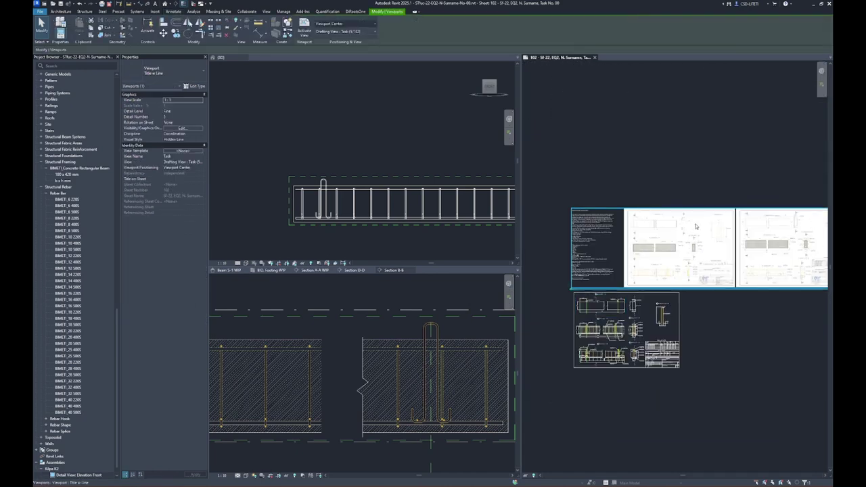
Merge the tiled views into tabs with TB and fit sheet 102 to the view.
{"action": "key", "text": "z"}
{"action": "key", "text": "f"}
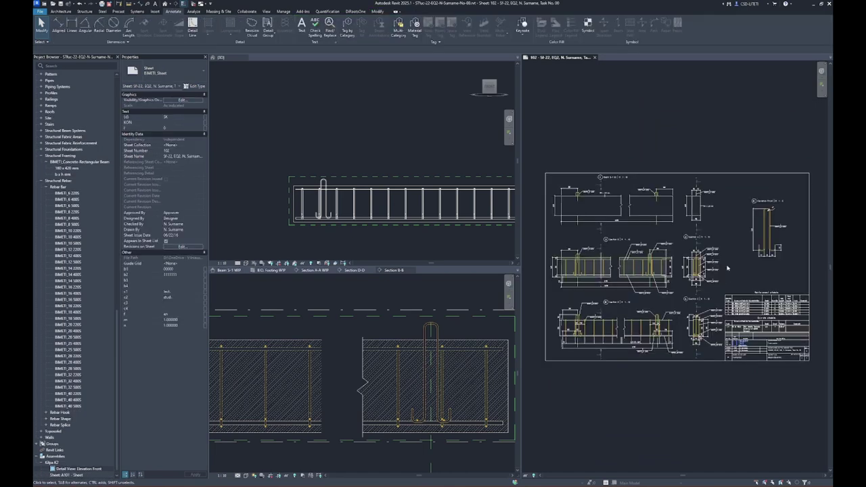
{"action": "key", "text": "t"}
{"action": "key", "text": "b"}
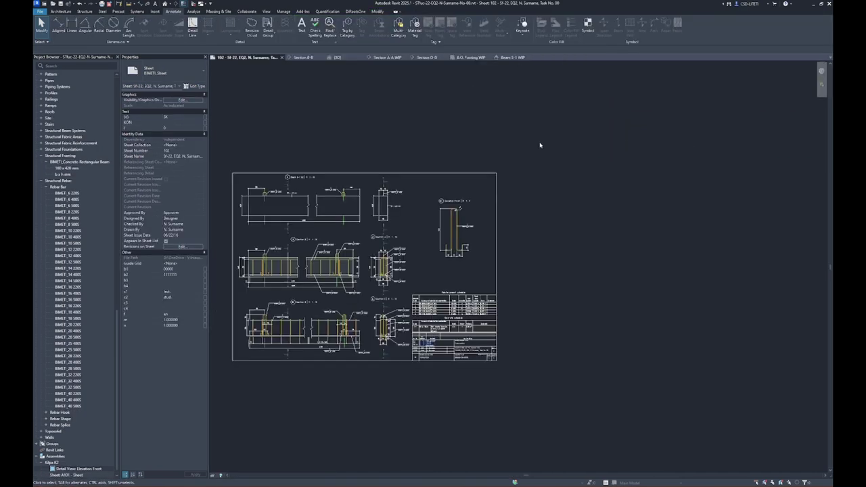
{"action": "key", "text": "z"}
{"action": "key", "text": "f"}
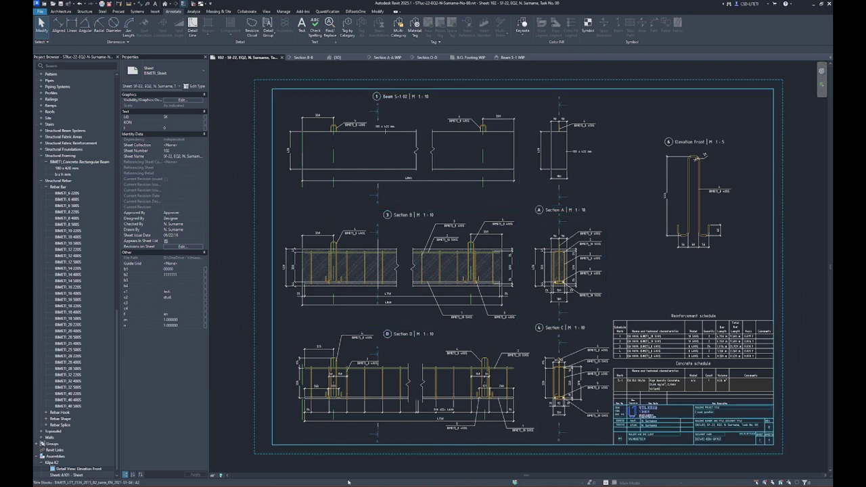
{"action": "scroll", "coordinate": [91, 177], "scroll_direction": "up", "scroll_amount": 10}
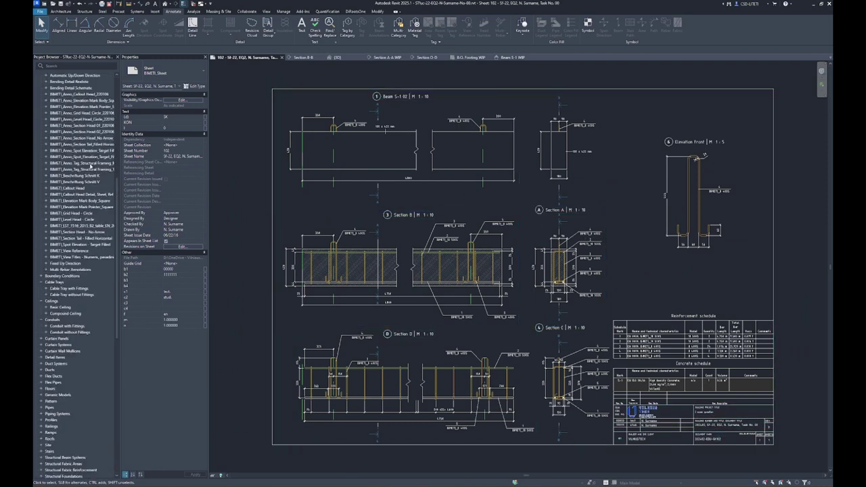
{"action": "scroll", "coordinate": [91, 177], "scroll_direction": "up", "scroll_amount": 3}
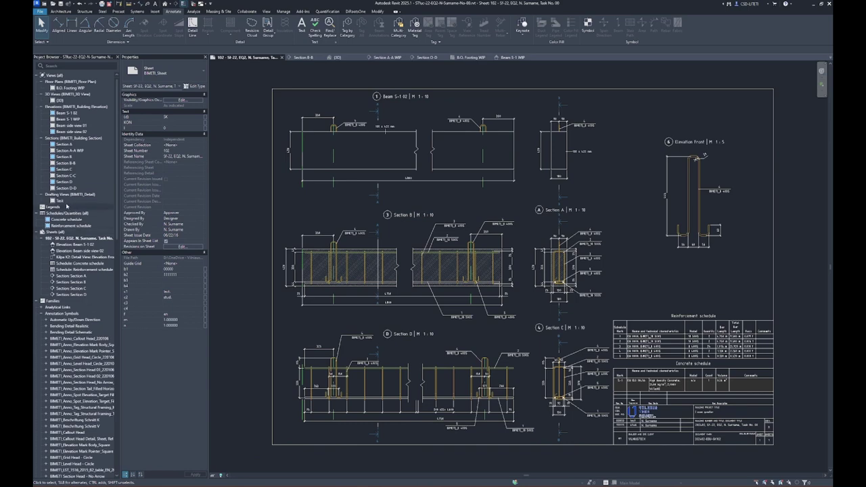
Open the Task drafting view and read the submission requirements.
{"action": "double_click", "coordinate": [60, 201]}
{"action": "scroll", "coordinate": [251, 308], "scroll_direction": "up", "scroll_amount": 3}
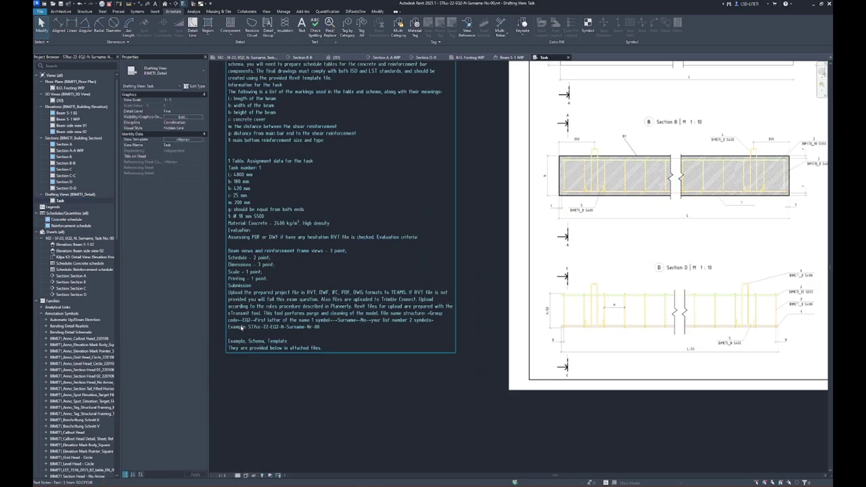
{"action": "scroll", "coordinate": [250, 308], "scroll_direction": "up", "scroll_amount": 2}
{"action": "scroll", "coordinate": [251, 308], "scroll_direction": "up", "scroll_amount": 3}
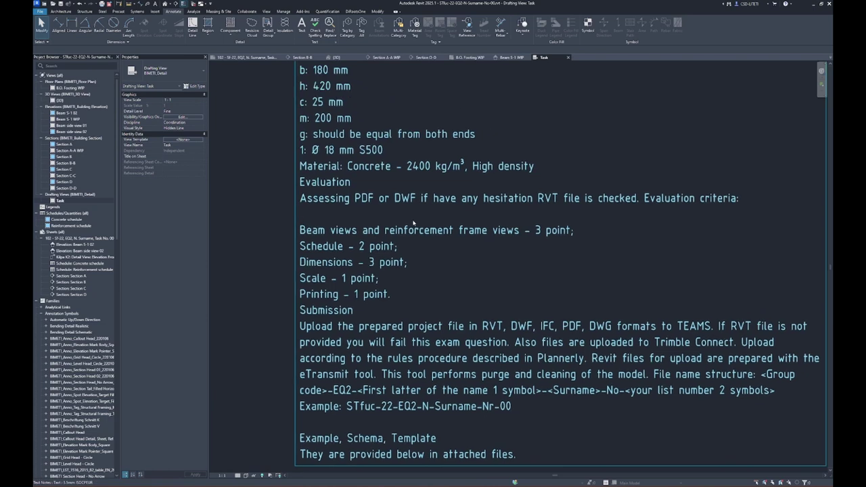
{"action": "middle_click_drag", "start_coordinate": [505, 310], "coordinate": [489, 288]}
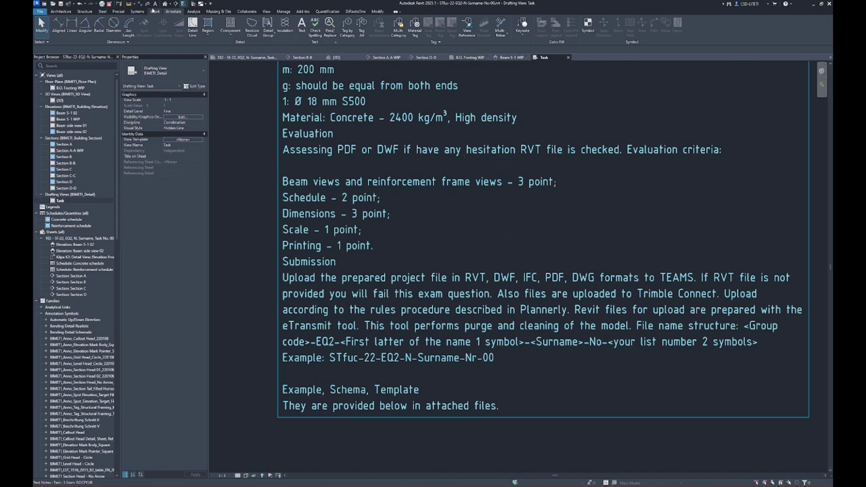
Close the inactive views, reopen sheet 102 and bring up the File menu's export options.
{"action": "left_click", "coordinate": [194, 5]}
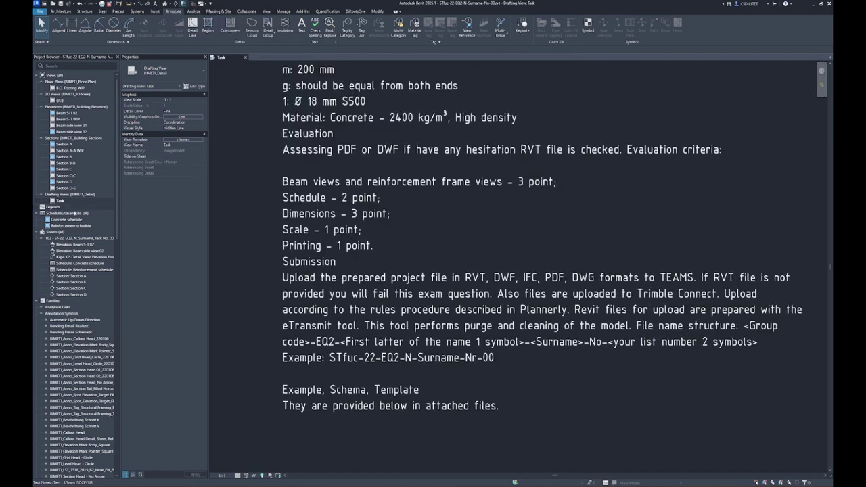
{"action": "double_click", "coordinate": [77, 238]}
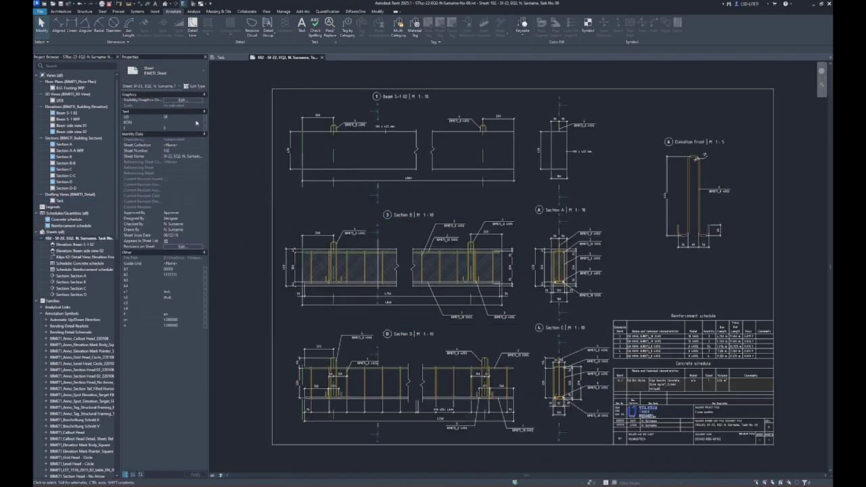
{"action": "left_click", "coordinate": [40, 11]}
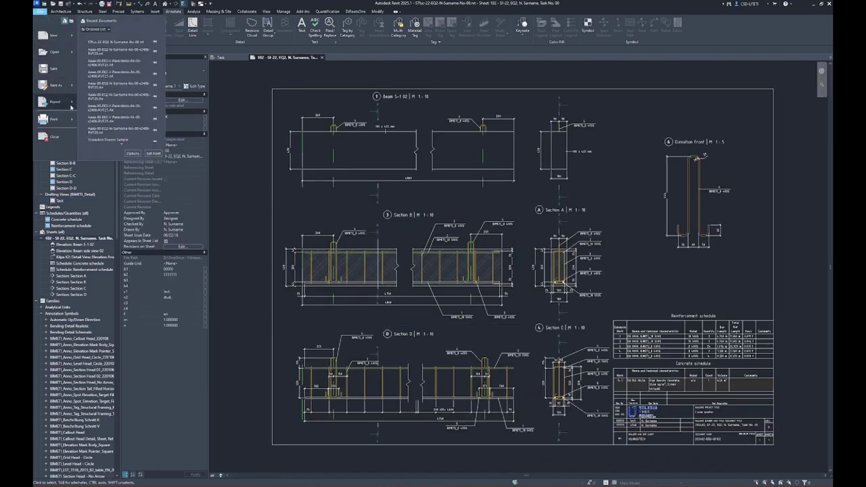
{"action": "mouse_move", "coordinate": [54, 101]}
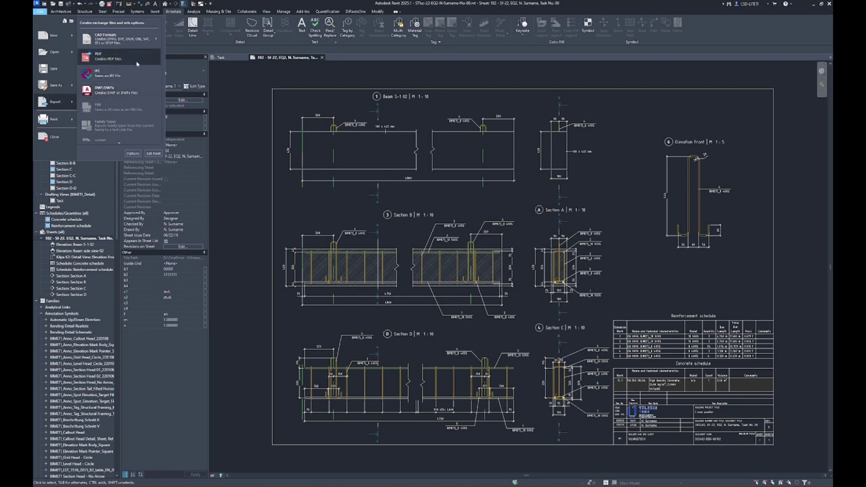
Start the PDF export of the sheet with the output folder set to UA-UK.
{"action": "left_click", "coordinate": [135, 60]}
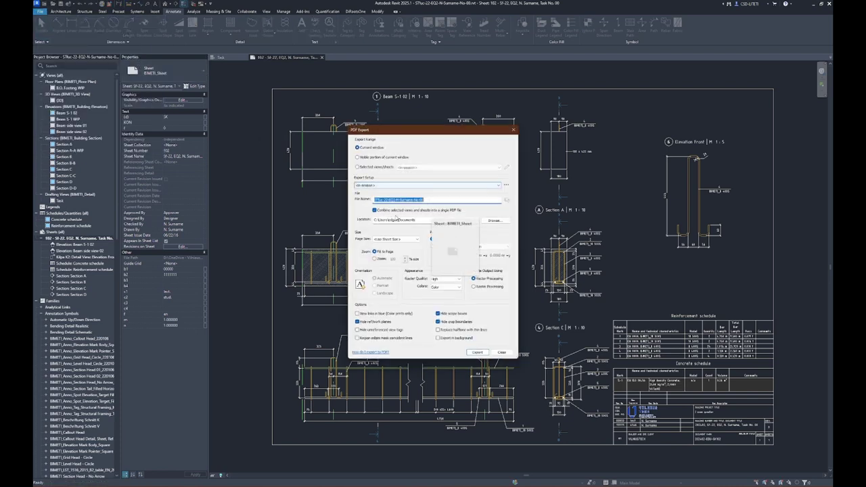
{"action": "left_click", "coordinate": [434, 200]}
{"action": "left_click", "coordinate": [494, 220]}
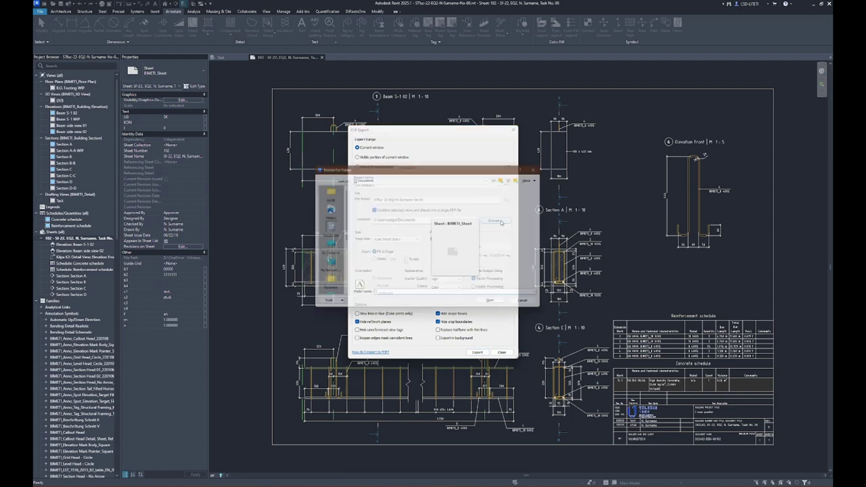
{"action": "left_click", "coordinate": [325, 192]}
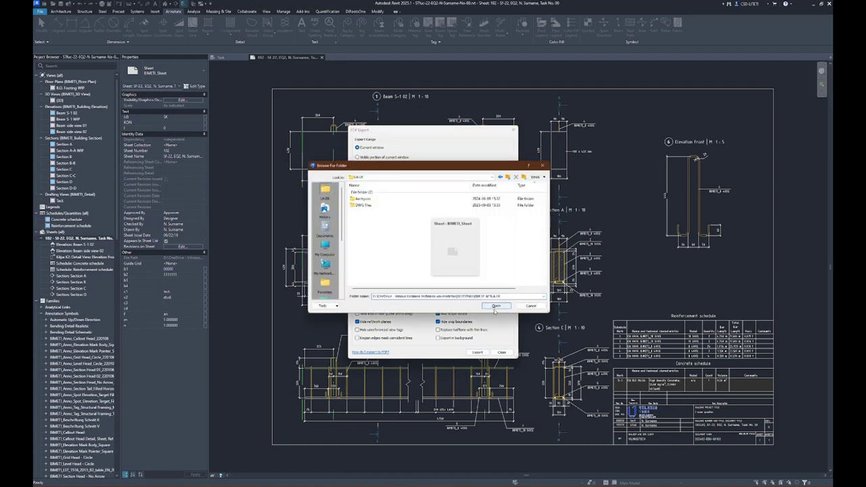
{"action": "left_click", "coordinate": [496, 306]}
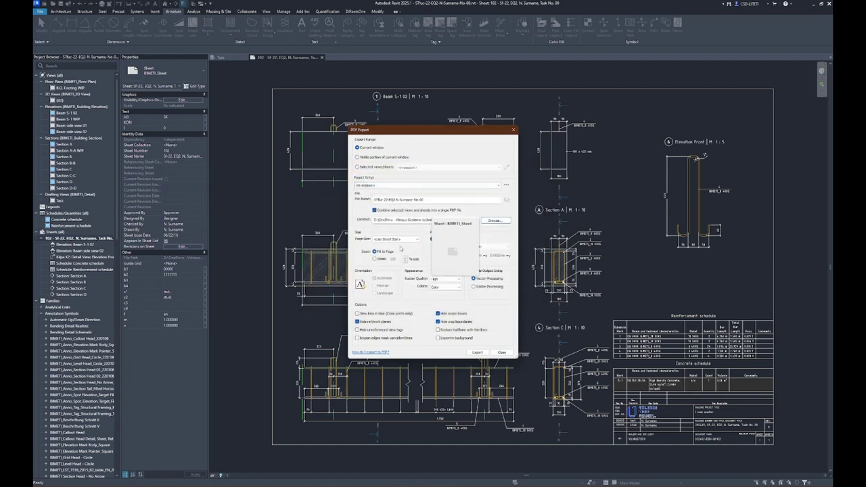
Export the PDF at 100% zoom, saving the settings as PDF Export Setup Settings 1.
{"action": "left_click", "coordinate": [384, 258]}
{"action": "left_click_drag", "start_coordinate": [456, 131], "coordinate": [349, 122]}
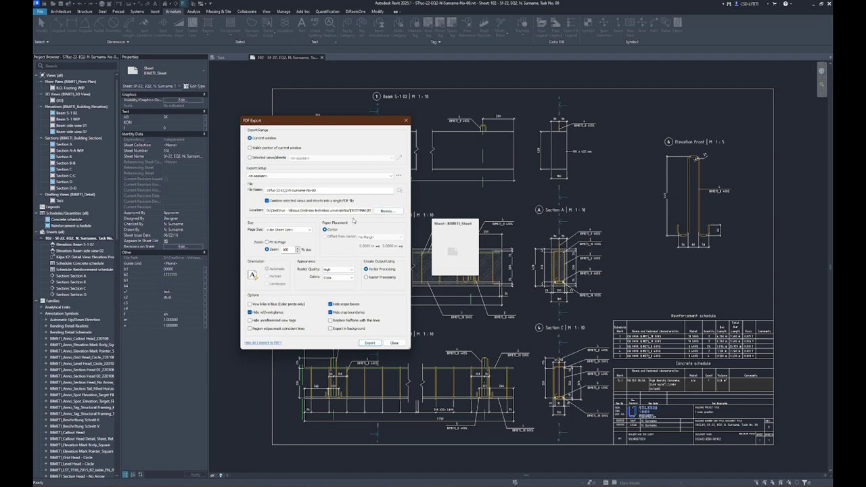
{"action": "left_click", "coordinate": [370, 343]}
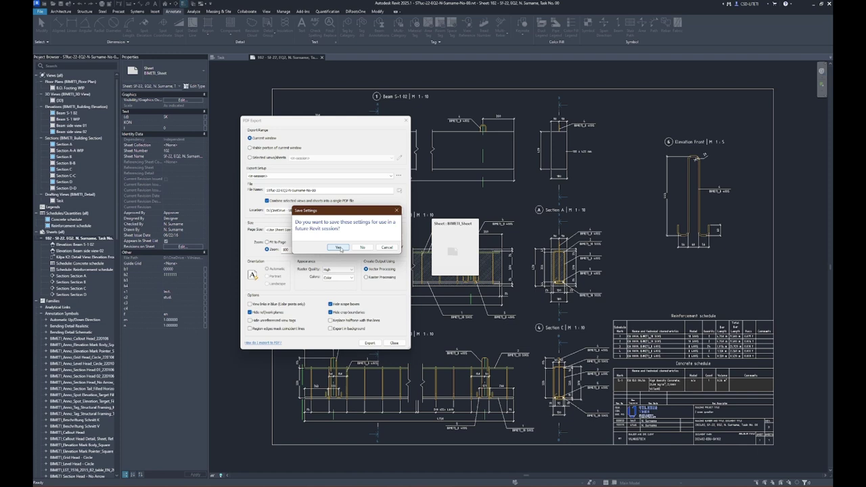
{"action": "left_click", "coordinate": [339, 248]}
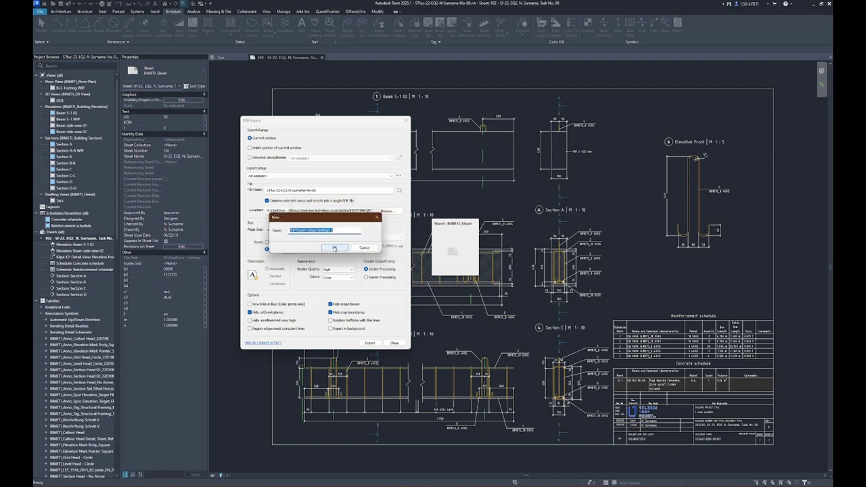
{"action": "left_click", "coordinate": [334, 248]}
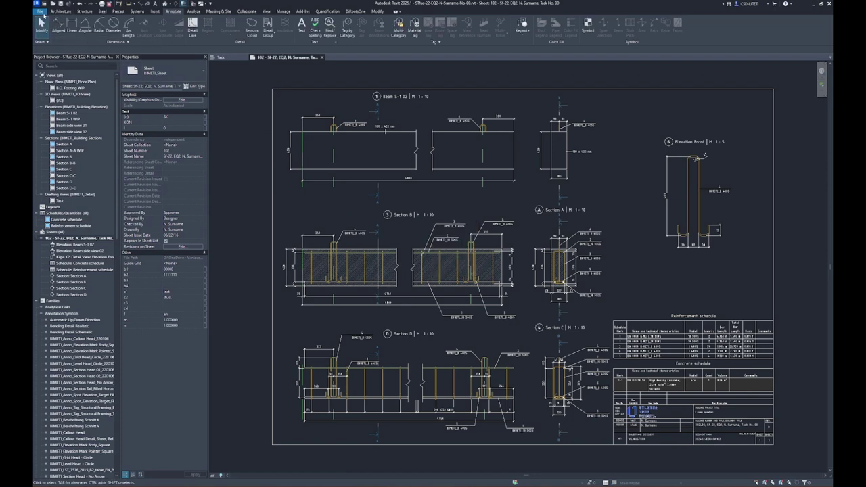
{"action": "left_click", "coordinate": [40, 11]}
{"action": "mouse_move", "coordinate": [55, 85]}
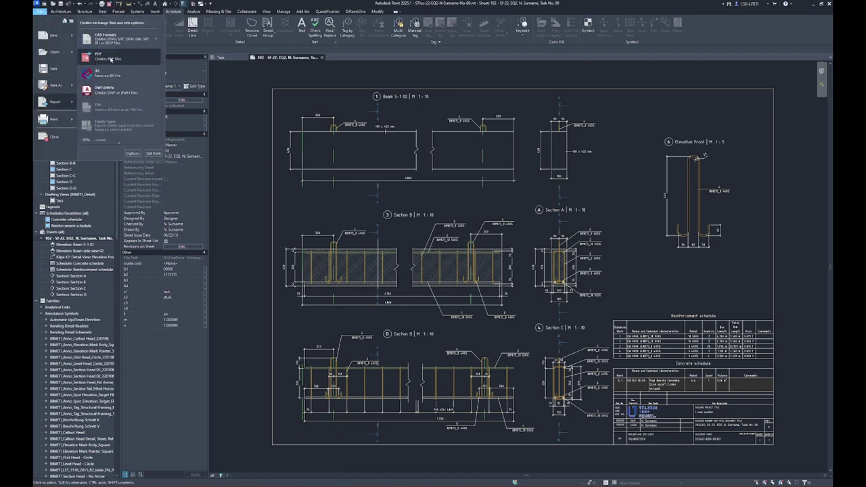
Export the model to IFC with the IFC4 Reference View [Structural] setup and save it.
{"action": "left_click", "coordinate": [115, 73]}
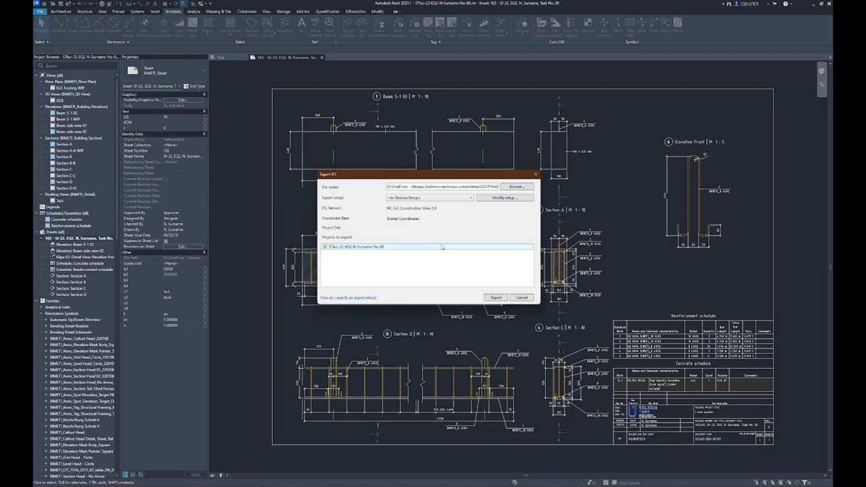
{"action": "left_click", "coordinate": [448, 199]}
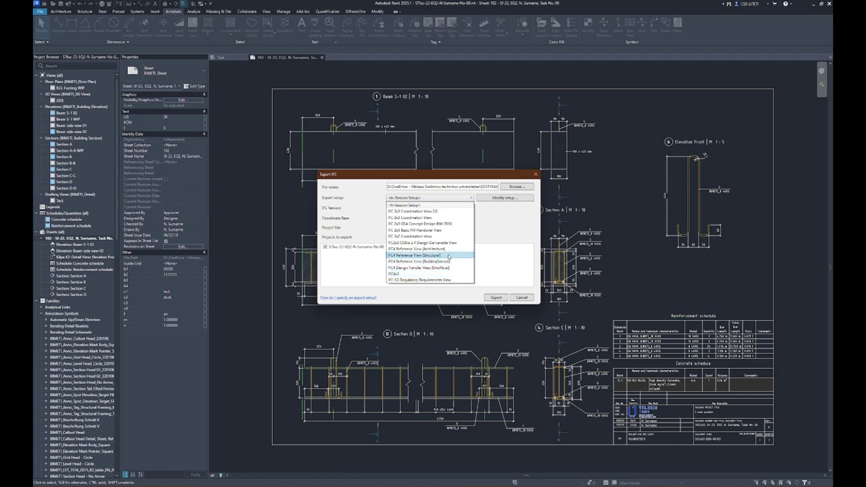
{"action": "left_click", "coordinate": [445, 255]}
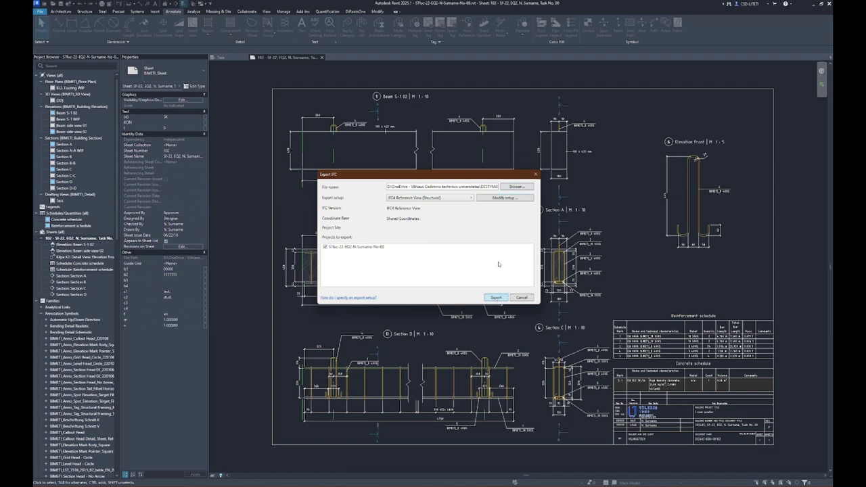
{"action": "left_click", "coordinate": [515, 187]}
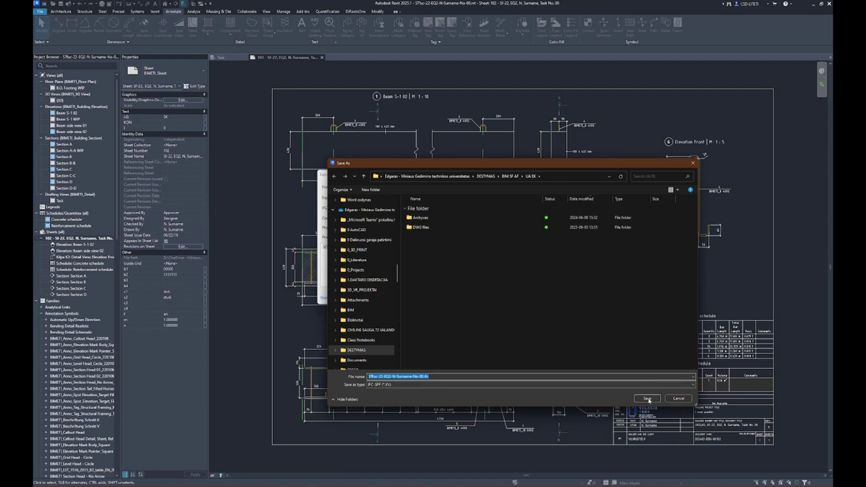
{"action": "left_click", "coordinate": [647, 399]}
{"action": "left_click", "coordinate": [488, 291]}
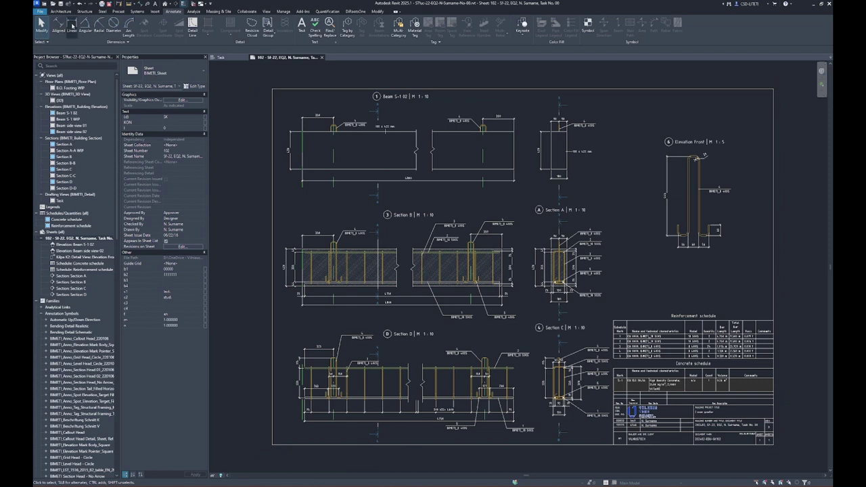
Export sheet 102 as a DWFx file after checking the DWF Properties and Project Information tabs.
{"action": "left_click", "coordinate": [40, 12]}
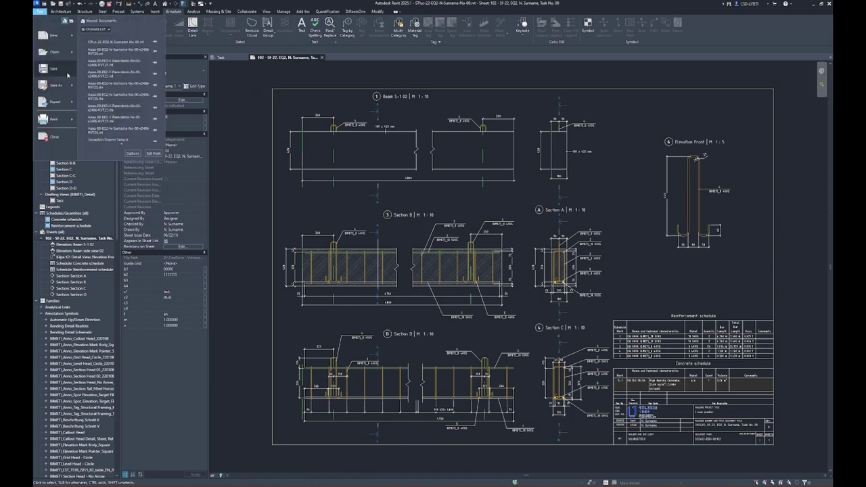
{"action": "left_click", "coordinate": [66, 108]}
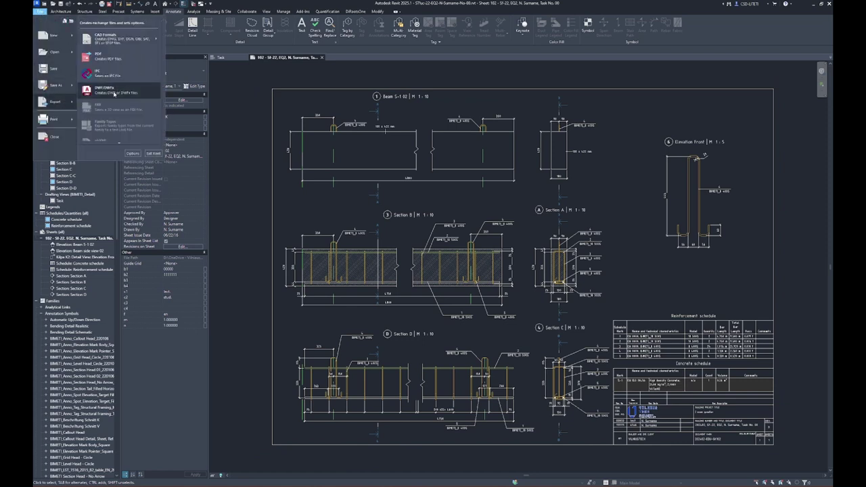
{"action": "left_click", "coordinate": [114, 94]}
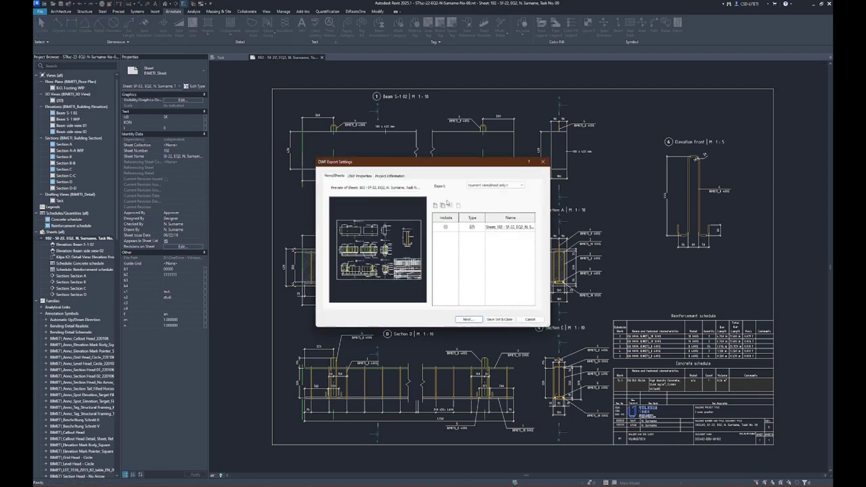
{"action": "left_click", "coordinate": [360, 176]}
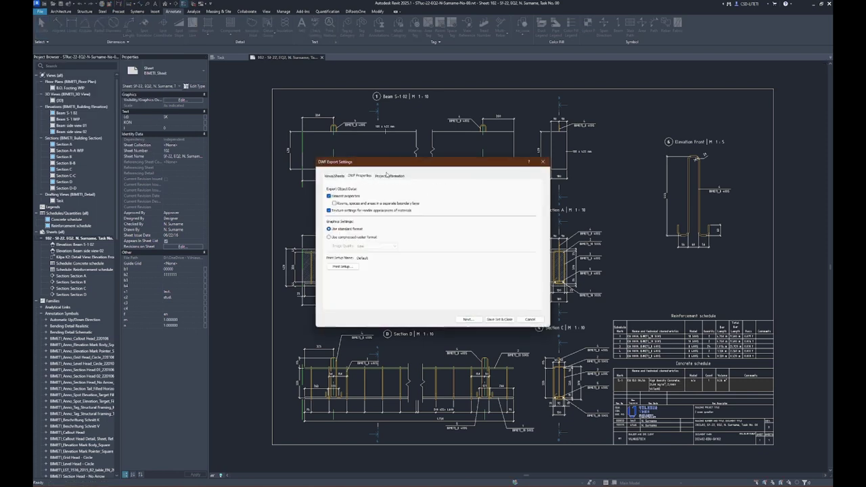
{"action": "left_click", "coordinate": [390, 176]}
{"action": "left_click", "coordinate": [350, 177]}
{"action": "left_click", "coordinate": [471, 319]}
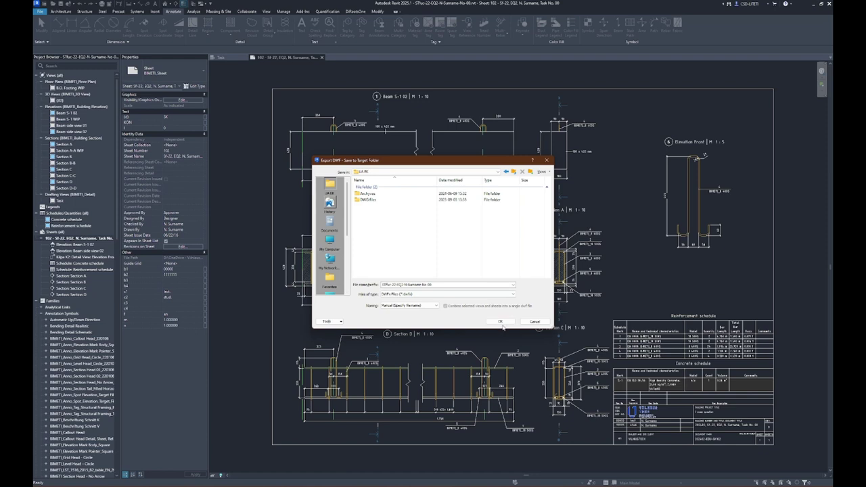
{"action": "left_click", "coordinate": [499, 321]}
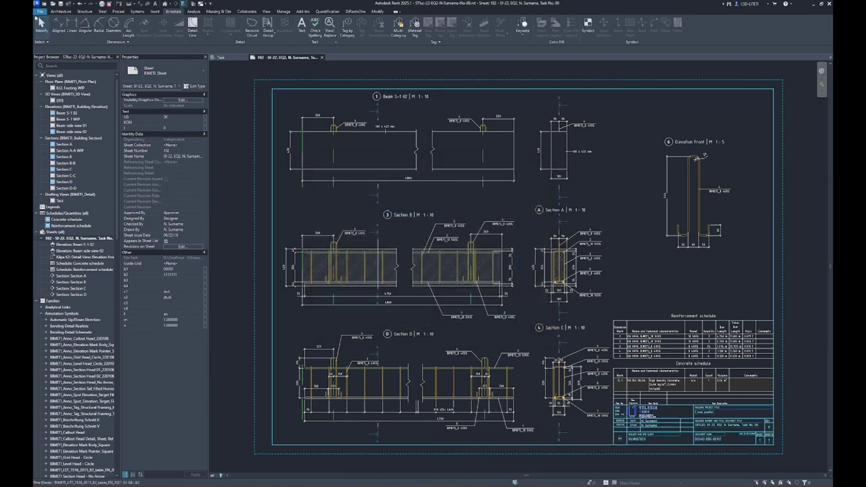
{"action": "left_click", "coordinate": [40, 12]}
{"action": "mouse_move", "coordinate": [54, 101]}
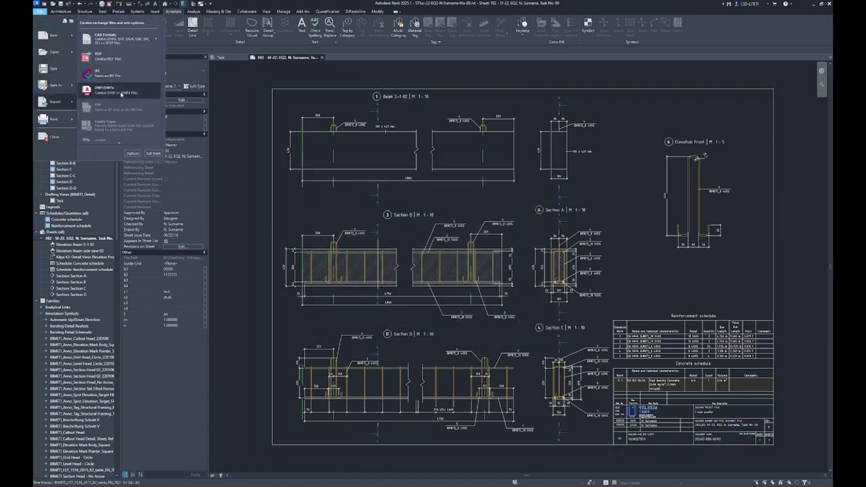
{"action": "mouse_move", "coordinate": [115, 37]}
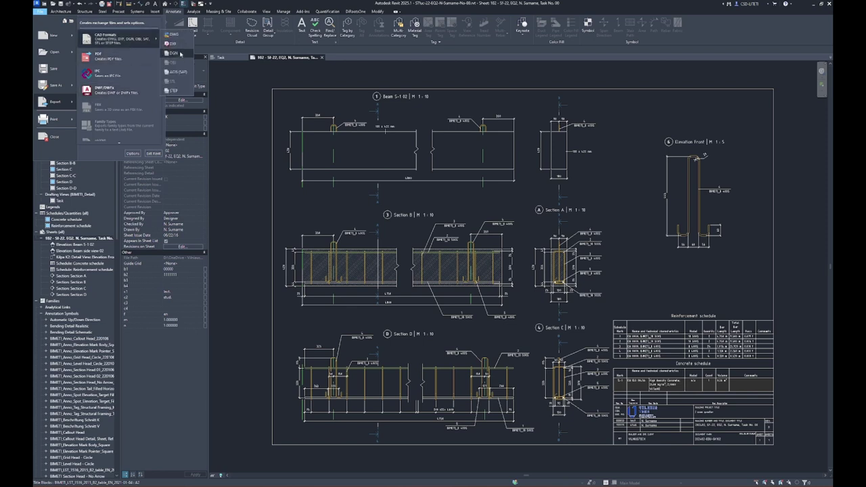
Start a DWG export and load the export layers from ISO Standard 13567.
{"action": "left_click", "coordinate": [173, 33]}
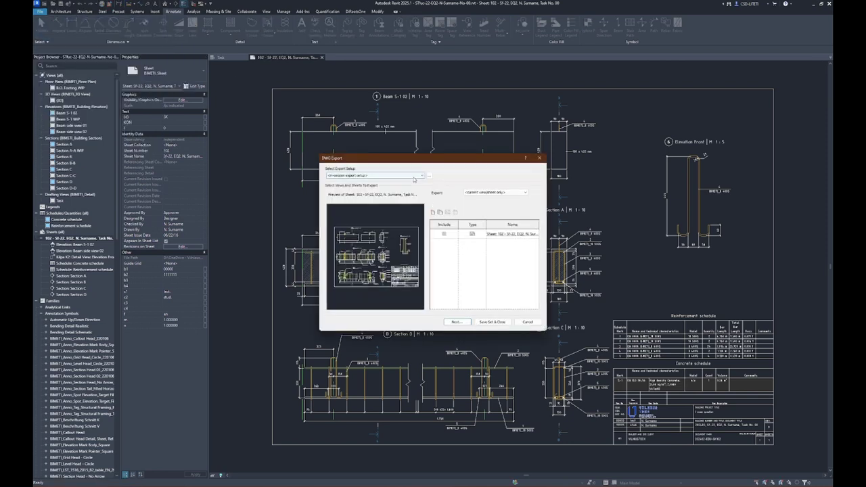
{"action": "left_click", "coordinate": [428, 175]}
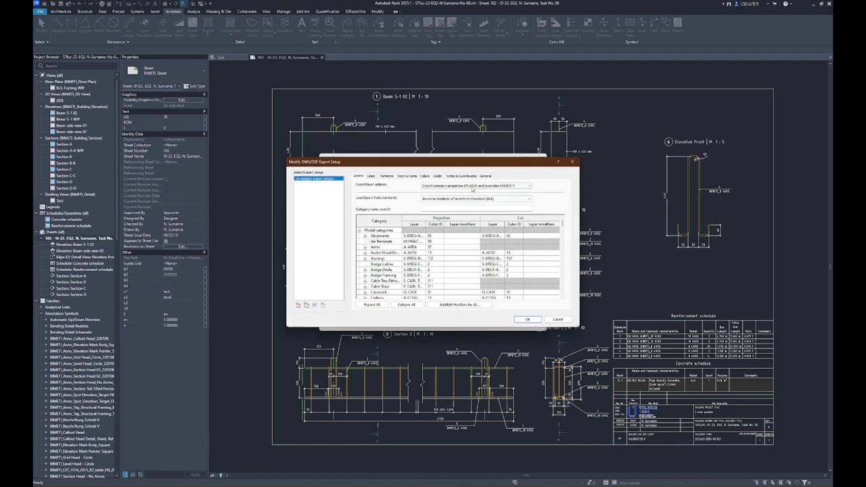
{"action": "left_click", "coordinate": [494, 185]}
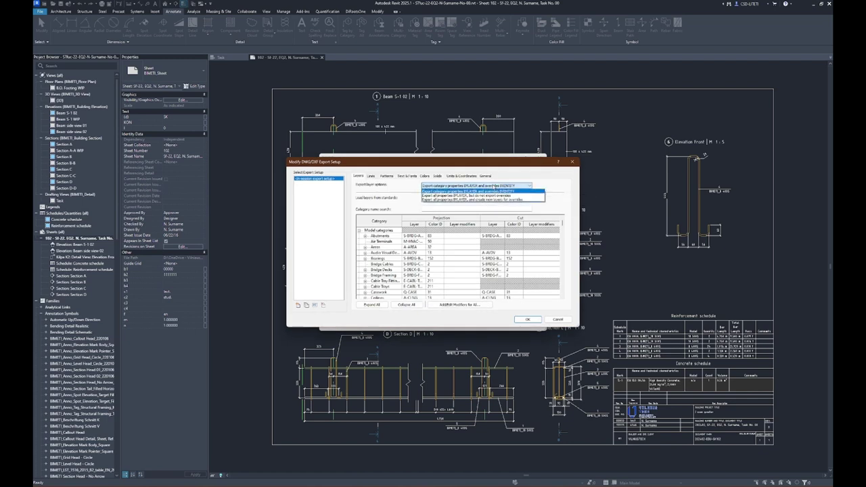
{"action": "left_click", "coordinate": [487, 191]}
{"action": "left_click", "coordinate": [484, 198]}
{"action": "left_click", "coordinate": [460, 211]}
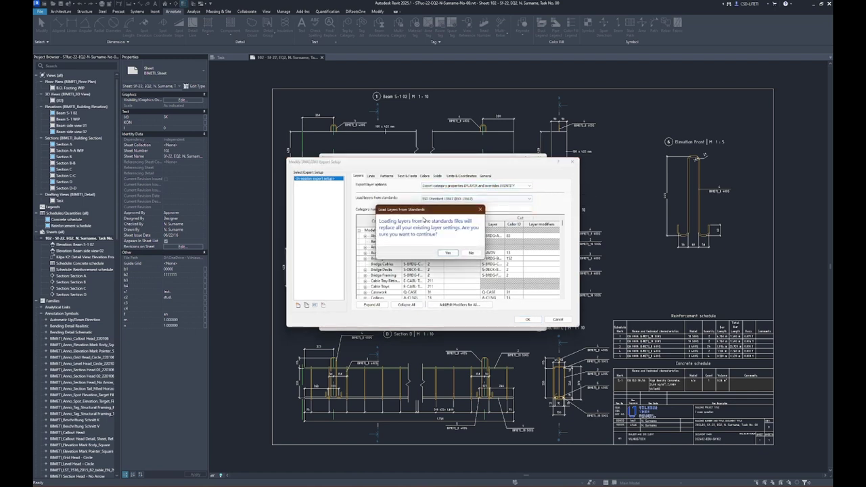
{"action": "left_click", "coordinate": [447, 253]}
{"action": "left_click", "coordinate": [447, 208]}
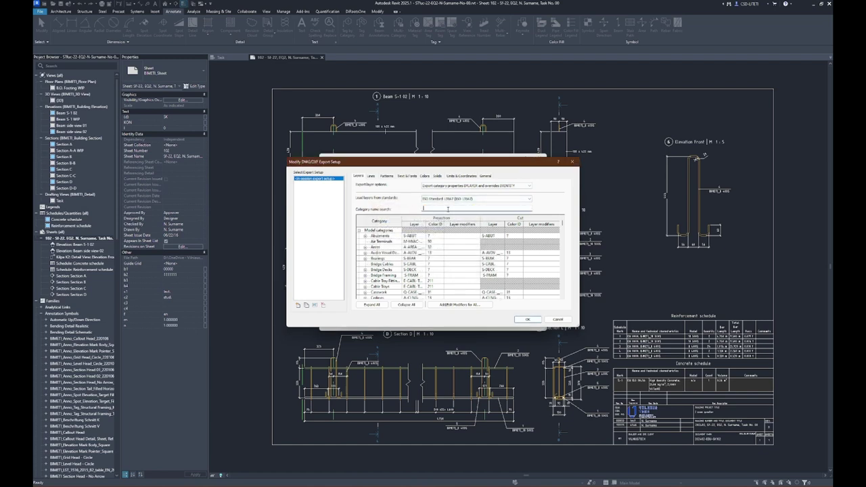
Review the hatch, colour, solid, units and general tabs, then accept the modified DWG setup.
{"action": "left_click", "coordinate": [387, 176]}
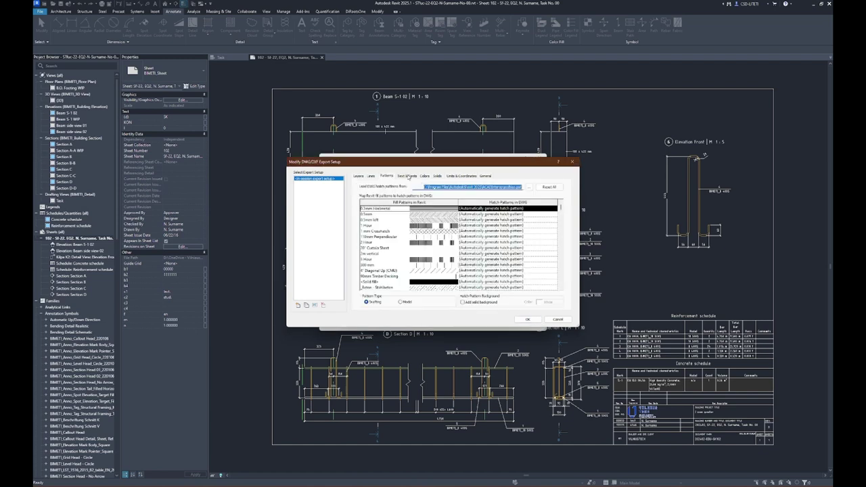
{"action": "left_click", "coordinate": [425, 177]}
{"action": "left_click", "coordinate": [438, 176]}
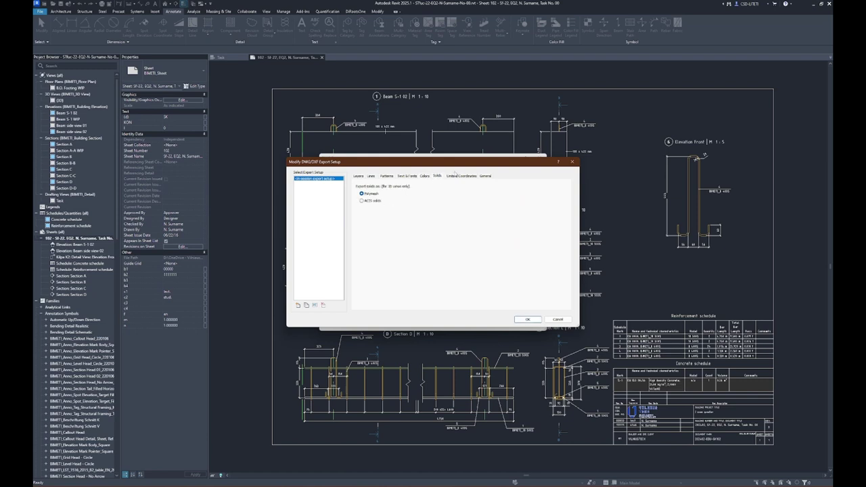
{"action": "left_click", "coordinate": [461, 176]}
{"action": "left_click", "coordinate": [486, 177]}
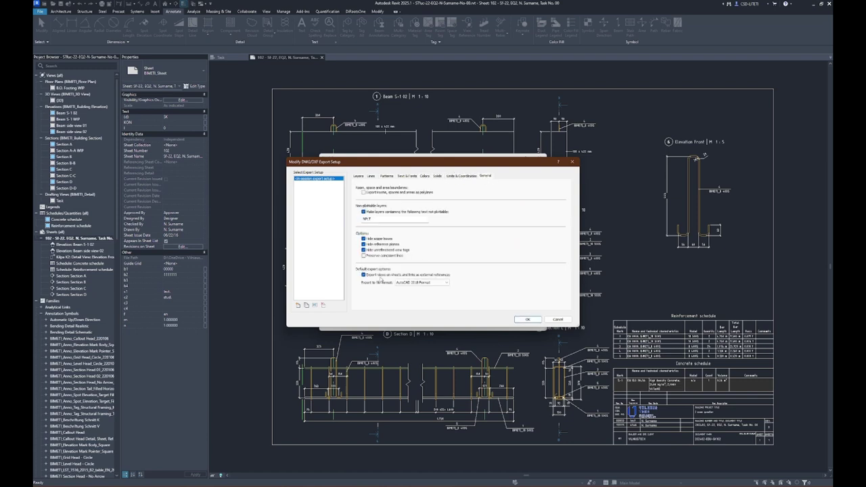
{"action": "left_click", "coordinate": [525, 319]}
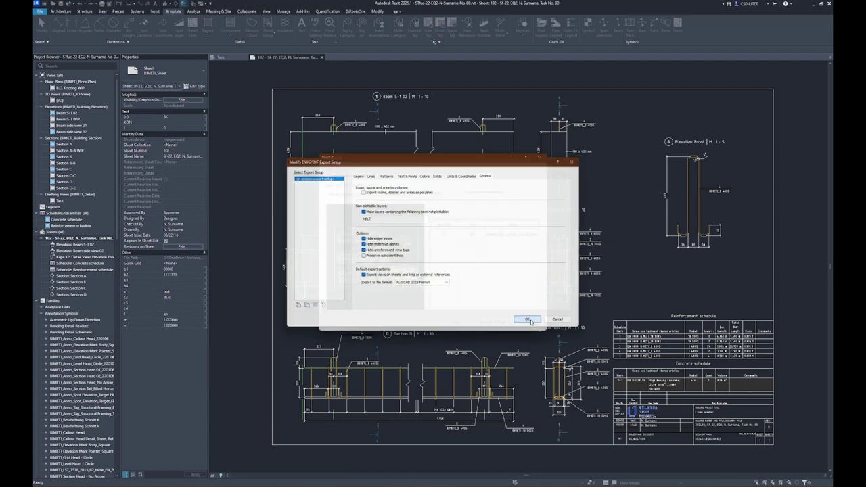
{"action": "left_click", "coordinate": [462, 322]}
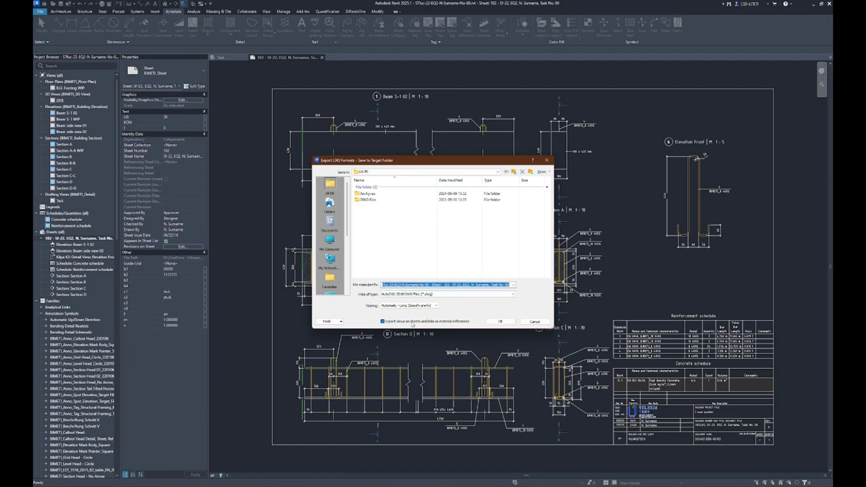
Export the DWG with automatic short file names into a new 'DWG Files 02' folder.
{"action": "left_click", "coordinate": [409, 306]}
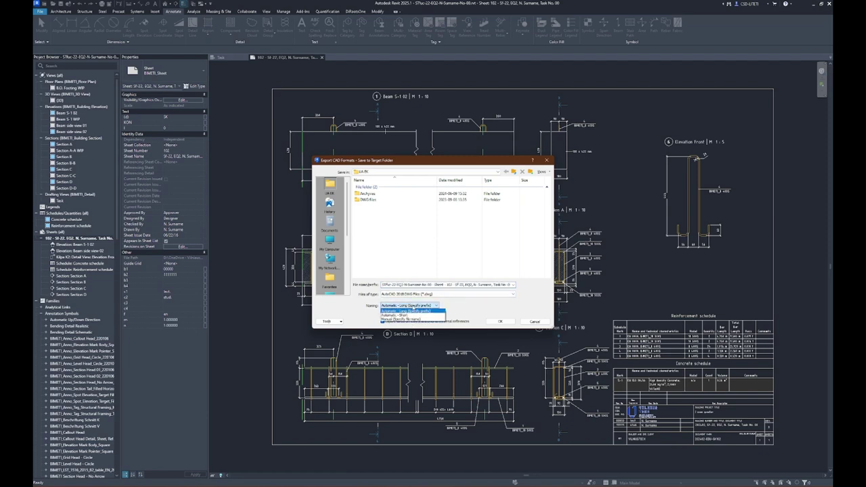
{"action": "left_click", "coordinate": [395, 315]}
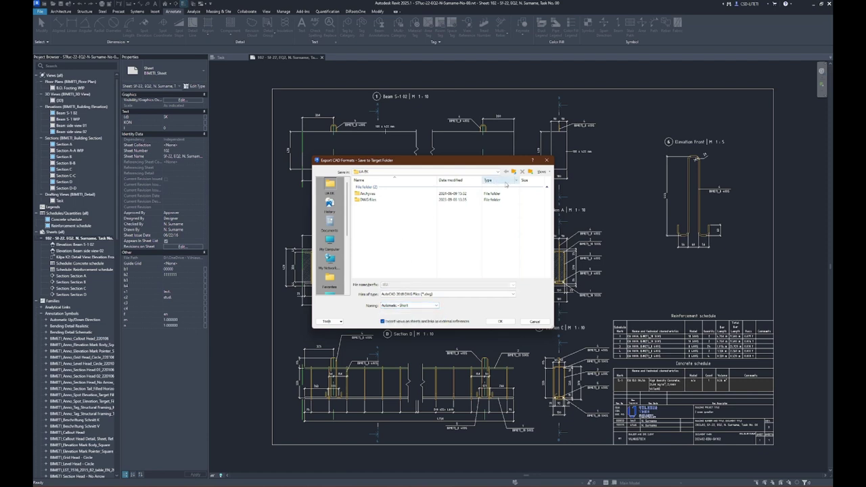
{"action": "left_click", "coordinate": [530, 172]}
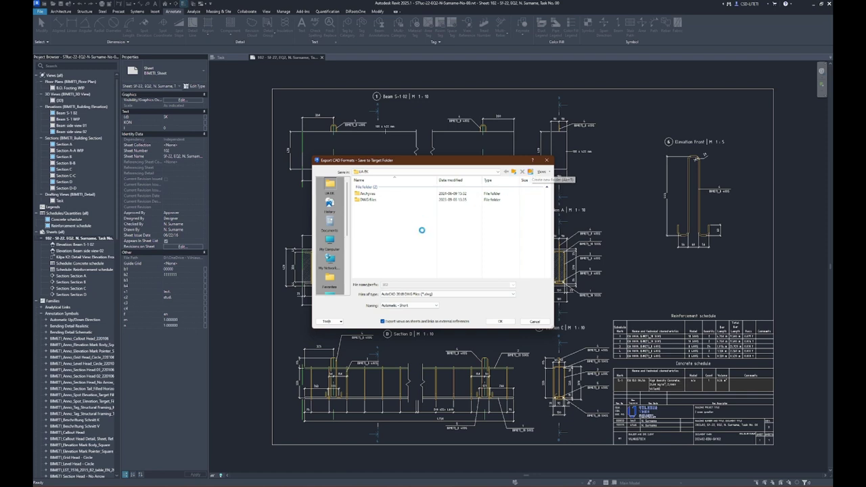
{"action": "key", "text": "Caps_Lock"}
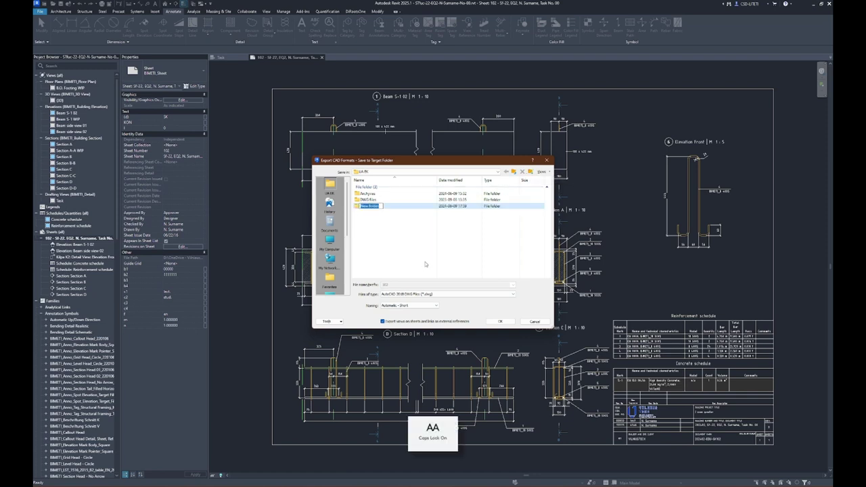
{"action": "type", "text": "S"}
{"action": "key", "text": "BackSpace"}
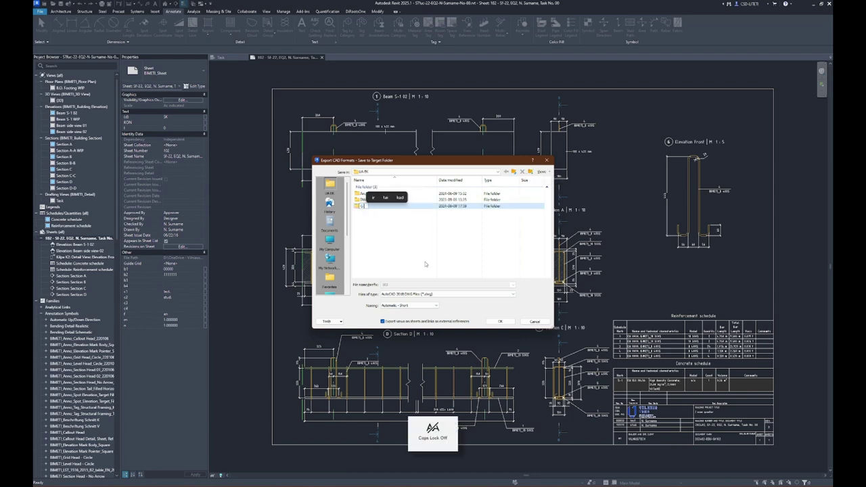
{"action": "type", "text": "DWG"}
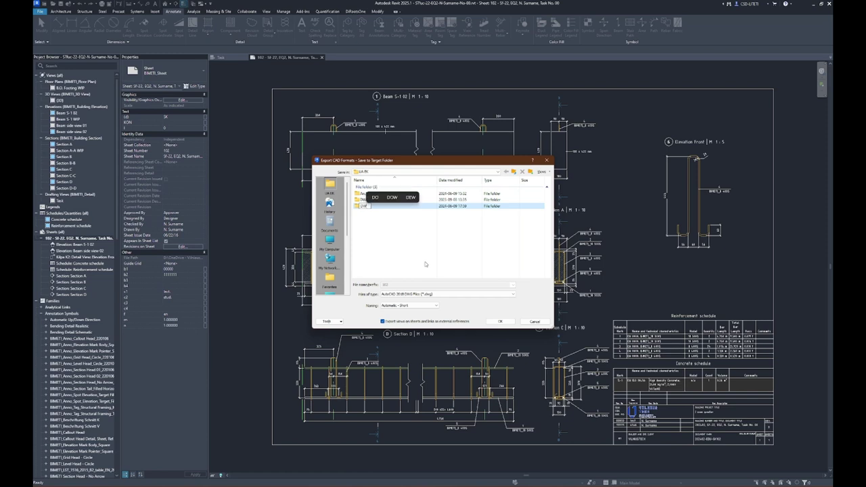
{"action": "type", "text": " File"}
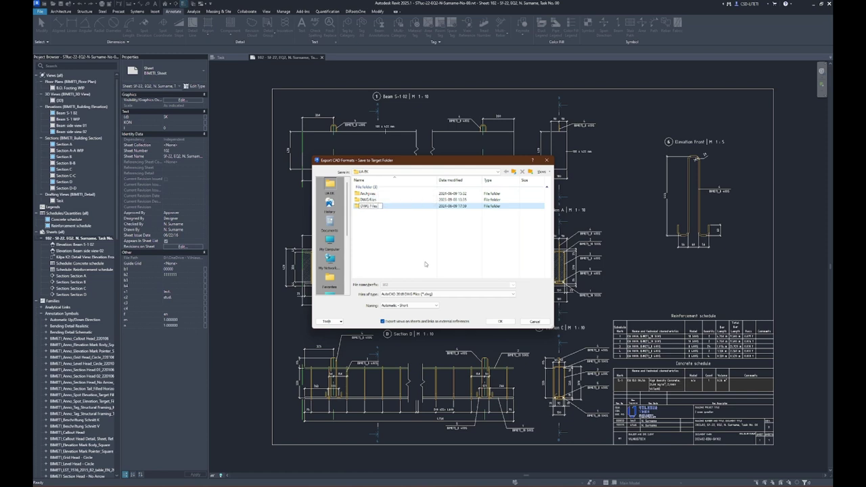
{"action": "type", "text": "s 02"}
{"action": "key", "text": "Return"}
{"action": "double_click", "coordinate": [375, 206]}
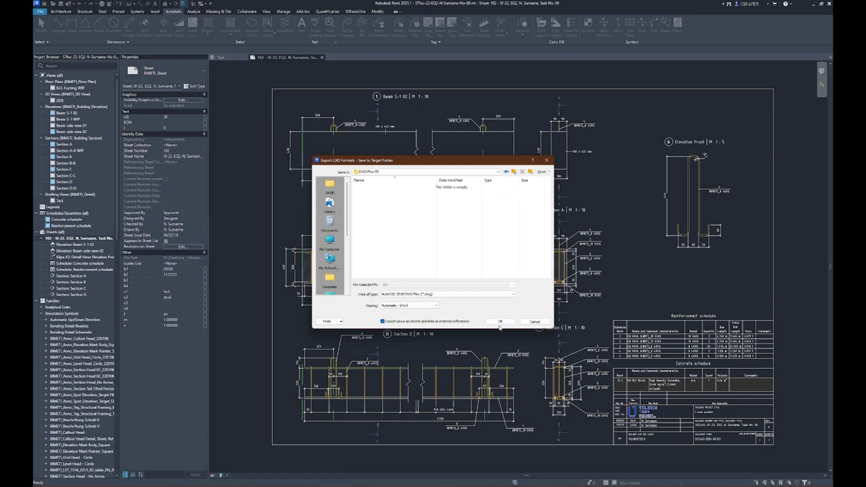
{"action": "left_click", "coordinate": [500, 322]}
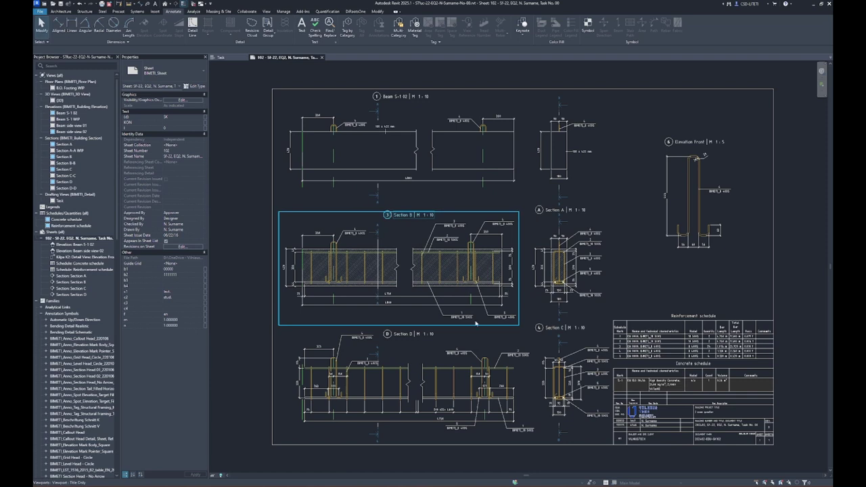
{"action": "mouse_move", "coordinate": [295, 480]}
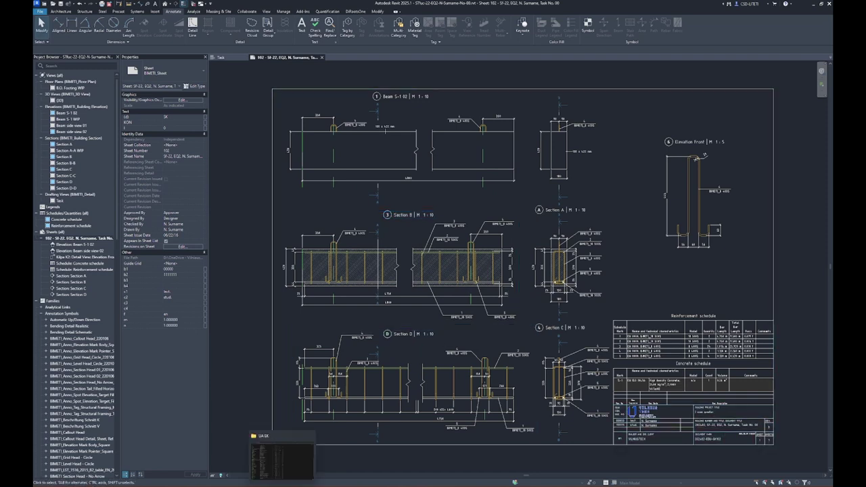
Filter the UA EK folder to files modified 2024-06-09 and open the exported sheet PDF.
{"action": "left_click", "coordinate": [284, 467]}
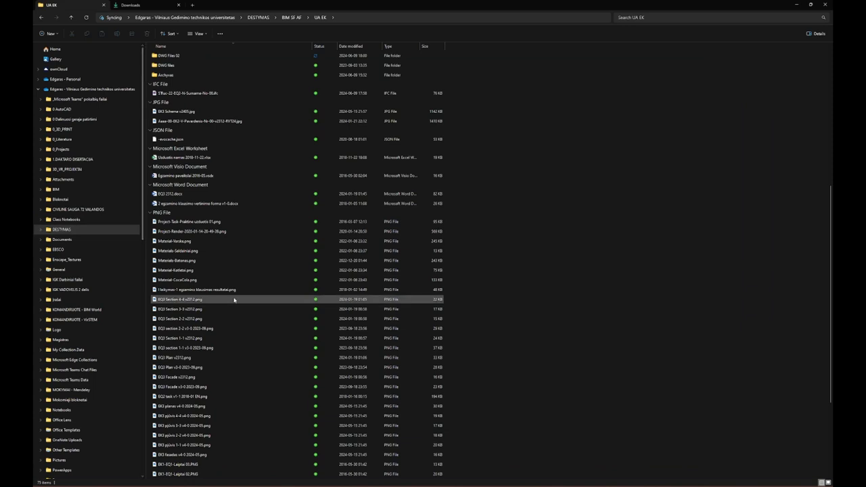
{"action": "left_click", "coordinate": [380, 46]}
{"action": "left_click", "coordinate": [446, 82]}
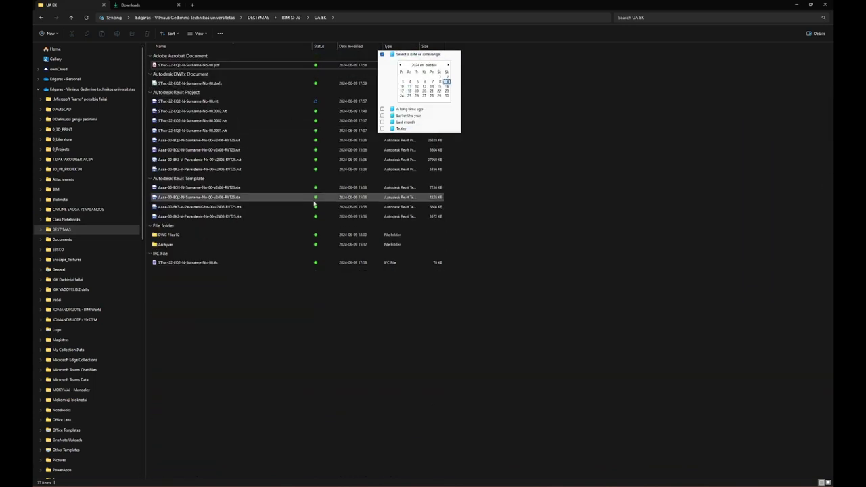
{"action": "left_click", "coordinate": [247, 336]}
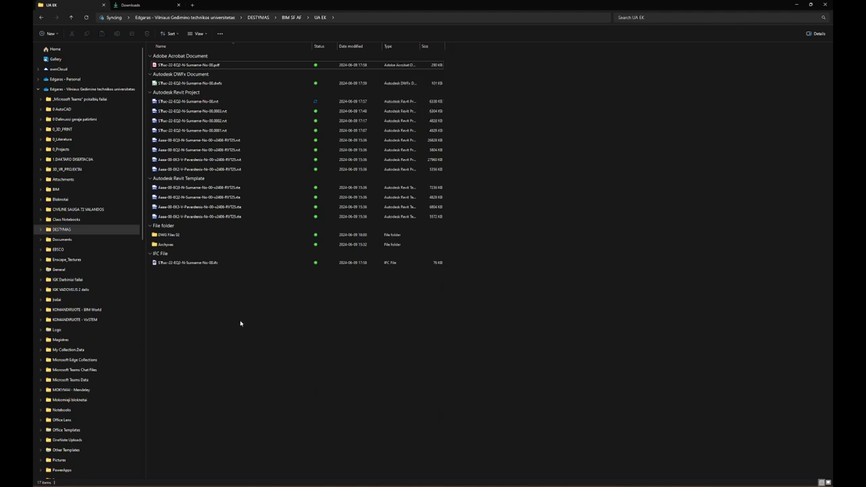
{"action": "double_click", "coordinate": [214, 65]}
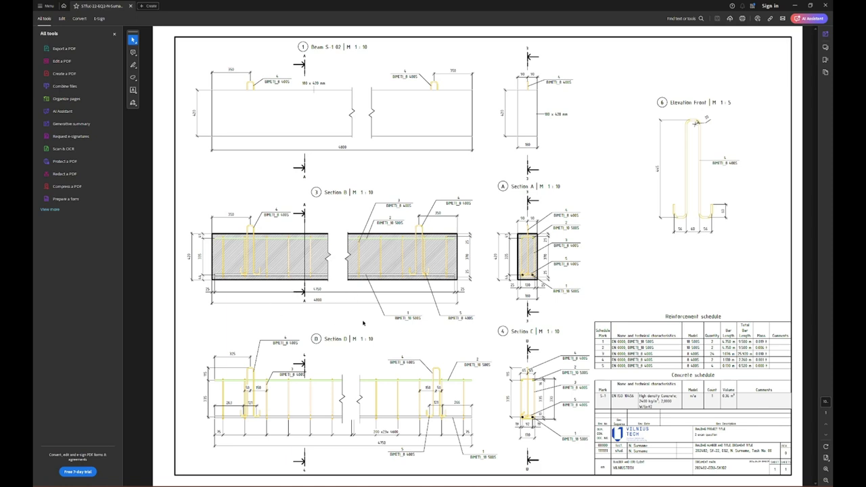
Minimize Acrobat after reviewing the exported sheet PDF.
{"action": "left_click", "coordinate": [794, 6]}
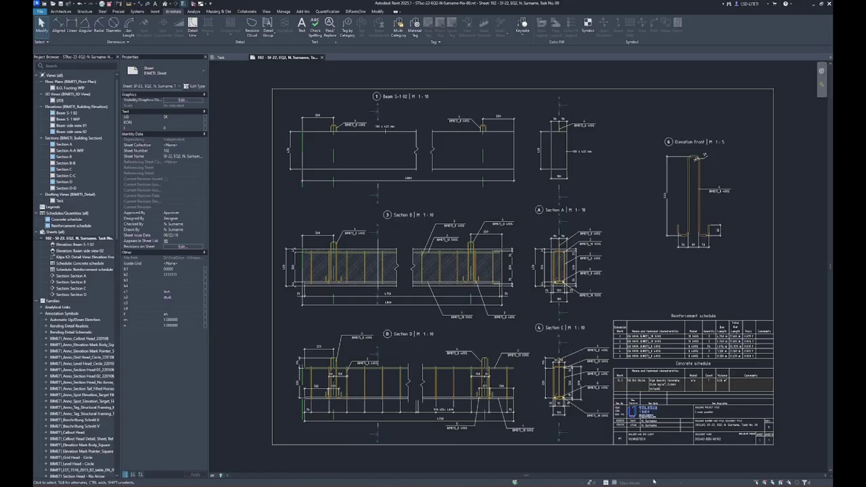
Inside the Section B viewport, drag the Section A cut line's lower segment to a new position.
{"action": "left_click", "coordinate": [388, 253]}
{"action": "double_click", "coordinate": [387, 253]}
{"action": "scroll", "coordinate": [388, 253], "scroll_direction": "up", "scroll_amount": 3}
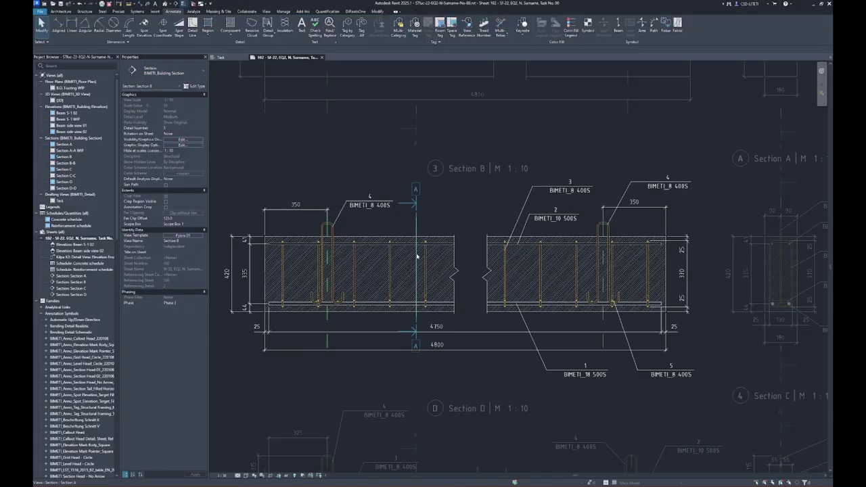
{"action": "left_click", "coordinate": [418, 321]}
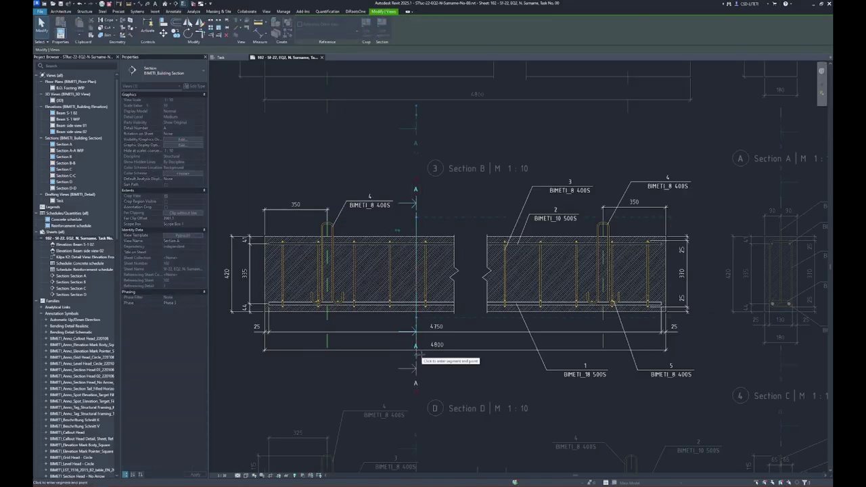
{"action": "left_click", "coordinate": [473, 368]}
{"action": "scroll", "coordinate": [473, 368], "scroll_direction": "down", "scroll_amount": 2}
{"action": "scroll", "coordinate": [426, 318], "scroll_direction": "up", "scroll_amount": 3}
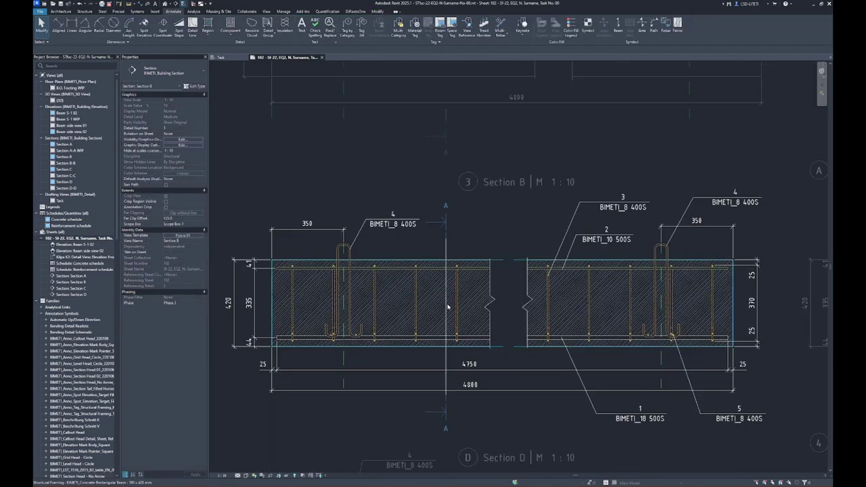
{"action": "left_click", "coordinate": [450, 308]}
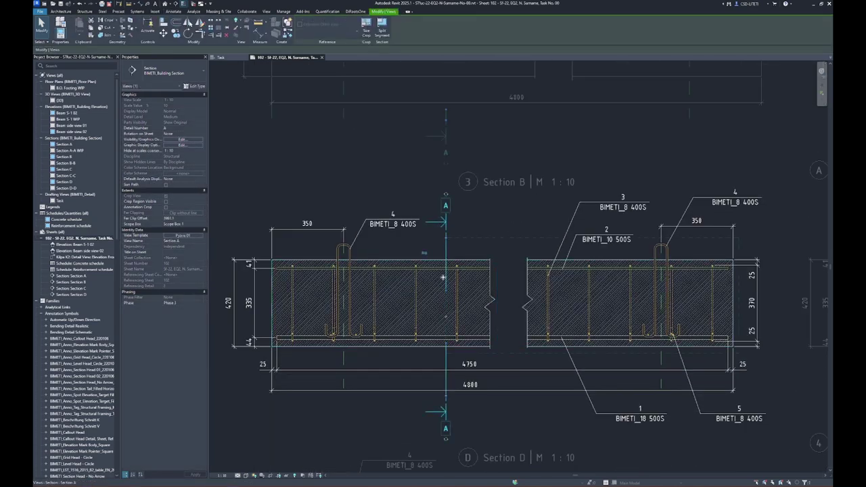
{"action": "left_click_drag", "start_coordinate": [446, 289], "coordinate": [452, 256]}
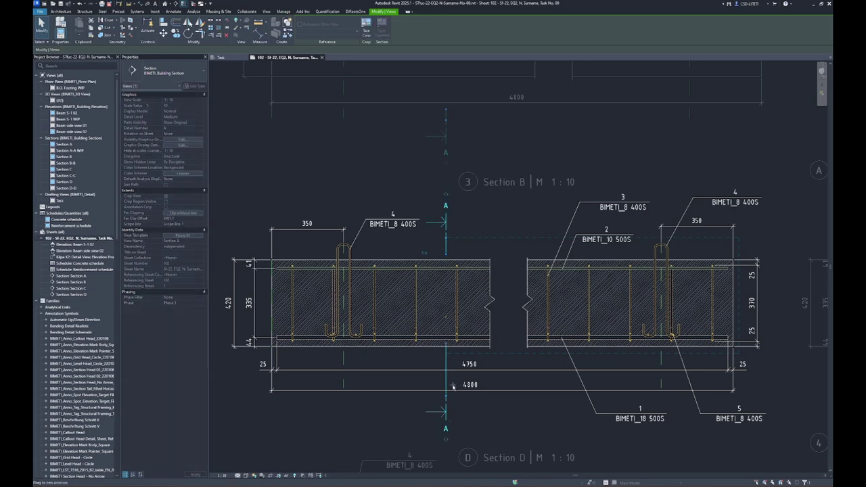
{"action": "left_click_drag", "start_coordinate": [449, 383], "coordinate": [448, 392]}
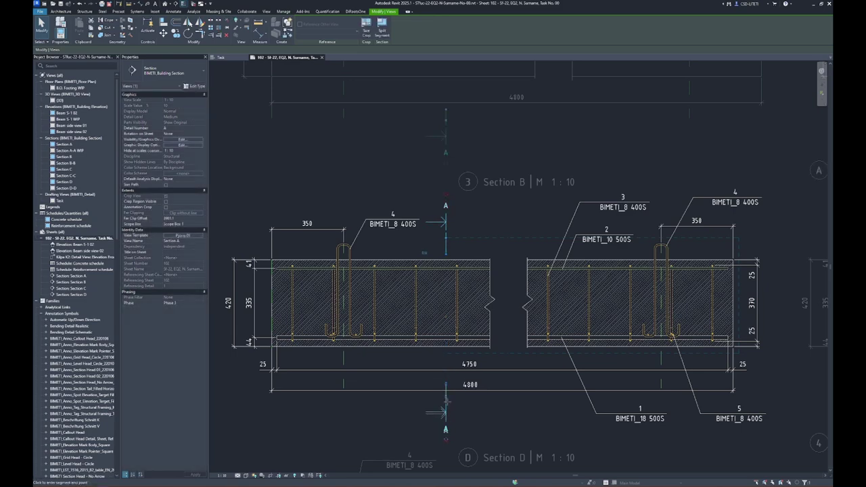
{"action": "left_click", "coordinate": [512, 424]}
{"action": "middle_click_drag", "start_coordinate": [419, 60], "coordinate": [418, 229]}
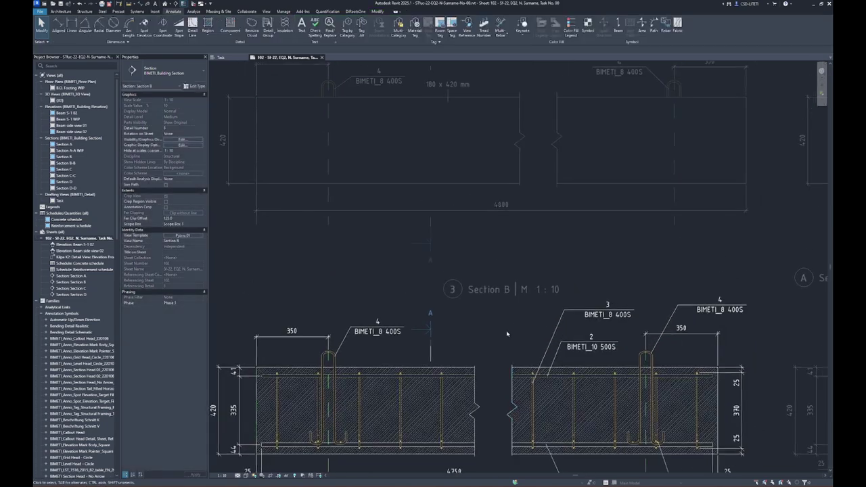
{"action": "scroll", "coordinate": [417, 229], "scroll_direction": "down", "scroll_amount": 2}
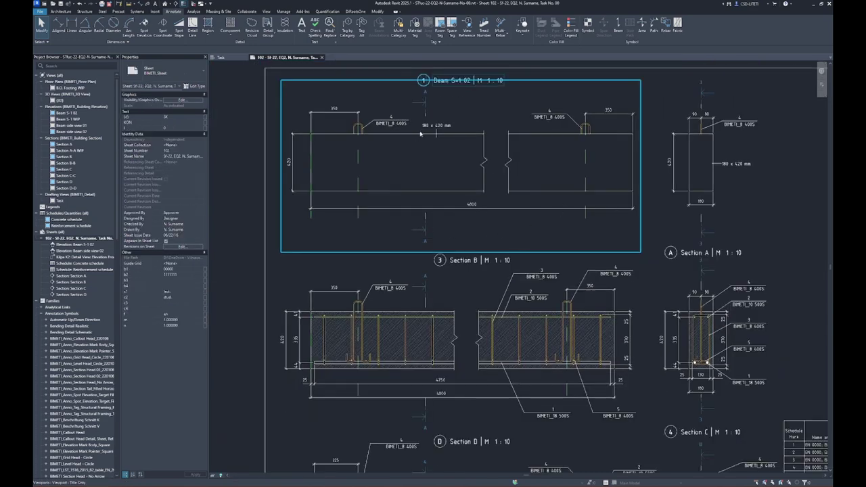
Set the Section B viewport's detail number to B.
{"action": "middle_click_drag", "start_coordinate": [731, 356], "coordinate": [693, 284]}
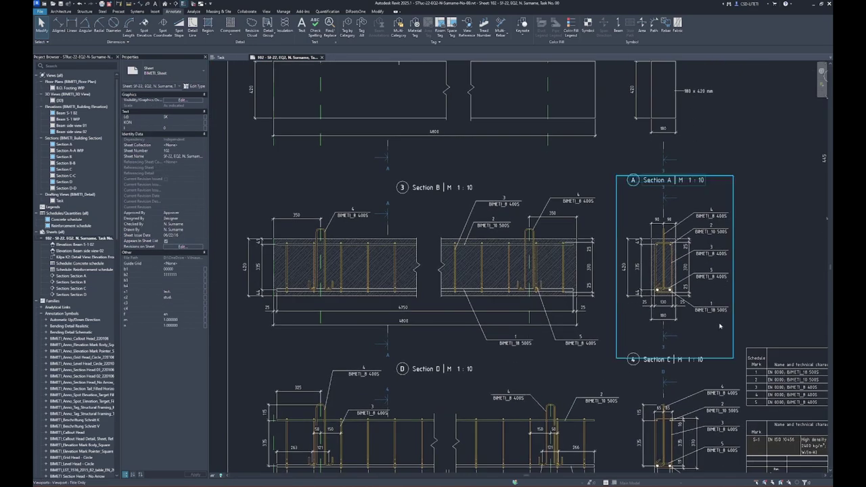
{"action": "scroll", "coordinate": [719, 327], "scroll_direction": "down", "scroll_amount": 1}
{"action": "mouse_move", "coordinate": [743, 166]}
{"action": "middle_mouse_down"}
{"action": "mouse_move", "coordinate": [692, 238]}
{"action": "mouse_move", "coordinate": [657, 259]}
{"action": "middle_mouse_up"}
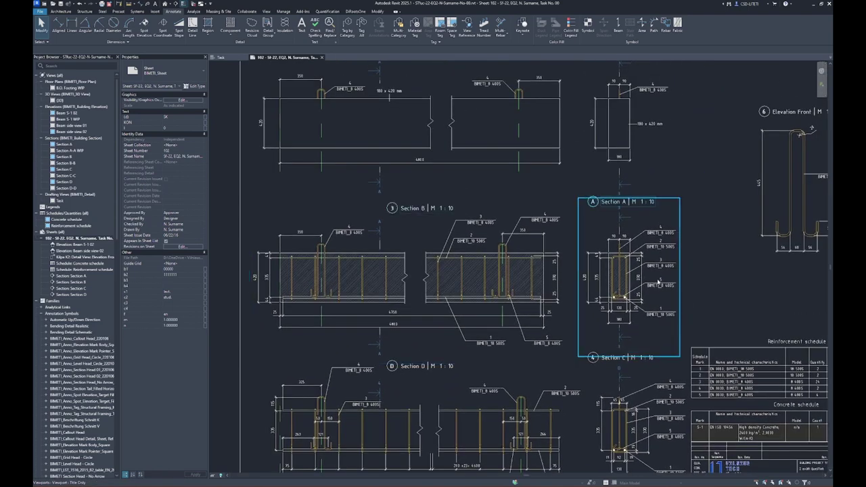
{"action": "left_click", "coordinate": [475, 290]}
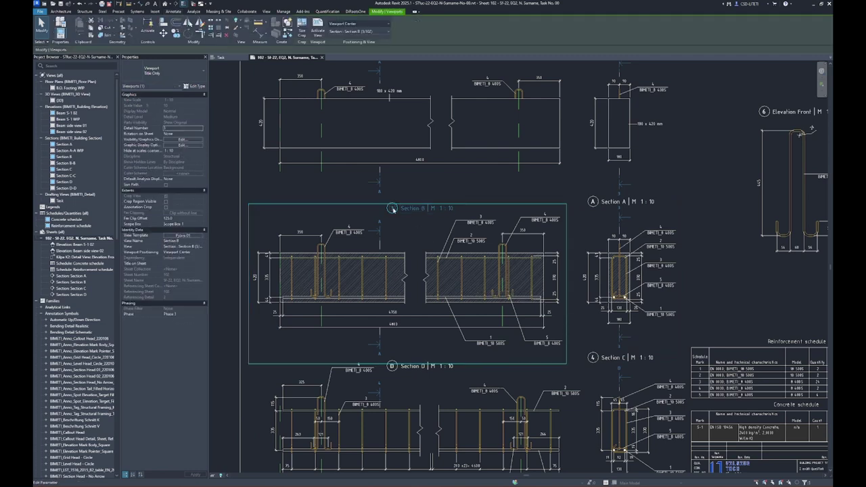
{"action": "left_click", "coordinate": [392, 208]}
{"action": "type", "text": "B"}
{"action": "key", "text": "Return"}
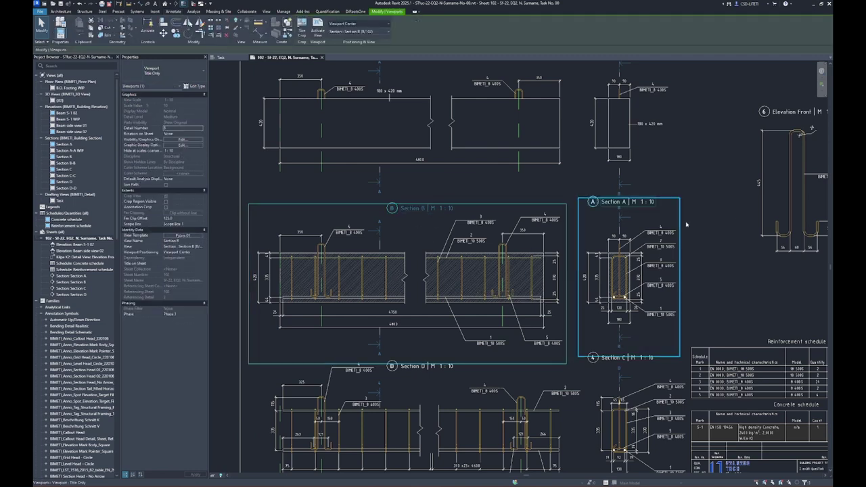
{"action": "left_click", "coordinate": [746, 234]}
Set the Section C viewport's detail number to C and inspect the Elevation Front detail number.
{"action": "middle_click_drag", "start_coordinate": [673, 195], "coordinate": [665, 251]}
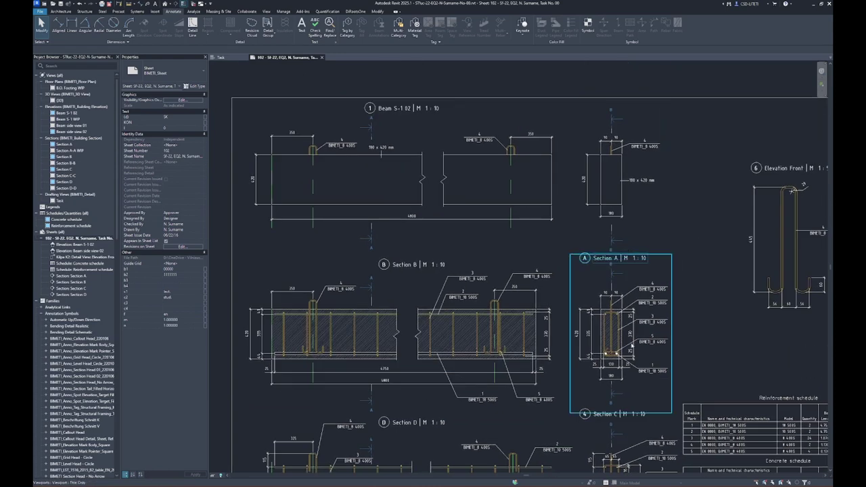
{"action": "middle_click_drag", "start_coordinate": [414, 288], "coordinate": [427, 171]}
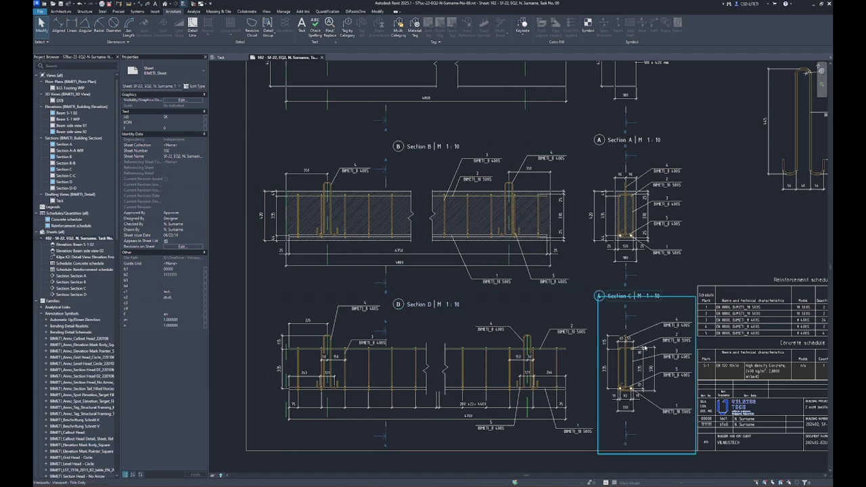
{"action": "left_click", "coordinate": [629, 351]}
{"action": "left_click", "coordinate": [599, 296]}
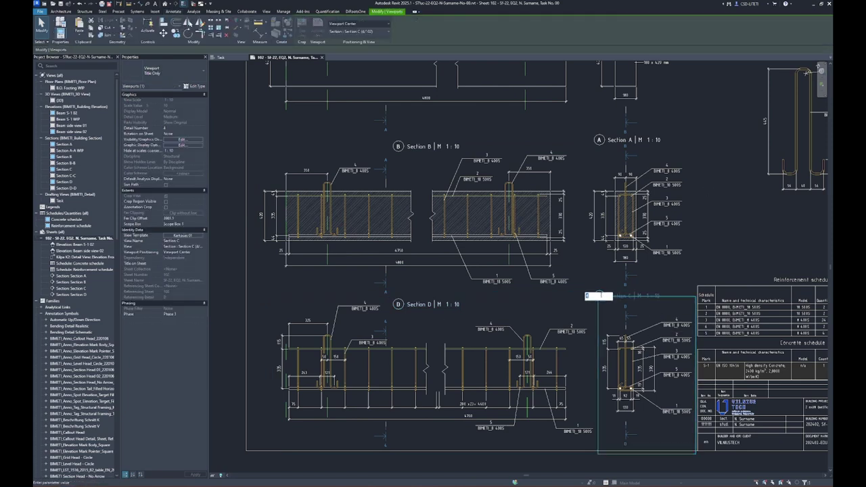
{"action": "key", "text": "Escape"}
{"action": "key", "text": "Escape"}
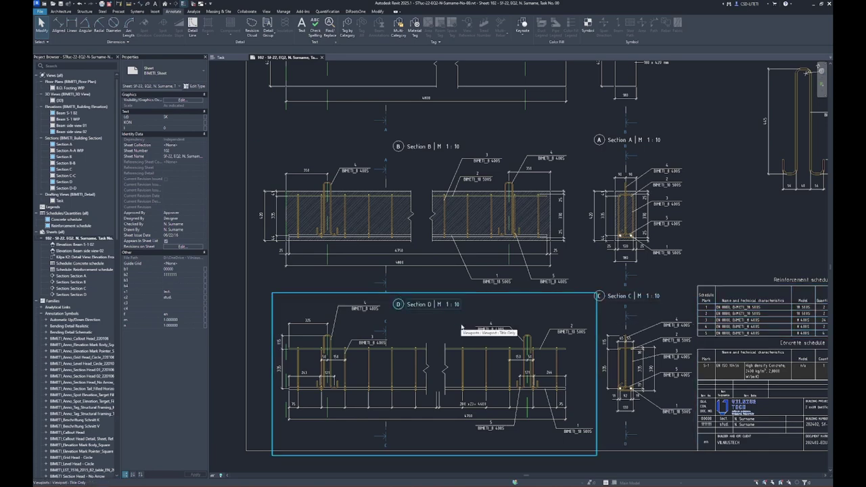
{"action": "middle_click_drag", "start_coordinate": [742, 120], "coordinate": [578, 248]}
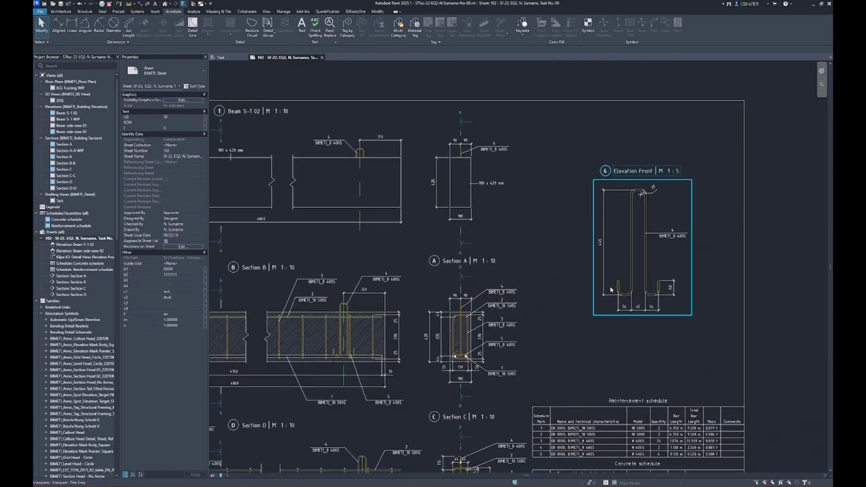
{"action": "left_click", "coordinate": [646, 234]}
{"action": "left_click", "coordinate": [605, 171]}
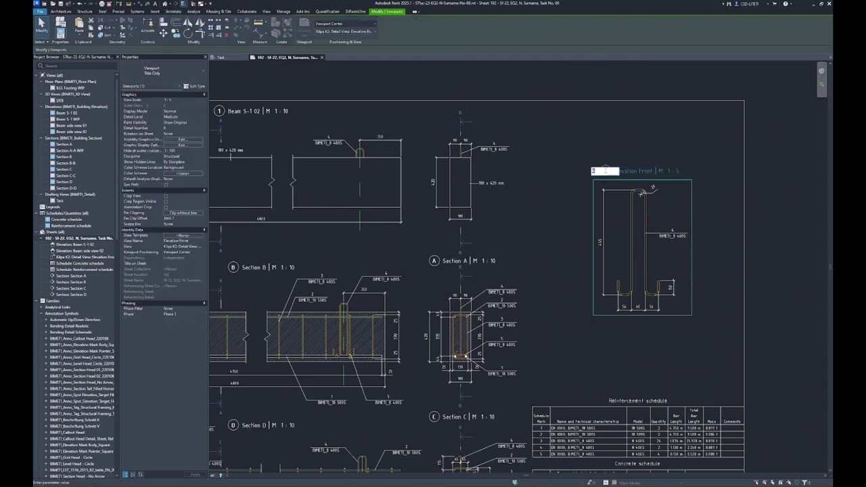
{"action": "key", "text": "Escape"}
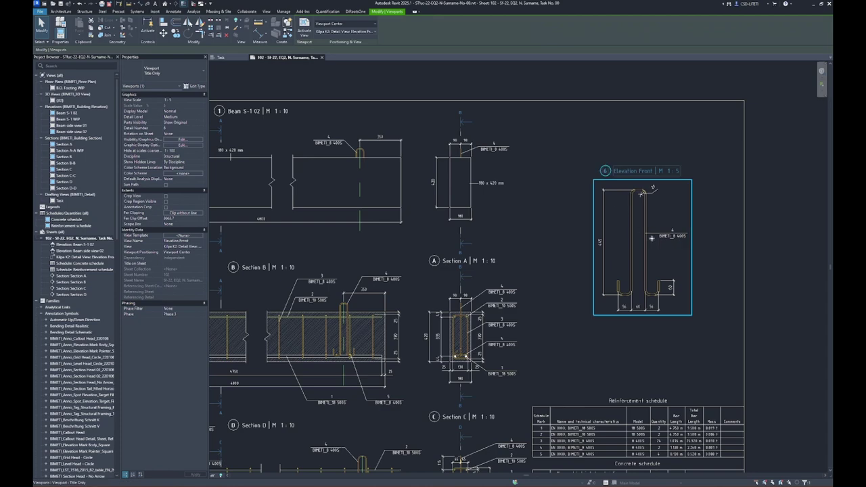
Open the Task drafting view from the Project Browser.
{"action": "middle_click_drag", "start_coordinate": [639, 253], "coordinate": [612, 233]}
{"action": "scroll", "coordinate": [621, 258], "scroll_direction": "down", "scroll_amount": 2}
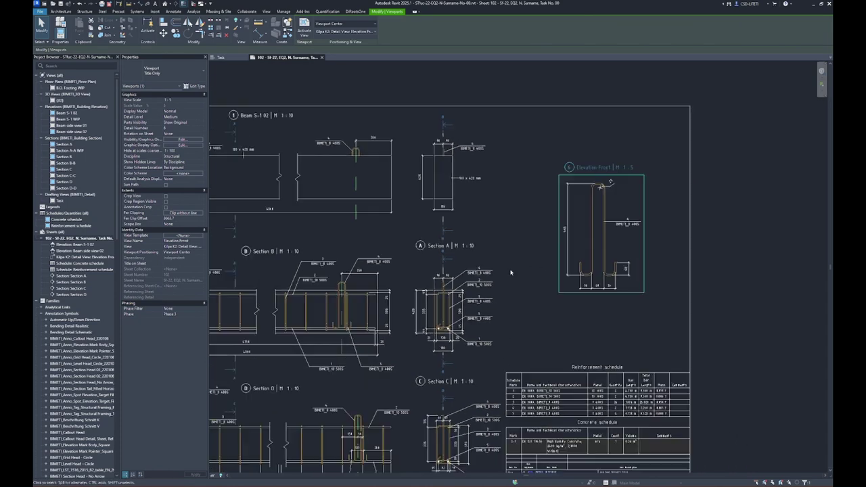
{"action": "scroll", "coordinate": [509, 271], "scroll_direction": "down", "scroll_amount": 3}
{"action": "scroll", "coordinate": [688, 195], "scroll_direction": "up", "scroll_amount": 2}
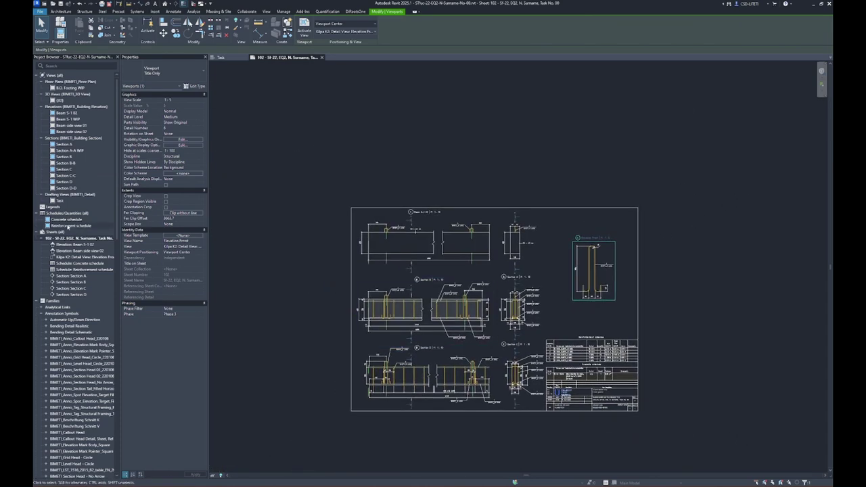
{"action": "double_click", "coordinate": [59, 201]}
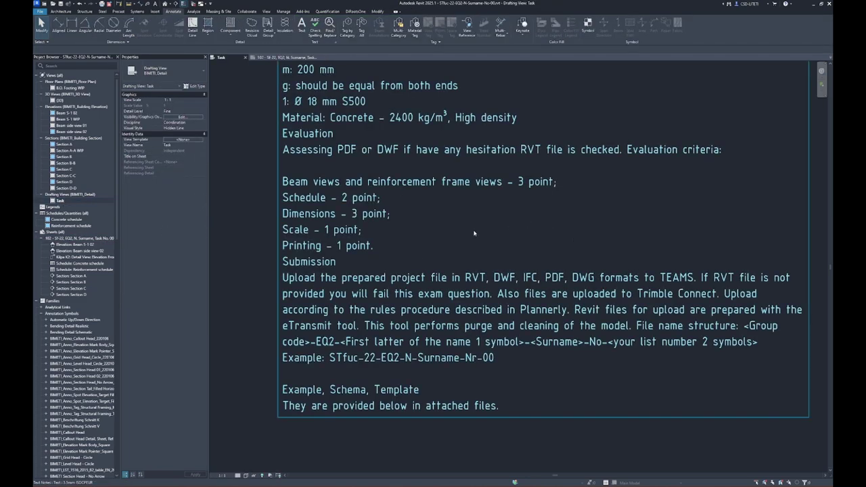
Scroll through the Task view's notes and reference images, then switch back to sheet 102.
{"action": "scroll", "coordinate": [424, 276], "scroll_direction": "down", "scroll_amount": 1}
{"action": "scroll", "coordinate": [425, 275], "scroll_direction": "down", "scroll_amount": 1}
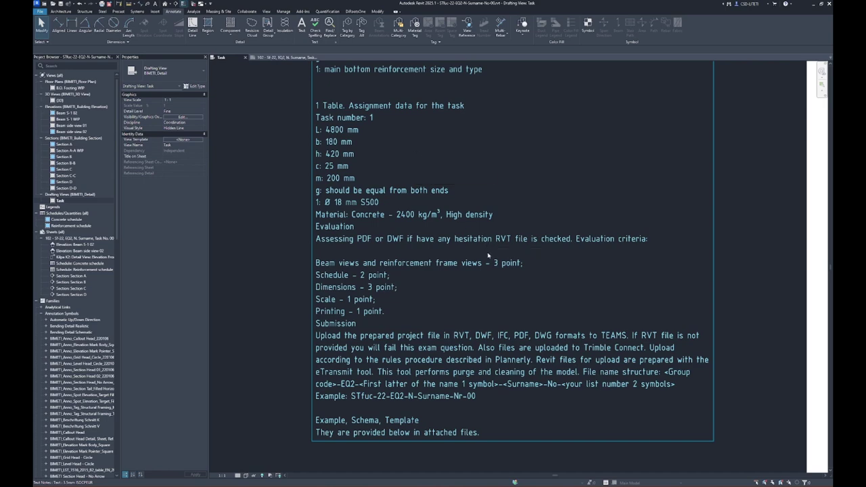
{"action": "scroll", "coordinate": [255, 251], "scroll_direction": "down", "scroll_amount": 3}
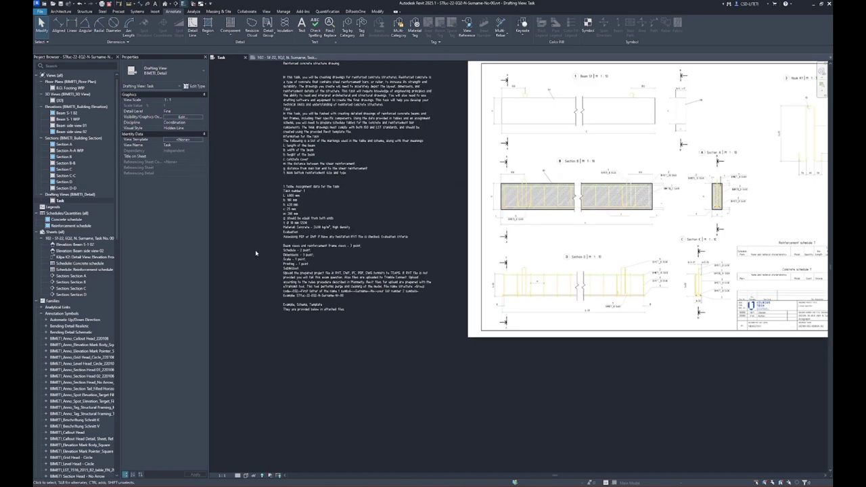
{"action": "scroll", "coordinate": [326, 258], "scroll_direction": "down", "scroll_amount": 2}
{"action": "scroll", "coordinate": [325, 258], "scroll_direction": "up", "scroll_amount": 3}
{"action": "scroll", "coordinate": [620, 315], "scroll_direction": "up", "scroll_amount": 2}
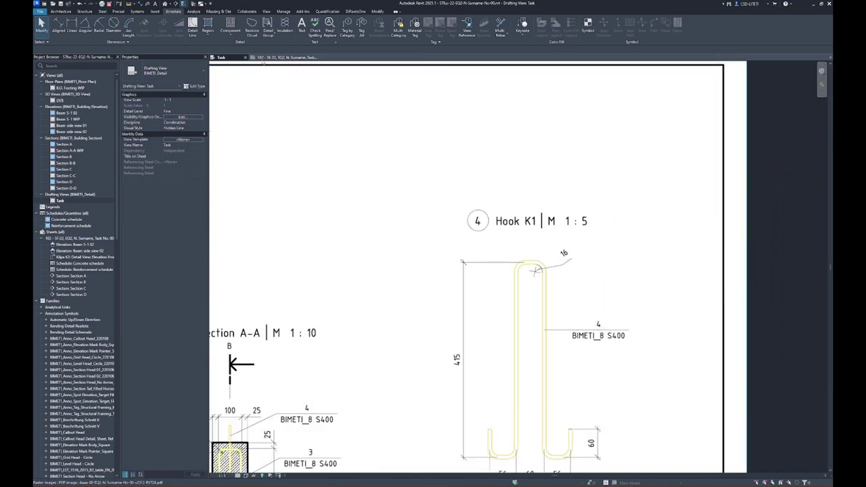
{"action": "left_click", "coordinate": [276, 57]}
Rename the Elevation Front viewport to Hook K1 and change its detail number to K1.
{"action": "scroll", "coordinate": [519, 310], "scroll_direction": "up", "scroll_amount": 3}
{"action": "left_click", "coordinate": [548, 284]}
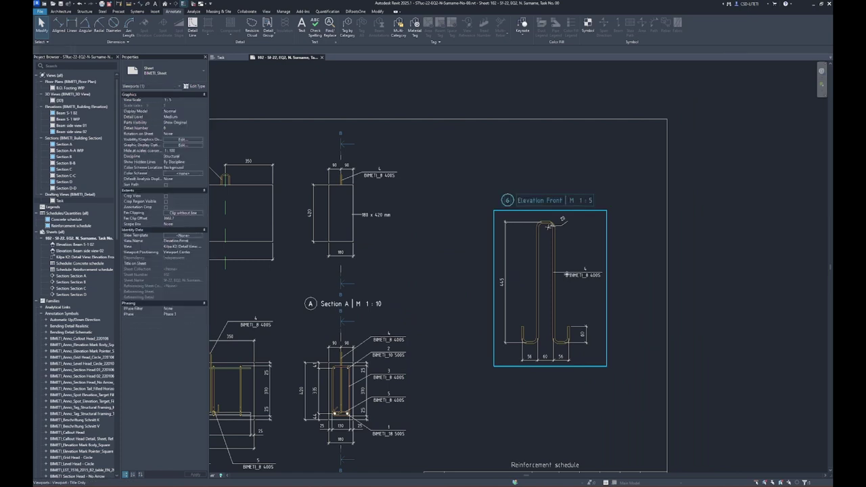
{"action": "left_click", "coordinate": [192, 241]}
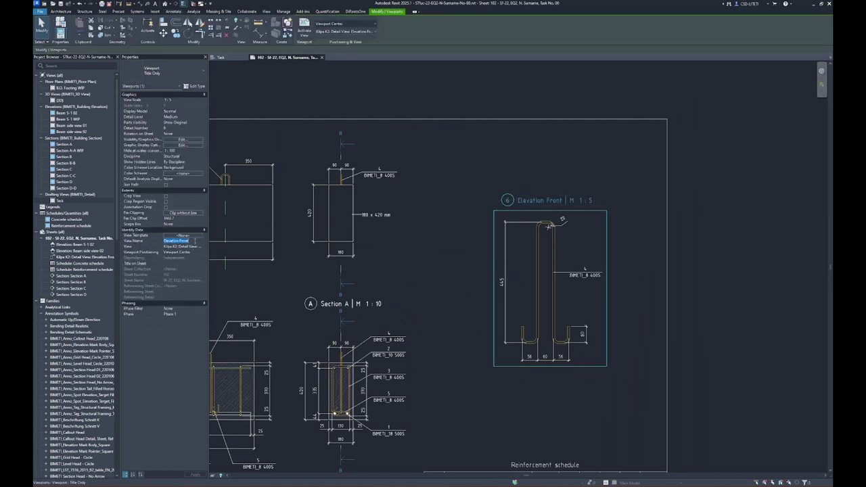
{"action": "type", "text": "Hook K1"}
{"action": "key", "text": "Return"}
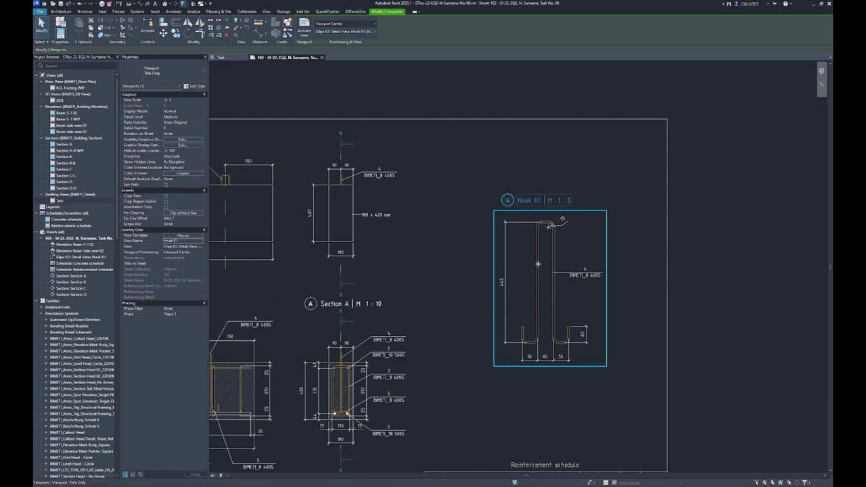
{"action": "left_click", "coordinate": [506, 200]}
{"action": "type", "text": "K1"}
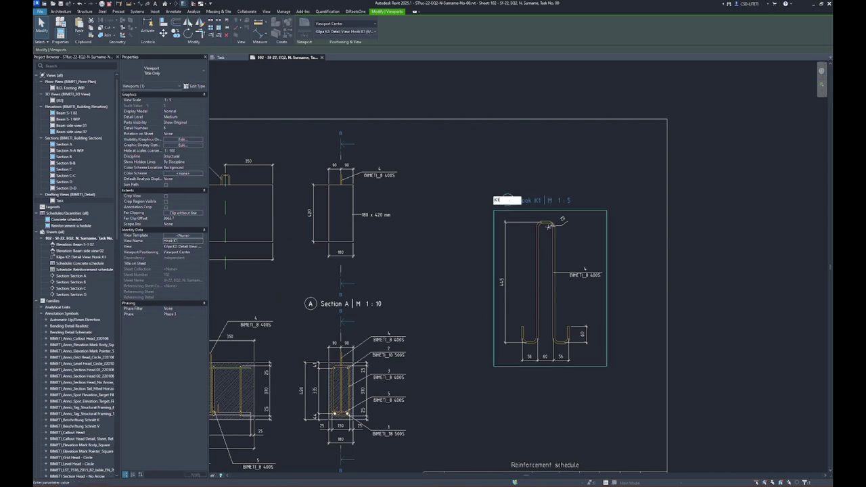
{"action": "key", "text": "Return"}
{"action": "left_click", "coordinate": [640, 341]}
Zoom the sheet to fit so the whole layout is visible.
{"action": "key", "text": "z"}
{"action": "key", "text": "f"}
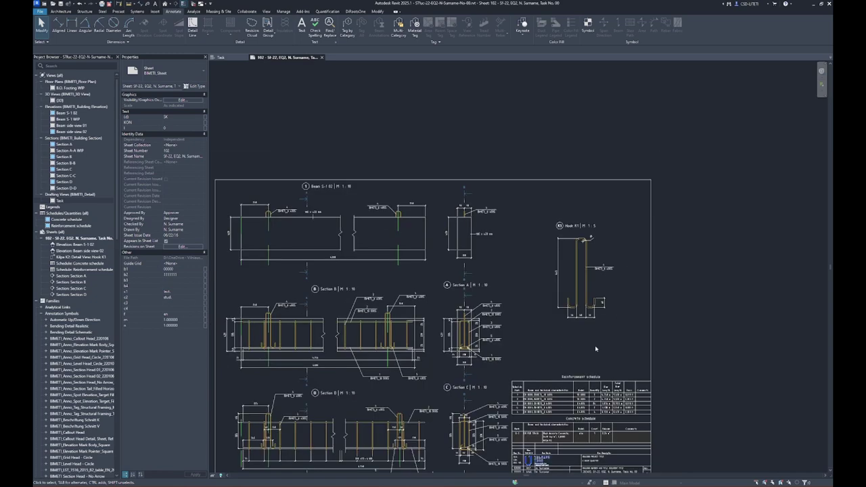
{"action": "scroll", "coordinate": [686, 275], "scroll_direction": "up", "scroll_amount": 2}
{"action": "scroll", "coordinate": [683, 280], "scroll_direction": "up", "scroll_amount": 2}
{"action": "scroll", "coordinate": [680, 287], "scroll_direction": "up", "scroll_amount": 2}
{"action": "middle_click_drag", "start_coordinate": [645, 321], "coordinate": [676, 292]}
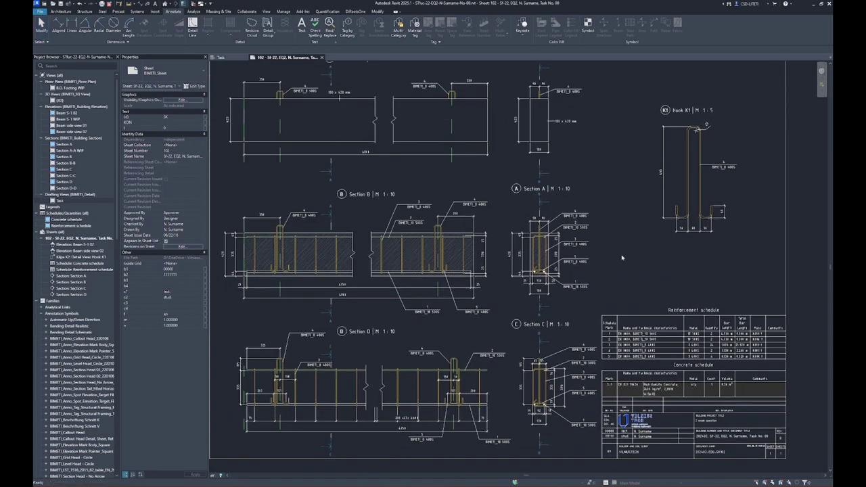
{"action": "key", "text": "z"}
{"action": "key", "text": "f"}
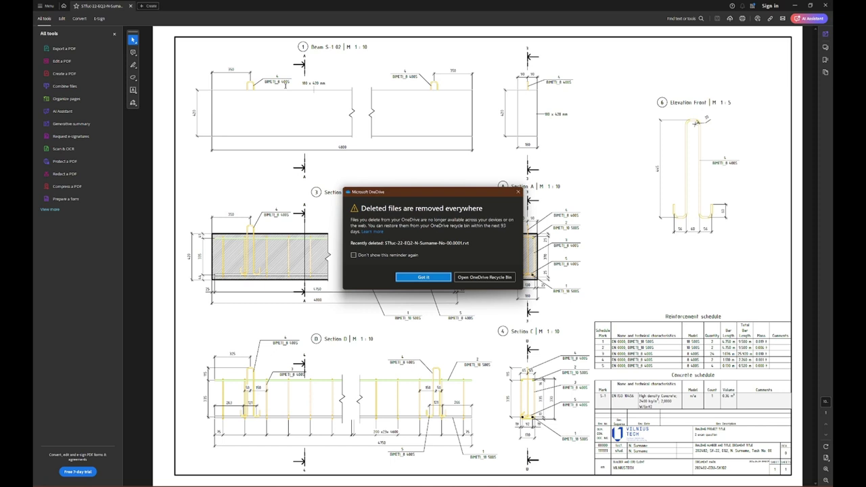
Dismiss the OneDrive deleted-files notice with Got it.
{"action": "left_click", "coordinate": [434, 279]}
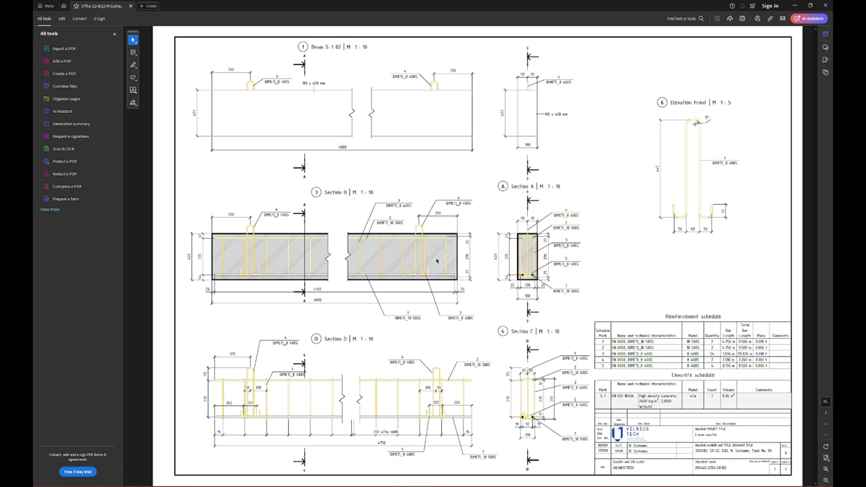
Back in Revit, place a 180 x 420 mm beam size tag above Section B using TG.
{"action": "left_click", "coordinate": [793, 8]}
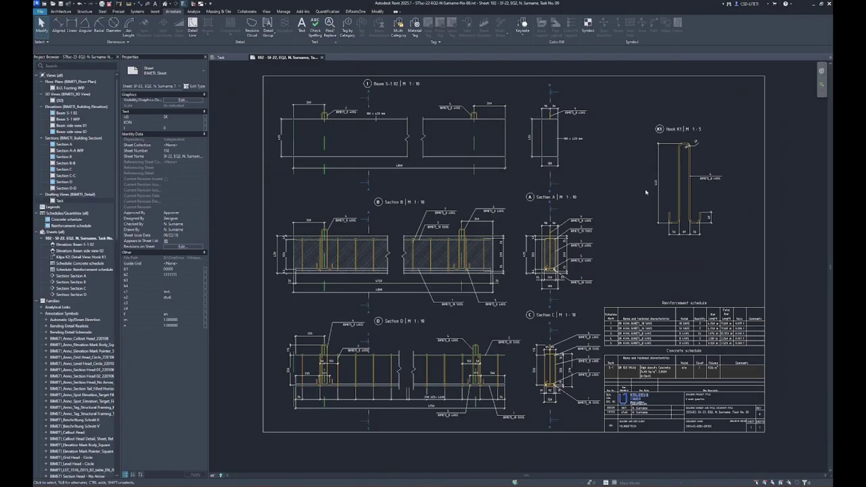
{"action": "double_click", "coordinate": [479, 242]}
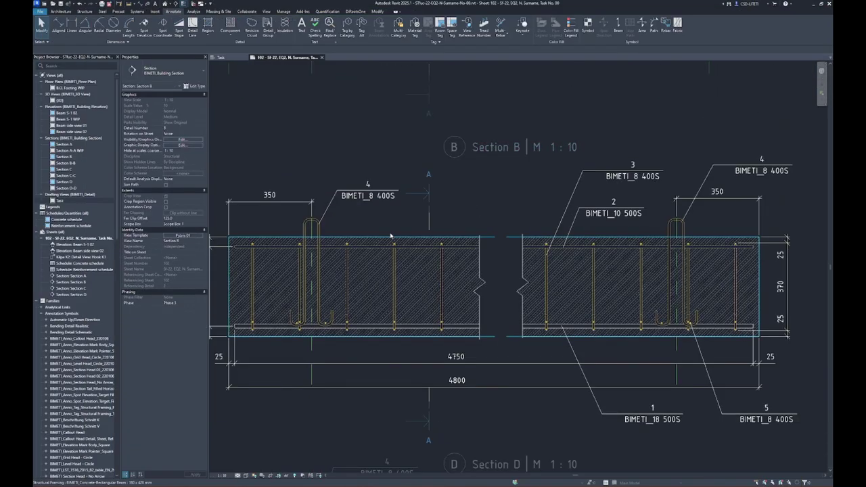
{"action": "key", "text": "t"}
{"action": "key", "text": "g"}
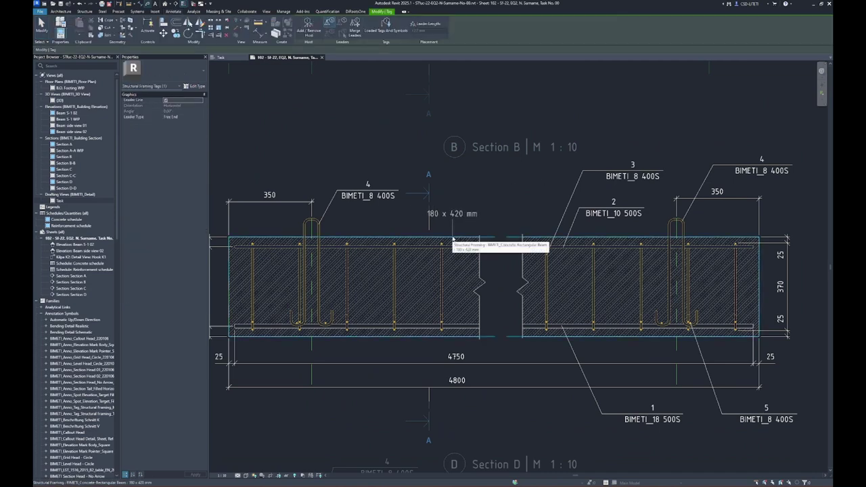
{"action": "left_click", "coordinate": [460, 207]}
{"action": "key", "text": "Escape"}
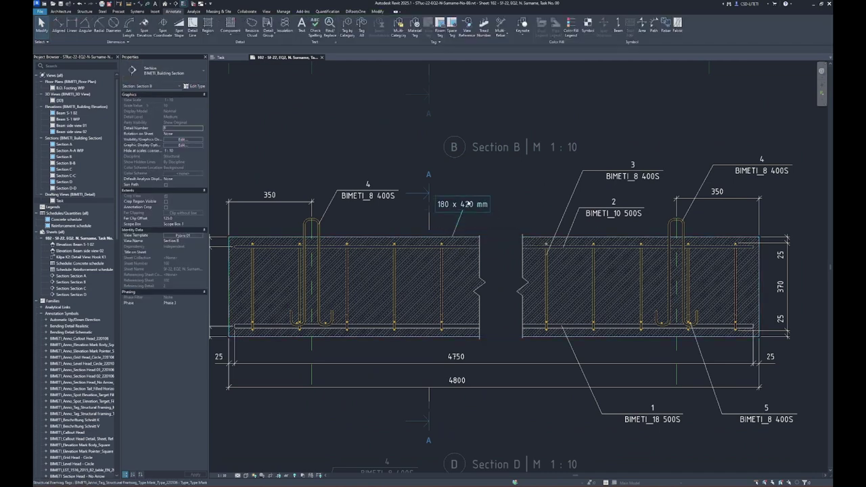
Change the Section B tag's type to Mark_Type Name so it reads S-1.
{"action": "left_click", "coordinate": [173, 70]}
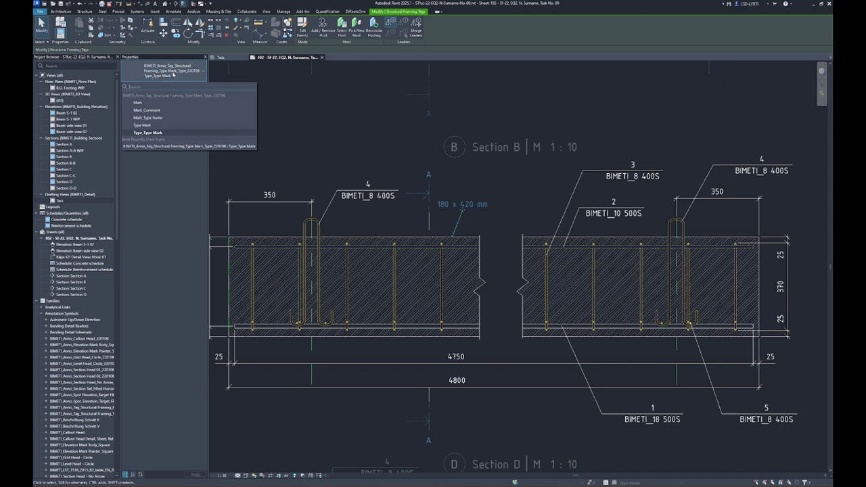
{"action": "left_click", "coordinate": [155, 126]}
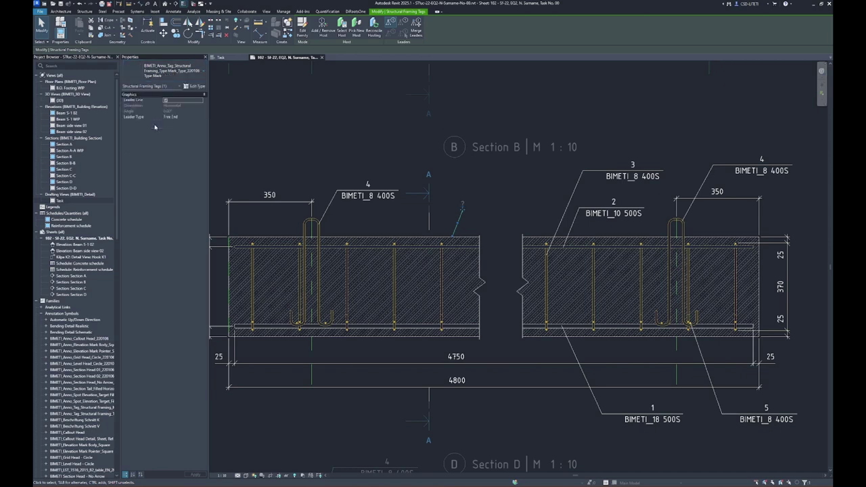
{"action": "left_click", "coordinate": [167, 75]}
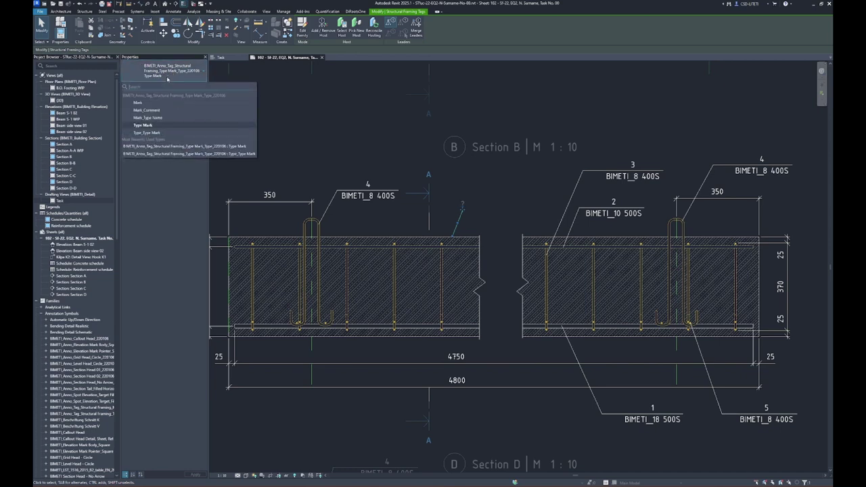
{"action": "left_click", "coordinate": [160, 118]}
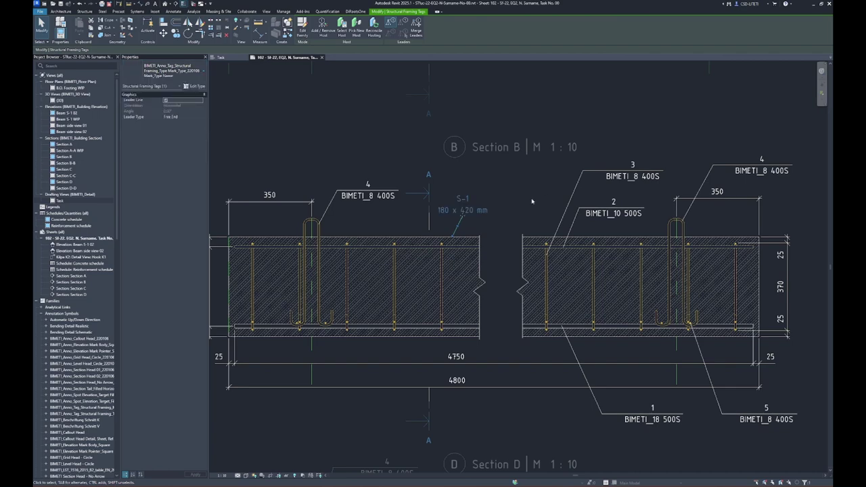
{"action": "scroll", "coordinate": [502, 186], "scroll_direction": "down", "scroll_amount": 2}
{"action": "scroll", "coordinate": [514, 135], "scroll_direction": "up", "scroll_amount": 2}
{"action": "key", "text": "Escape"}
{"action": "scroll", "coordinate": [460, 135], "scroll_direction": "up", "scroll_amount": 3}
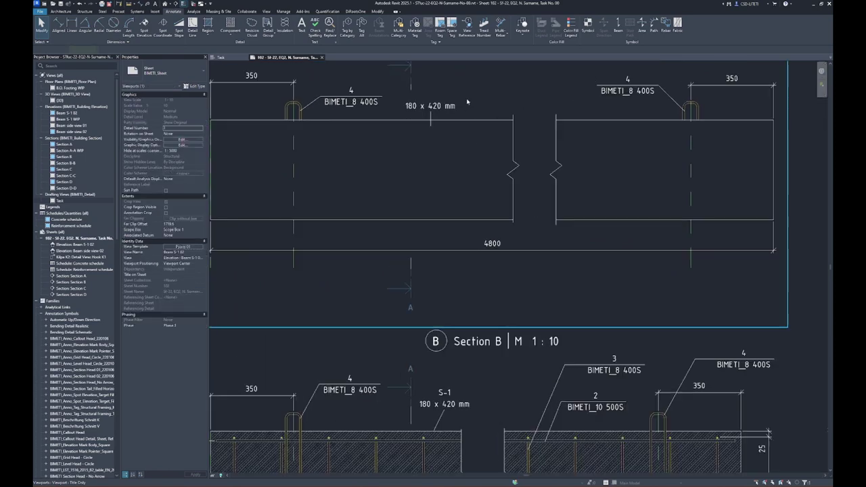
Switch the elevation and Section A beam tags to the Mark_Type Name type showing S-1.
{"action": "left_click", "coordinate": [438, 106]}
{"action": "left_click", "coordinate": [163, 71]}
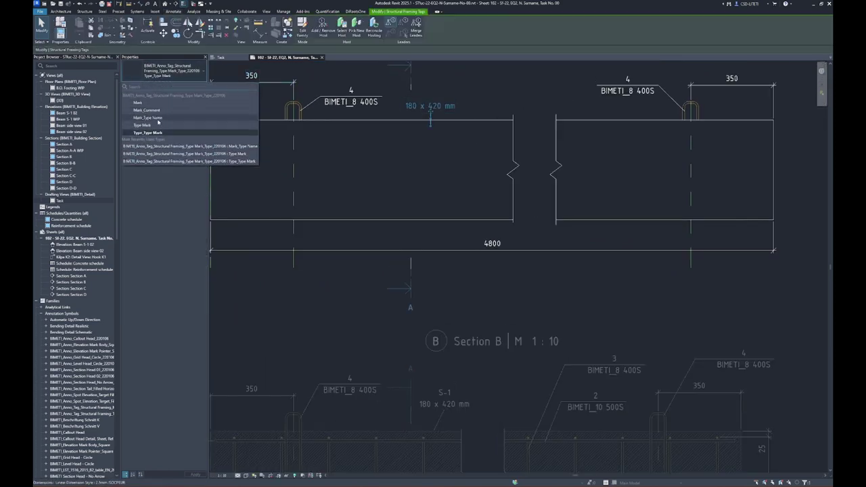
{"action": "left_click", "coordinate": [176, 117]}
{"action": "scroll", "coordinate": [406, 157], "scroll_direction": "down", "scroll_amount": 2}
{"action": "key", "text": "Escape"}
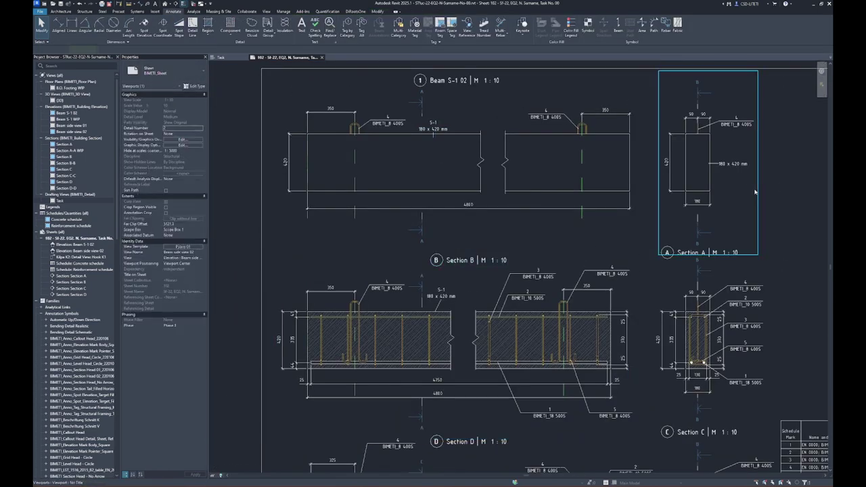
{"action": "left_click", "coordinate": [731, 161]}
{"action": "left_click", "coordinate": [162, 71]}
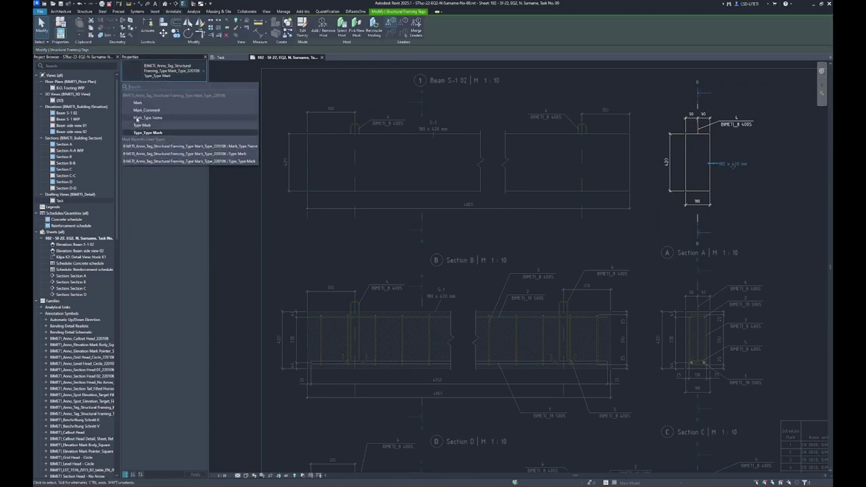
{"action": "left_click", "coordinate": [156, 121]}
{"action": "scroll", "coordinate": [625, 217], "scroll_direction": "up", "scroll_amount": 2}
{"action": "key", "text": "Escape"}
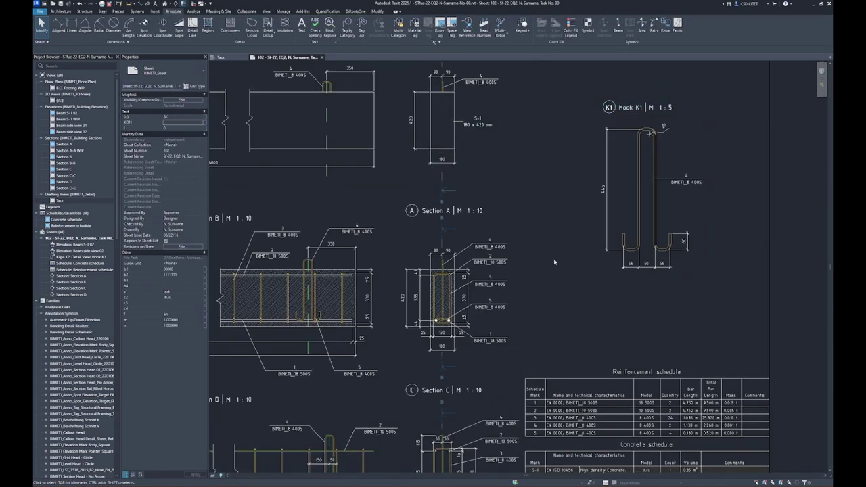
{"action": "scroll", "coordinate": [564, 195], "scroll_direction": "up", "scroll_amount": 2}
{"action": "scroll", "coordinate": [563, 196], "scroll_direction": "up", "scroll_amount": 2}
{"action": "scroll", "coordinate": [476, 148], "scroll_direction": "up", "scroll_amount": 2}
Inside Section A, tag the beam with TG and set the tag type showing S-1, 180 x 420 mm.
{"action": "double_click", "coordinate": [476, 147]}
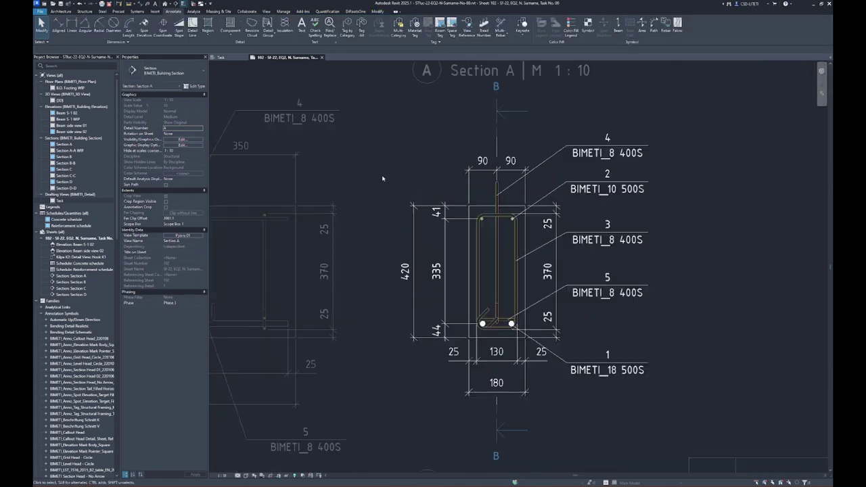
{"action": "scroll", "coordinate": [476, 148], "scroll_direction": "up", "scroll_amount": 2}
{"action": "key", "text": "t"}
{"action": "key", "text": "g"}
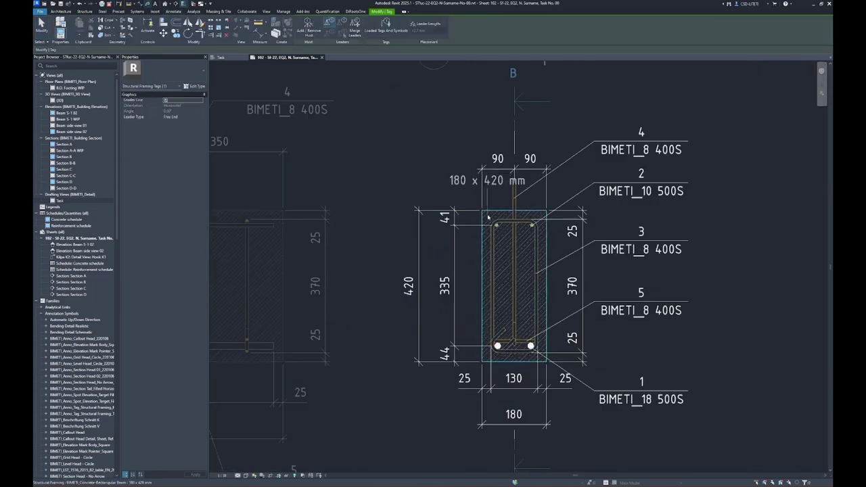
{"action": "left_click", "coordinate": [487, 217]}
{"action": "left_click", "coordinate": [404, 171]}
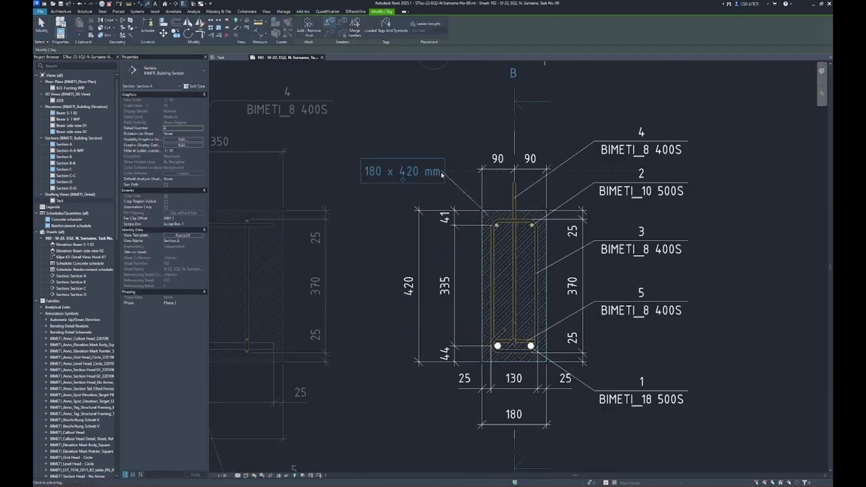
{"action": "key", "text": "Escape"}
{"action": "left_click", "coordinate": [404, 176]}
{"action": "left_click", "coordinate": [166, 71]}
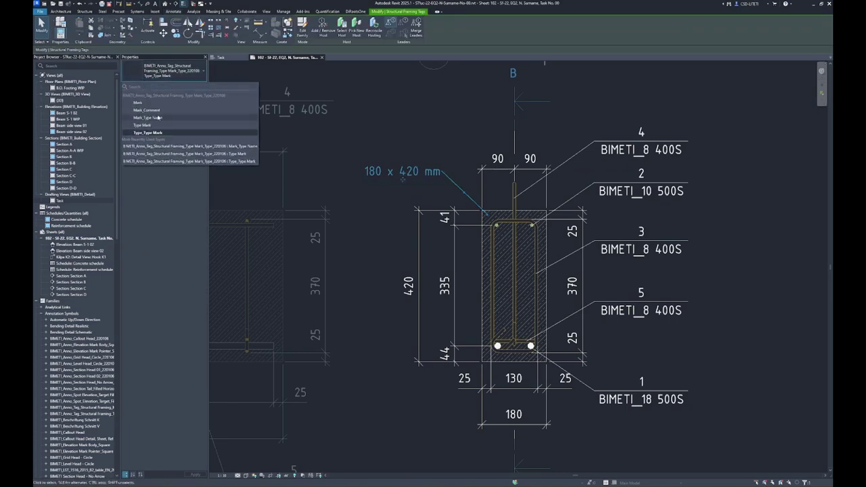
{"action": "left_click", "coordinate": [161, 120]}
{"action": "key", "text": "Escape"}
Pan and zoom back out to show the whole sheet 102 layout.
{"action": "scroll", "coordinate": [402, 258], "scroll_direction": "down", "scroll_amount": 5}
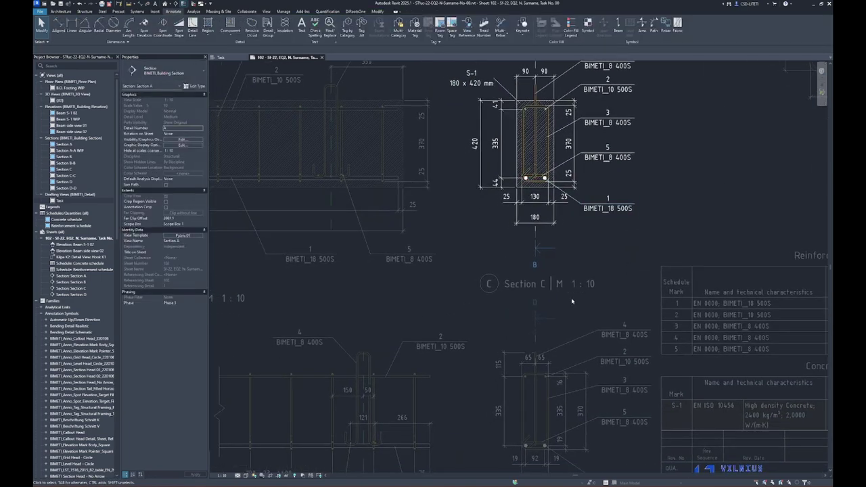
{"action": "scroll", "coordinate": [532, 191], "scroll_direction": "down", "scroll_amount": 2}
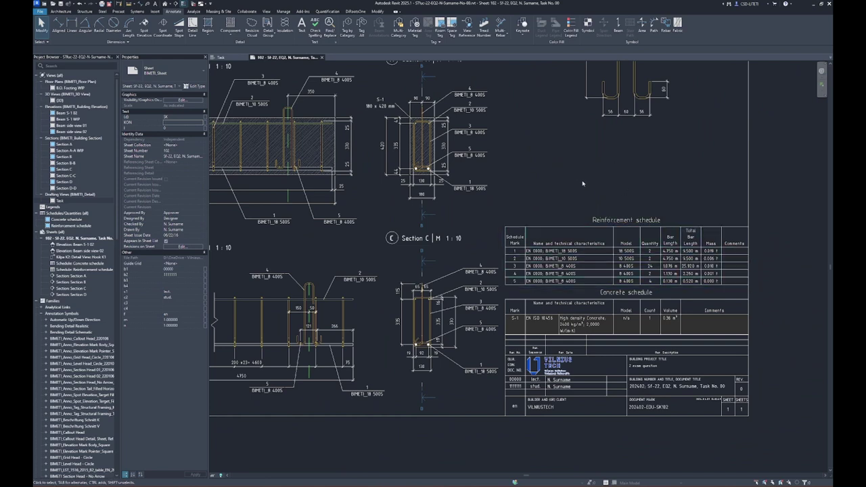
{"action": "middle_click_drag", "start_coordinate": [459, 214], "coordinate": [595, 275]}
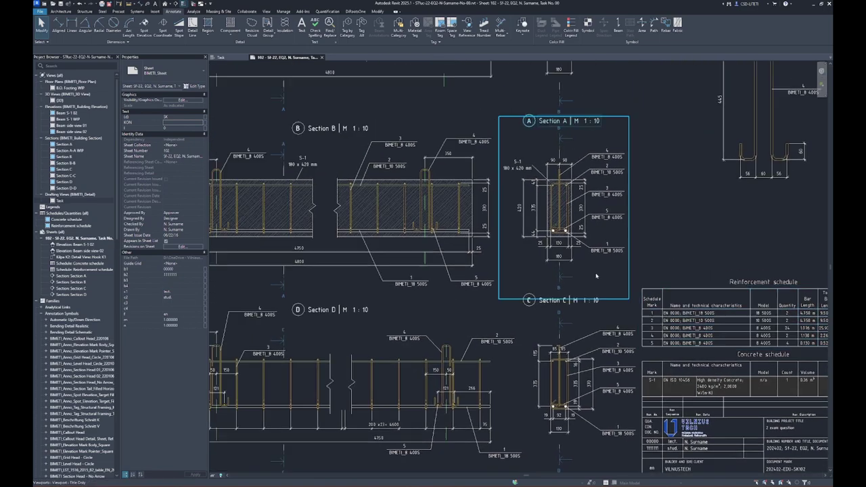
{"action": "scroll", "coordinate": [509, 258], "scroll_direction": "up", "scroll_amount": 1}
{"action": "scroll", "coordinate": [685, 265], "scroll_direction": "down", "scroll_amount": 1}
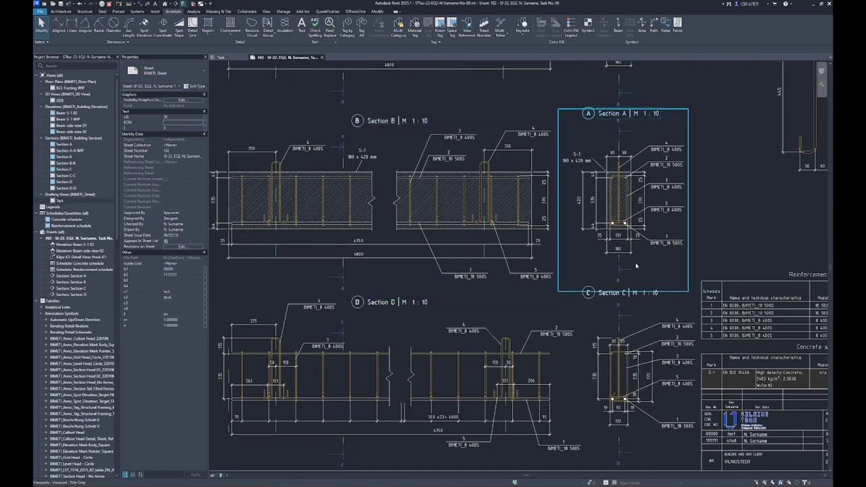
{"action": "middle_click_drag", "start_coordinate": [685, 265], "coordinate": [586, 271]}
{"action": "scroll", "coordinate": [586, 271], "scroll_direction": "down", "scroll_amount": 1}
{"action": "middle_click_drag", "start_coordinate": [349, 178], "coordinate": [464, 191]}
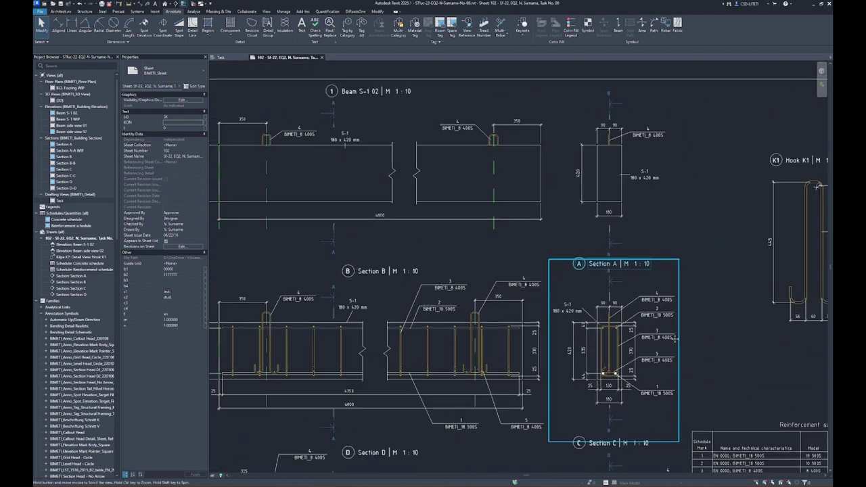
{"action": "scroll", "coordinate": [465, 191], "scroll_direction": "down", "scroll_amount": 1}
{"action": "scroll", "coordinate": [423, 217], "scroll_direction": "up", "scroll_amount": 3}
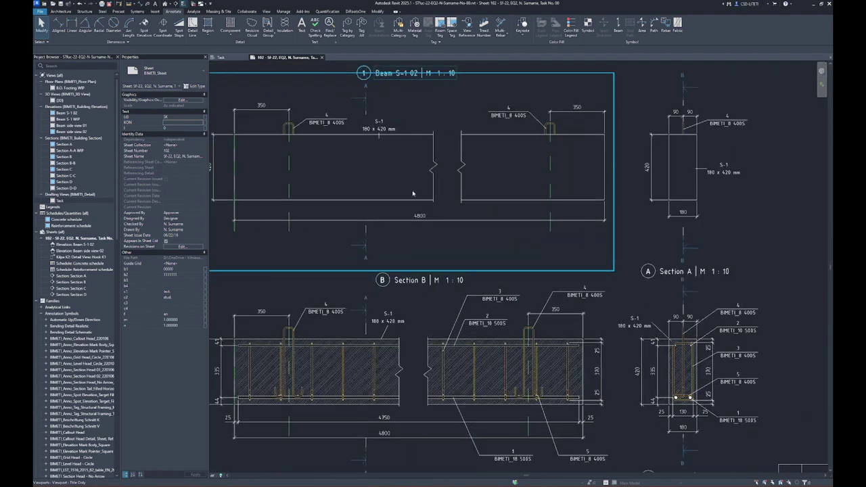
{"action": "scroll", "coordinate": [412, 194], "scroll_direction": "down", "scroll_amount": 1}
{"action": "scroll", "coordinate": [558, 142], "scroll_direction": "down", "scroll_amount": 1}
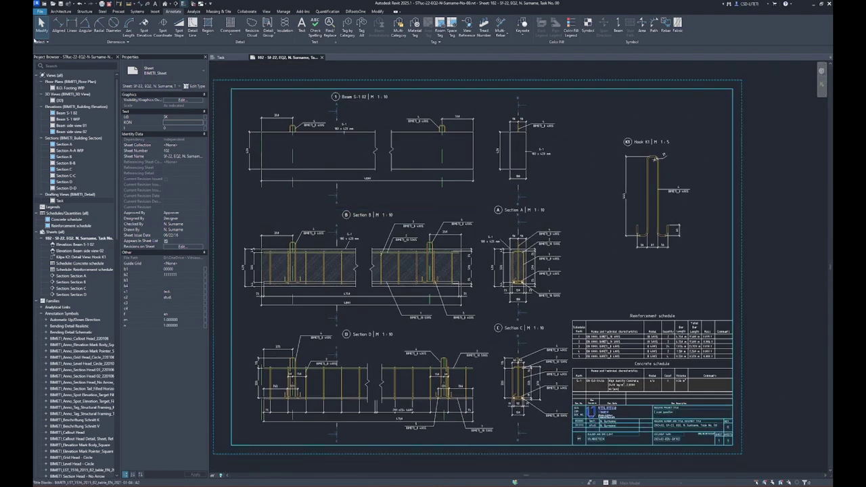
Try re-exporting sheet 102 to PDF over the old file, which fails because it is open.
{"action": "left_click", "coordinate": [40, 13]}
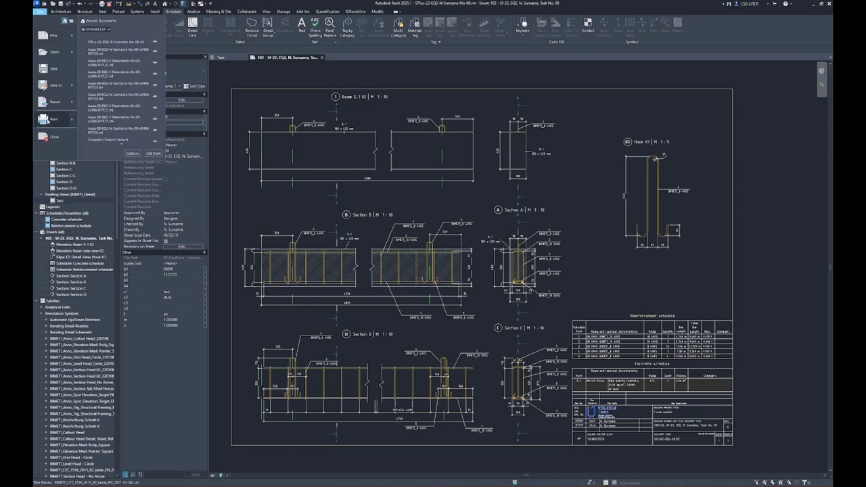
{"action": "mouse_move", "coordinate": [54, 102]}
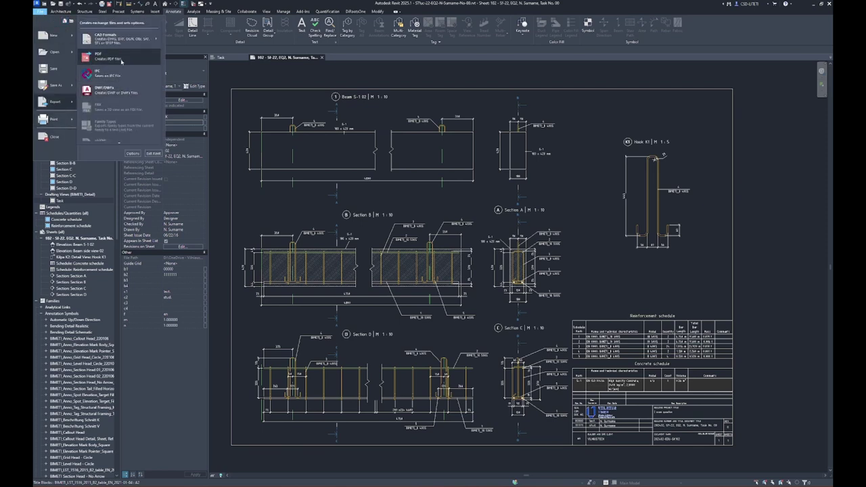
{"action": "left_click", "coordinate": [122, 61]}
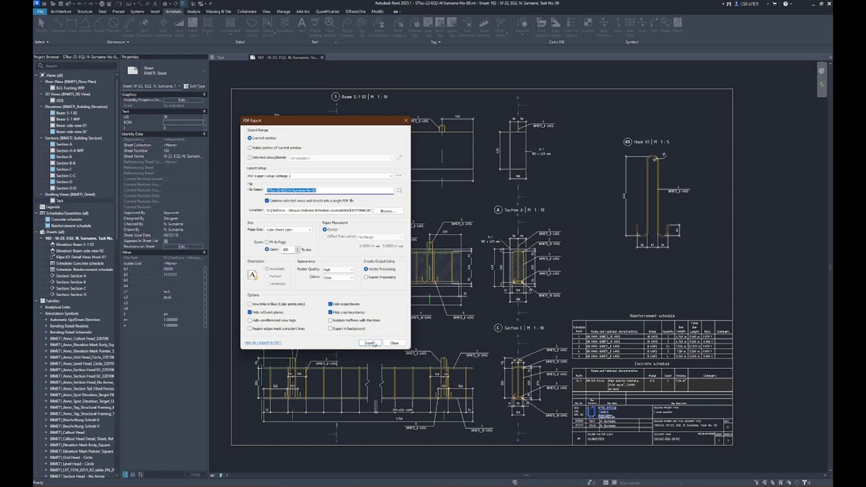
{"action": "left_click", "coordinate": [372, 344]}
{"action": "left_click", "coordinate": [447, 260]}
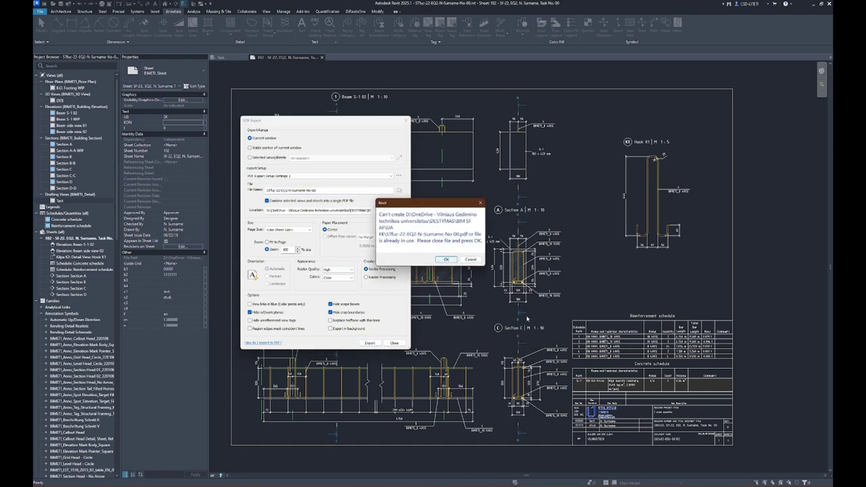
{"action": "key", "text": "alt+Tab"}
{"action": "left_click", "coordinate": [826, 4]}
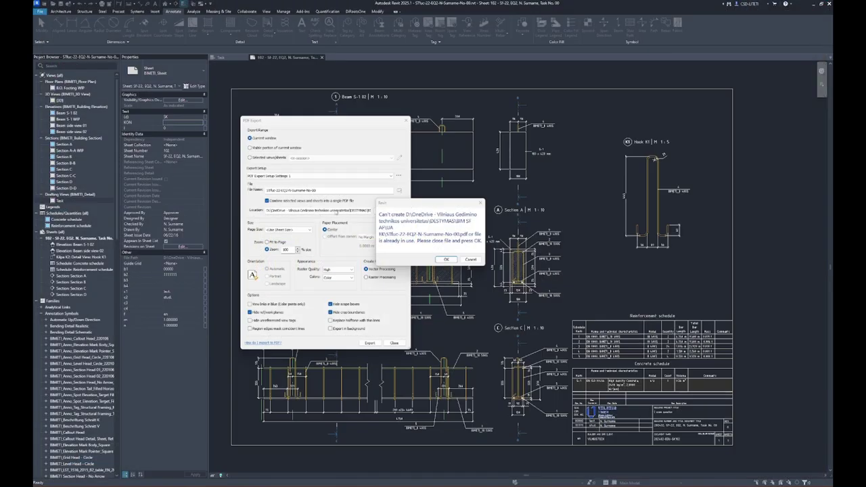
{"action": "left_click", "coordinate": [445, 260]}
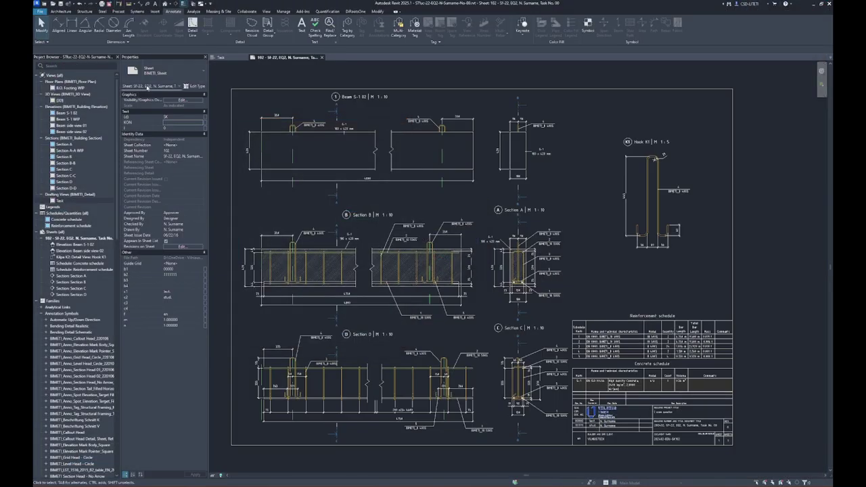
{"action": "left_click", "coordinate": [40, 11]}
{"action": "mouse_move", "coordinate": [56, 101]}
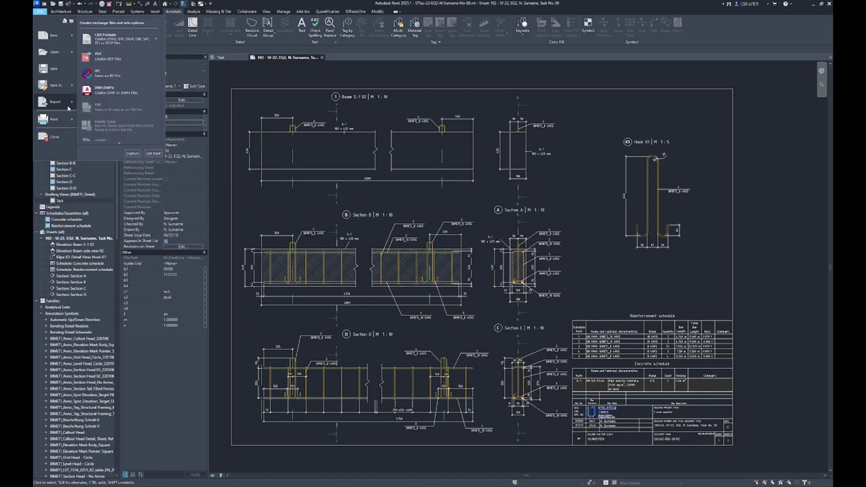
Export the sheet to DWFx, overwriting the existing DWFx file in its folder.
{"action": "left_click", "coordinate": [108, 89]}
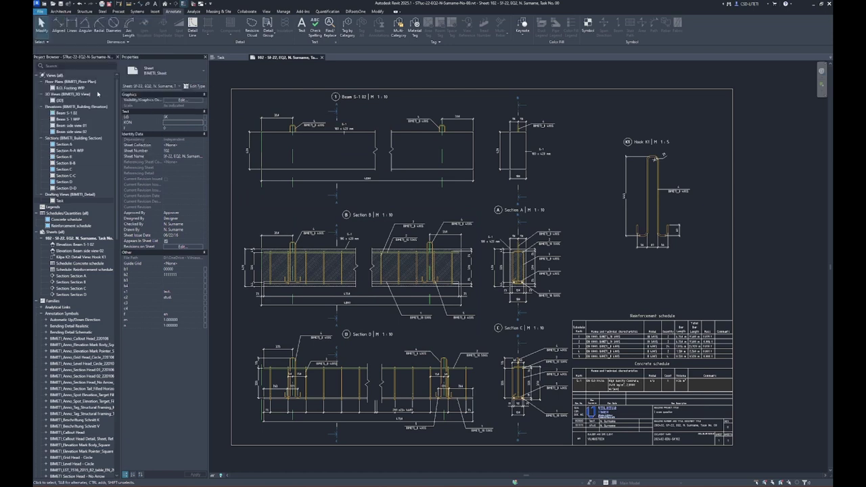
{"action": "left_click", "coordinate": [470, 321]}
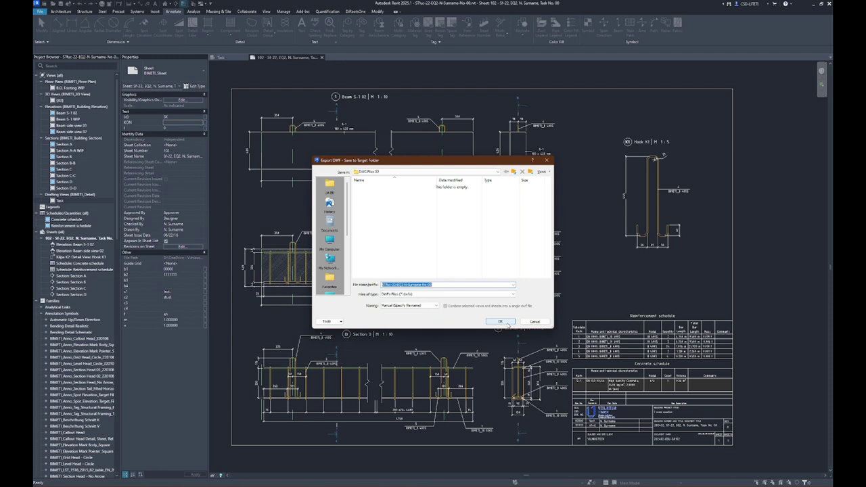
{"action": "left_click", "coordinate": [514, 171]}
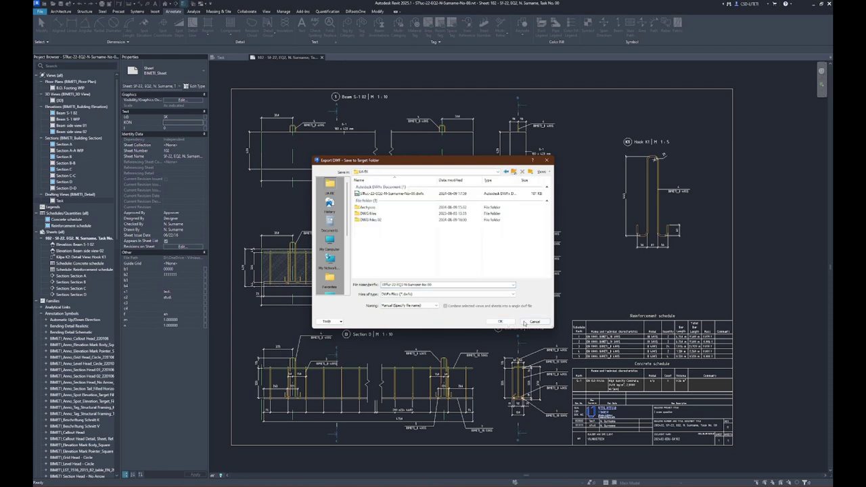
{"action": "left_click", "coordinate": [499, 321]}
{"action": "left_click", "coordinate": [446, 263]}
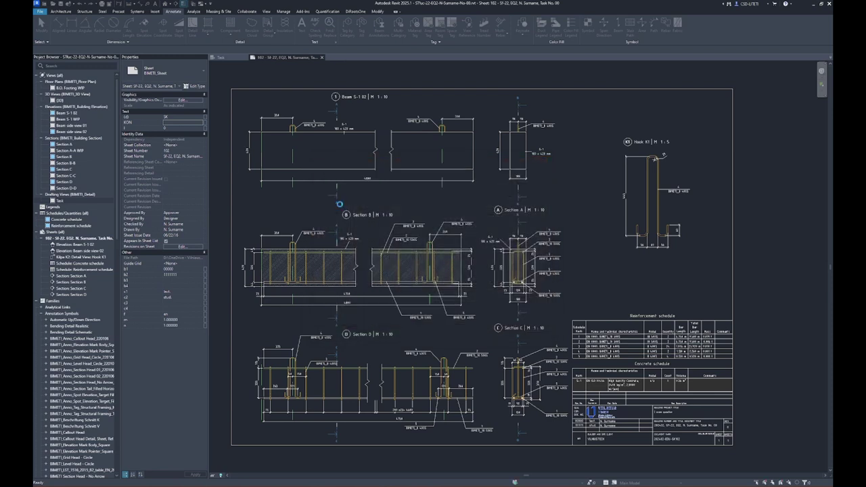
Export the sheet to DWG in the DWG Files 02 folder, overwriting, then open the exported PDF.
{"action": "left_click", "coordinate": [41, 12]}
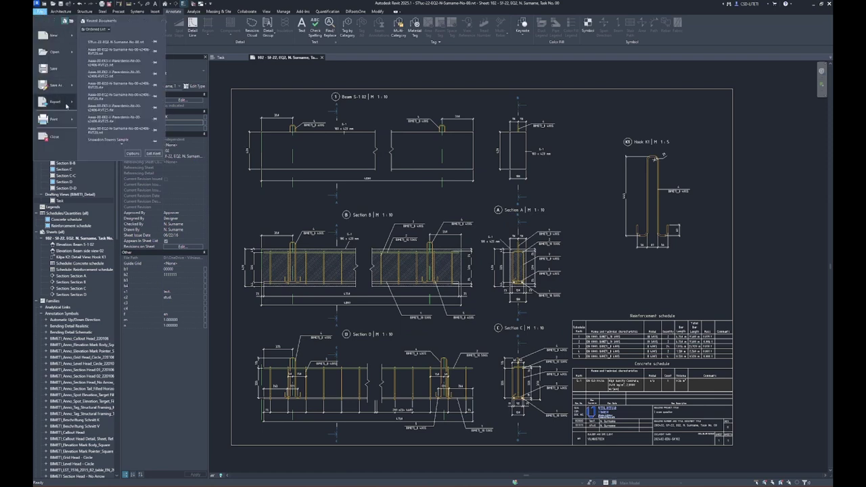
{"action": "mouse_move", "coordinate": [55, 102]}
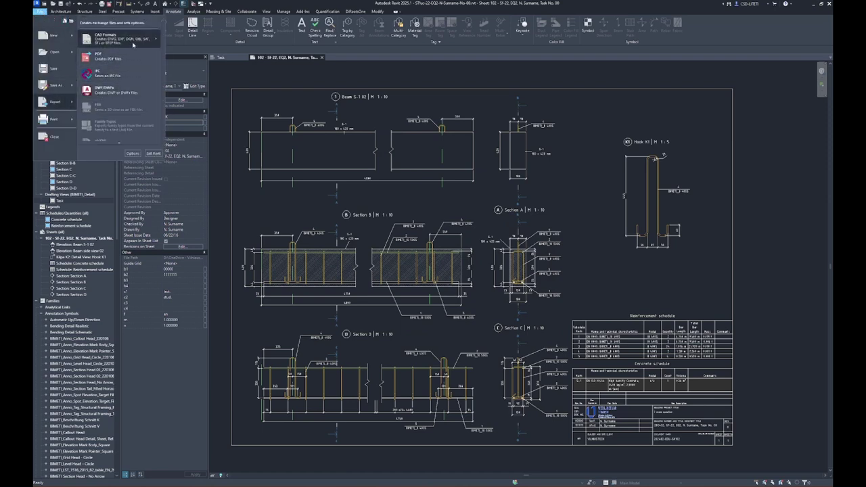
{"action": "left_click", "coordinate": [175, 35]}
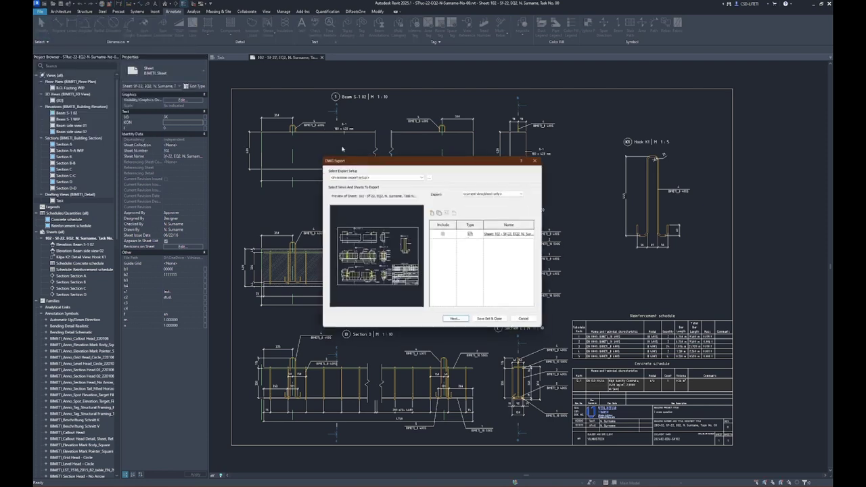
{"action": "left_click", "coordinate": [455, 318]}
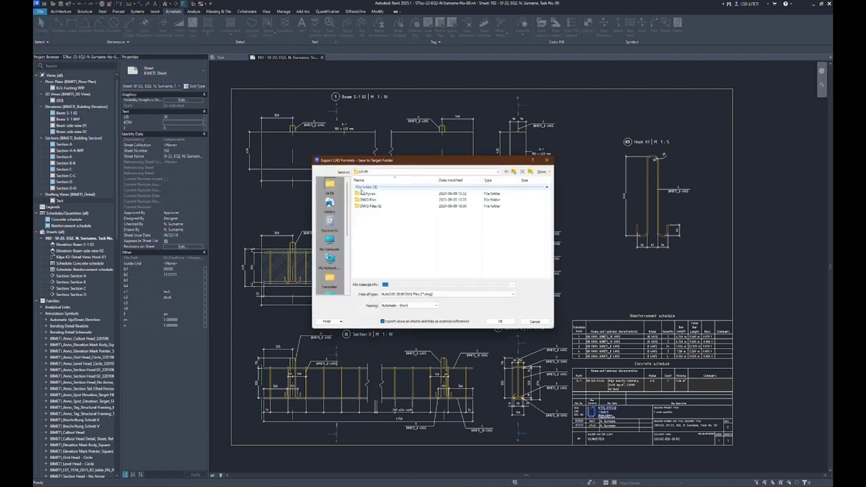
{"action": "double_click", "coordinate": [372, 206]}
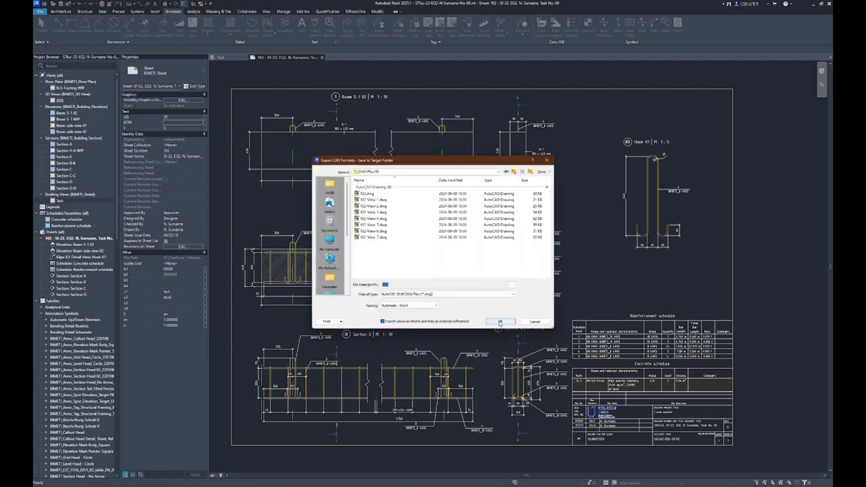
{"action": "left_click", "coordinate": [499, 322]}
{"action": "left_click", "coordinate": [449, 261]}
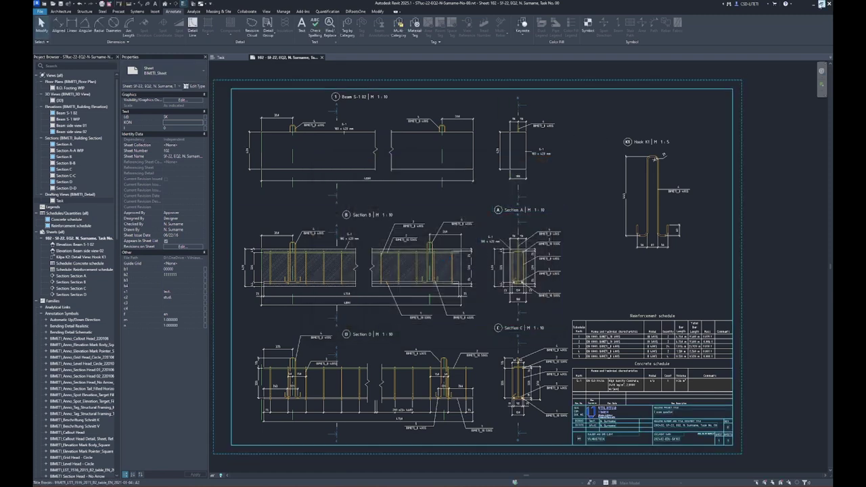
{"action": "key", "text": "alt+Tab"}
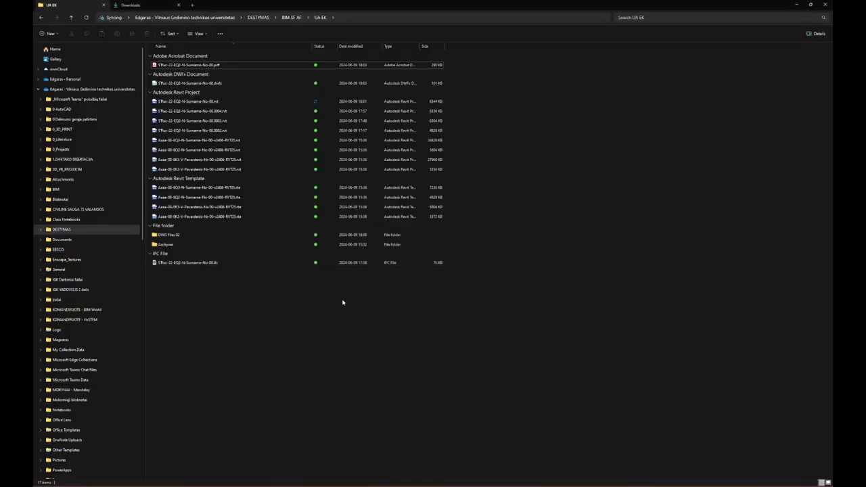
{"action": "double_click", "coordinate": [196, 64]}
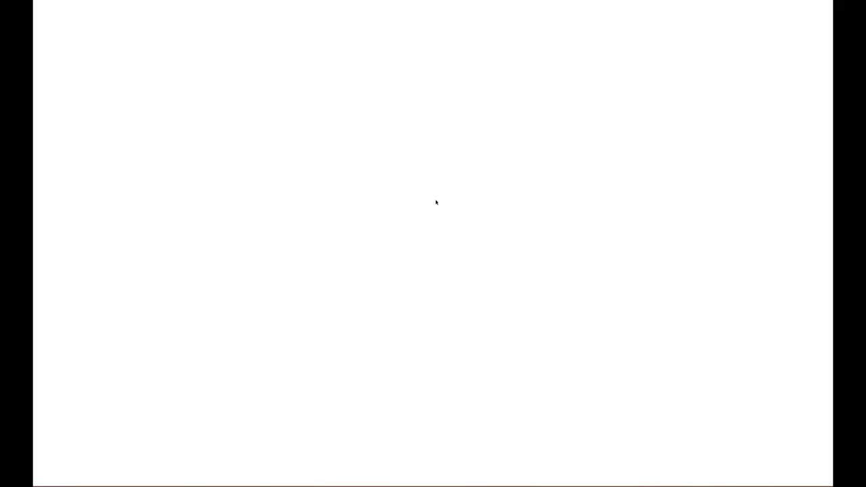